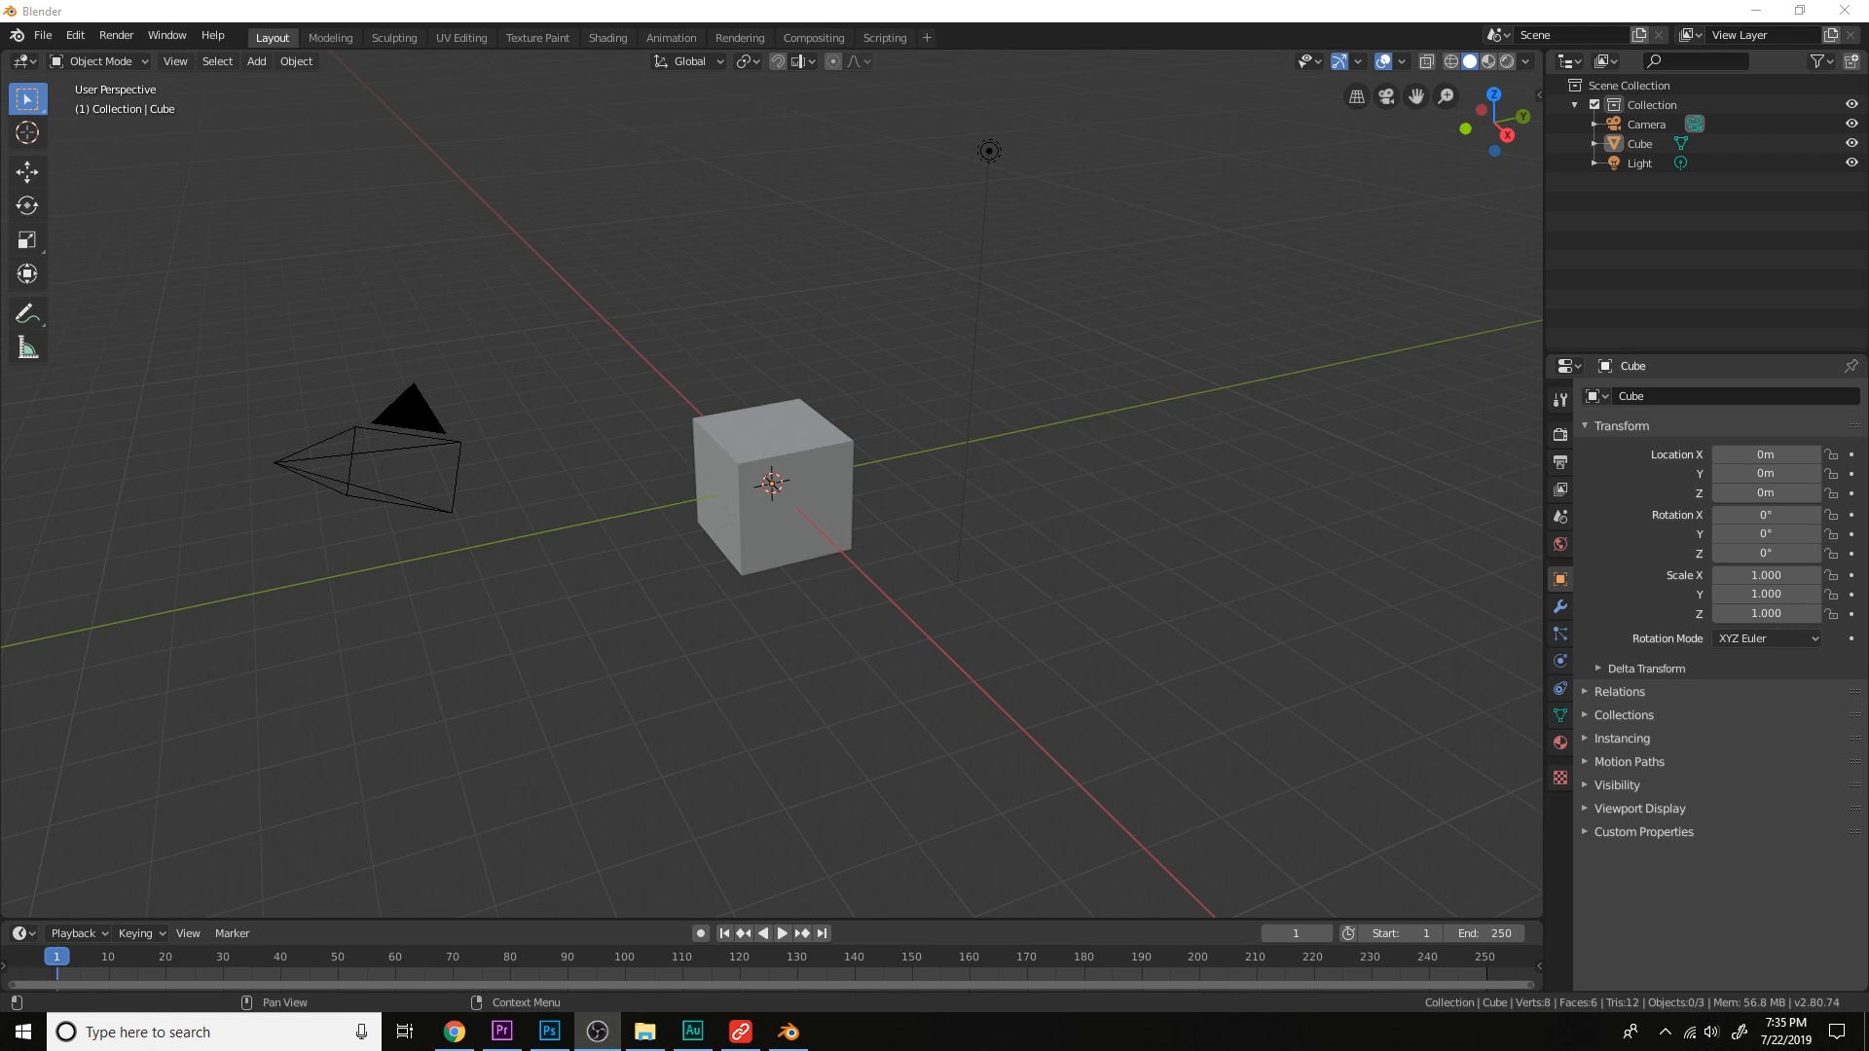
Delete the default cube, light and camera from the scene.
left_click(1013, 180)
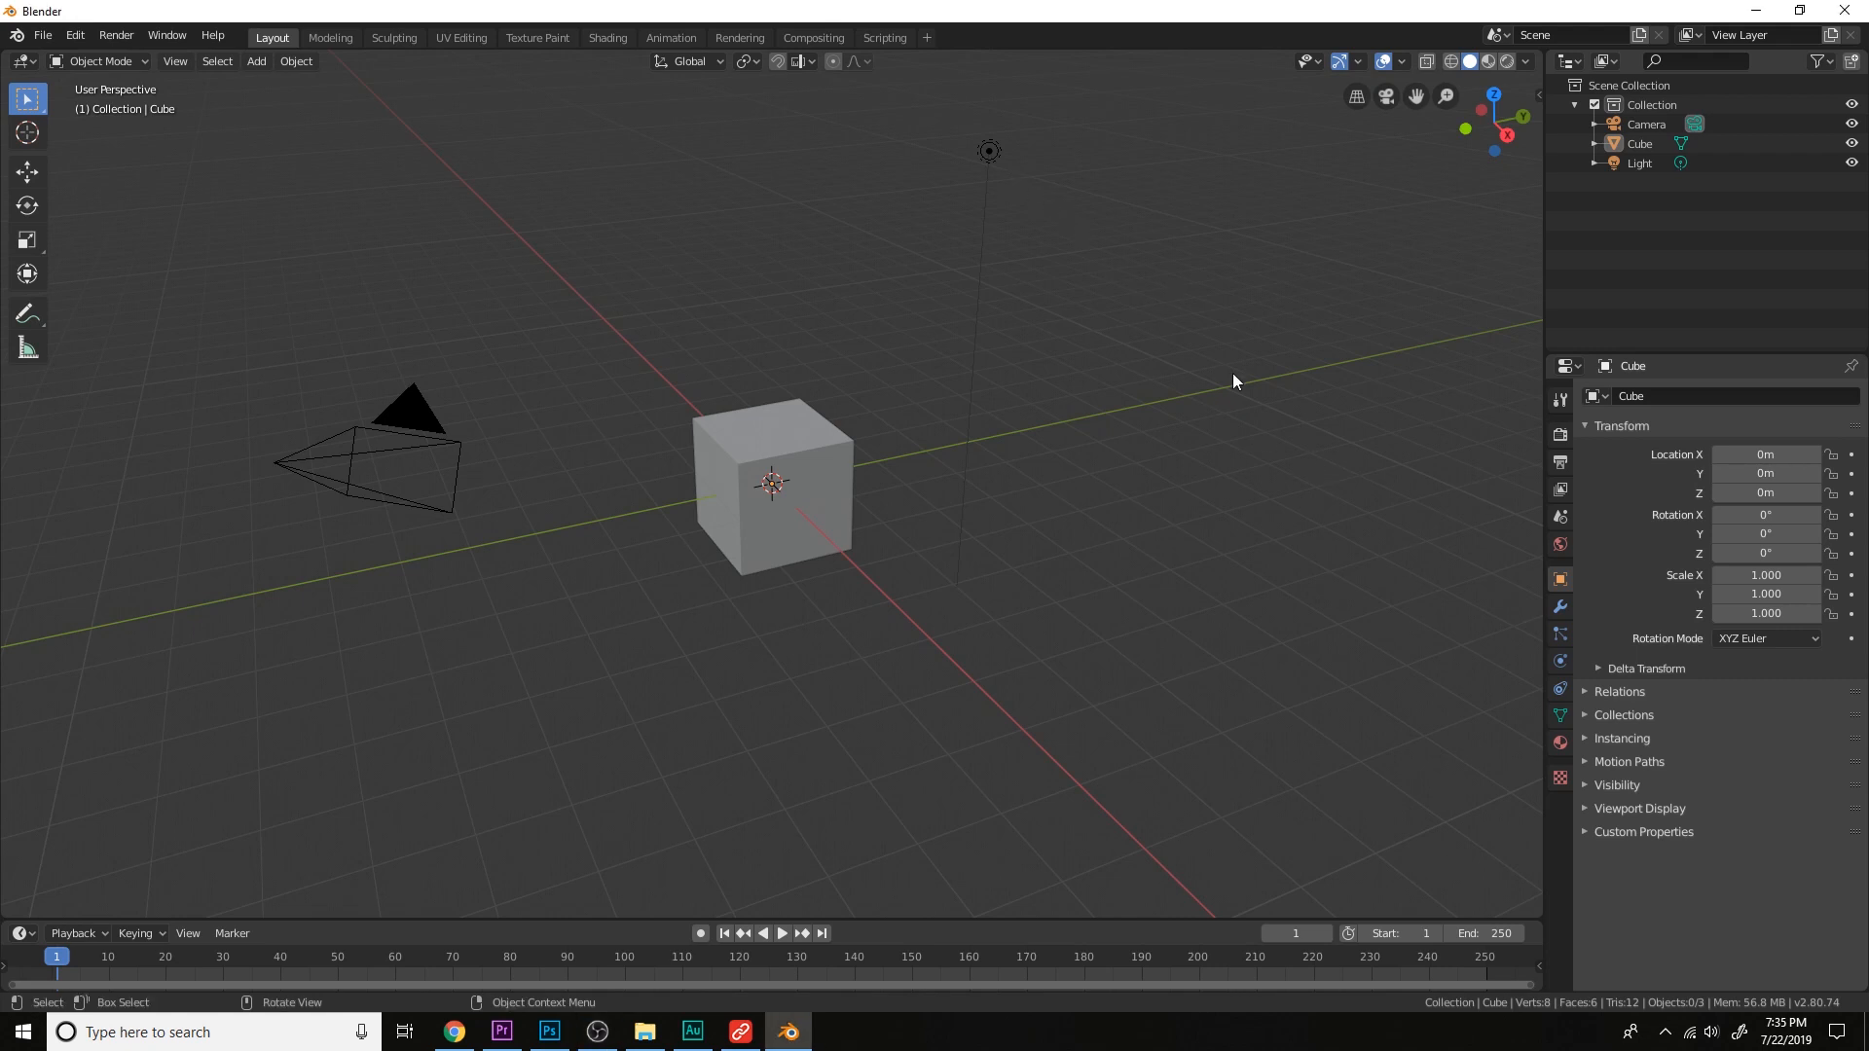
left_click(830, 443)
key("x")
left_click(822, 446)
left_click(1003, 152)
key("x")
left_click(1001, 152)
left_click(435, 450)
key("Delete")
Add a mesh circle at the origin and fill it with a face.
key("shift+a")
mouse_move(761, 505)
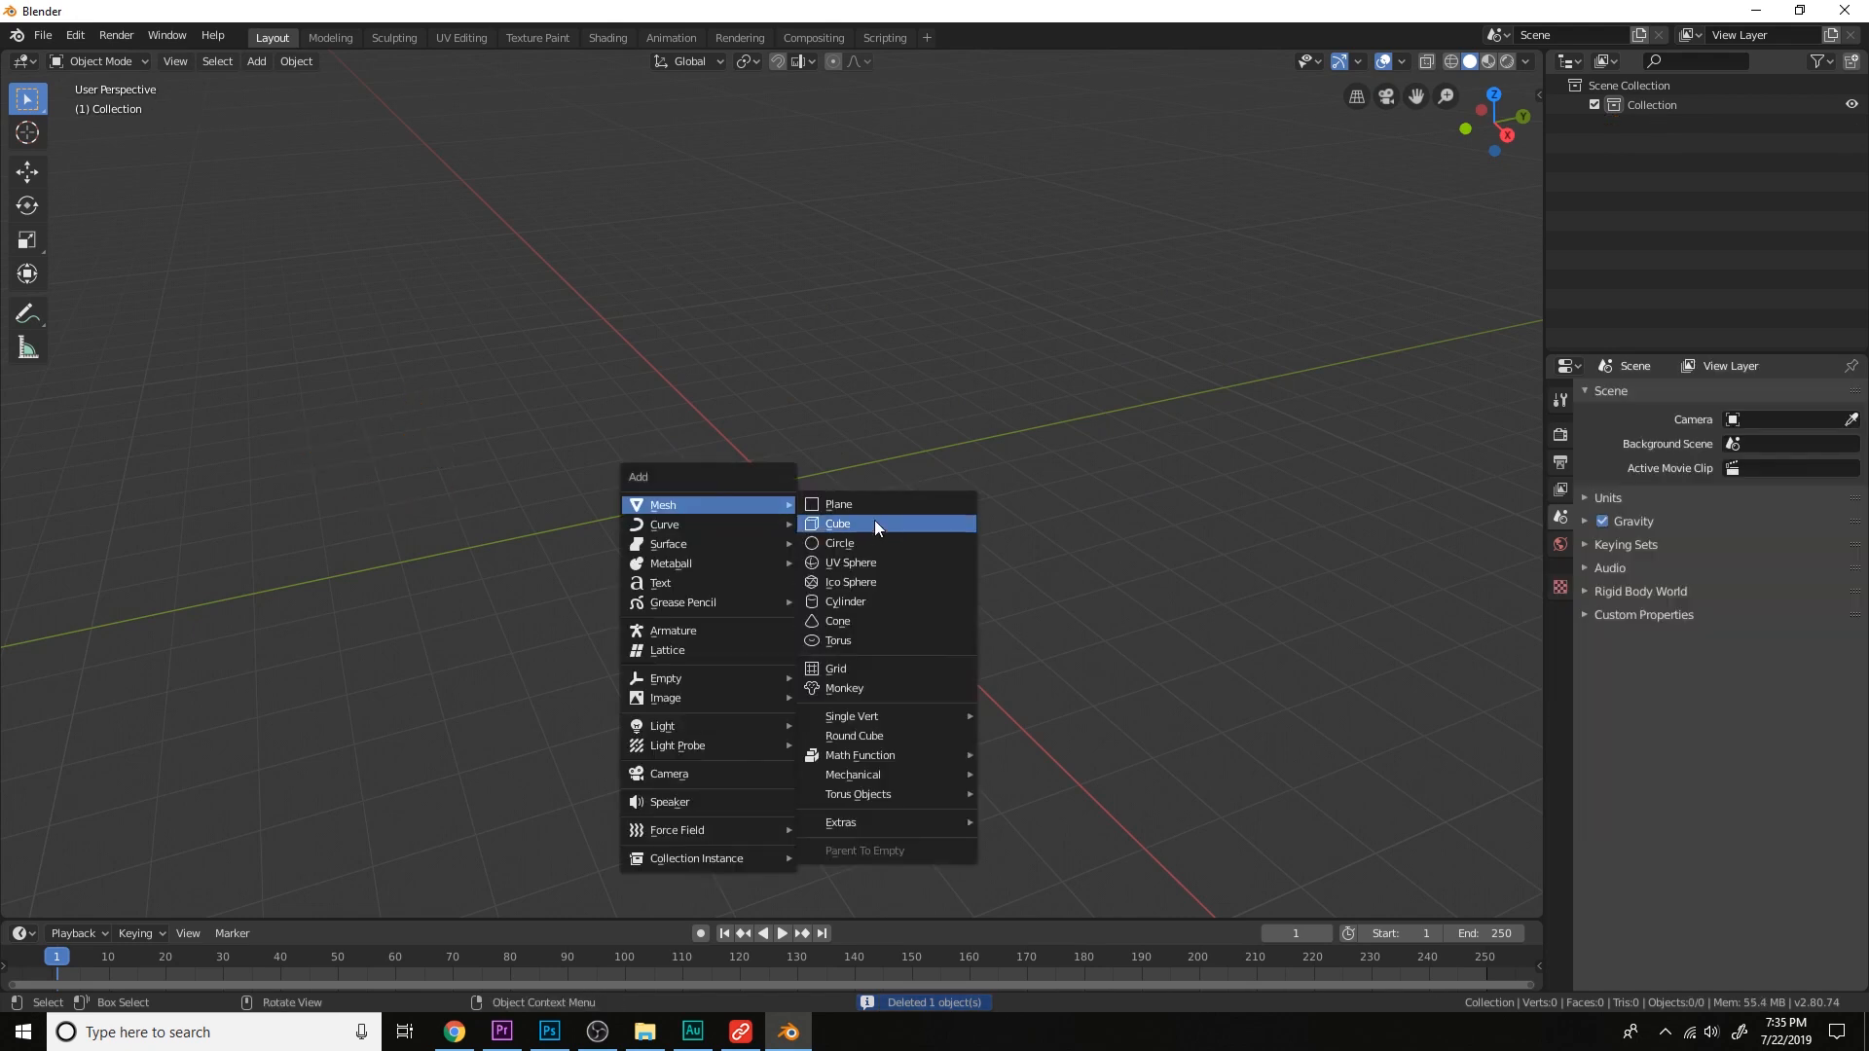
left_click(889, 542)
key("Tab")
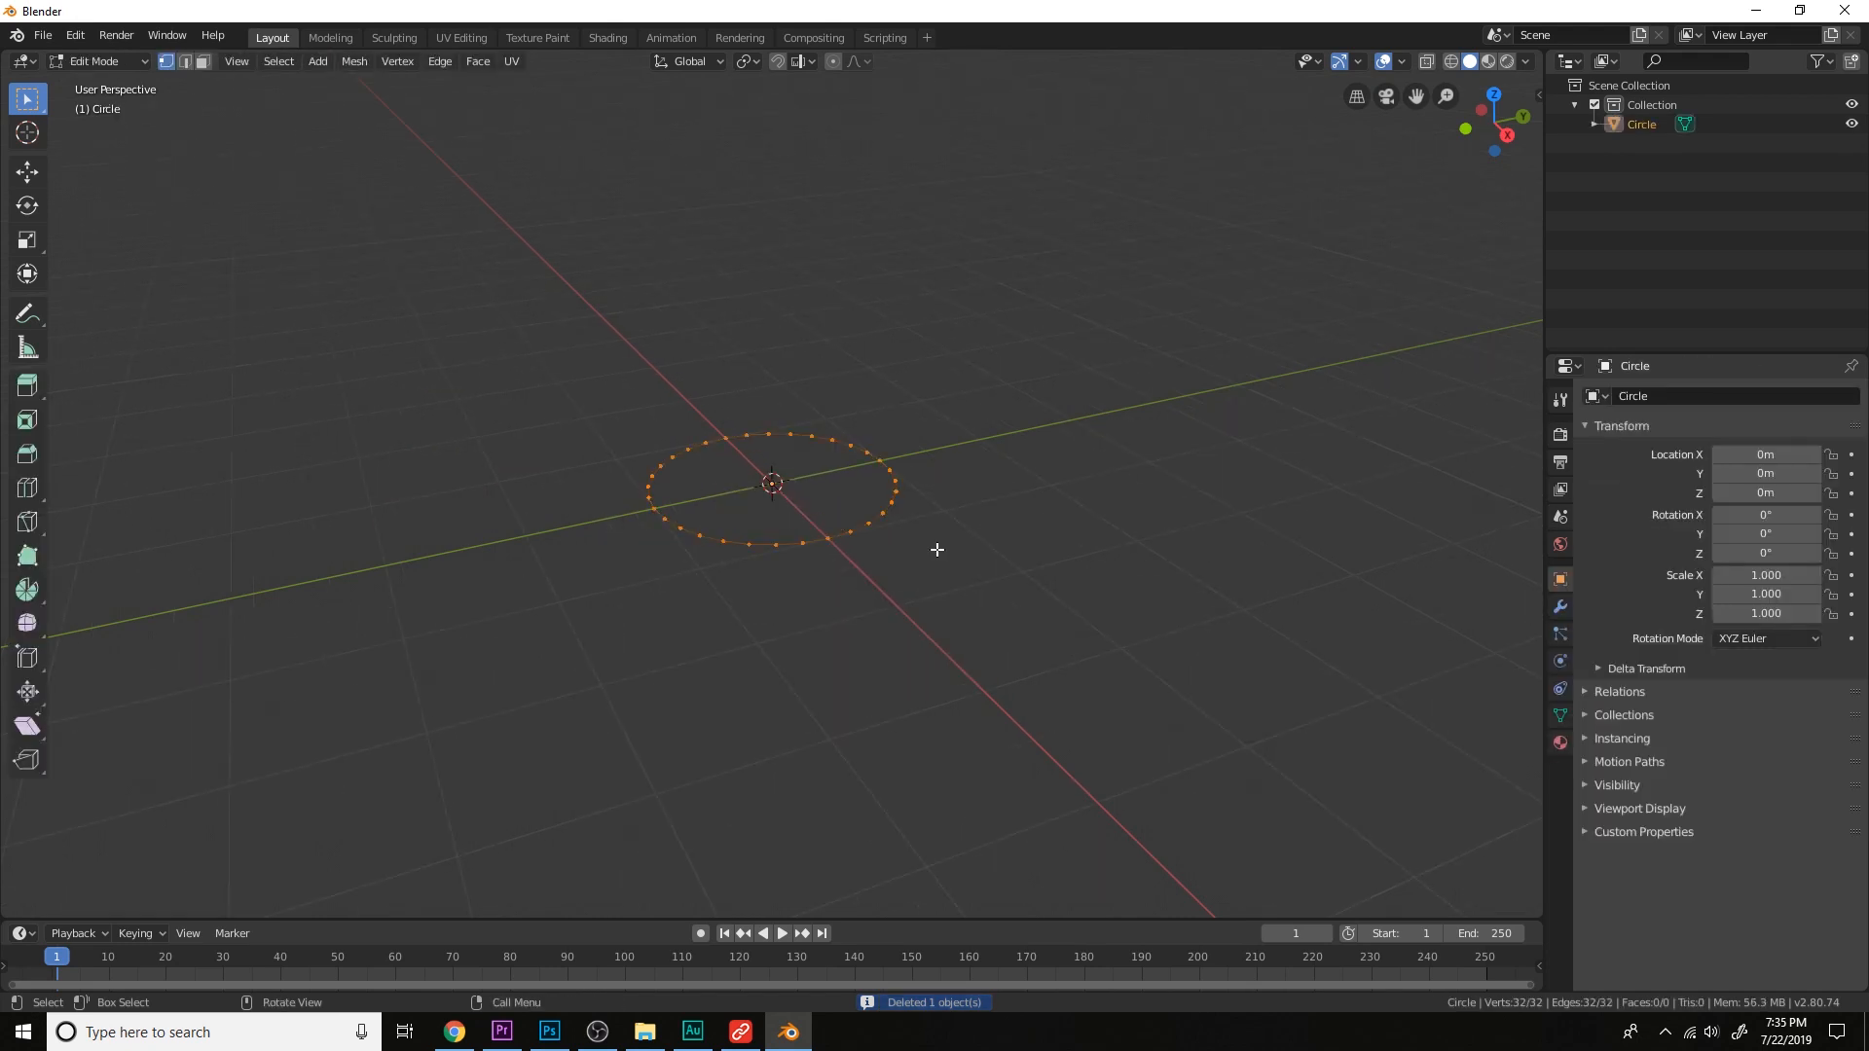
key("f")
Inset the disc's face by about 0.05 m and extrude the disc slightly downward along Z to give it thickness.
key("i")
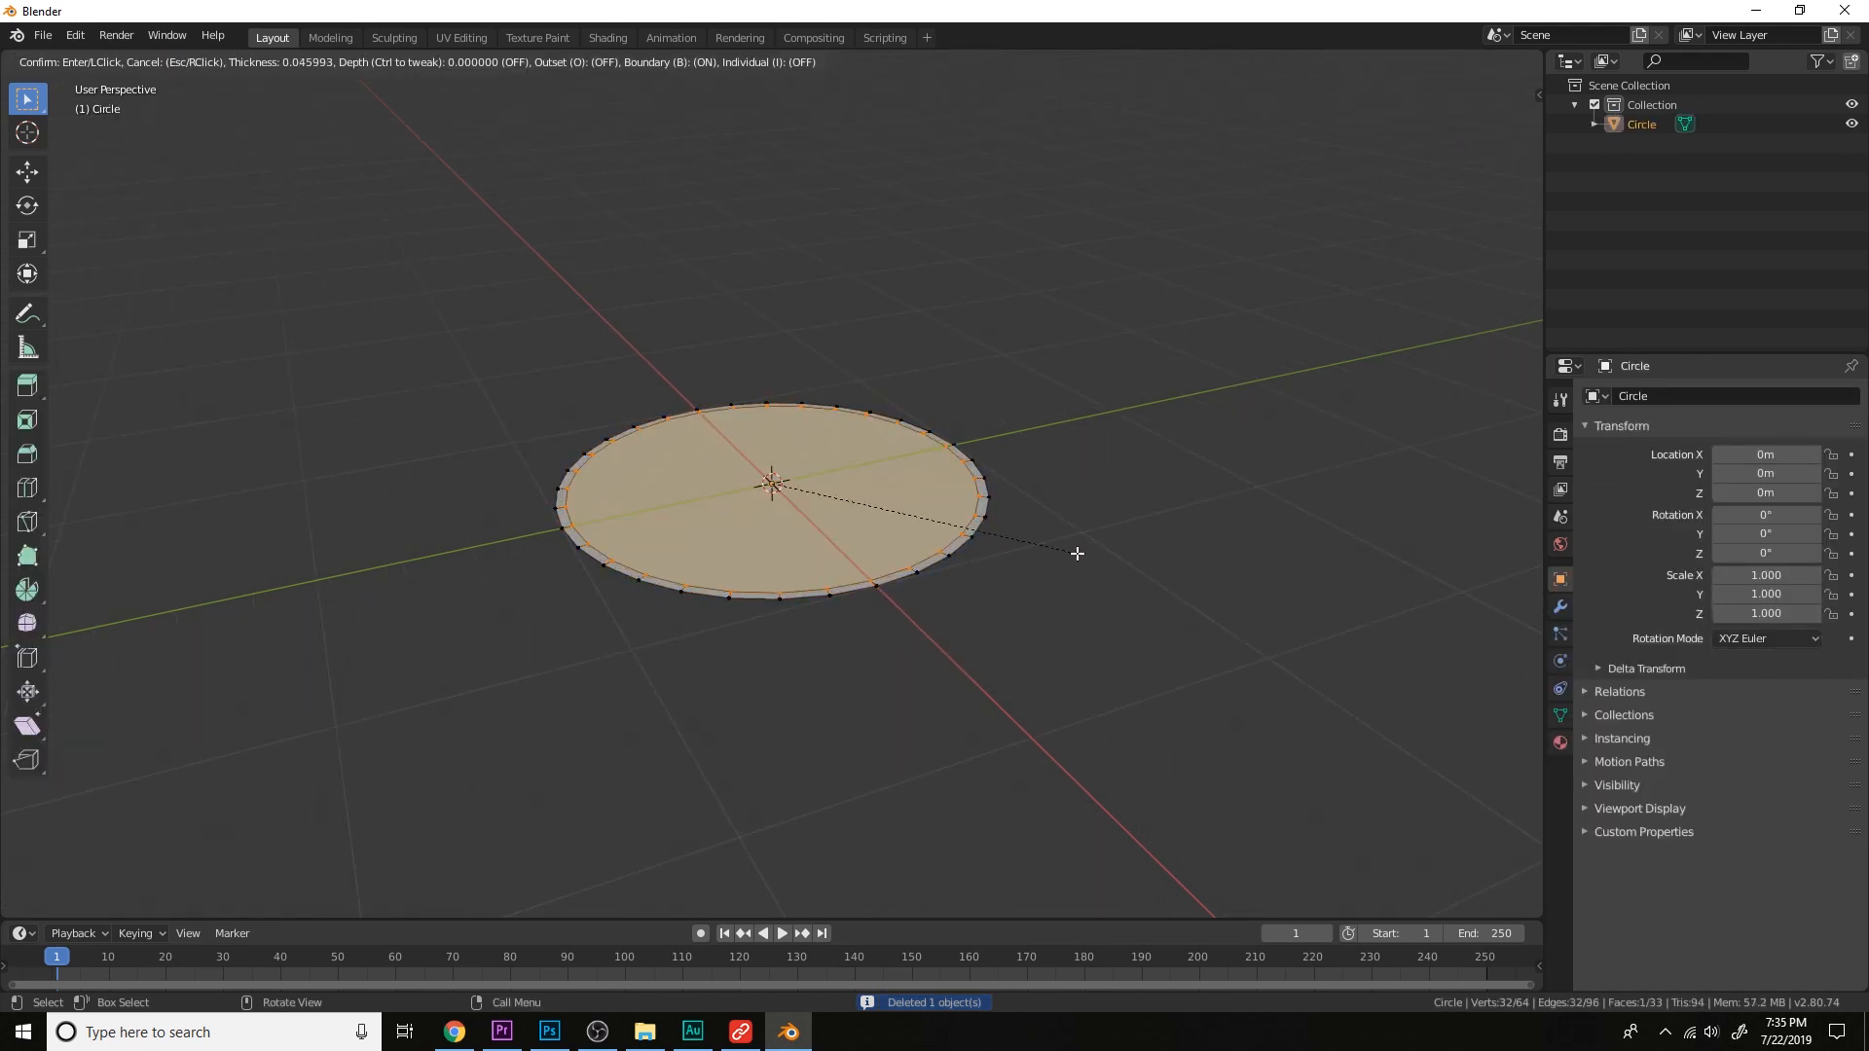
left_click(1077, 553)
key("e")
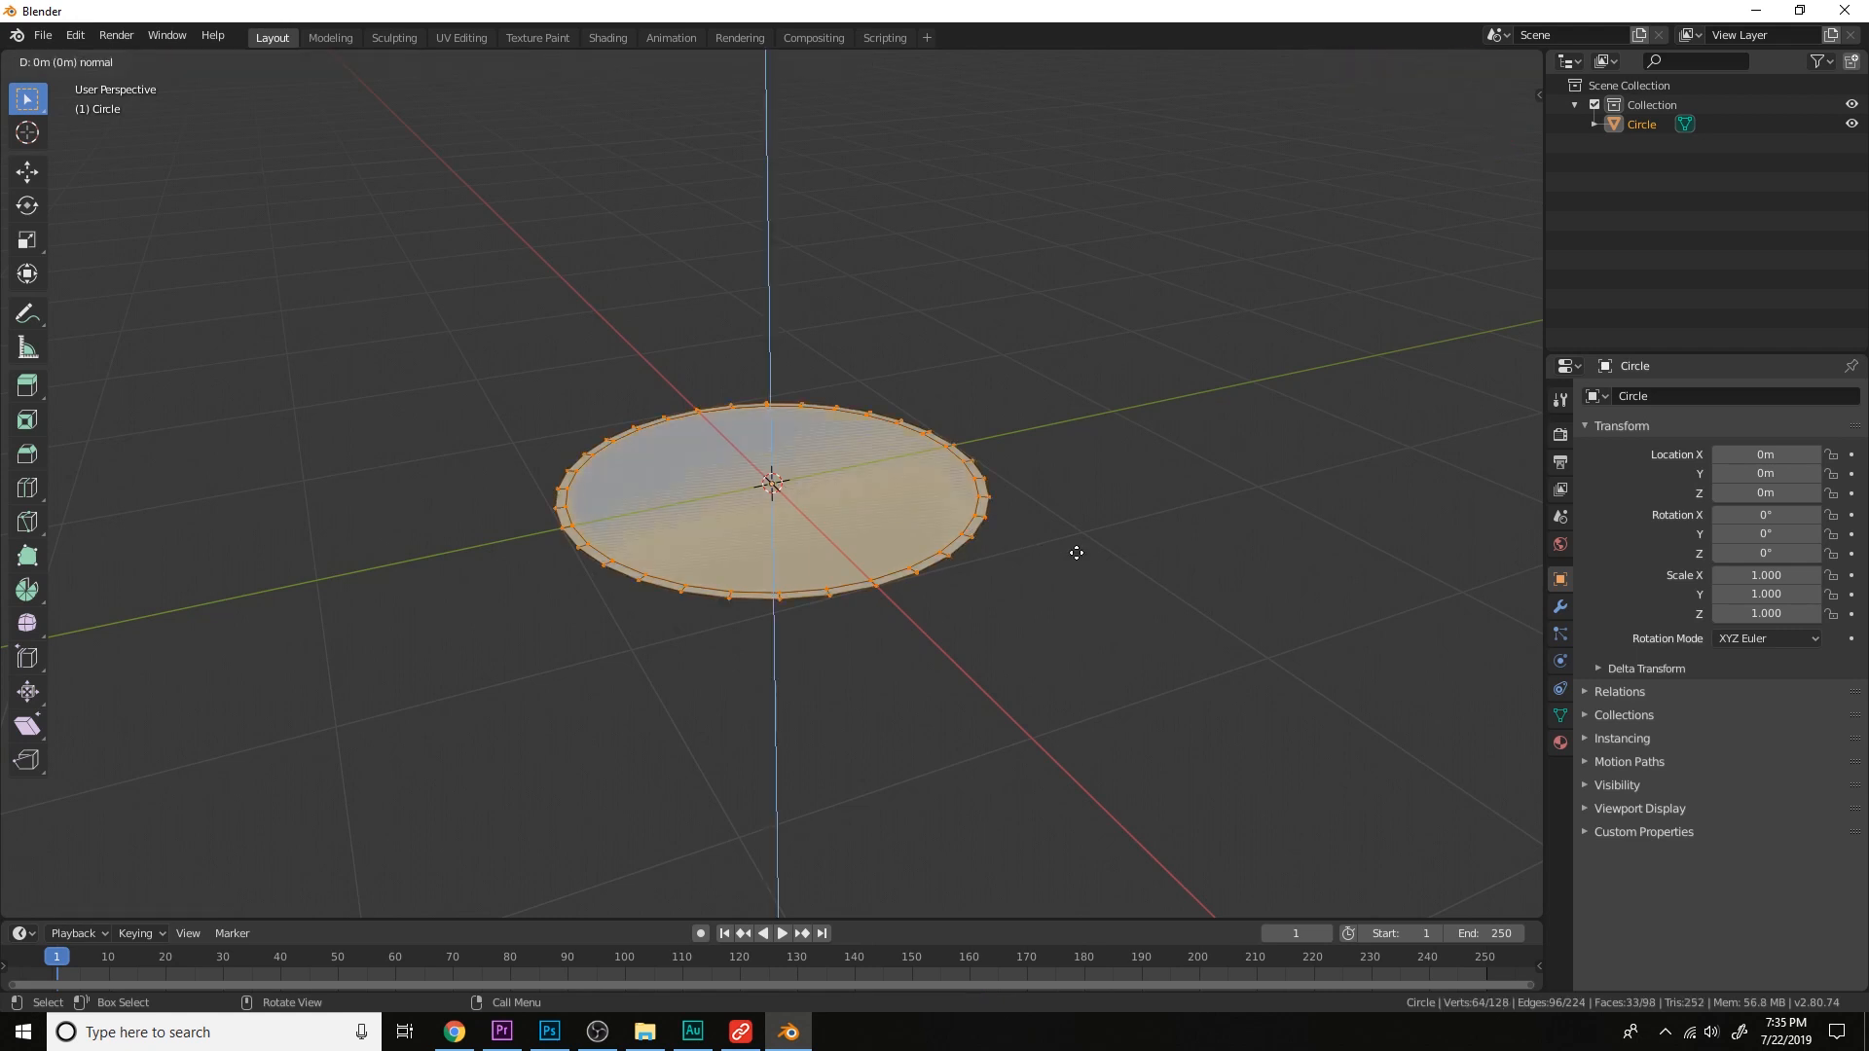
left_click(1077, 553)
key("g")
key("z")
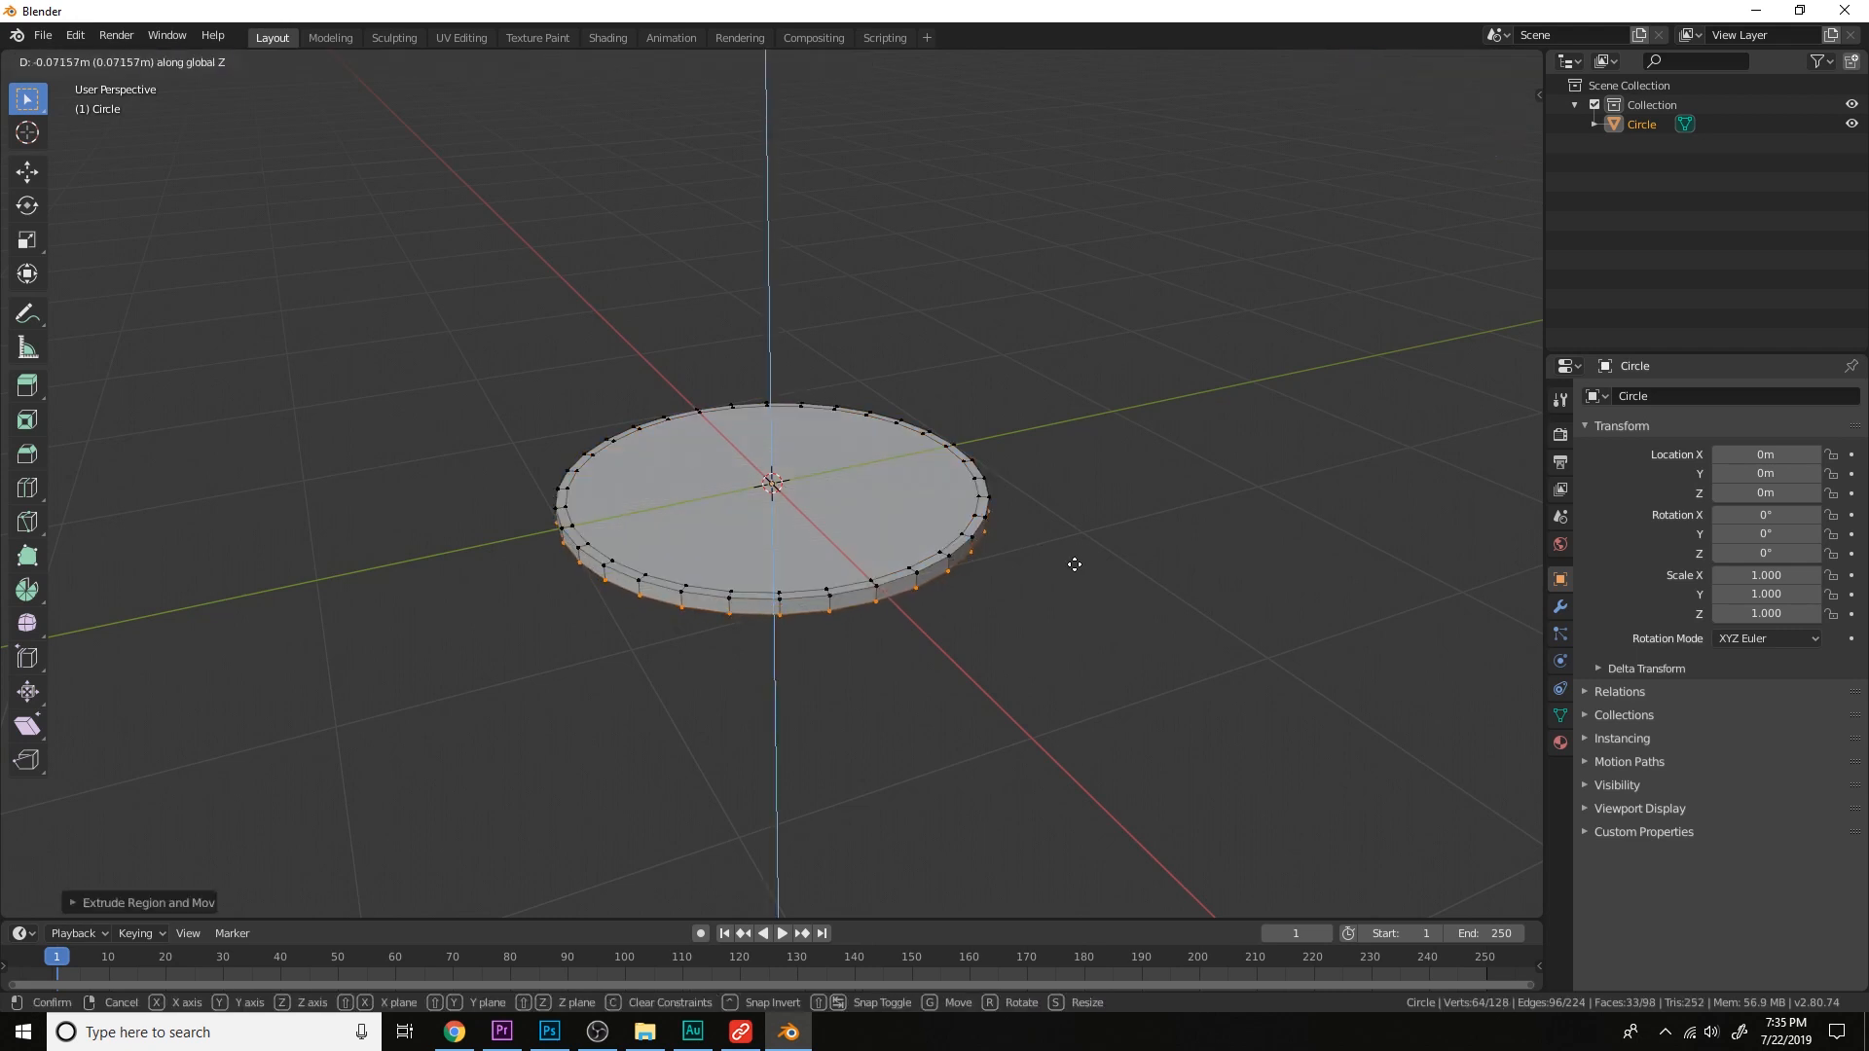
left_click(1069, 558)
key("Tab")
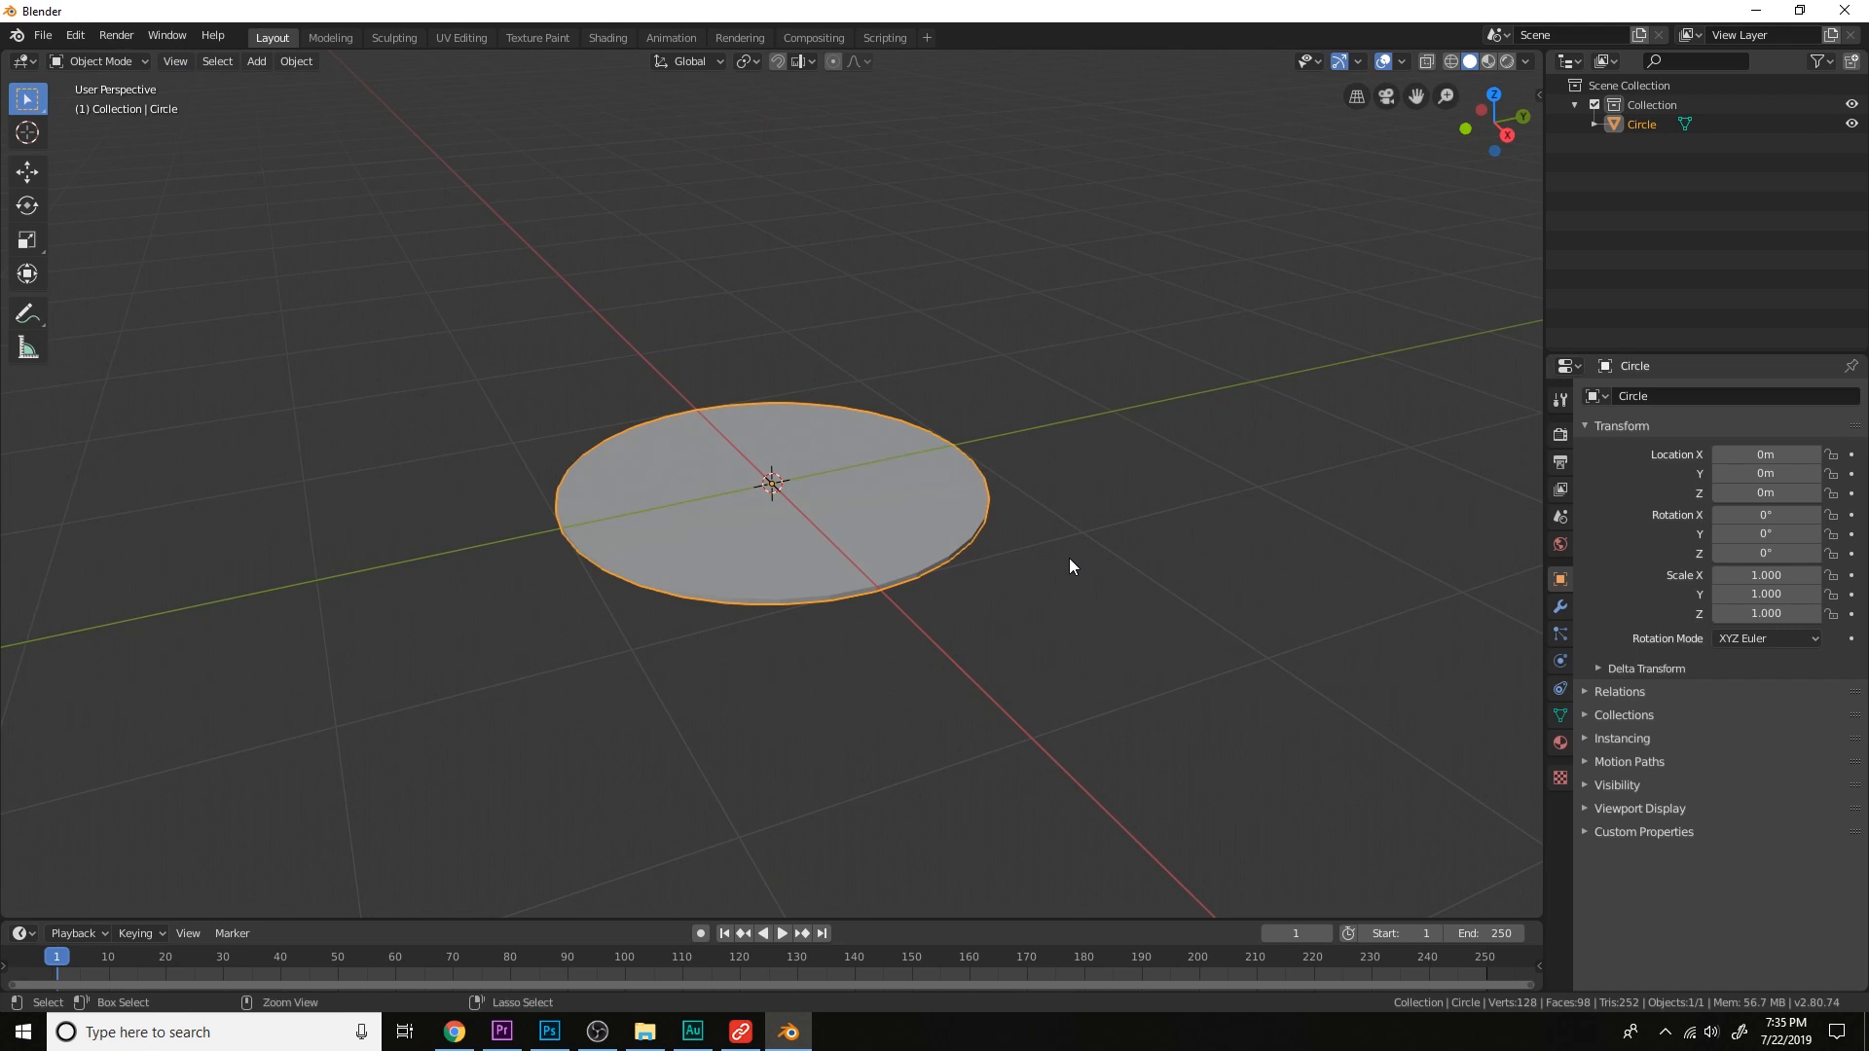
Add a level 2 Subdivision Surface modifier to the disc.
key("ctrl+2")
middle_click_drag(1084, 597, 1026, 439)
key("Tab")
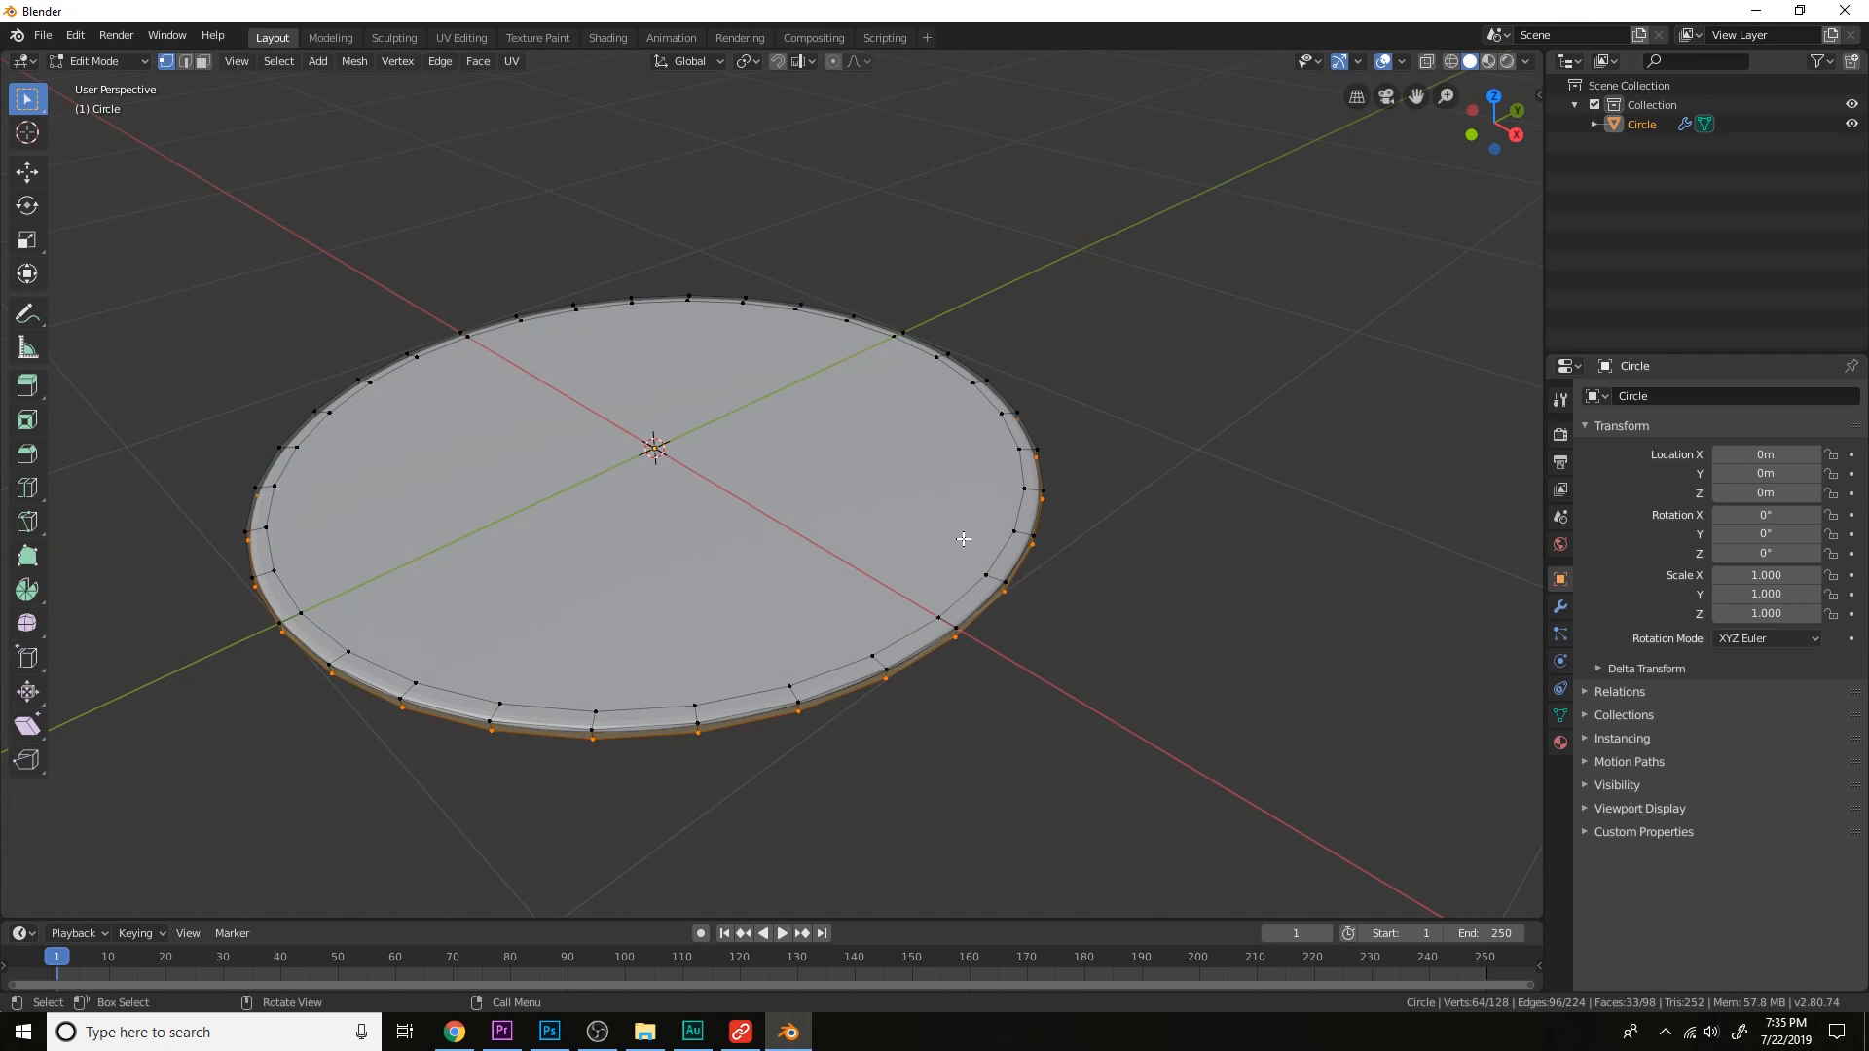
key("Tab")
mouse_move(1085, 626)
middle_mouse_down()
mouse_move(1072, 605)
mouse_move(1115, 640)
middle_mouse_up()
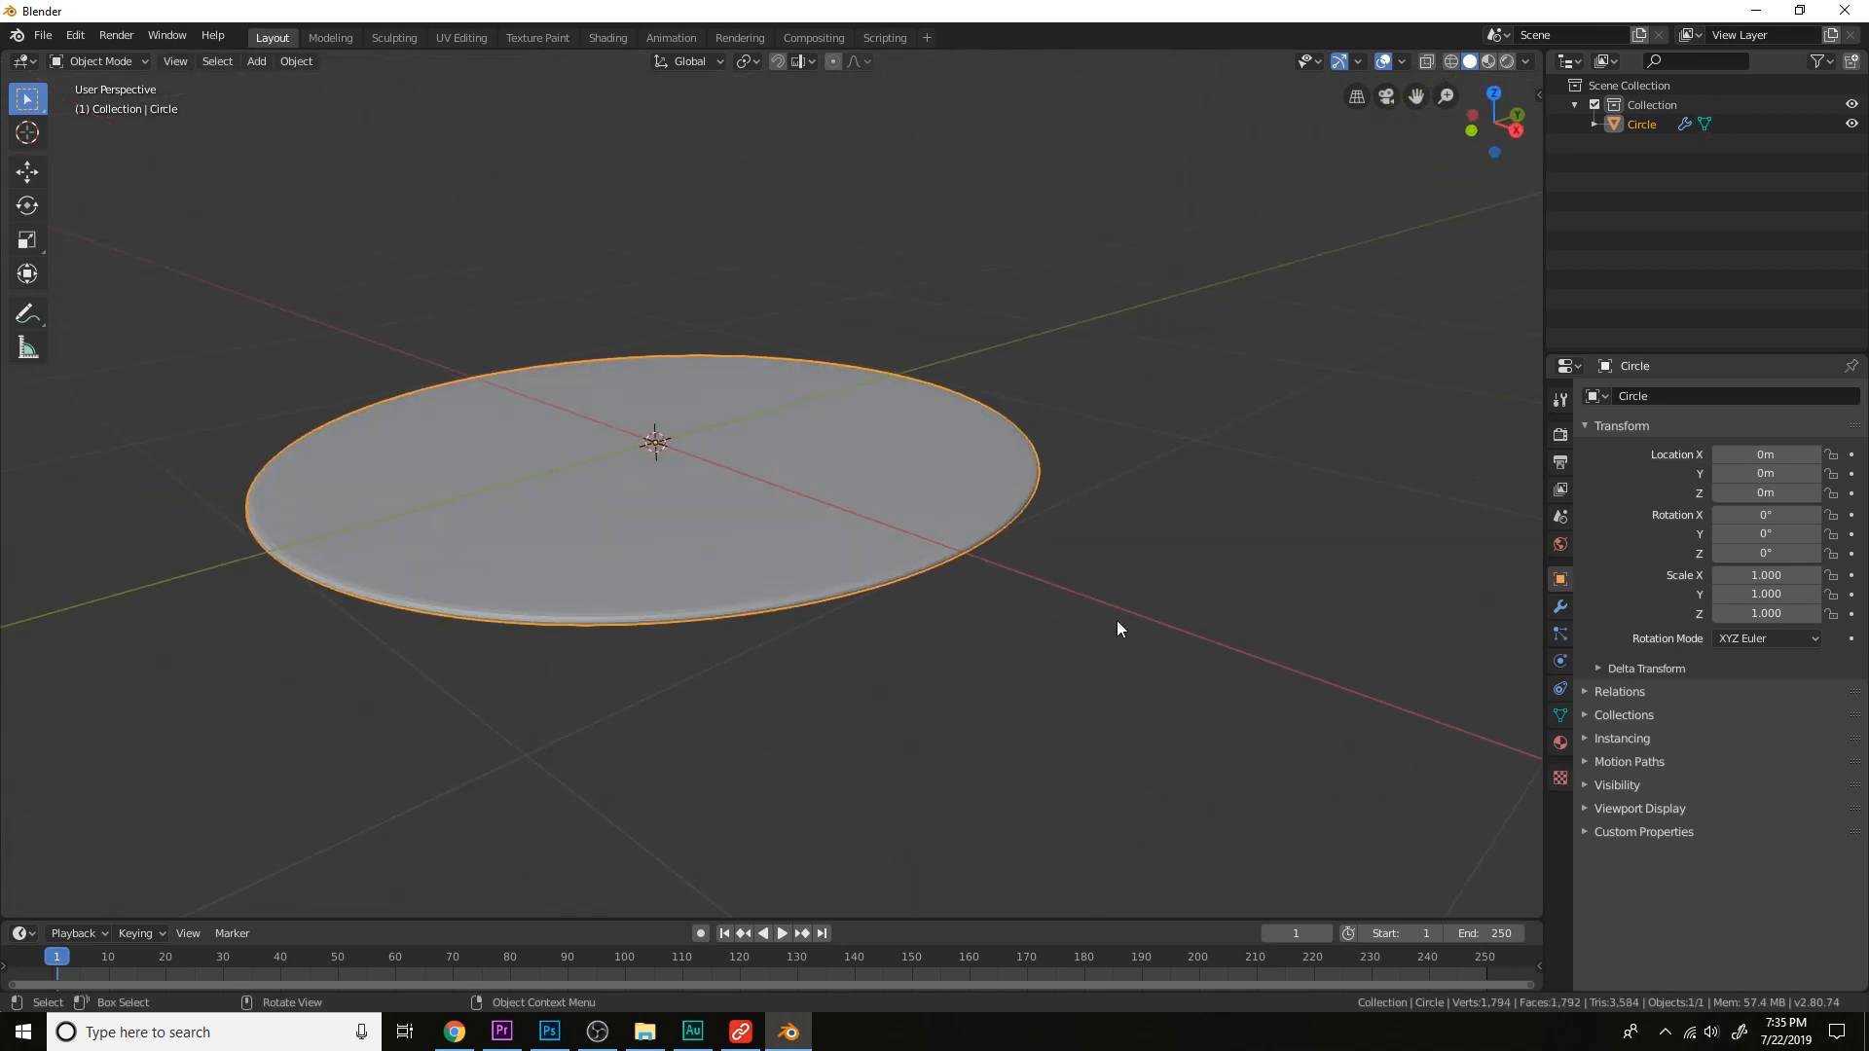
Add a plane and lower it along Z to about -0.057 m, beneath the disc.
middle_click_drag(1066, 476, 949, 458)
key("shift+a")
left_click(940, 365)
key("g")
key("z")
left_click(947, 454)
Scale the plane up to about 6 times its original size as a backdrop for the disc.
key("s")
left_click(1026, 565)
key("s")
left_click(1130, 536)
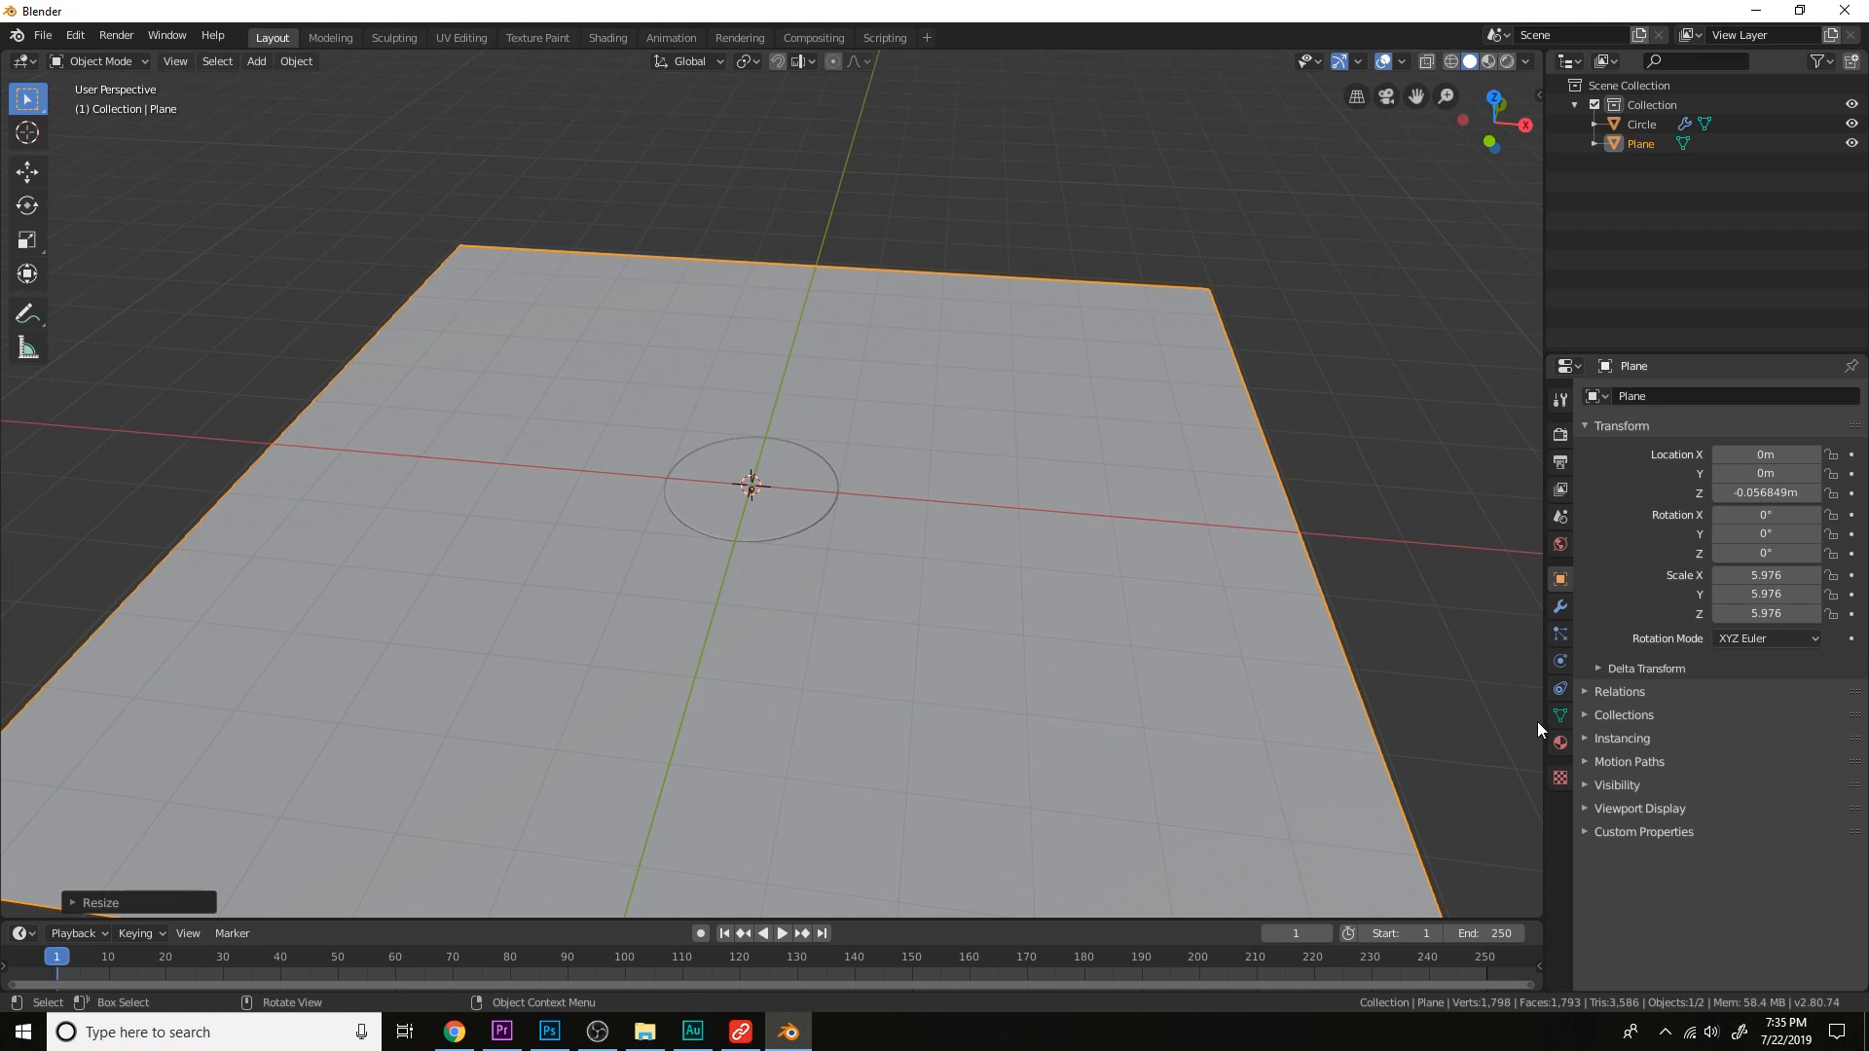
Give the plane a new material with matching pink base and subsurface colors and a subsurface value of 0.392.
left_click(1560, 742)
left_click(1695, 479)
left_click(1771, 675)
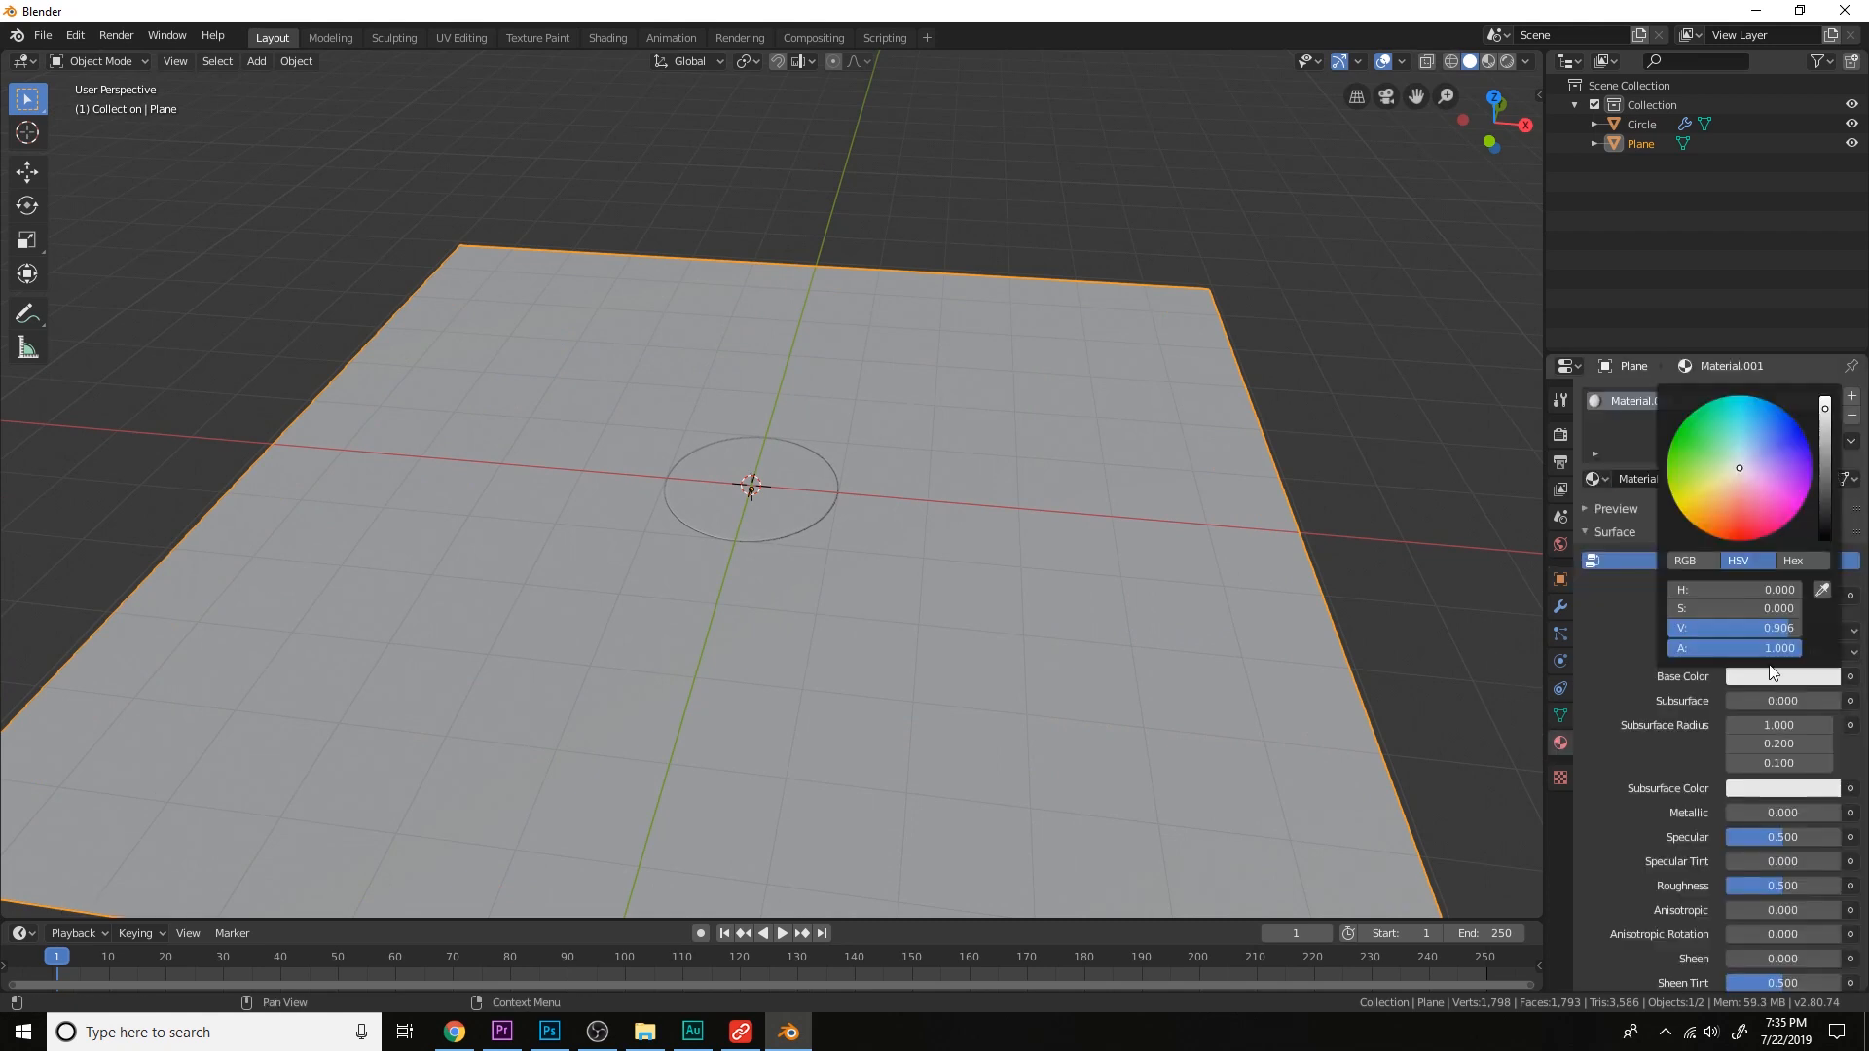
left_click(1764, 484)
left_click(1759, 789)
left_click(1821, 702)
left_click(1779, 678)
left_click_drag(1776, 700, 1821, 700)
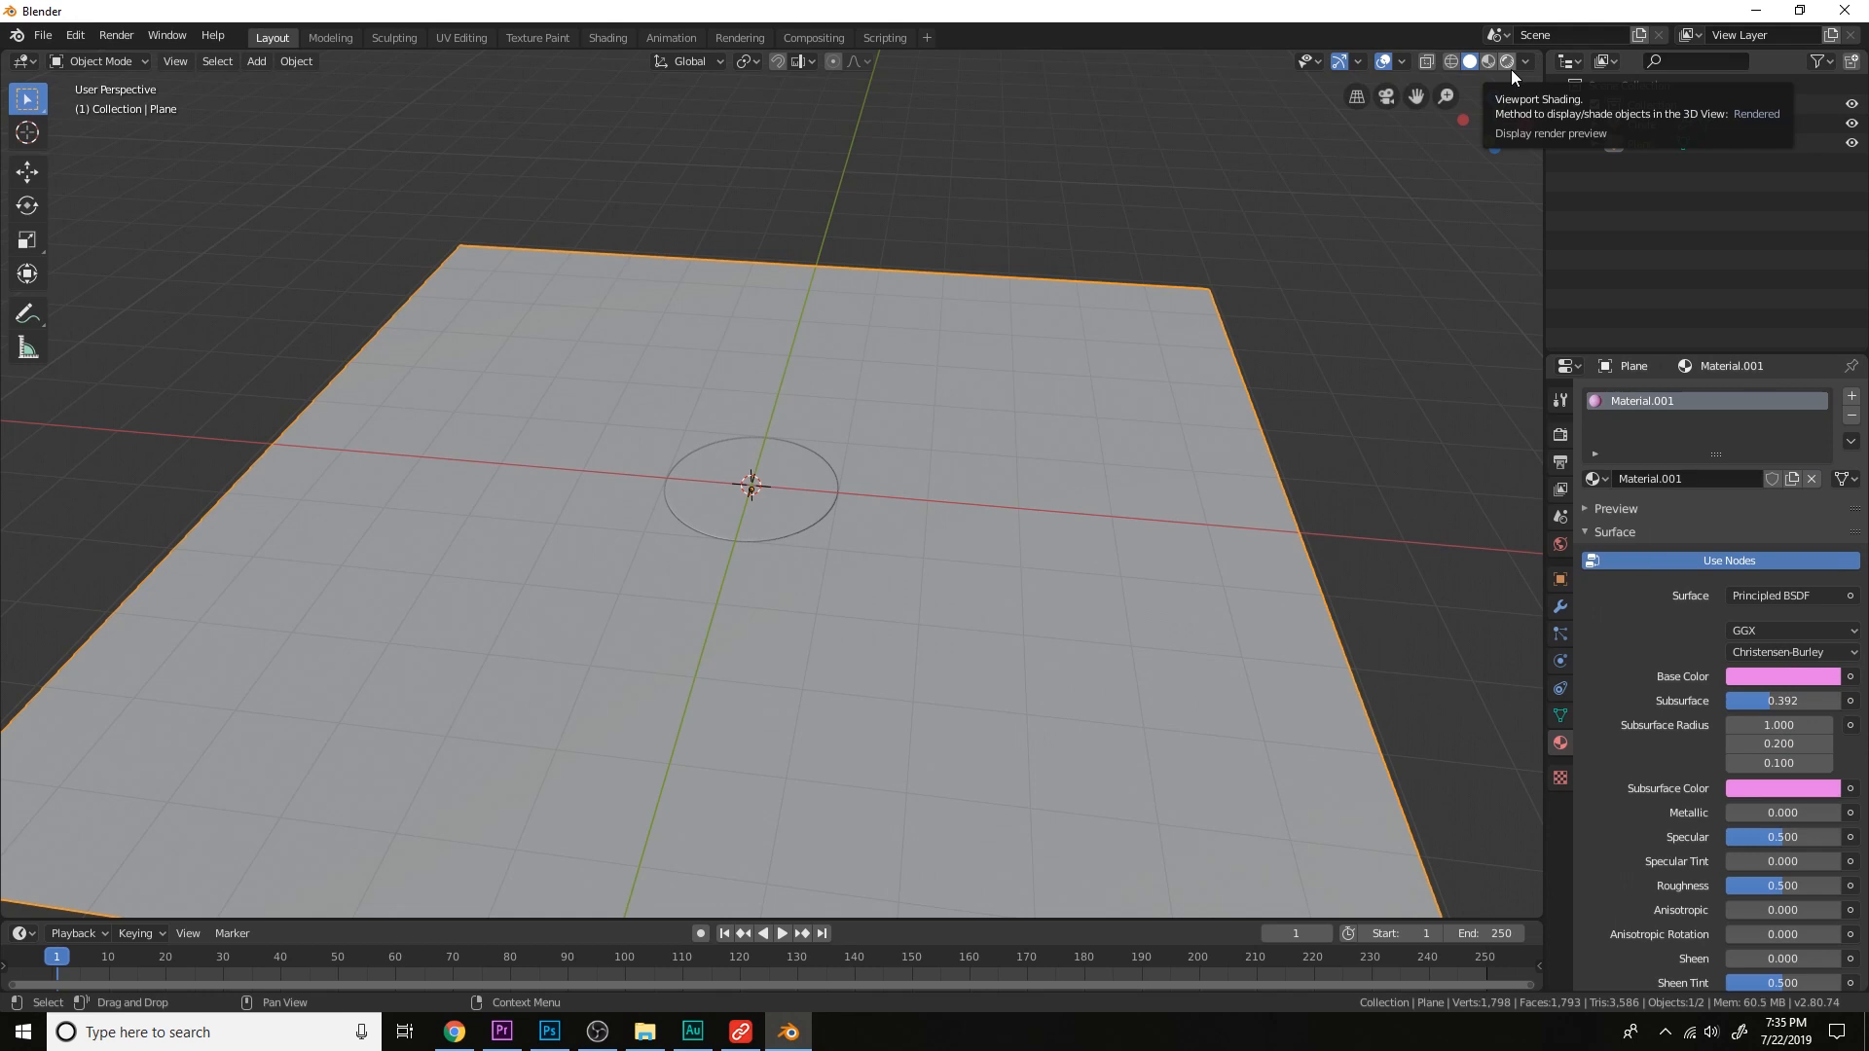
Switch the viewport to rendered shading.
left_click(1508, 61)
middle_click_drag(1102, 296, 1098, 389)
scroll(952, 487, "up", 3)
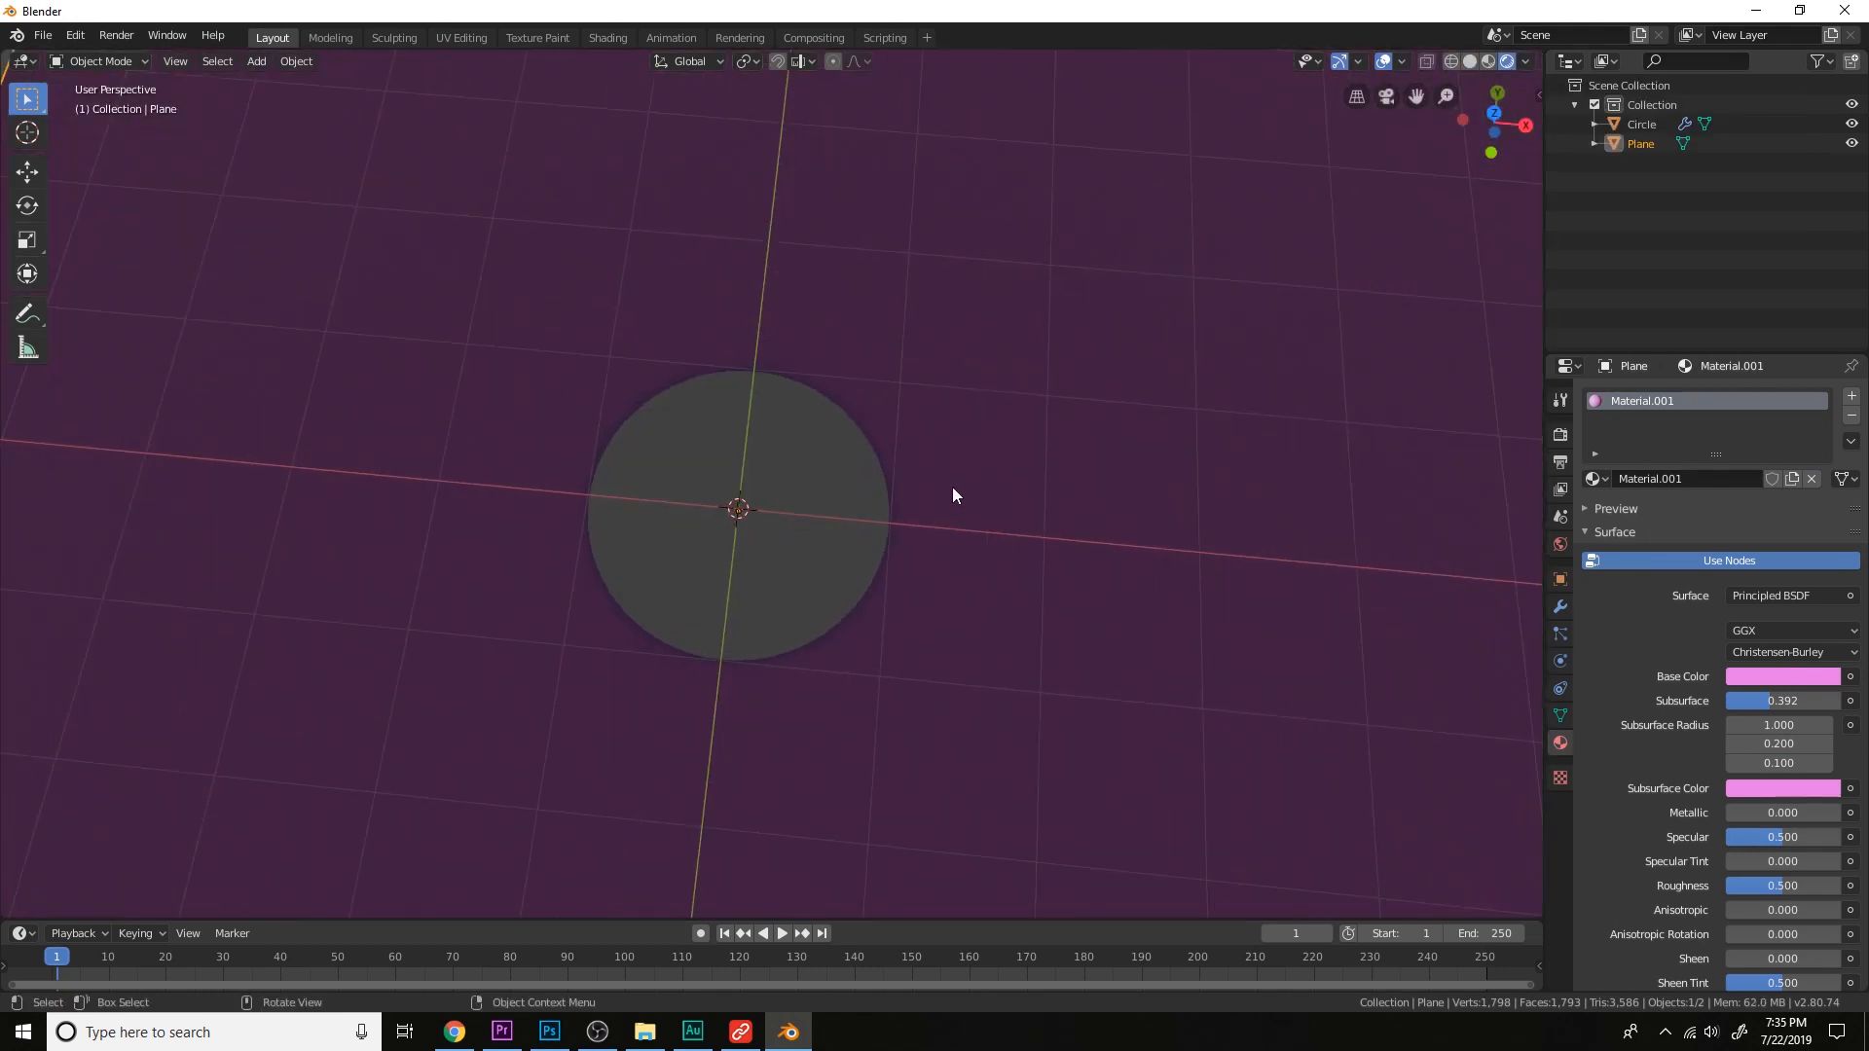
Add an area light and move it away from the disc.
key("shift+a")
mouse_move(923, 699)
left_click(1036, 767)
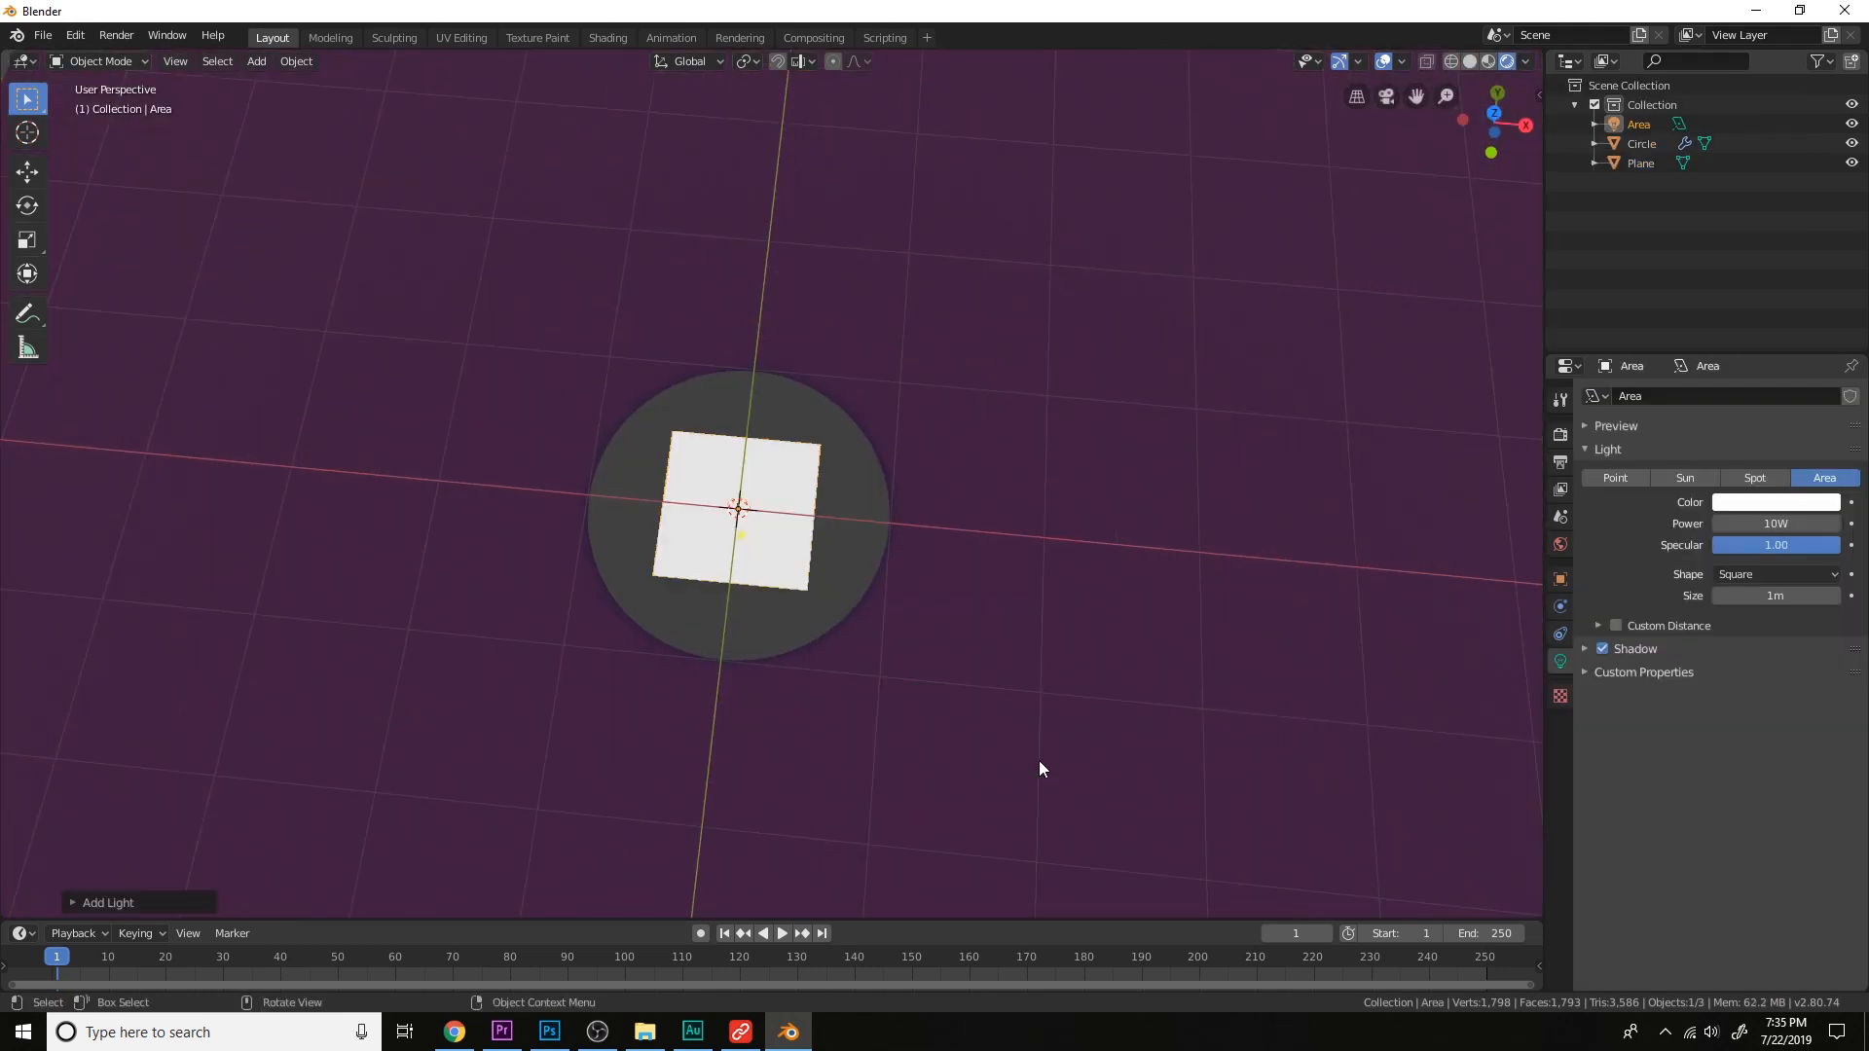
scroll(1037, 768, "down", 3)
key("g")
left_click(839, 656)
Set the area light's power to 5000 W.
left_click(1758, 523)
left_click_drag(1758, 523, 1611, 504)
type("50")
key("Return")
scroll(769, 487, "down", 3)
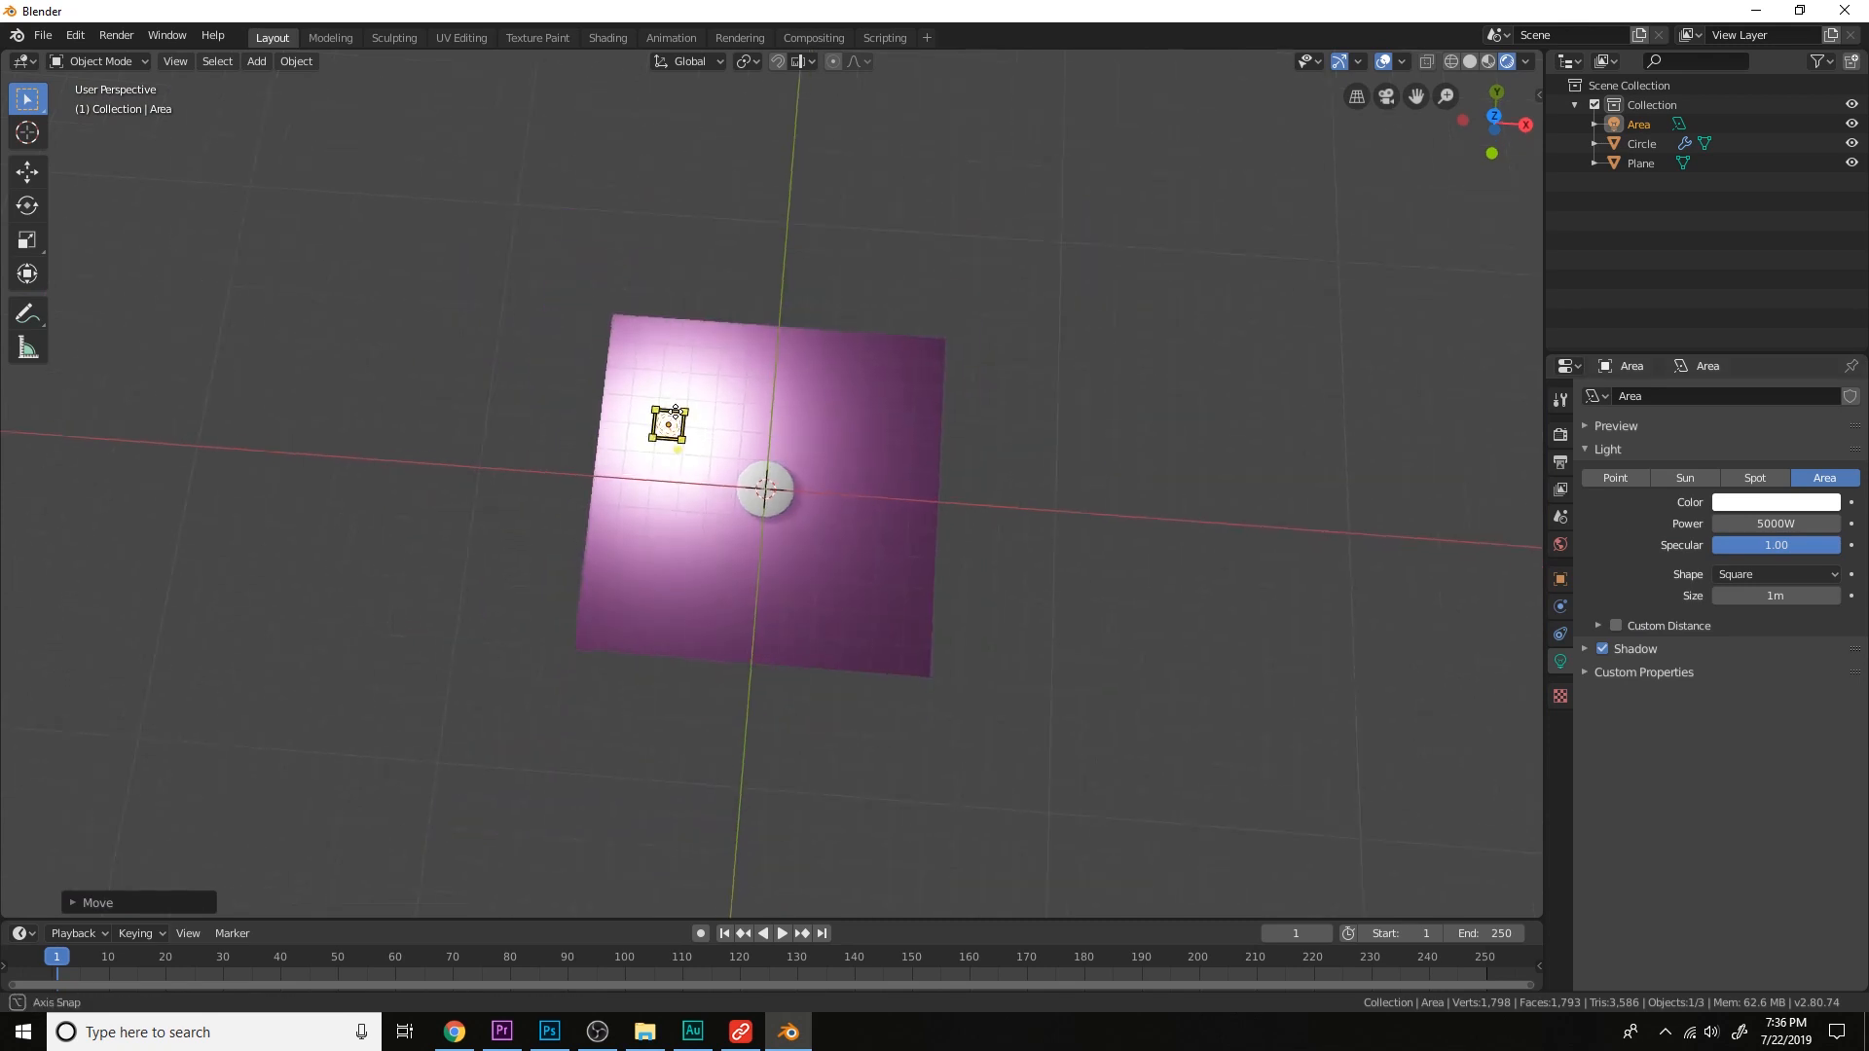
Rotate the area light freely so it shines across the plane toward the disc.
middle_click_drag(769, 487, 668, 354)
key("r")
key("r")
left_click(619, 376)
middle_click_drag(521, 430, 660, 522)
Duplicate the area light and position the copy on the opposite side of the plane, angled toward it.
key("shift+d")
left_click(1306, 697)
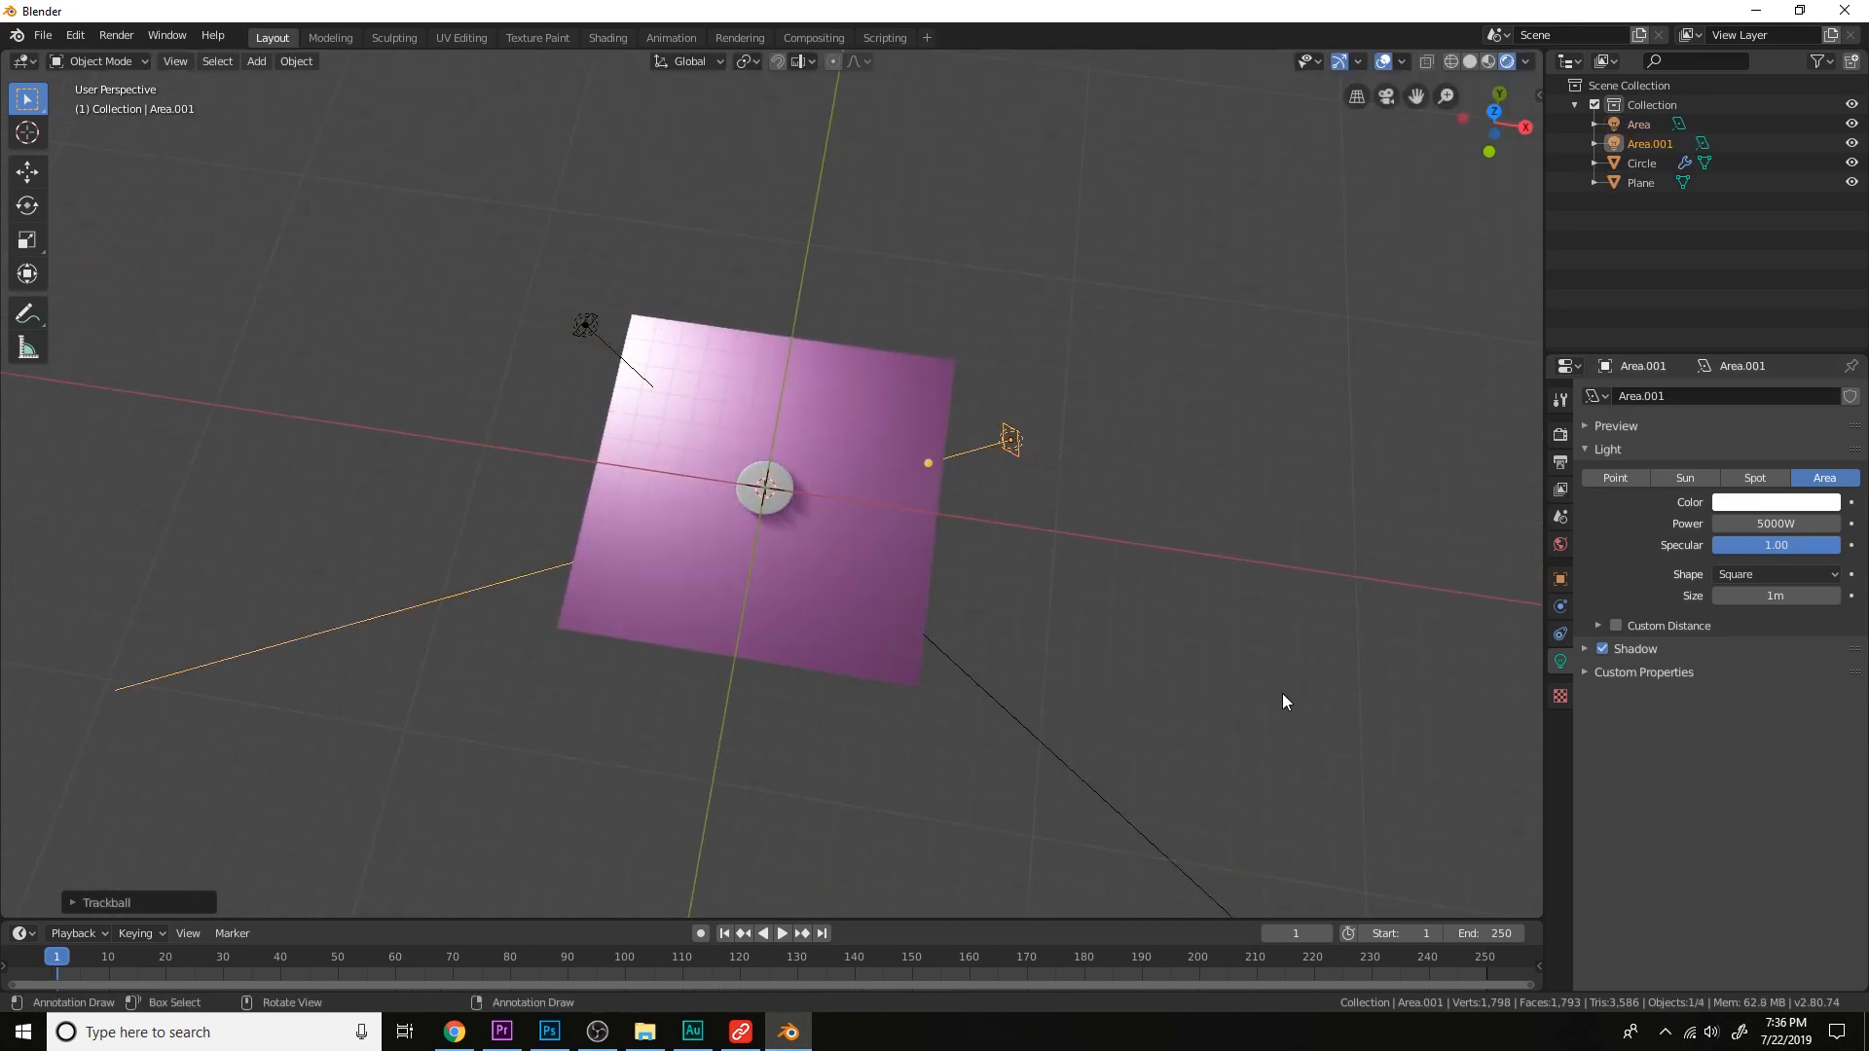
middle_click_drag(1306, 697, 950, 516)
key("g")
left_click(856, 452)
middle_click_drag(857, 453, 1080, 554)
Set the duplicated area light's power to 2000 W.
scroll(1043, 559, "up", 5)
left_click(1752, 523)
type("2")
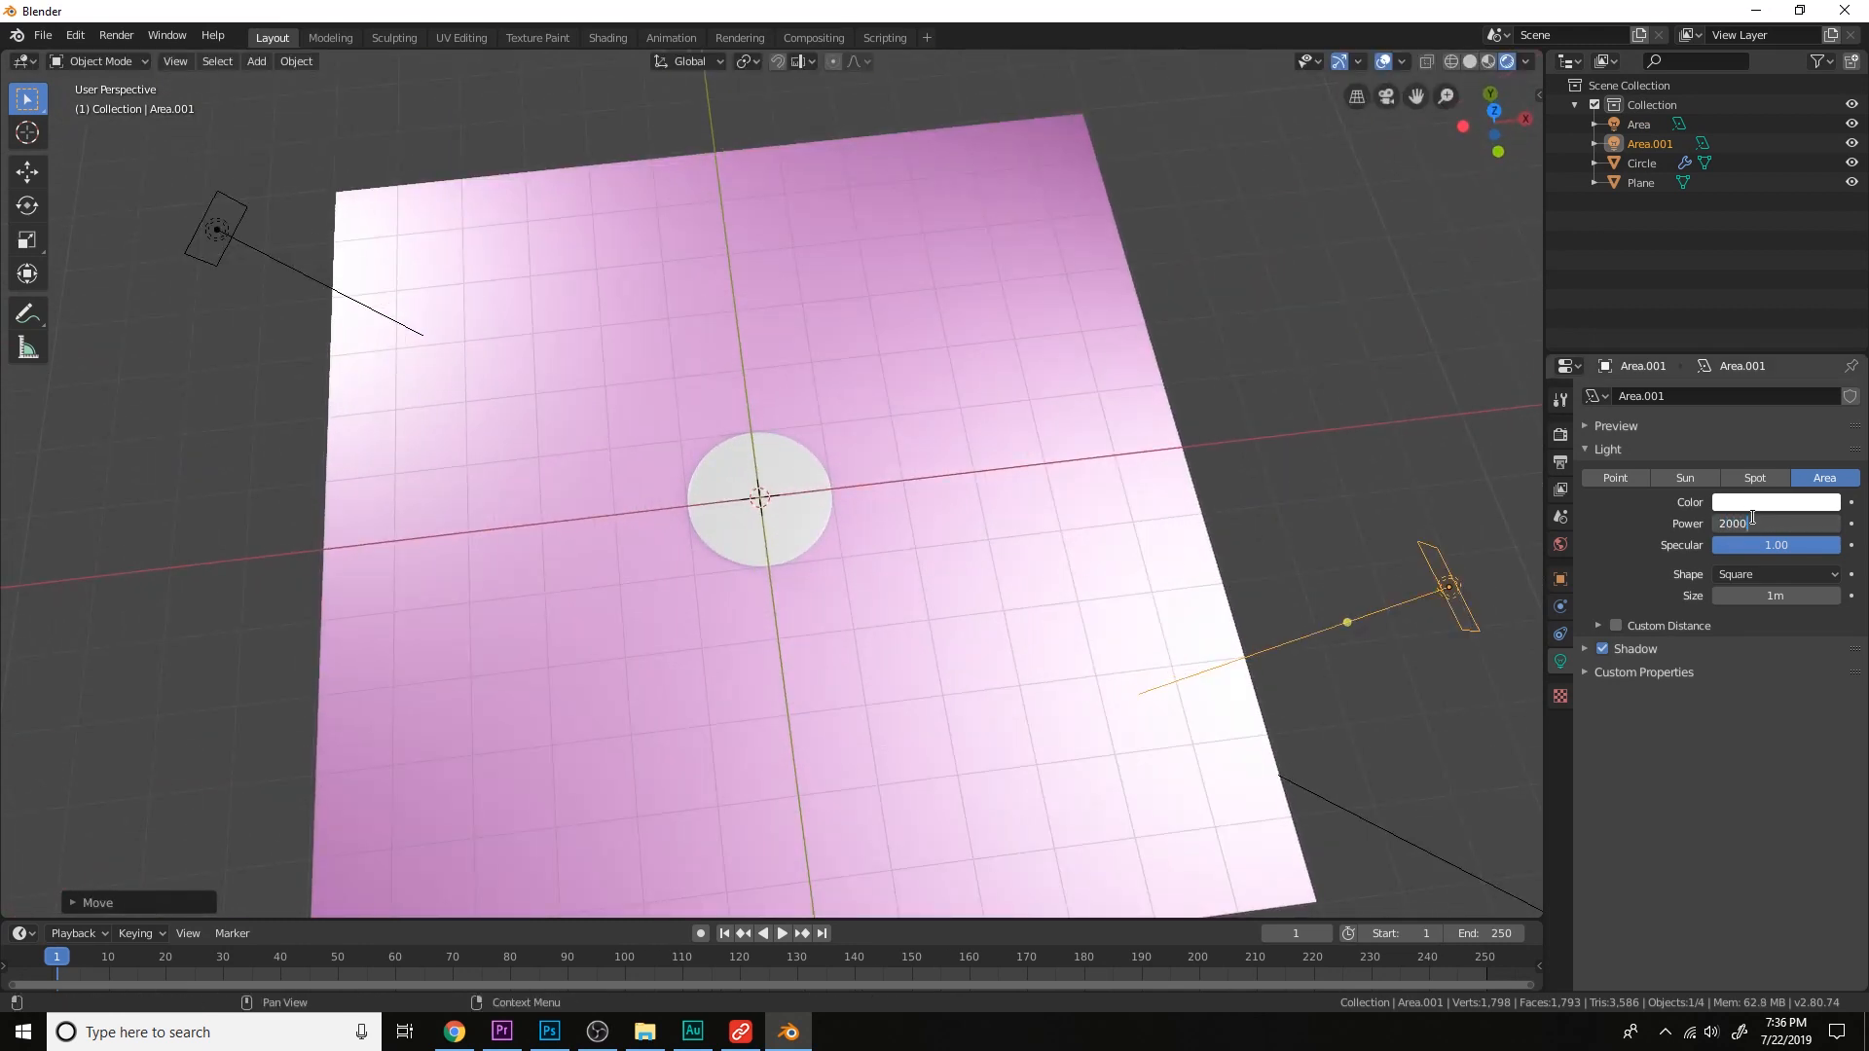
type("000")
key("Return")
scroll(1323, 509, "down", 5)
middle_click_drag(1312, 533, 1219, 576)
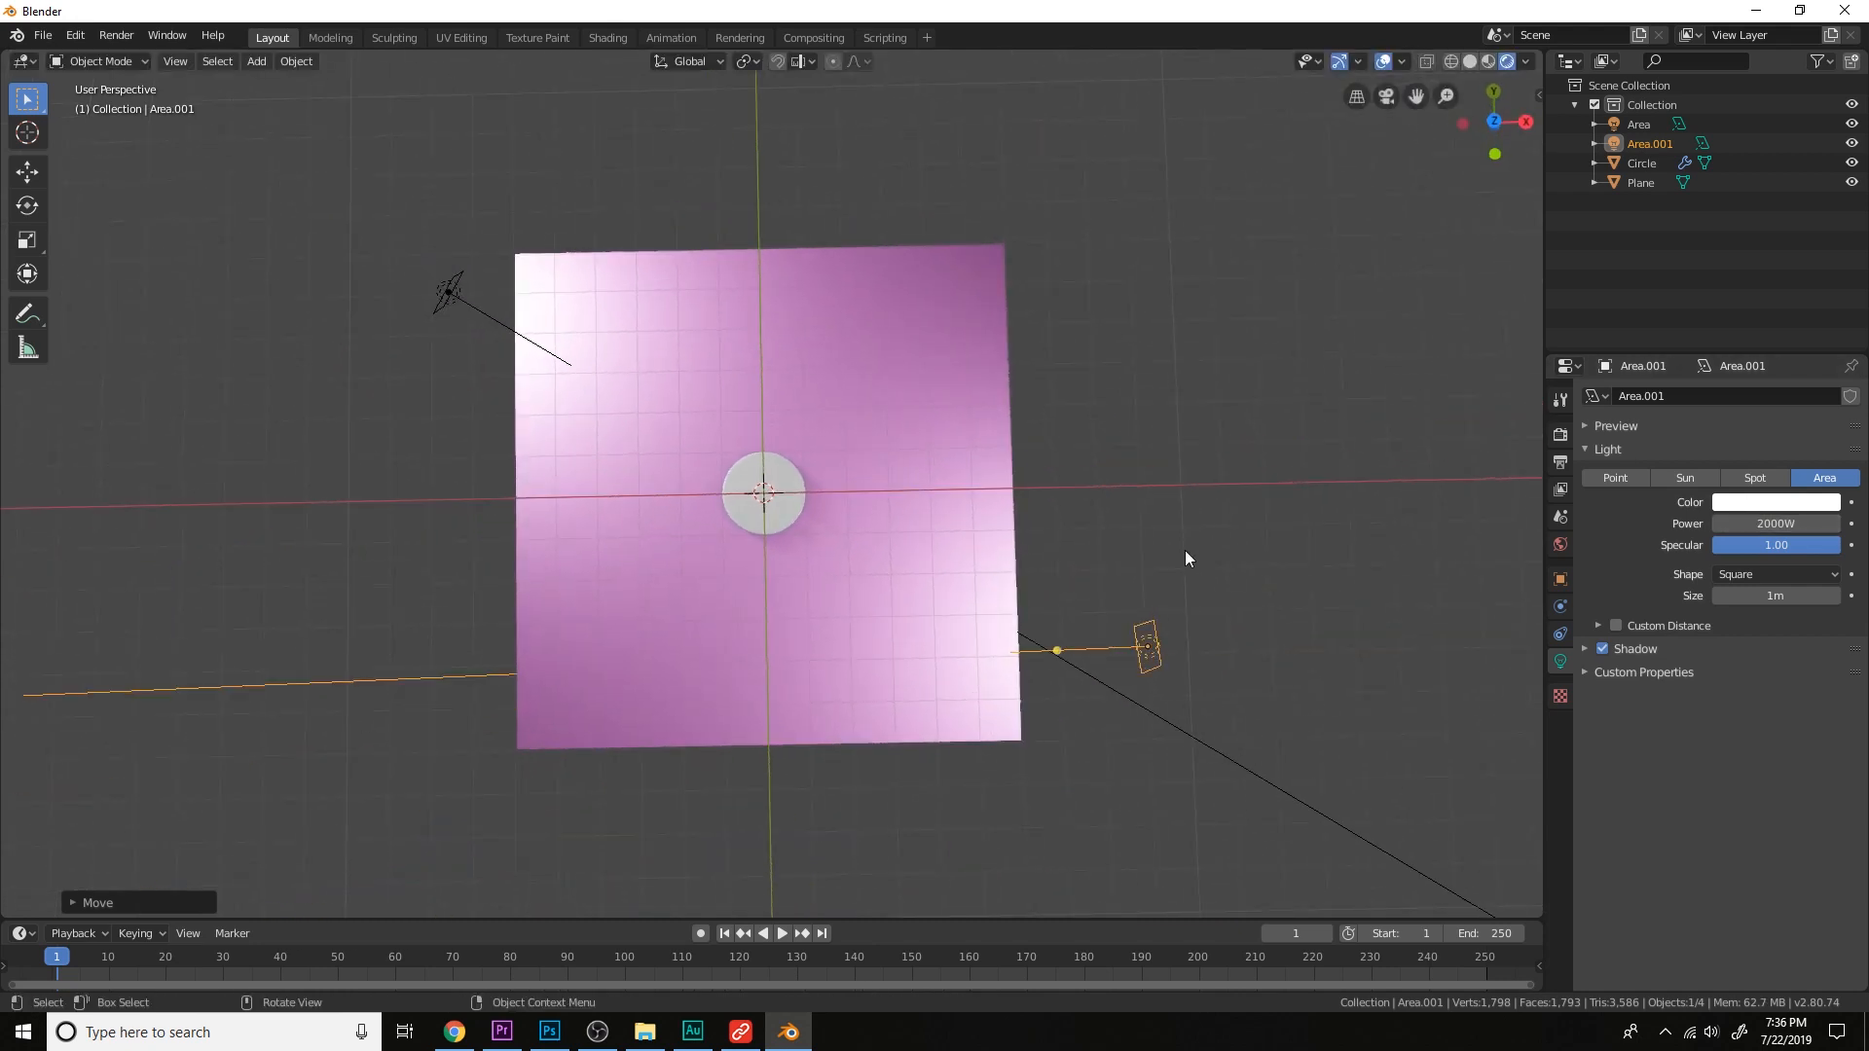
Add a camera and align it to the top view of the plane.
key("KP_7")
key("shift+a")
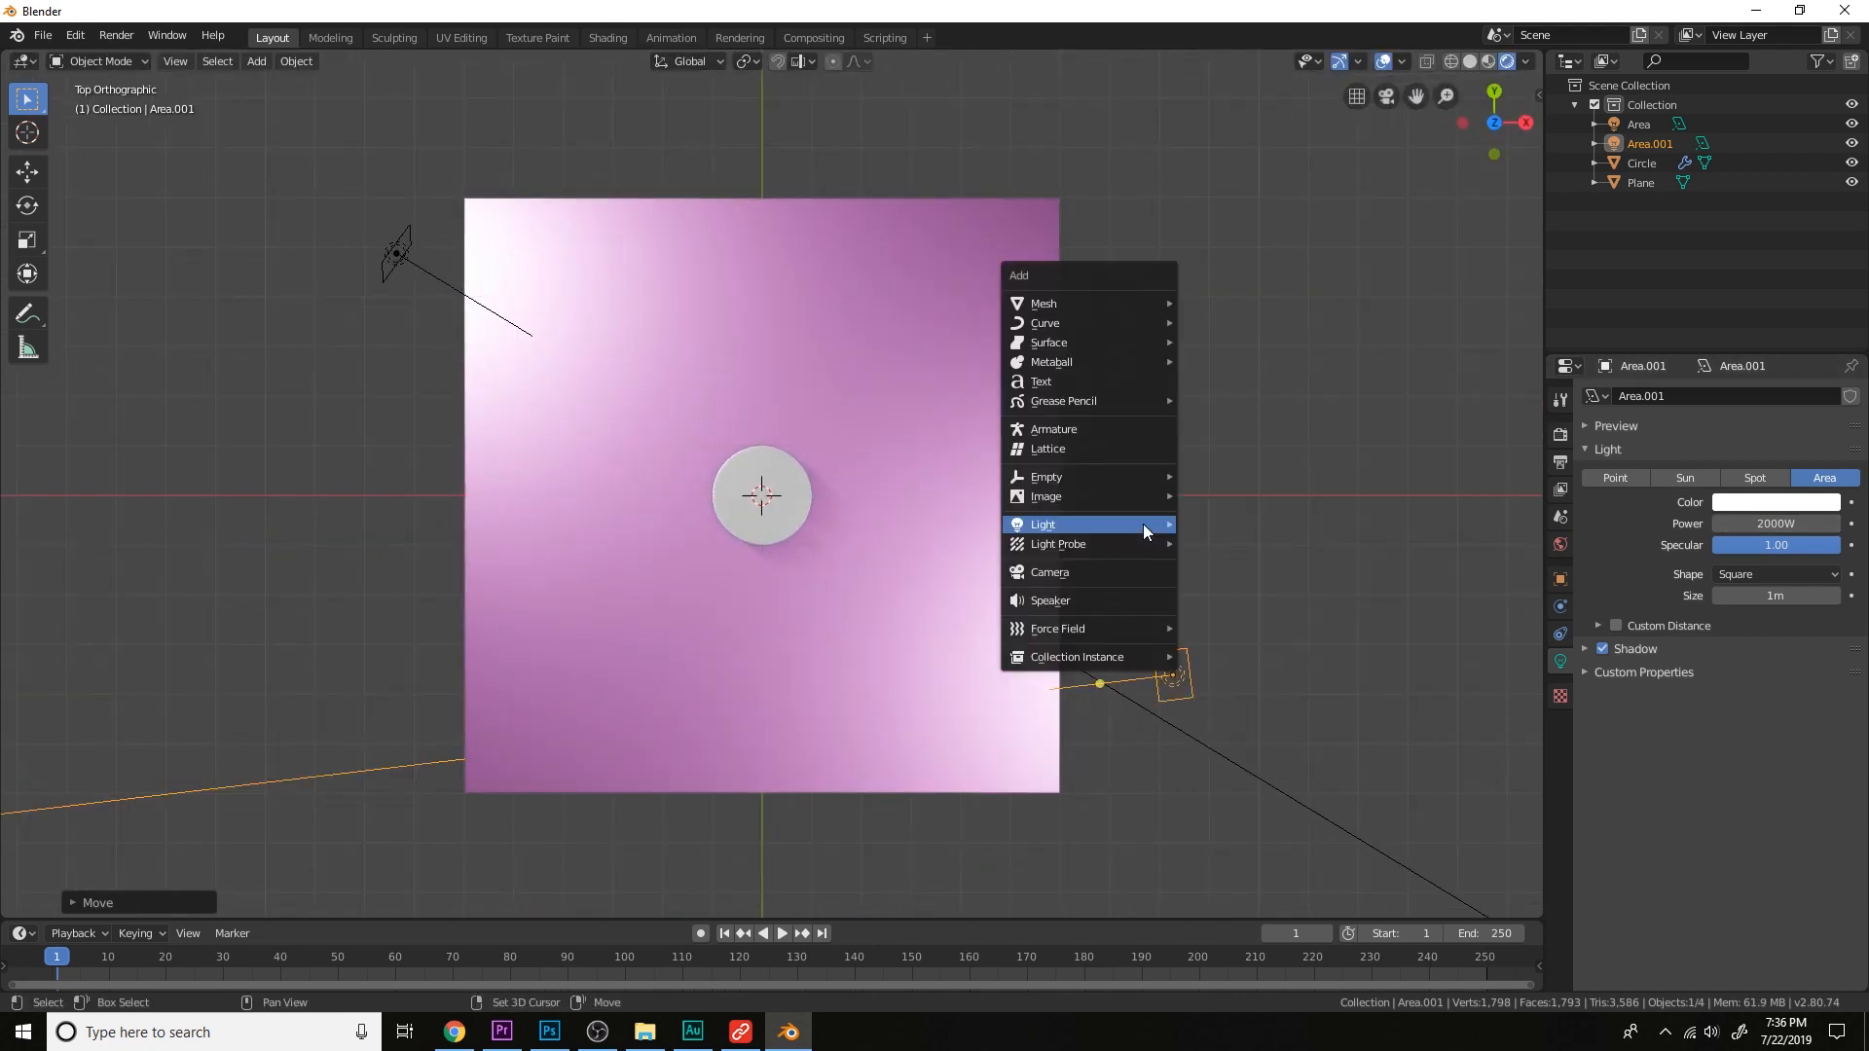
left_click(1117, 574)
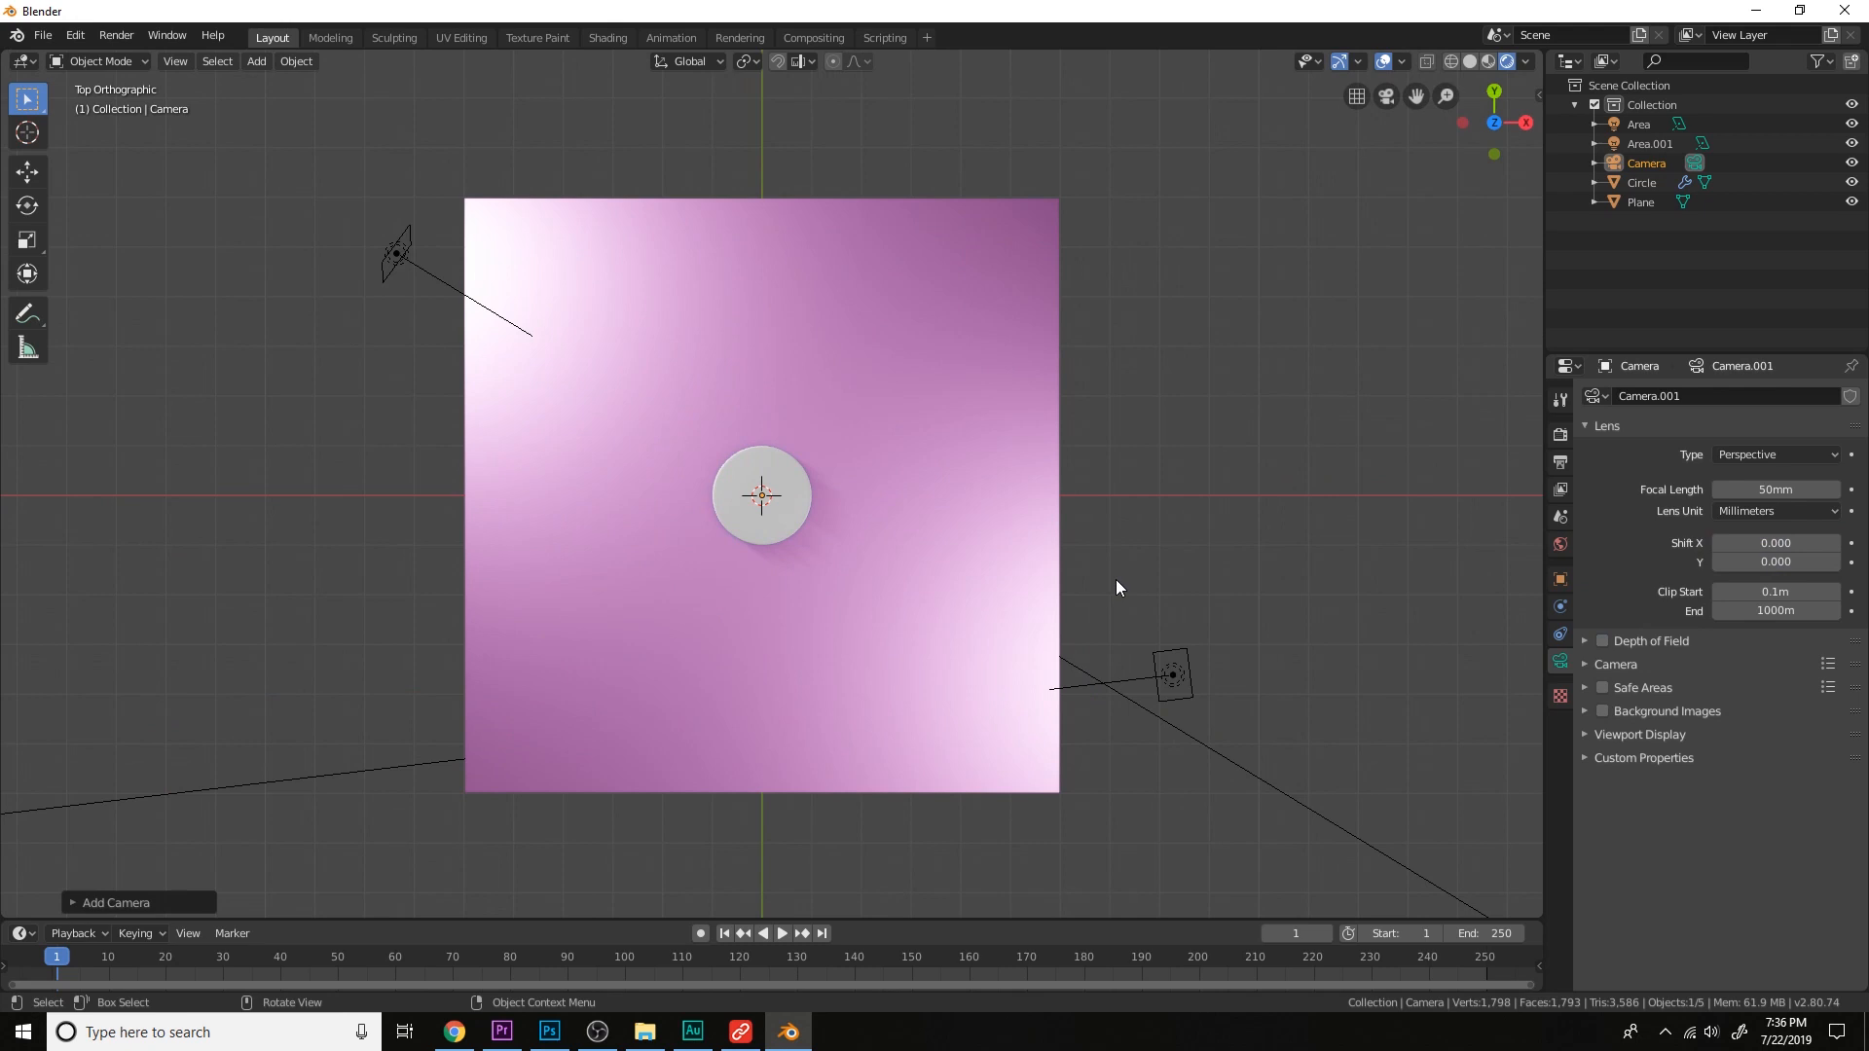
key("ctrl+alt+KP_0")
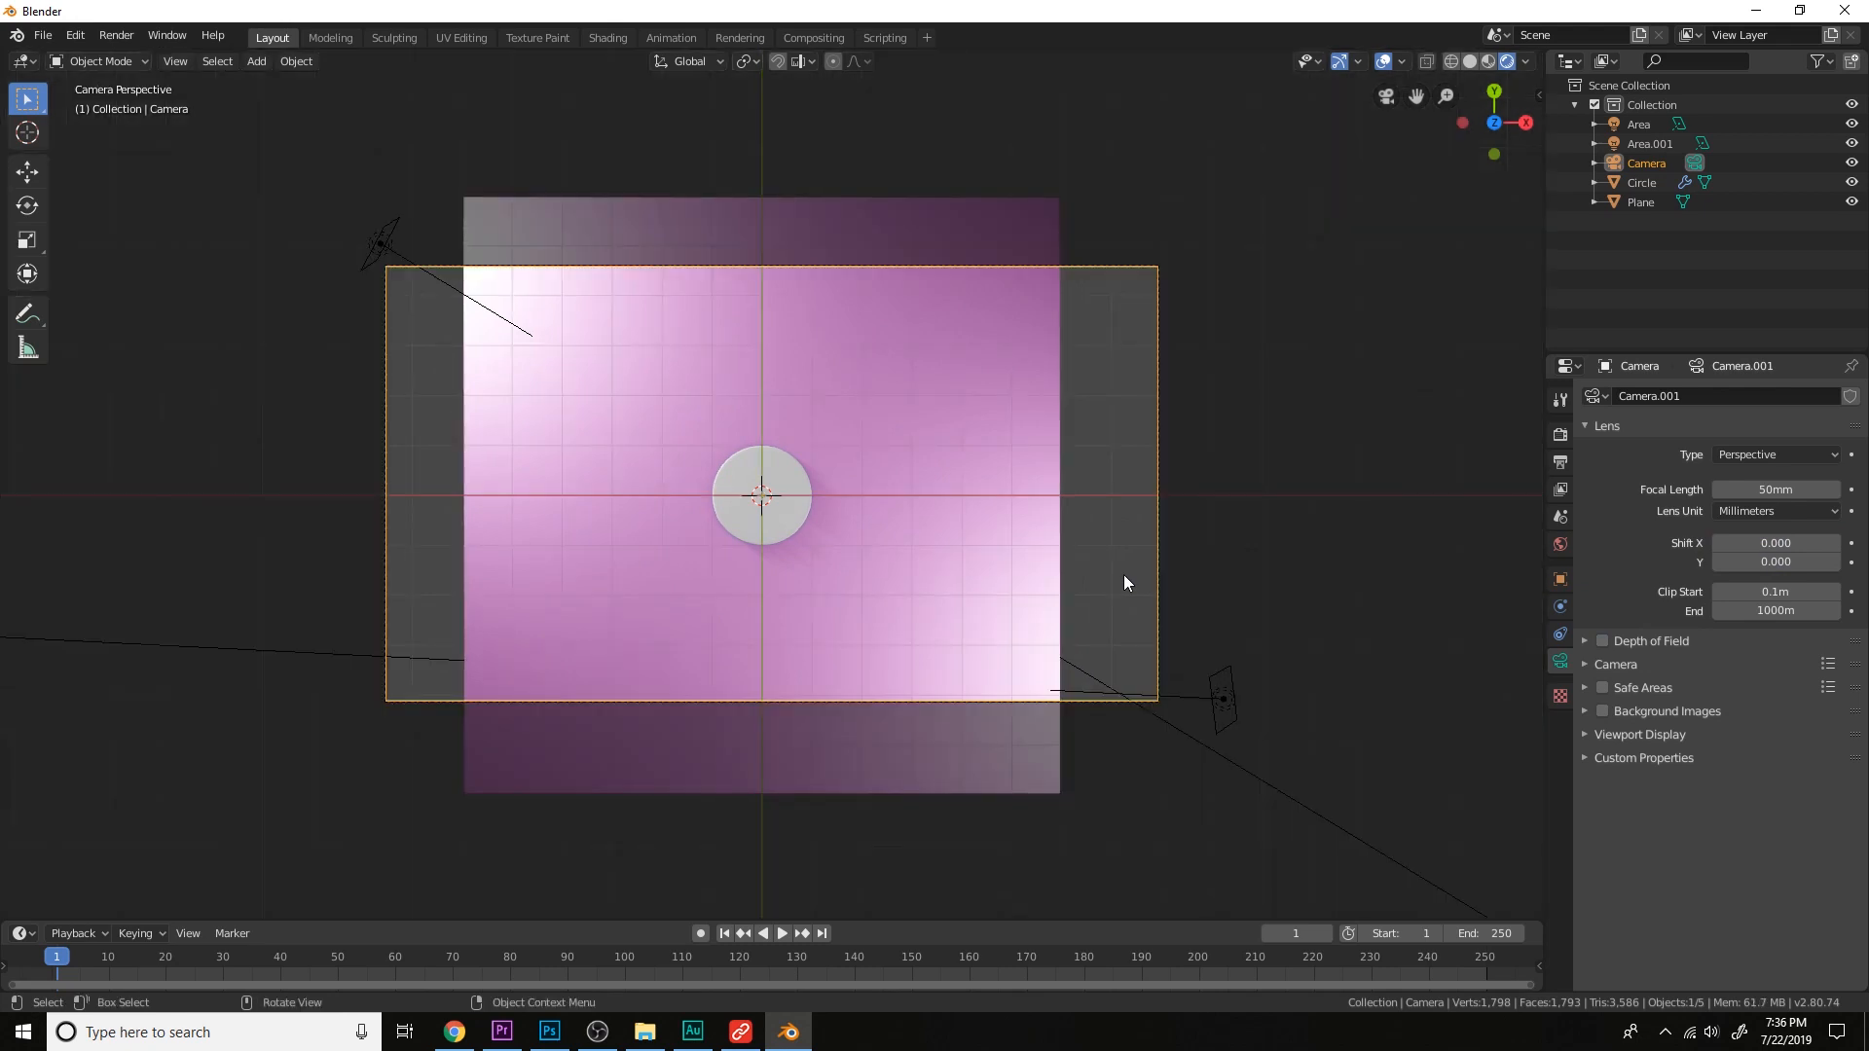
Move the camera about 10 m closer to the disc along its local Z axis.
key("g")
key("z")
key("z")
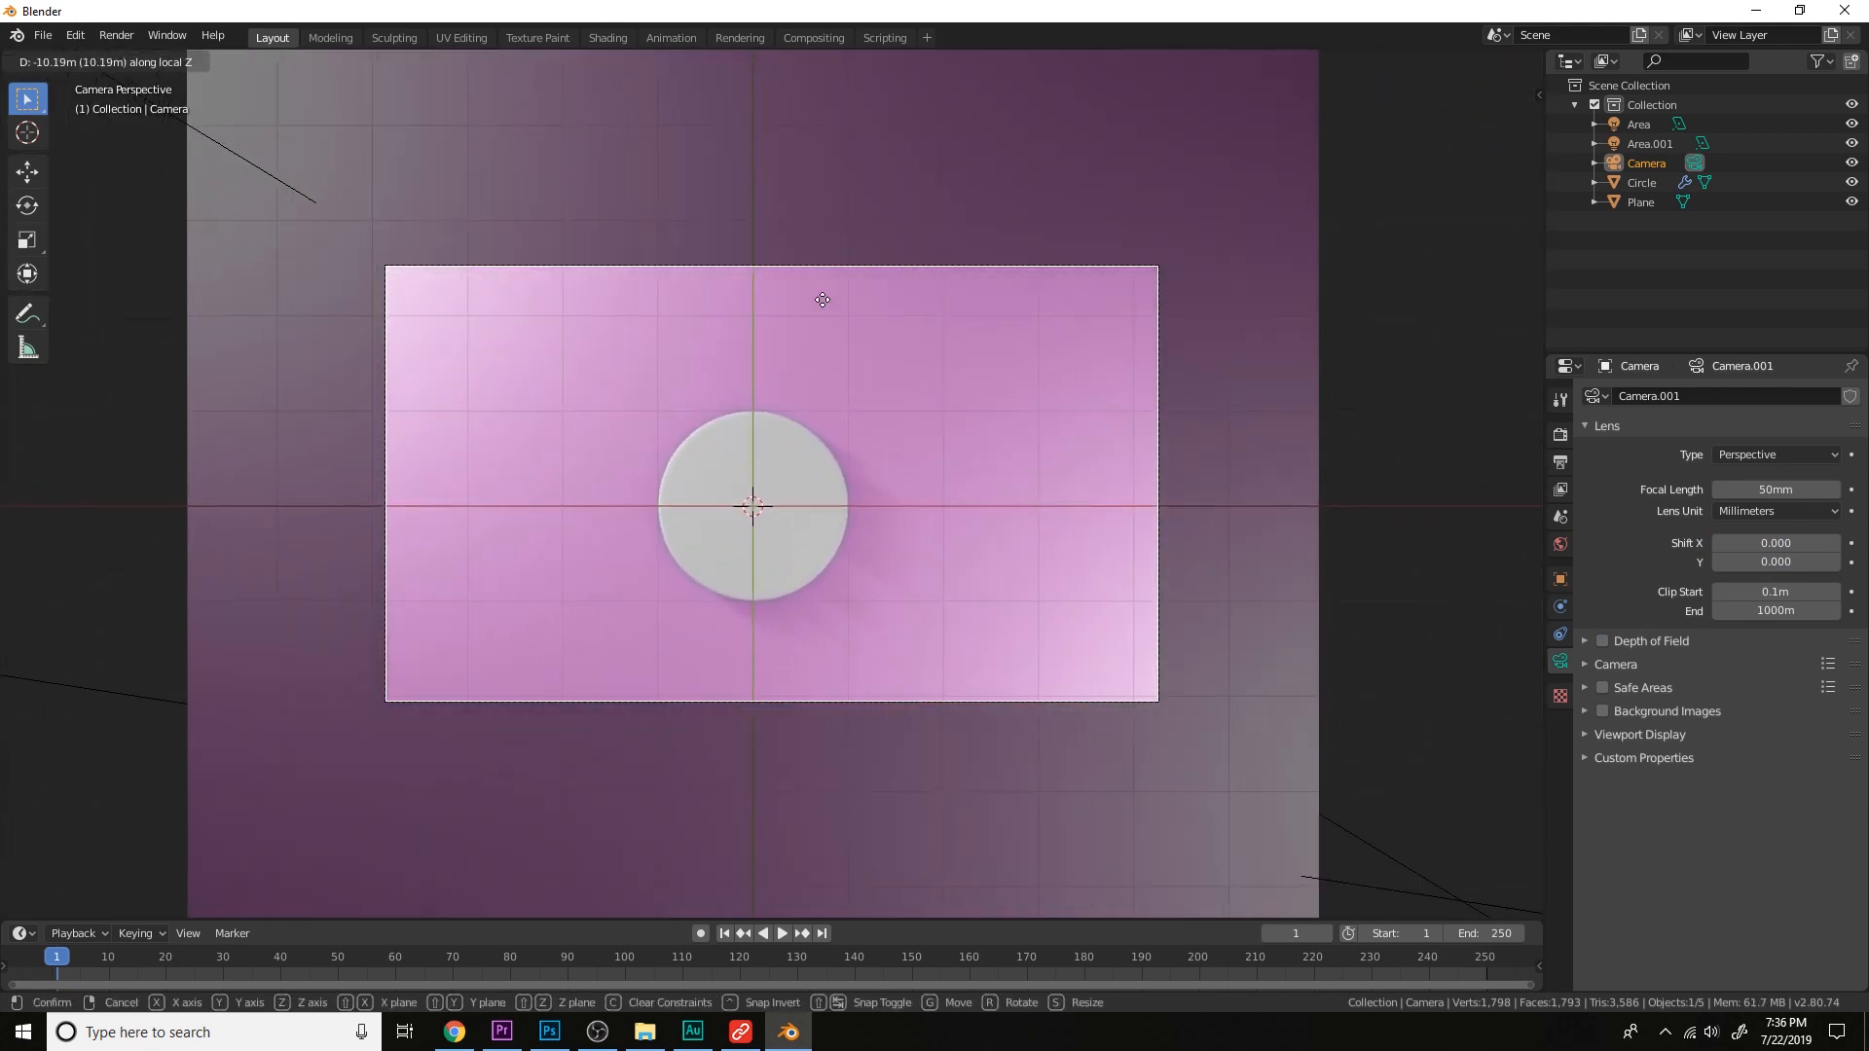
left_click(816, 290)
Give the disc a new material with a Glass BSDF surface and enable its Screen Space Refraction.
left_click(772, 530)
left_click(1719, 479)
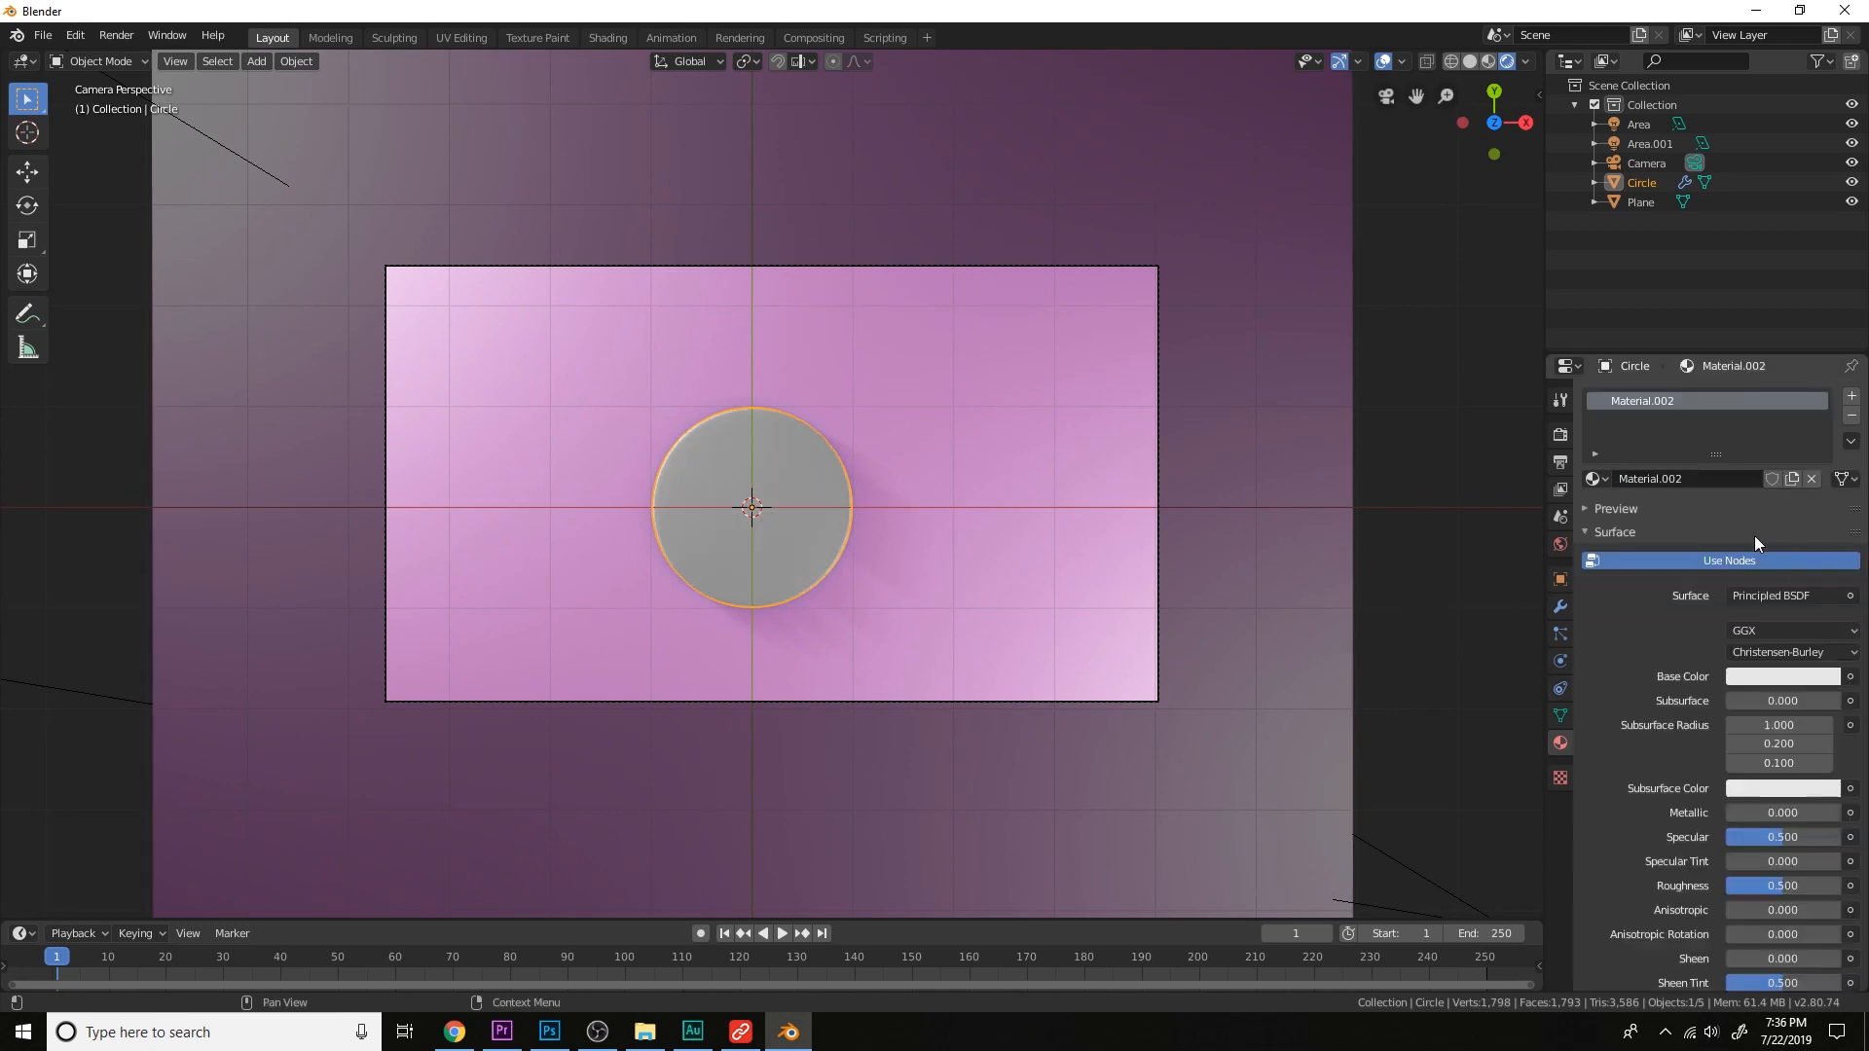
left_click(1771, 594)
key("g")
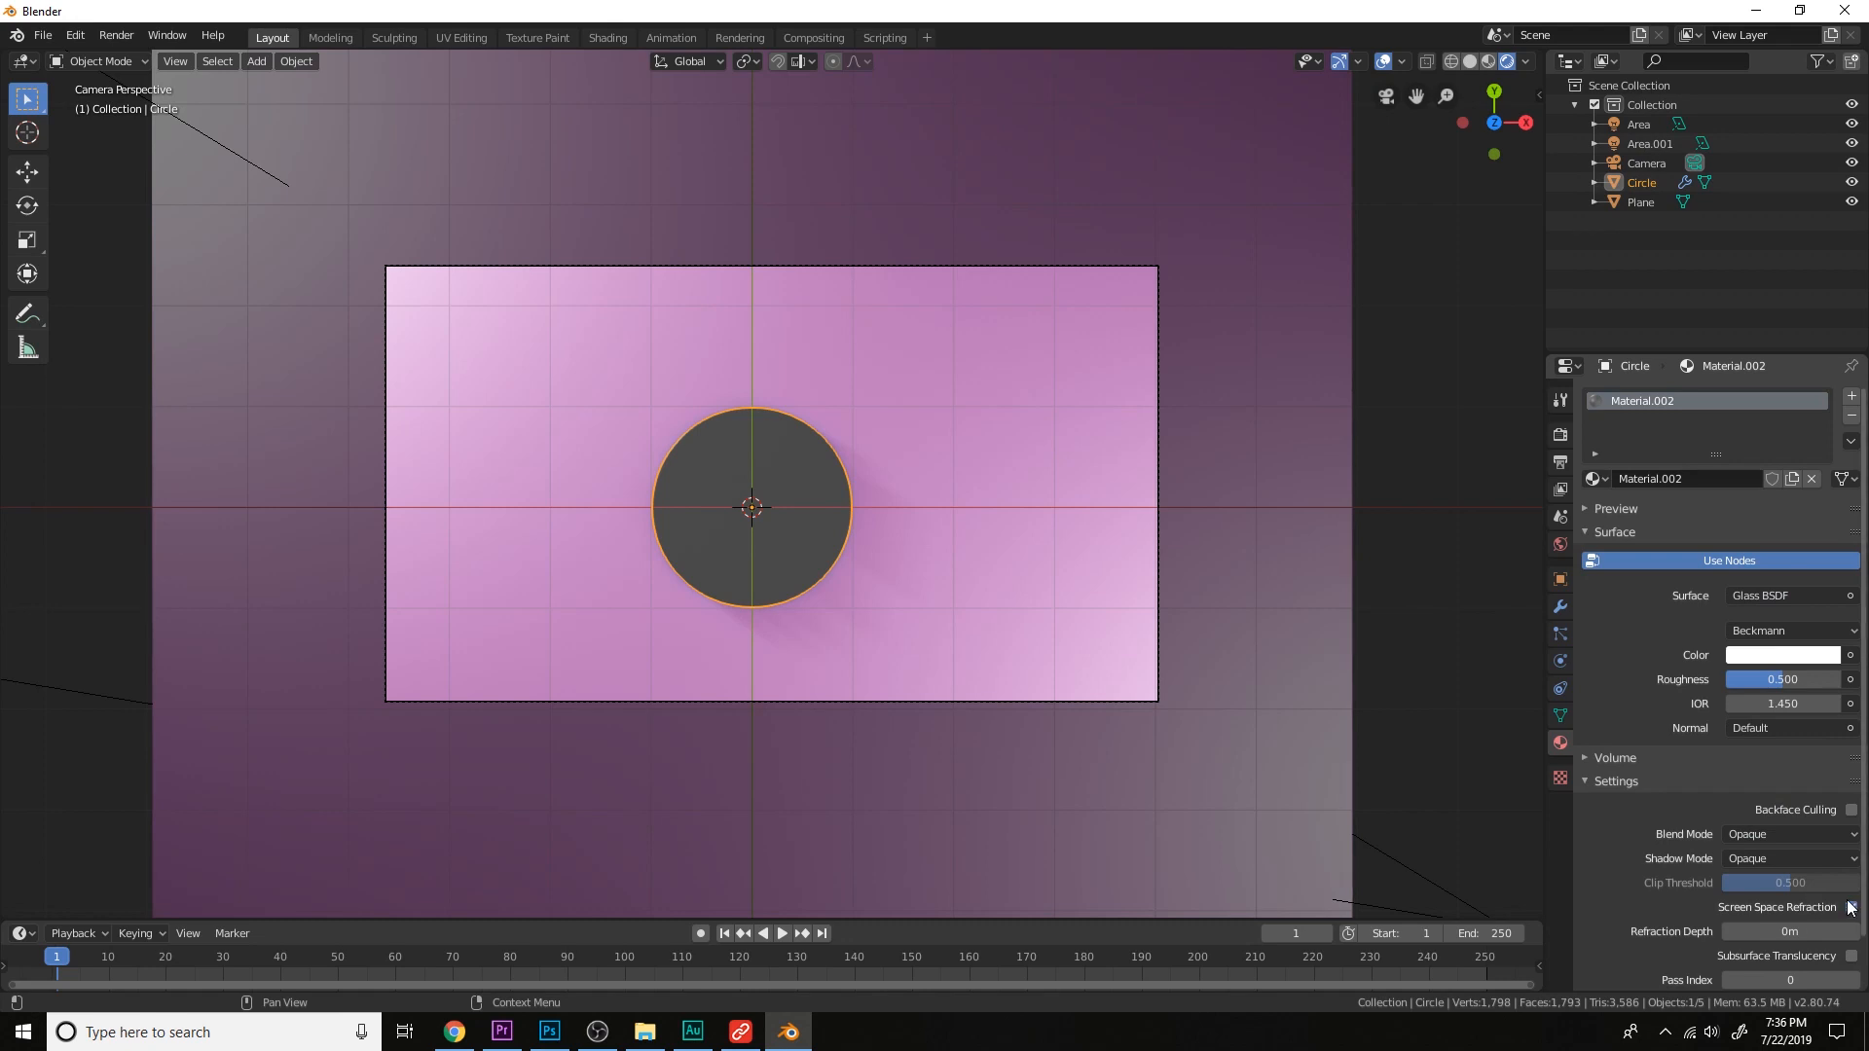
Enable Eevee's Screen Space Reflections with Refraction in the render settings.
left_click(1560, 434)
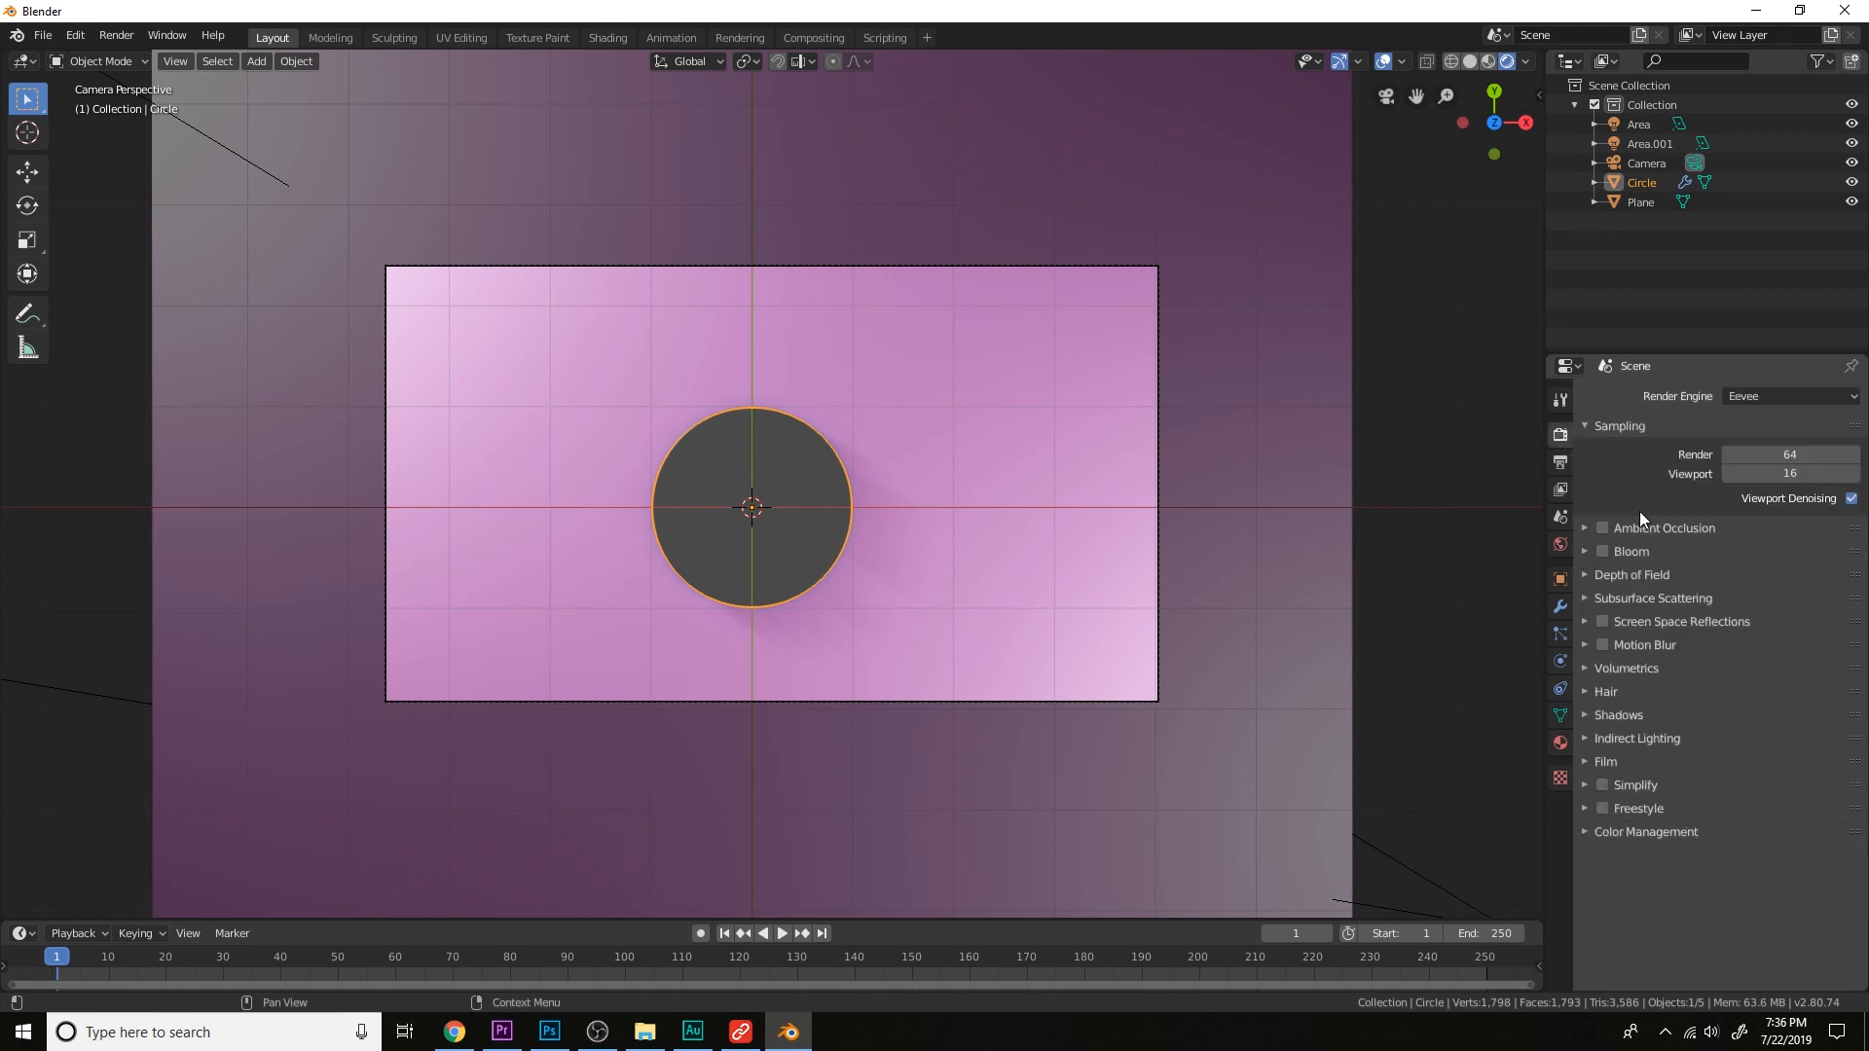
left_click(1587, 622)
scroll(1000, 499, "up", 2)
scroll(1001, 498, "down", 3)
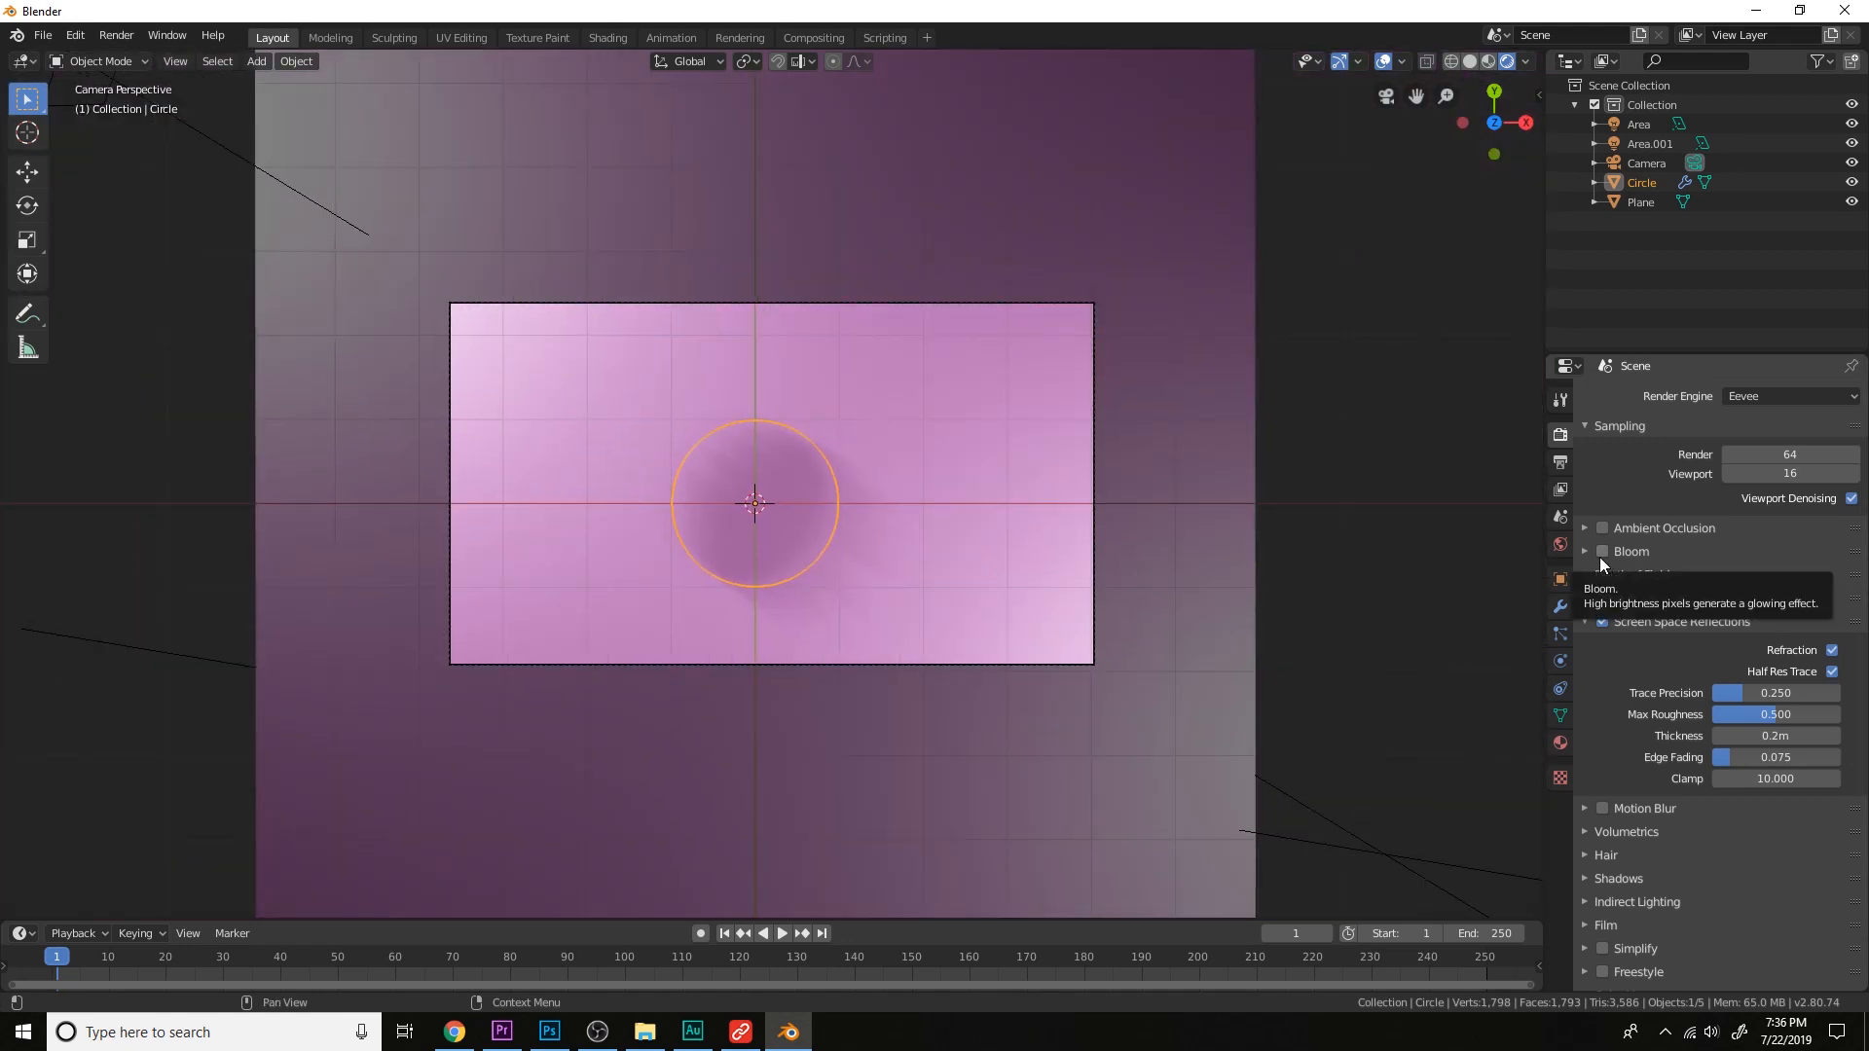
Enable Bloom with a threshold of 7.740 and an intensity of 0.018, and enable Ambient Occlusion.
left_click(1603, 552)
left_click(1661, 554)
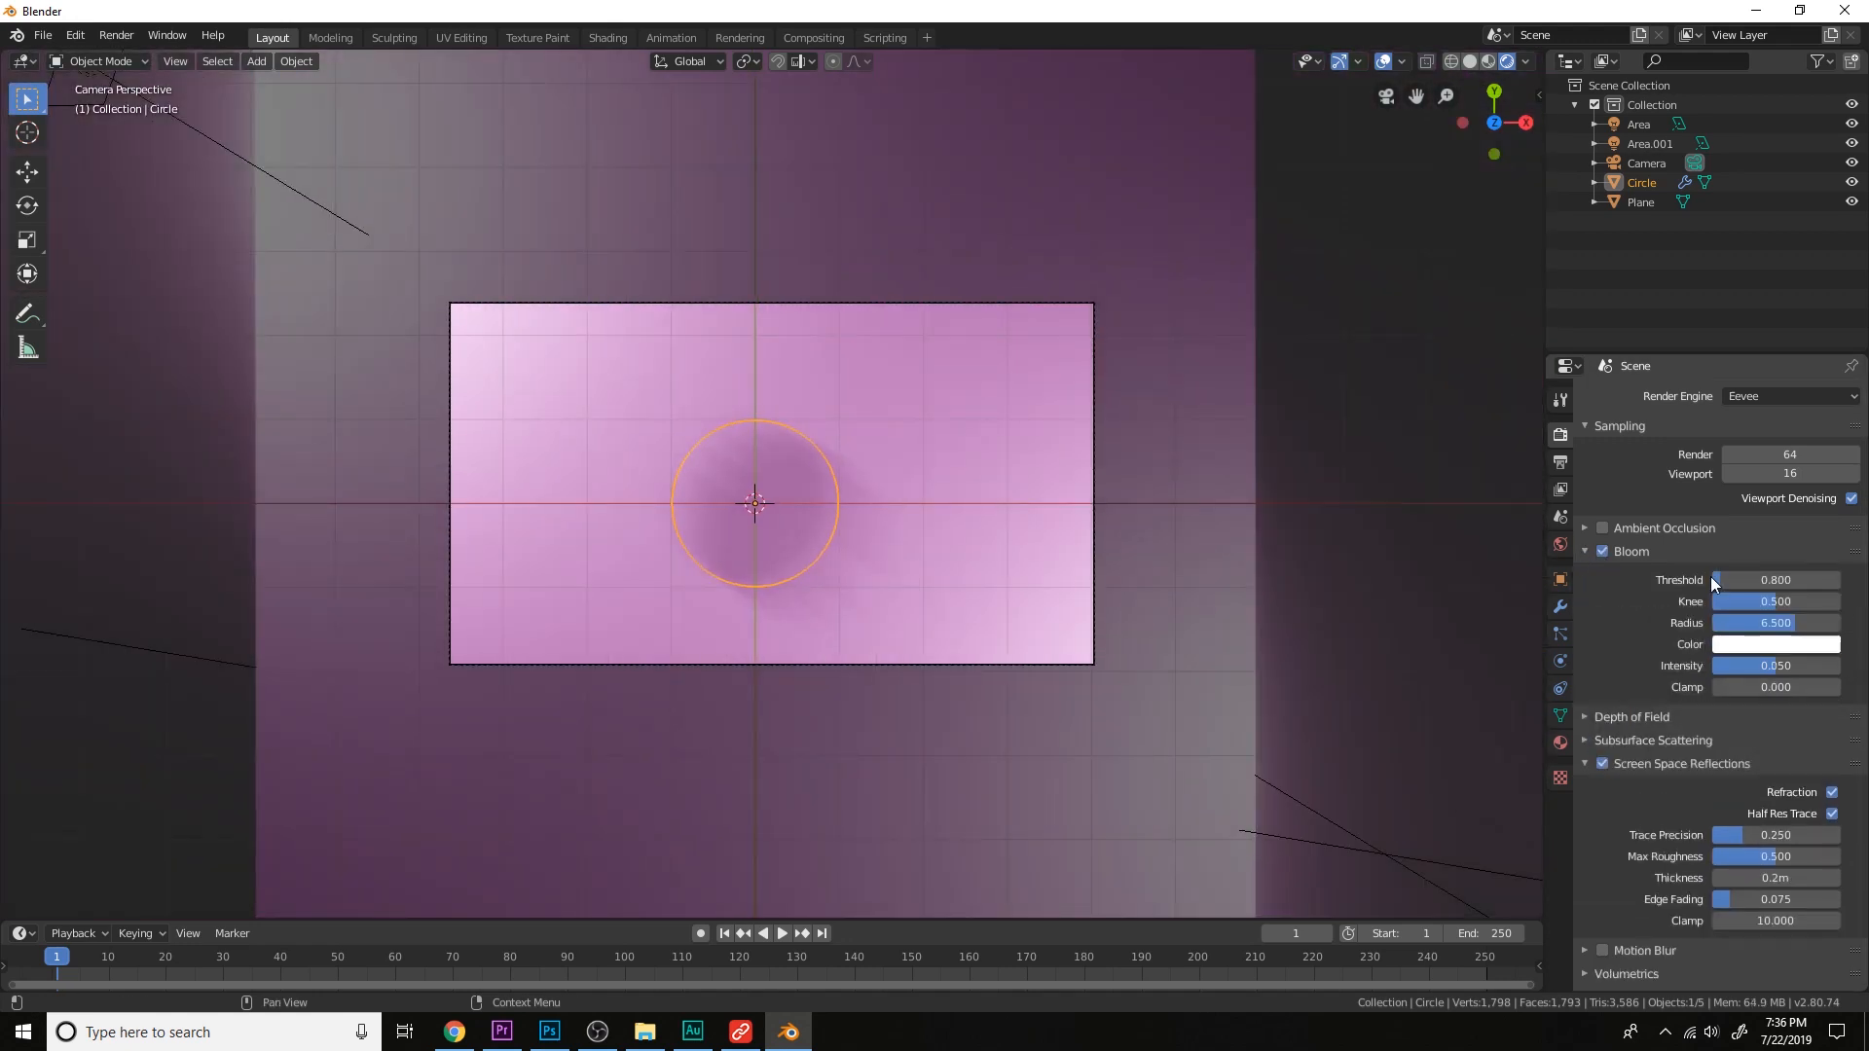
left_click_drag(1743, 580, 1739, 666)
left_click(1657, 716)
left_click(1657, 716)
left_click(1603, 528)
Enable Soft Shadows in the render shadow settings.
scroll(1723, 699, "down", 4)
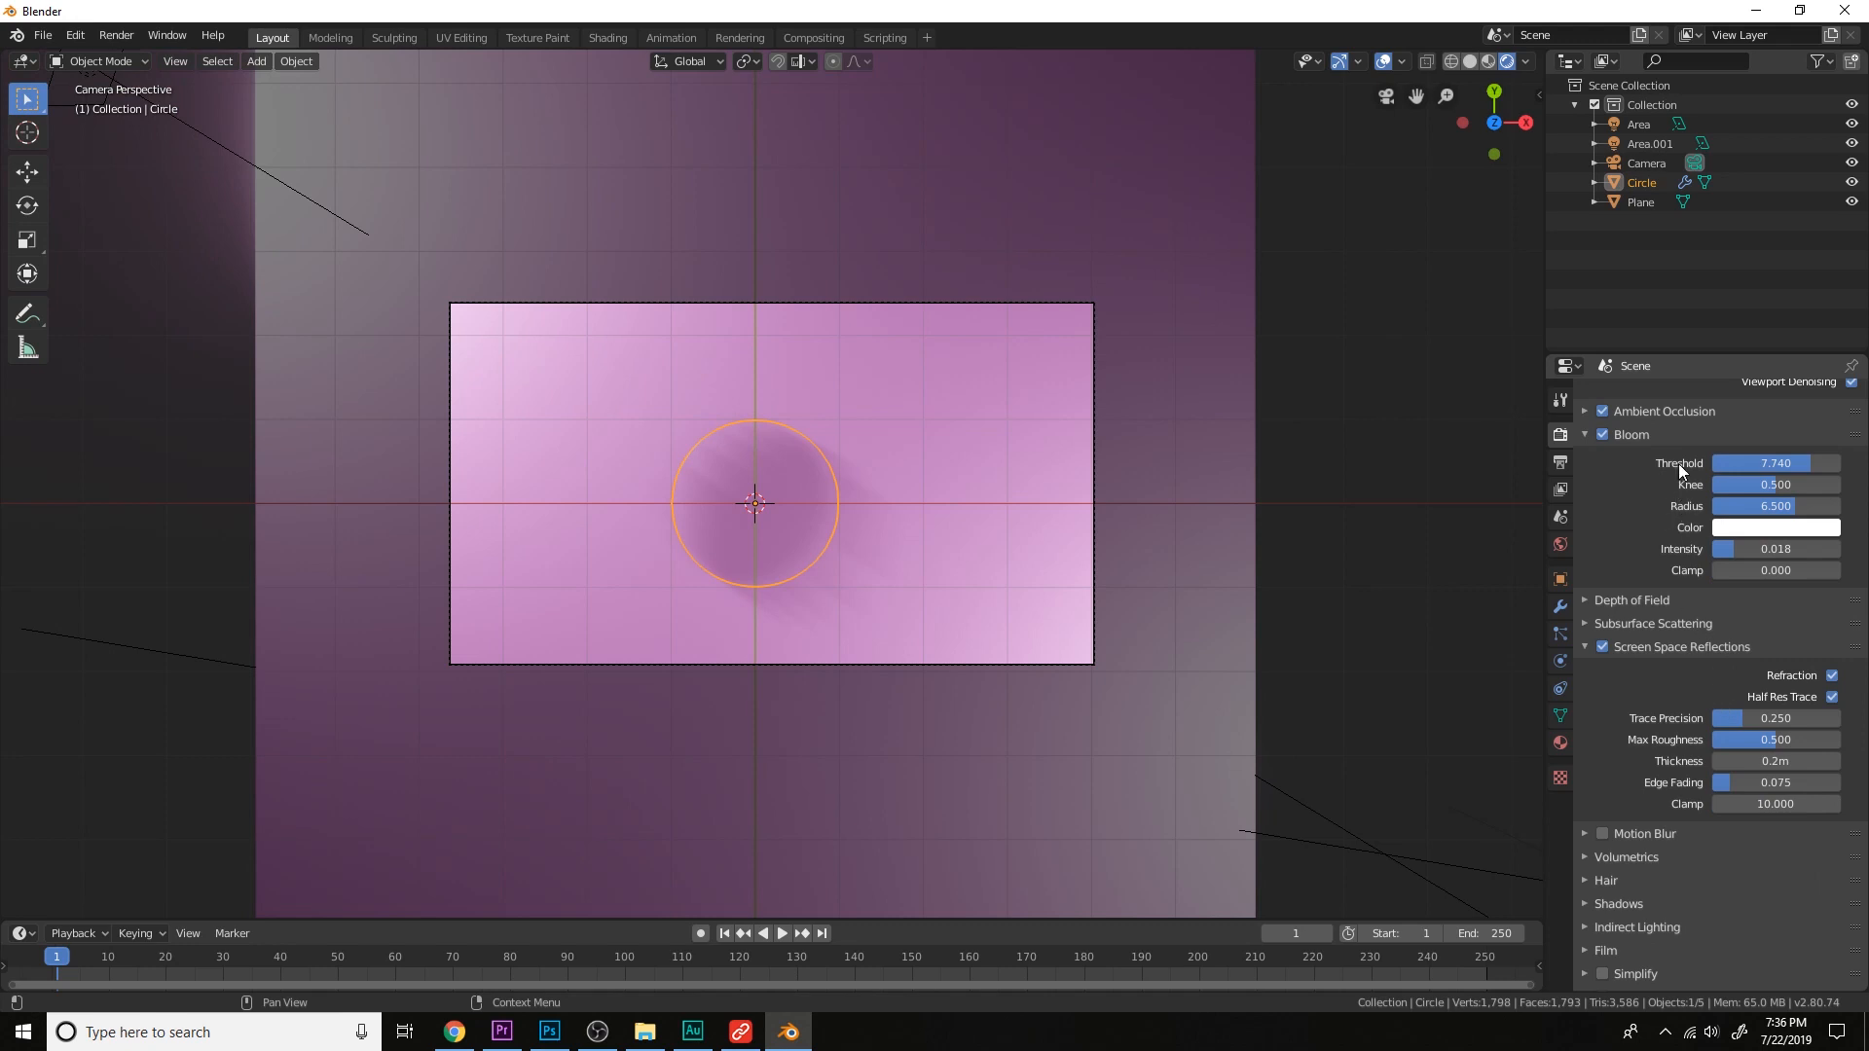
left_click(1622, 901)
scroll(1621, 900, "down", 5)
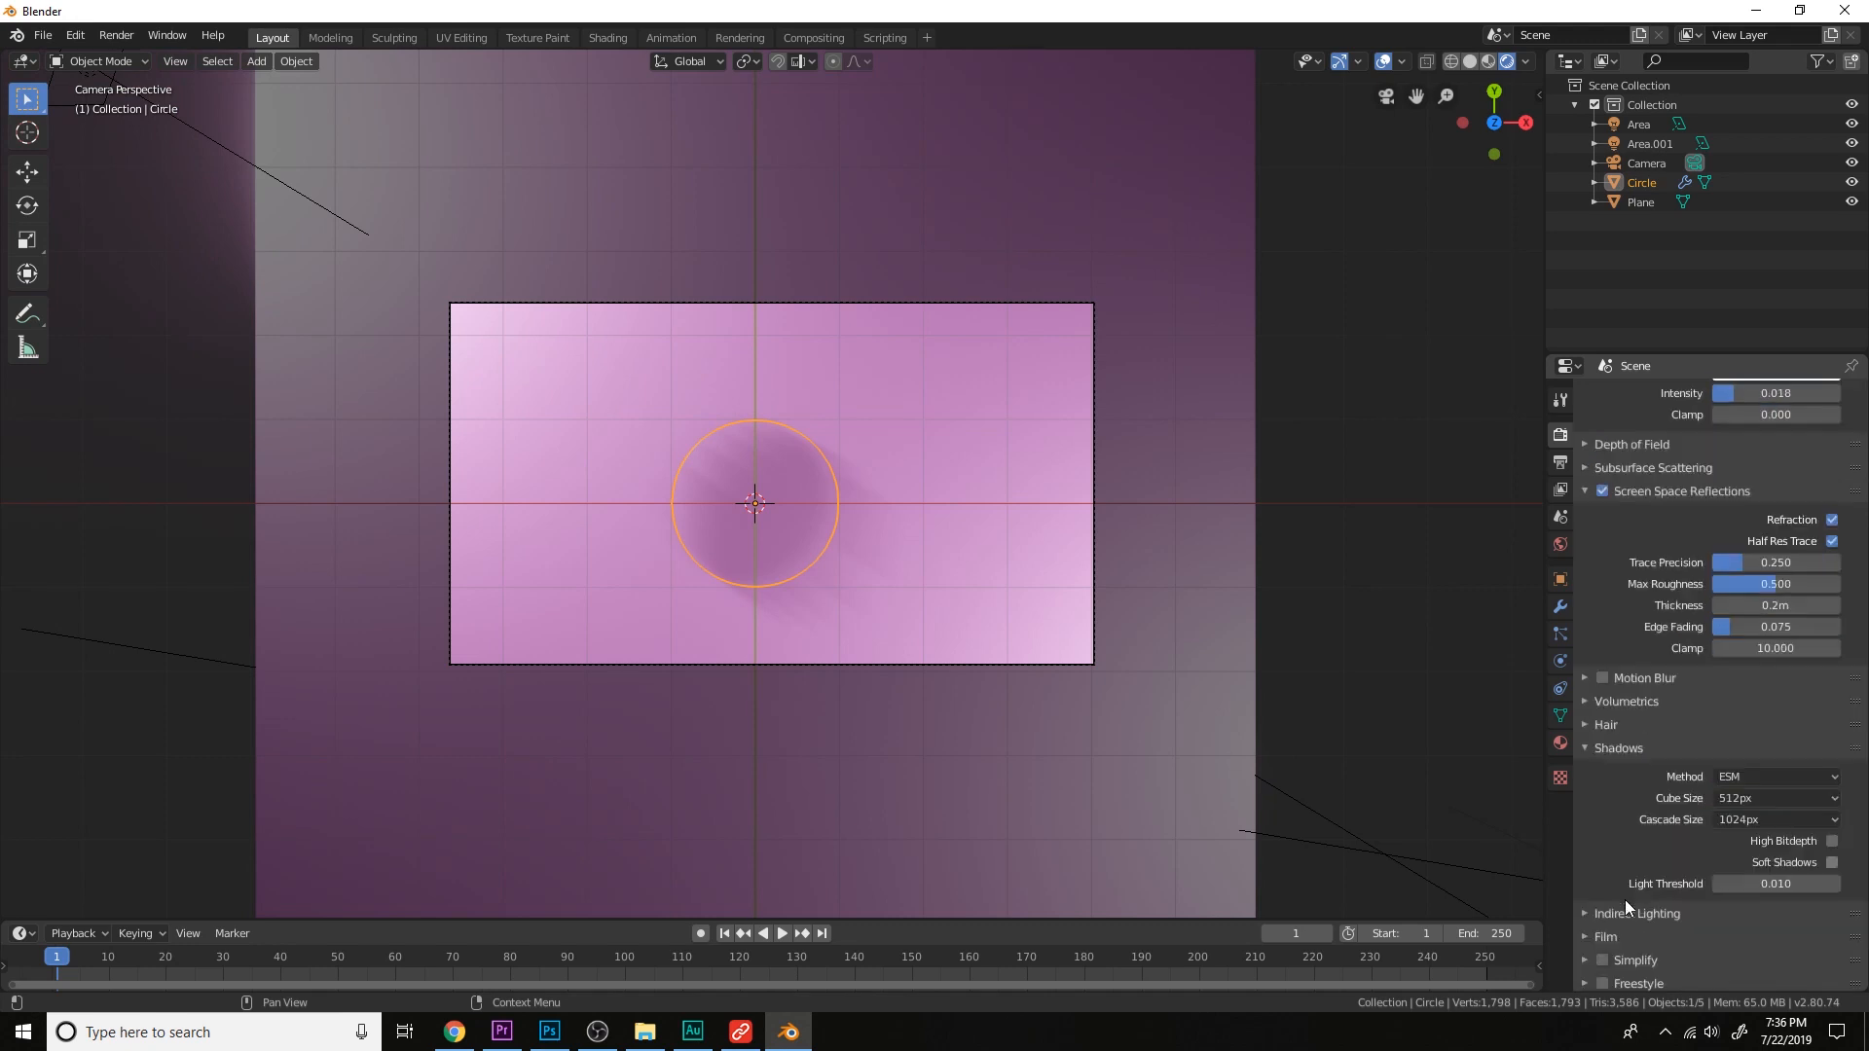
left_click(1832, 836)
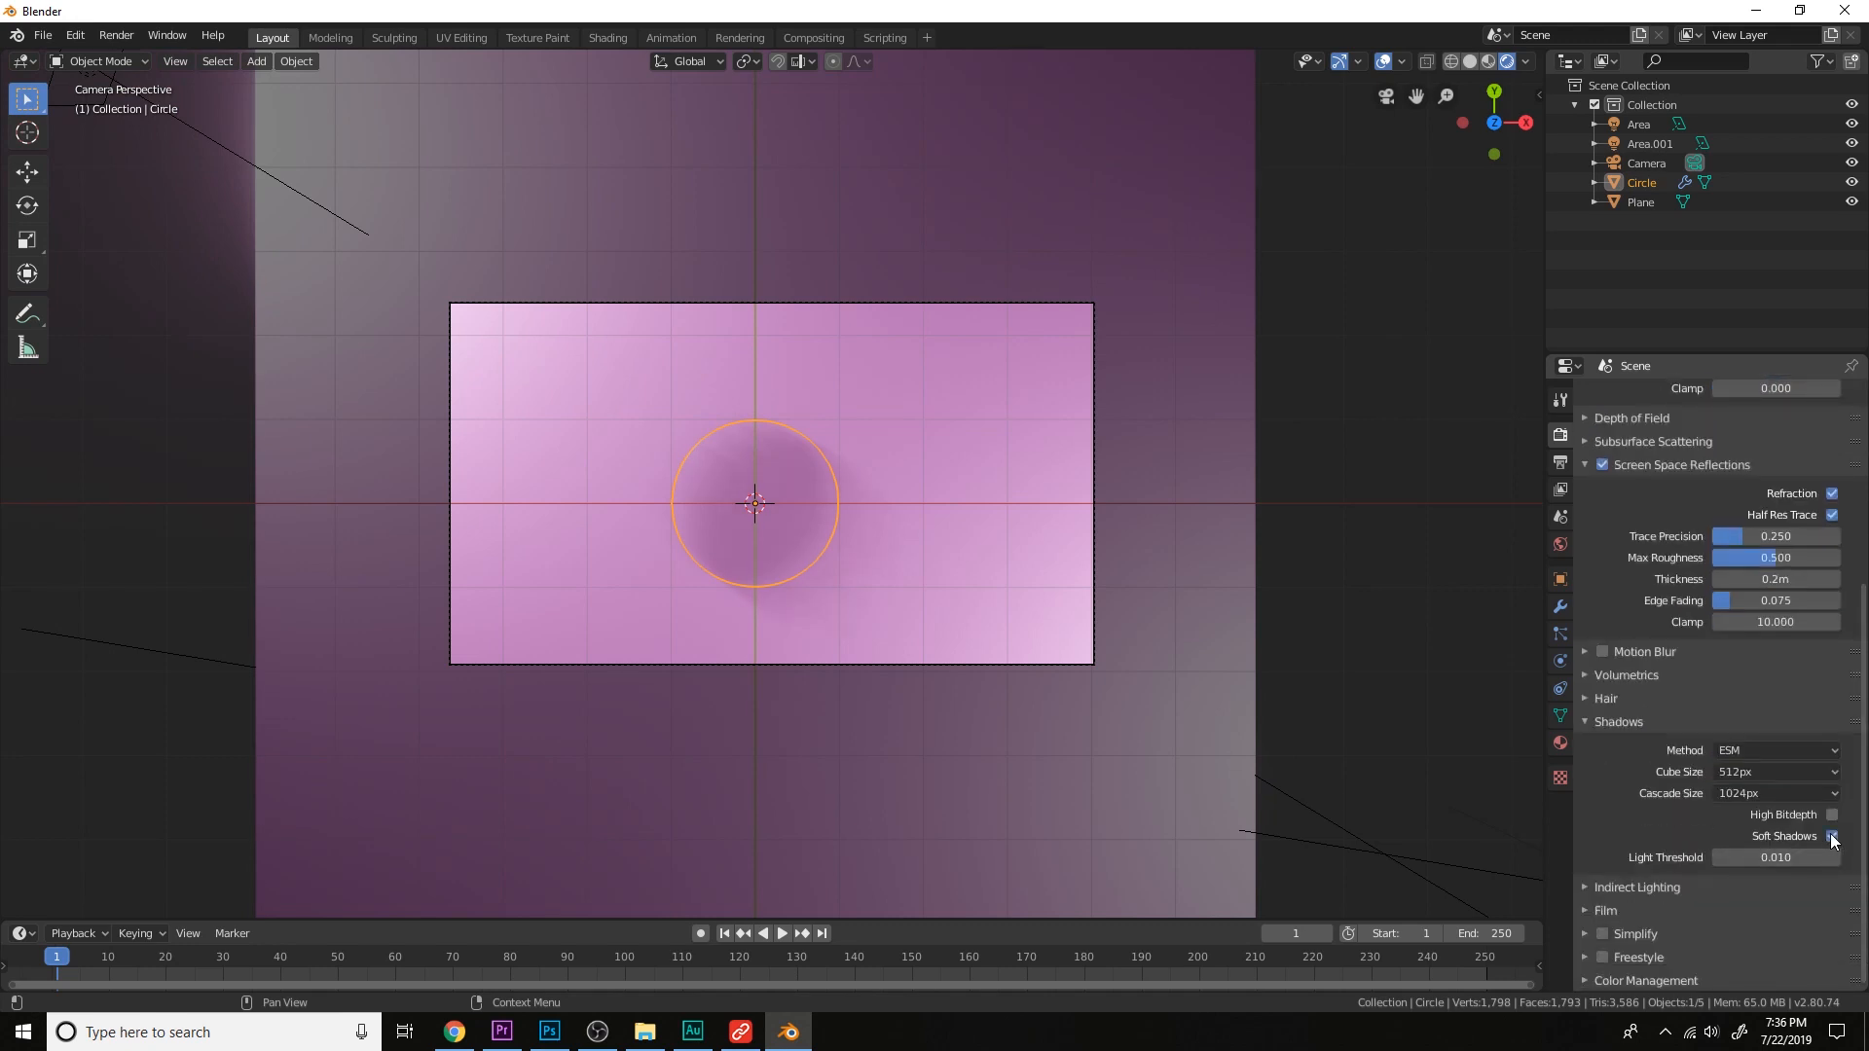
Move the glass disc left of center and place a duplicate of it in the right half of the camera frame.
key("g")
left_click(841, 535)
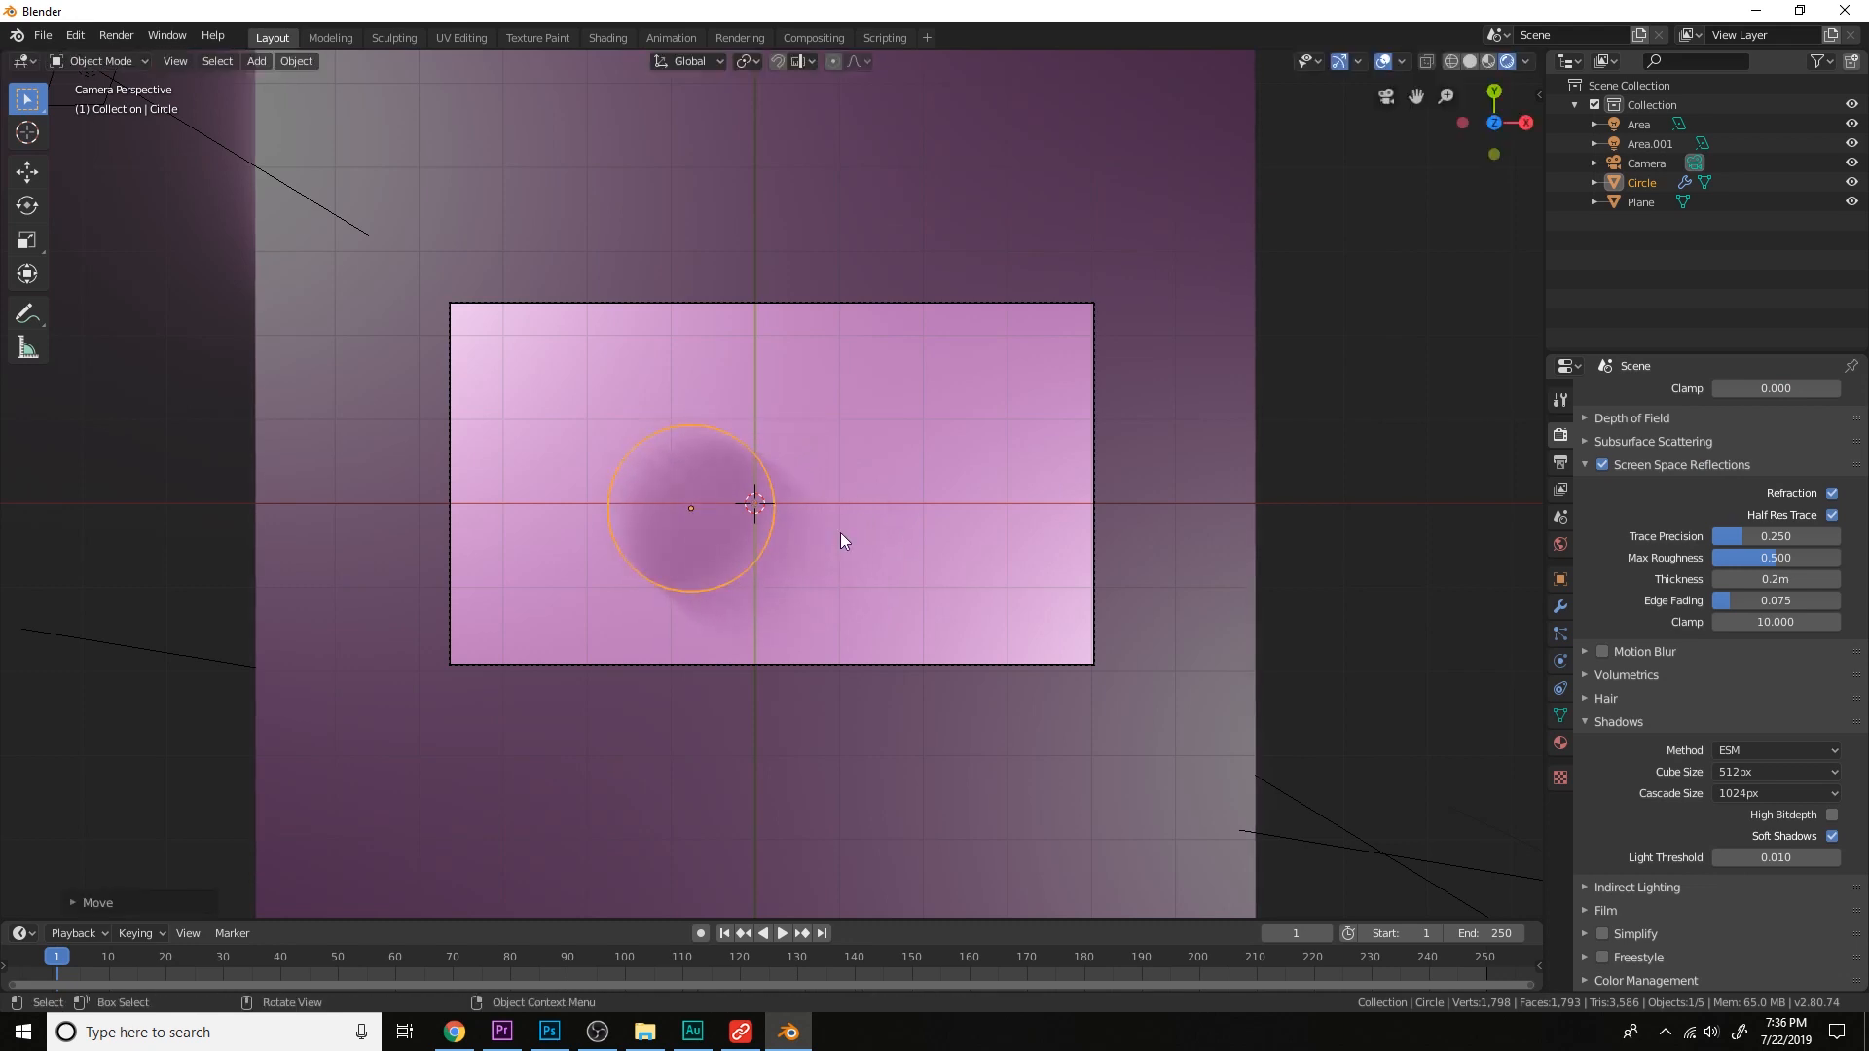
key("shift+d")
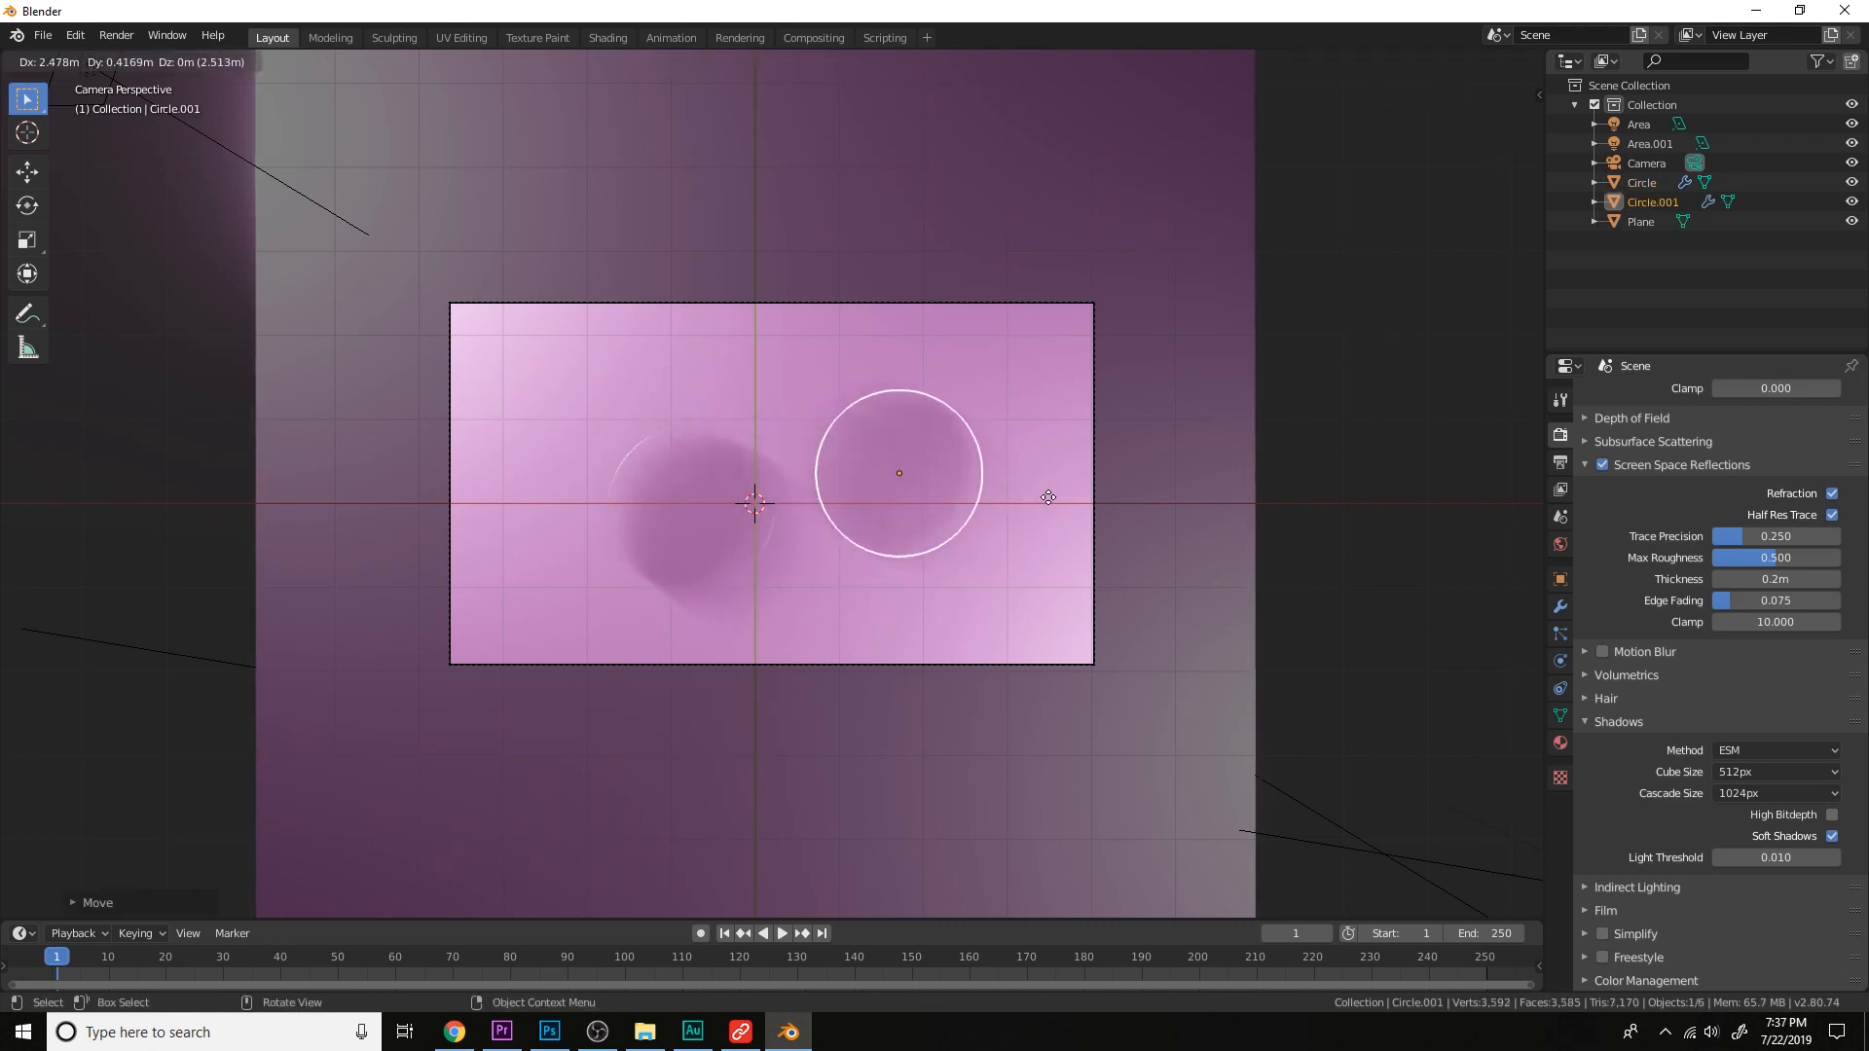
left_click(1071, 504)
left_click(1047, 535)
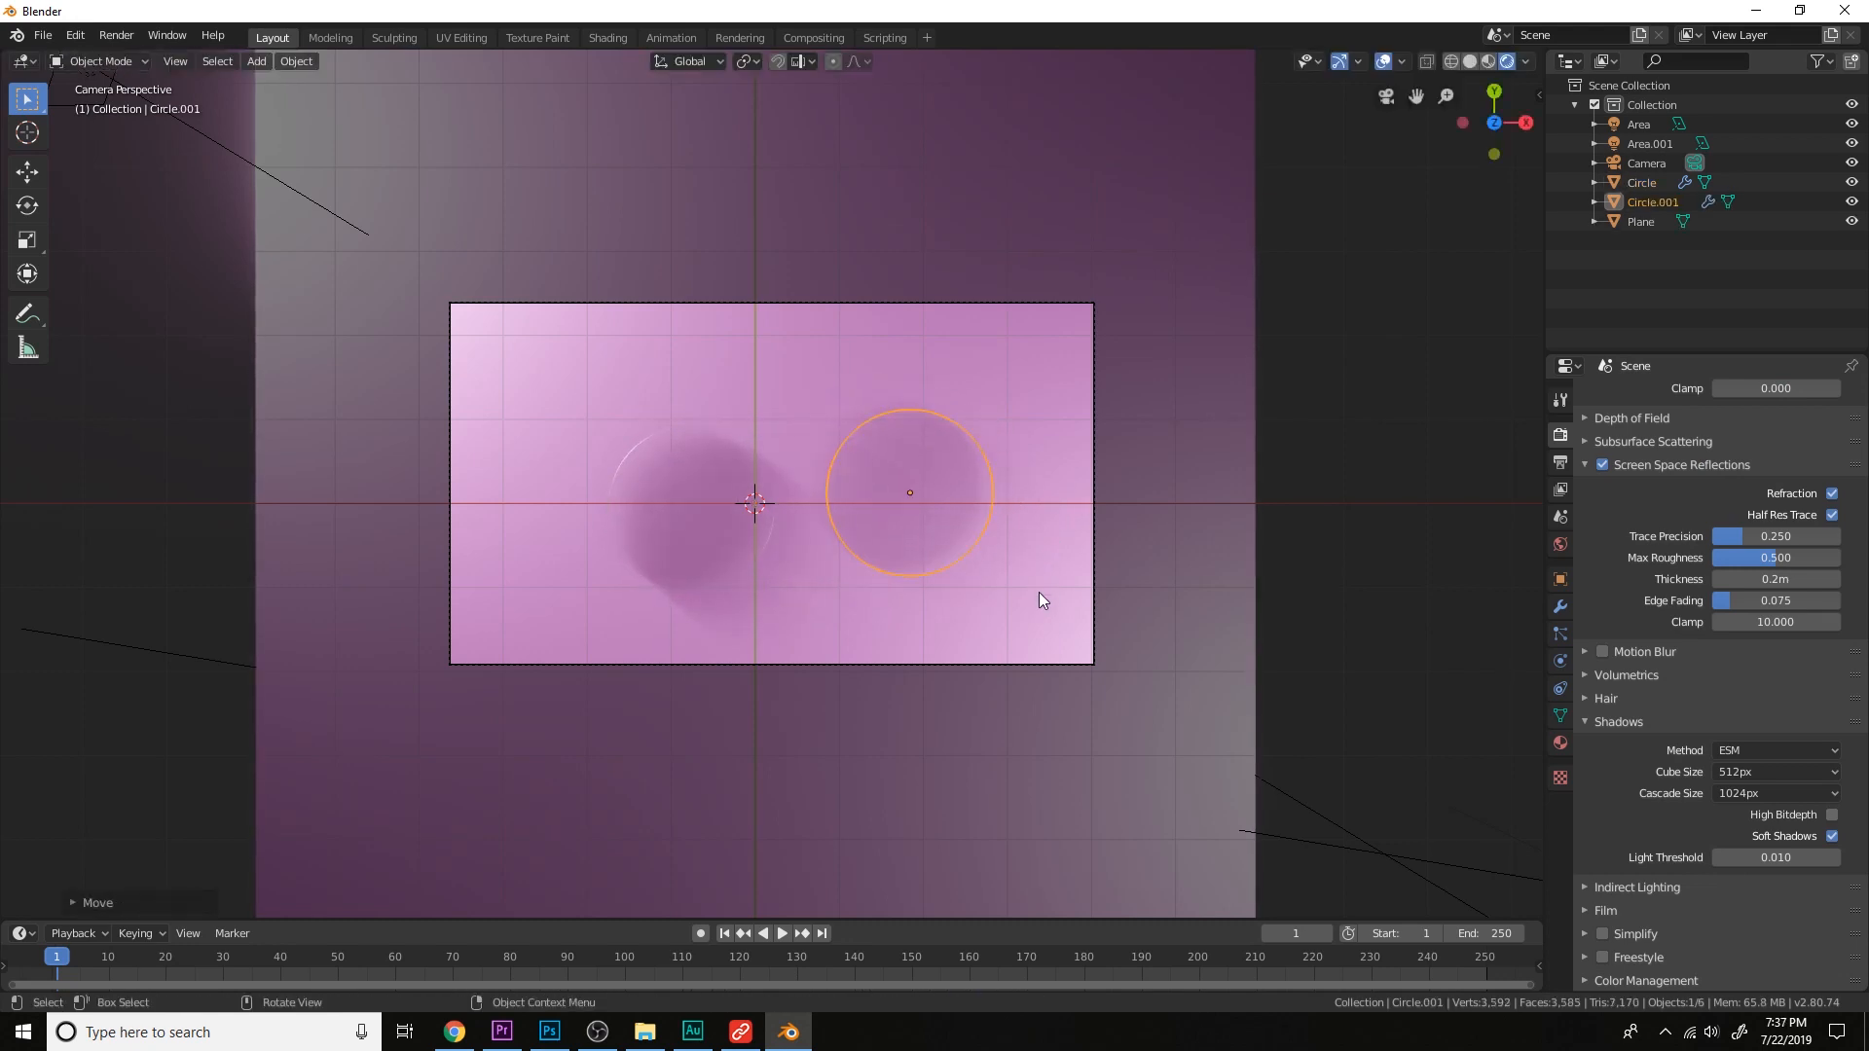
scroll(1071, 511, "up", 2)
key("g")
left_click(1077, 506)
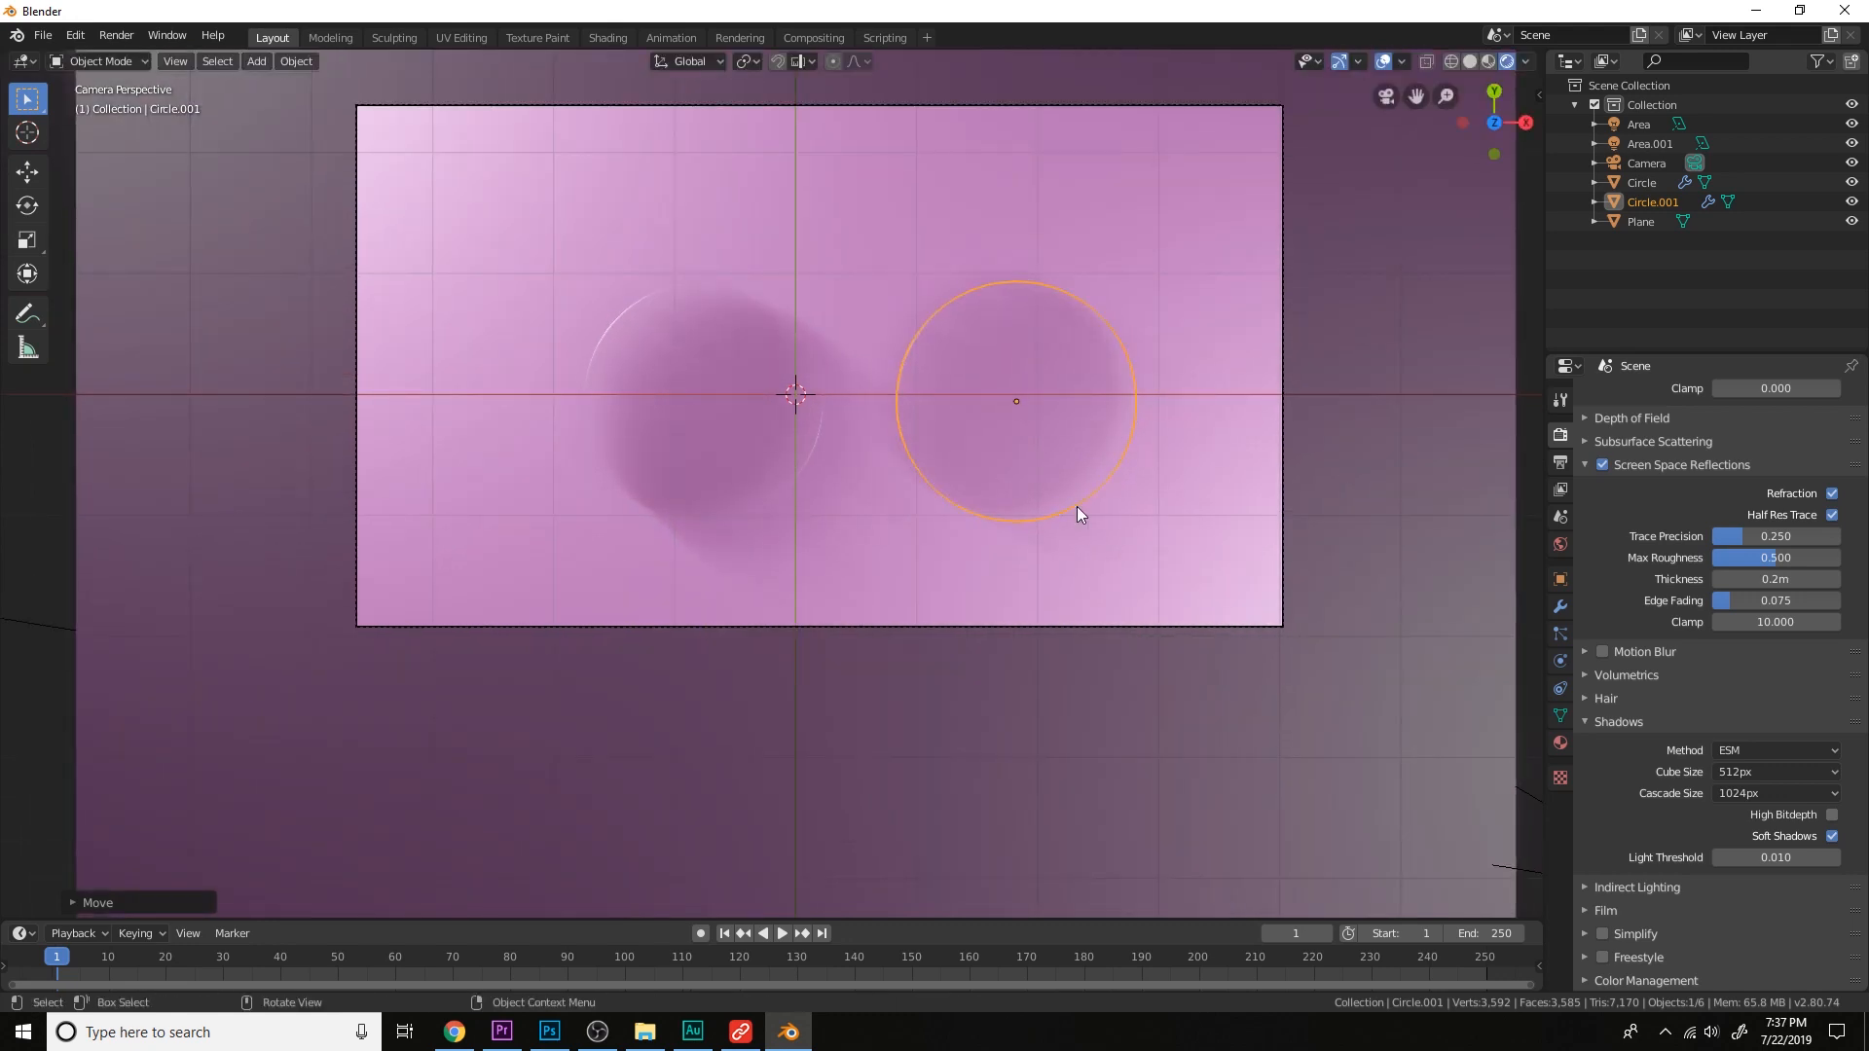
Scale up the duplicate disc within the camera frame's right half, reposition it and apply its object transform.
scroll(1076, 506, "down", 3)
key("s")
left_click(1196, 546)
key("g")
left_click(1152, 554)
key("ctrl+a")
left_click(1153, 553)
scroll(1139, 531, "up", 1)
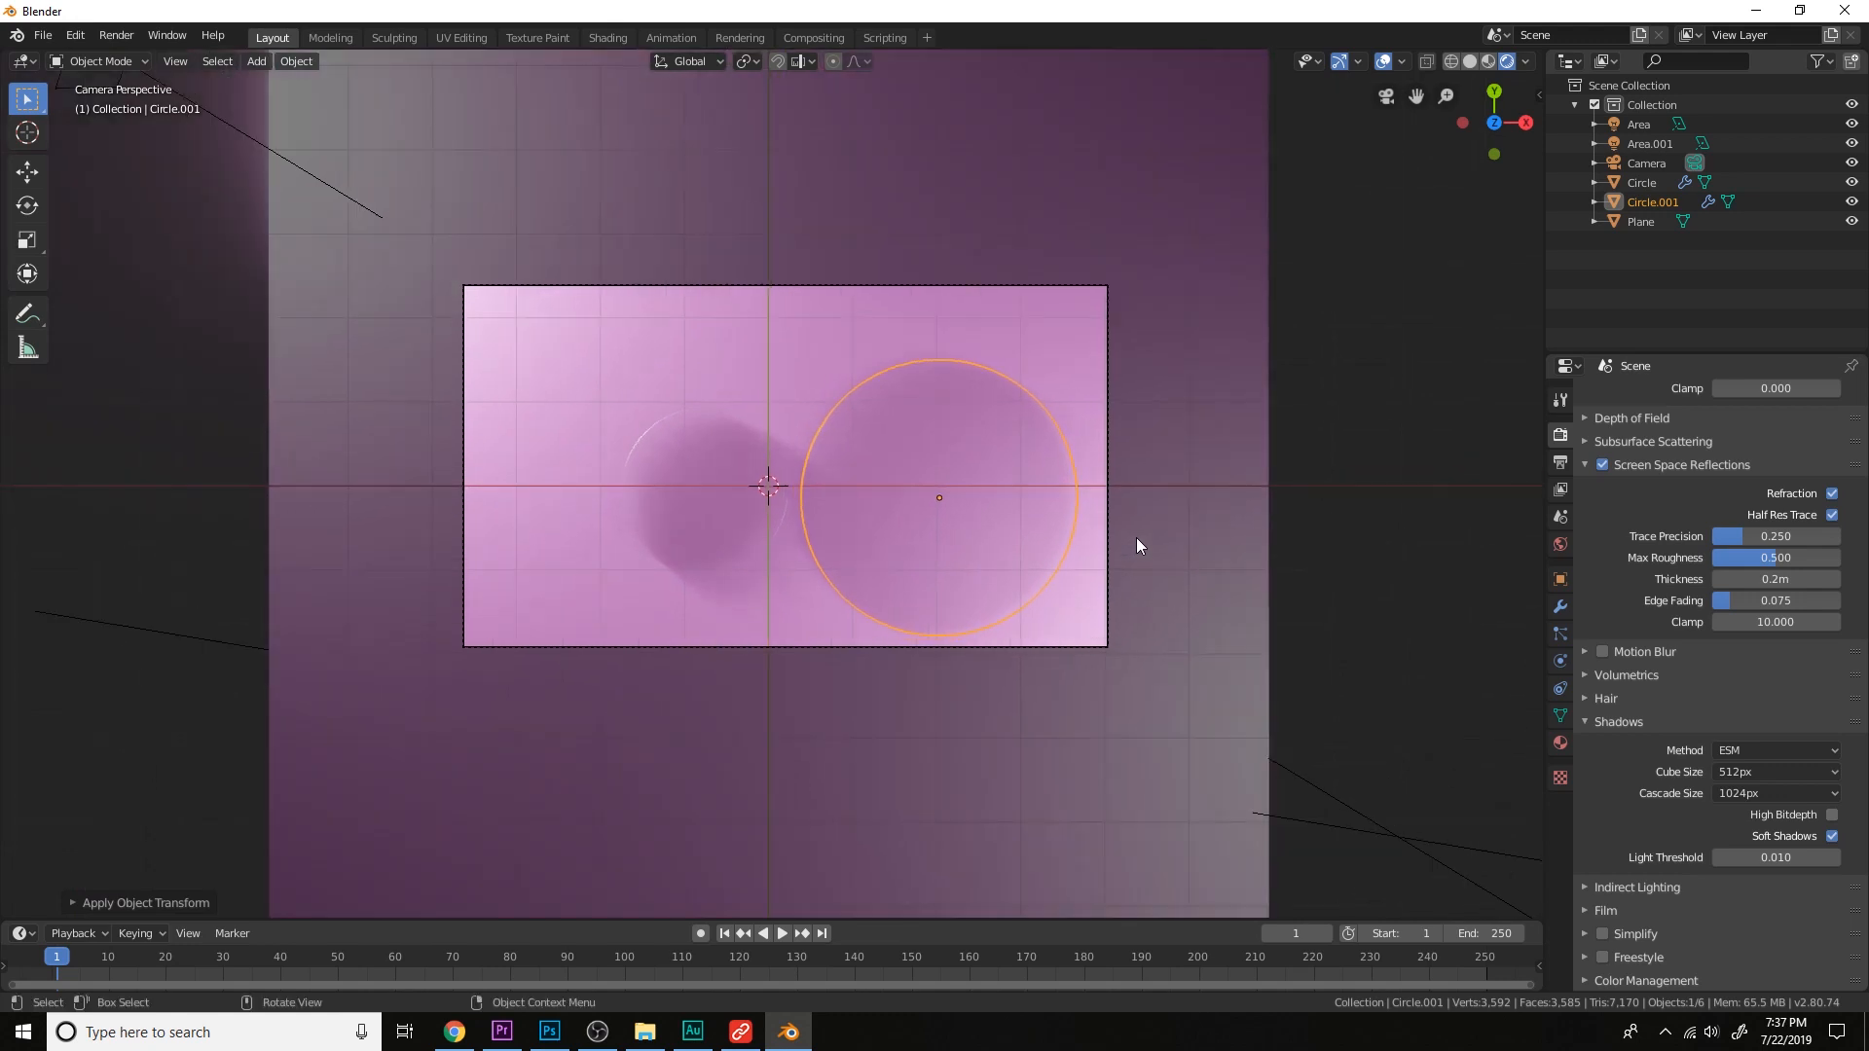
Duplicate the smaller glass disc and place the copy above the gap between the two existing discs.
scroll(1135, 556, "up", 1)
left_click(738, 508)
scroll(814, 539, "down", 1)
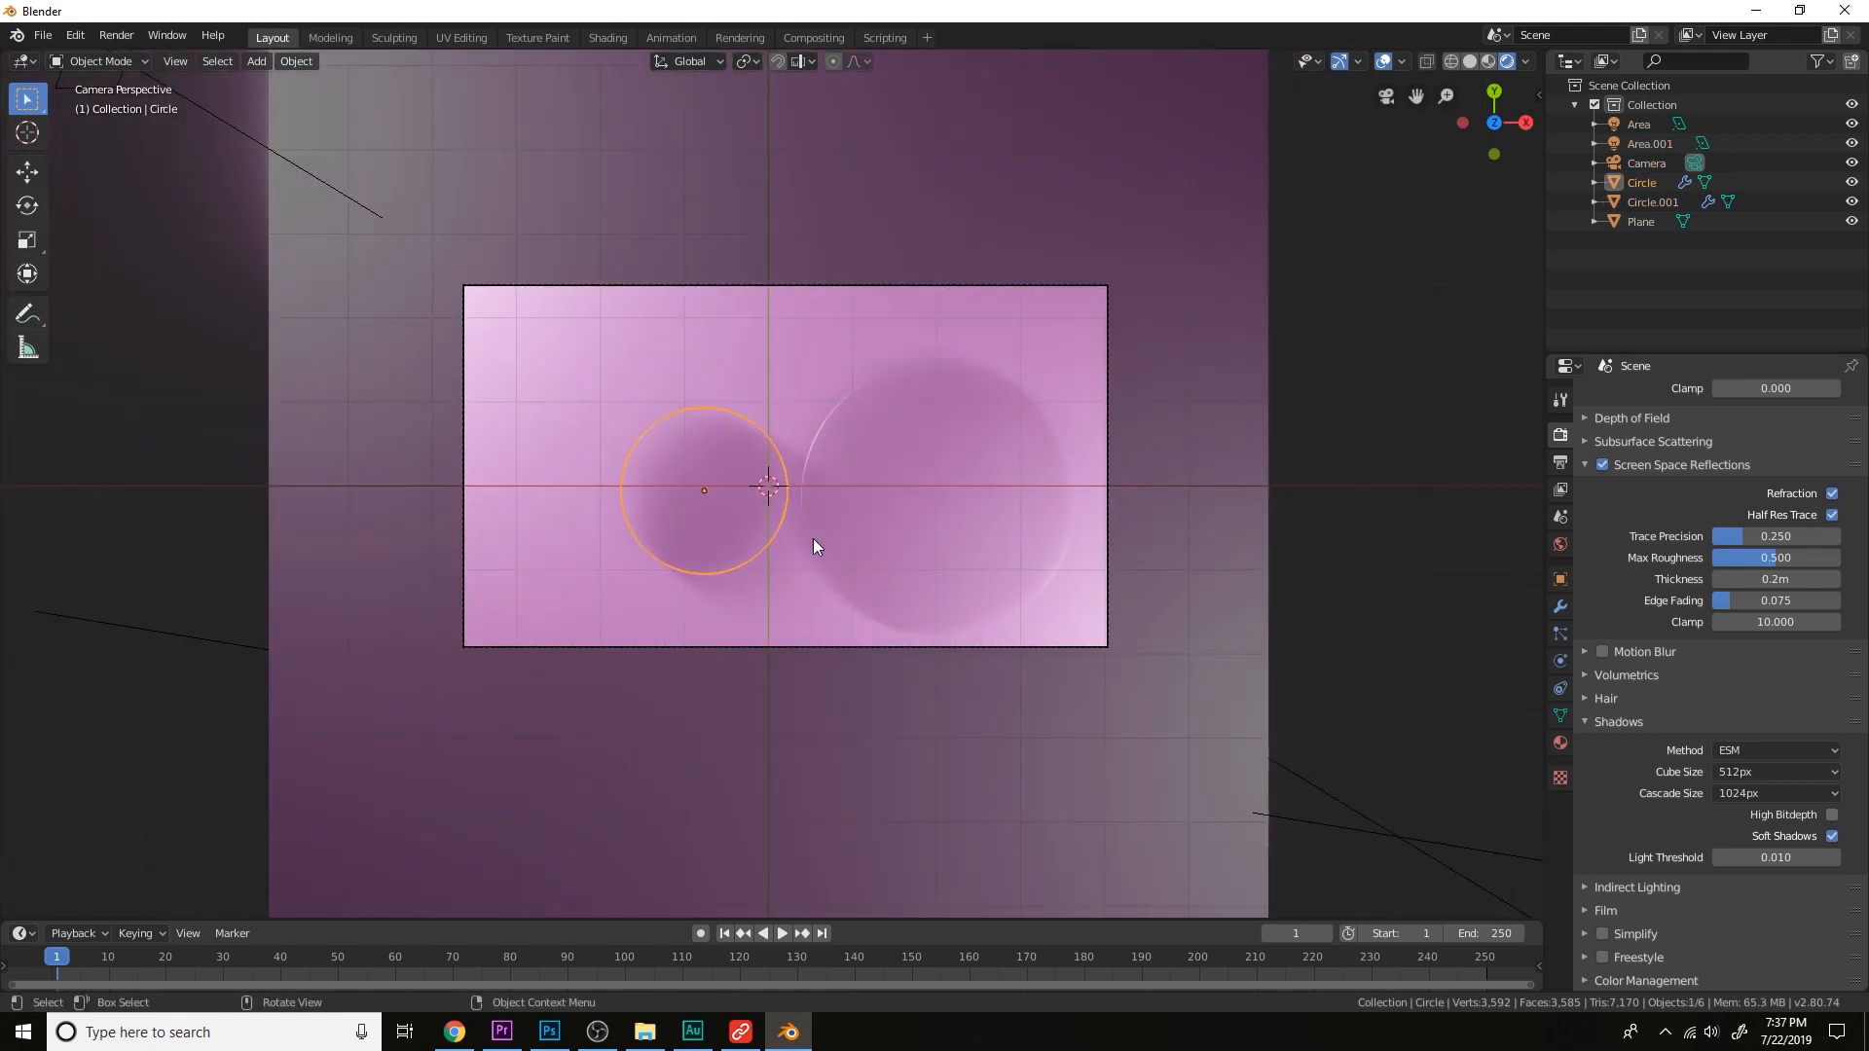
key("KP_7")
key("shift+d")
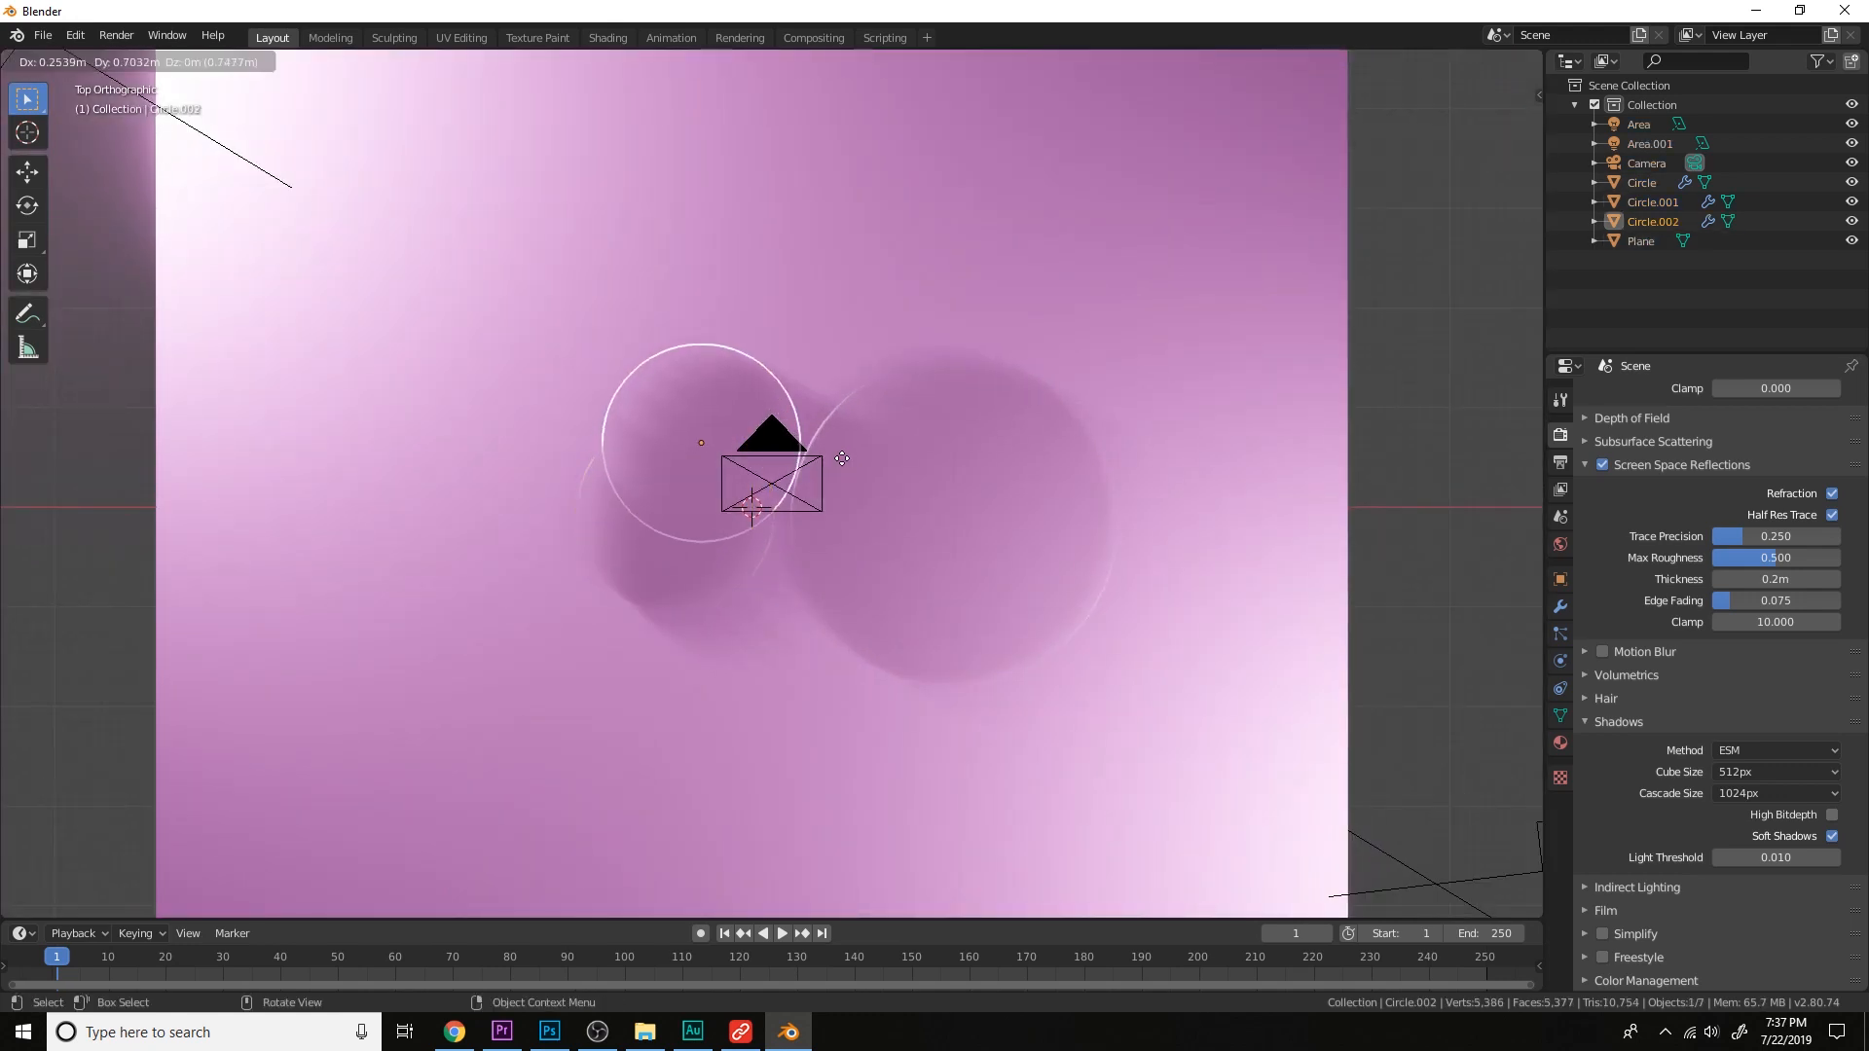
left_click(908, 362)
Scale the new disc down and position it above the gap between the other two, inside the camera frame.
key("s")
left_click(861, 381)
key("g")
left_click(857, 405)
key("KP_0")
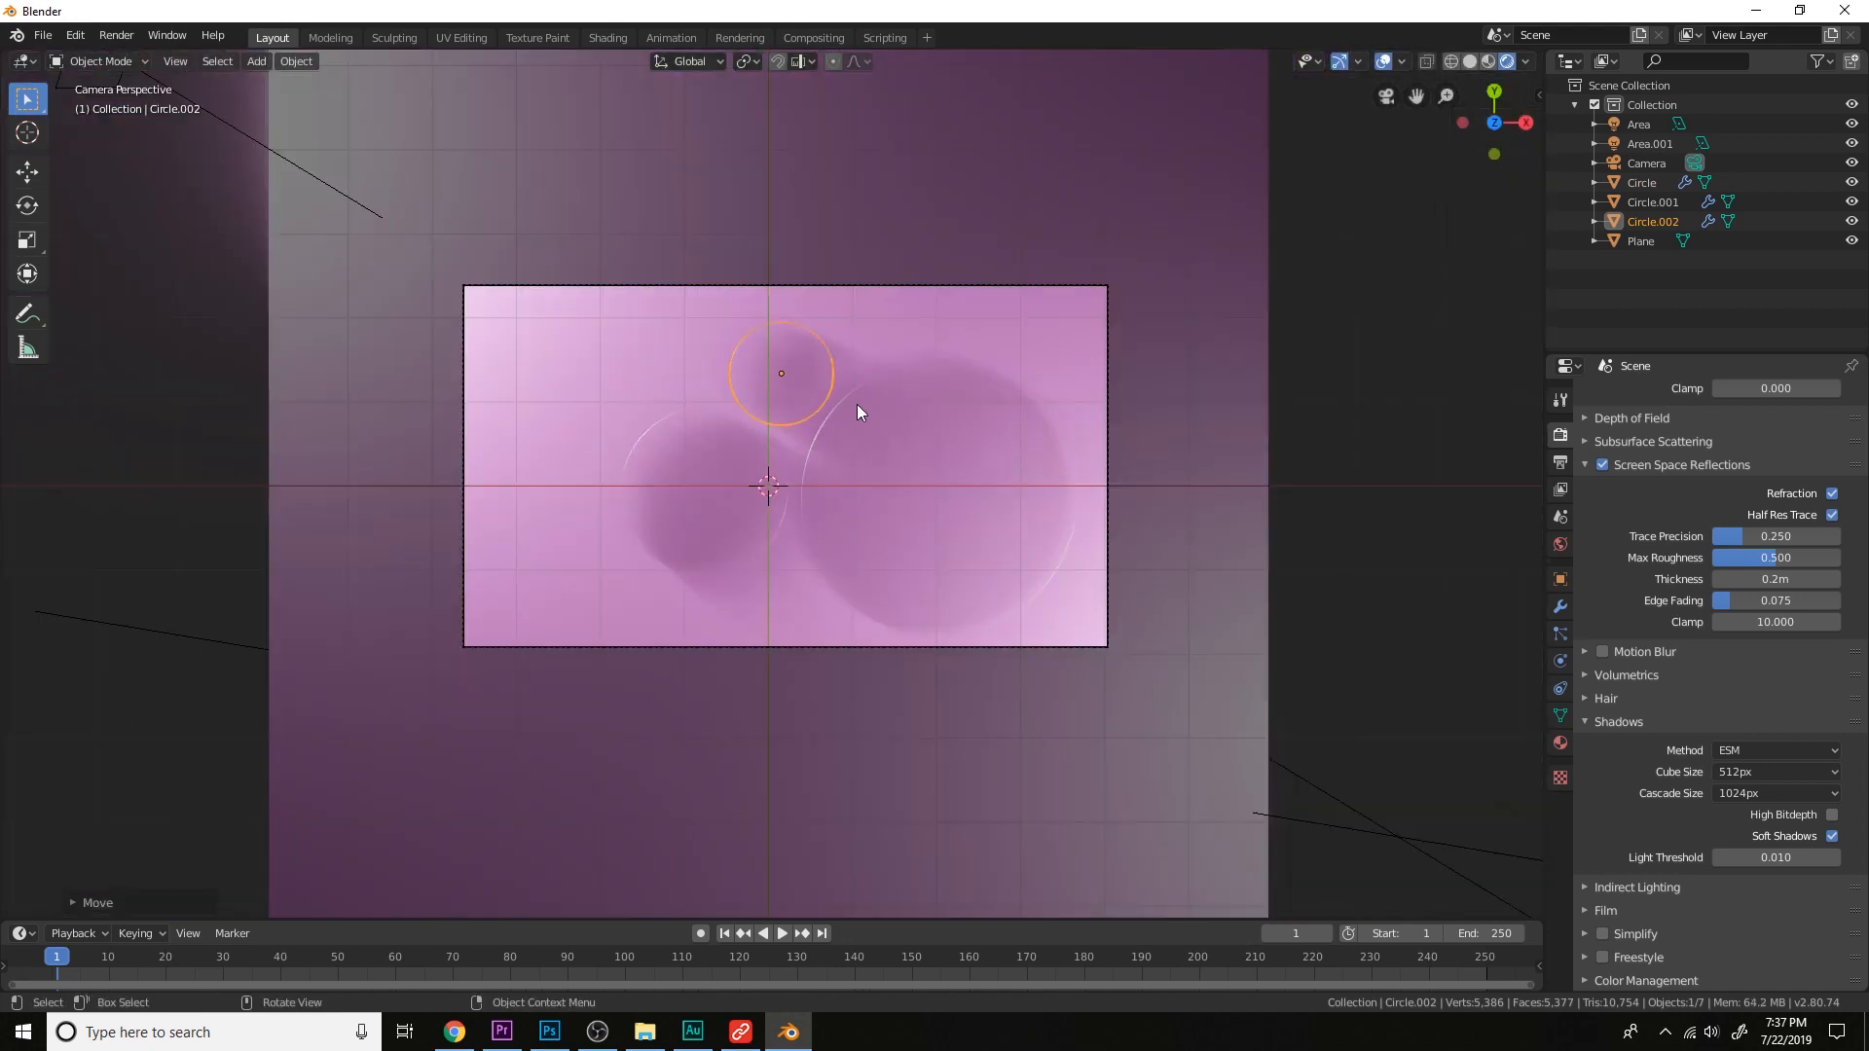
scroll(857, 405, "up", 2)
key("alt+a")
scroll(869, 434, "down", 4)
scroll(871, 443, "up", 3)
scroll(891, 432, "down", 2)
scroll(903, 454, "up", 1)
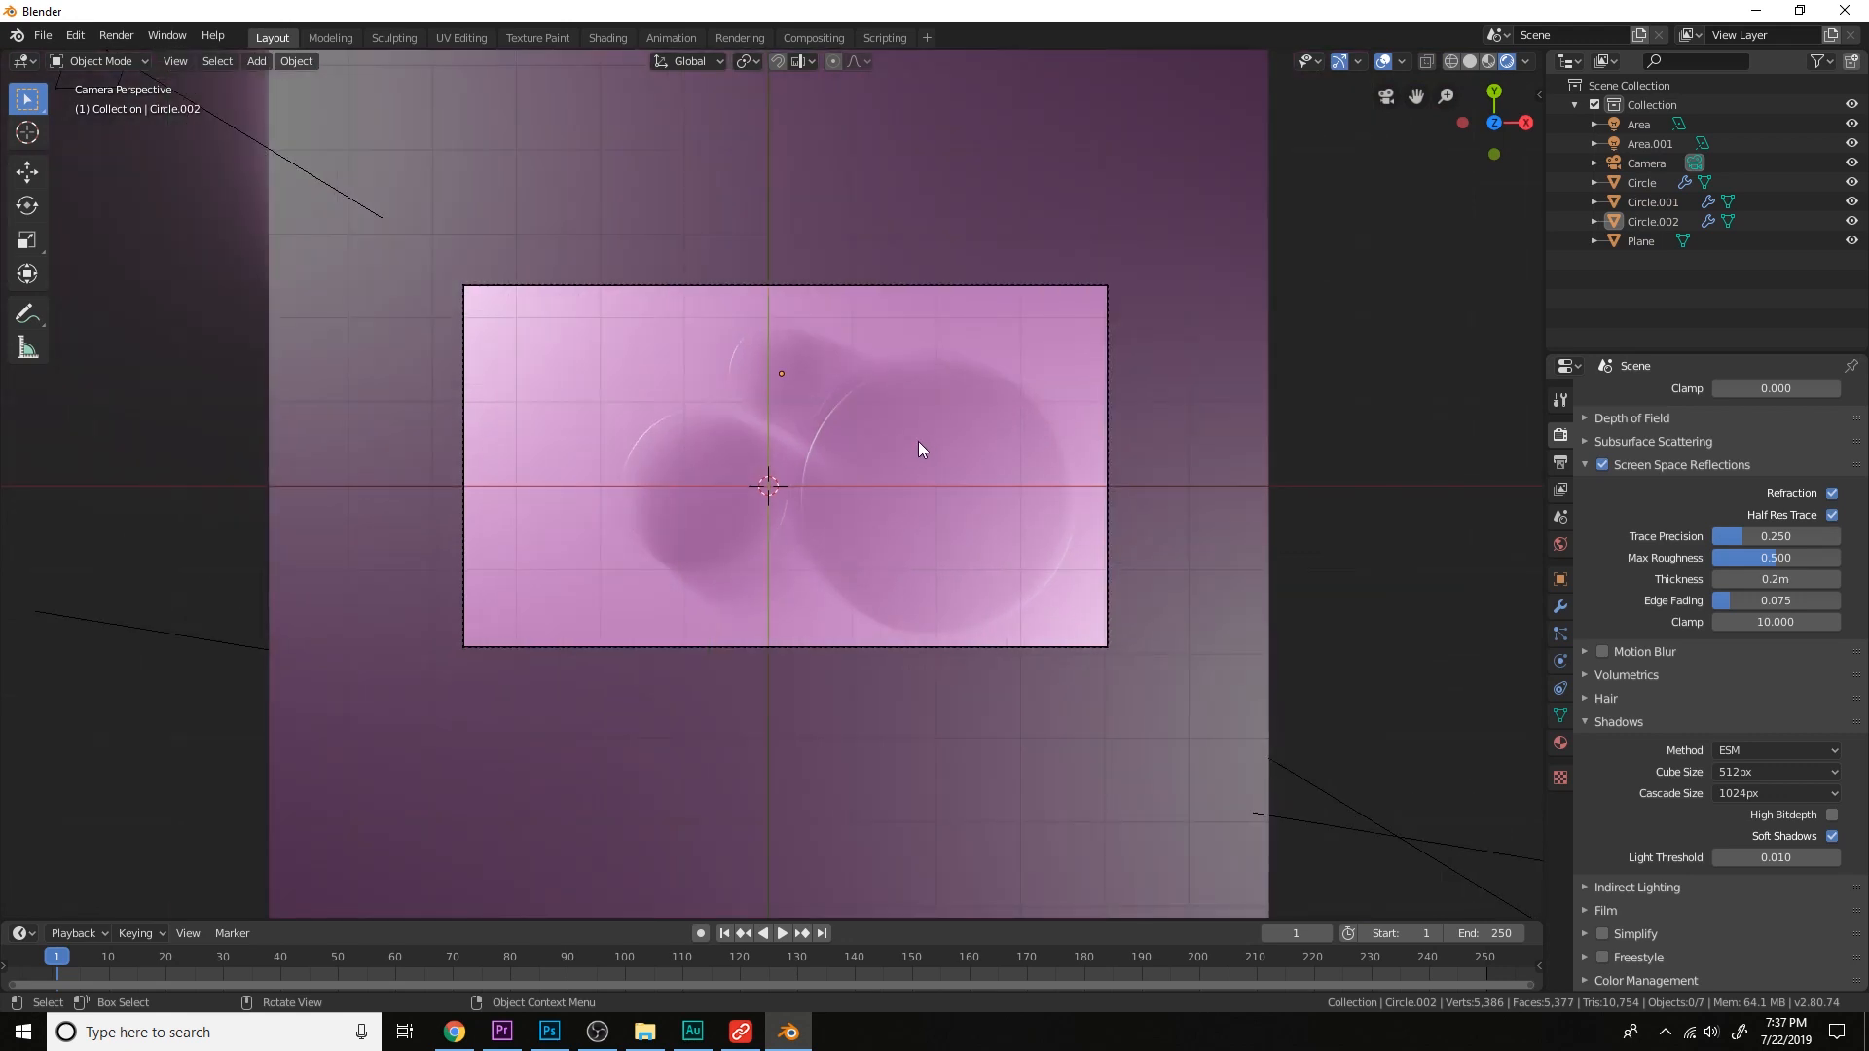
Select the large disc, enlarge the timeline area and change it to the Shader Editor.
left_click(991, 385)
left_click_drag(1012, 921, 64, 623)
left_click(24, 617)
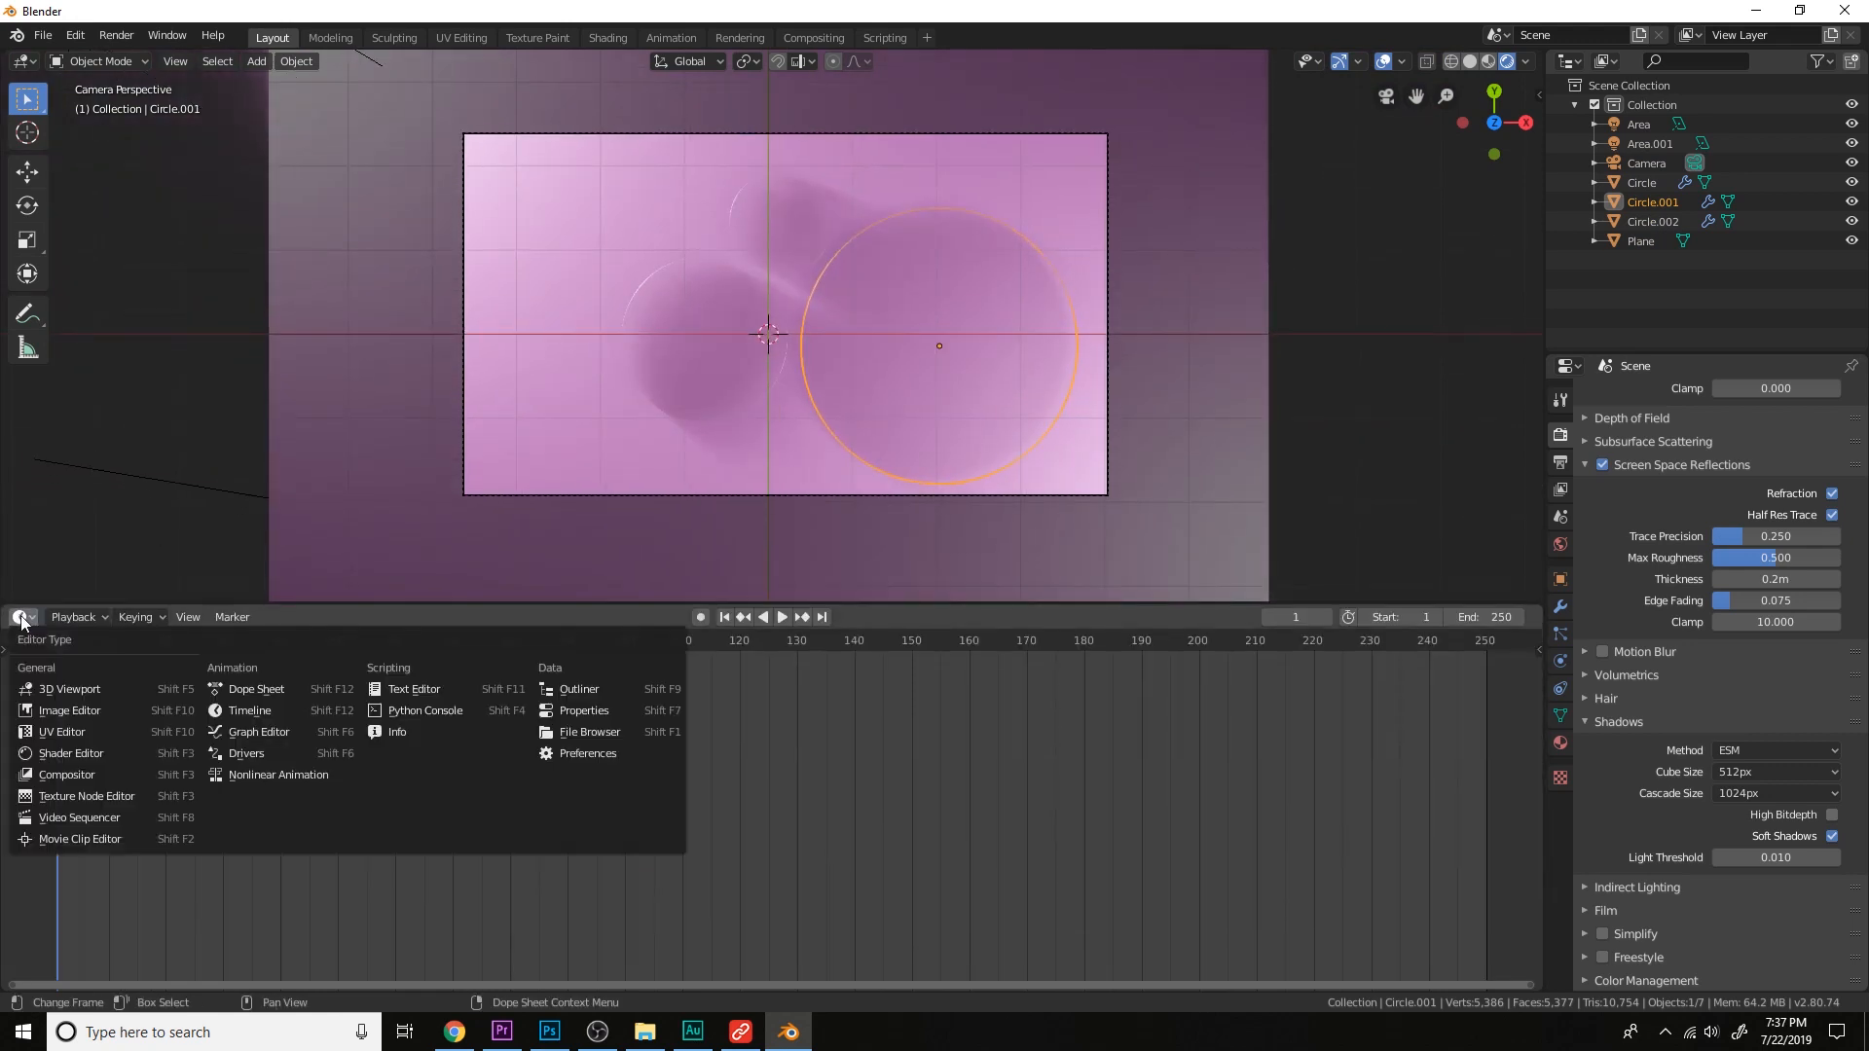
left_click(91, 775)
left_click(21, 617)
left_click(90, 754)
Add a Noise Texture node in front of the Glass BSDF in the disc material.
middle_click_drag(605, 754, 886, 745)
scroll(886, 745, "up", 2)
key("shift+a")
left_click(854, 727)
type("nois")
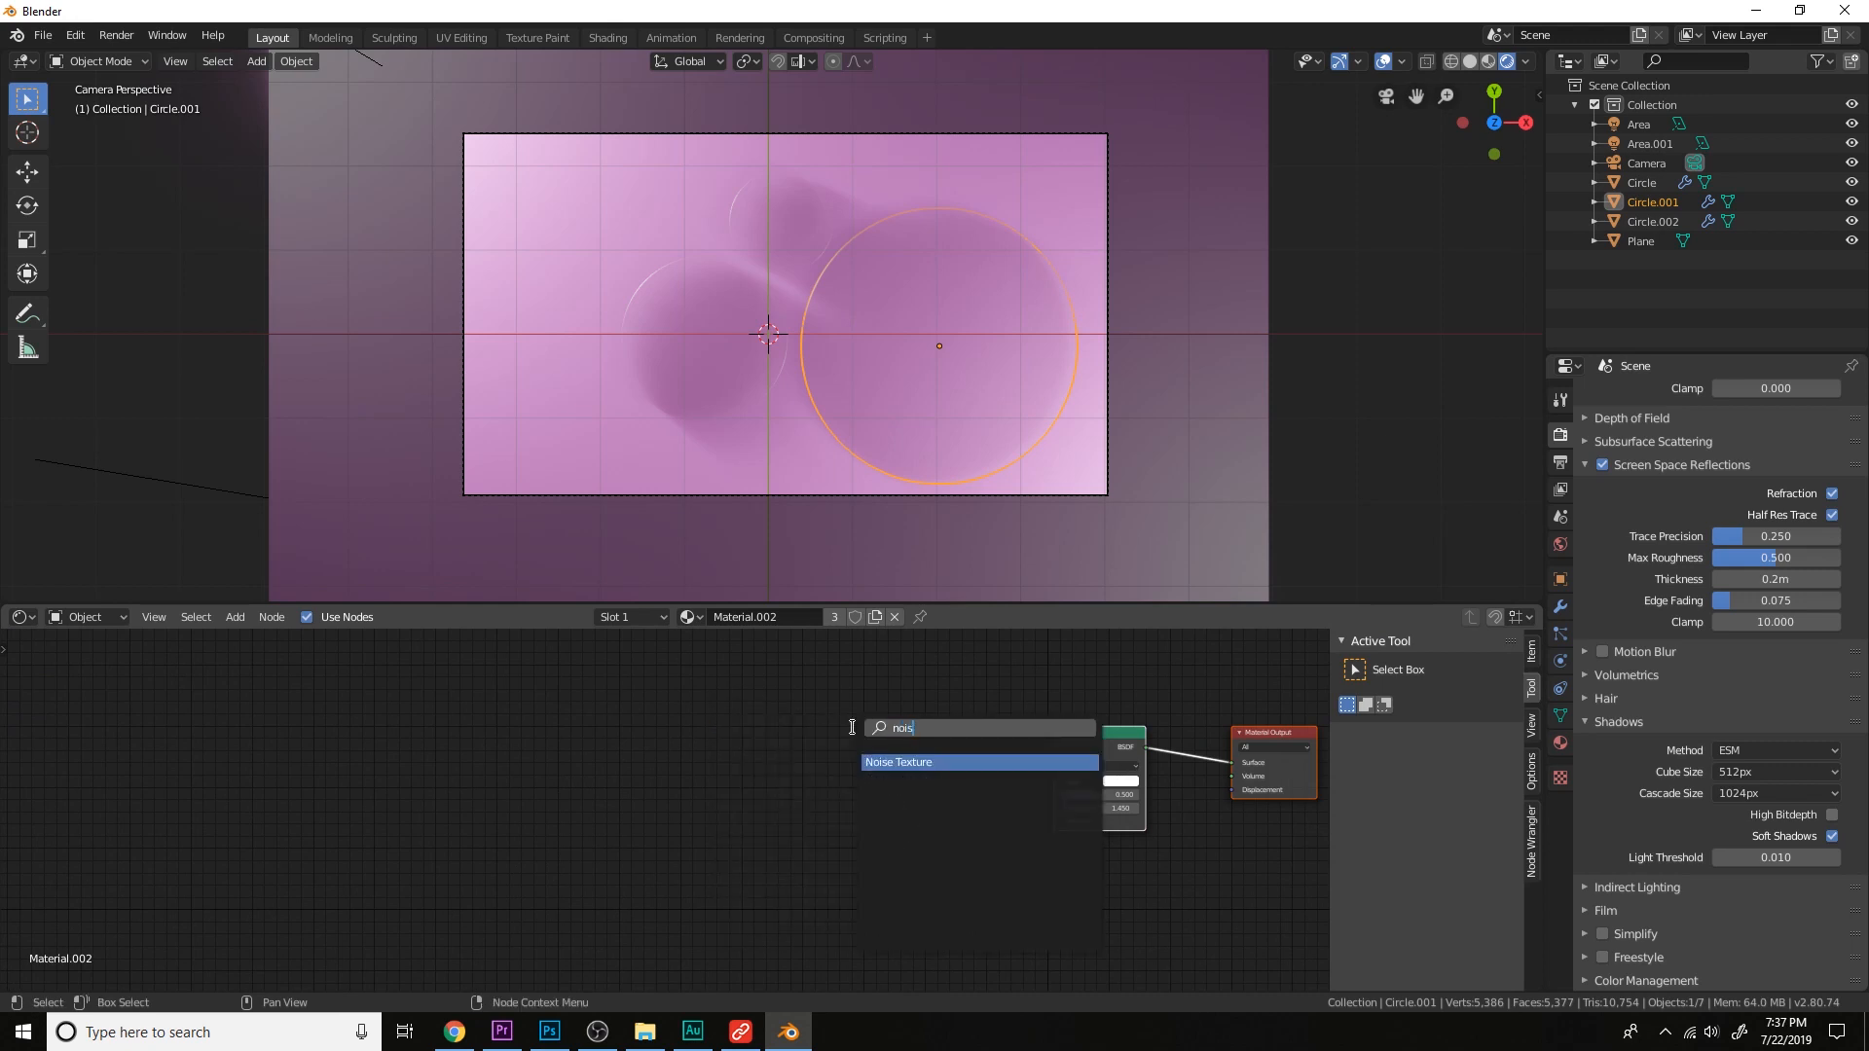
key("Return")
left_click(854, 727)
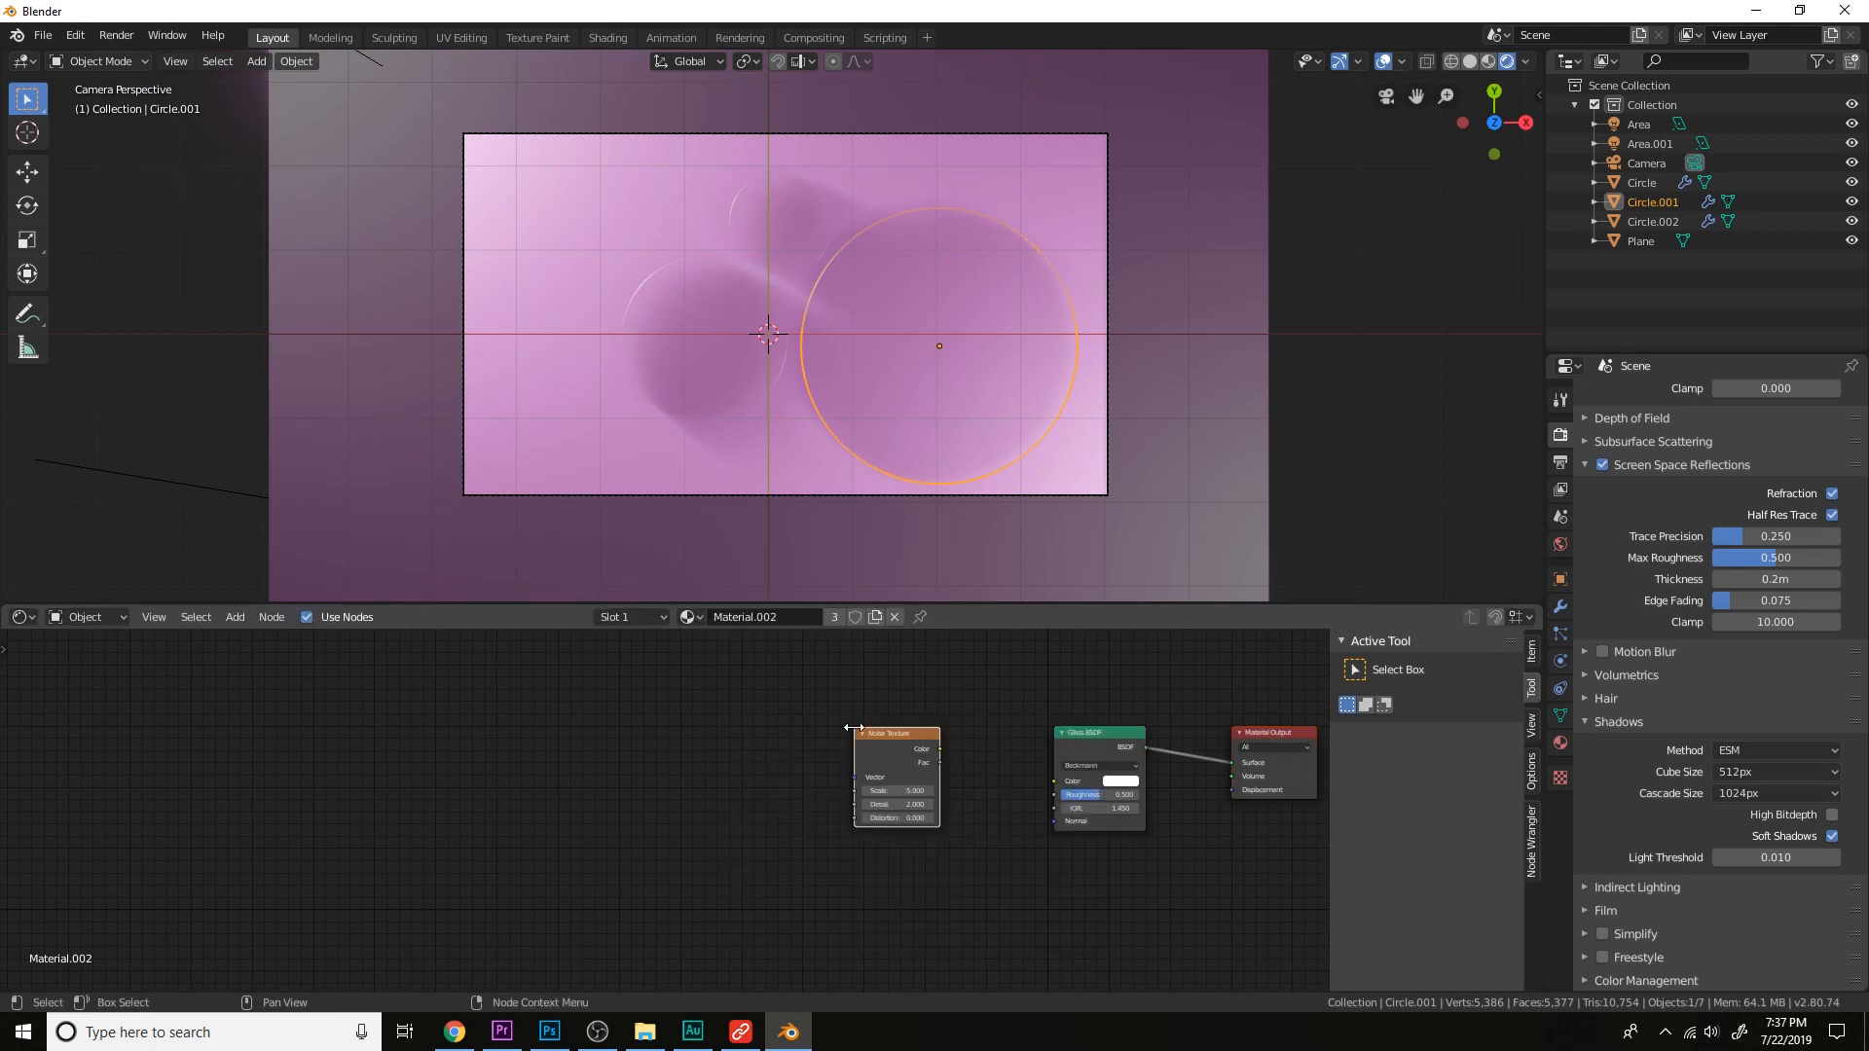
Search the add-on preferences for "node" to check the Node Wrangler add-on.
left_click(75, 35)
left_click(169, 294)
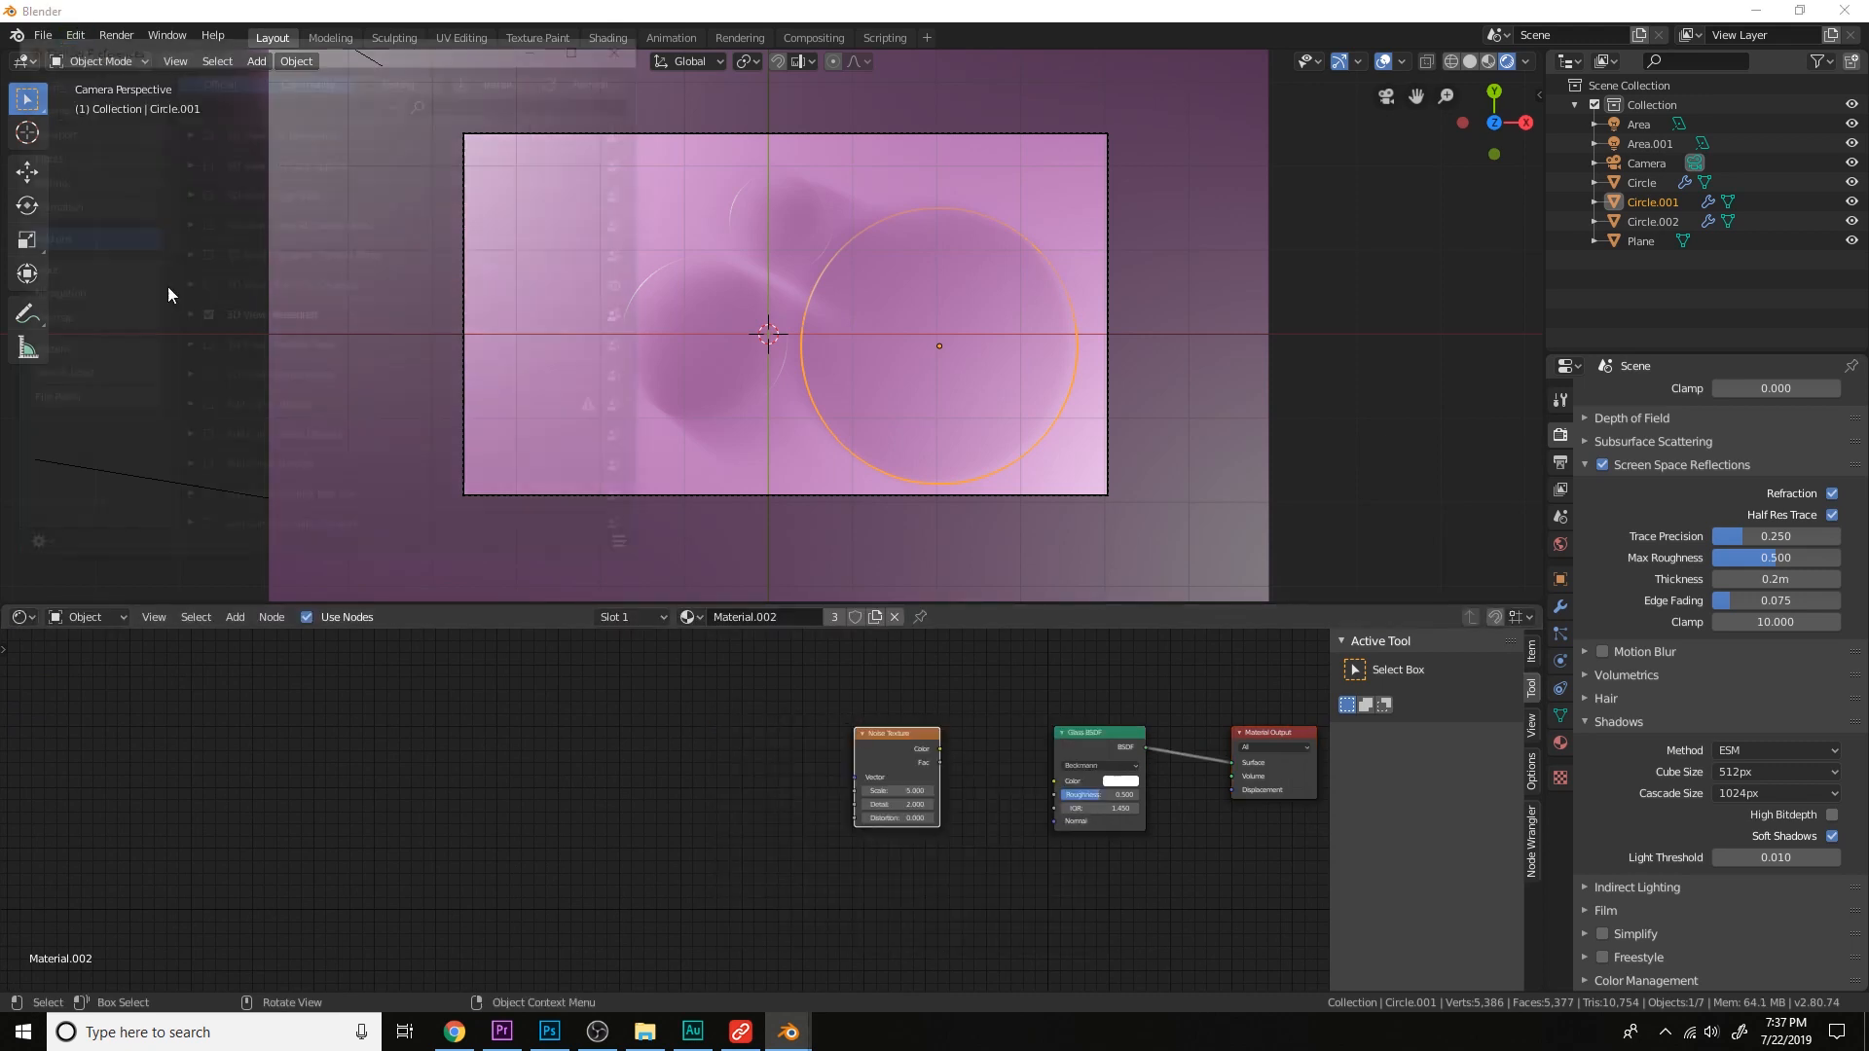
left_click(474, 102)
type("node")
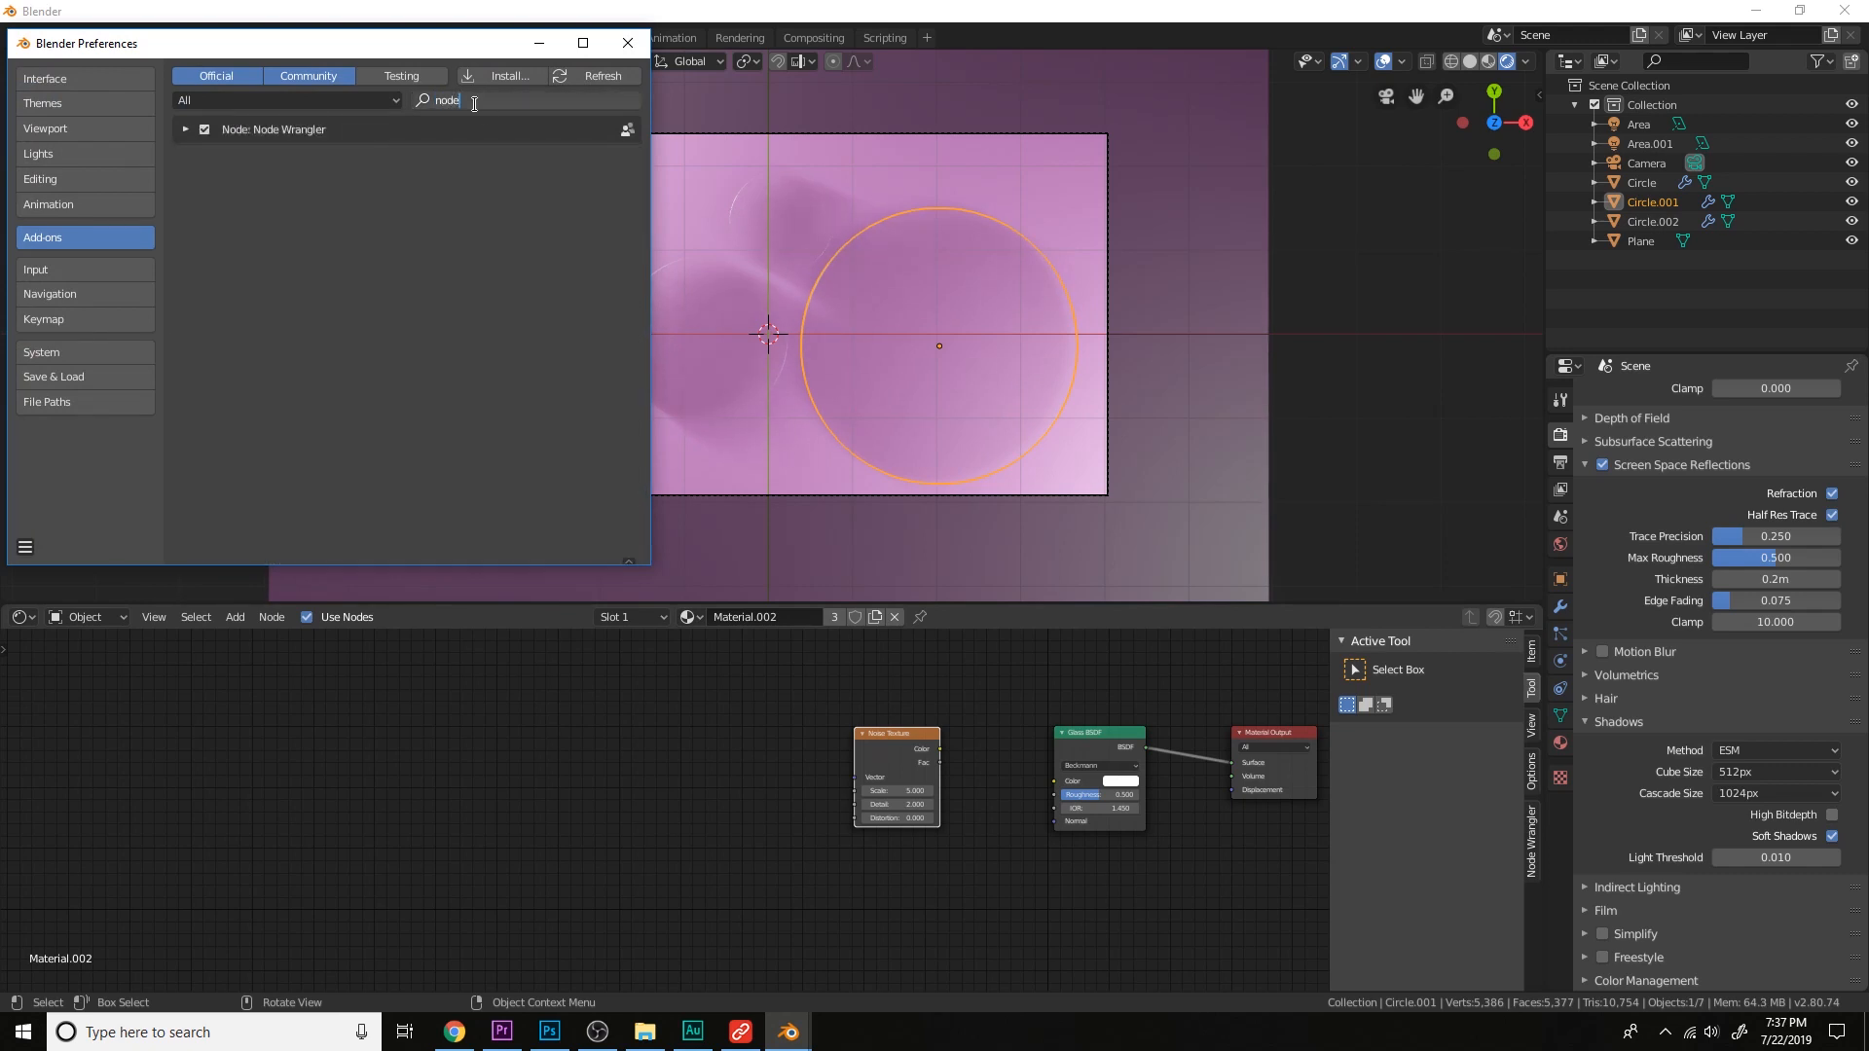
Preview the Noise Texture, add Mapping and Texture Coordinate nodes to it, and feed the Mapping vector from Reflection.
left_click(905, 737, "ctrl+shift")
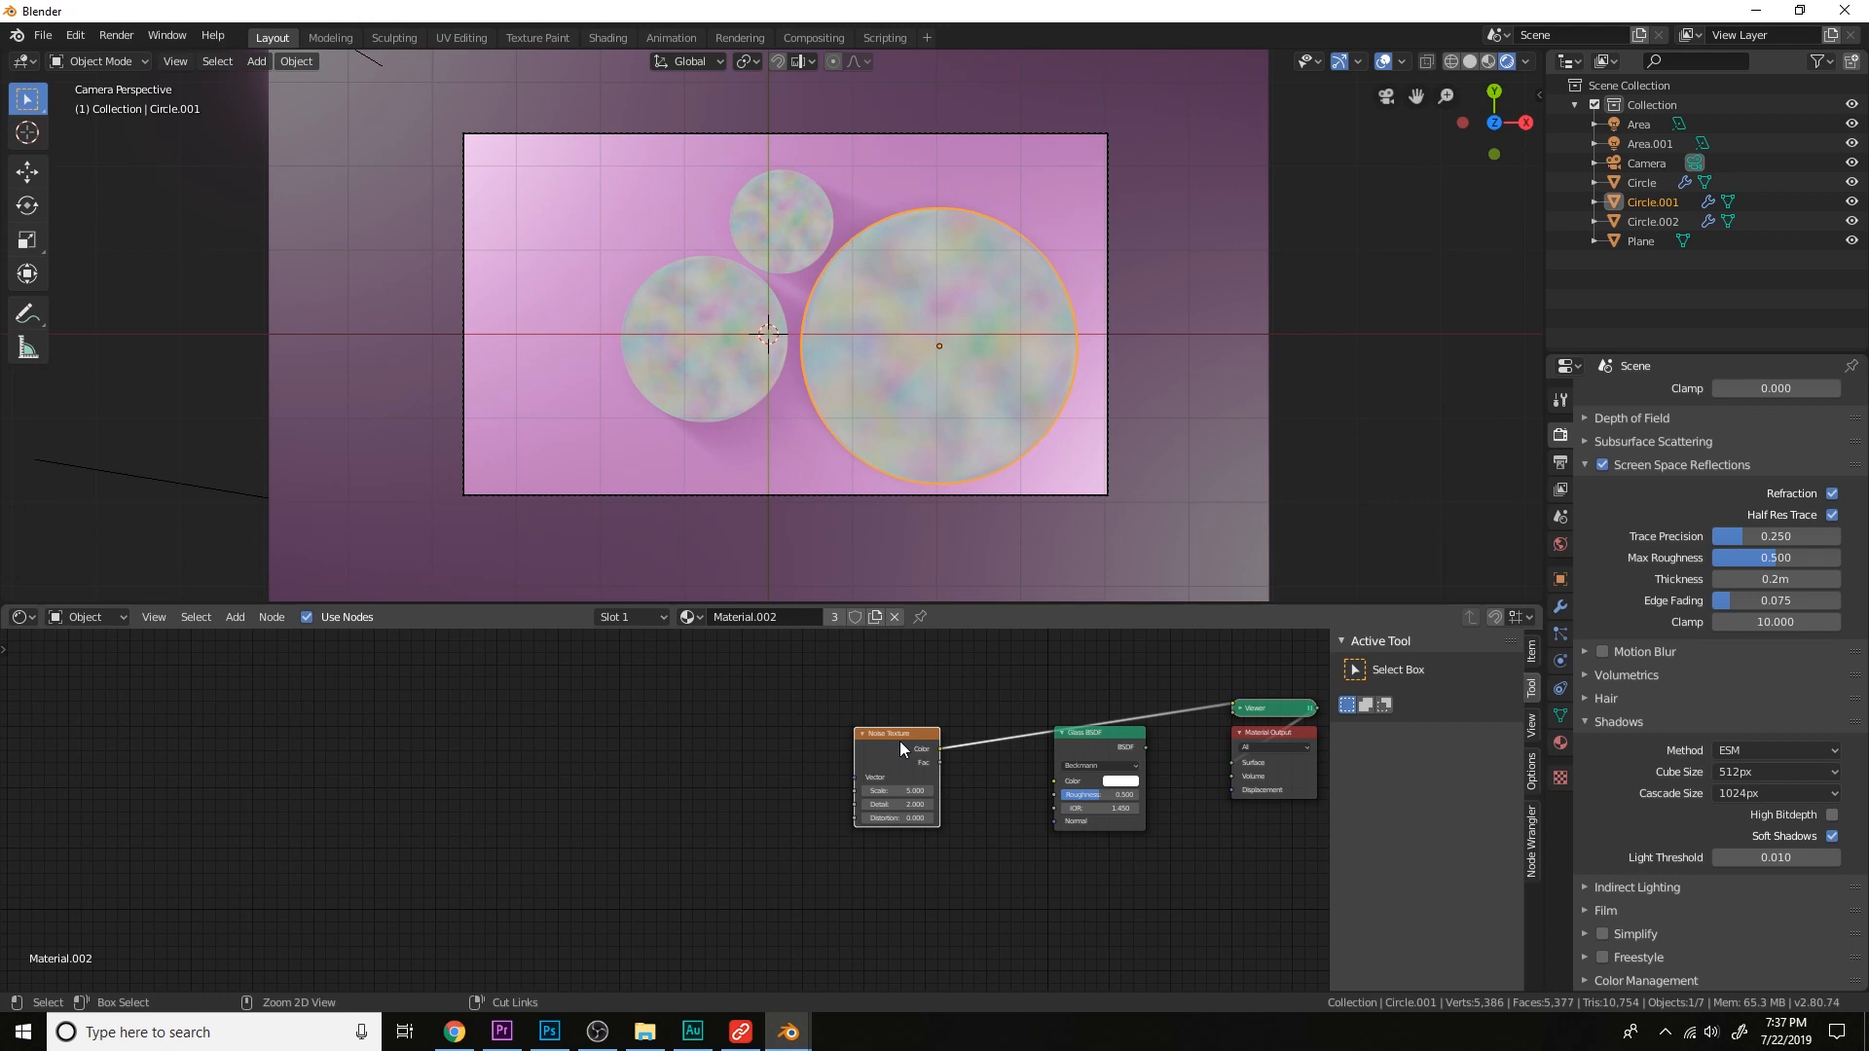
key("ctrl+t")
scroll(899, 740, "up", 3)
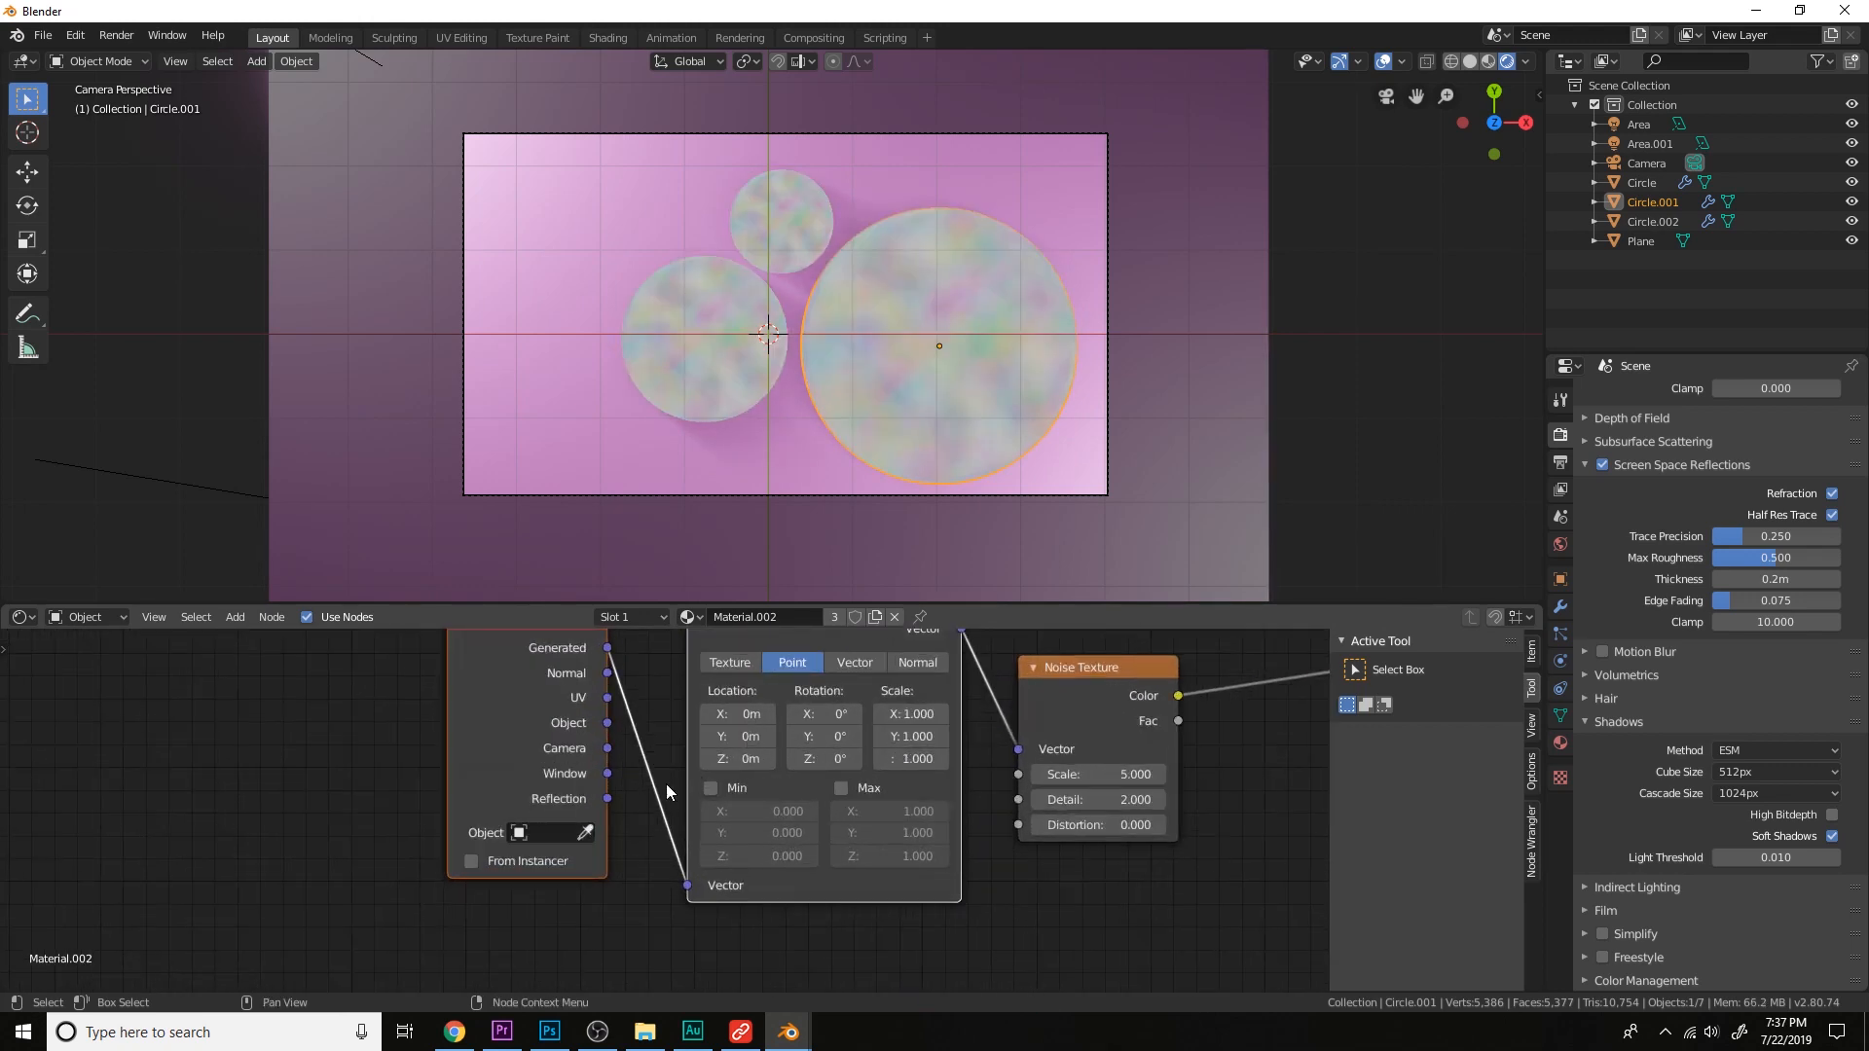
left_click_drag(608, 798, 687, 885)
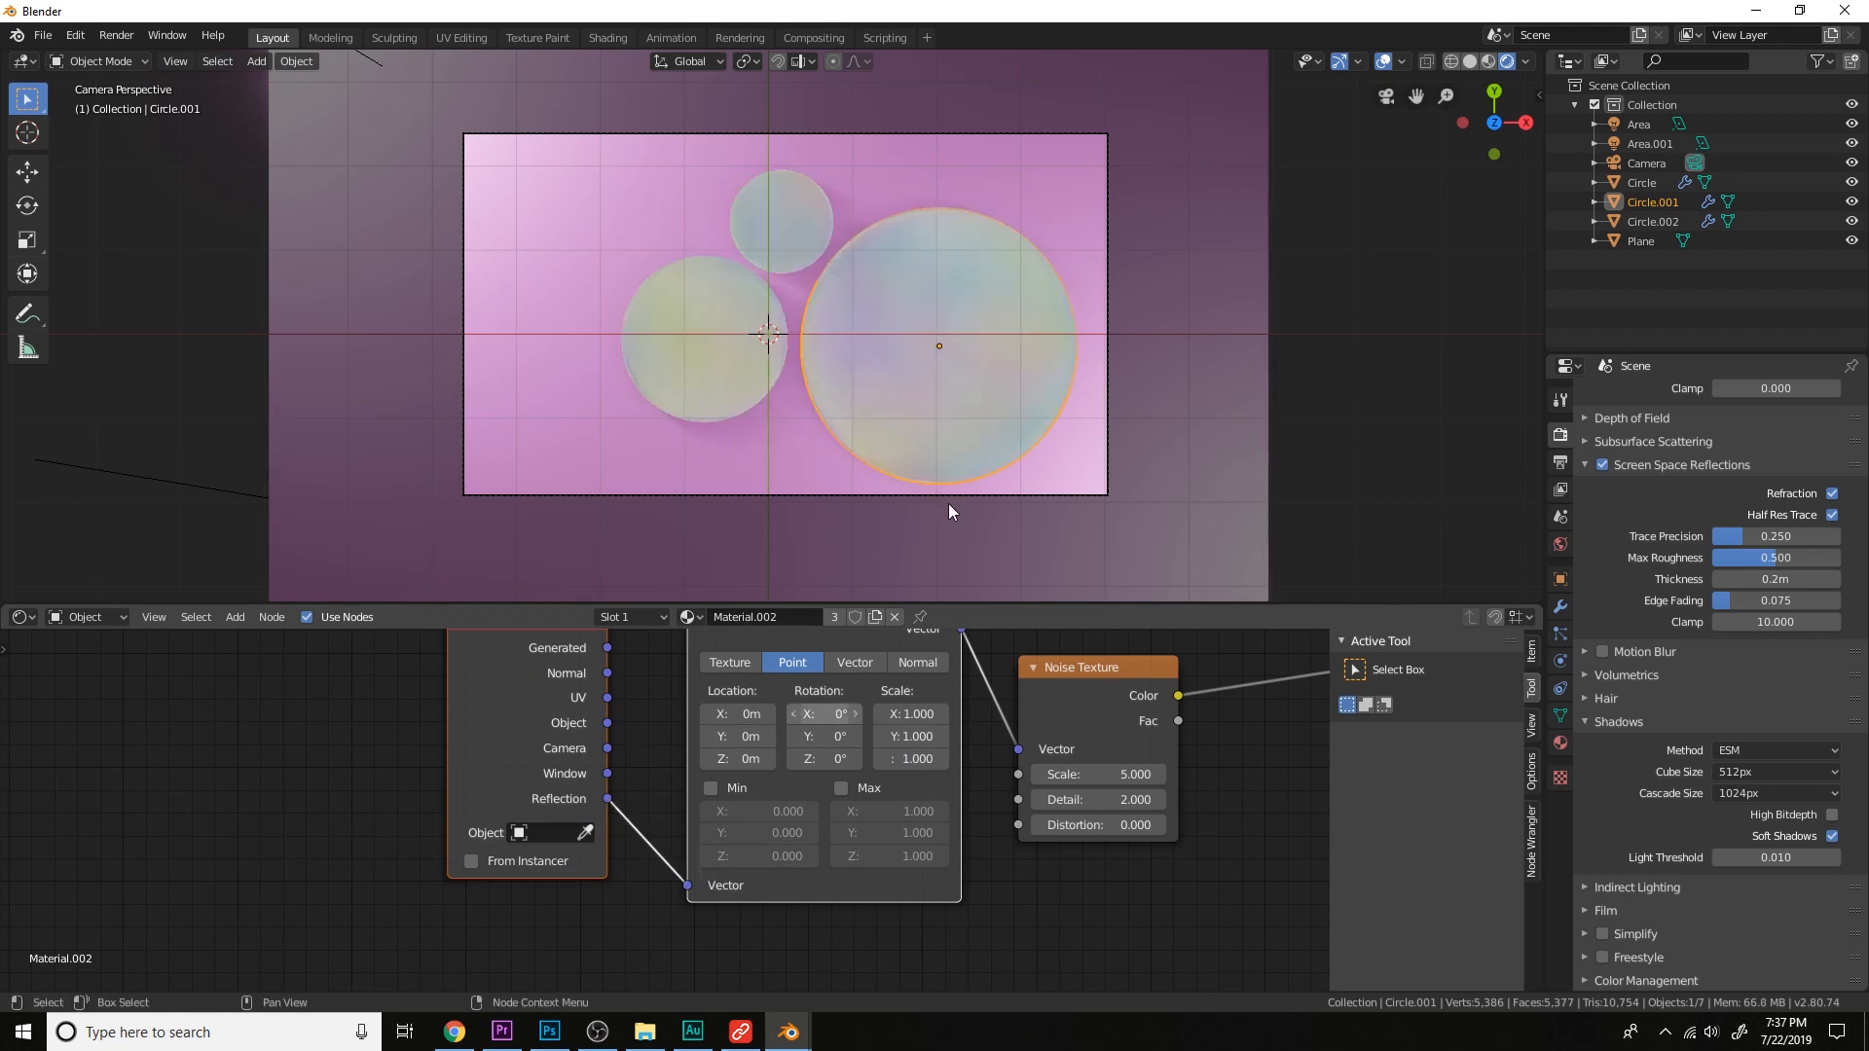
scroll(948, 504, "up", 1)
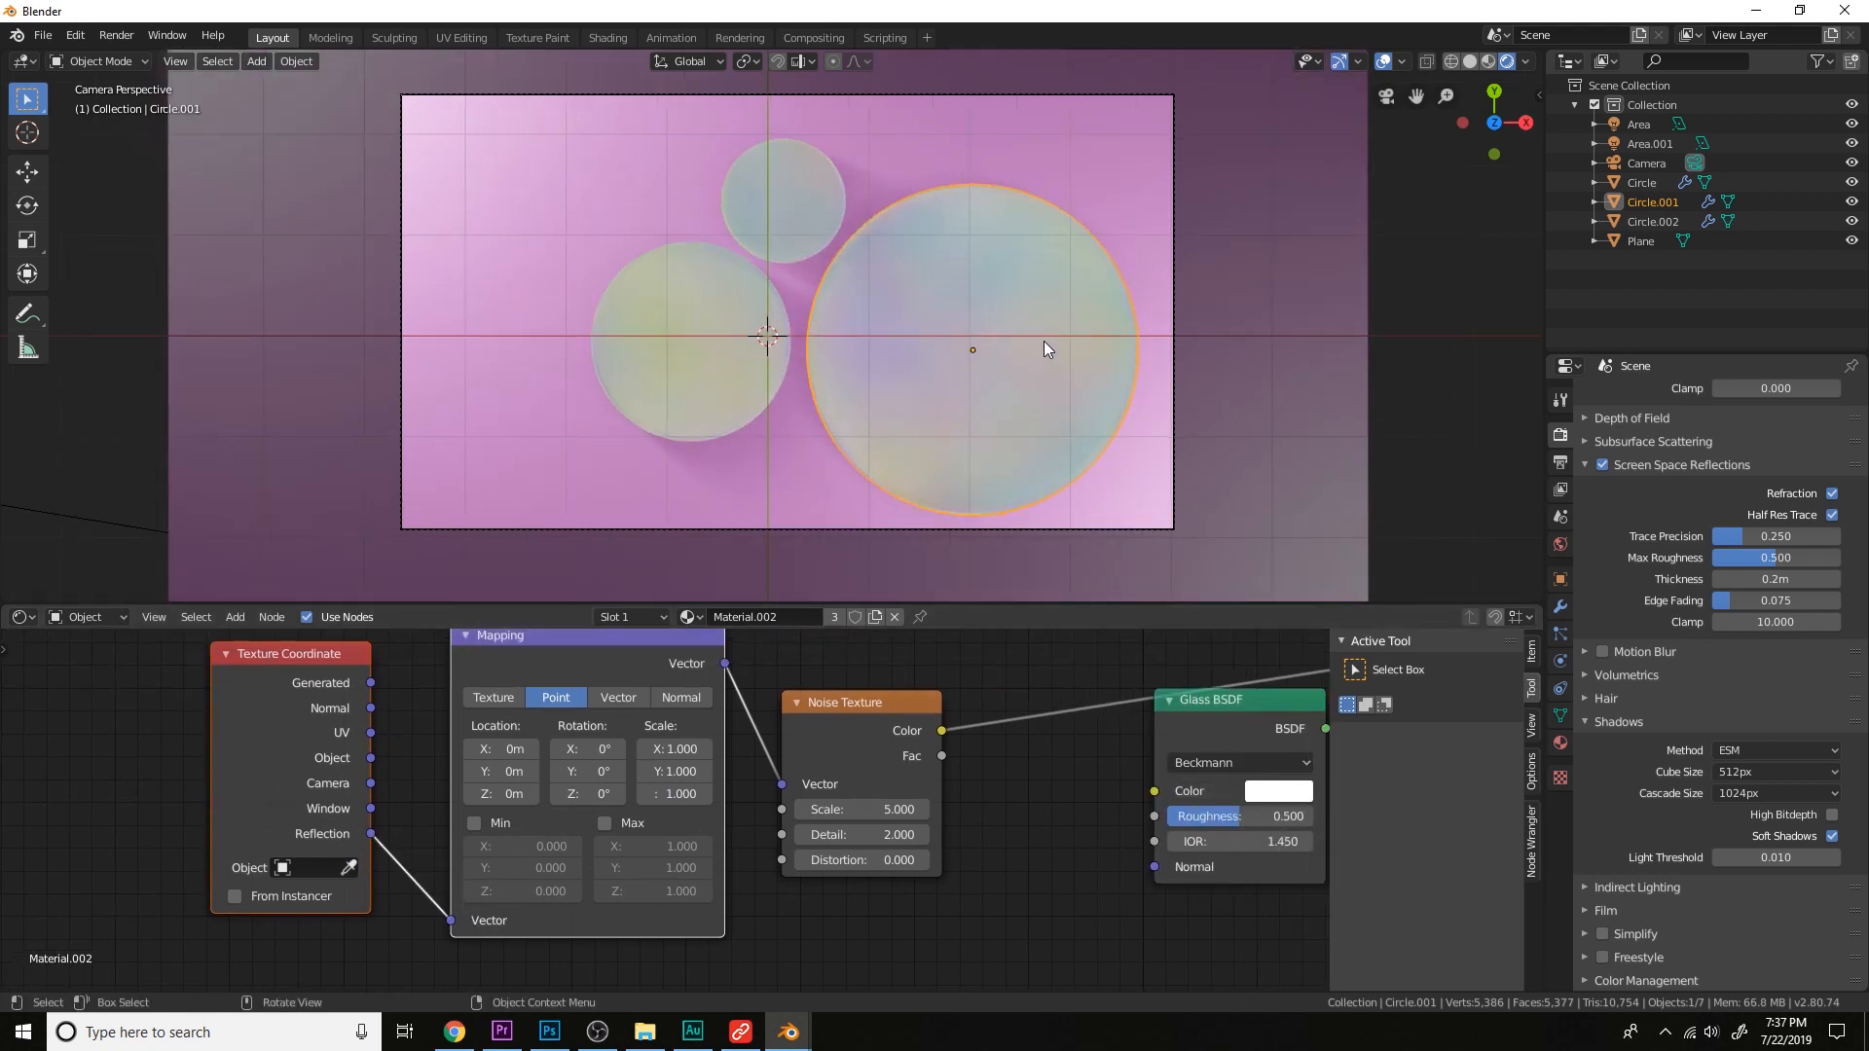
Rotate the large disc and examine its reflection-mapped noise from an angle.
key("r")
left_click(1070, 446)
middle_click_drag(1073, 448, 1100, 399)
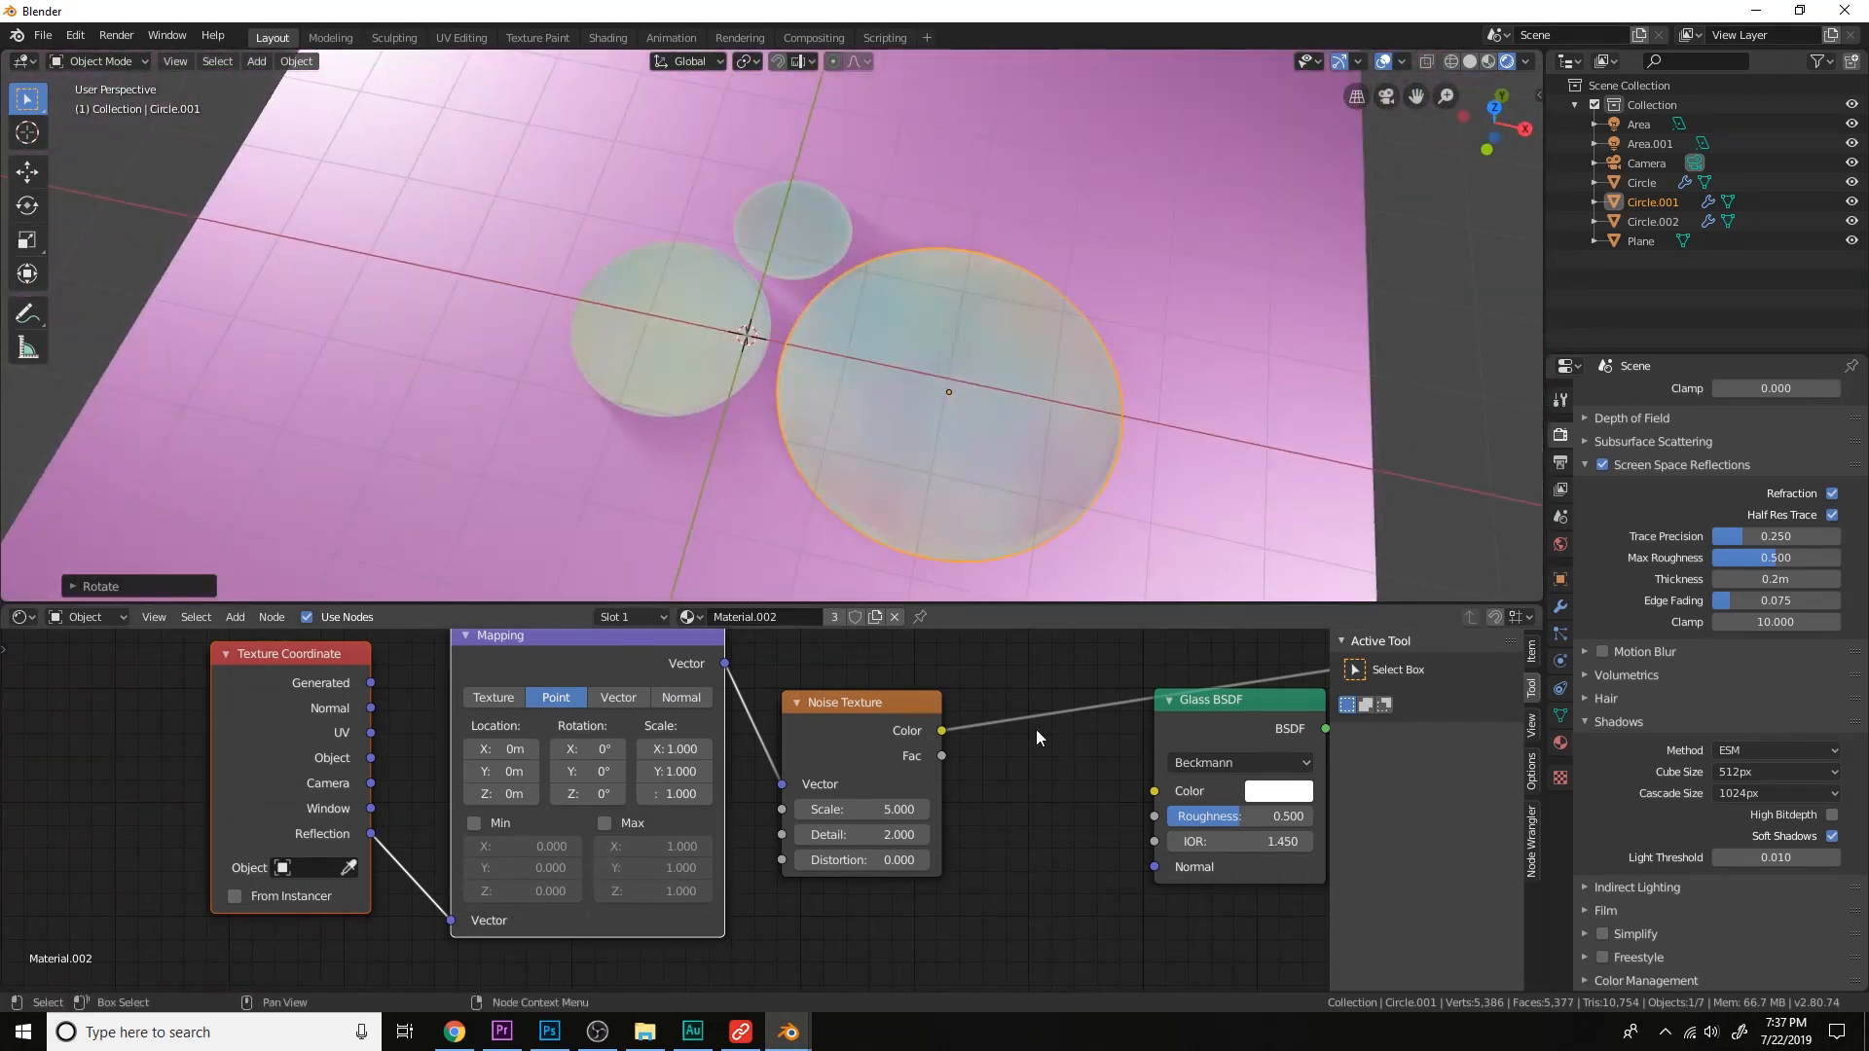
Link the Noise Texture color to the Glass BSDF color and send the Glass BSDF back to the material output surface.
left_click_drag(941, 730, 1153, 790)
scroll(1129, 744, "down", 2)
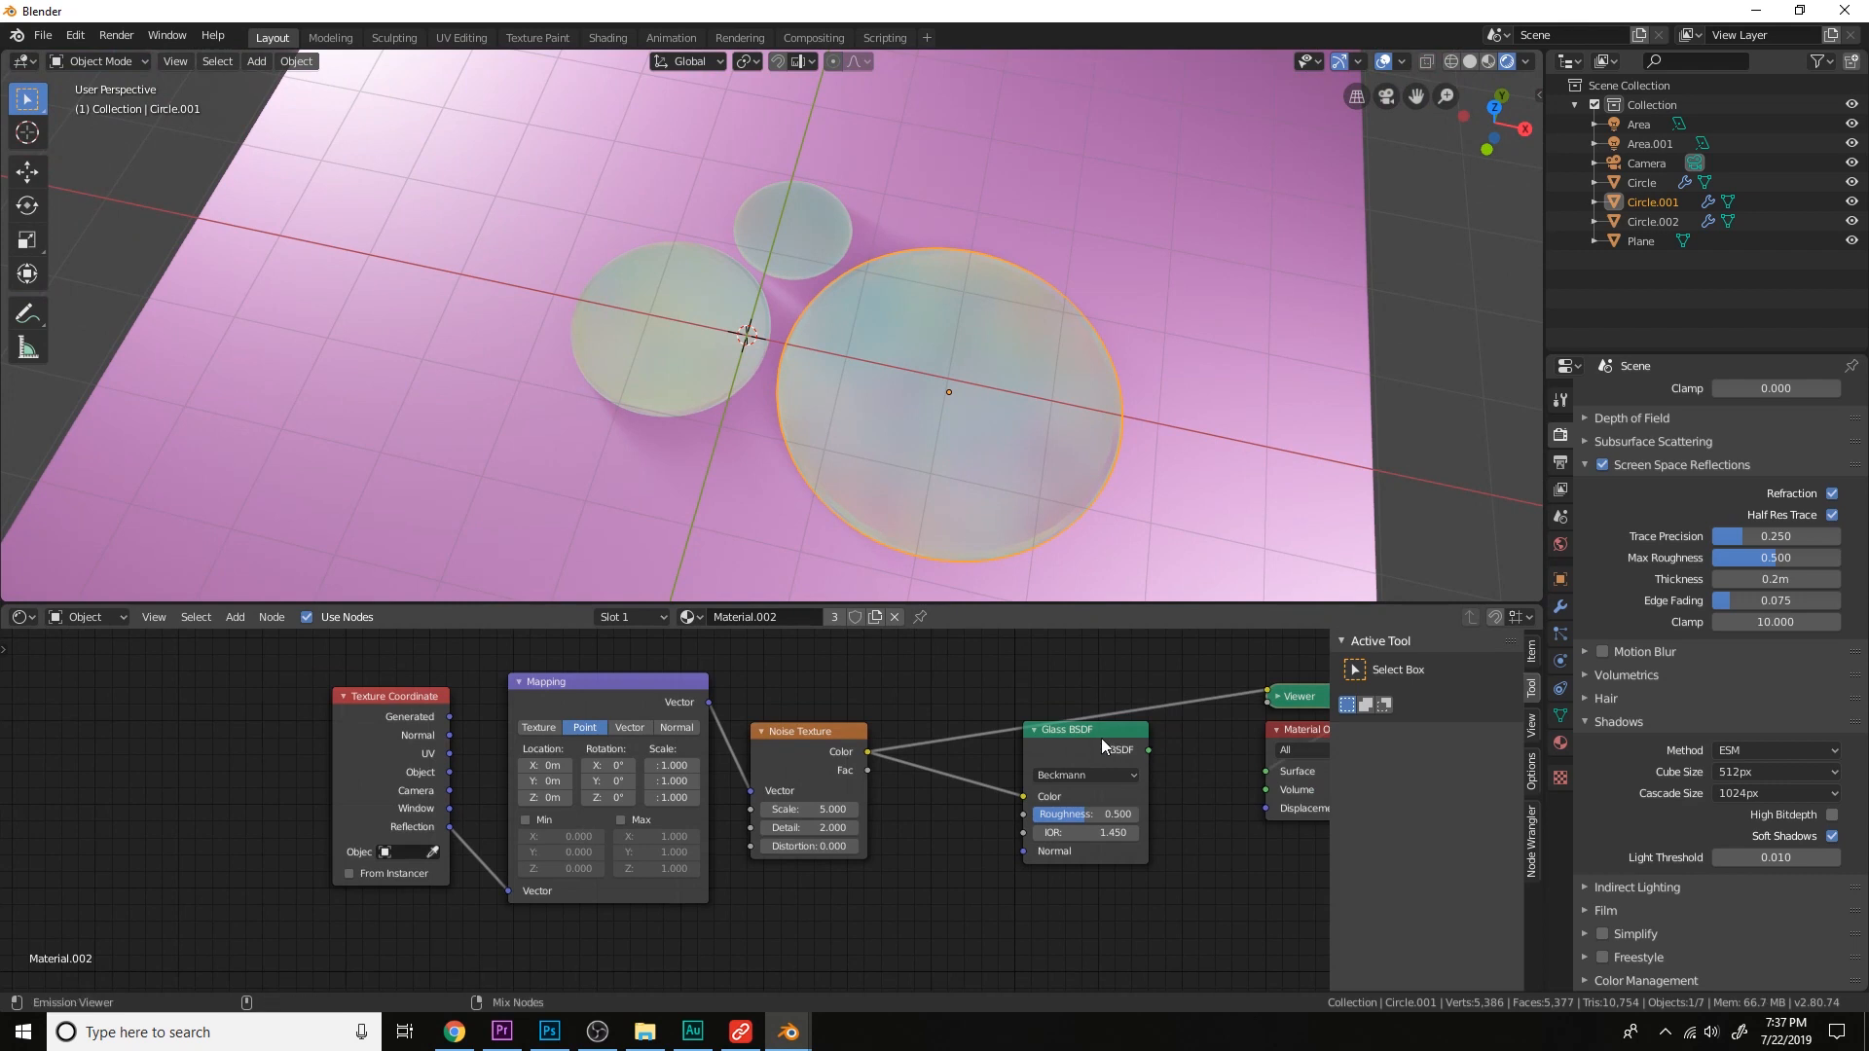
scroll(1055, 475, "down", 4)
key("KP_0")
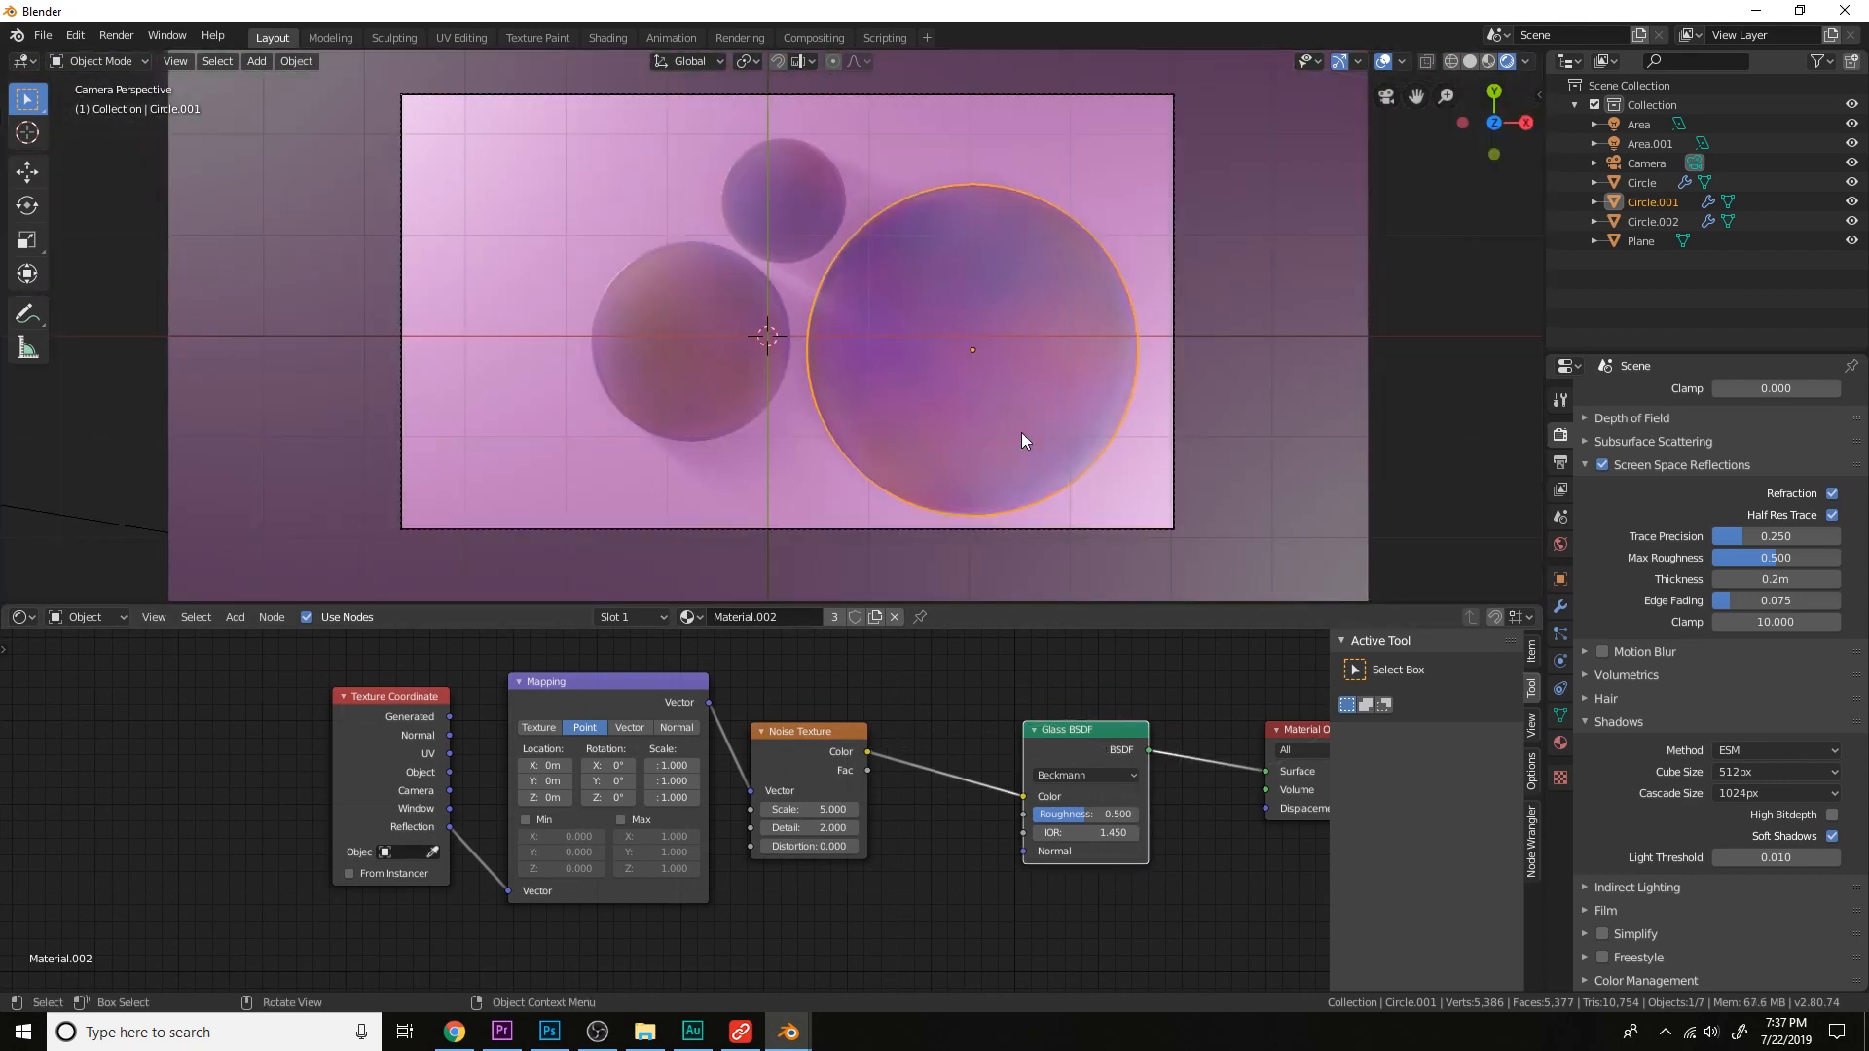
Shift the noise nodes away from the Glass BSDF and insert a Mix color node on the link between them.
scroll(1067, 809, "down", 2)
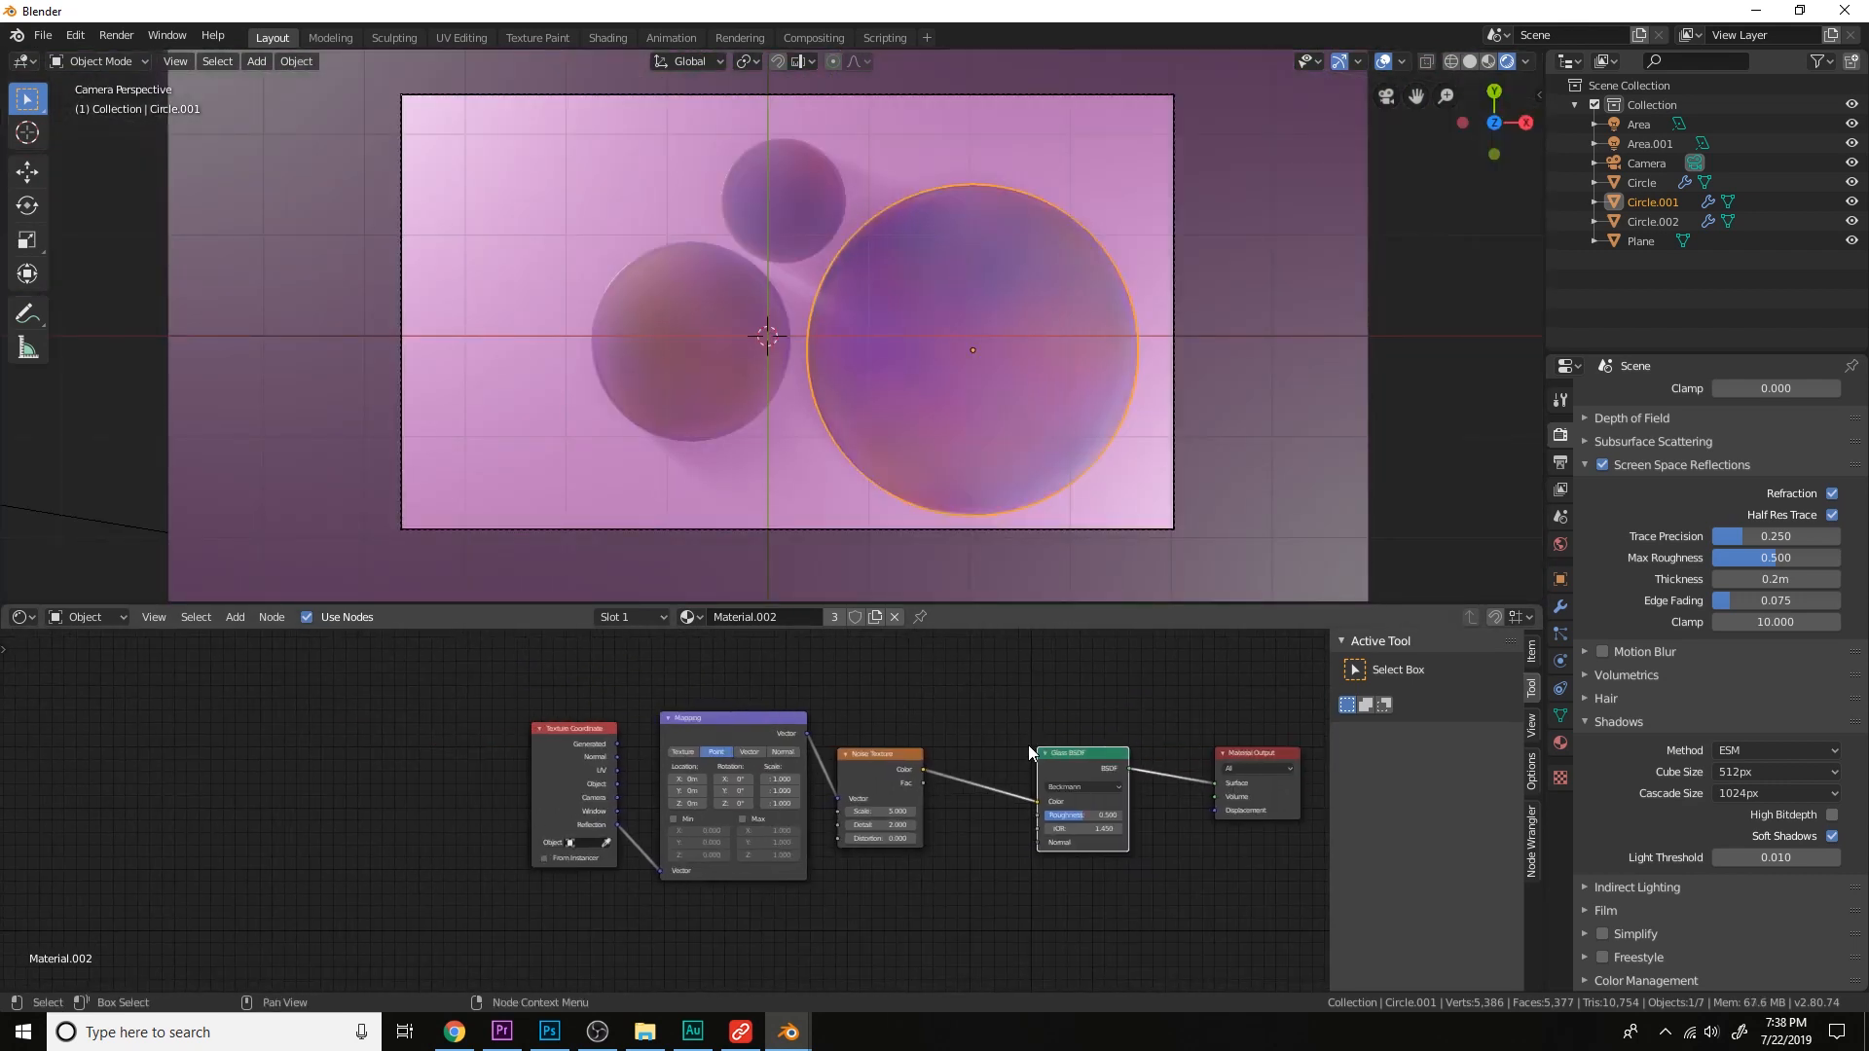
left_click_drag(910, 913, 458, 699)
left_click_drag(711, 720, 512, 741)
key("shift+a")
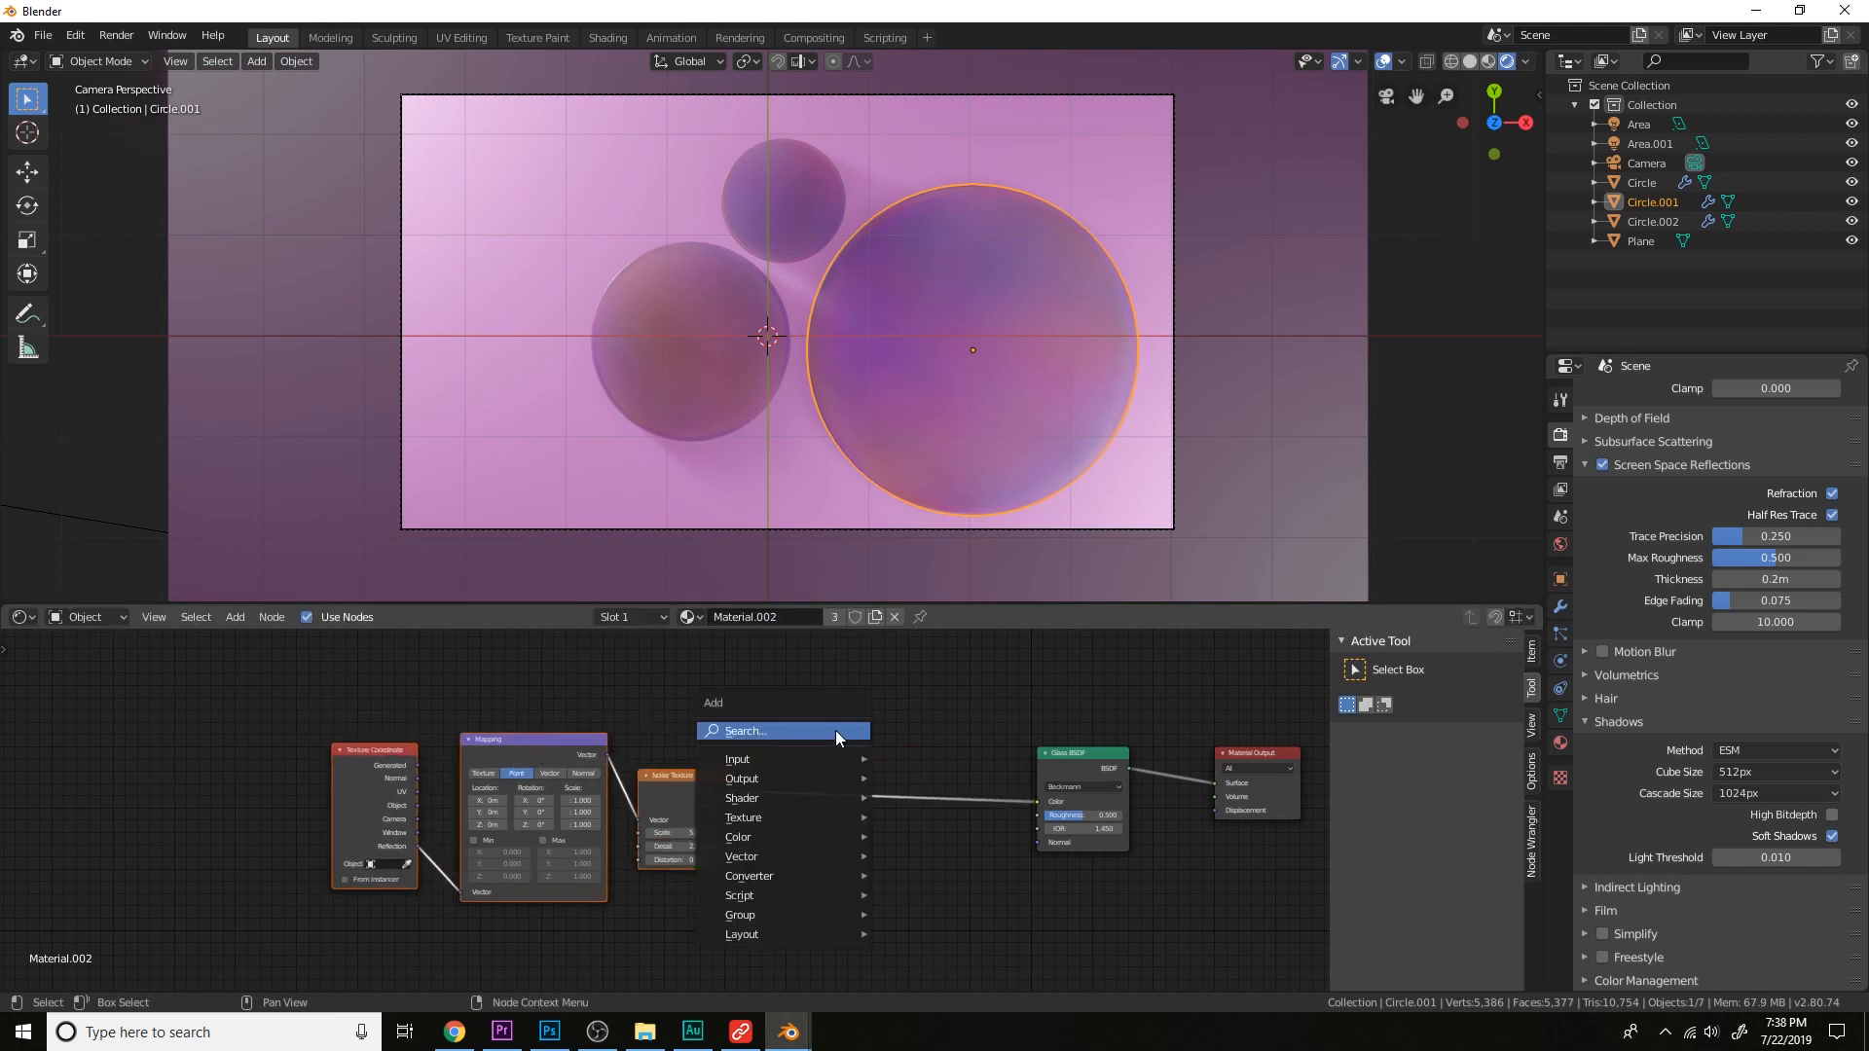
left_click(835, 732)
type("mix")
key("Return")
left_click(835, 730)
scroll(838, 733, "up", 2)
scroll(919, 803, "up", 1)
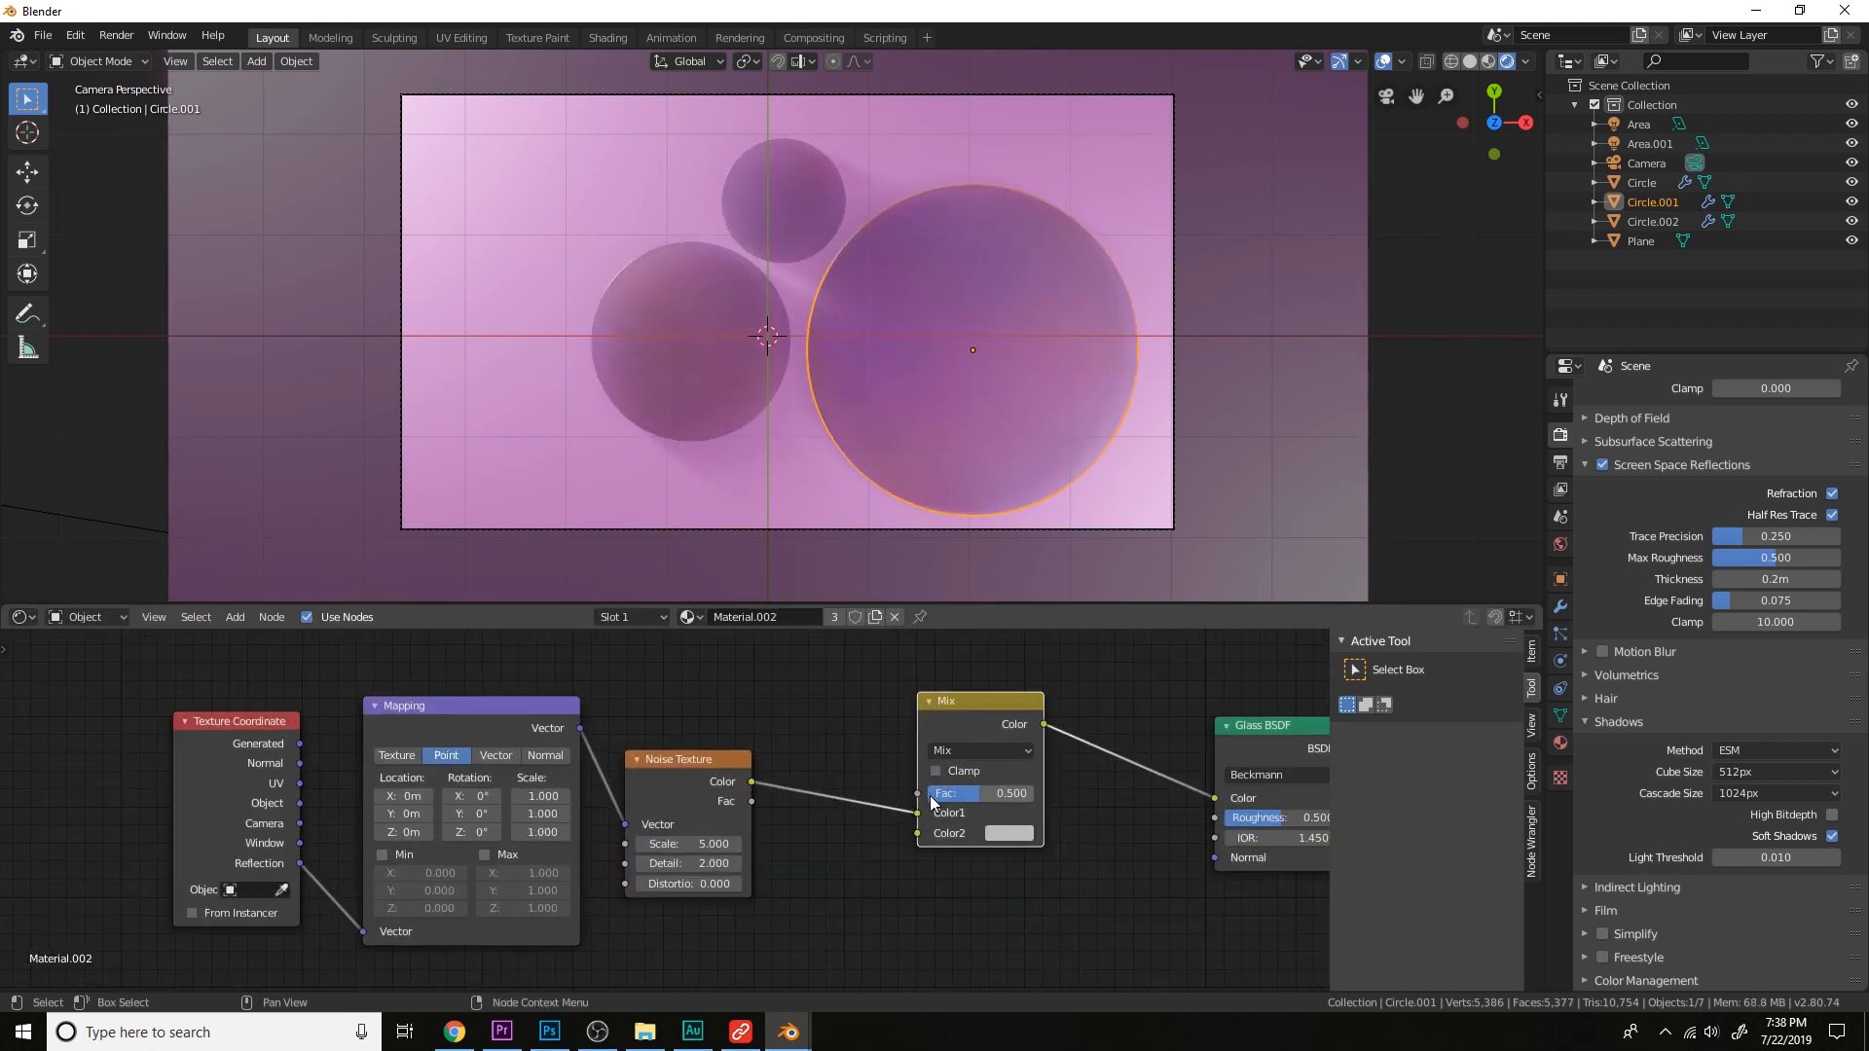
Reroute the noise color into Color2 of the Mix node and make Color1 white with a value of 1.000.
left_click_drag(919, 814, 925, 831)
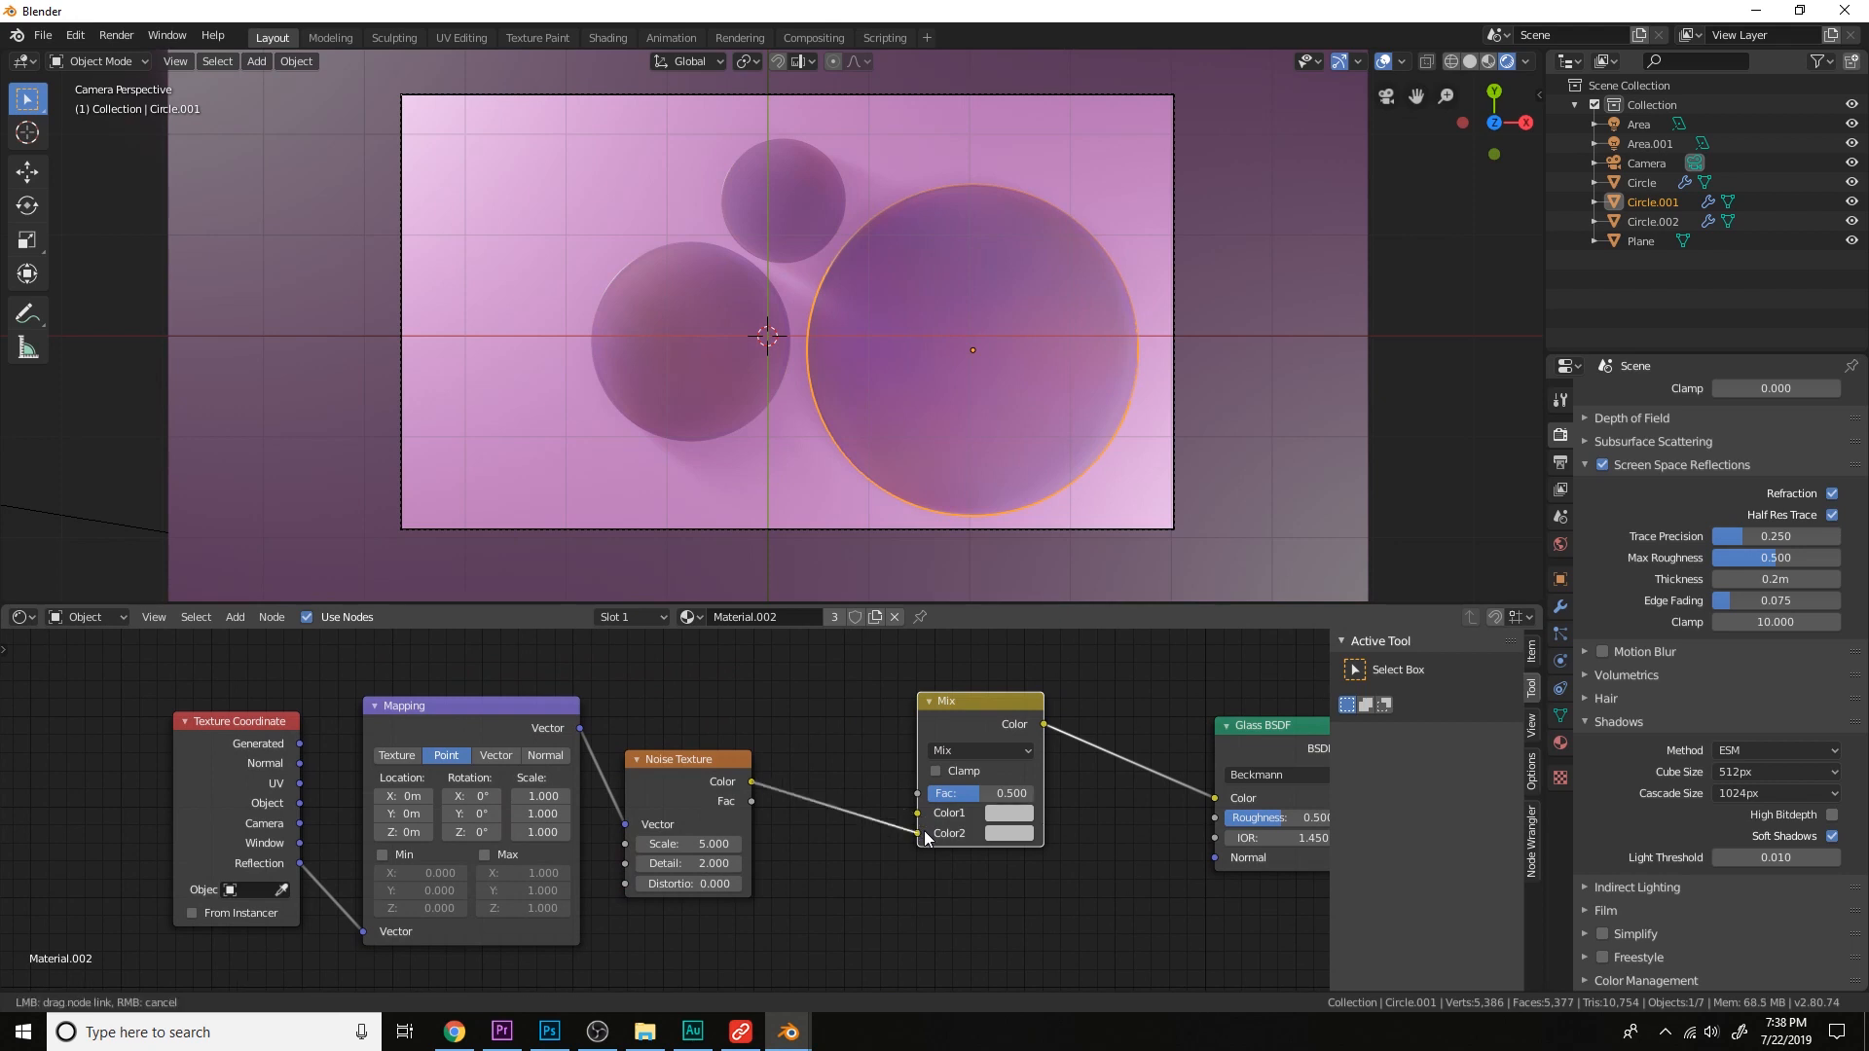
left_click(1001, 812)
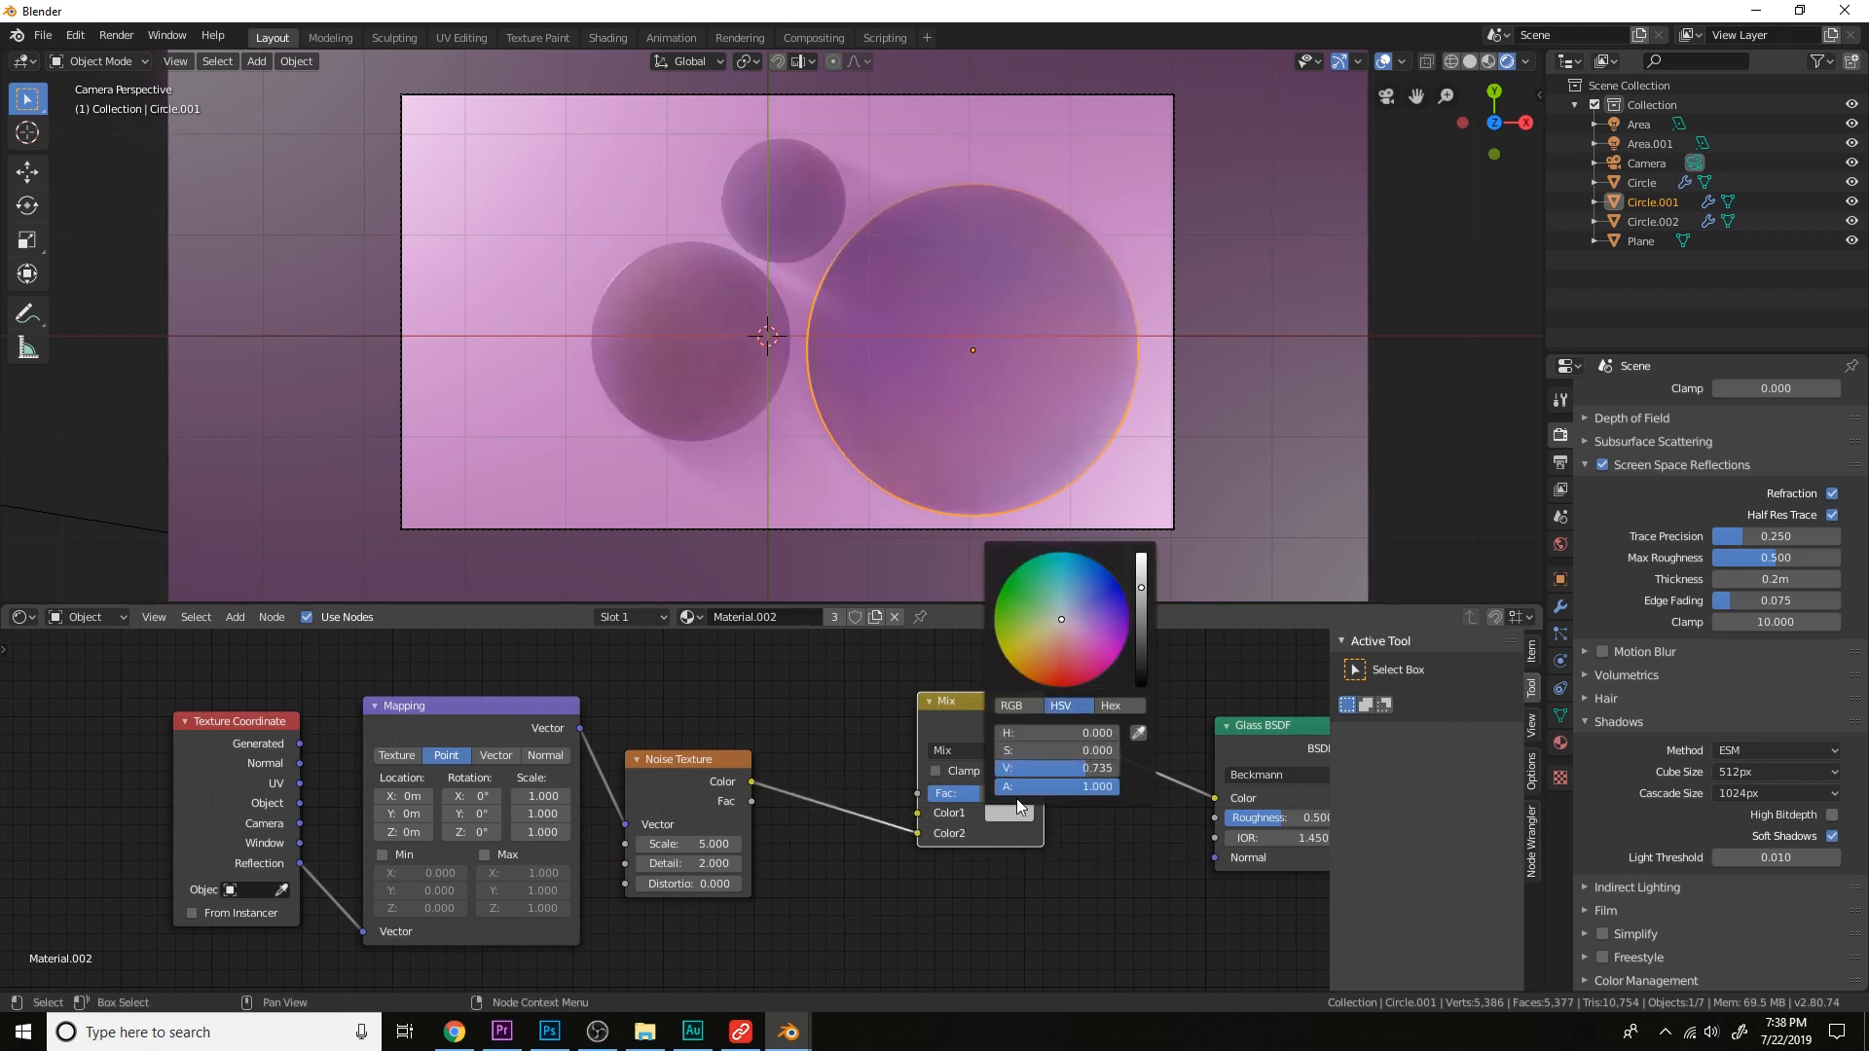
left_click_drag(1059, 771, 1127, 798)
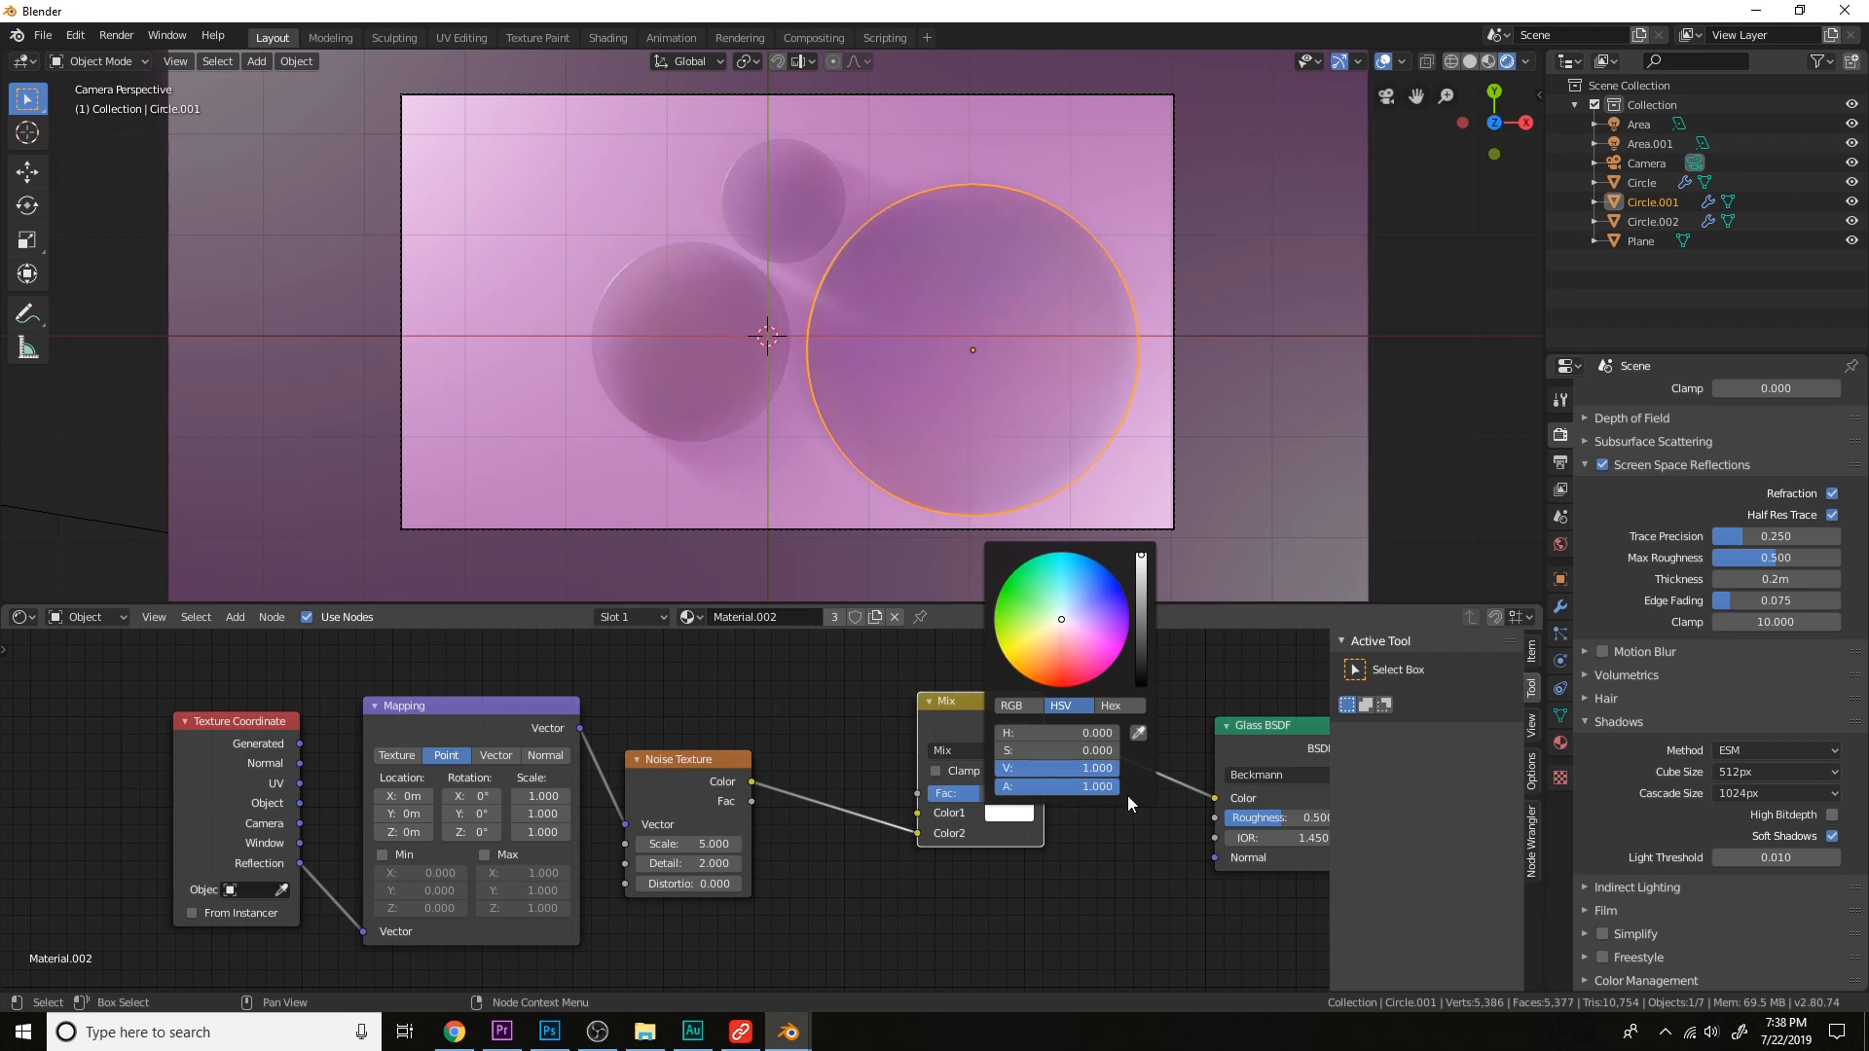
Set the Mix node's blend type to Color and its factor to 1.000.
middle_click_drag(1214, 888, 1127, 887)
scroll(1080, 837, "up", 3)
left_click(981, 734)
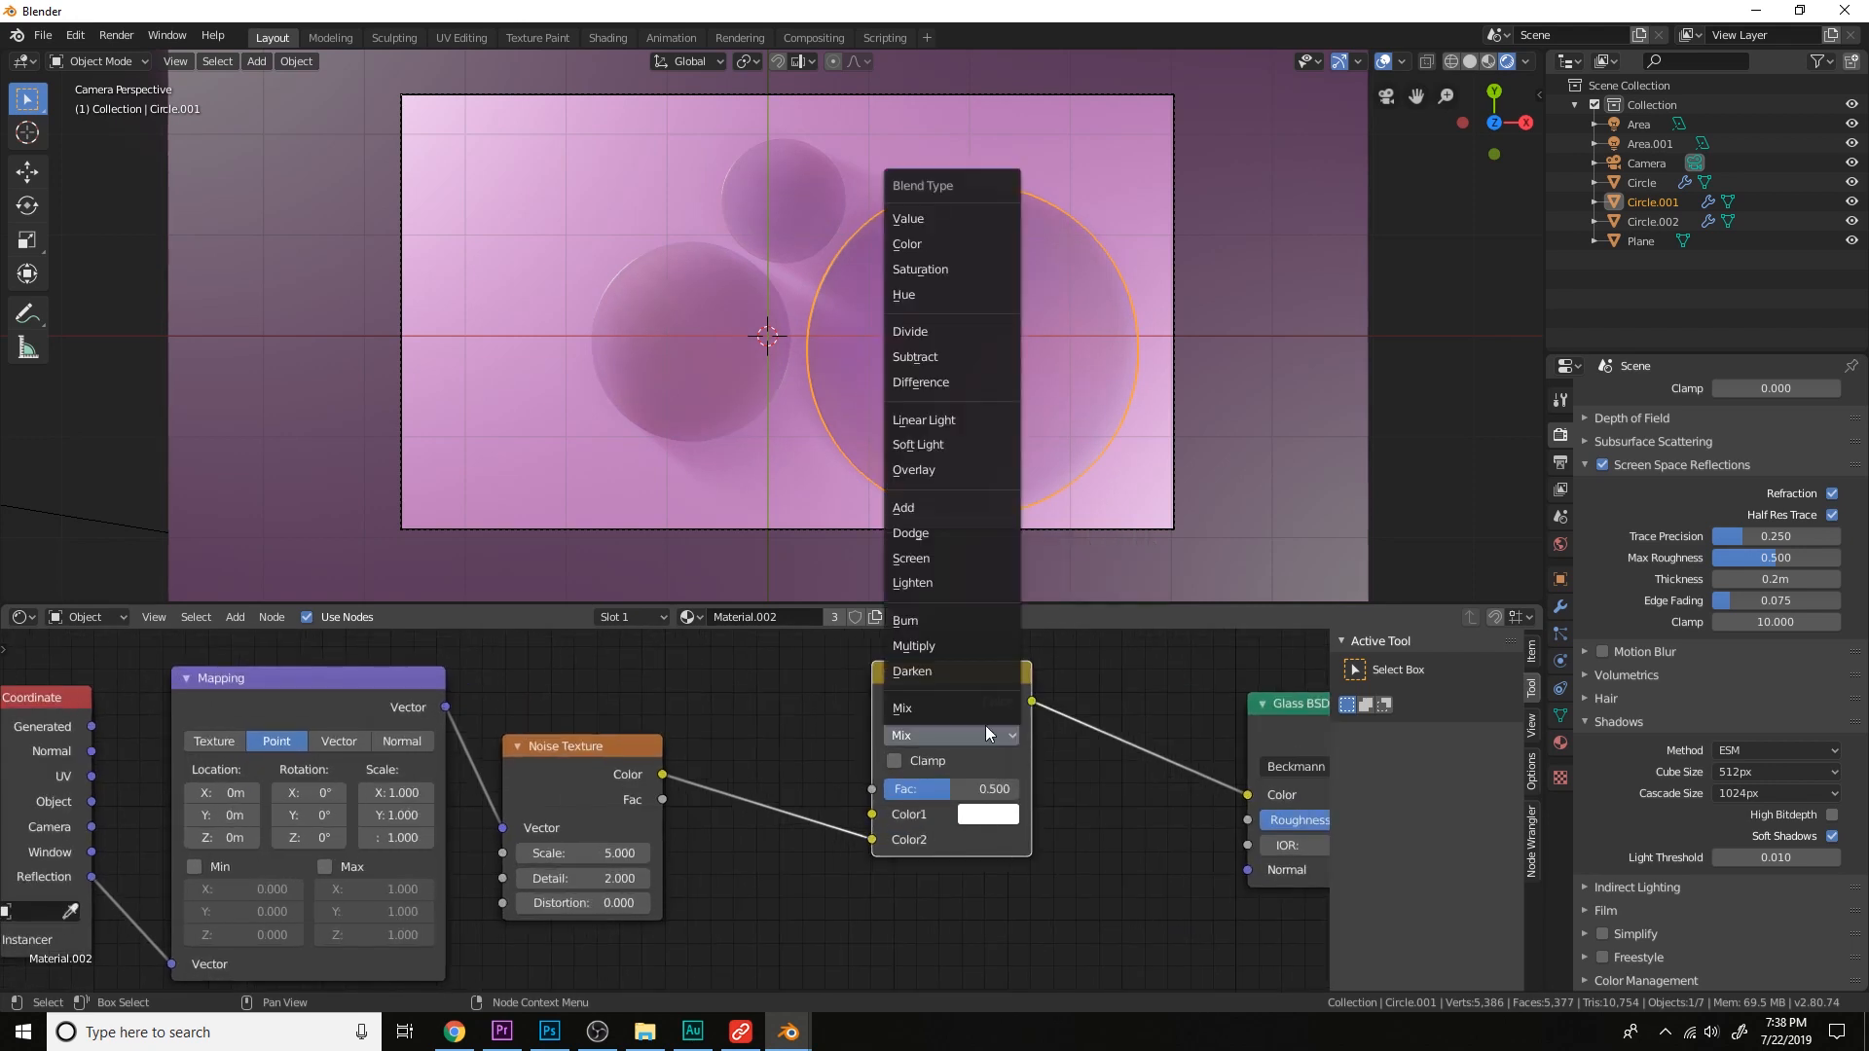
left_click(954, 734)
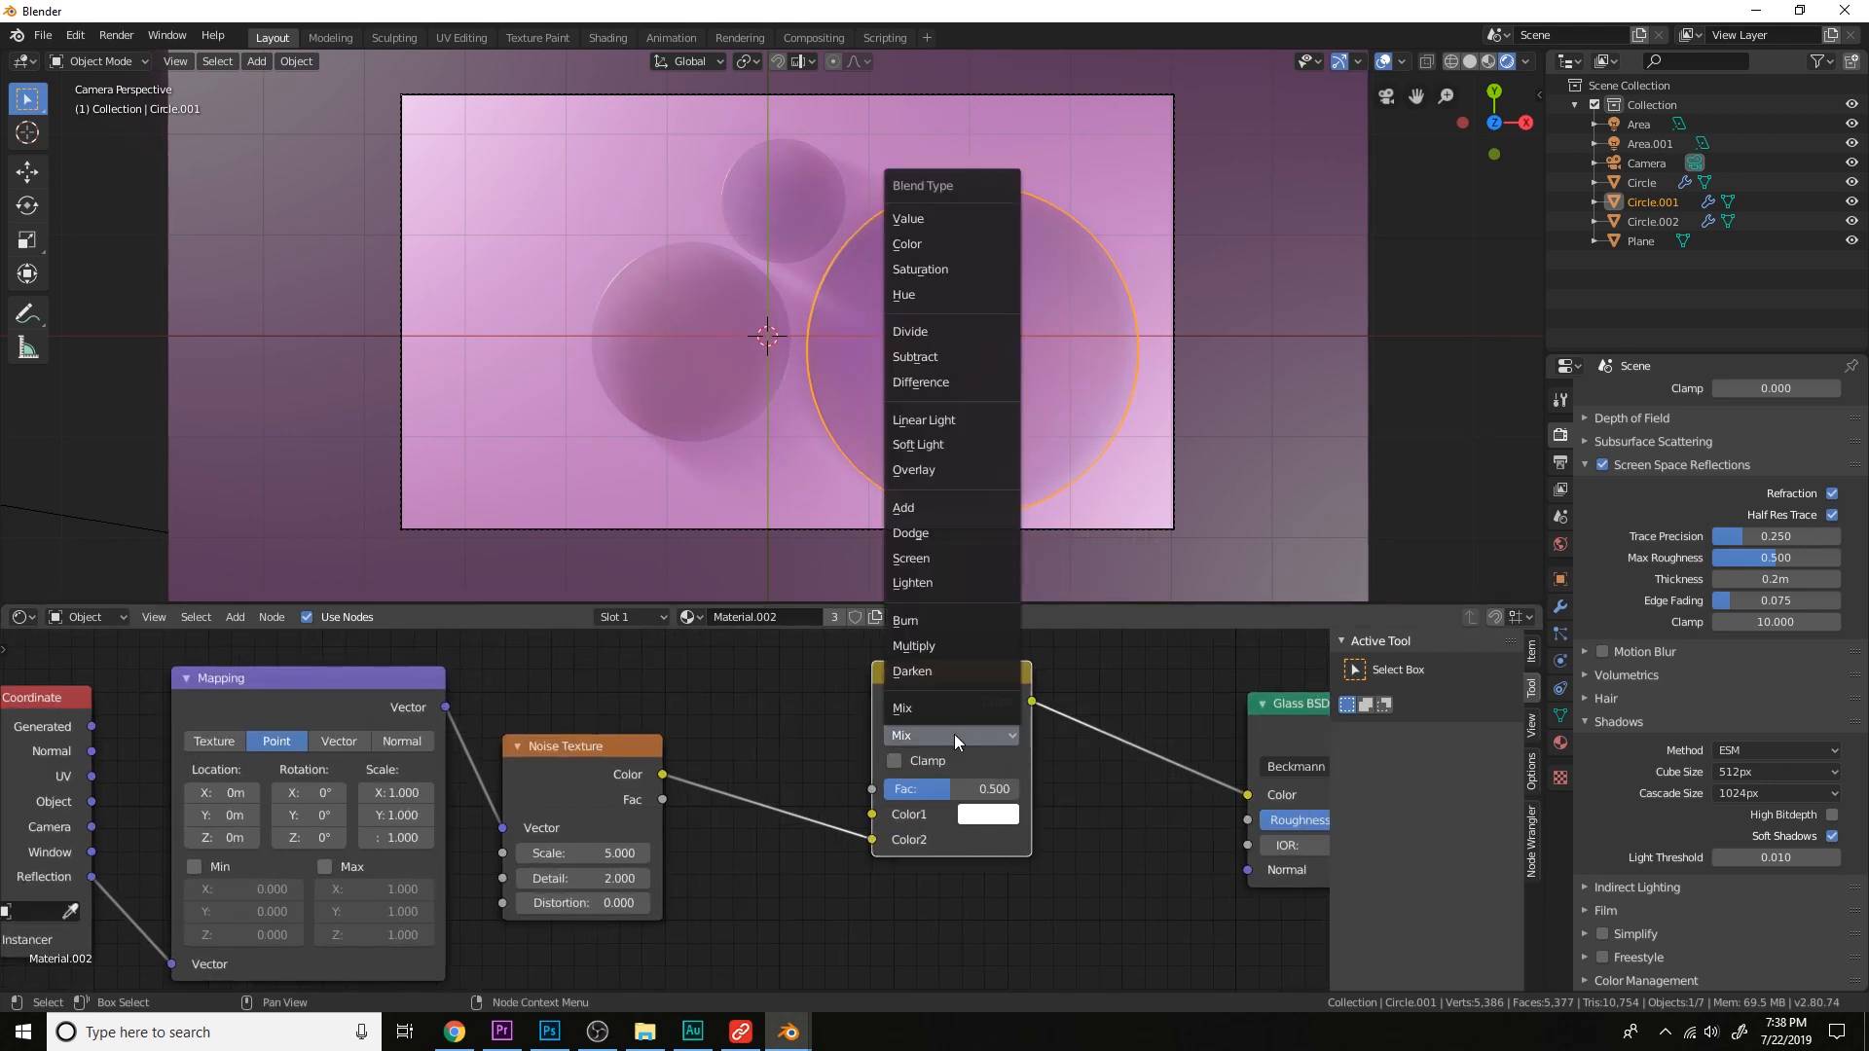
left_click(985, 246)
scroll(990, 450, "down", 1)
left_click_drag(960, 787, 1018, 787)
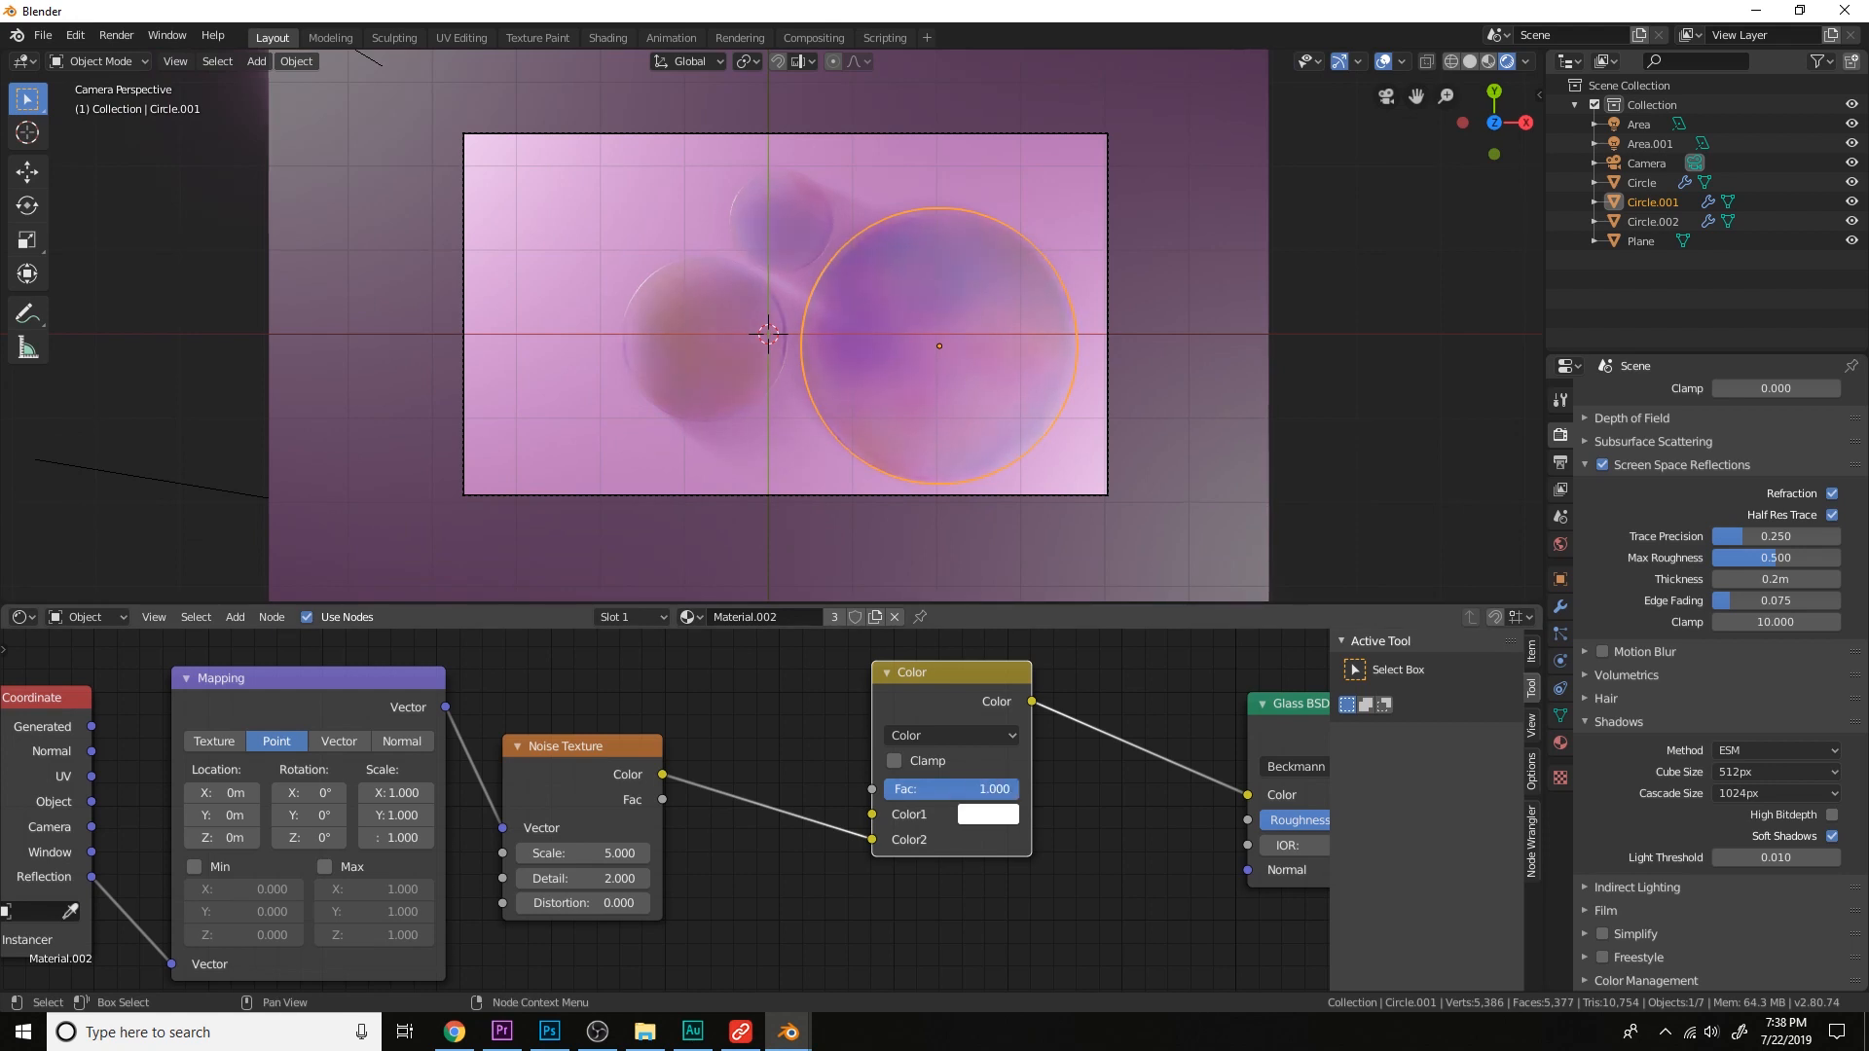
Set the Noise Texture scale to 3.400.
middle_click_drag(809, 815, 1056, 768)
scroll(1042, 771, "up", 1)
left_click_drag(836, 811, 771, 811)
scroll(835, 811, "down", 3)
middle_click_drag(1051, 716, 778, 731)
scroll(949, 374, "down", 1)
Deselect everything and examine the tinted glass discs in the camera view and from an angle.
key("alt+a")
scroll(948, 371, "down", 4)
scroll(948, 376, "up", 4)
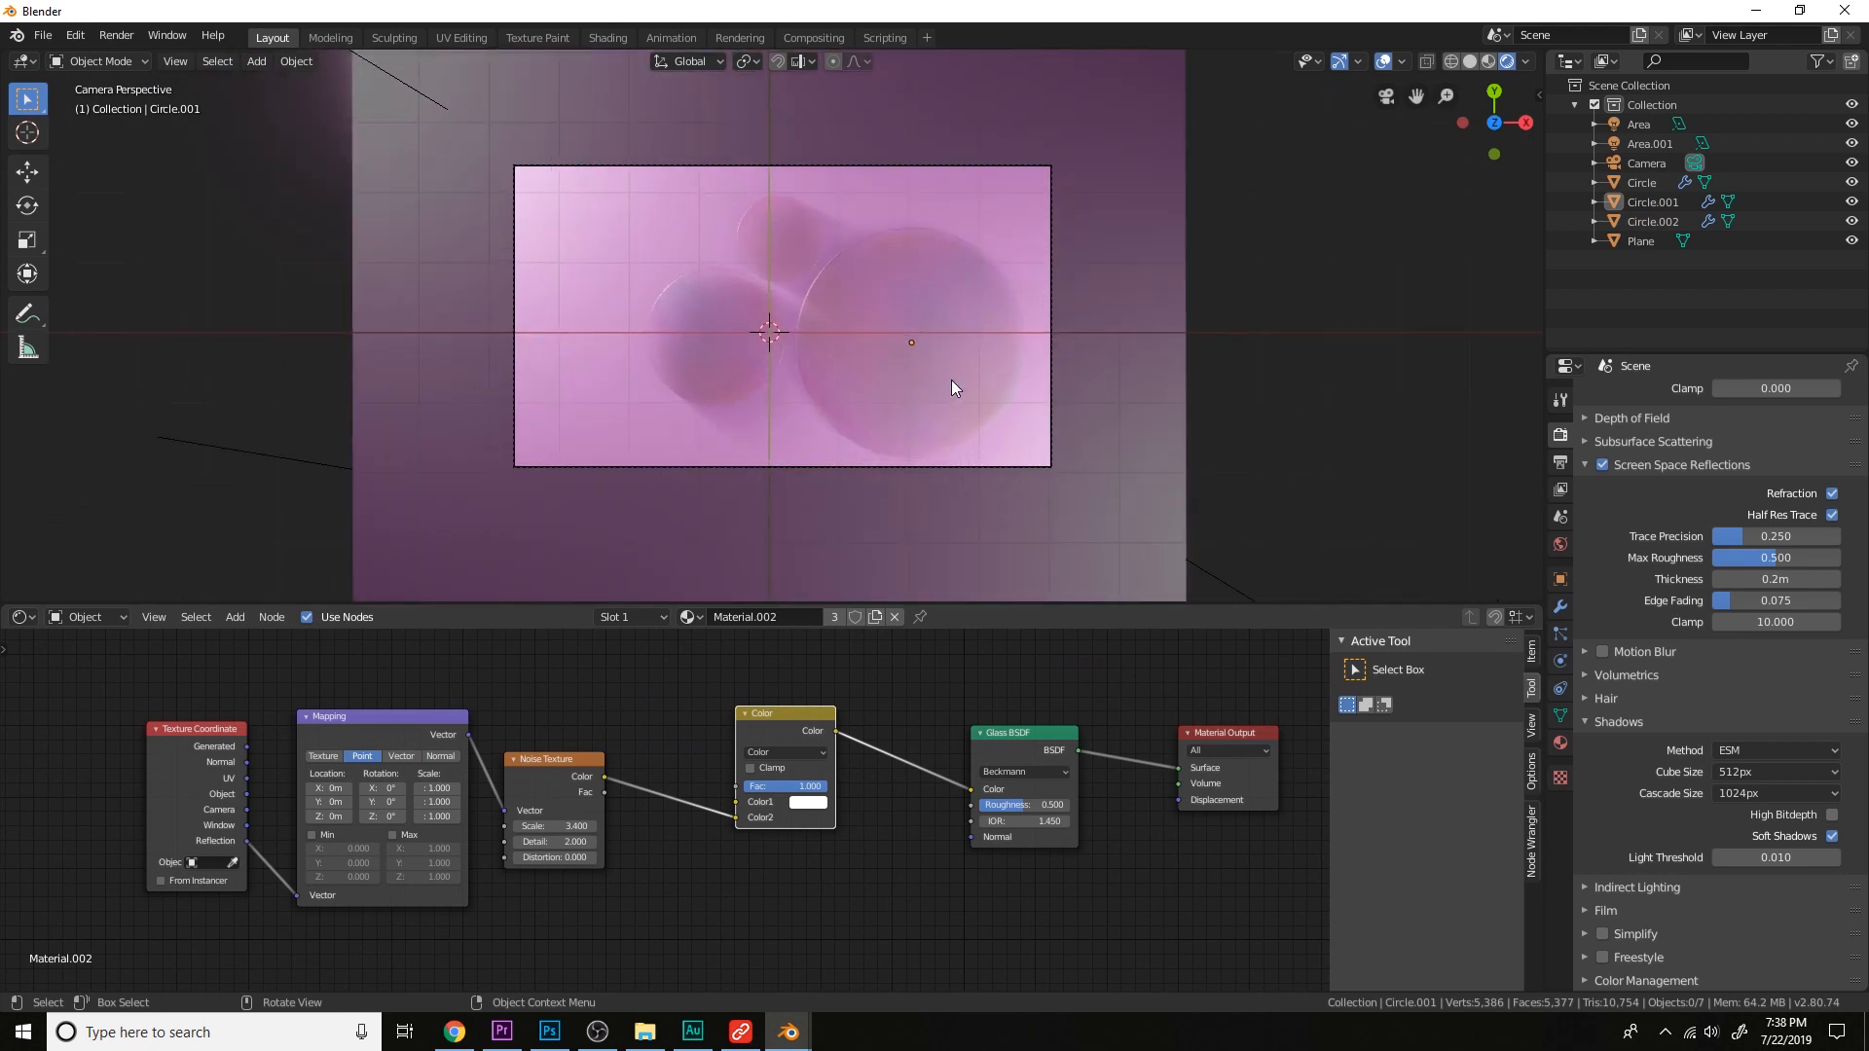
scroll(951, 379, "up", 2)
scroll(951, 380, "down", 2)
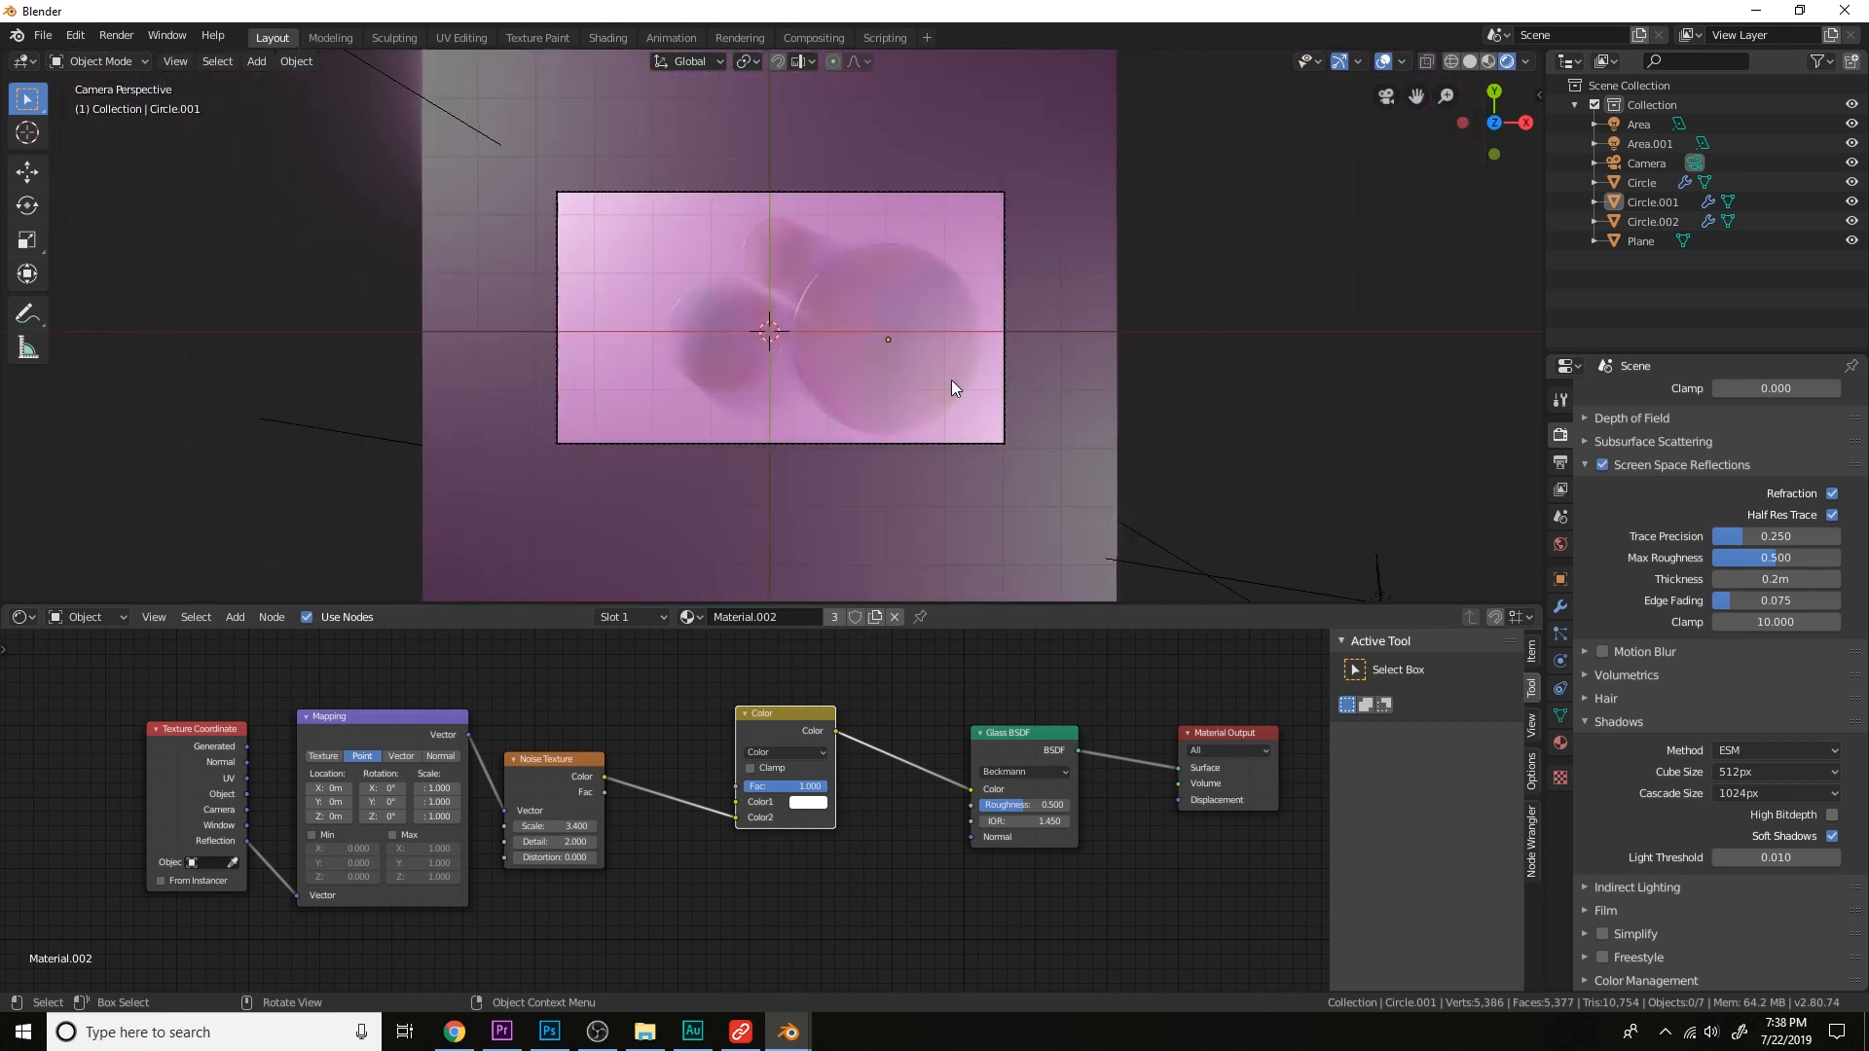
scroll(953, 380, "up", 1)
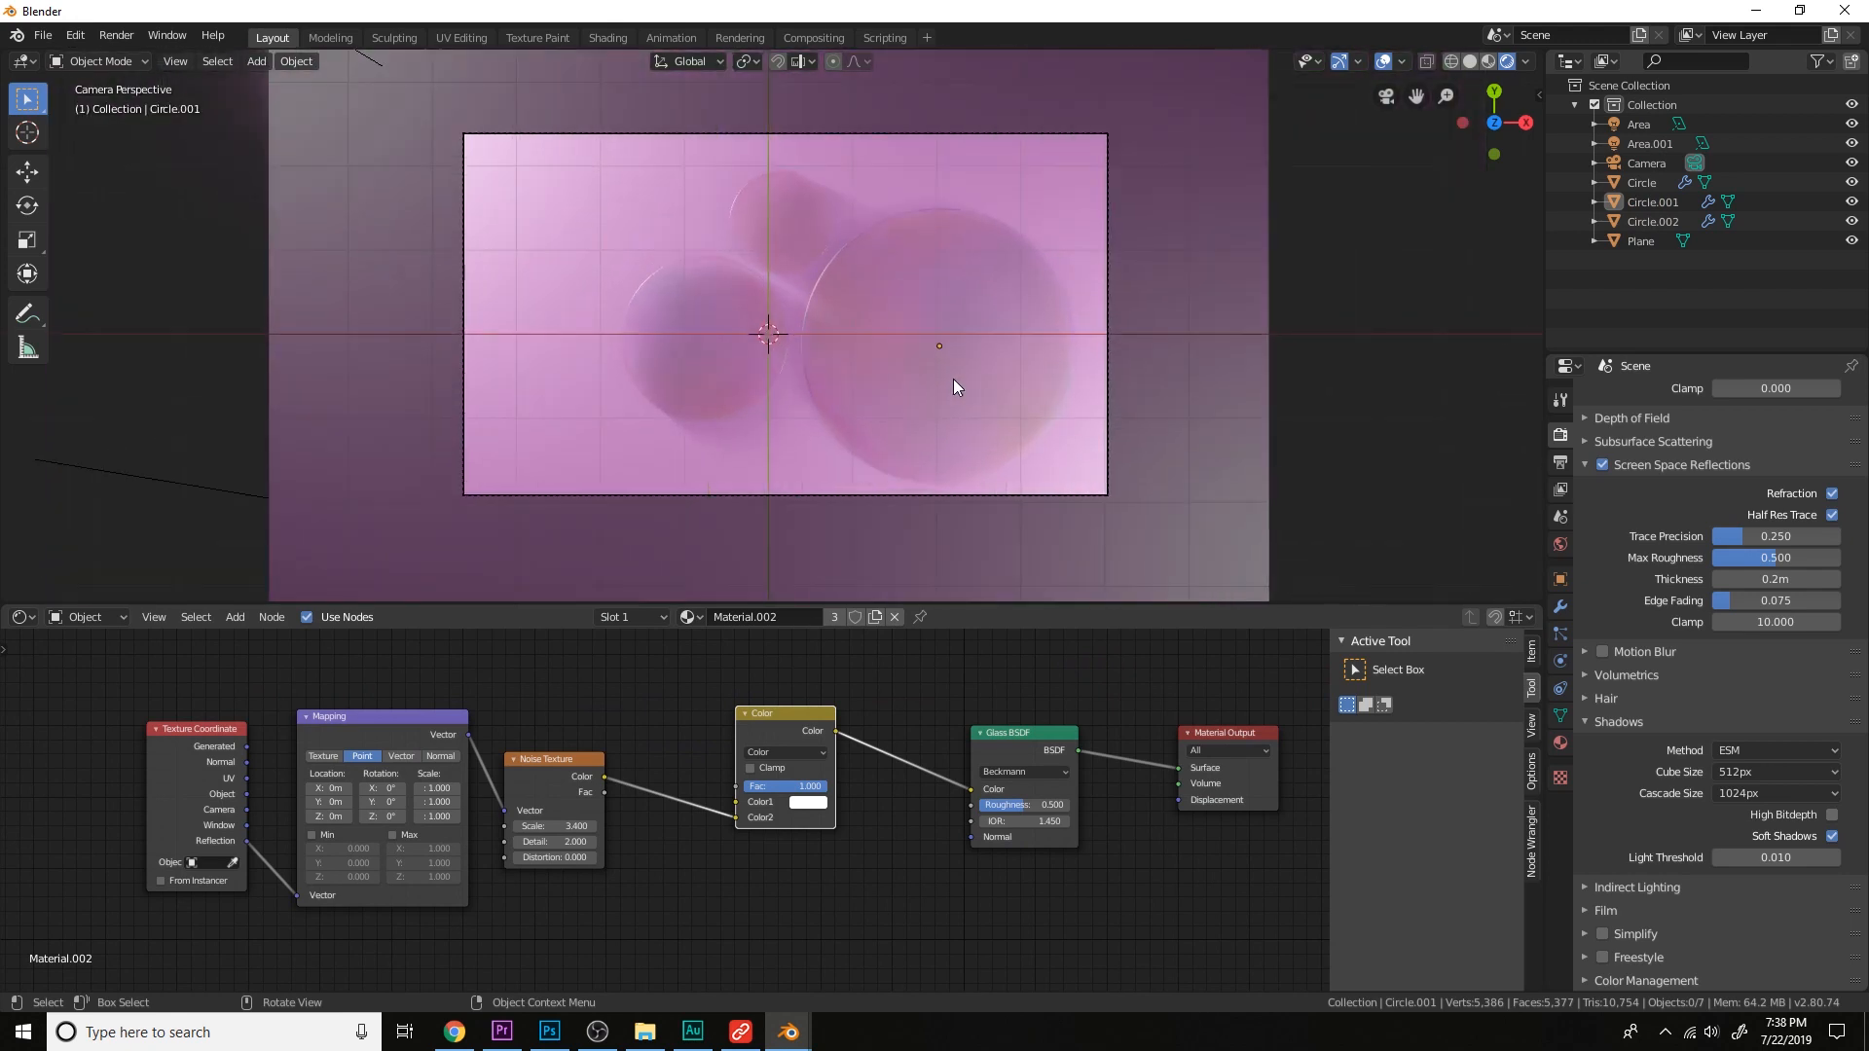
scroll(954, 386, "up", 1)
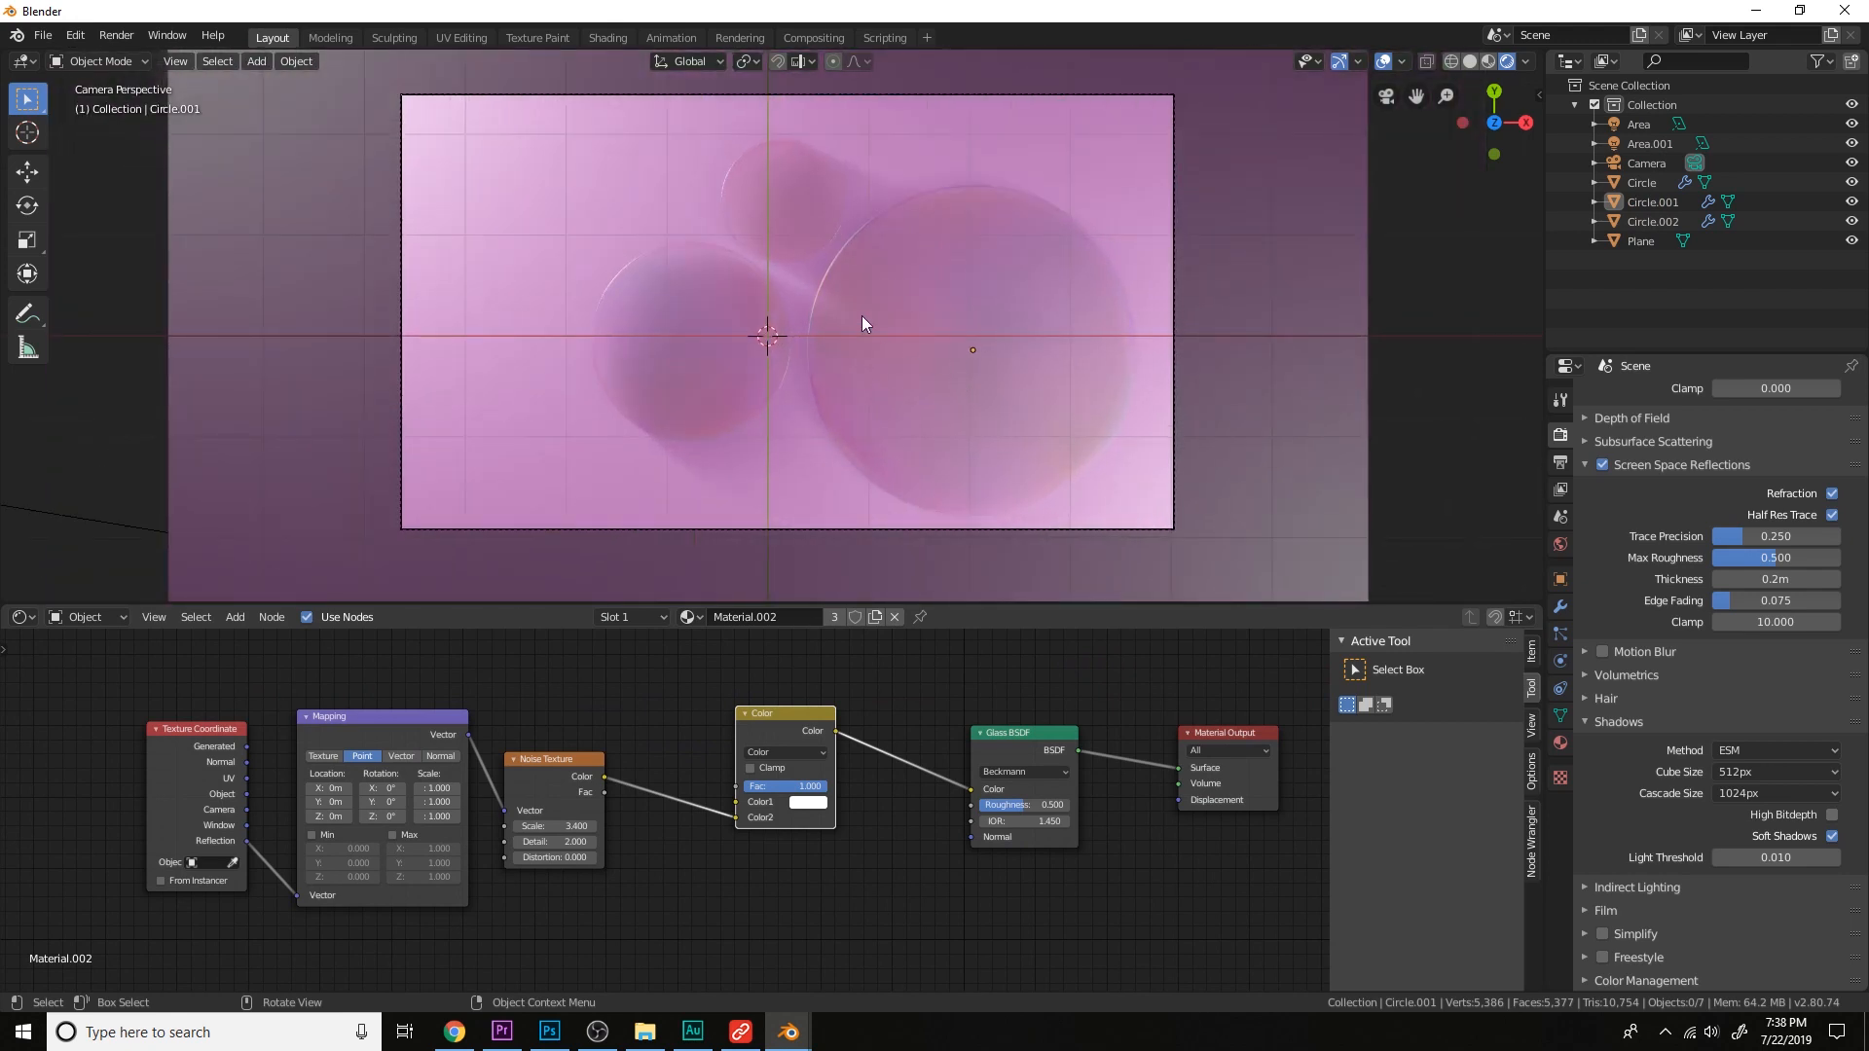
scroll(862, 276, "down", 3)
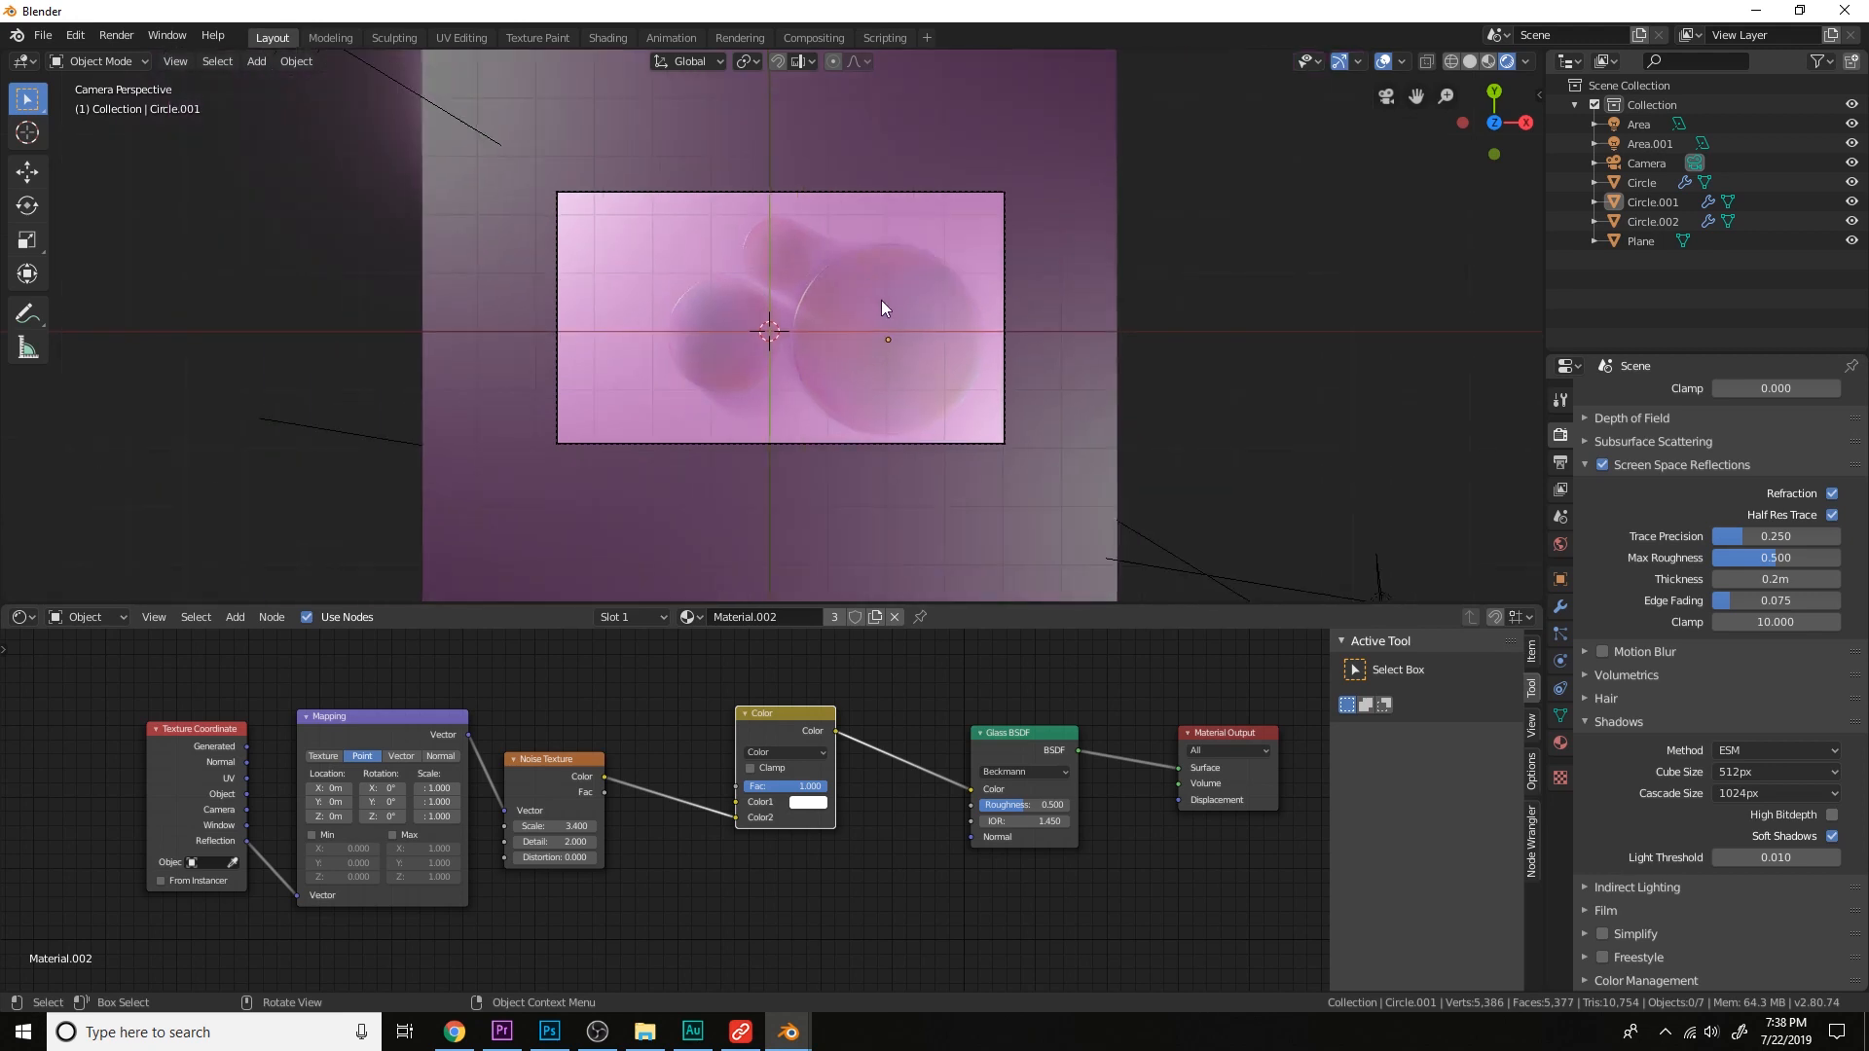
middle_click_drag(885, 323, 841, 376)
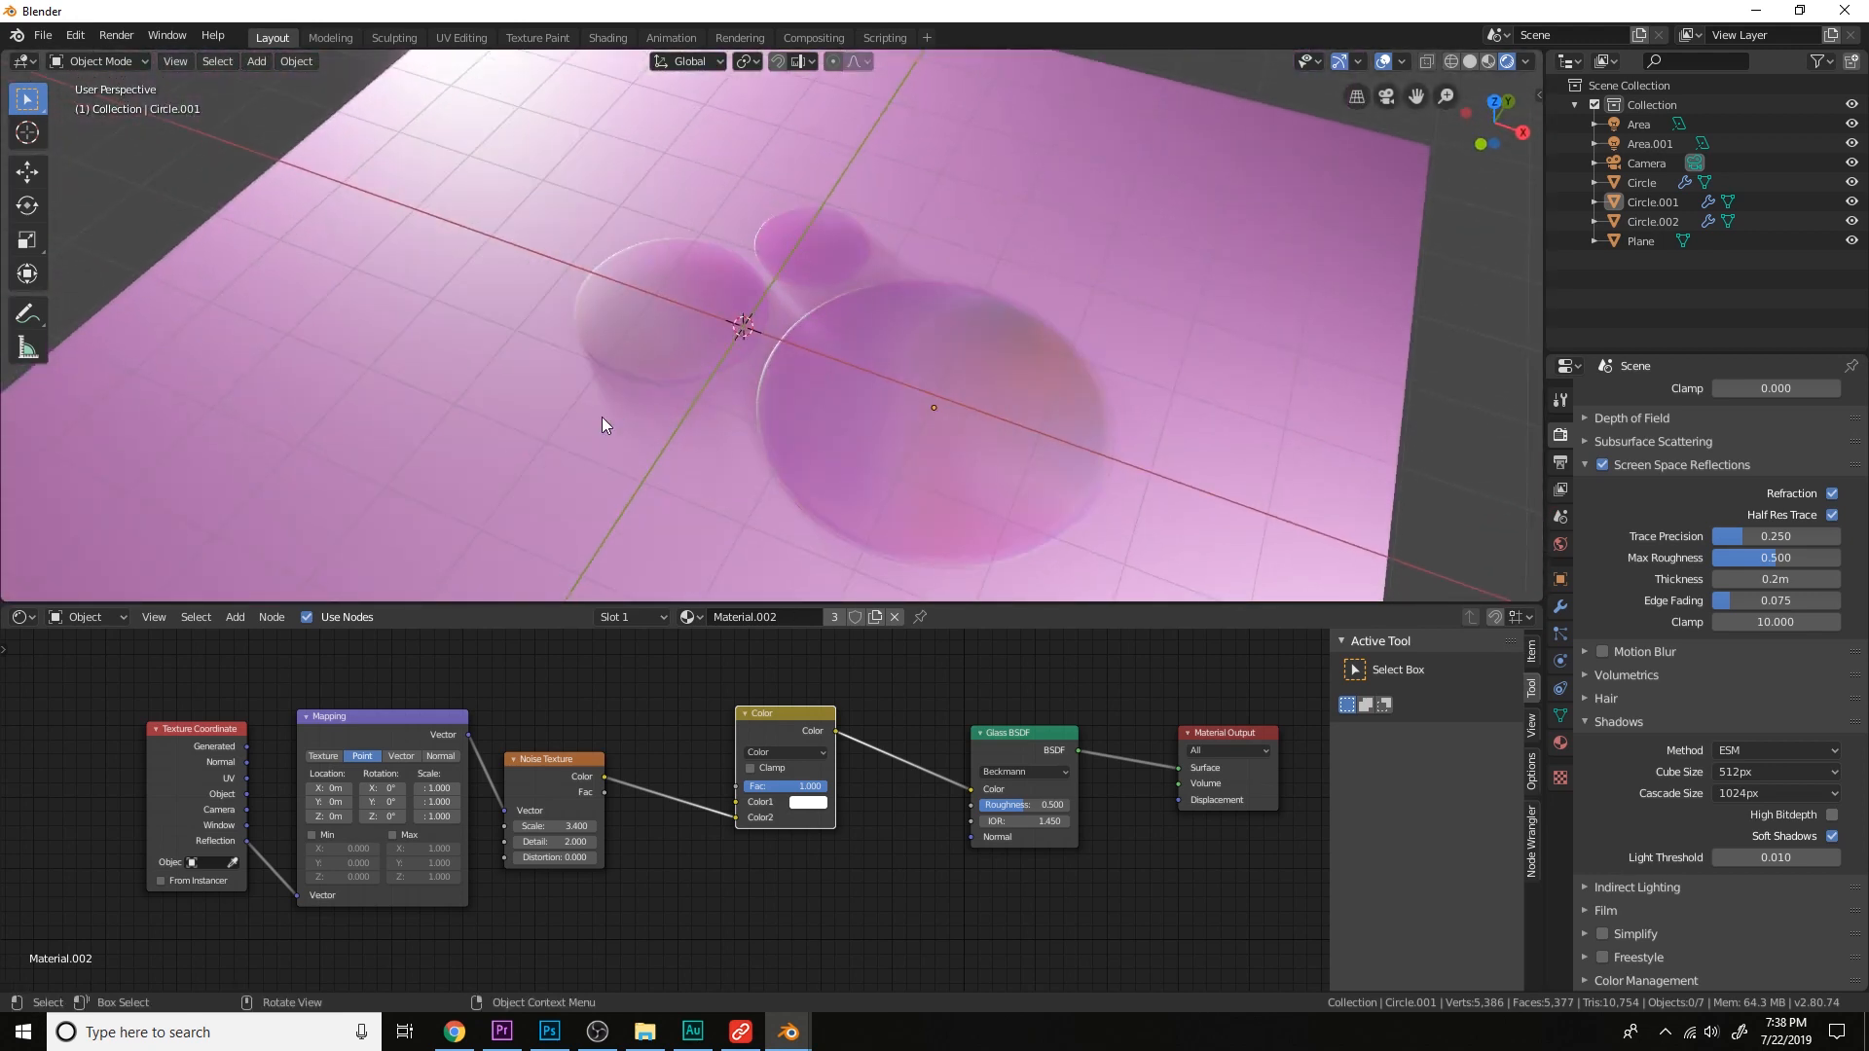
Add a Bezier curve at the scene's center.
key("shift+a")
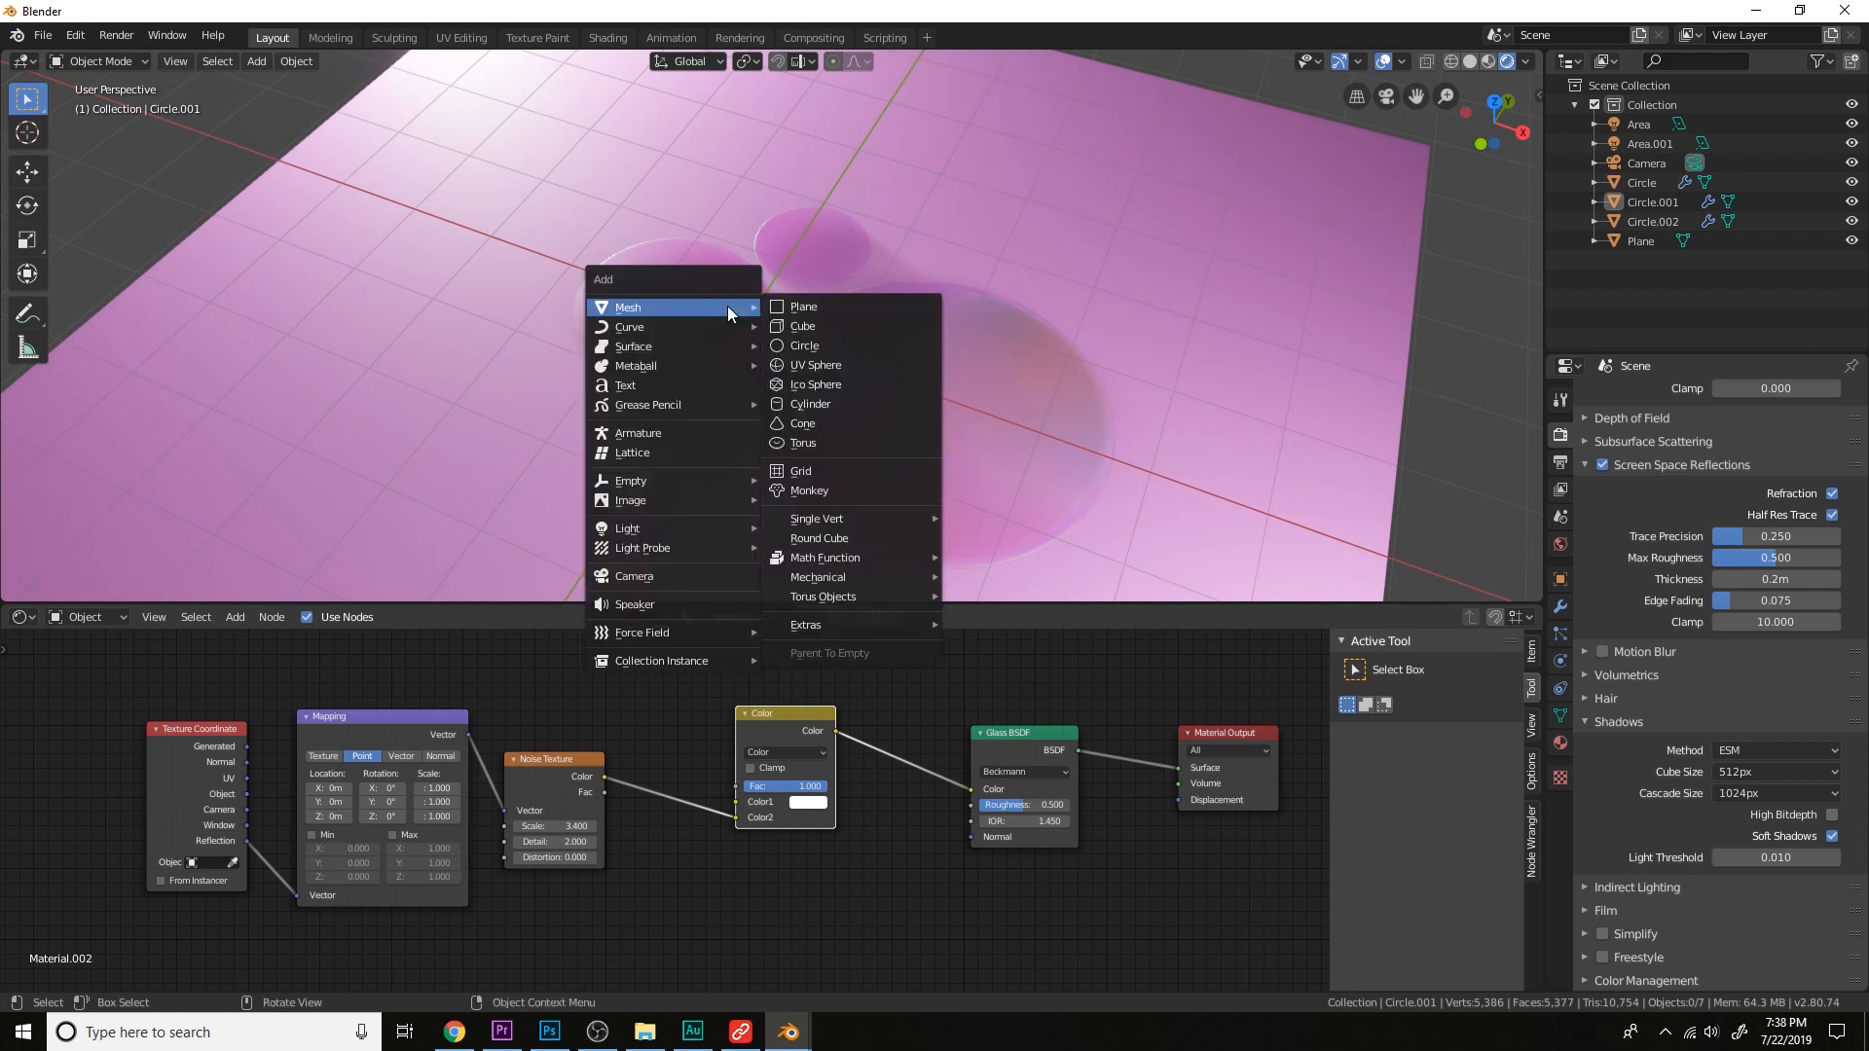
mouse_move(716, 325)
left_click(809, 321)
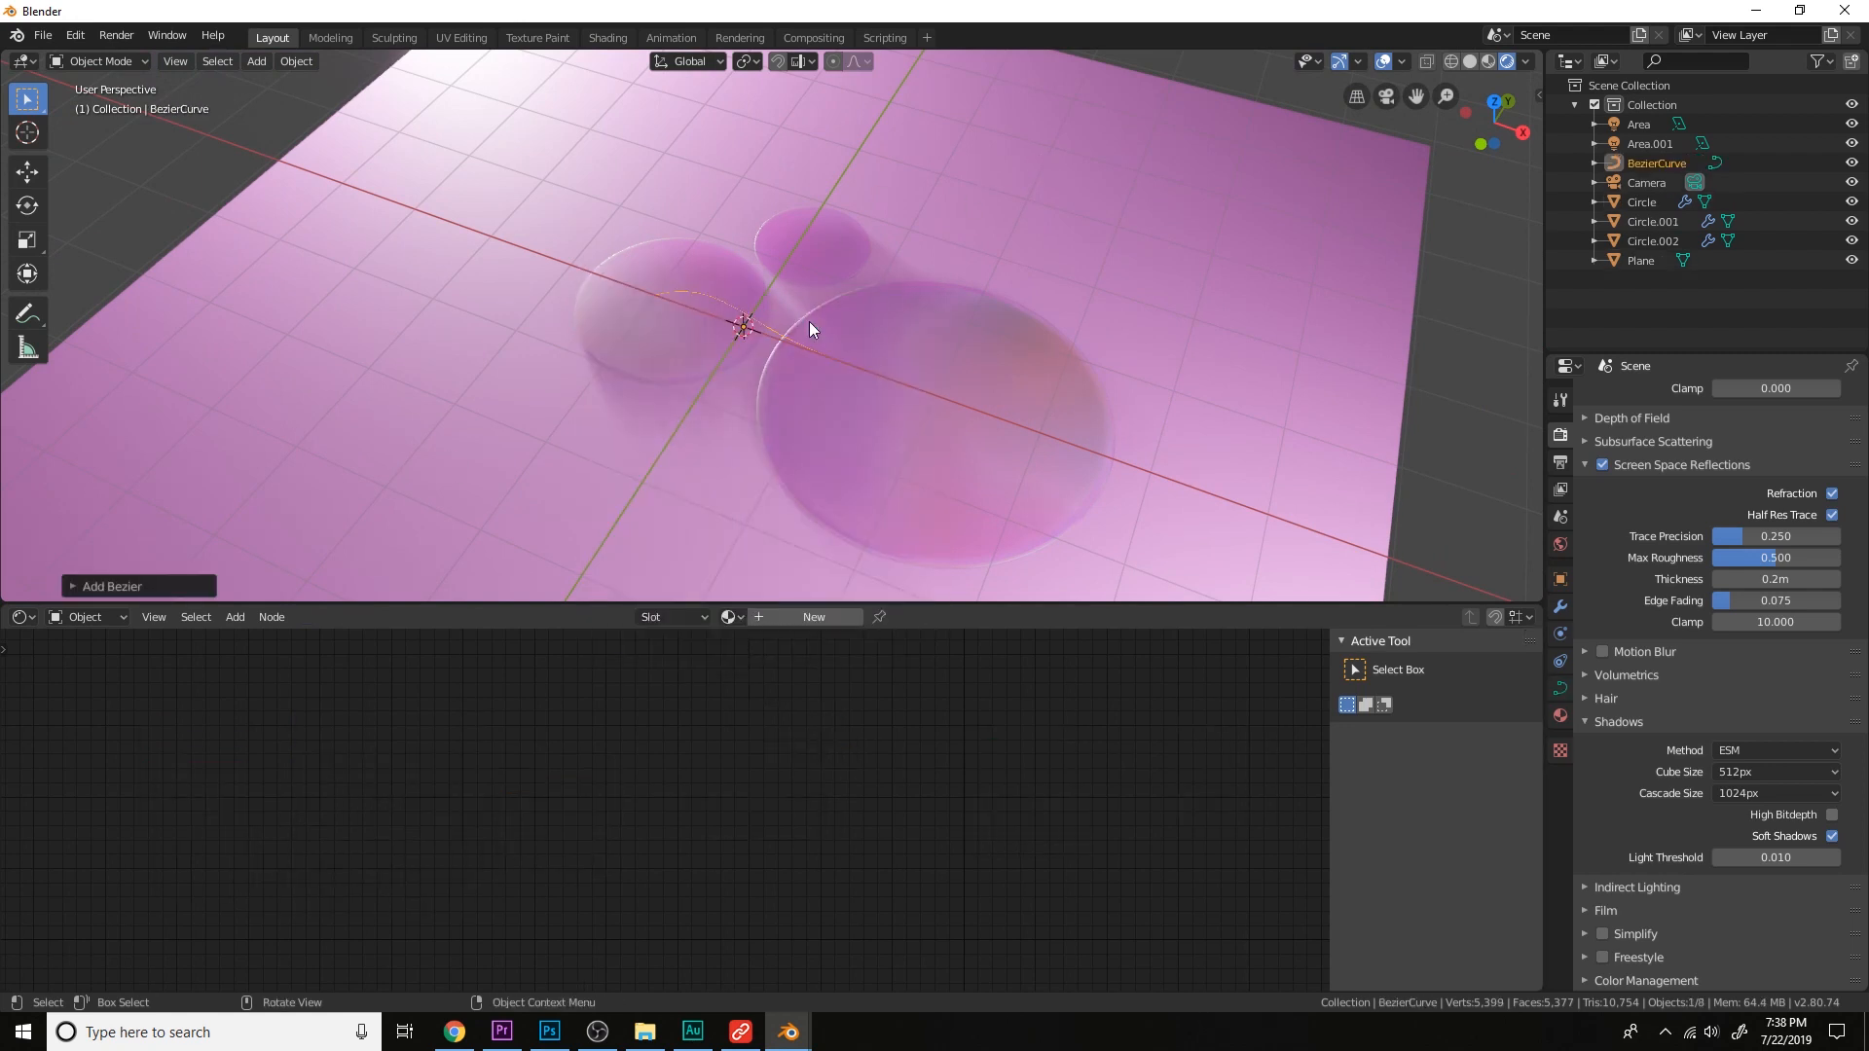
key("KP_7")
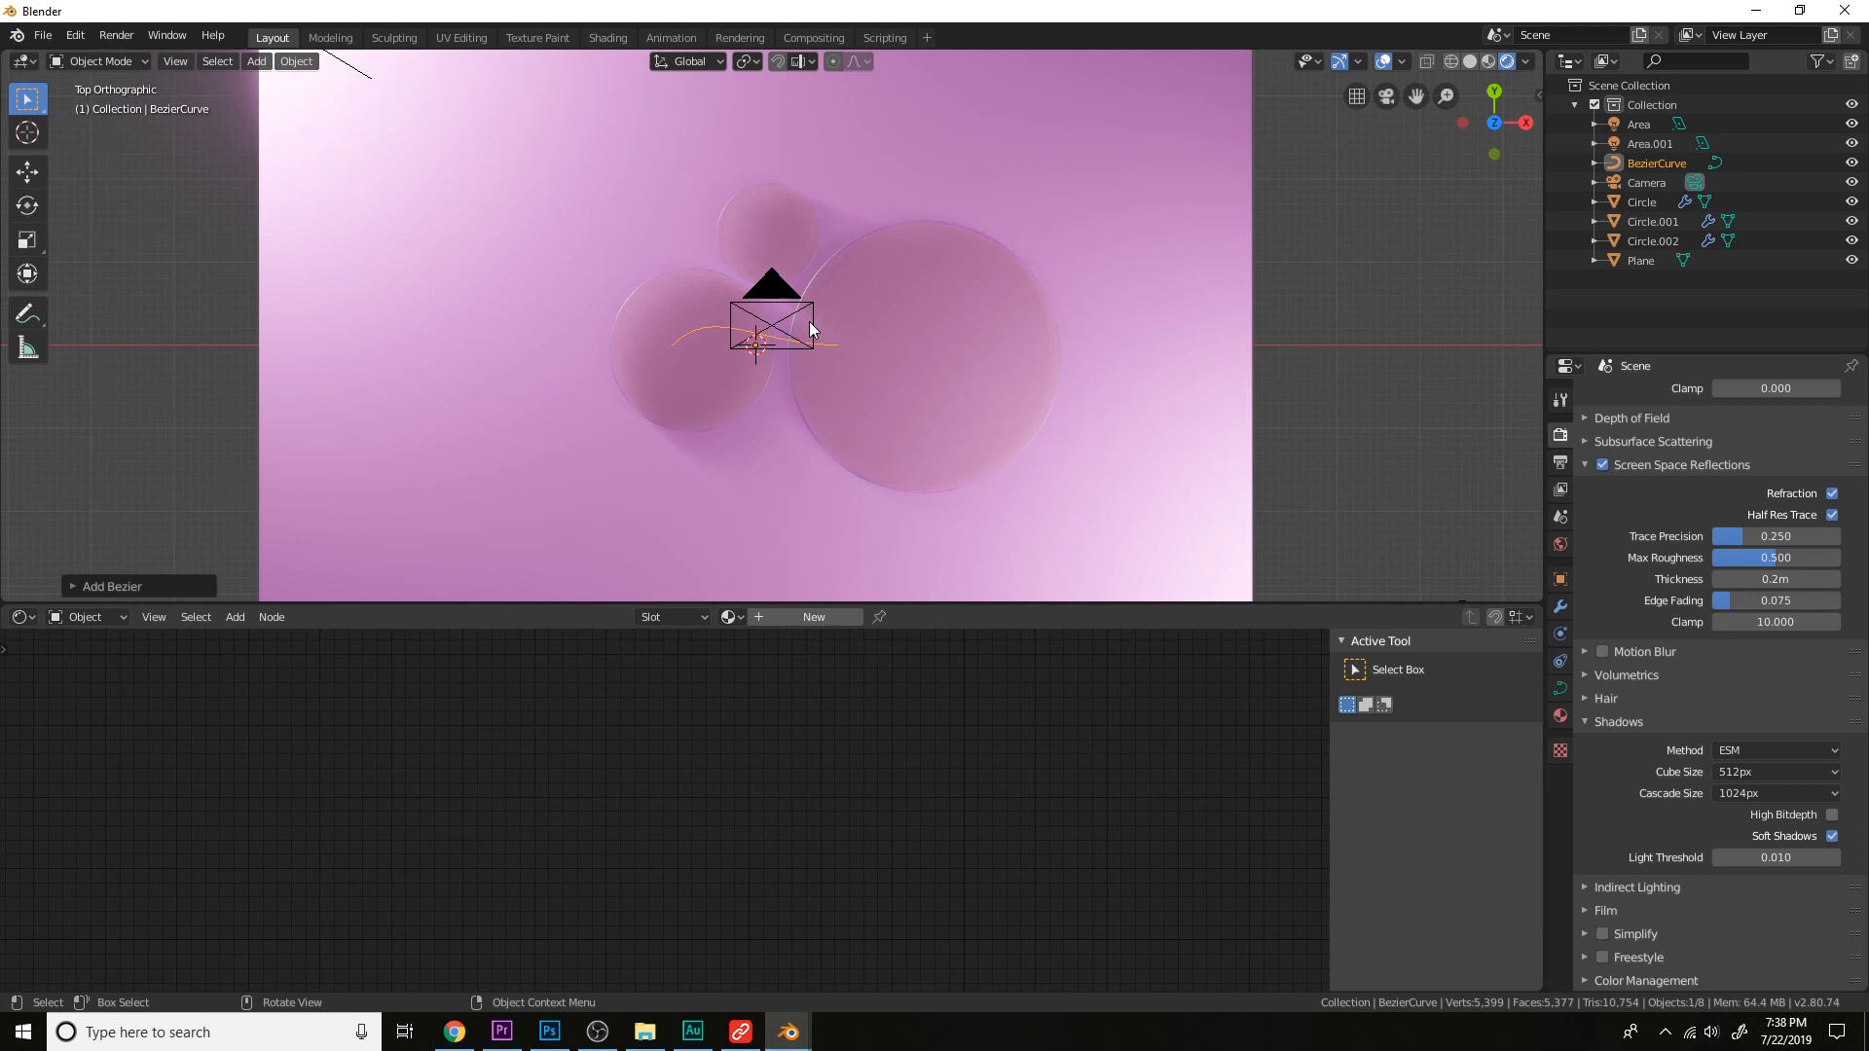
Scale up the Bezier curve and rotate it so it runs diagonally across the camera frame, and enter Edit Mode.
key("KP_0")
key("s")
left_click(1055, 362)
key("r")
left_click(945, 127)
key("Tab")
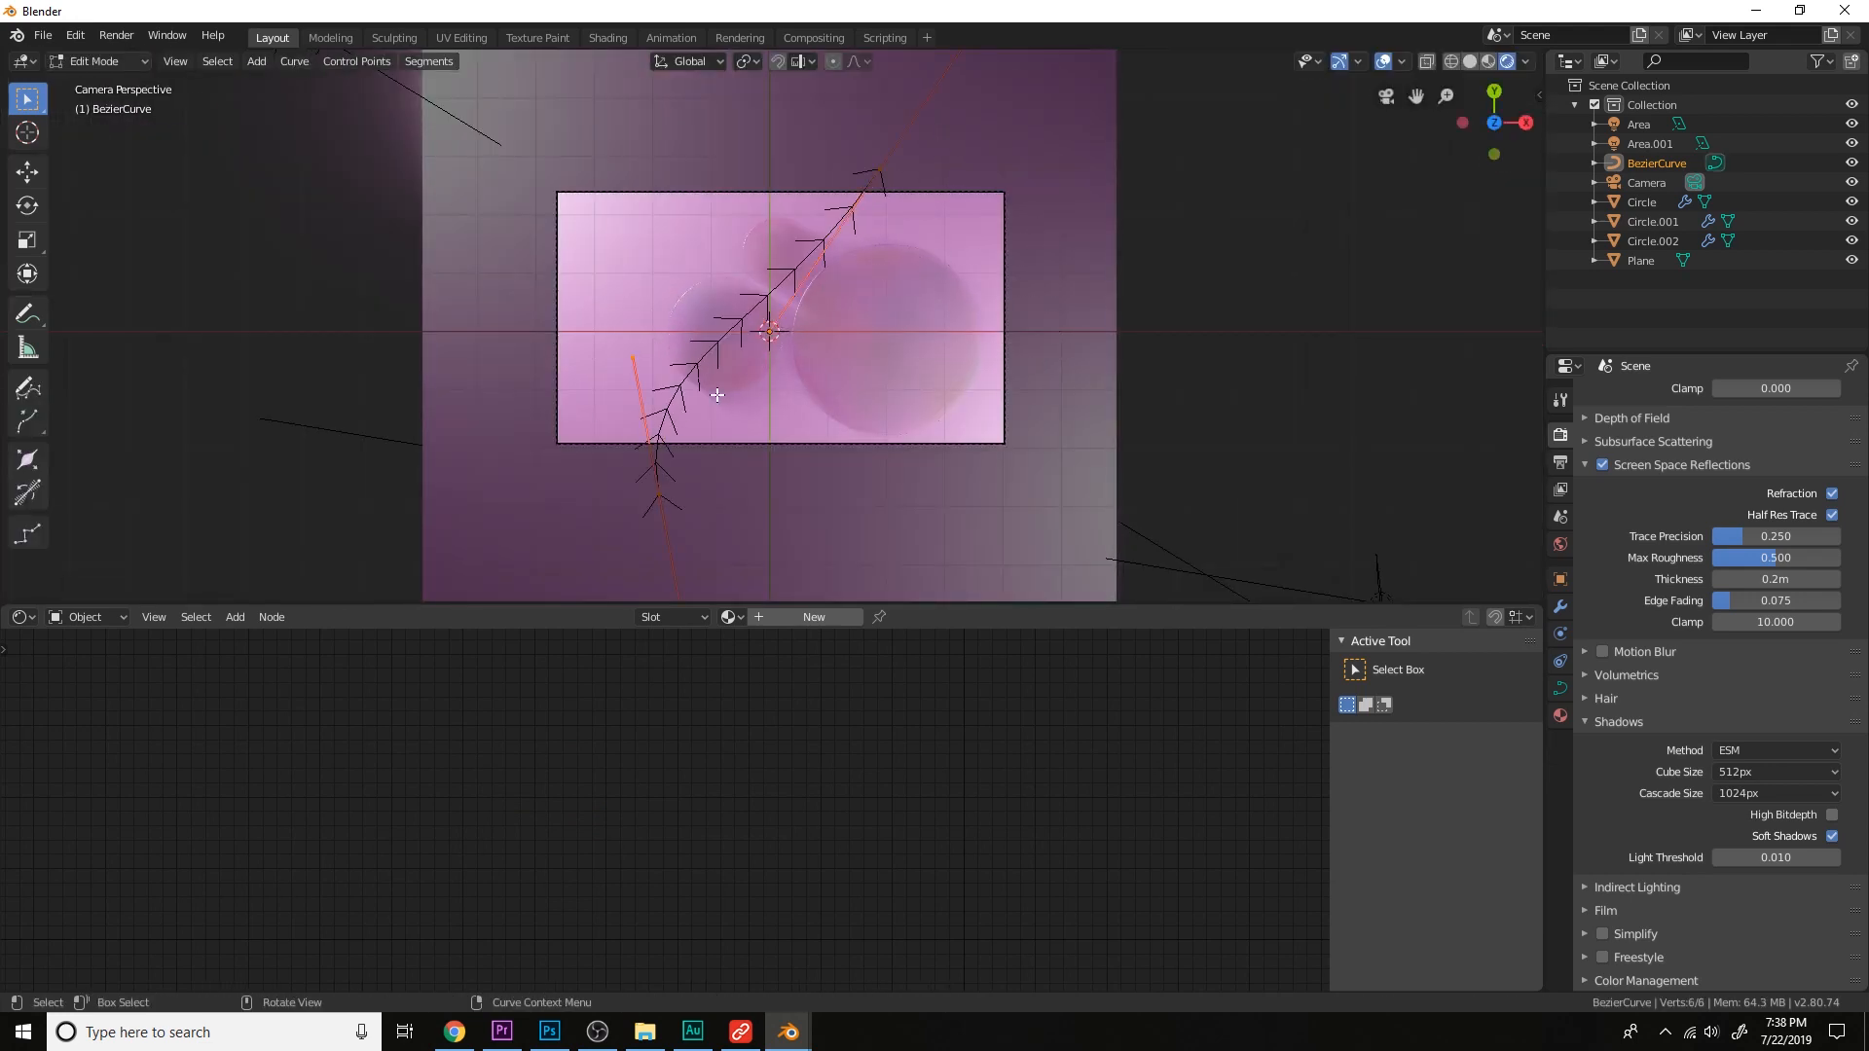
Reshape the Bezier curve into a smooth diagonal S across the camera frame by moving its control points, and return to Object Mode.
left_click(633, 373)
key("g")
left_click(820, 422)
left_click(770, 339)
left_click_drag(769, 336, 881, 201)
left_click(732, 269)
key("Tab")
Give the Bezier curve a bevel depth of 0.04 m and raise its preview resolution U to 17.
left_click(1561, 689)
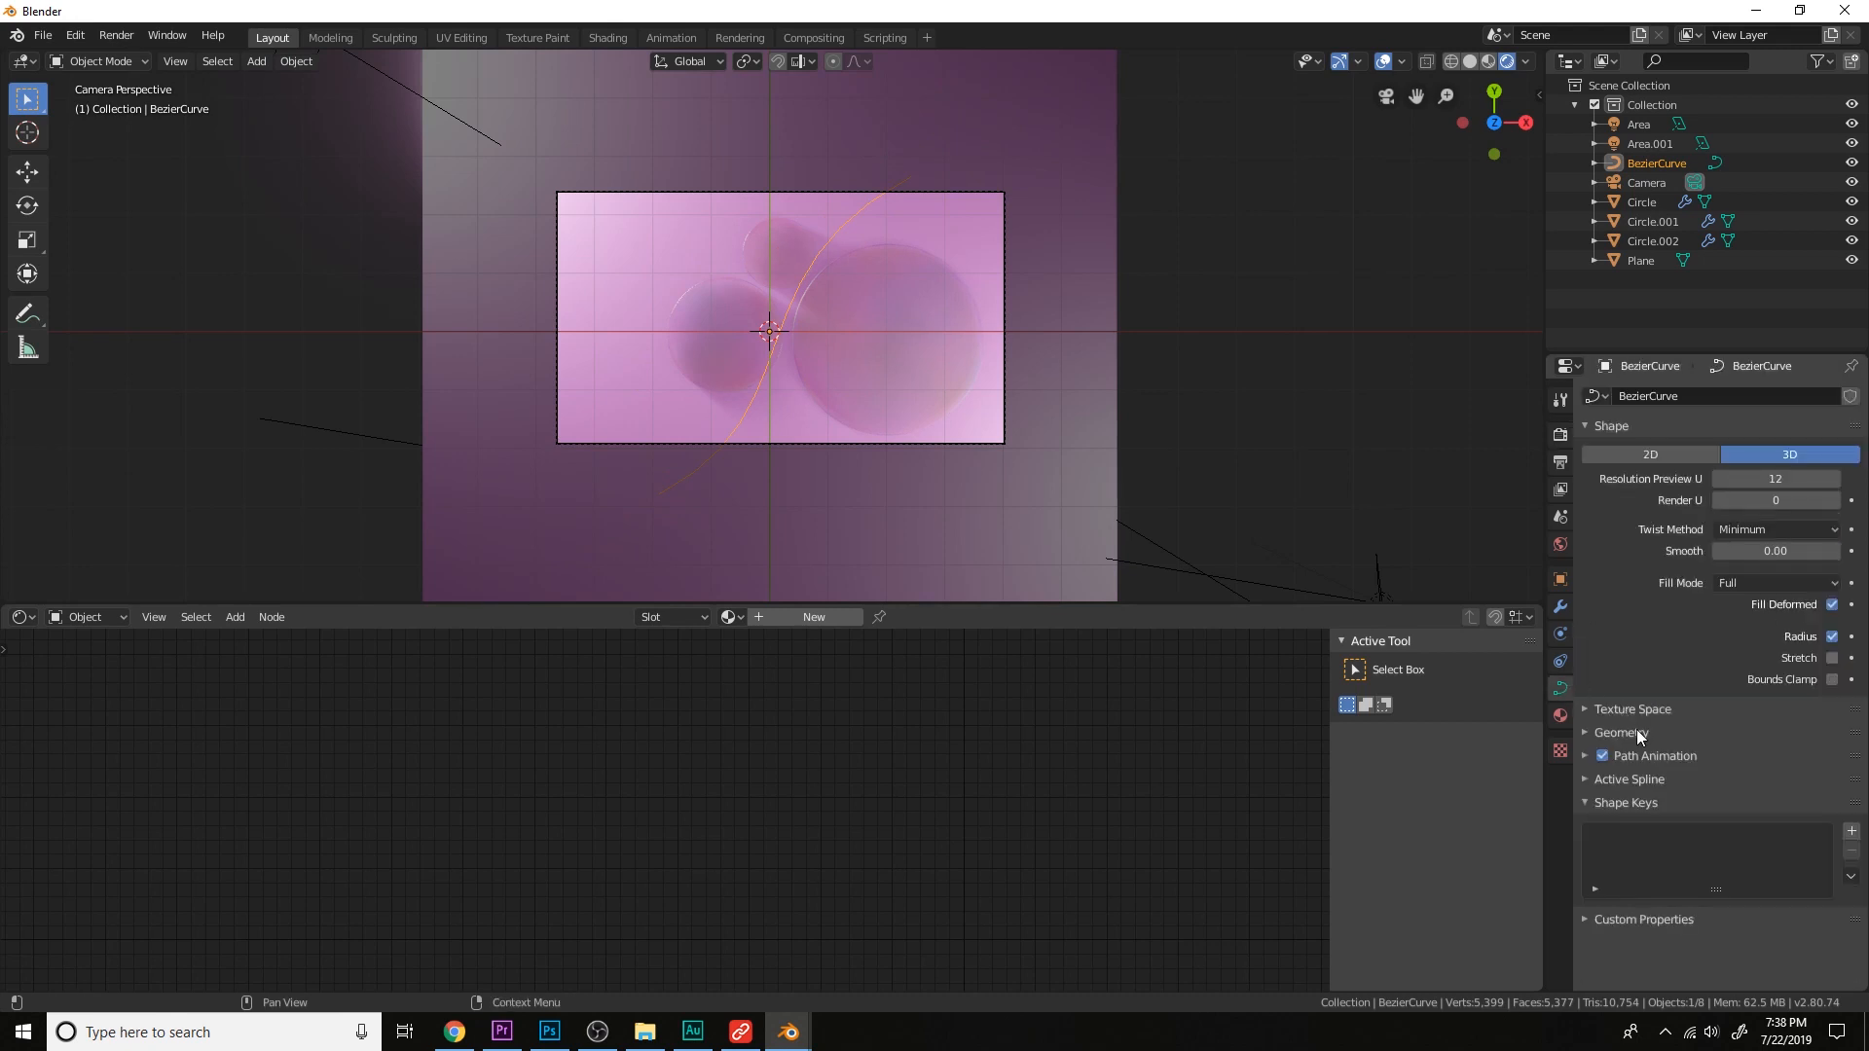
left_click(1638, 732)
scroll(1710, 716, "down", 4)
mouse_move(1747, 728)
left_mouse_down()
mouse_move(1782, 728)
mouse_move(1748, 718)
left_mouse_up()
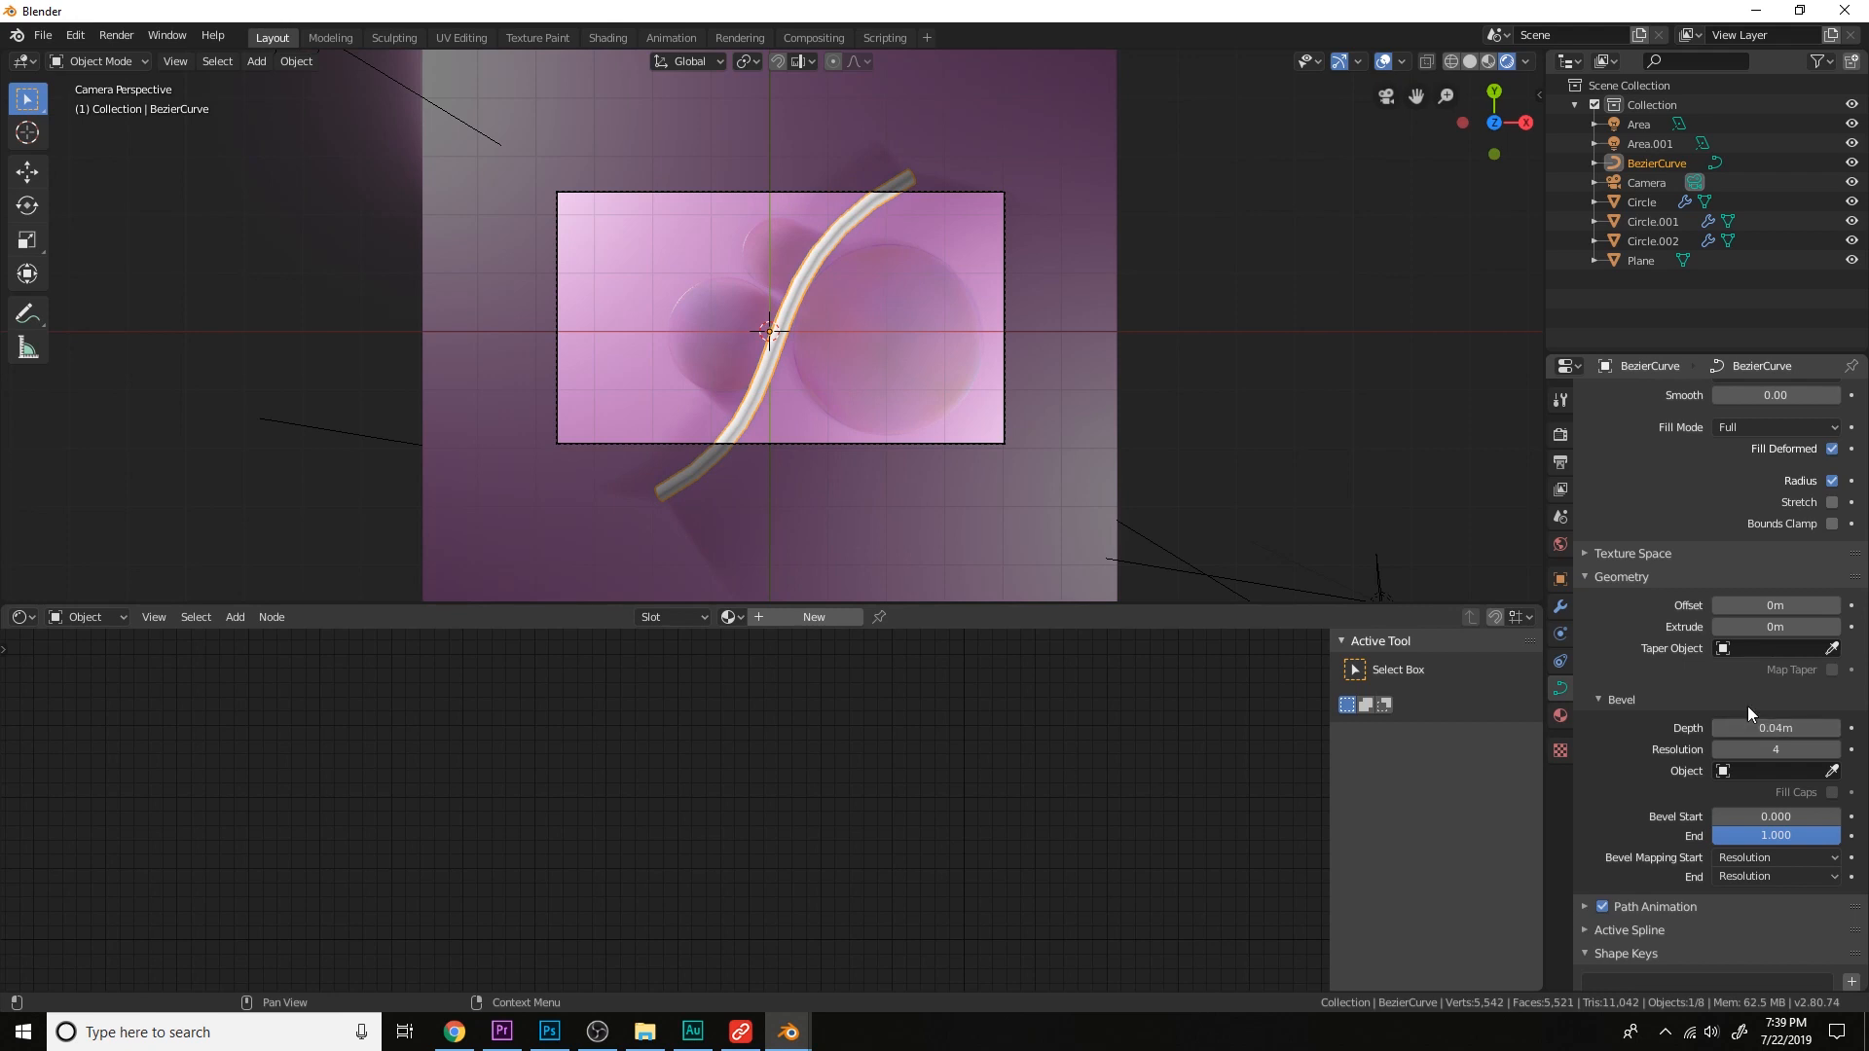
scroll(1742, 696, "up", 4)
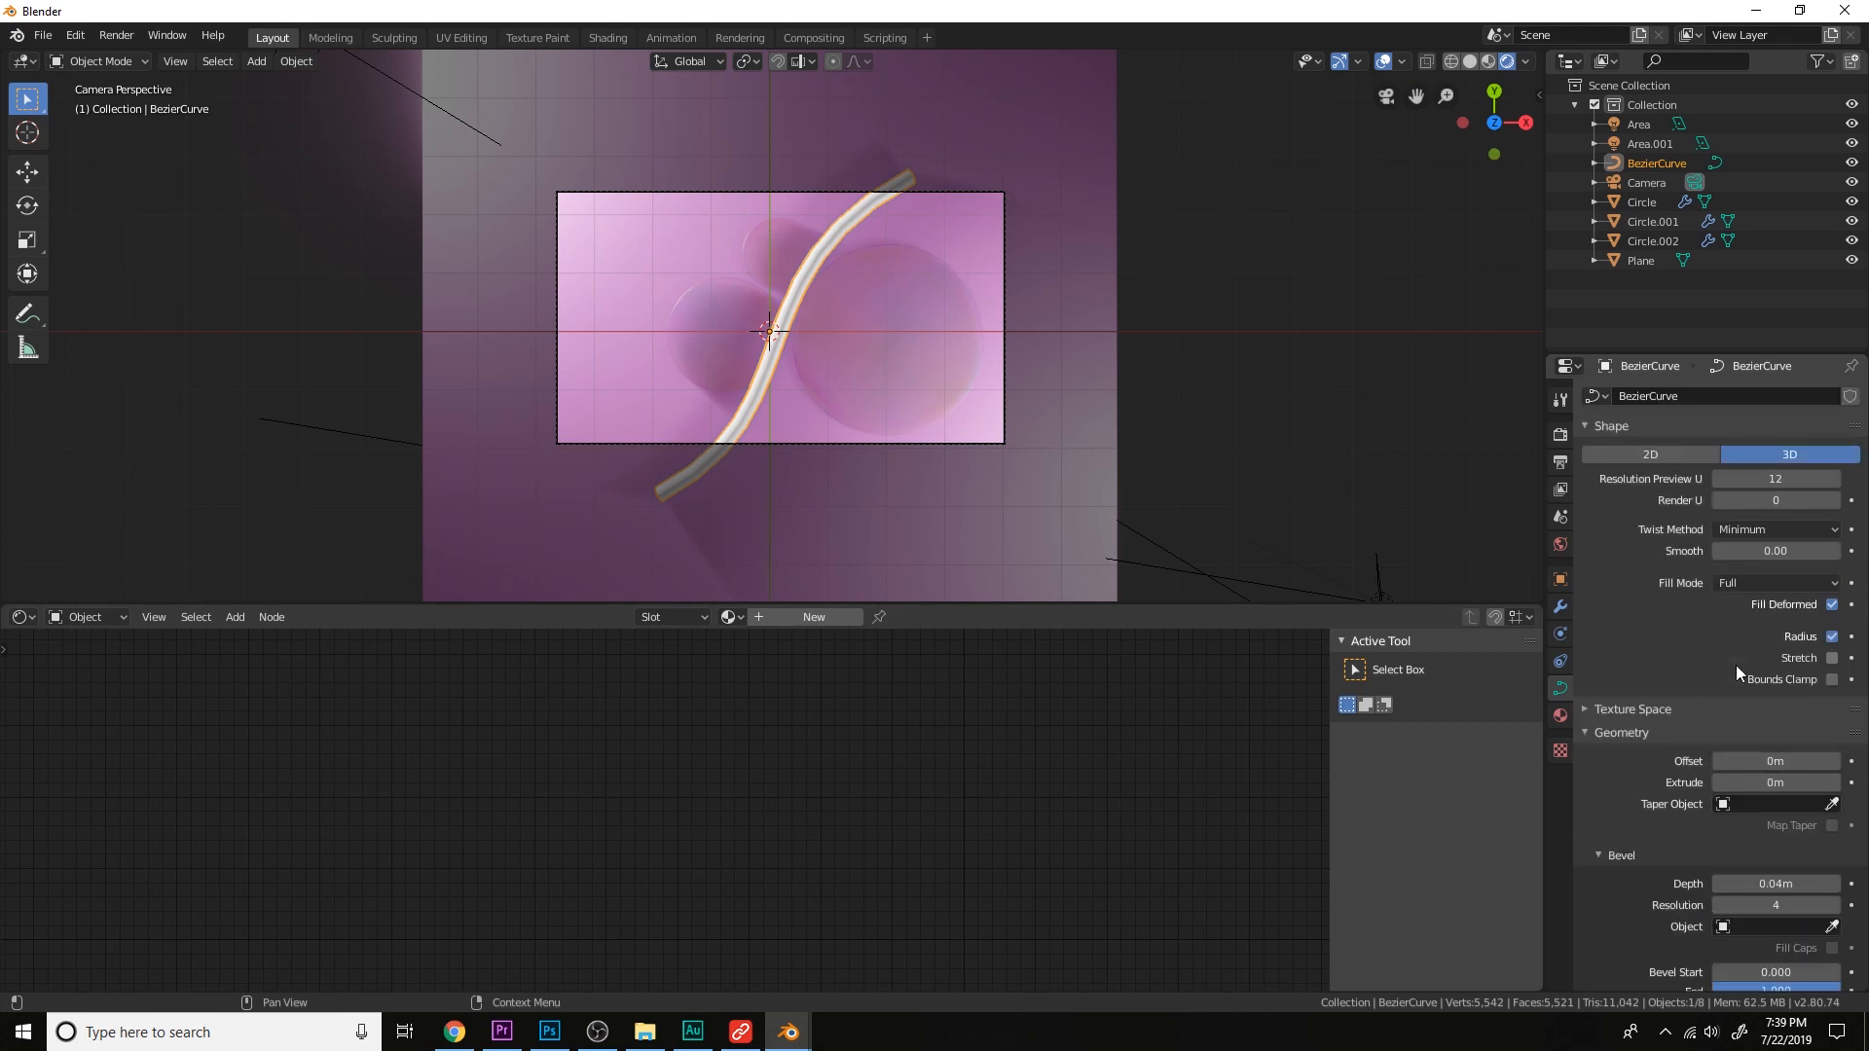
left_click(1838, 479)
left_click(1838, 479)
left_click(1838, 479)
Link the large disc's frosted glass material to the Bezier curve.
left_click(926, 371)
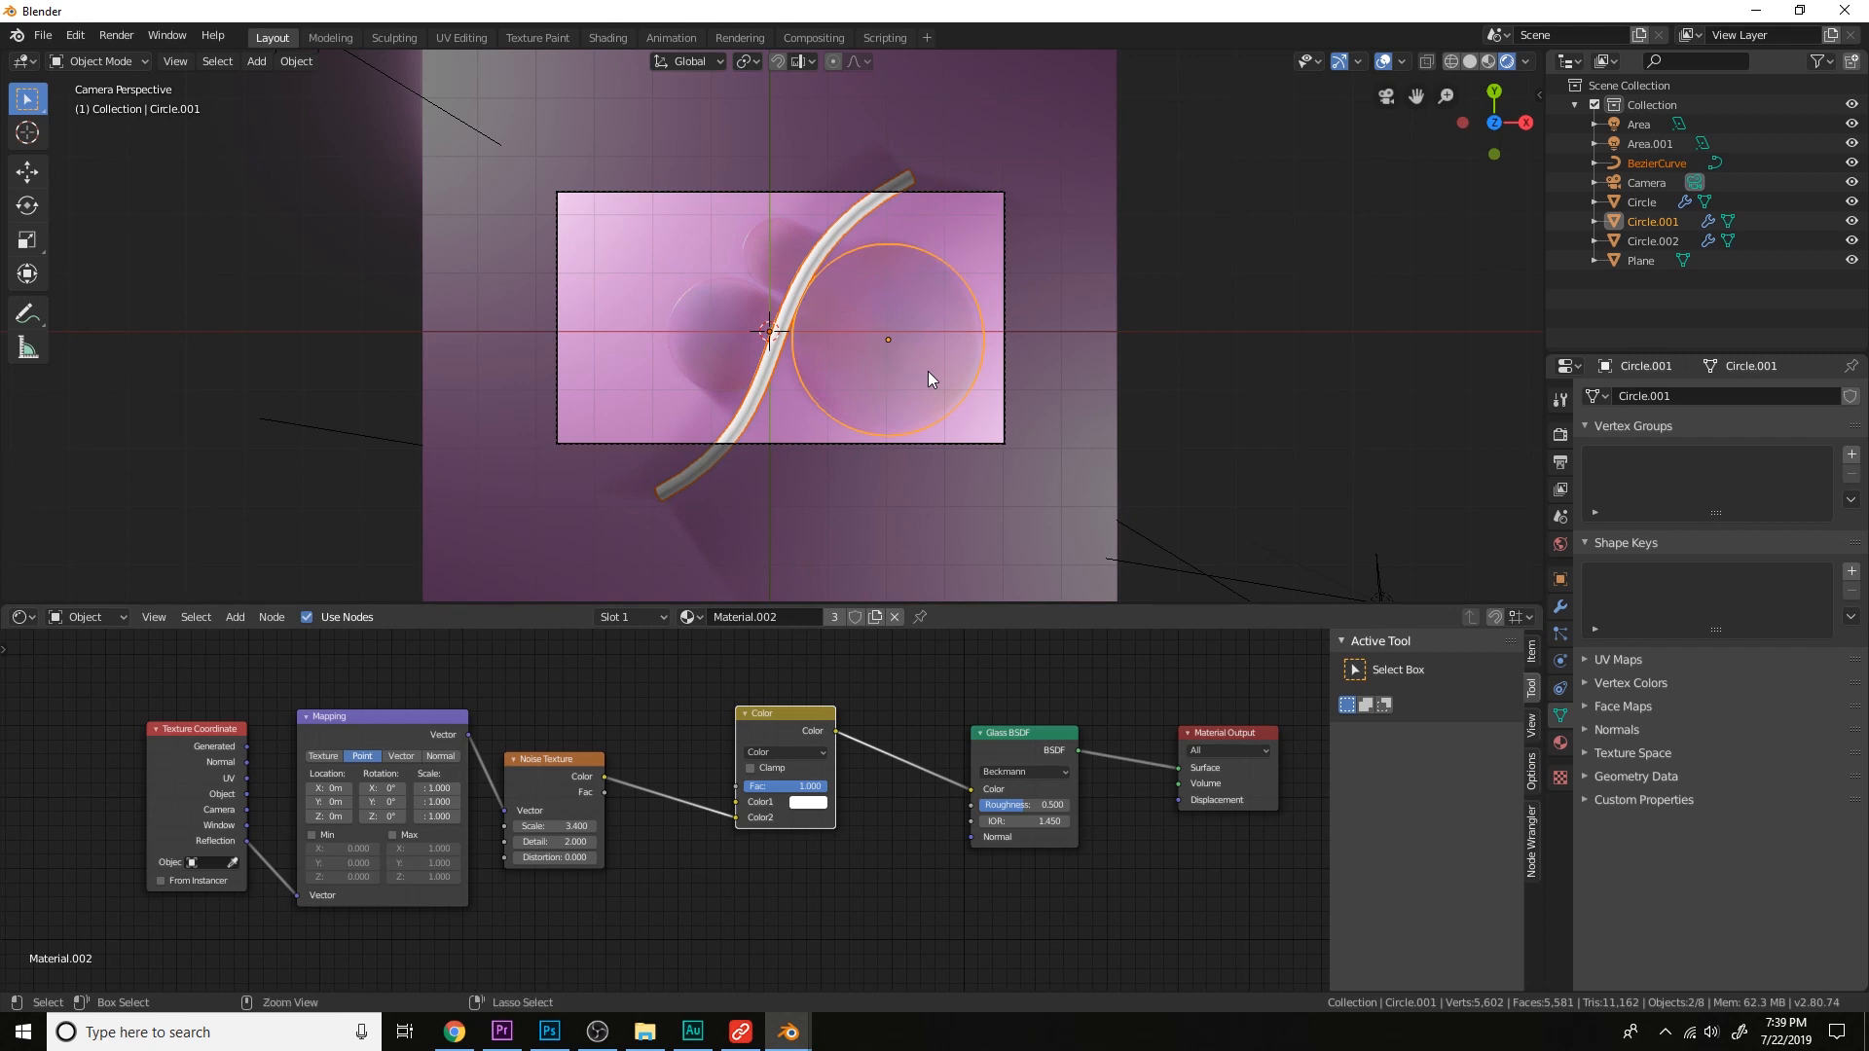
key("ctrl+l")
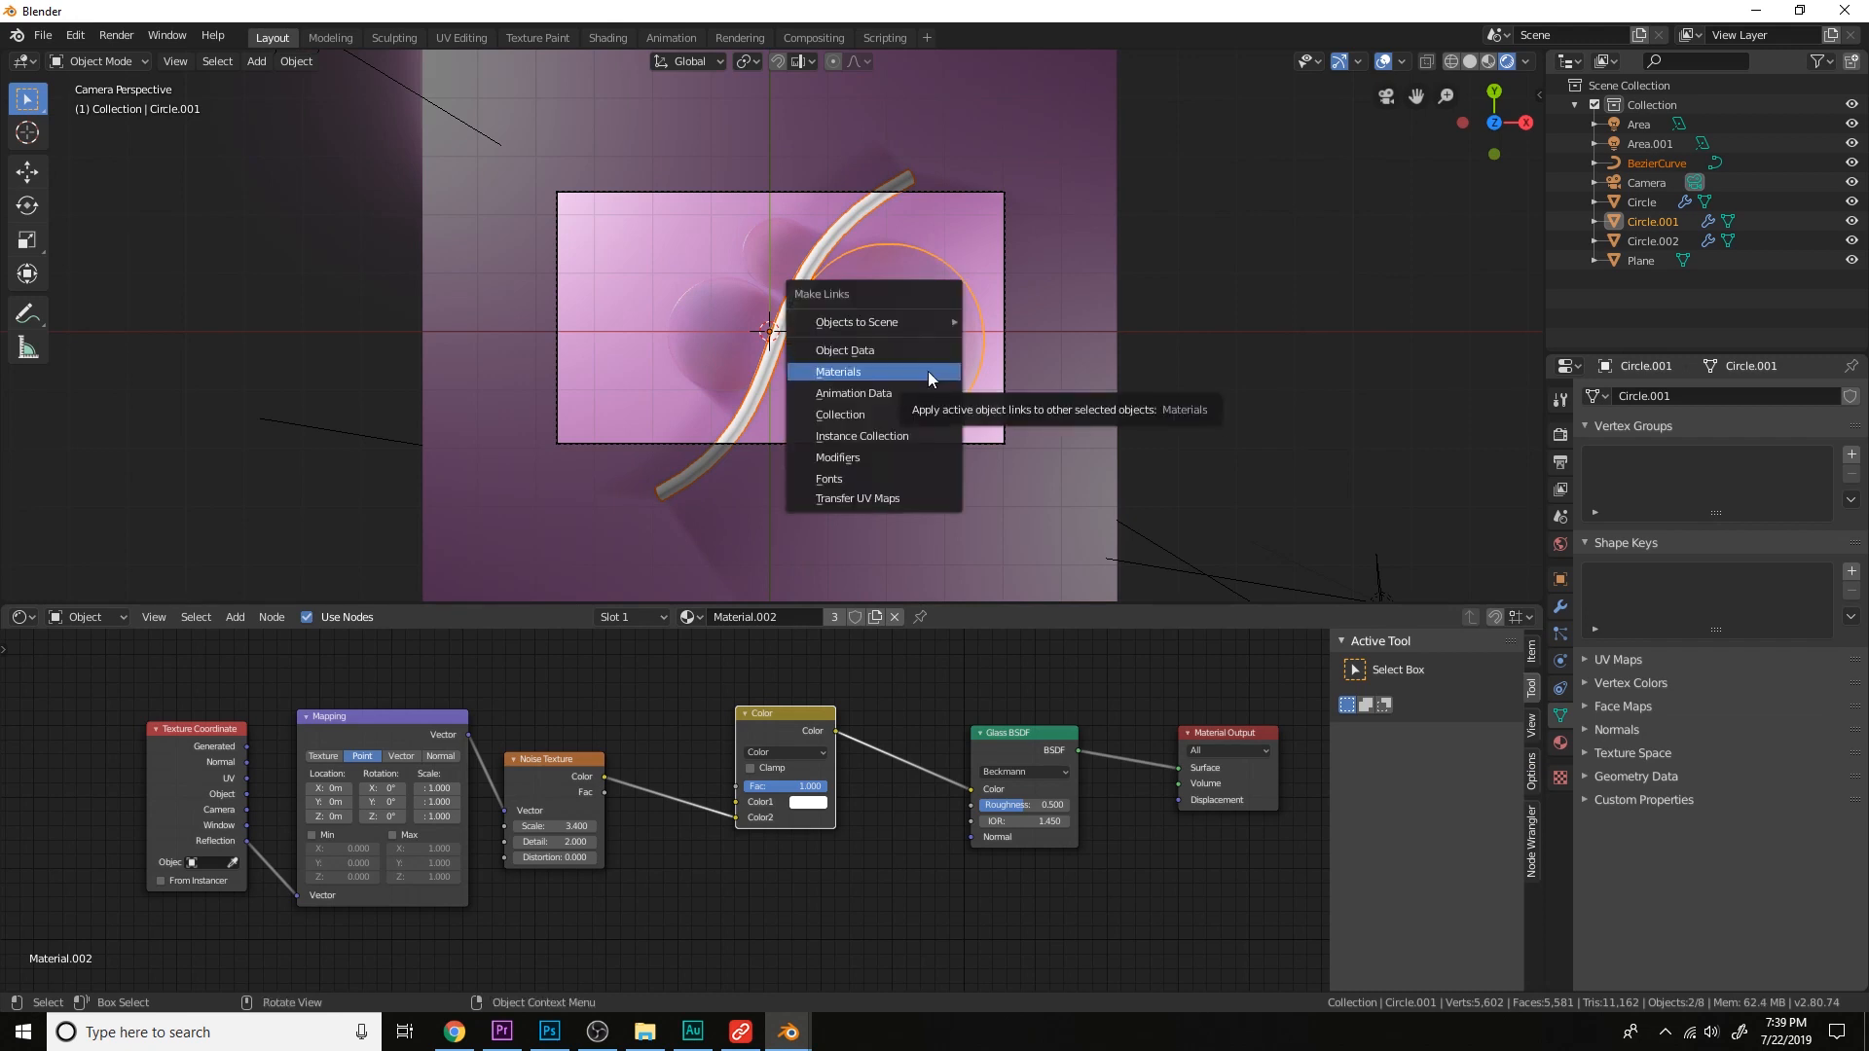
left_click(929, 373)
Make the curve's linked glass material a single-user copy and set its Glass BSDF roughness to 0.169.
key("Home")
left_click(789, 376)
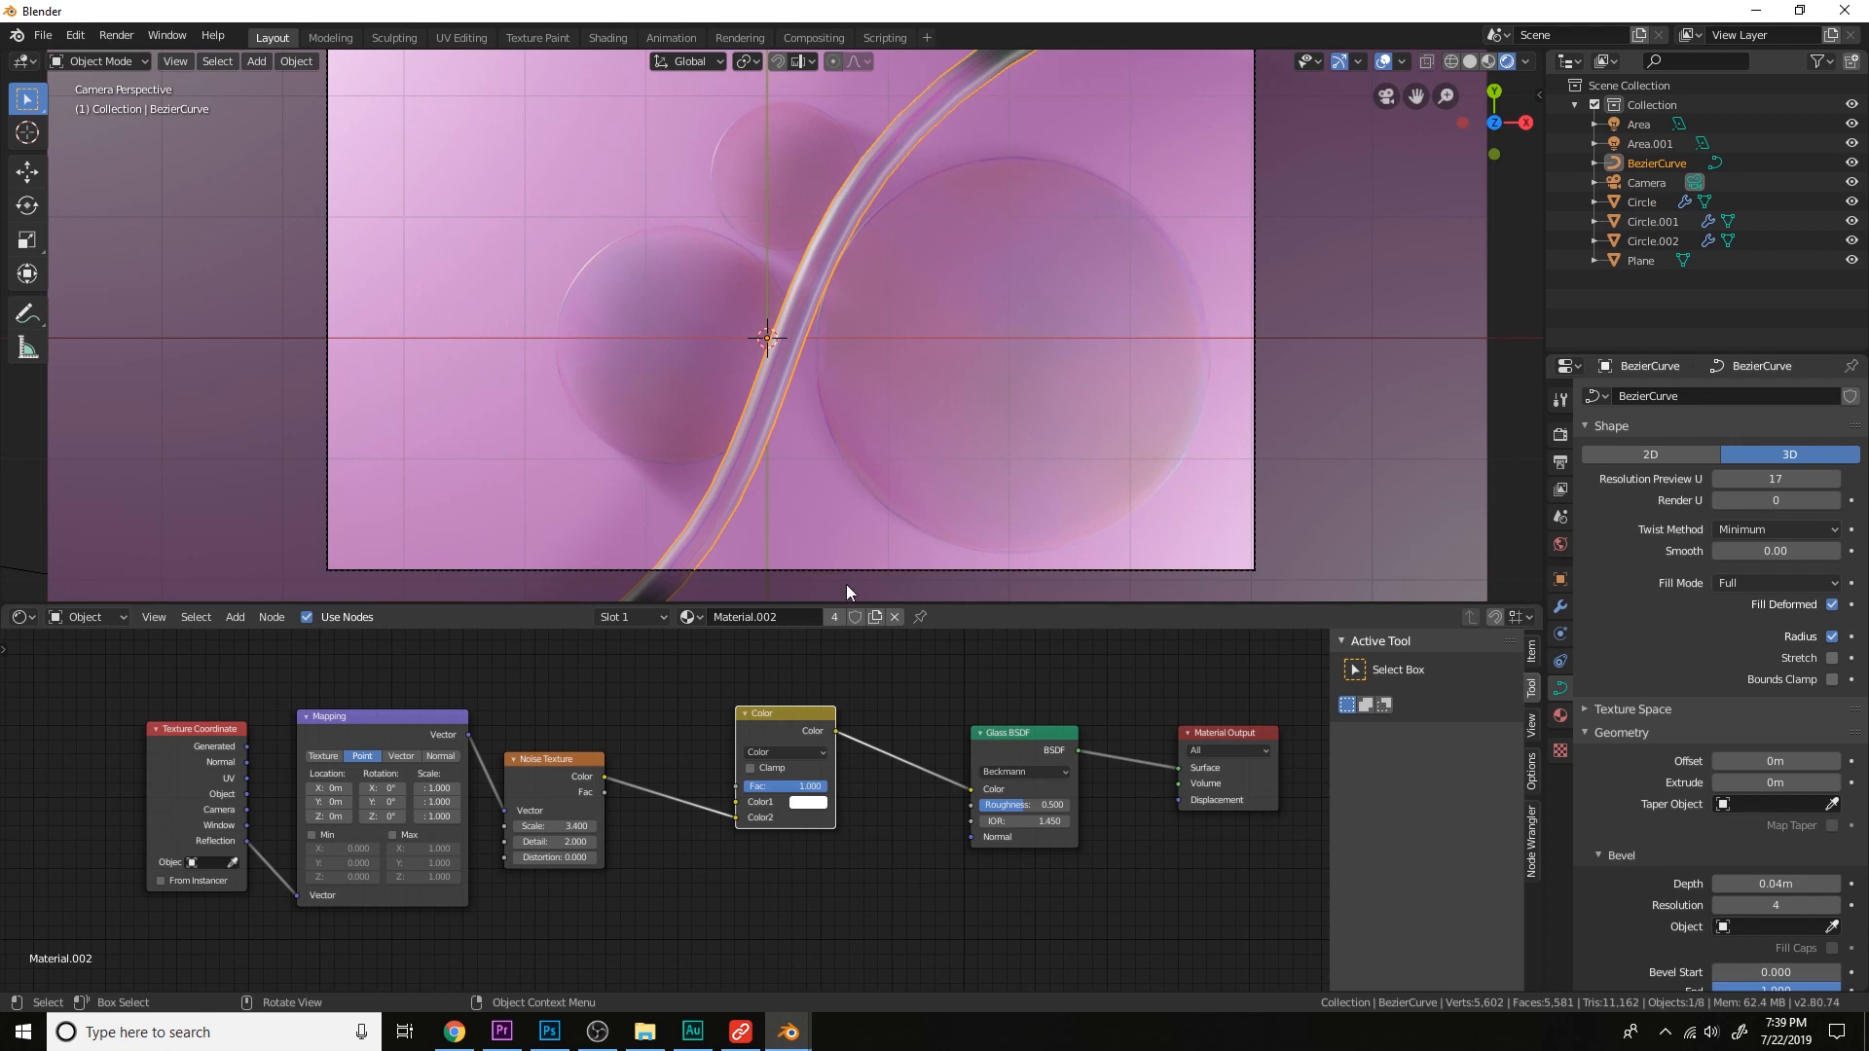
left_click(836, 617)
scroll(794, 697, "up", 3)
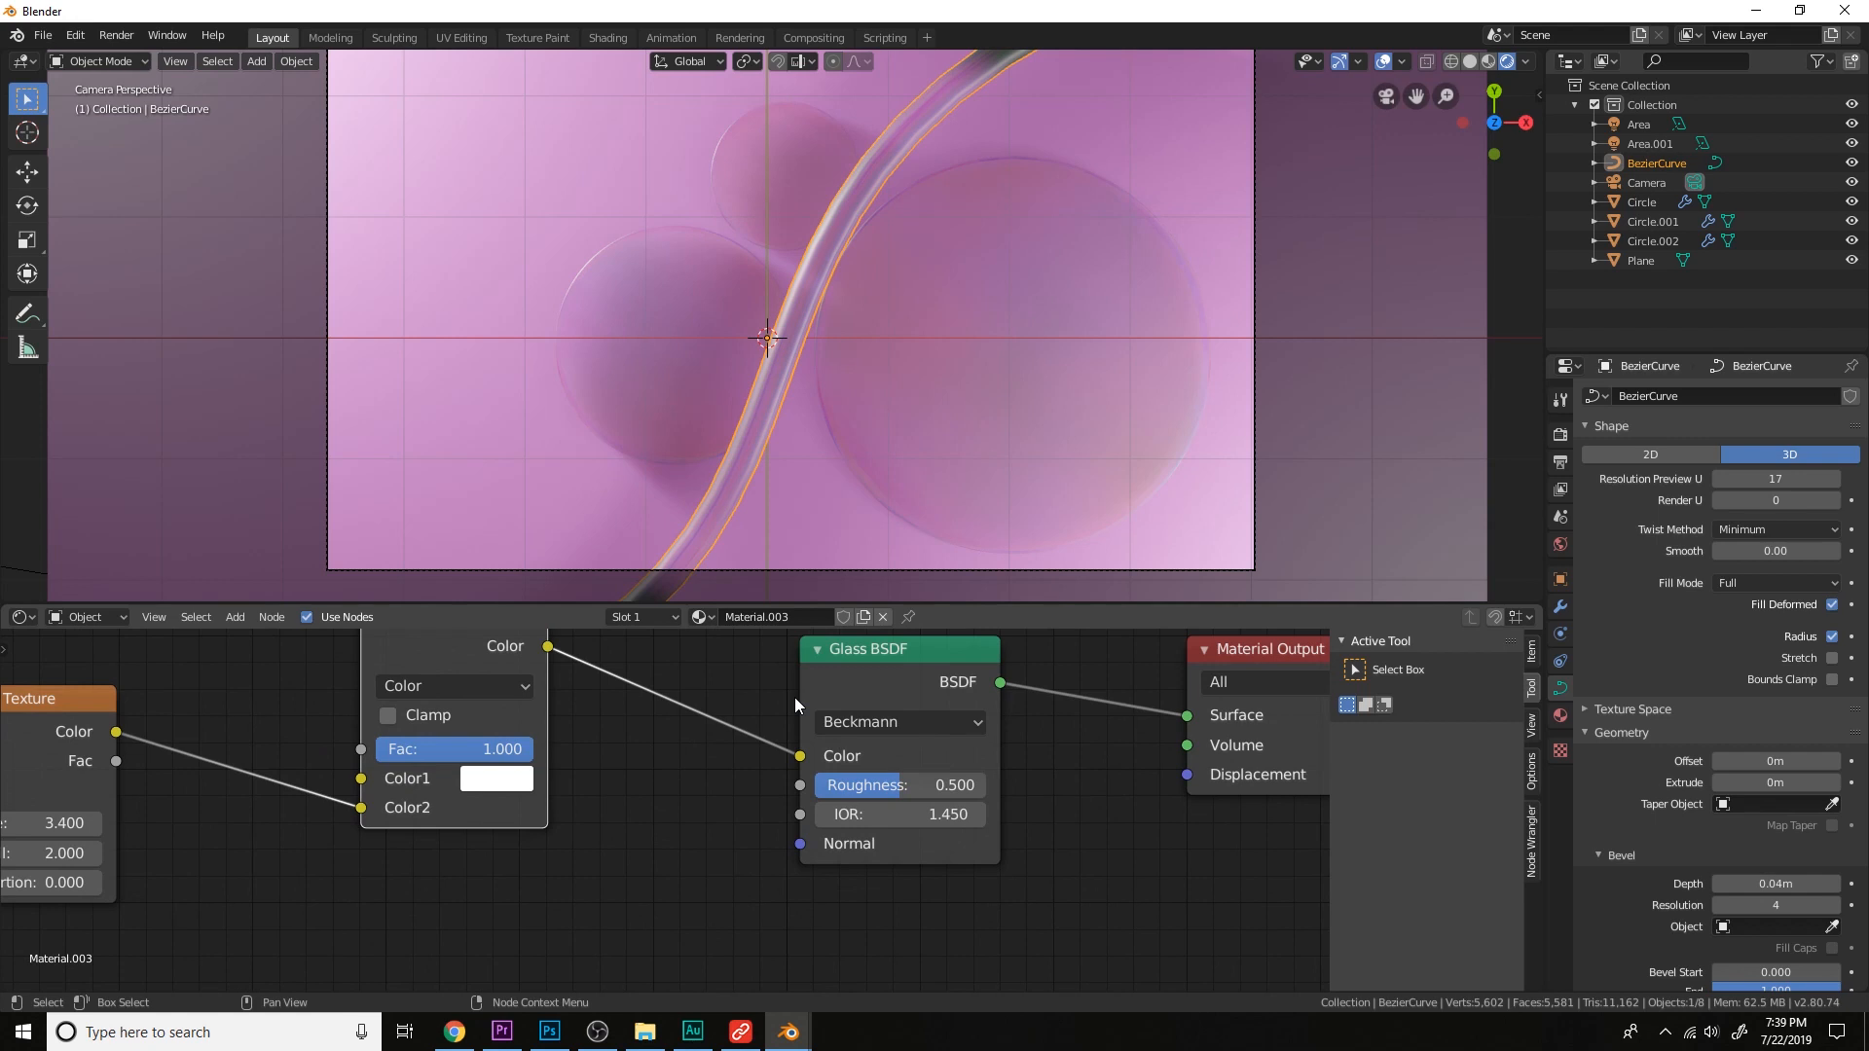
left_click_drag(917, 792, 861, 792)
scroll(927, 475, "down", 4)
scroll(927, 475, "up", 2)
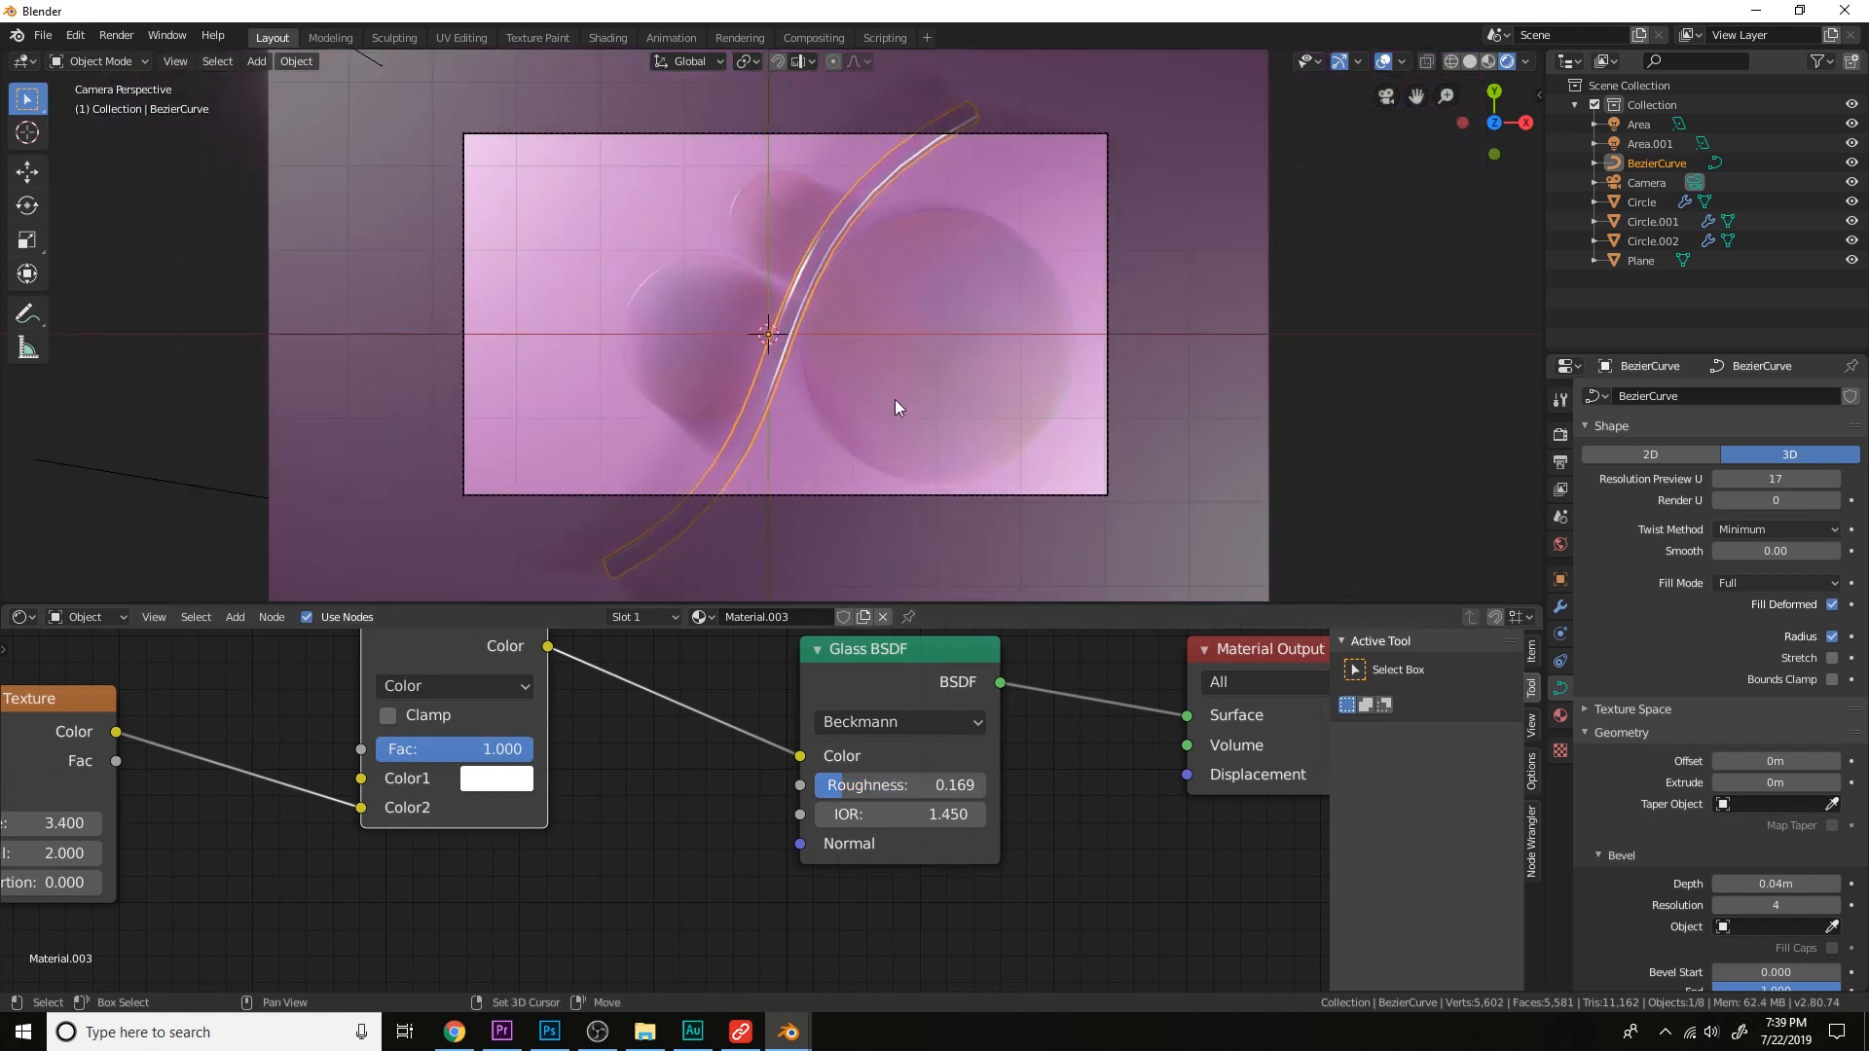
Duplicate the tube curve over the large disc's edge and set the copy's bevel depth to 0.02 m.
key("shift+d")
left_click(1018, 490)
left_click(1718, 884)
left_click(1719, 884)
left_click(1718, 883)
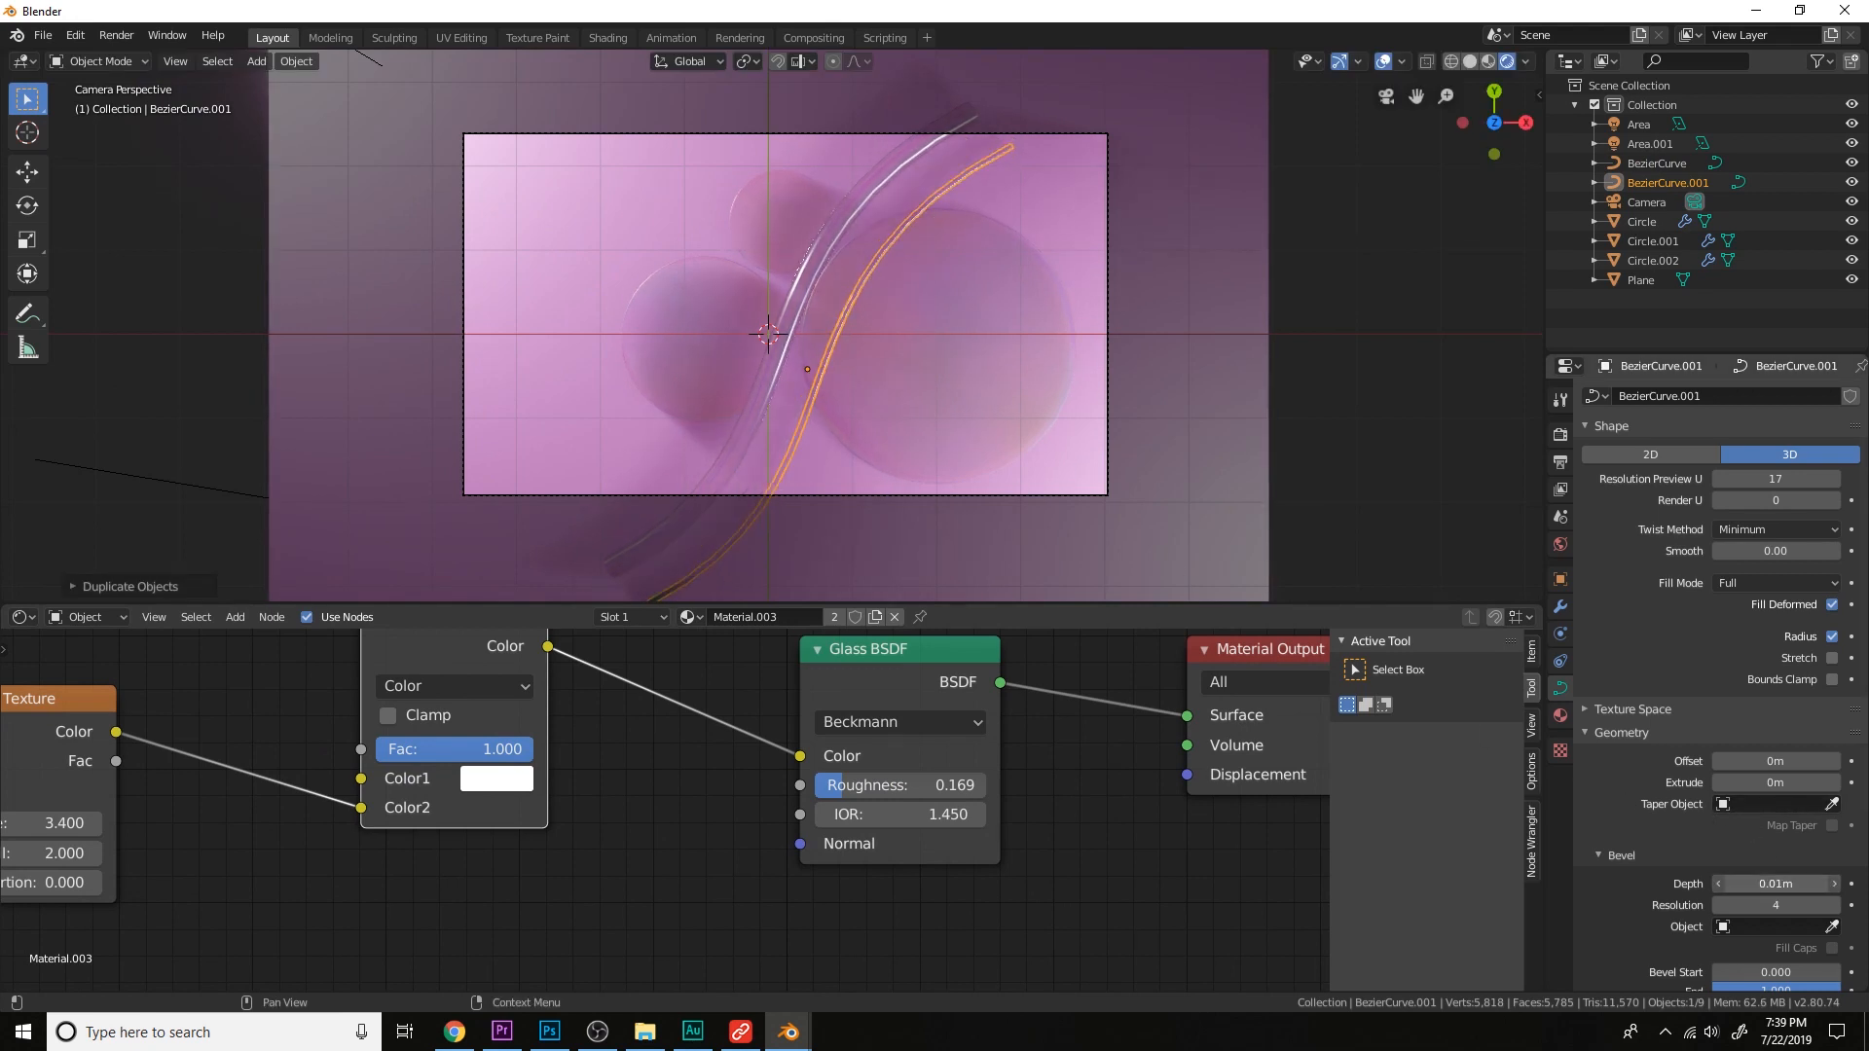
left_click(1835, 884)
left_click(1835, 884)
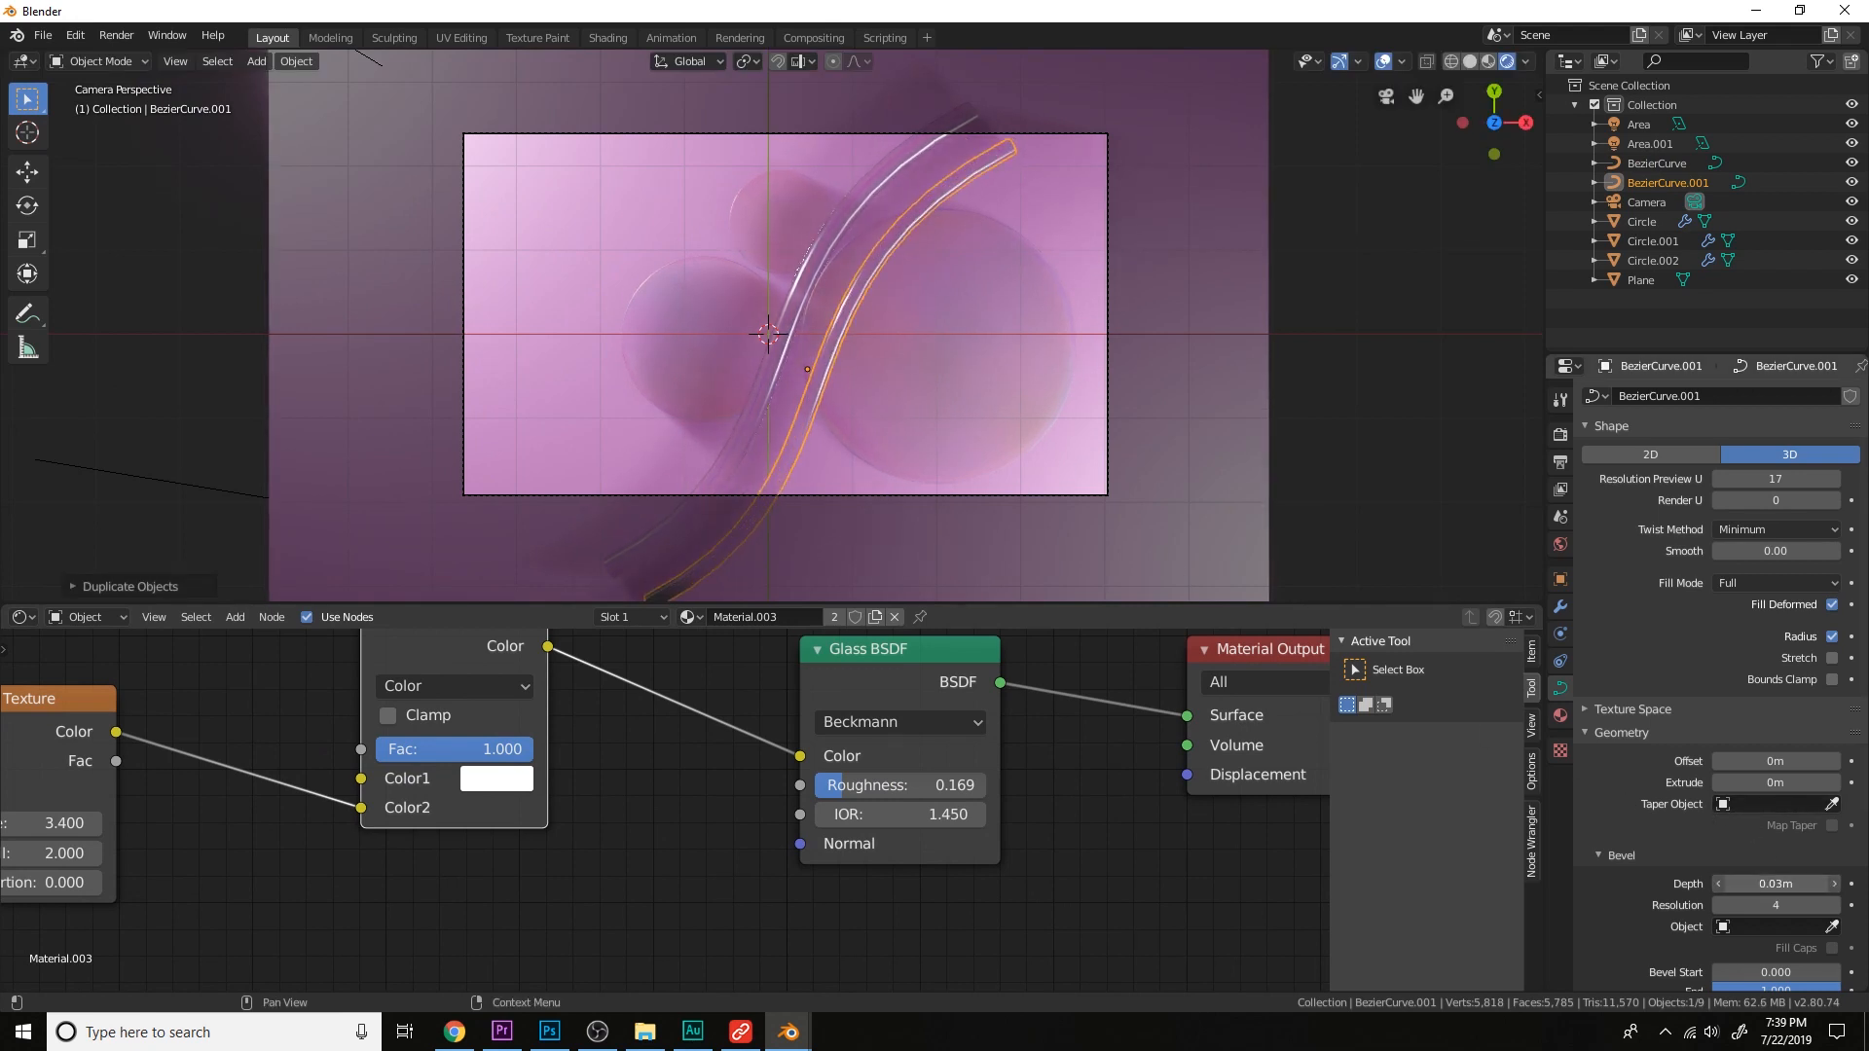
left_click(1718, 884)
left_click(1718, 884)
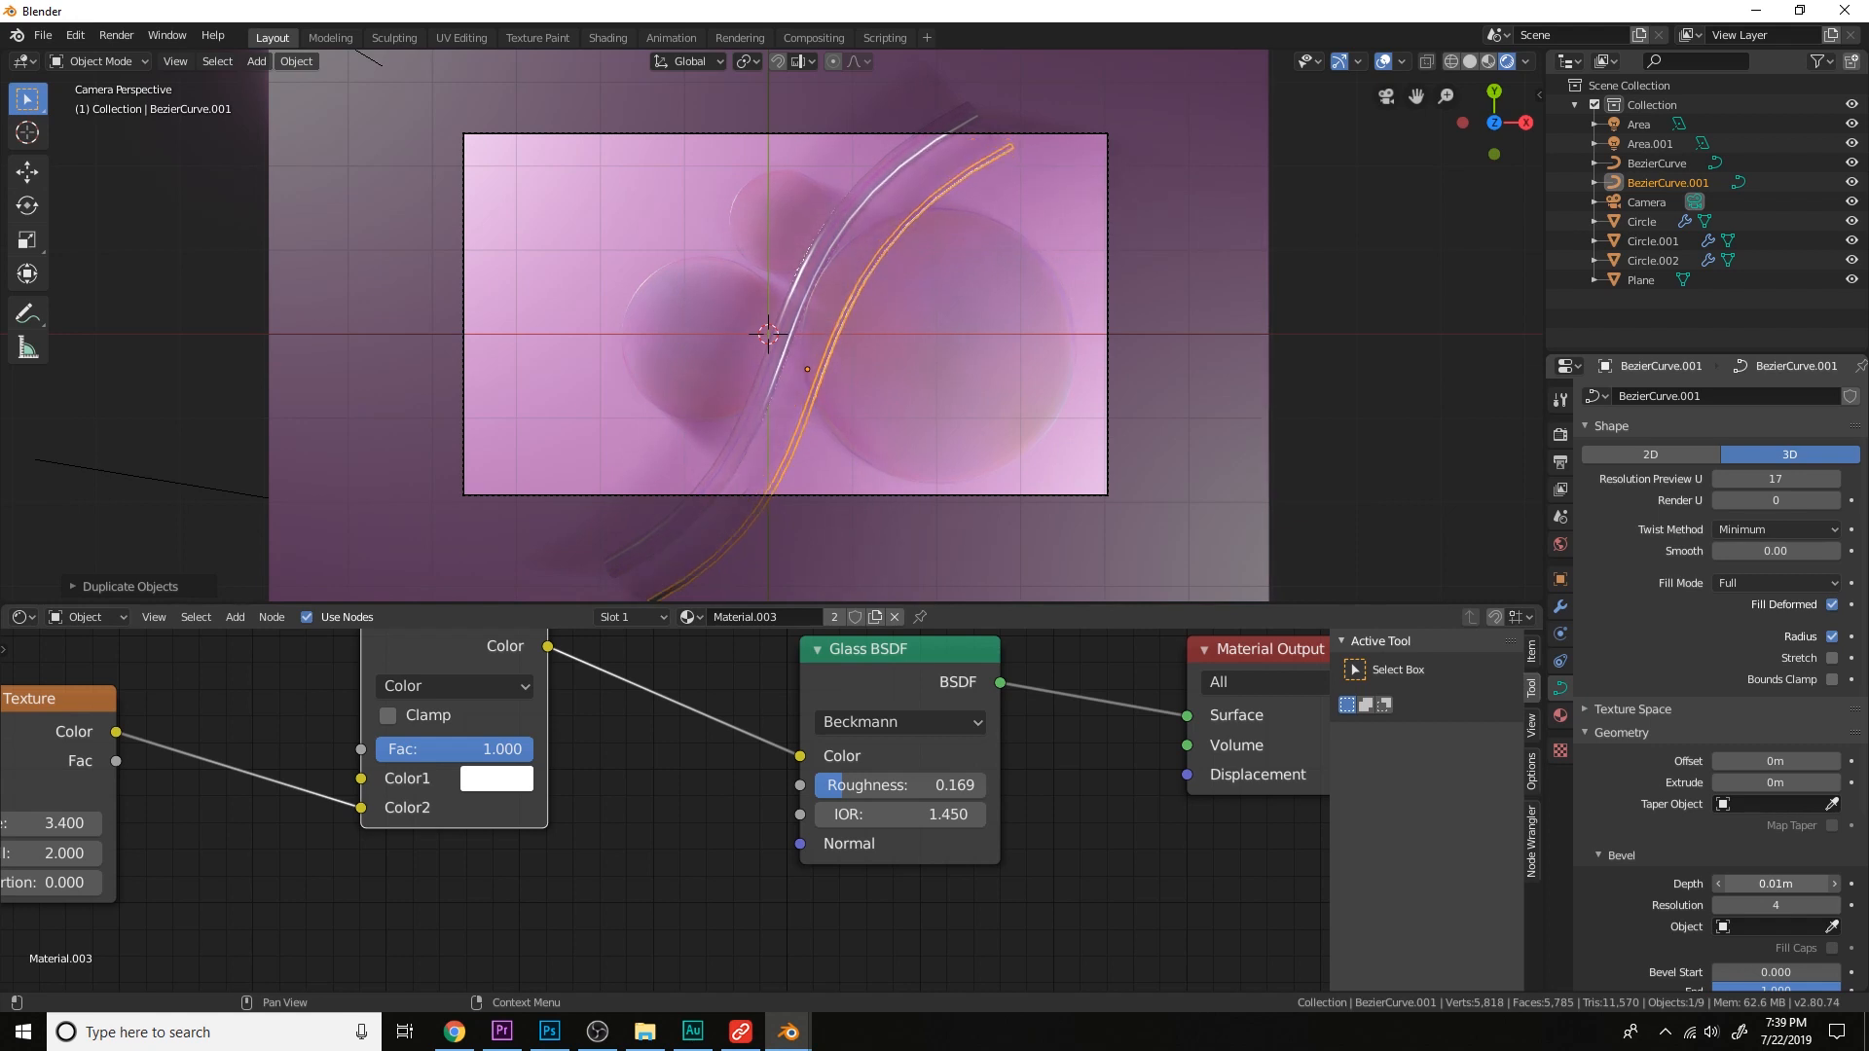
left_click_drag(1776, 884, 1786, 884)
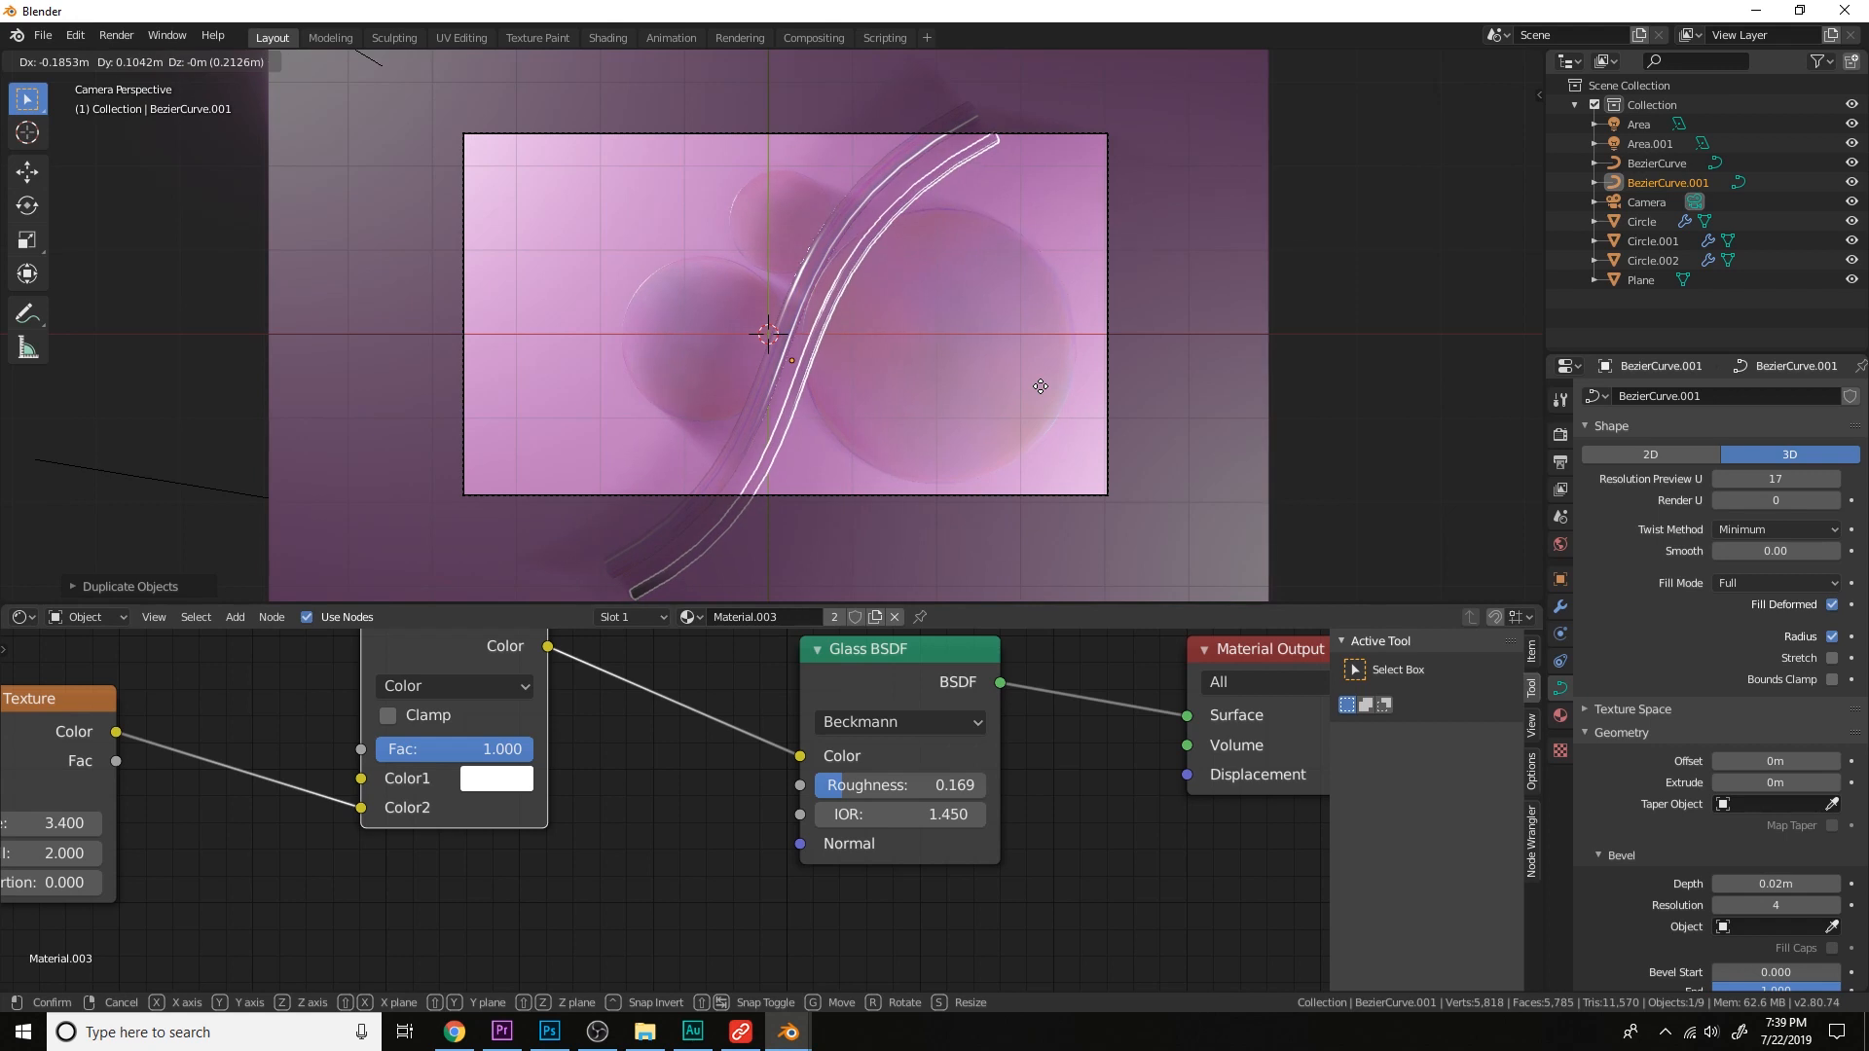
Move the thinner curve closer to the original tube and deselect it.
left_click(1088, 312)
scroll(1088, 312, "down", 3)
scroll(1162, 341, "up", 5)
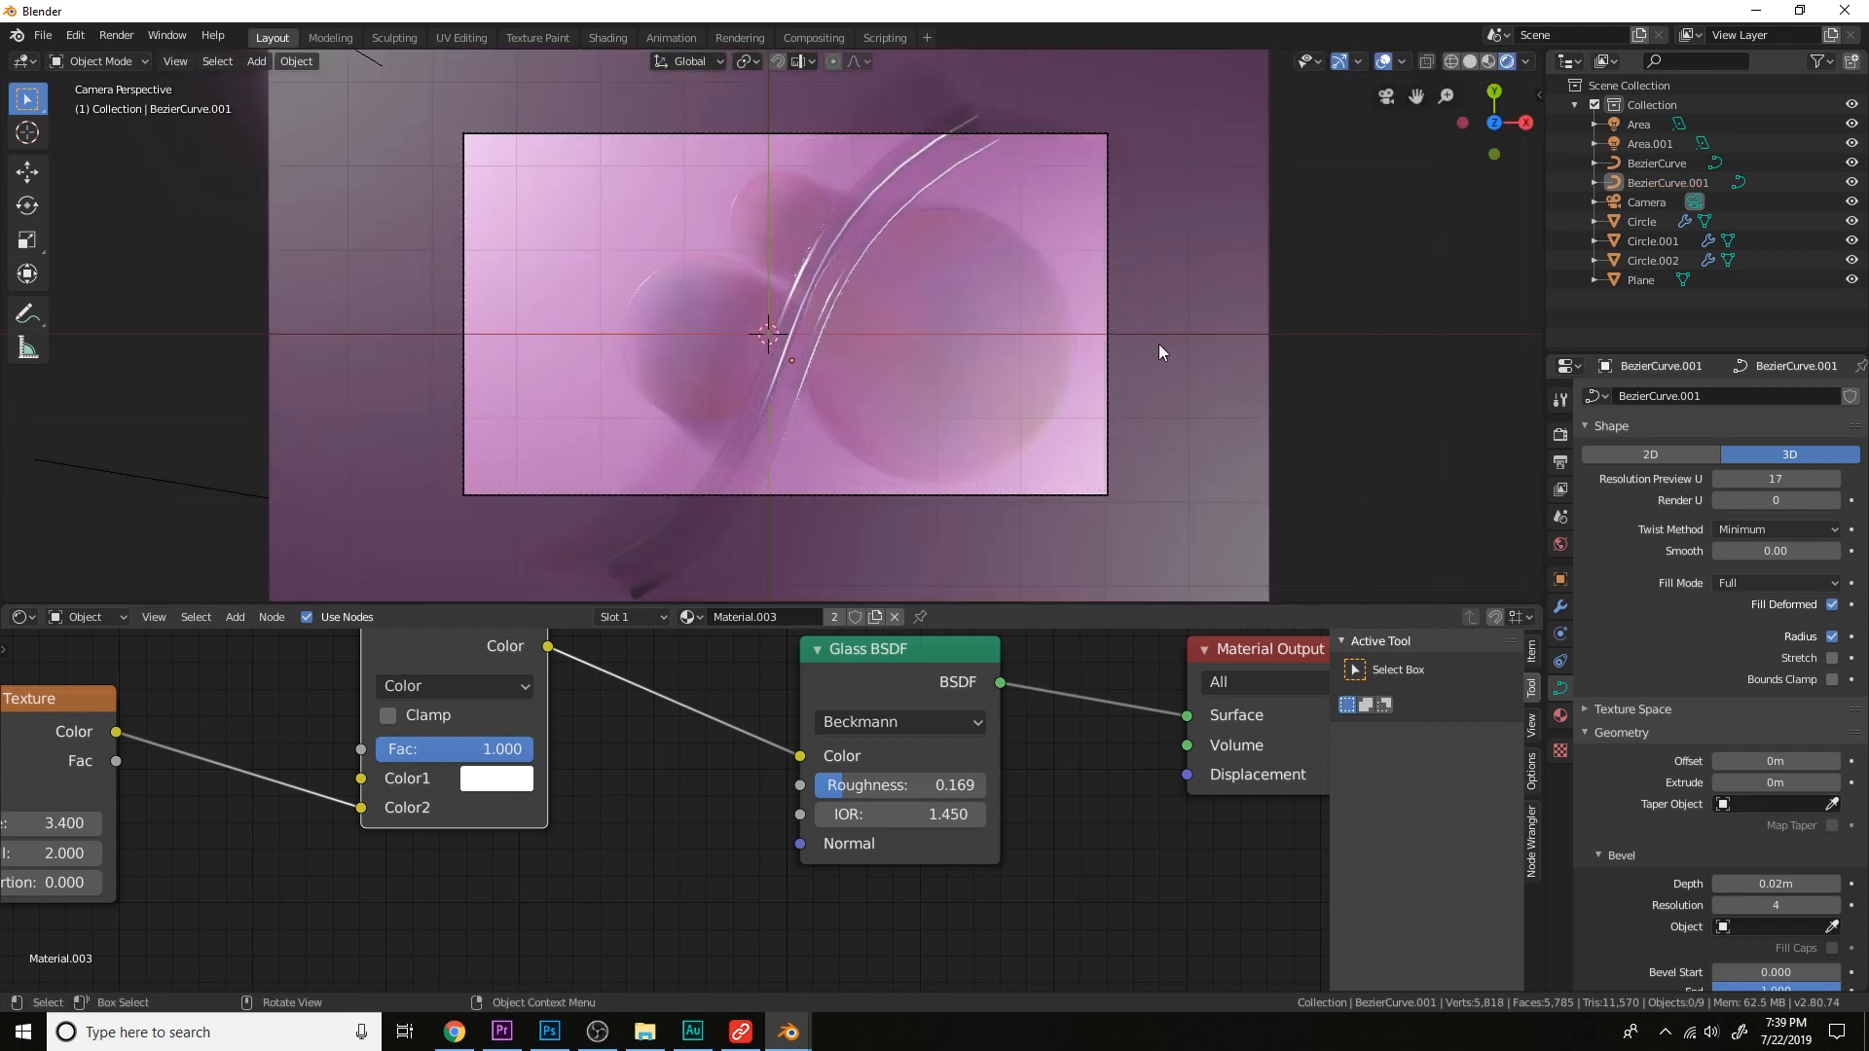
Duplicate the thinner curve, place the copy on the other side of the original tube near the small discs, and deselect everything.
left_click(803, 279)
key("shift+d")
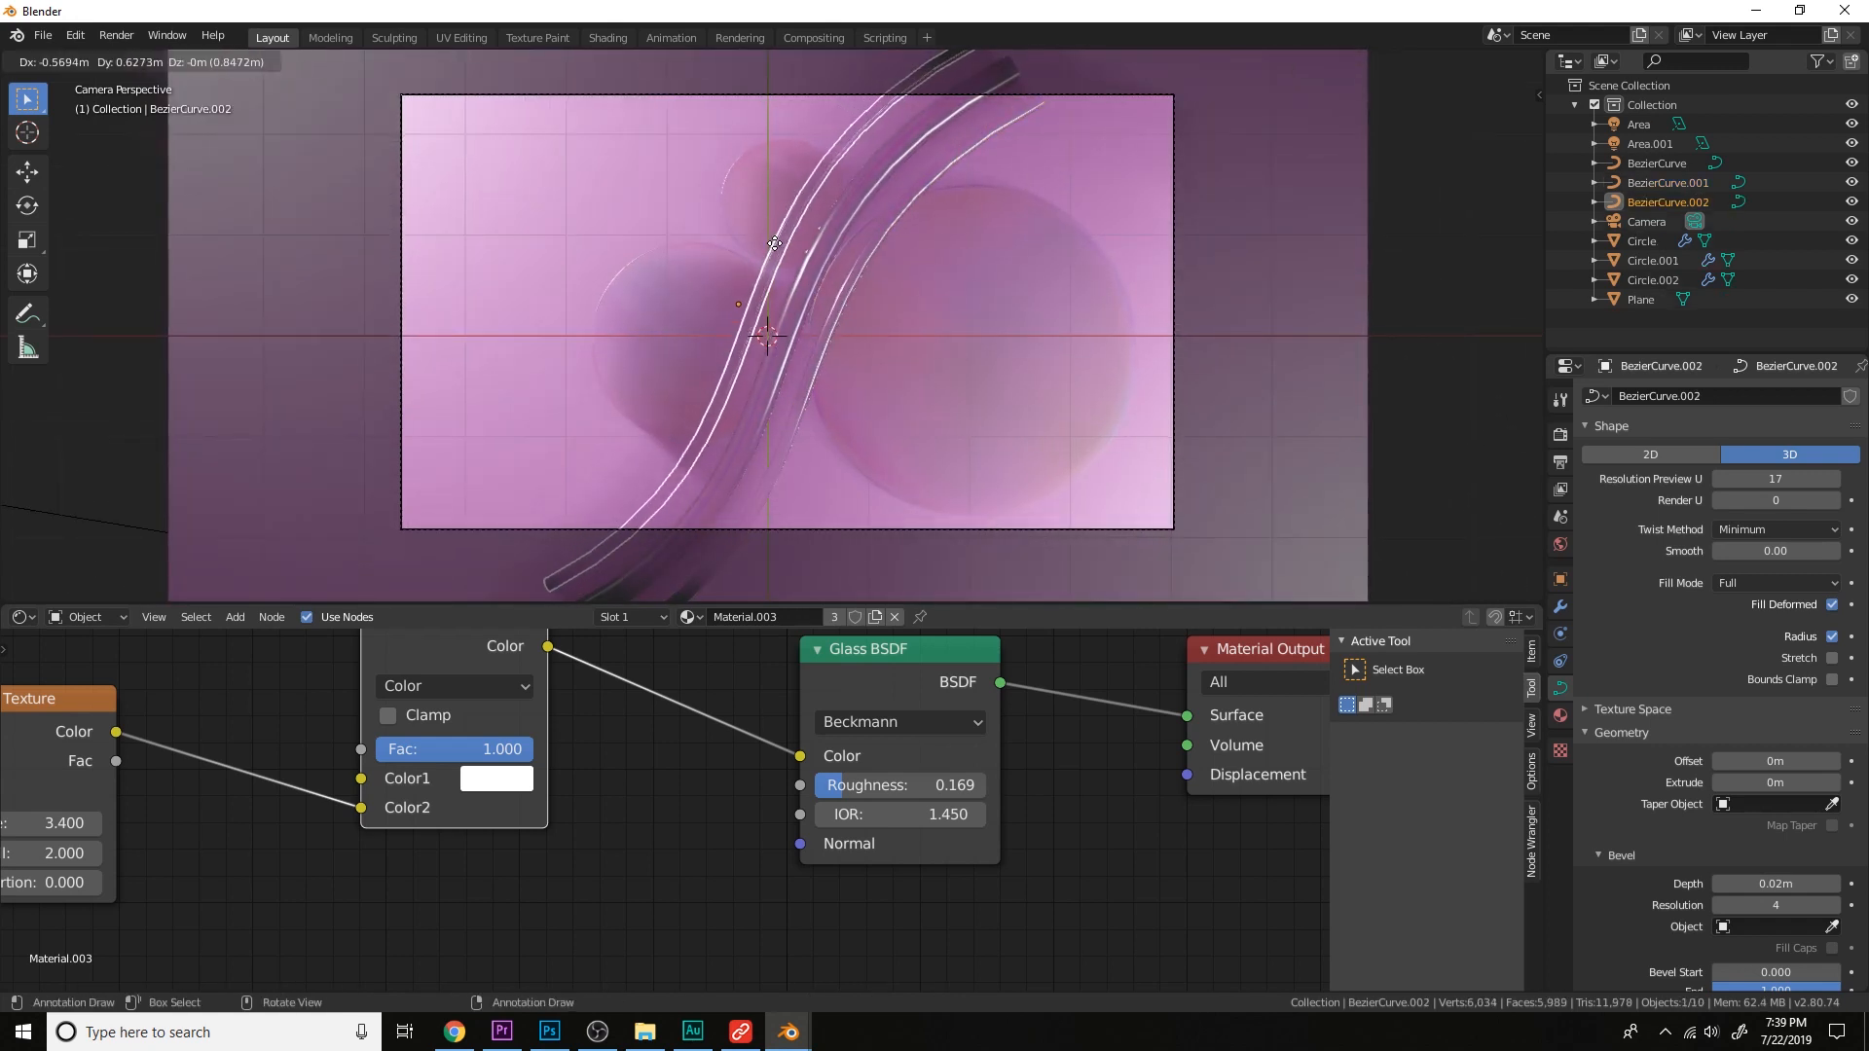
left_click(779, 251)
key("a")
key("alt+a")
scroll(827, 255, "down", 4)
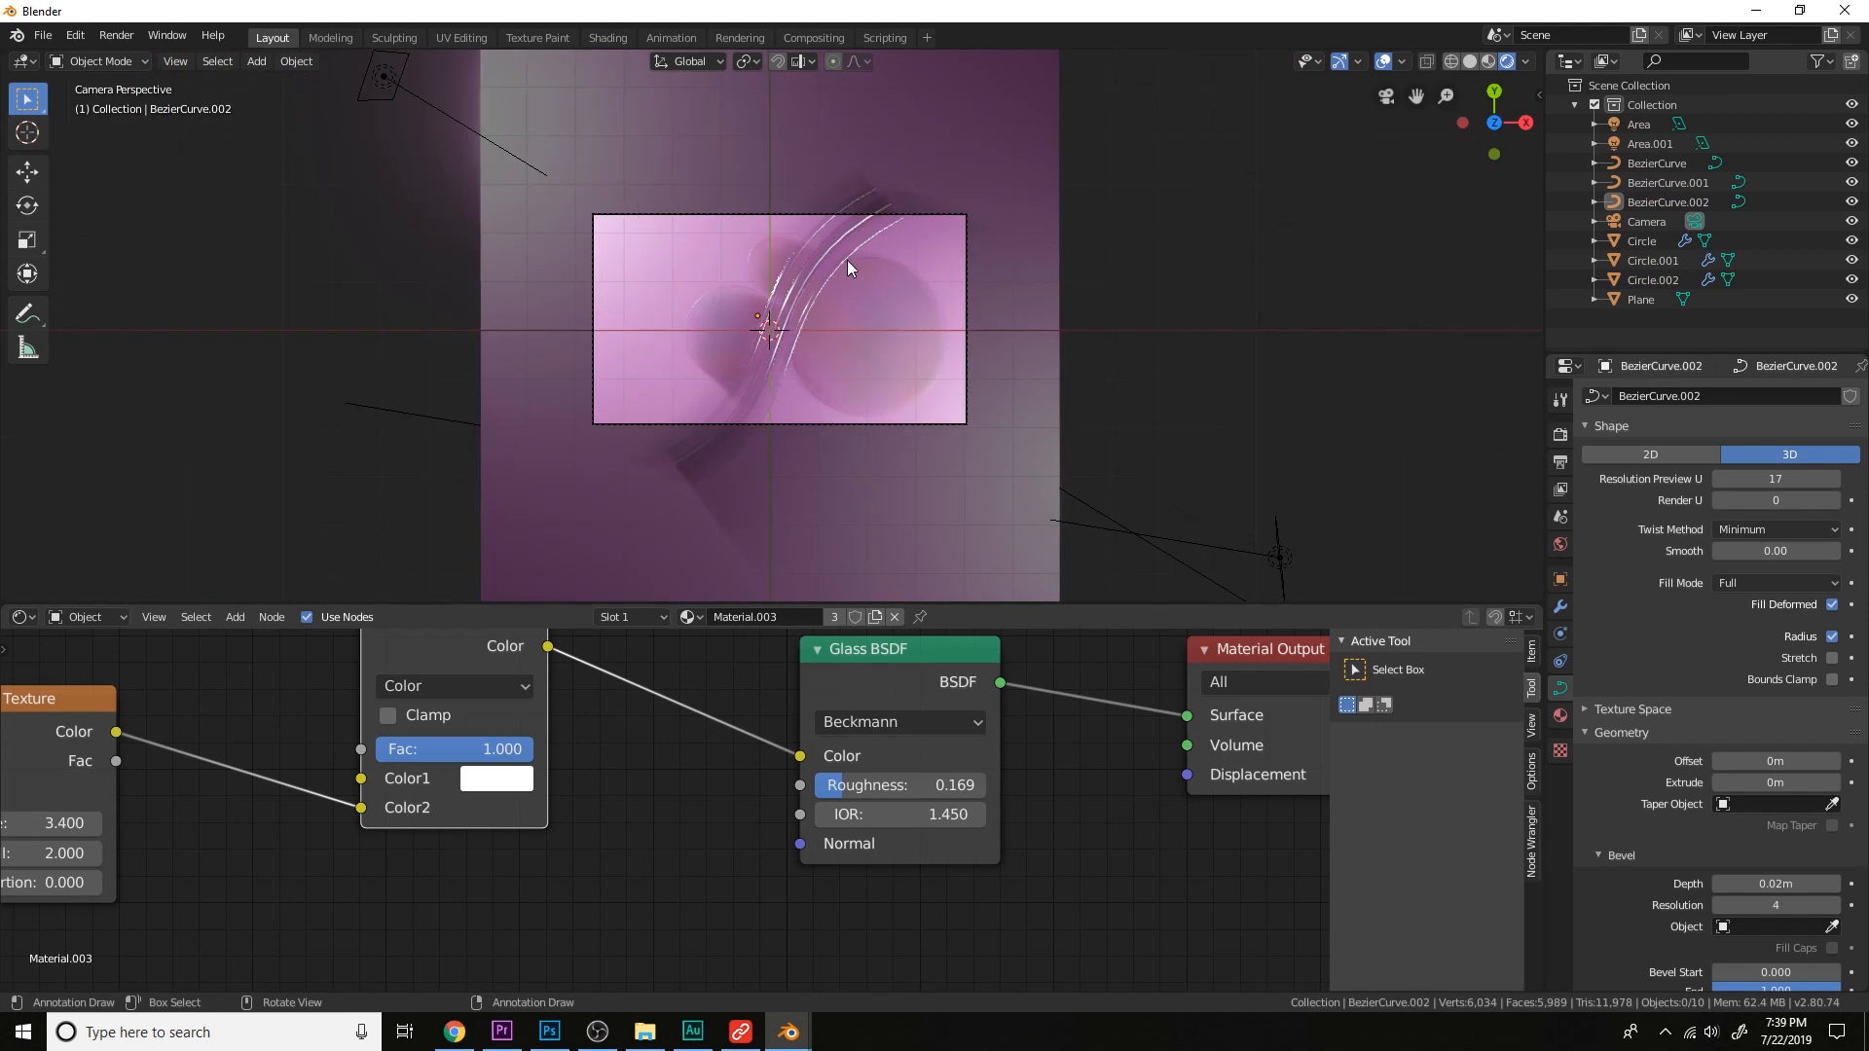
scroll(847, 260, "up", 5)
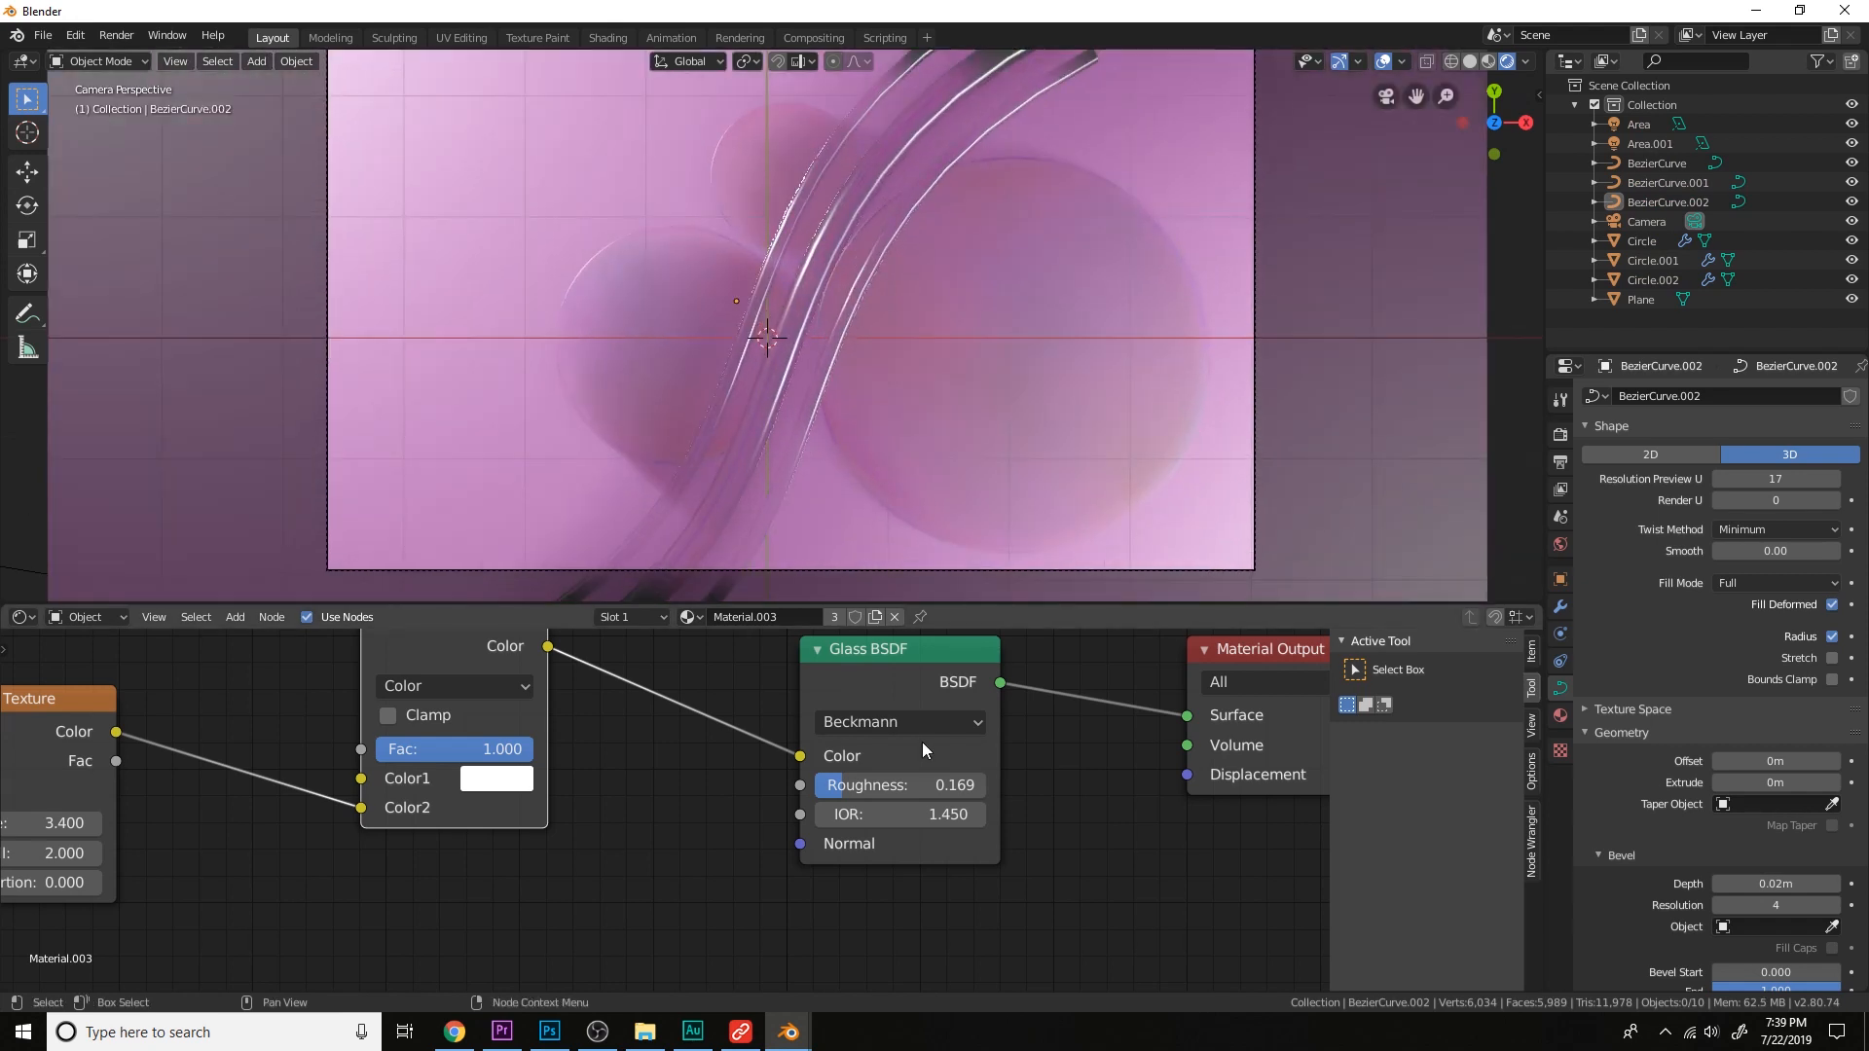
Set the tube material's glass roughness to 0.223 and IOR to 1.050, and its Noise Texture scale to 2.400.
left_click_drag(894, 775, 905, 816)
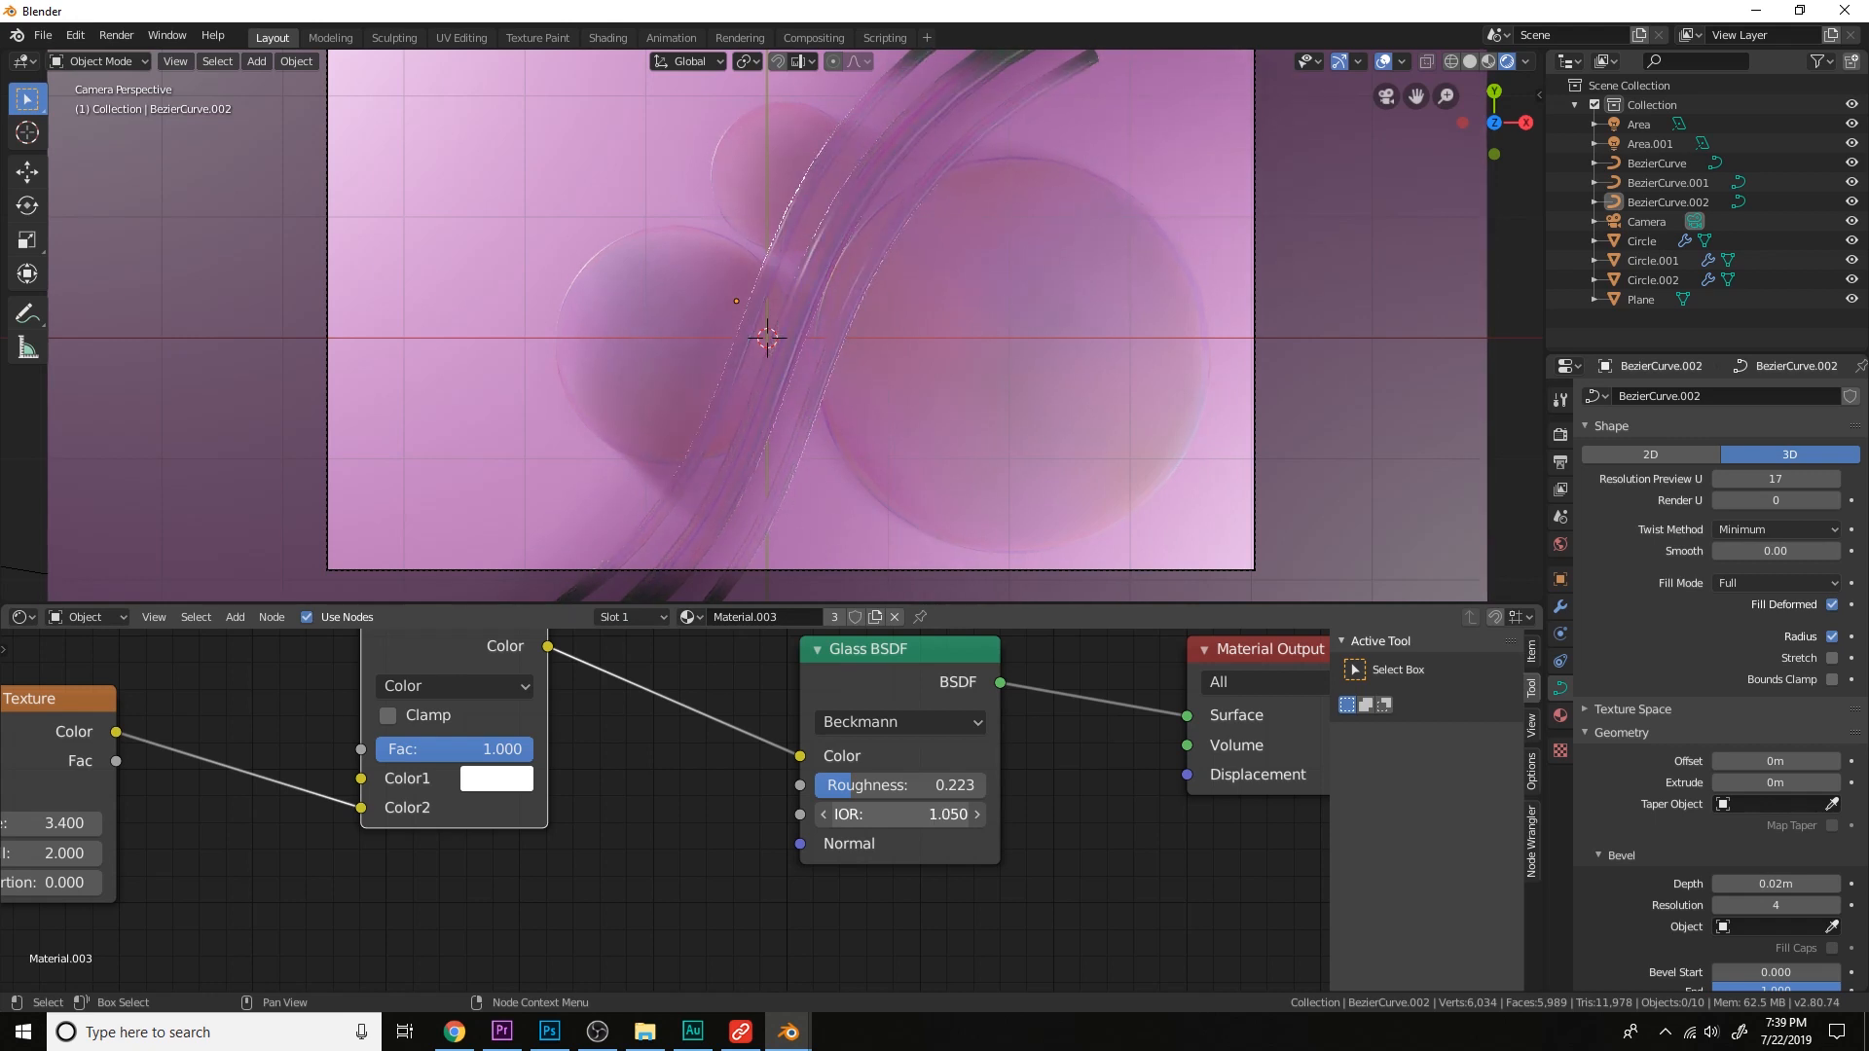
scroll(991, 835, "down", 4)
middle_click_drag(662, 845, 1082, 820)
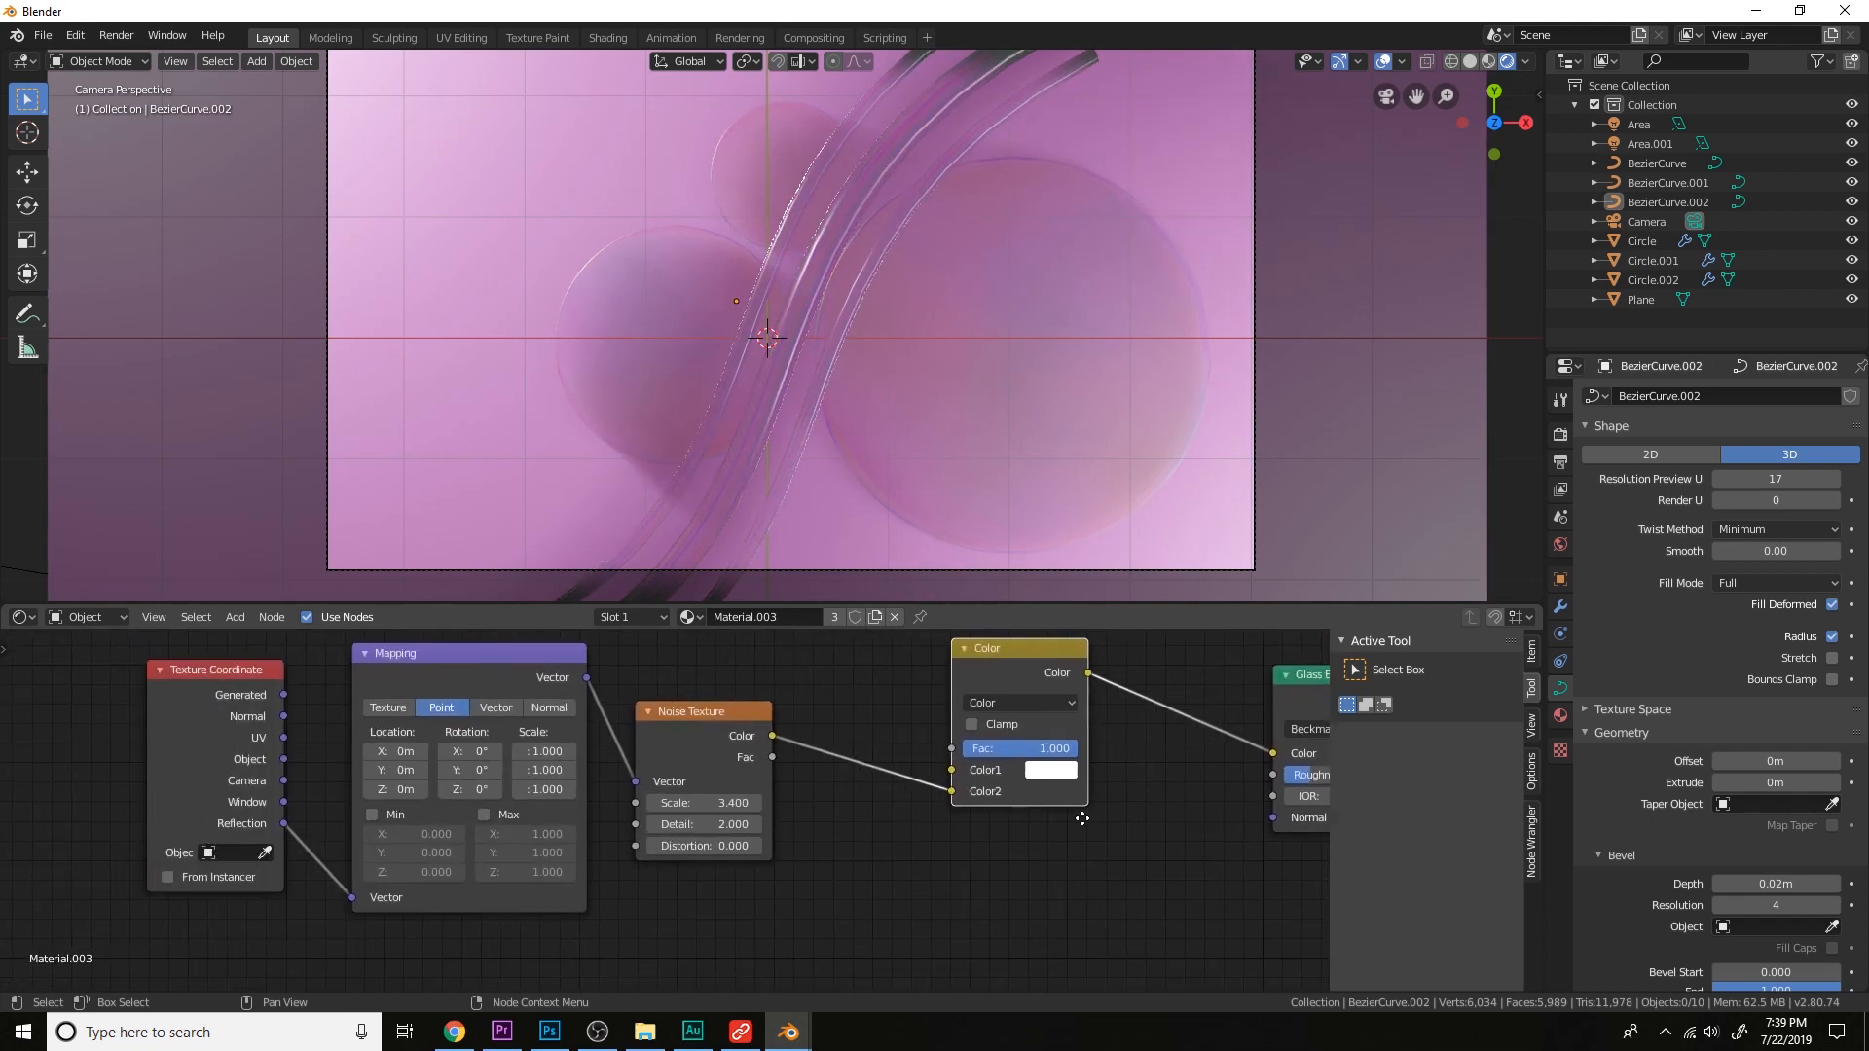
middle_click_drag(849, 825, 973, 835)
scroll(970, 827, "up", 1)
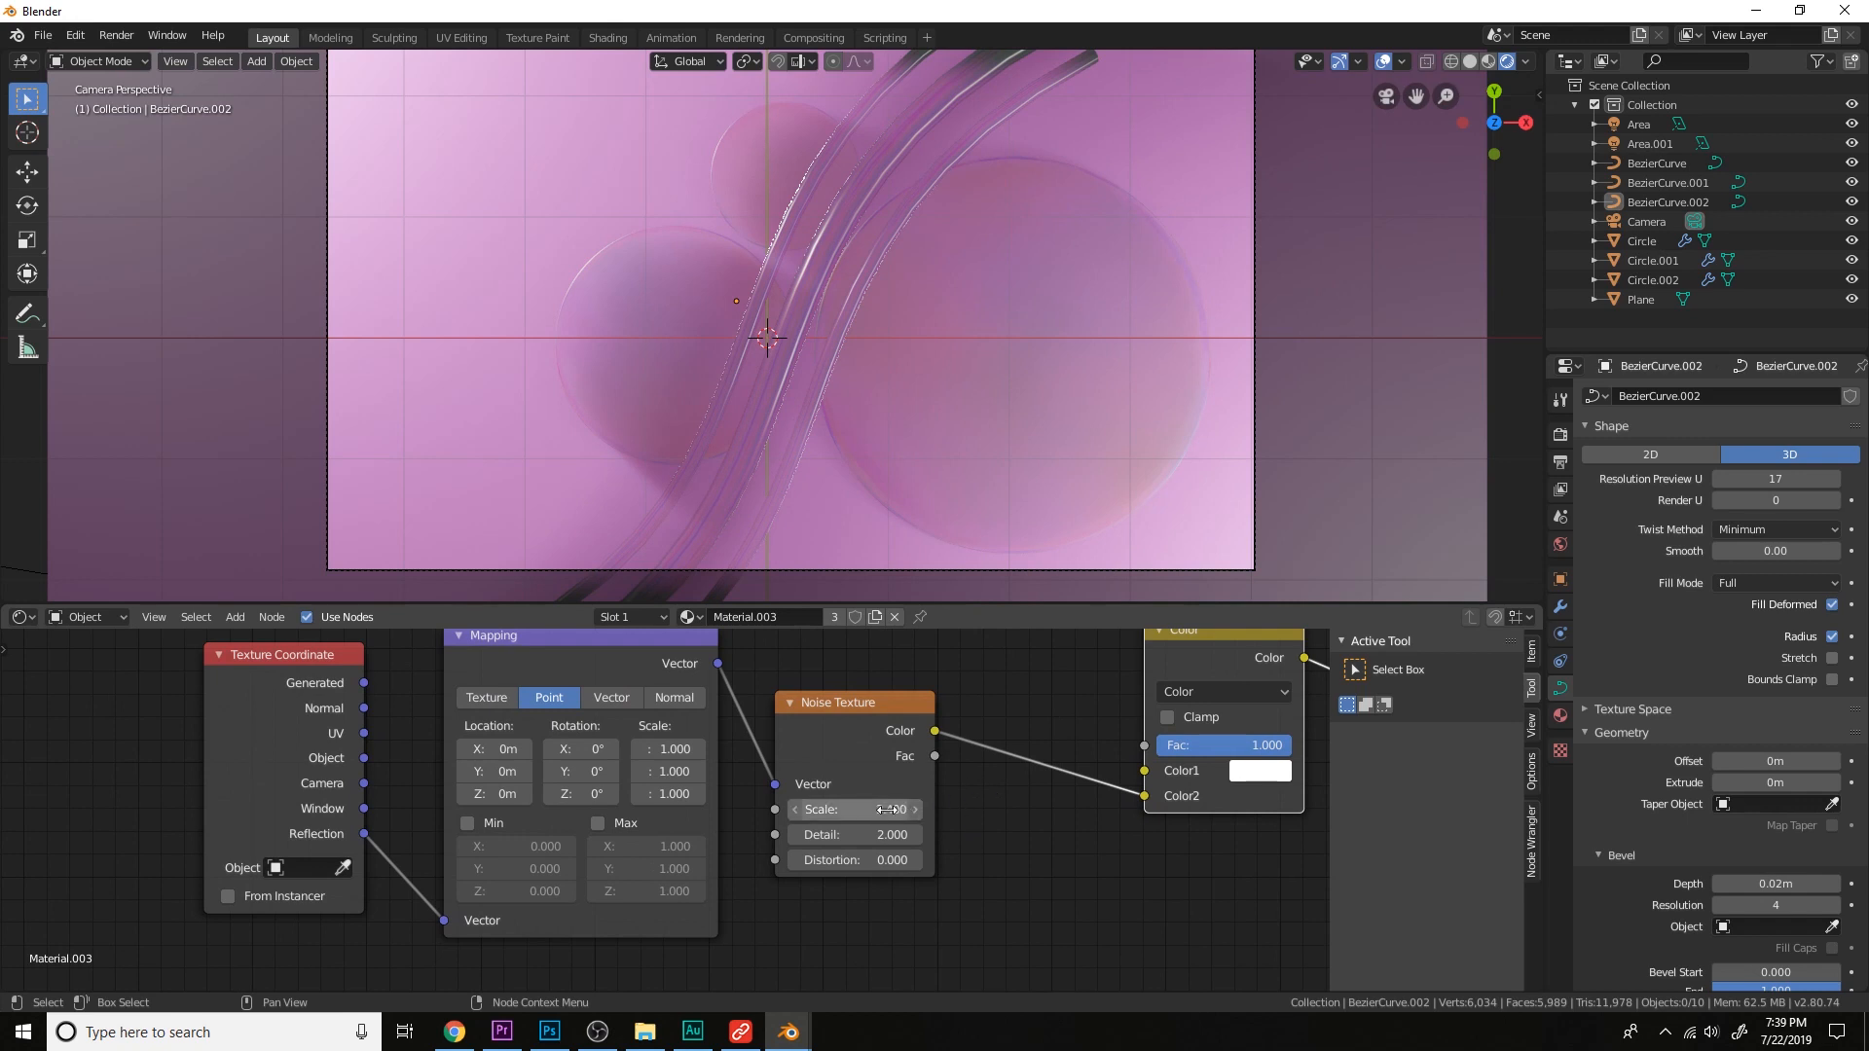
left_click_drag(873, 807, 847, 807)
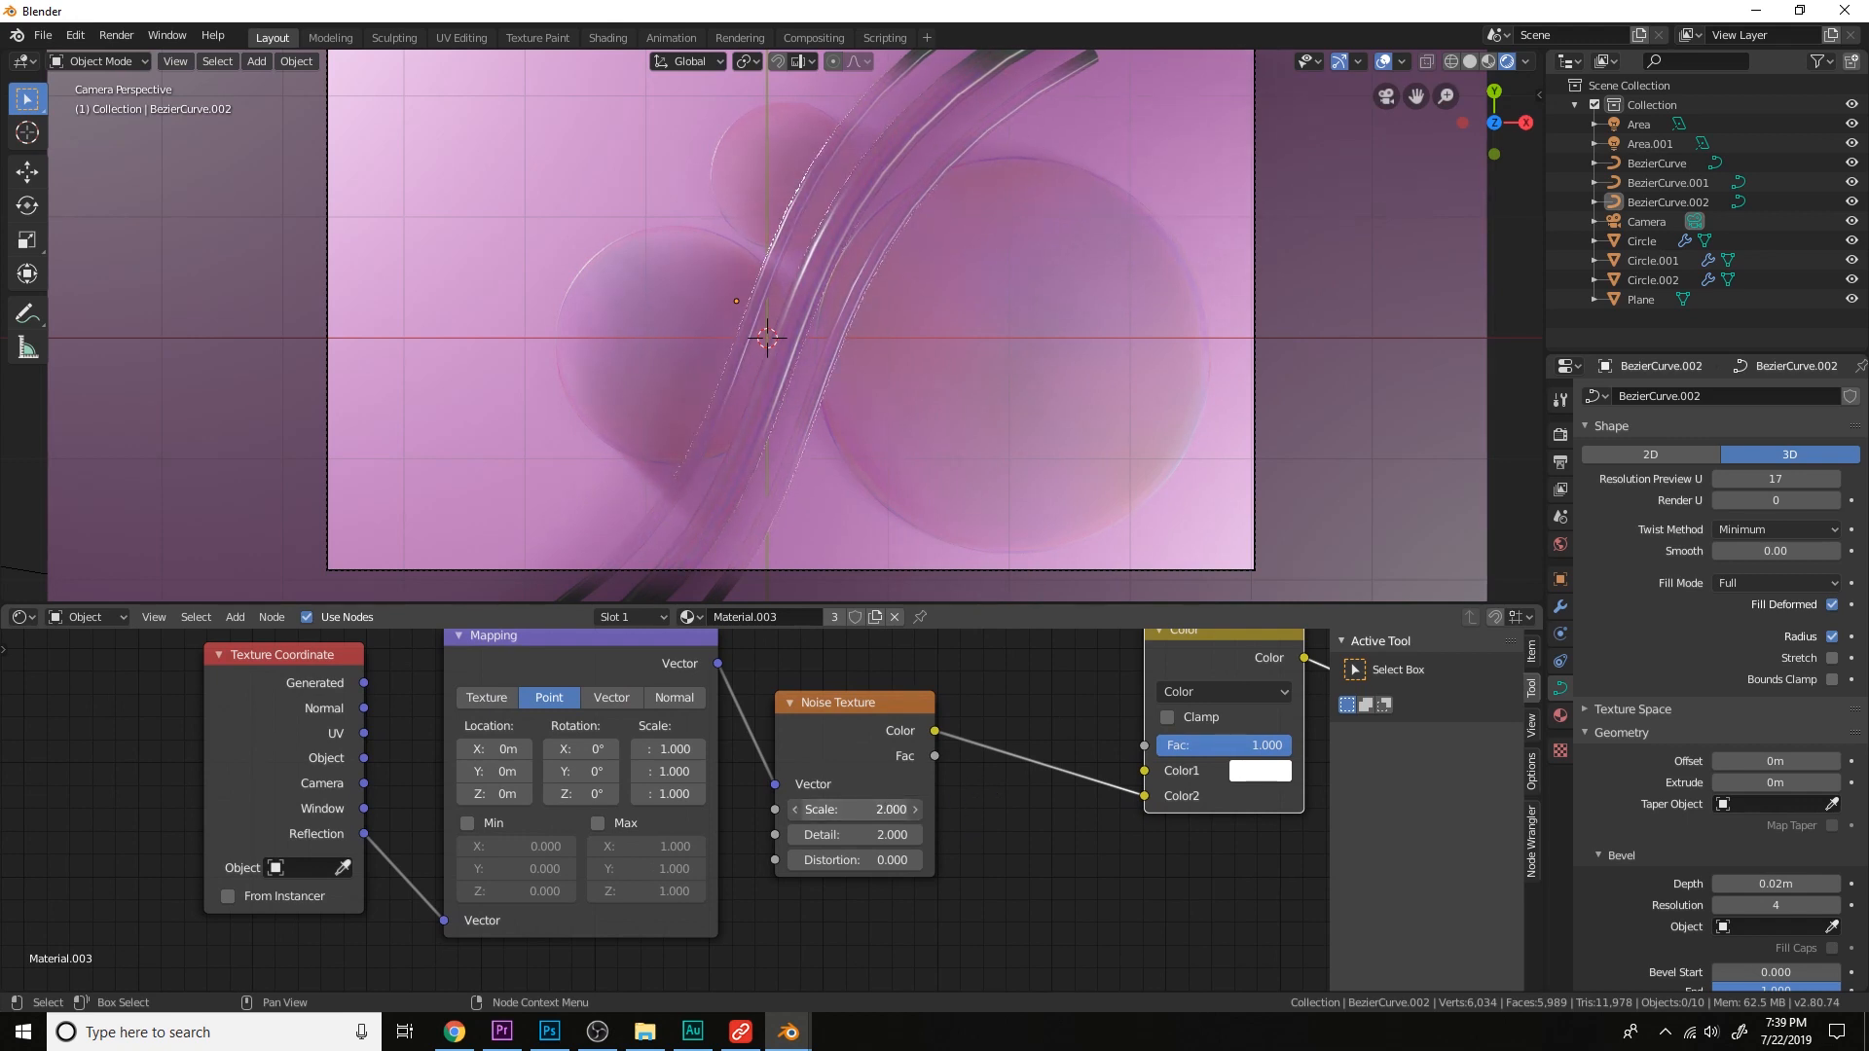
scroll(844, 347, "down", 4)
scroll(843, 348, "up", 3)
scroll(843, 347, "down", 2)
scroll(850, 354, "up", 2)
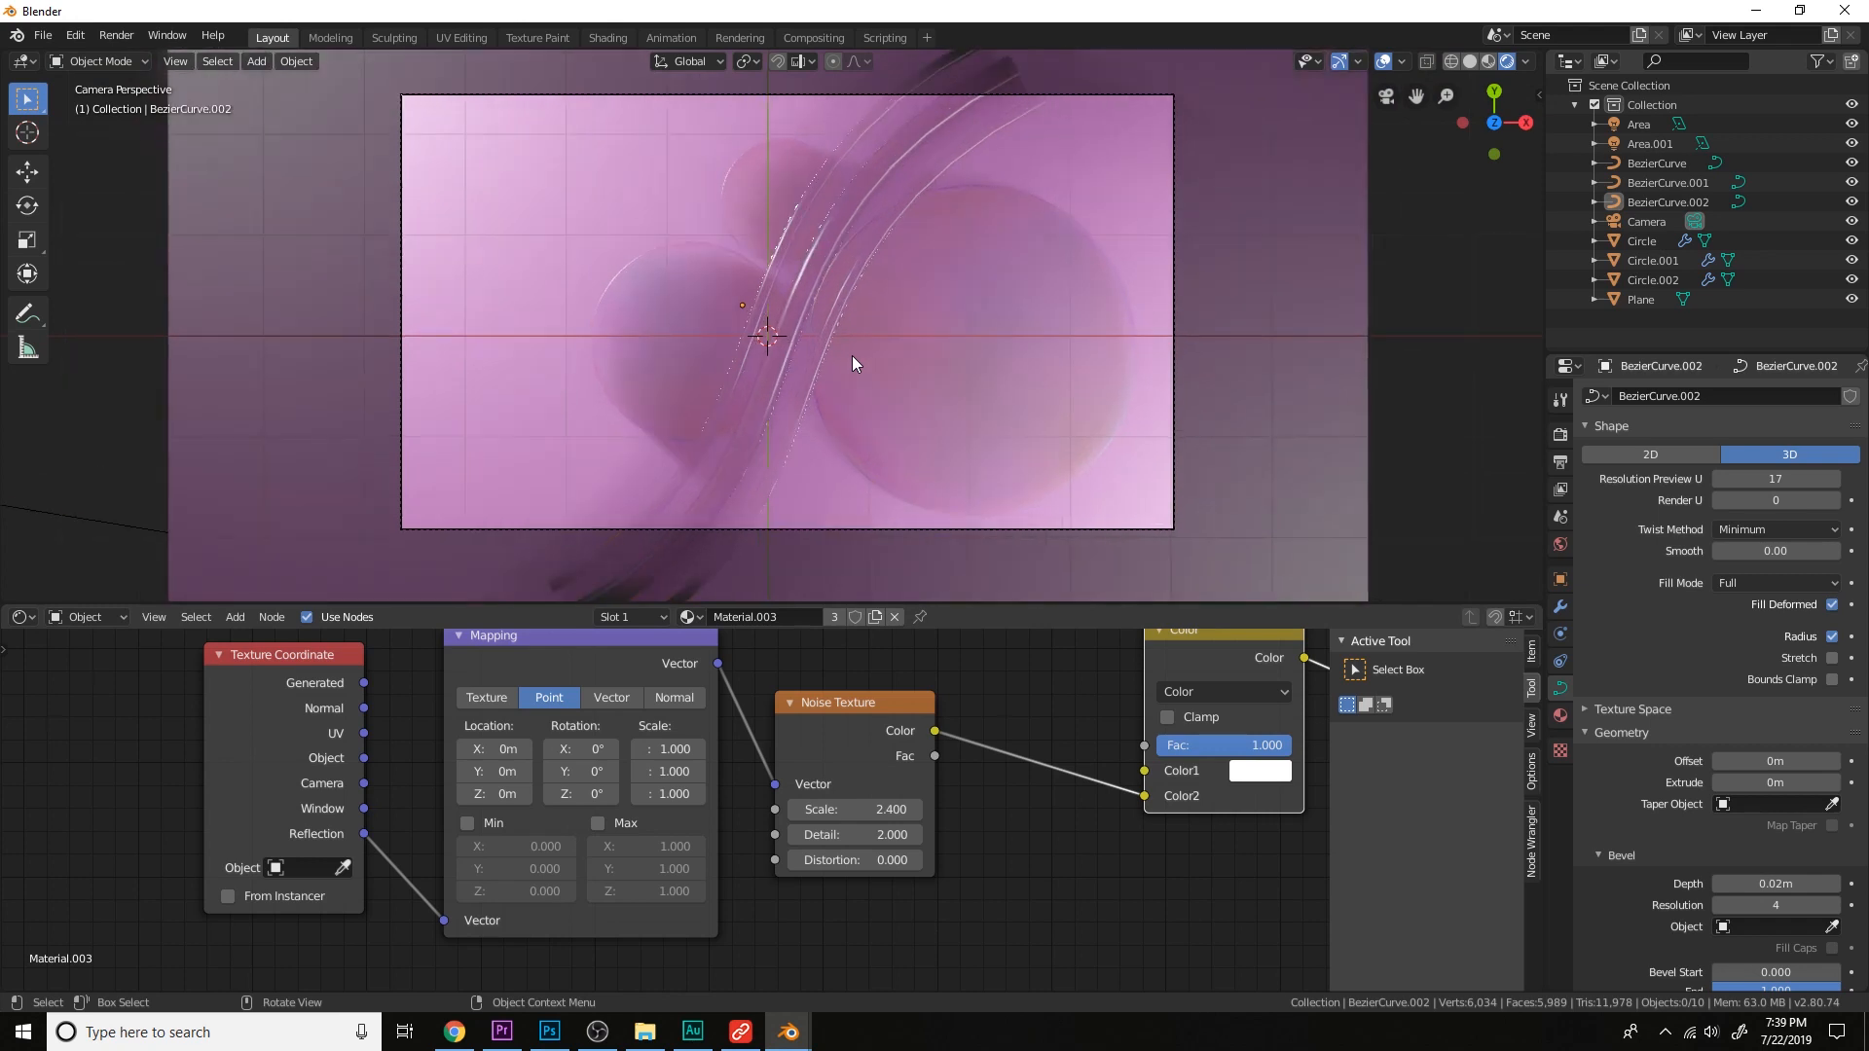
scroll(851, 354, "down", 4)
scroll(867, 352, "up", 3)
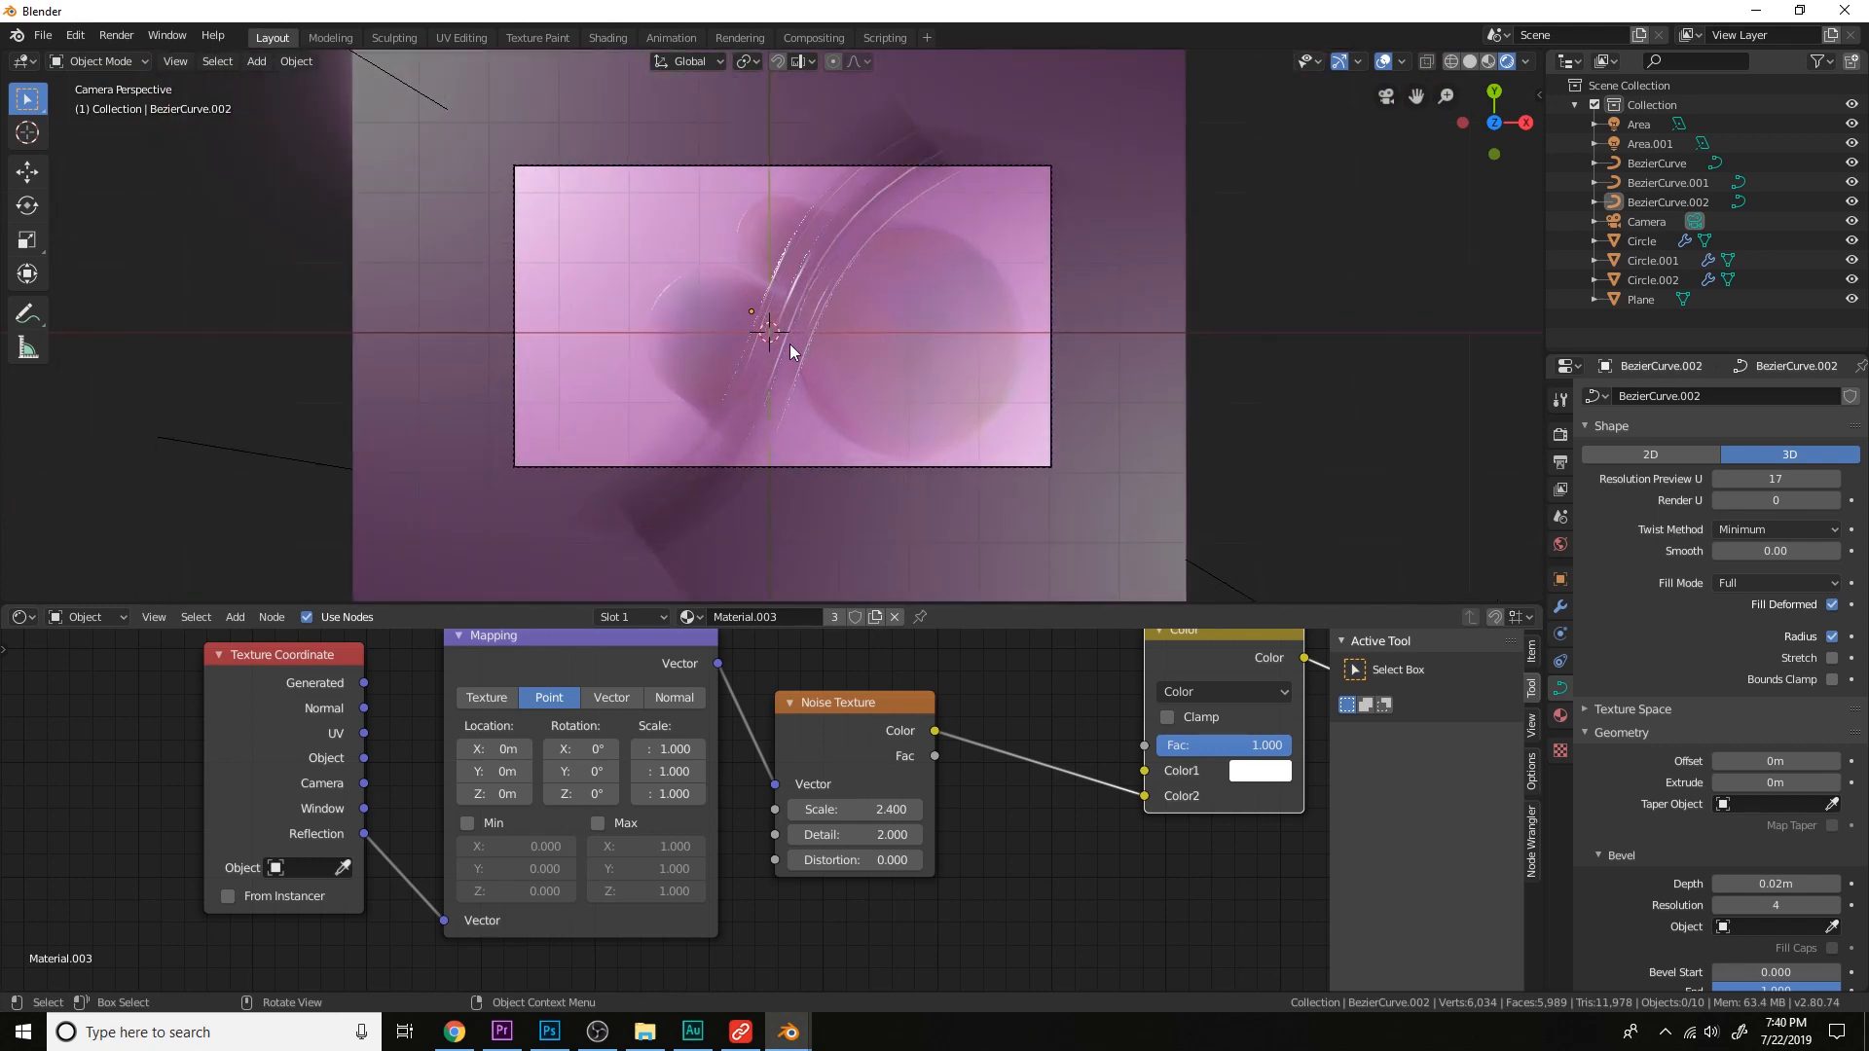
Move the camera slightly along the scene to reframe the discs and curves.
left_click(1052, 335)
key("g")
left_click(1071, 337)
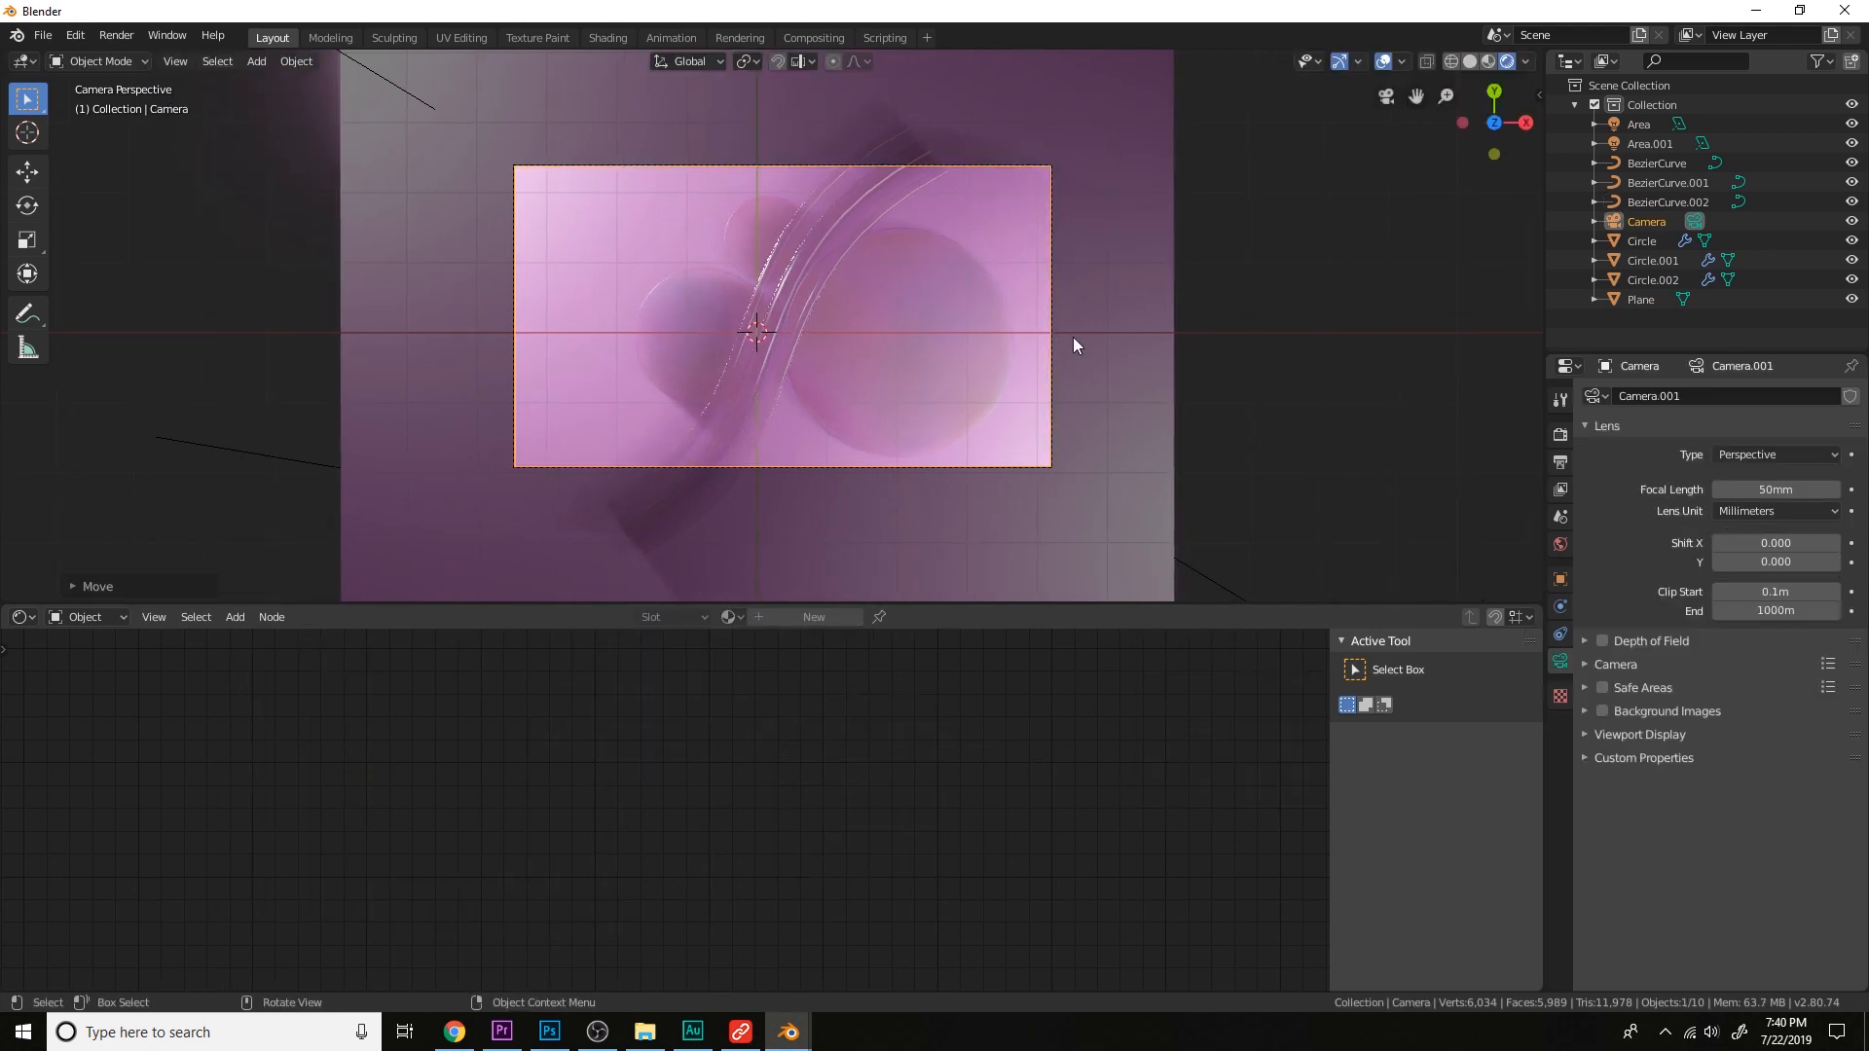
scroll(1073, 337, "up", 1)
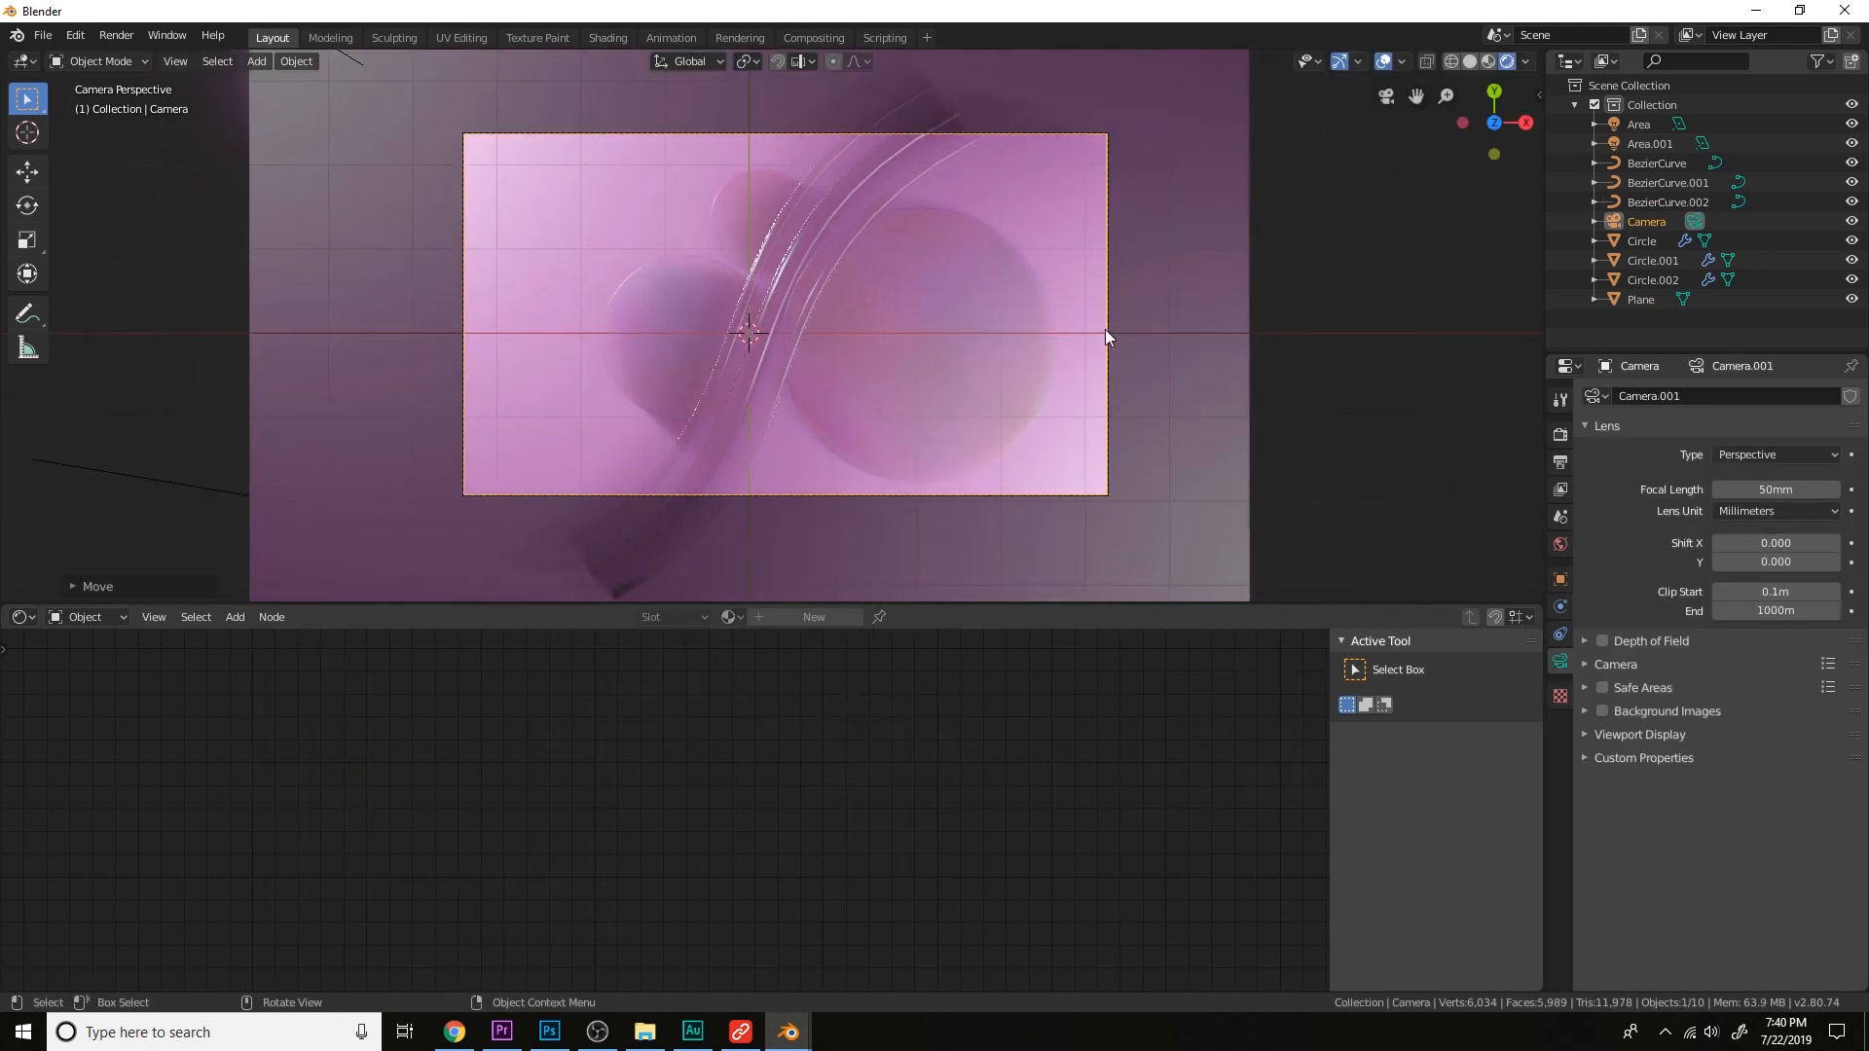
Render the scene from the camera, examine the whole image, and close the render window.
key("F12")
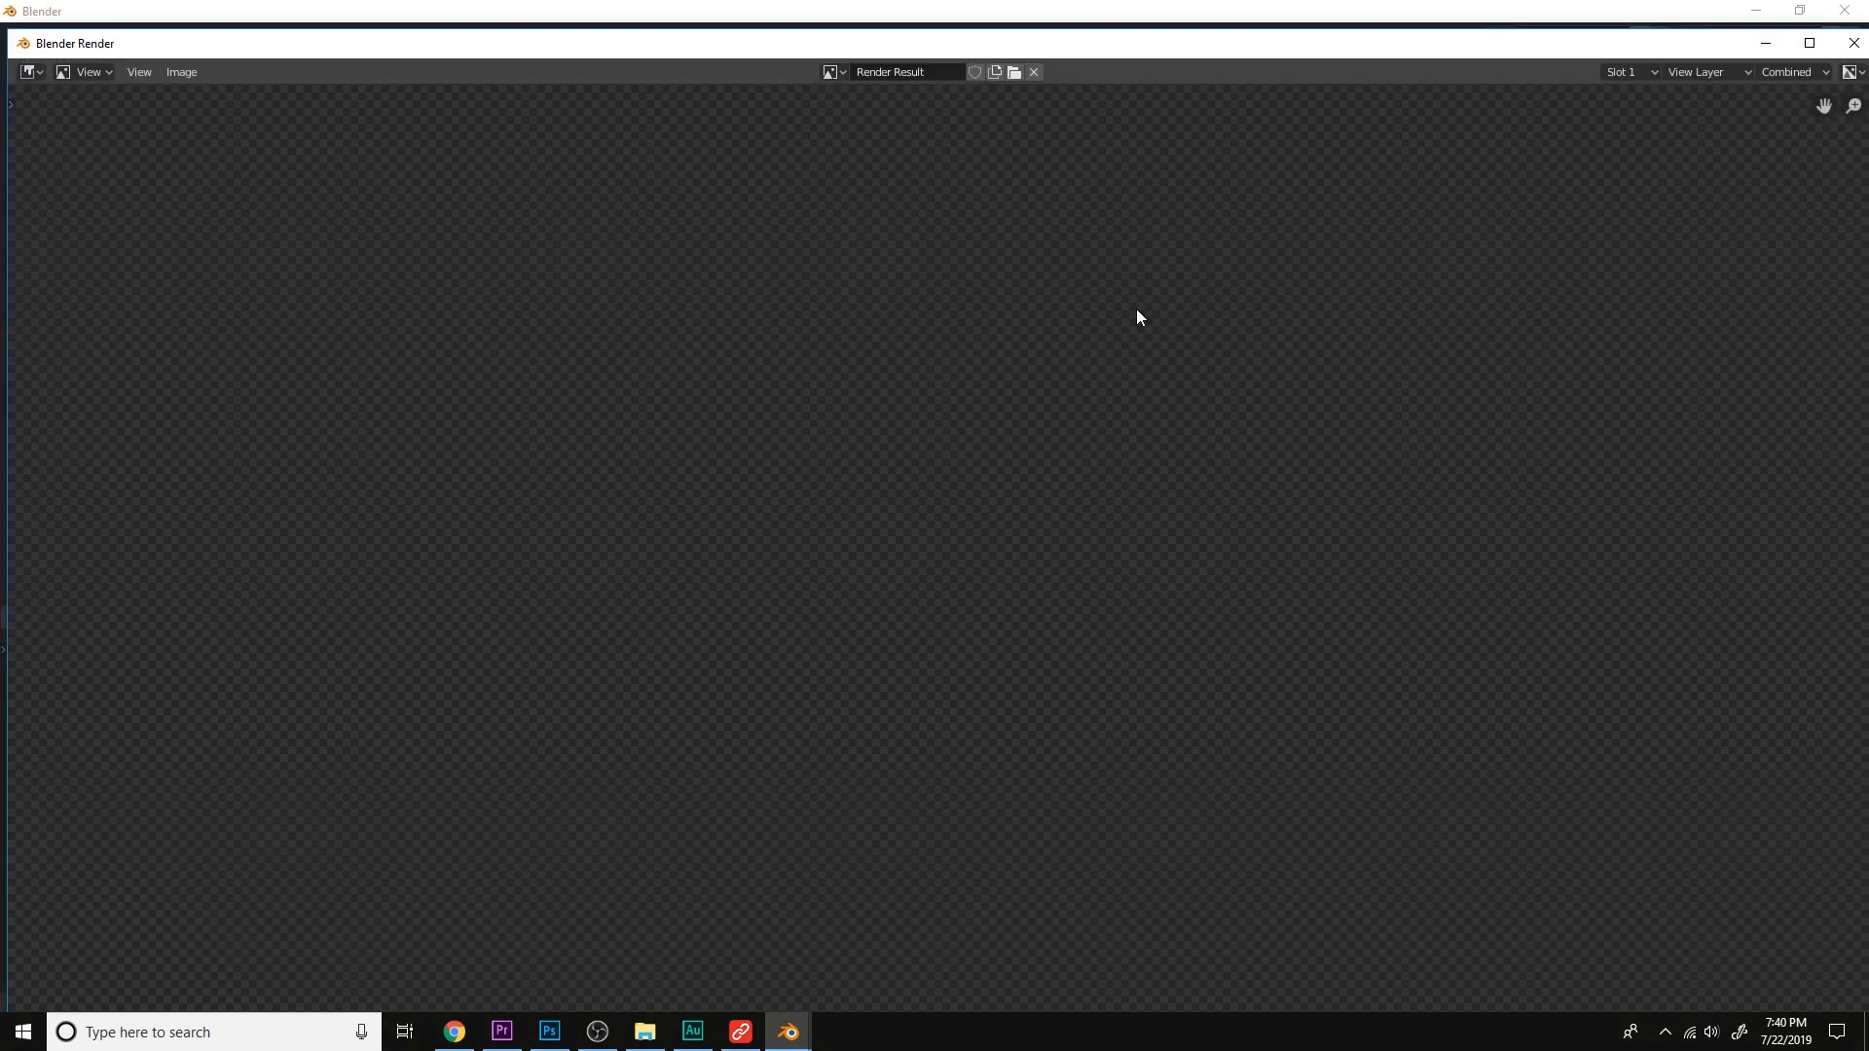
scroll(1136, 307, "down", 3)
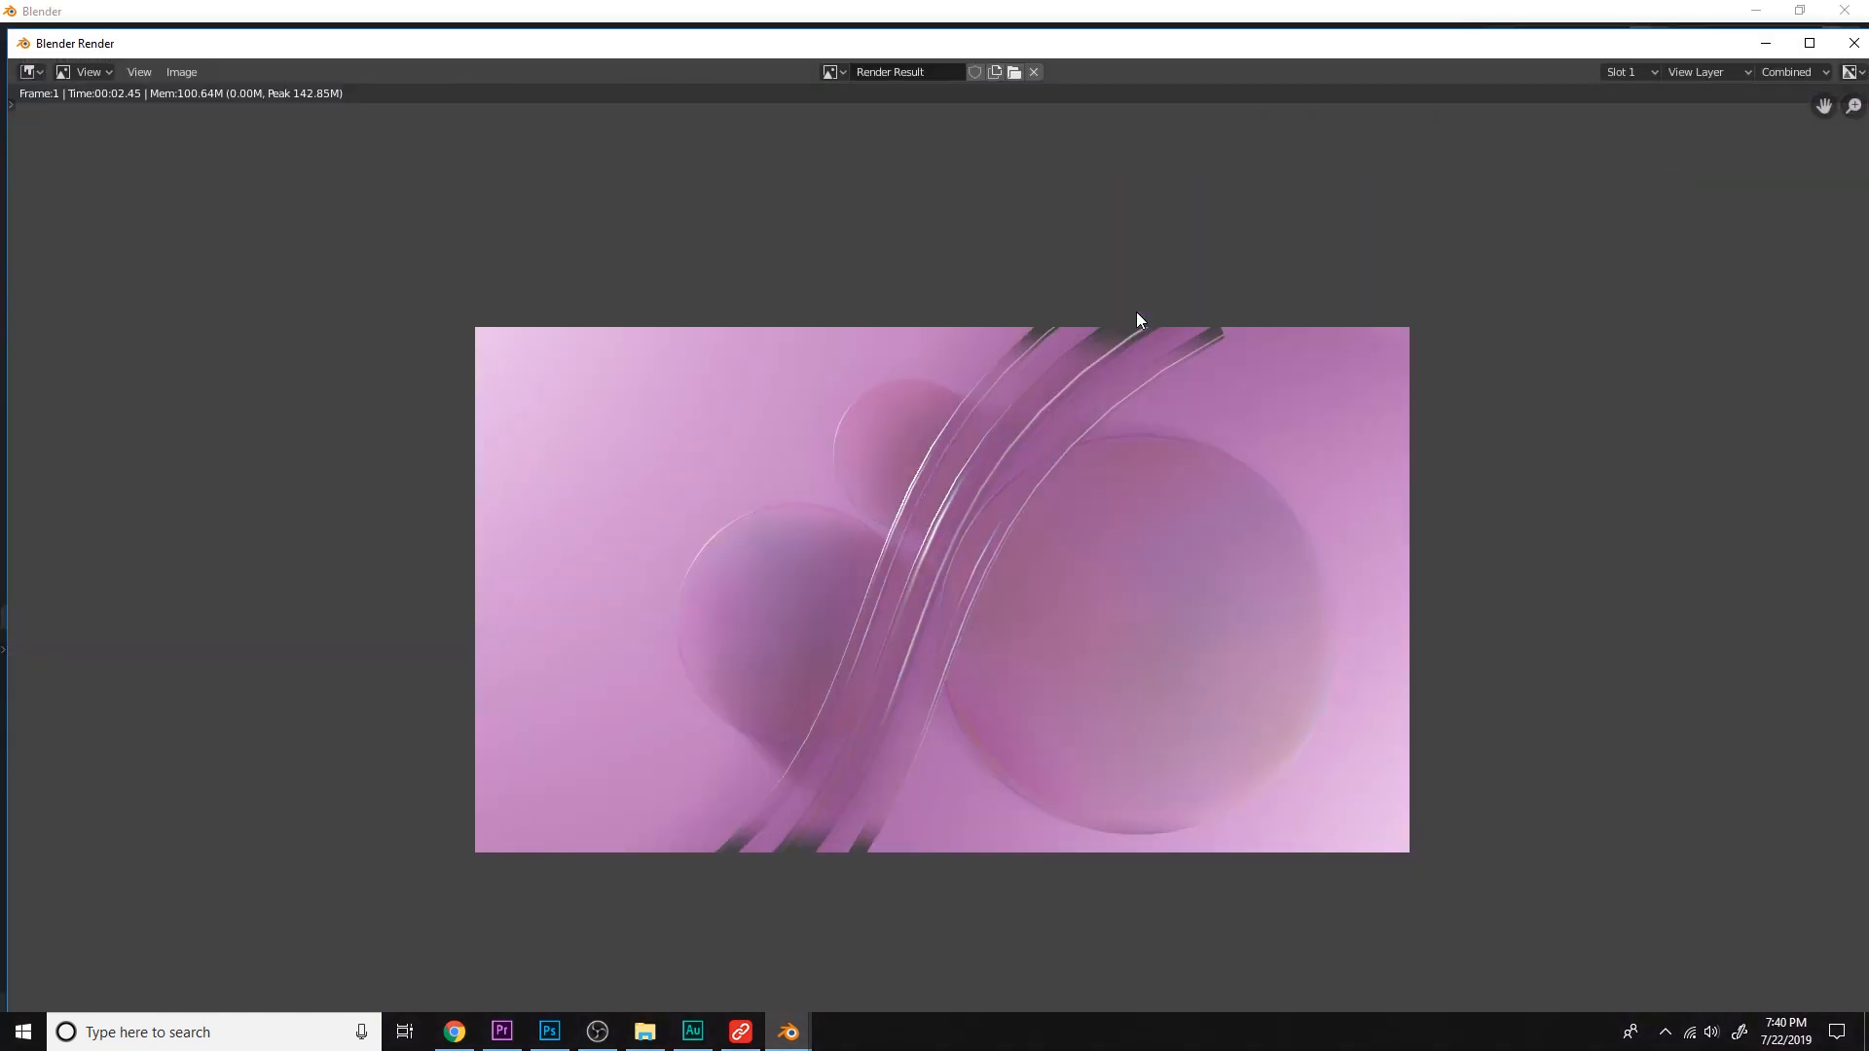
left_click(1854, 43)
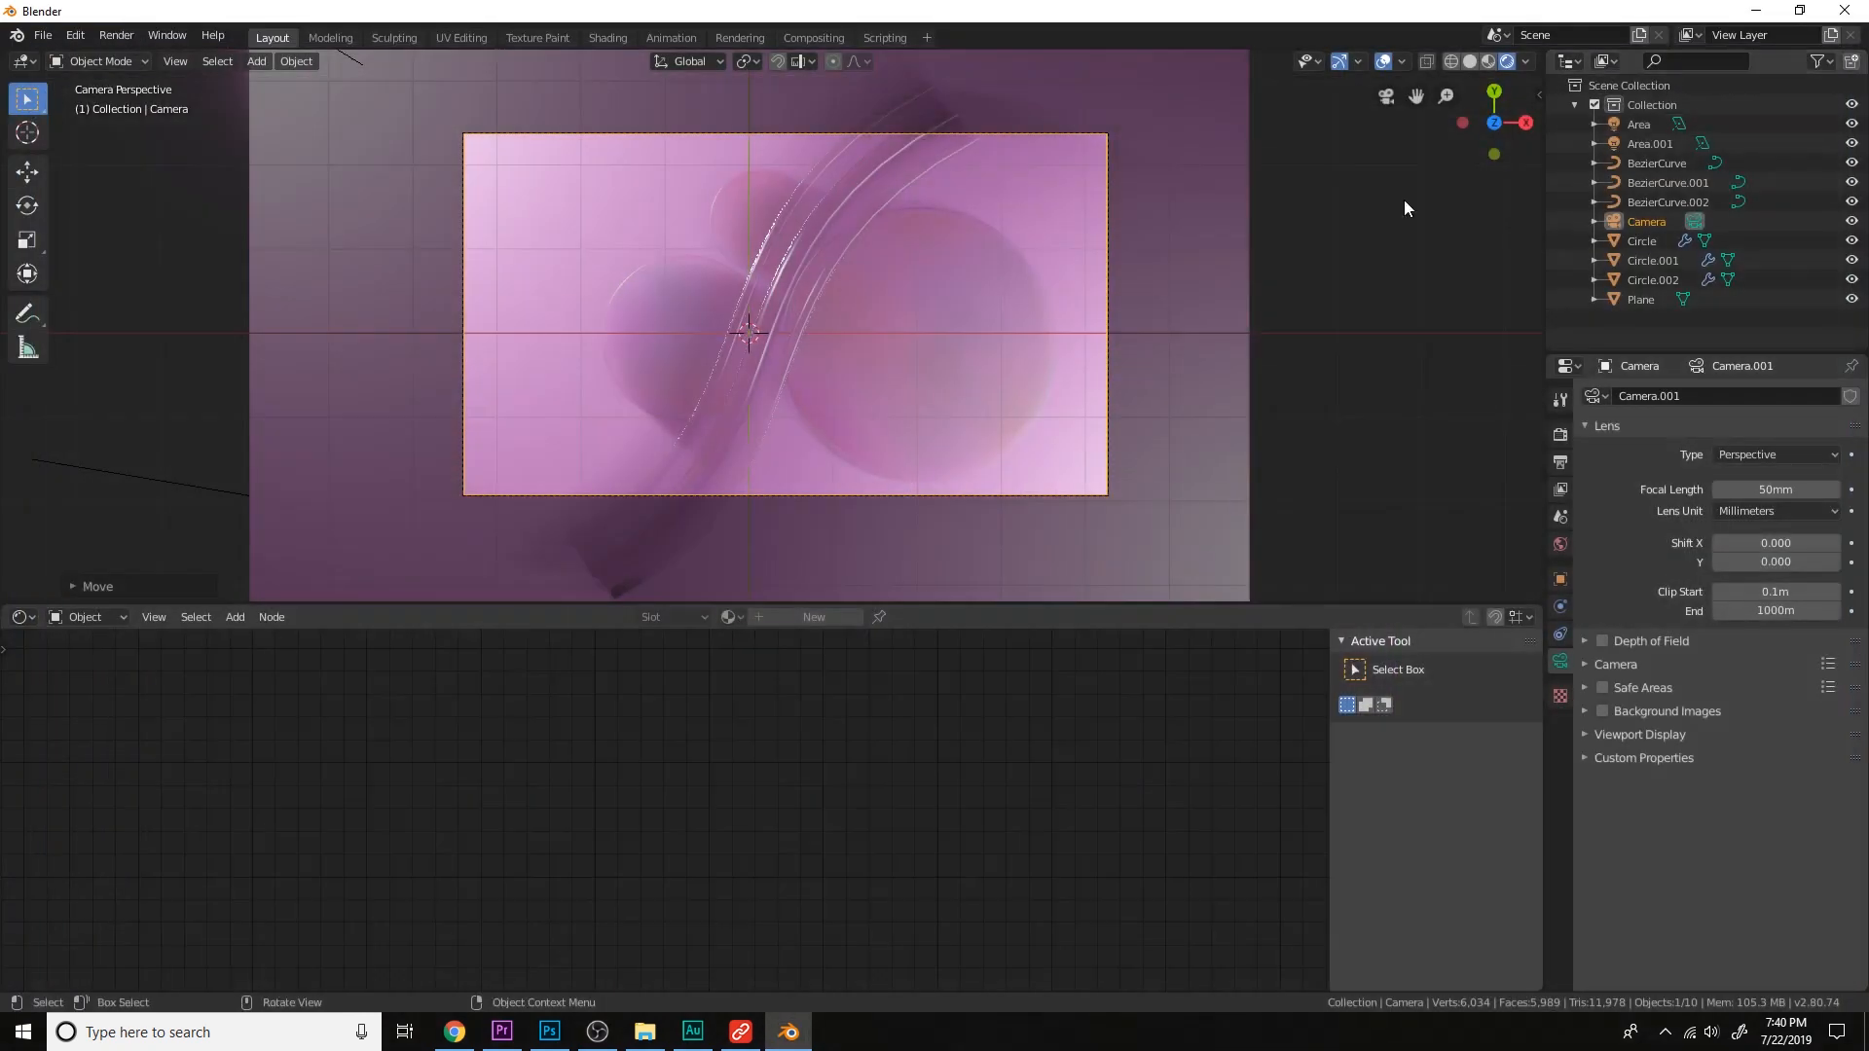
Select all three tube curves, scale them up slightly, and shift them so their ends extend farther beyond the camera frame.
left_click(938, 154)
left_click(886, 145, "shift")
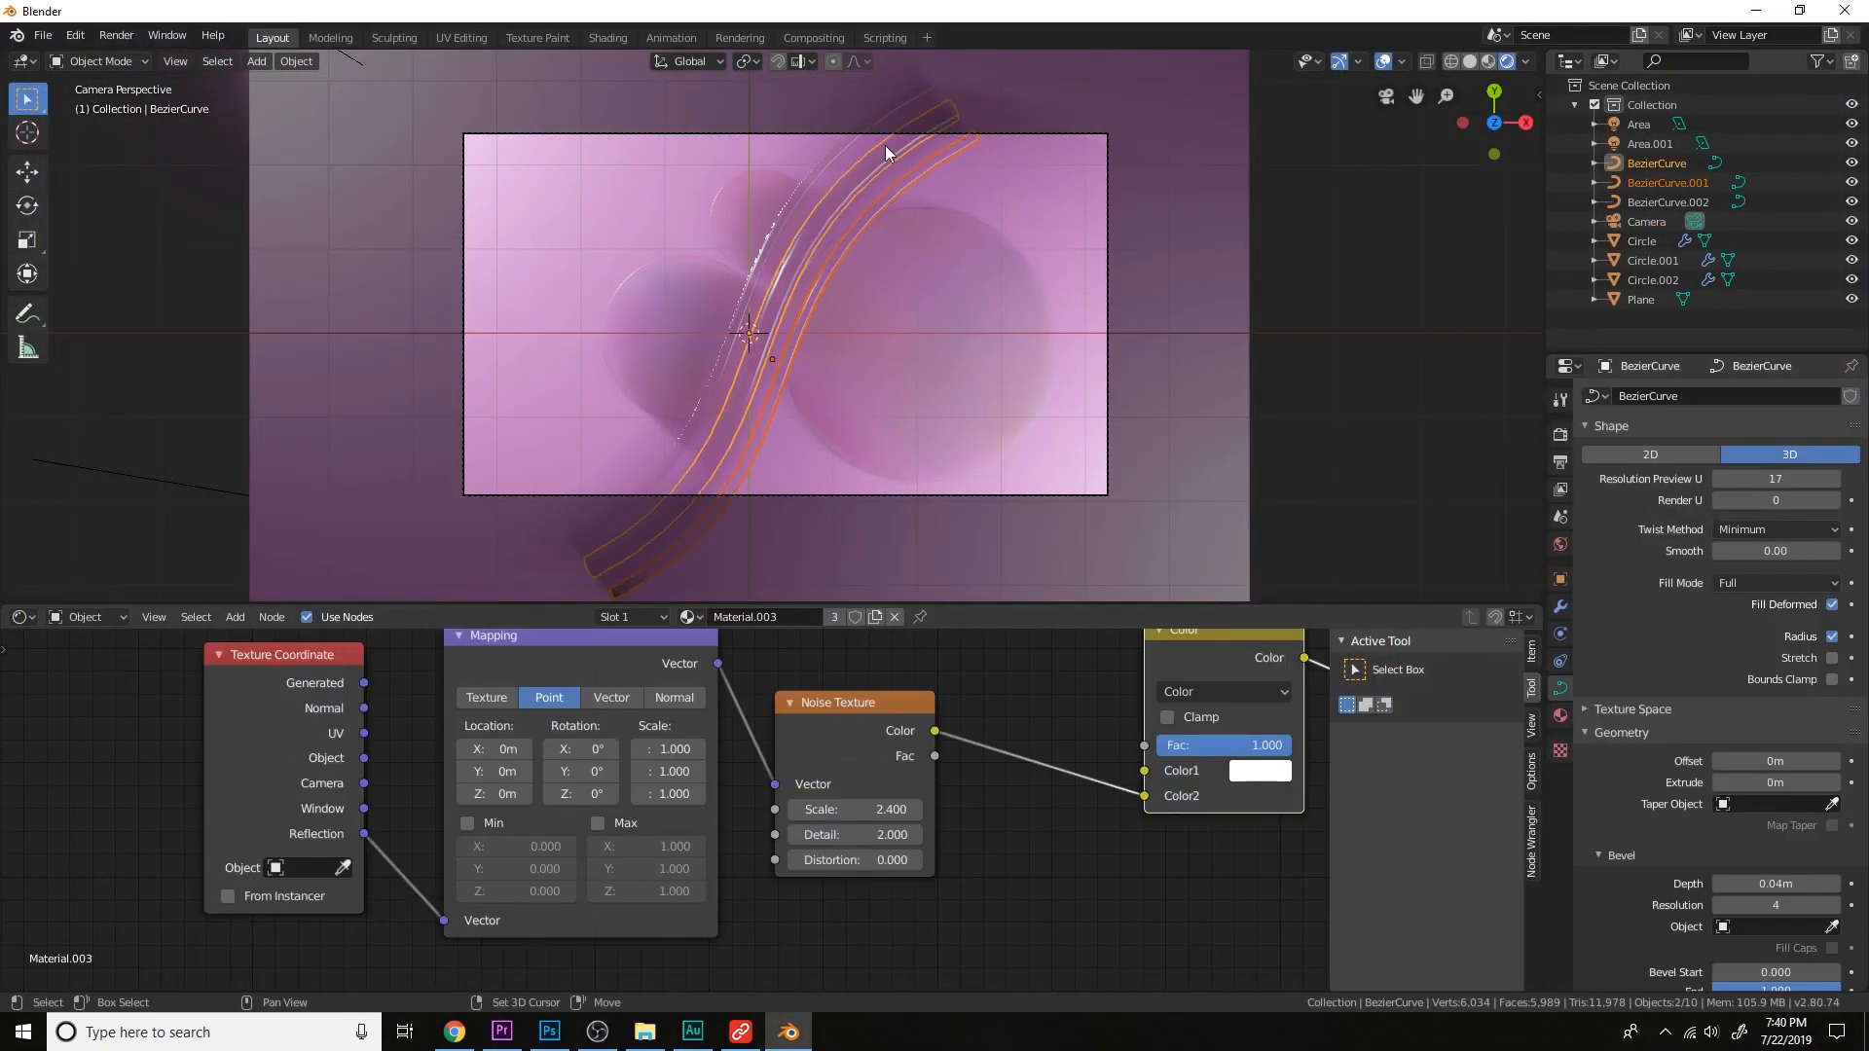
left_click(754, 355, "shift")
key("s")
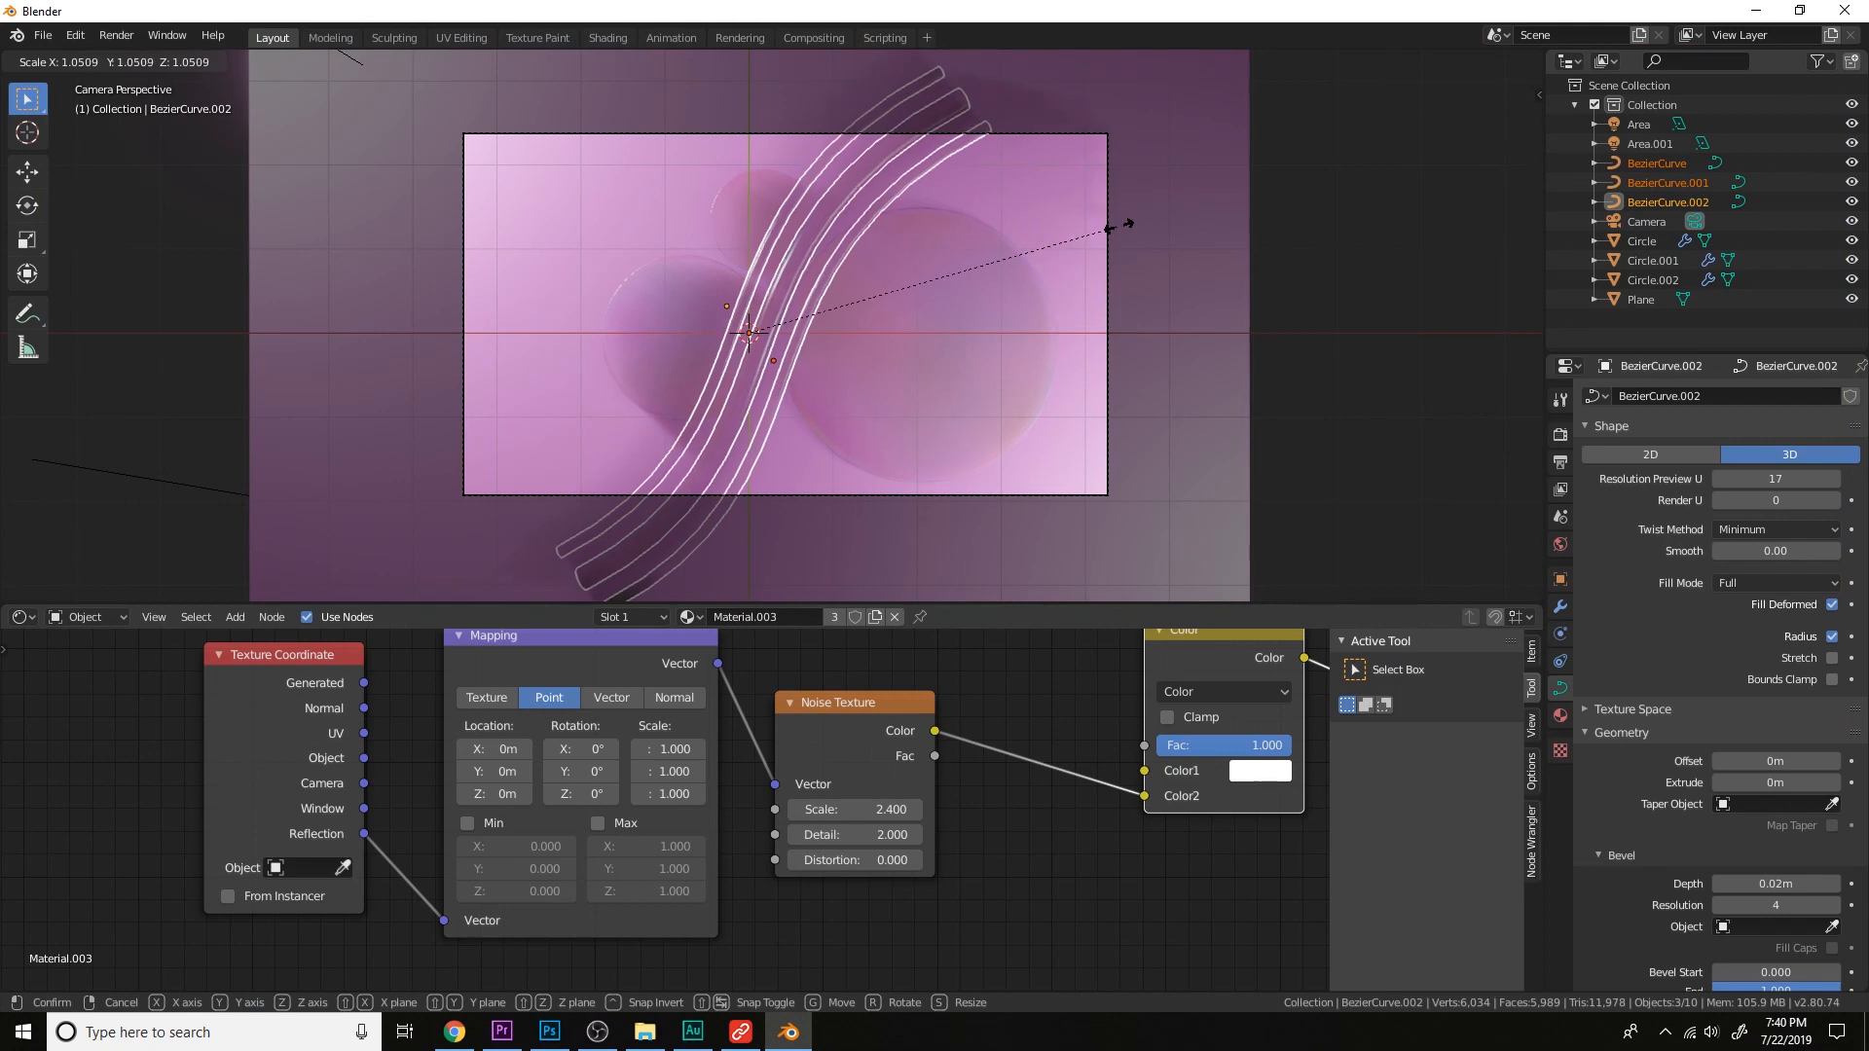
right_click(1081, 241)
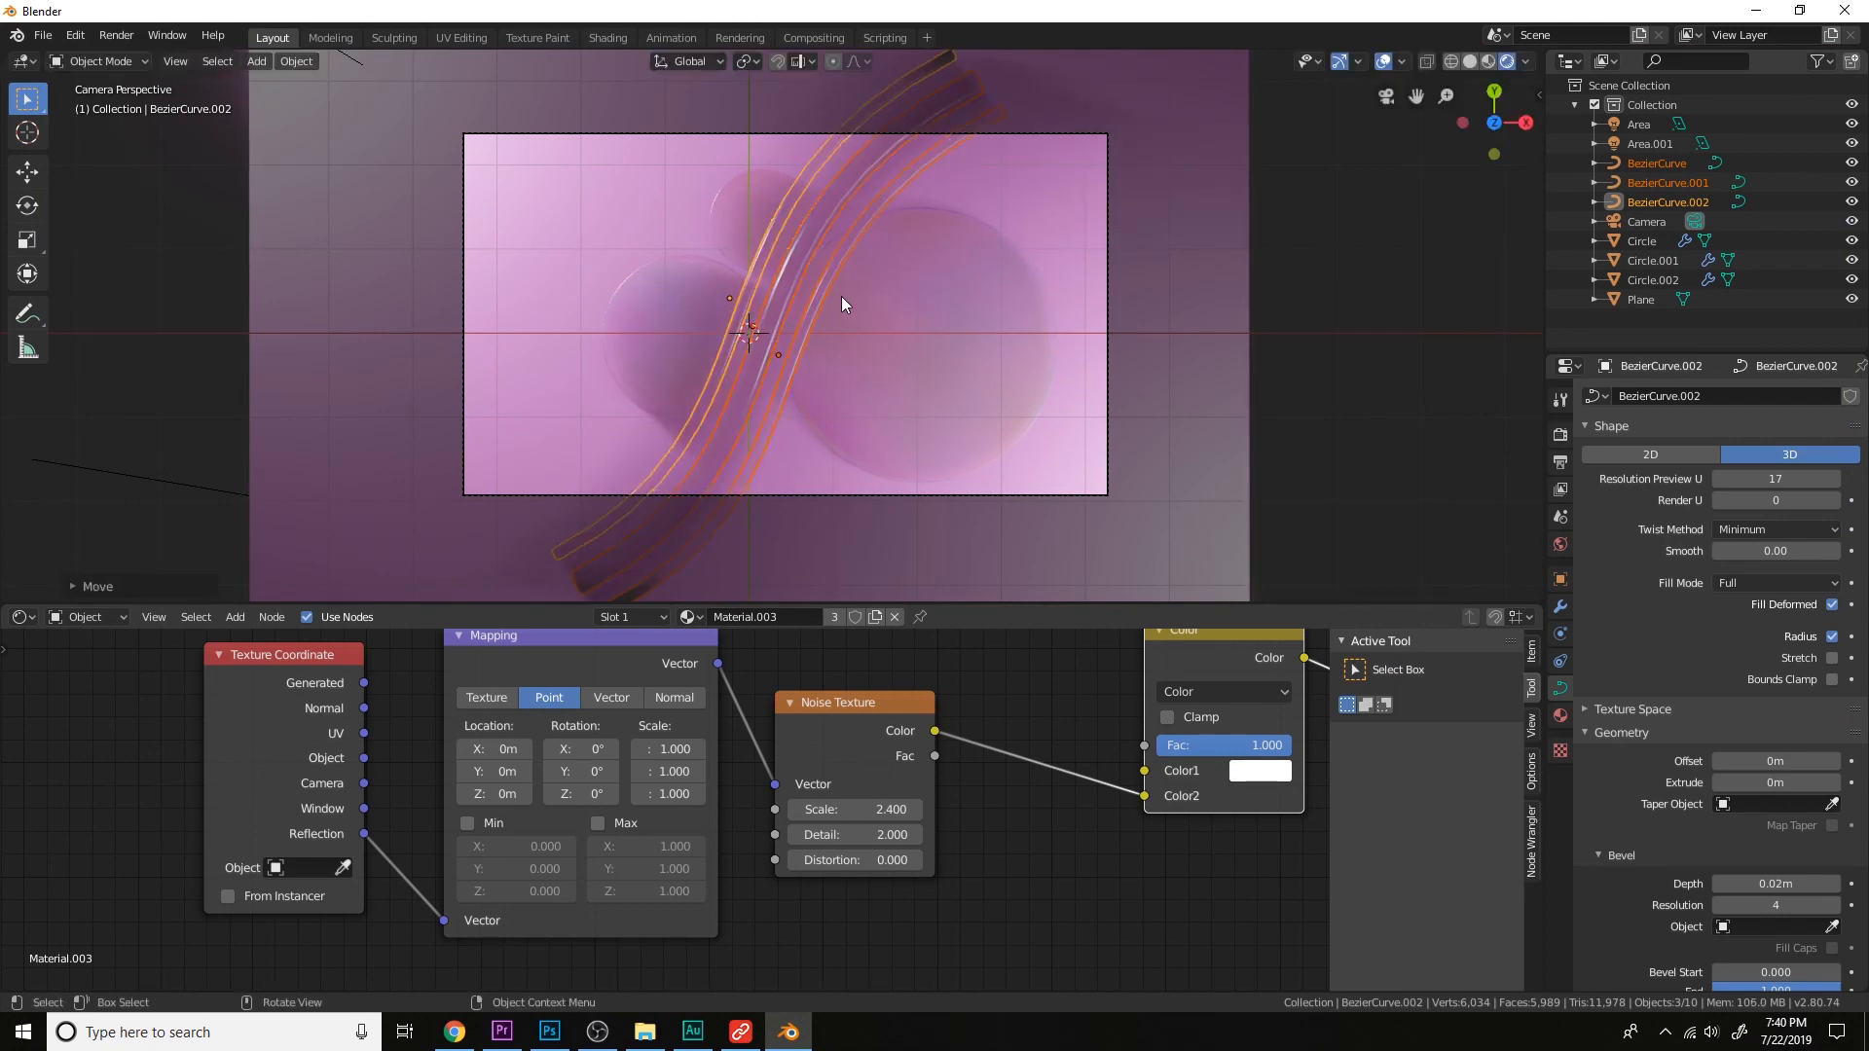
Raise the preview resolution U of each of the three tube curves, setting the thicker middle one to 21.
left_click(816, 313)
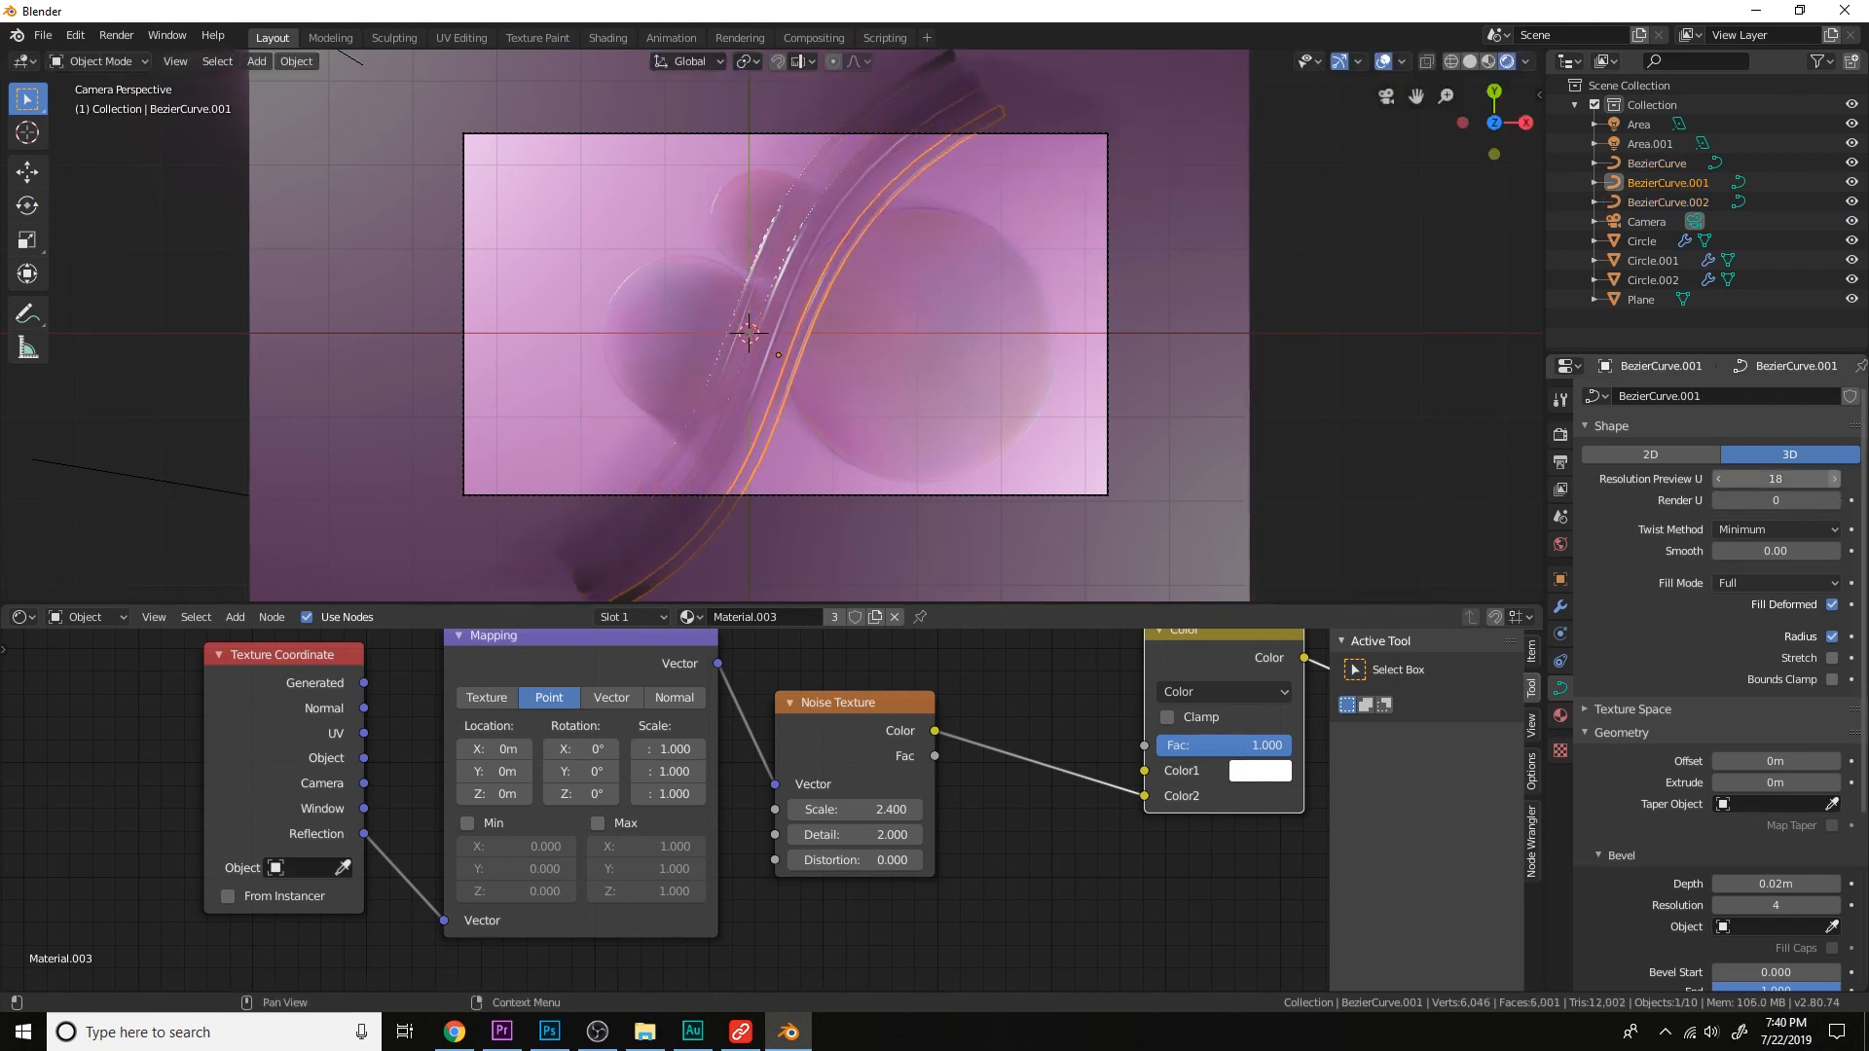
left_click(1834, 480)
left_click(747, 321)
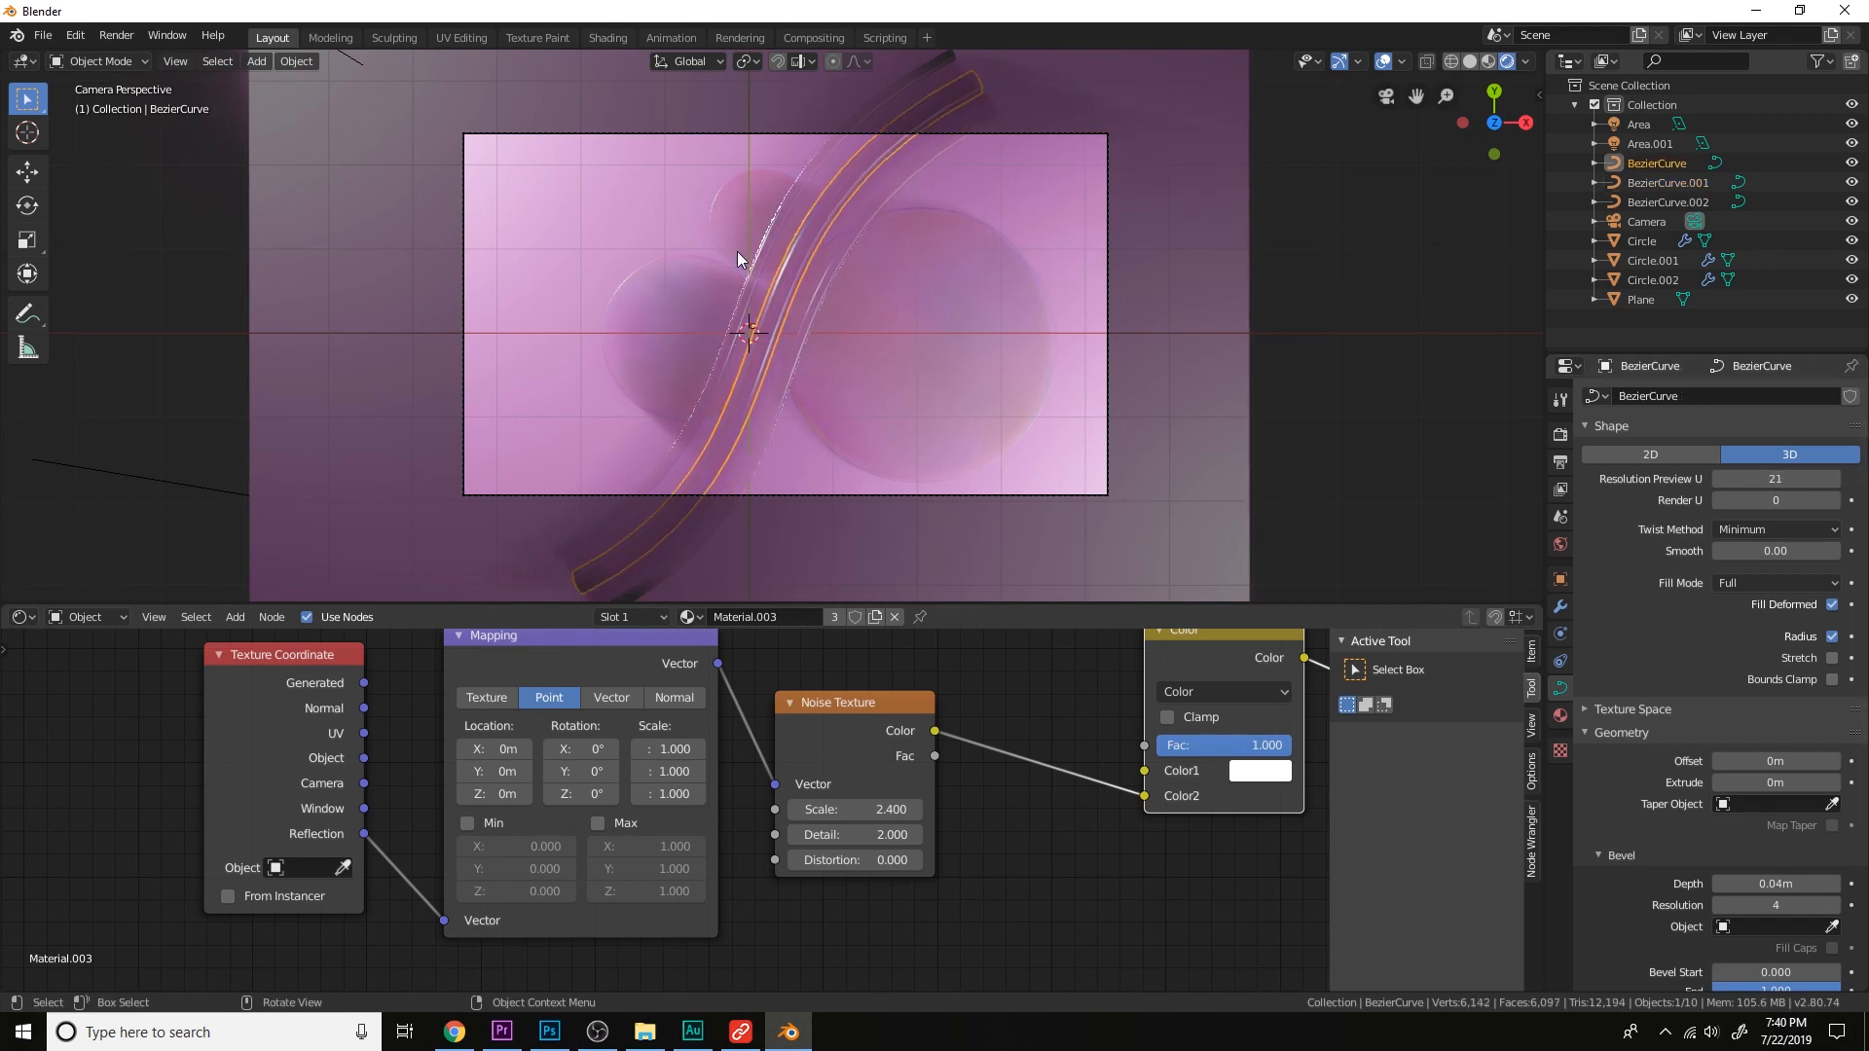
left_click(757, 263)
left_click(1834, 479)
left_click(1834, 479)
Examine the scene outside the camera view from an angle, select the pink plane, and return to the camera view.
left_click(1109, 336)
scroll(1146, 380, "down", 2)
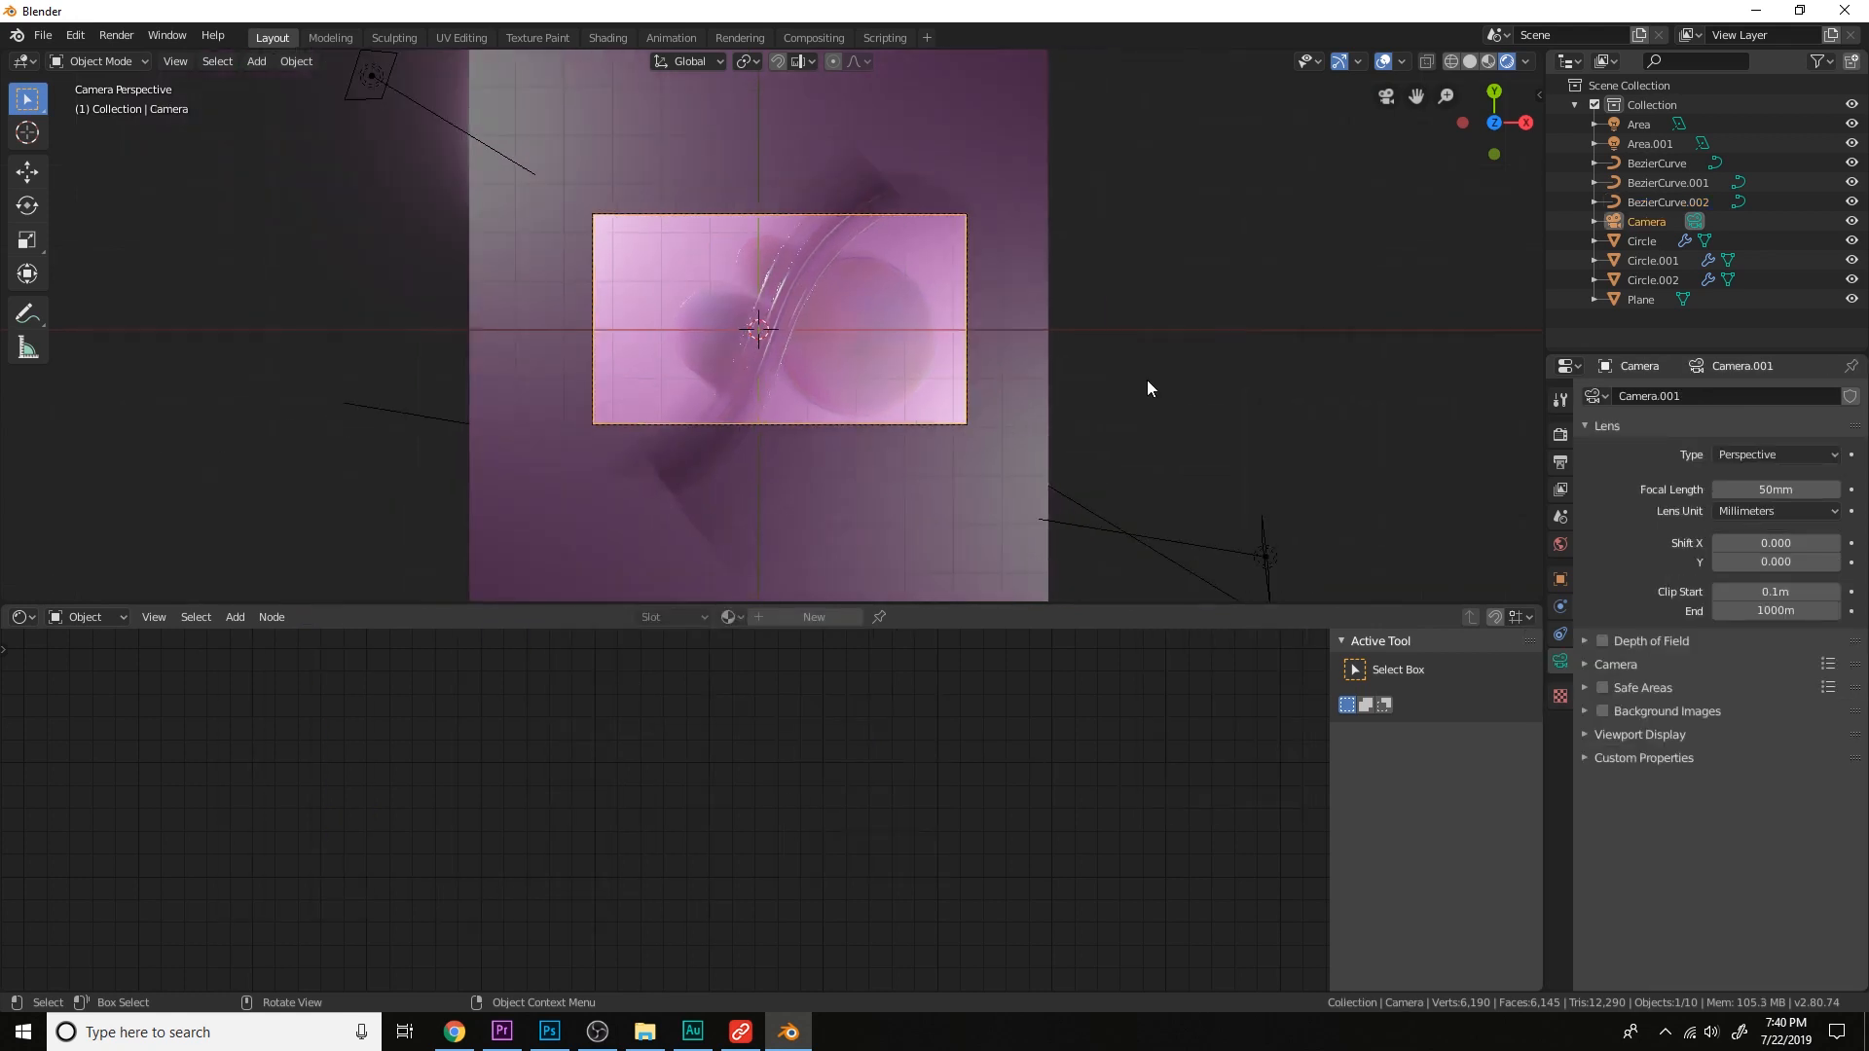
key("KP_0")
scroll(1147, 380, "down", 4)
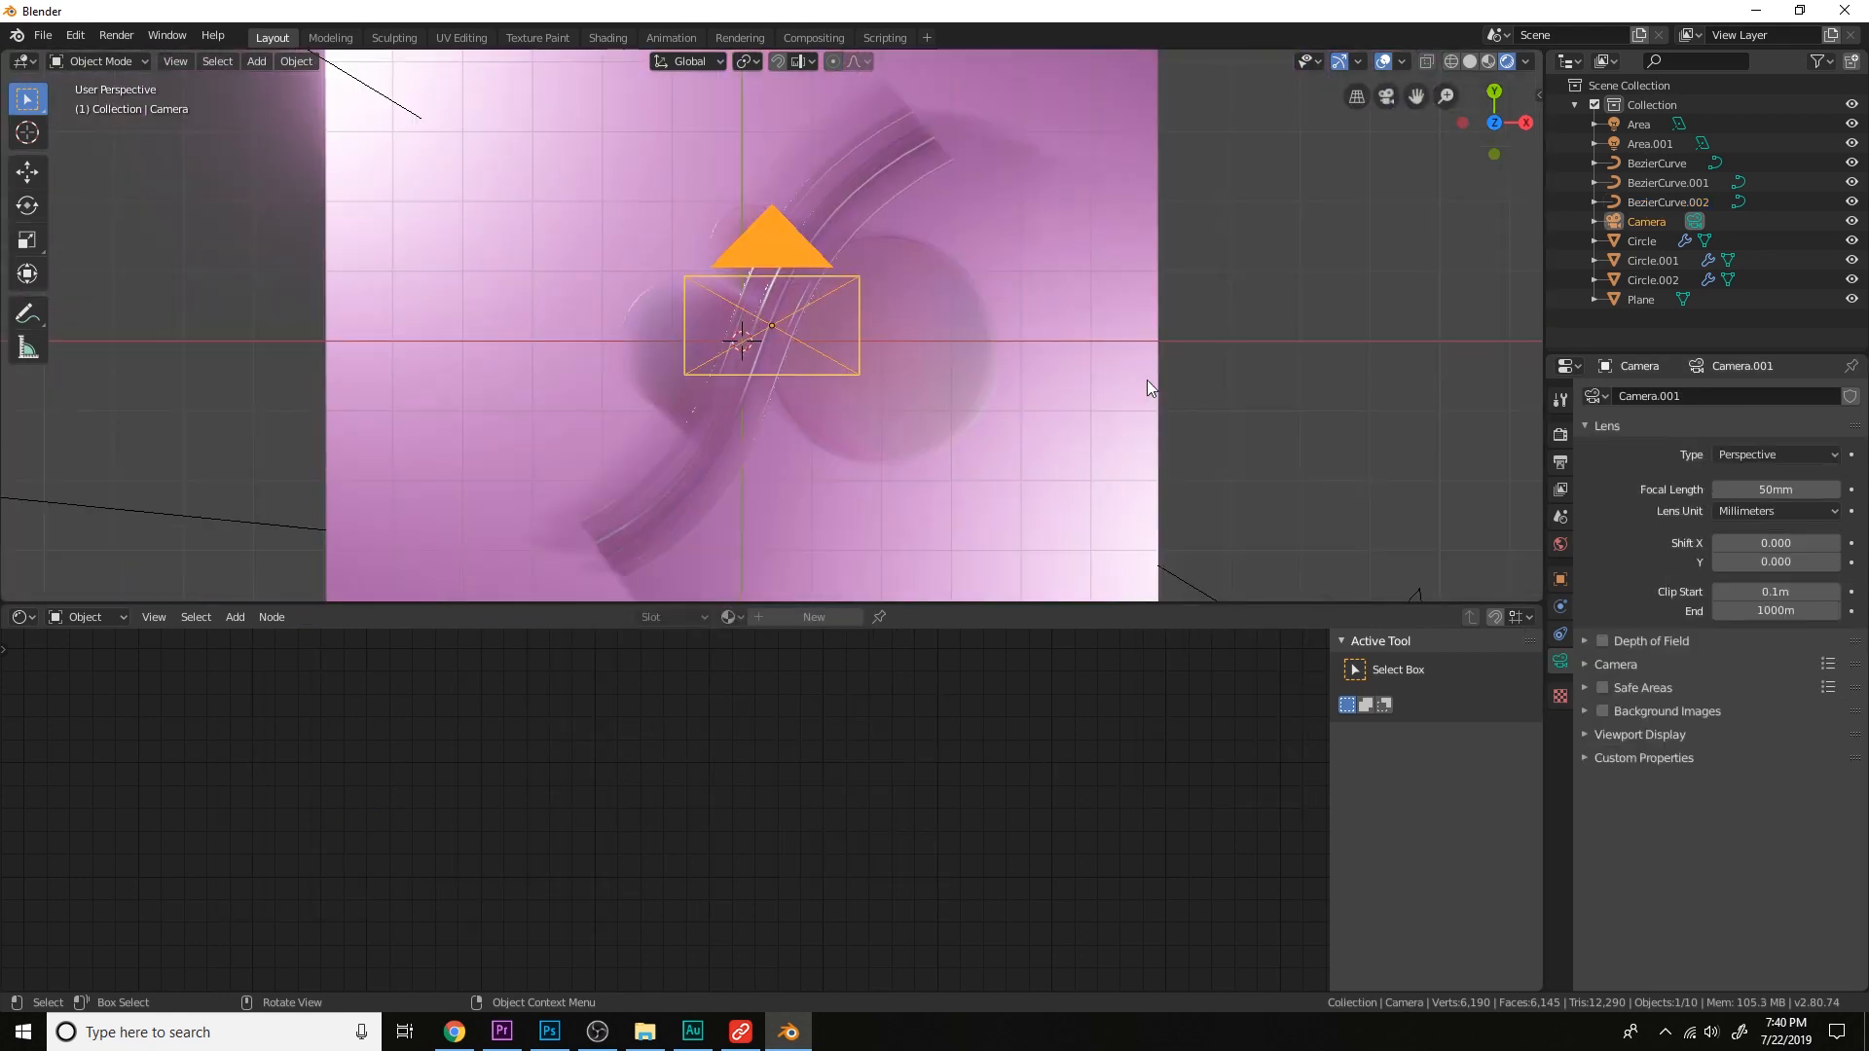
scroll(1147, 379, "up", 3)
middle_click_drag(1141, 392, 991, 428)
left_click(885, 380)
key("KP_0")
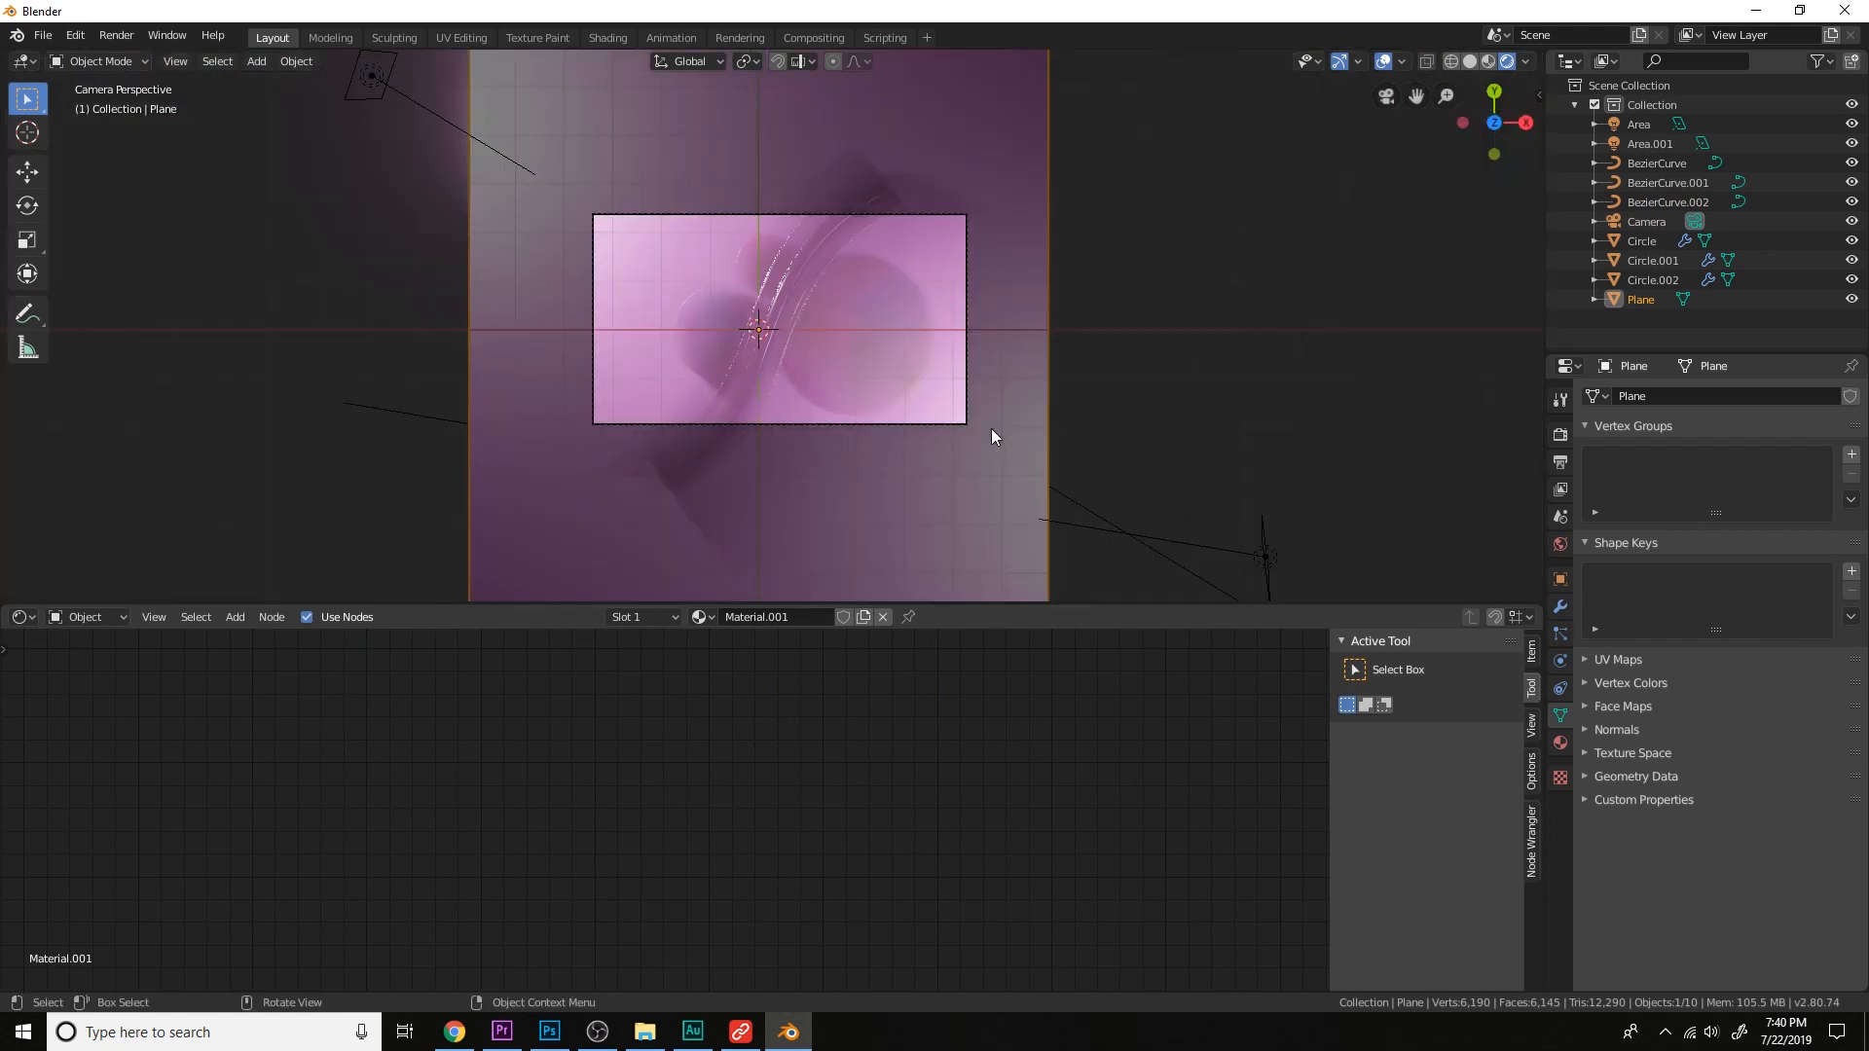
Render the scene from the camera, examine the tube curves near the image edges, and close the render window.
scroll(998, 409, "up", 4)
key("F12")
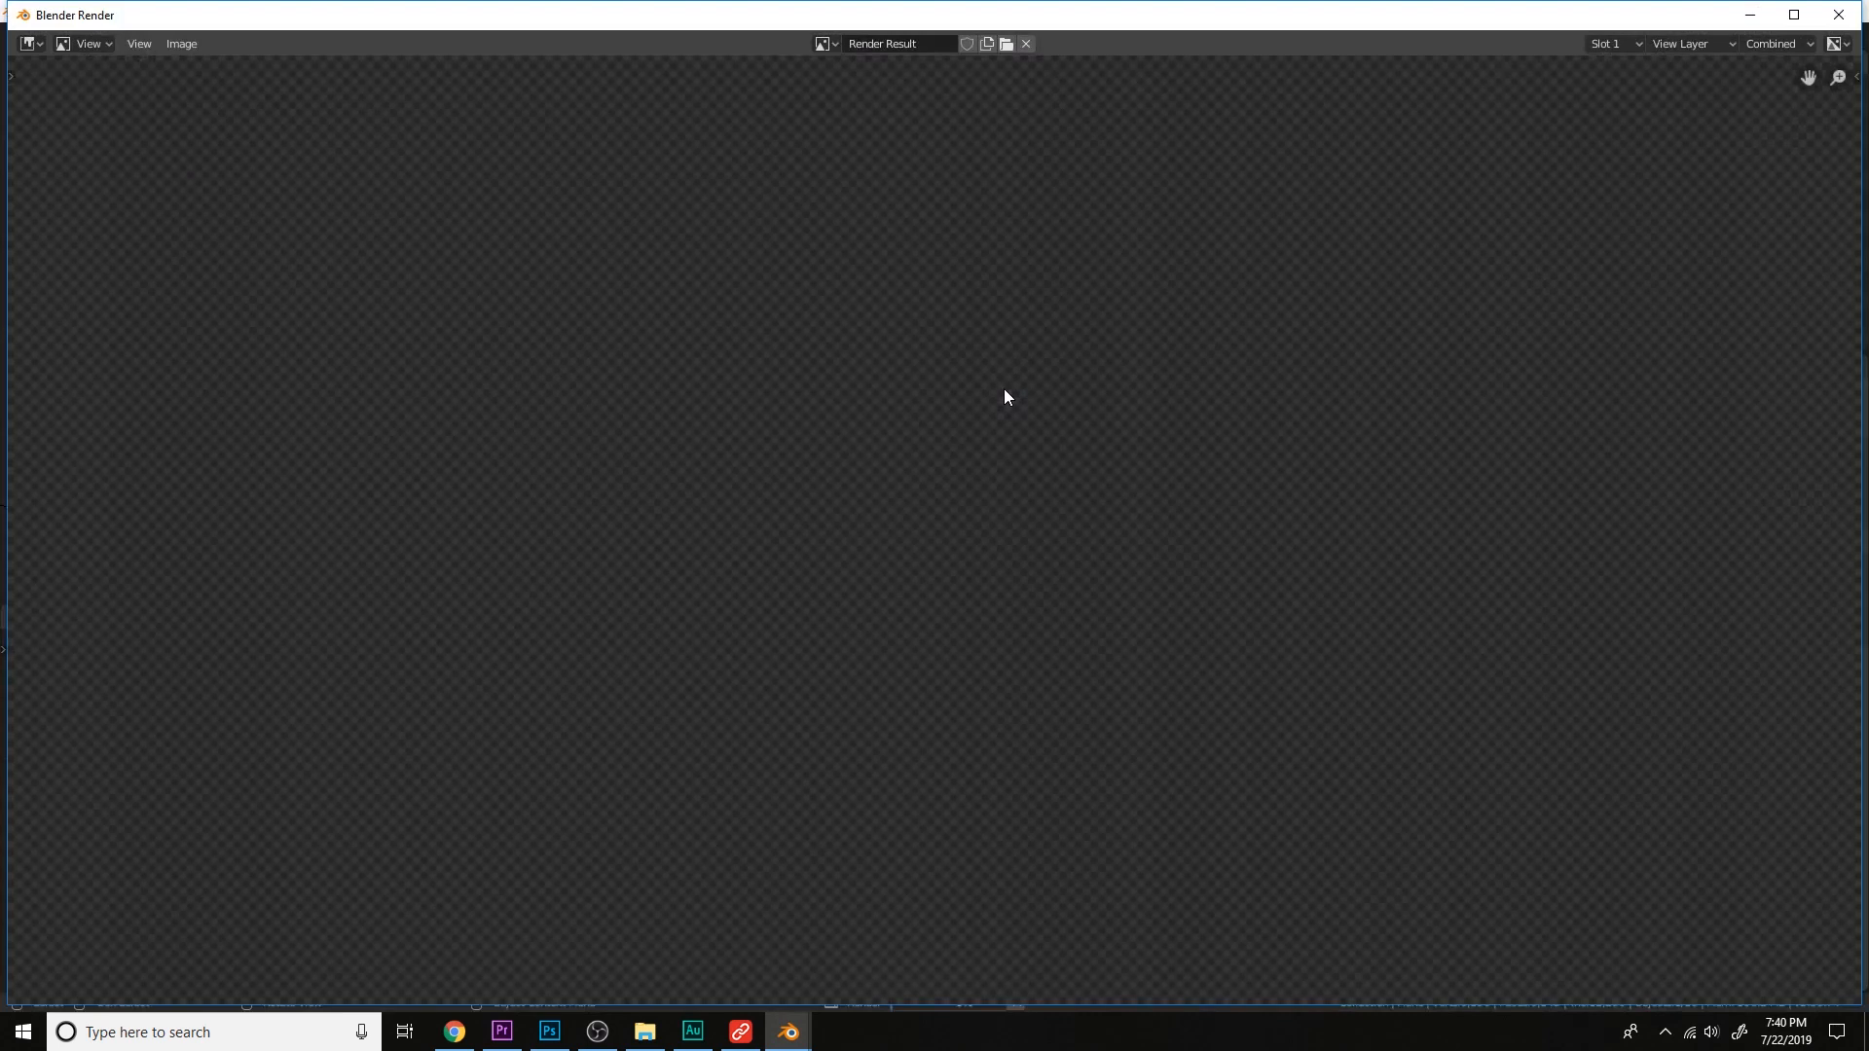
scroll(1005, 396, "down", 3)
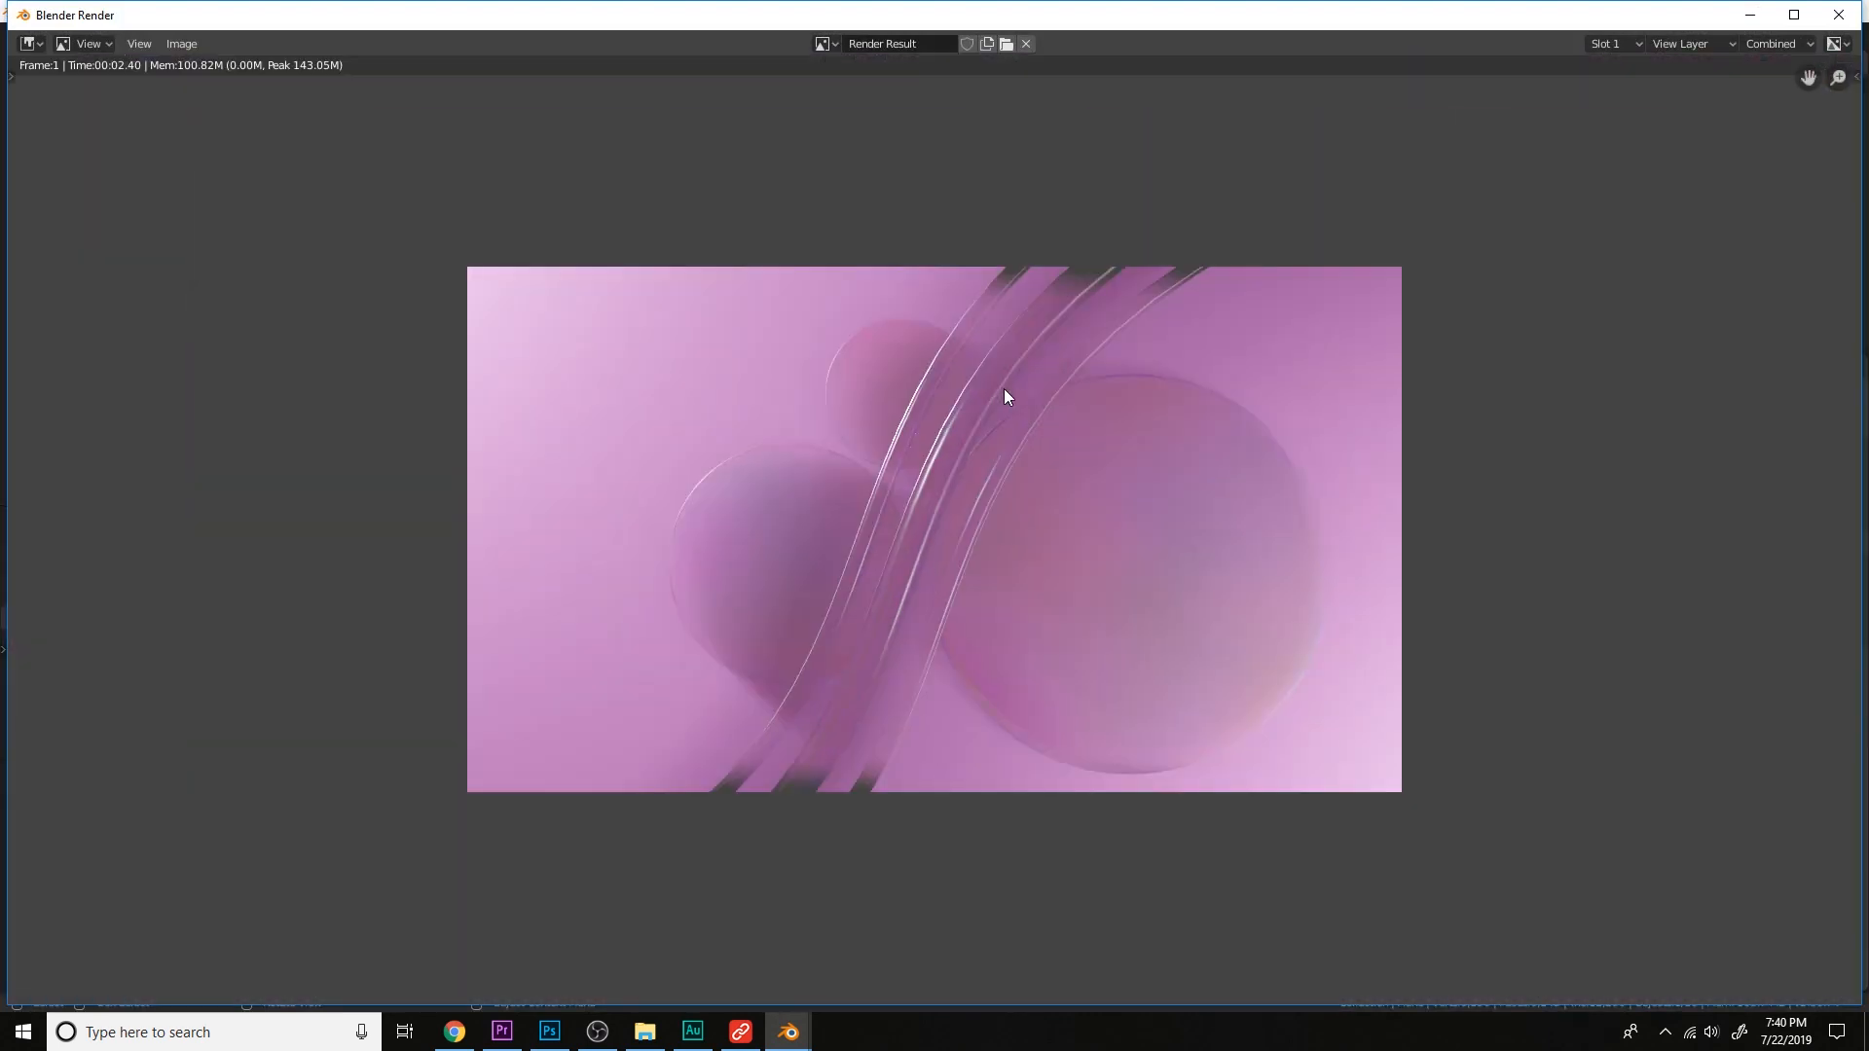
scroll(1005, 397, "up", 1)
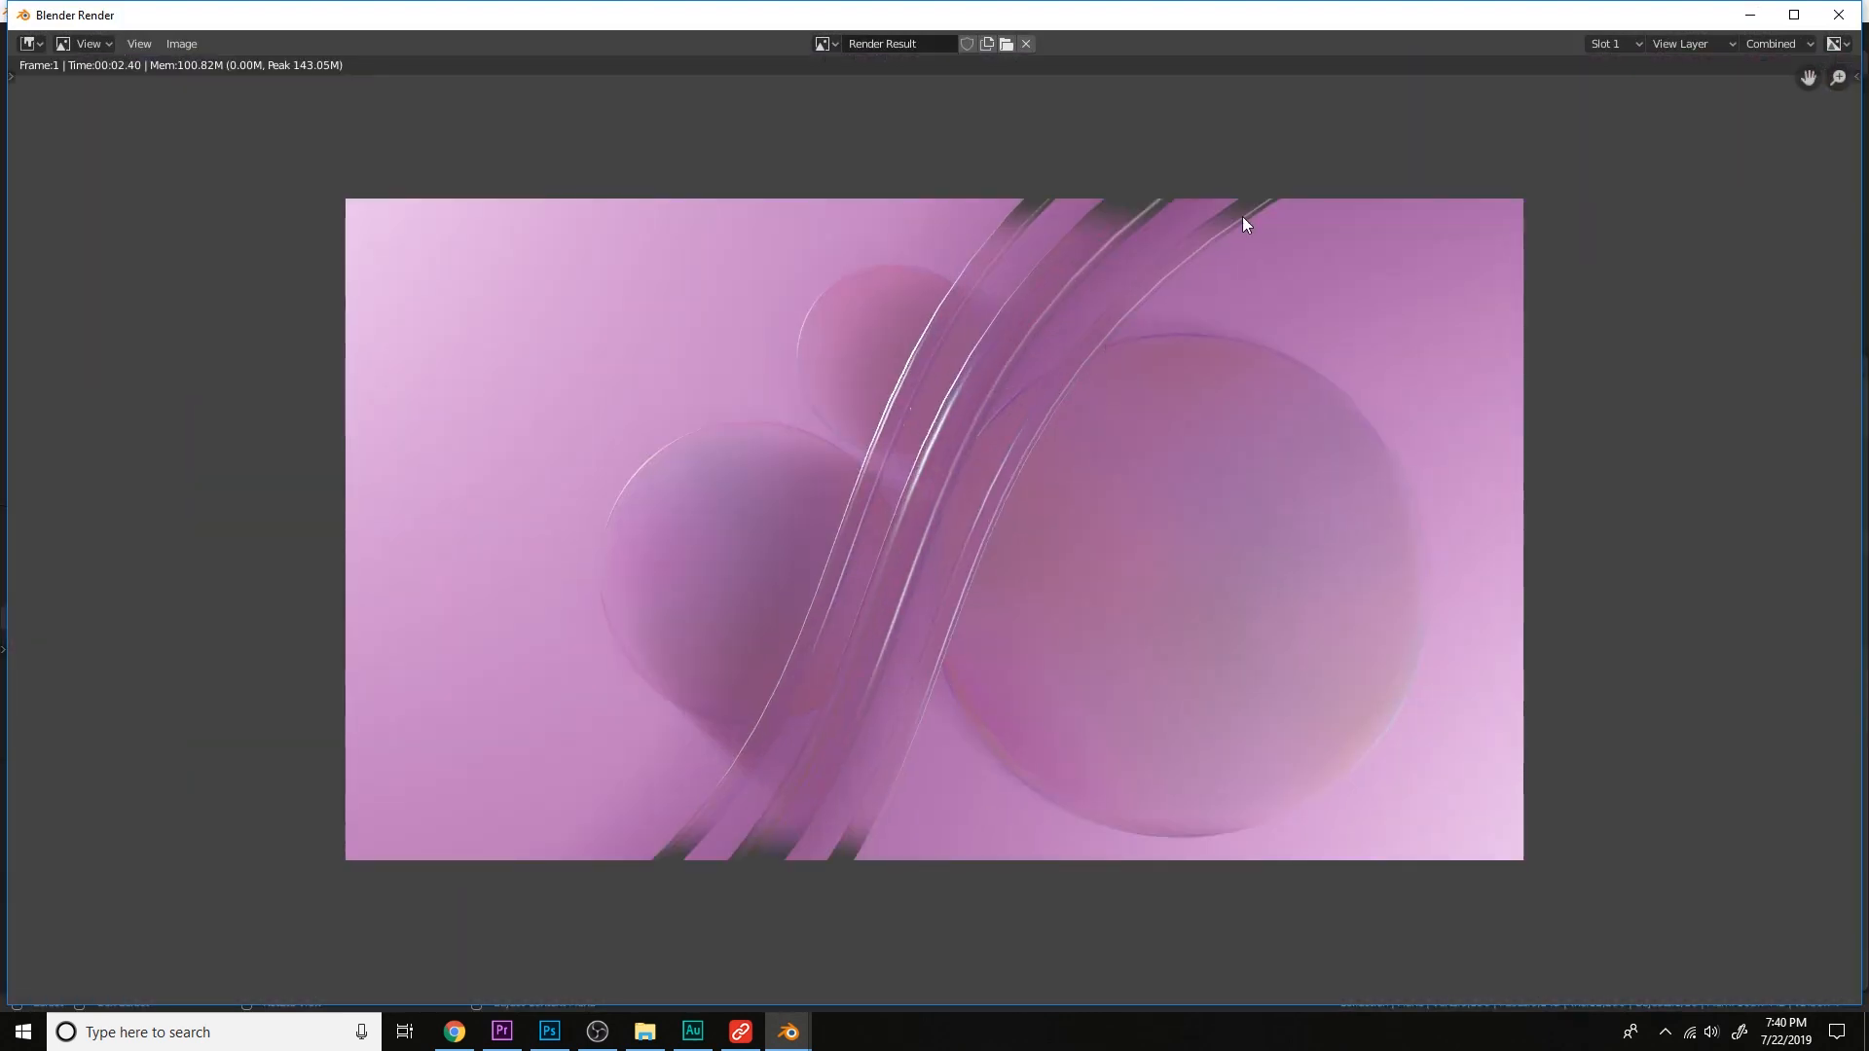
scroll(1305, 197, "down", 3)
scroll(1305, 197, "up", 1)
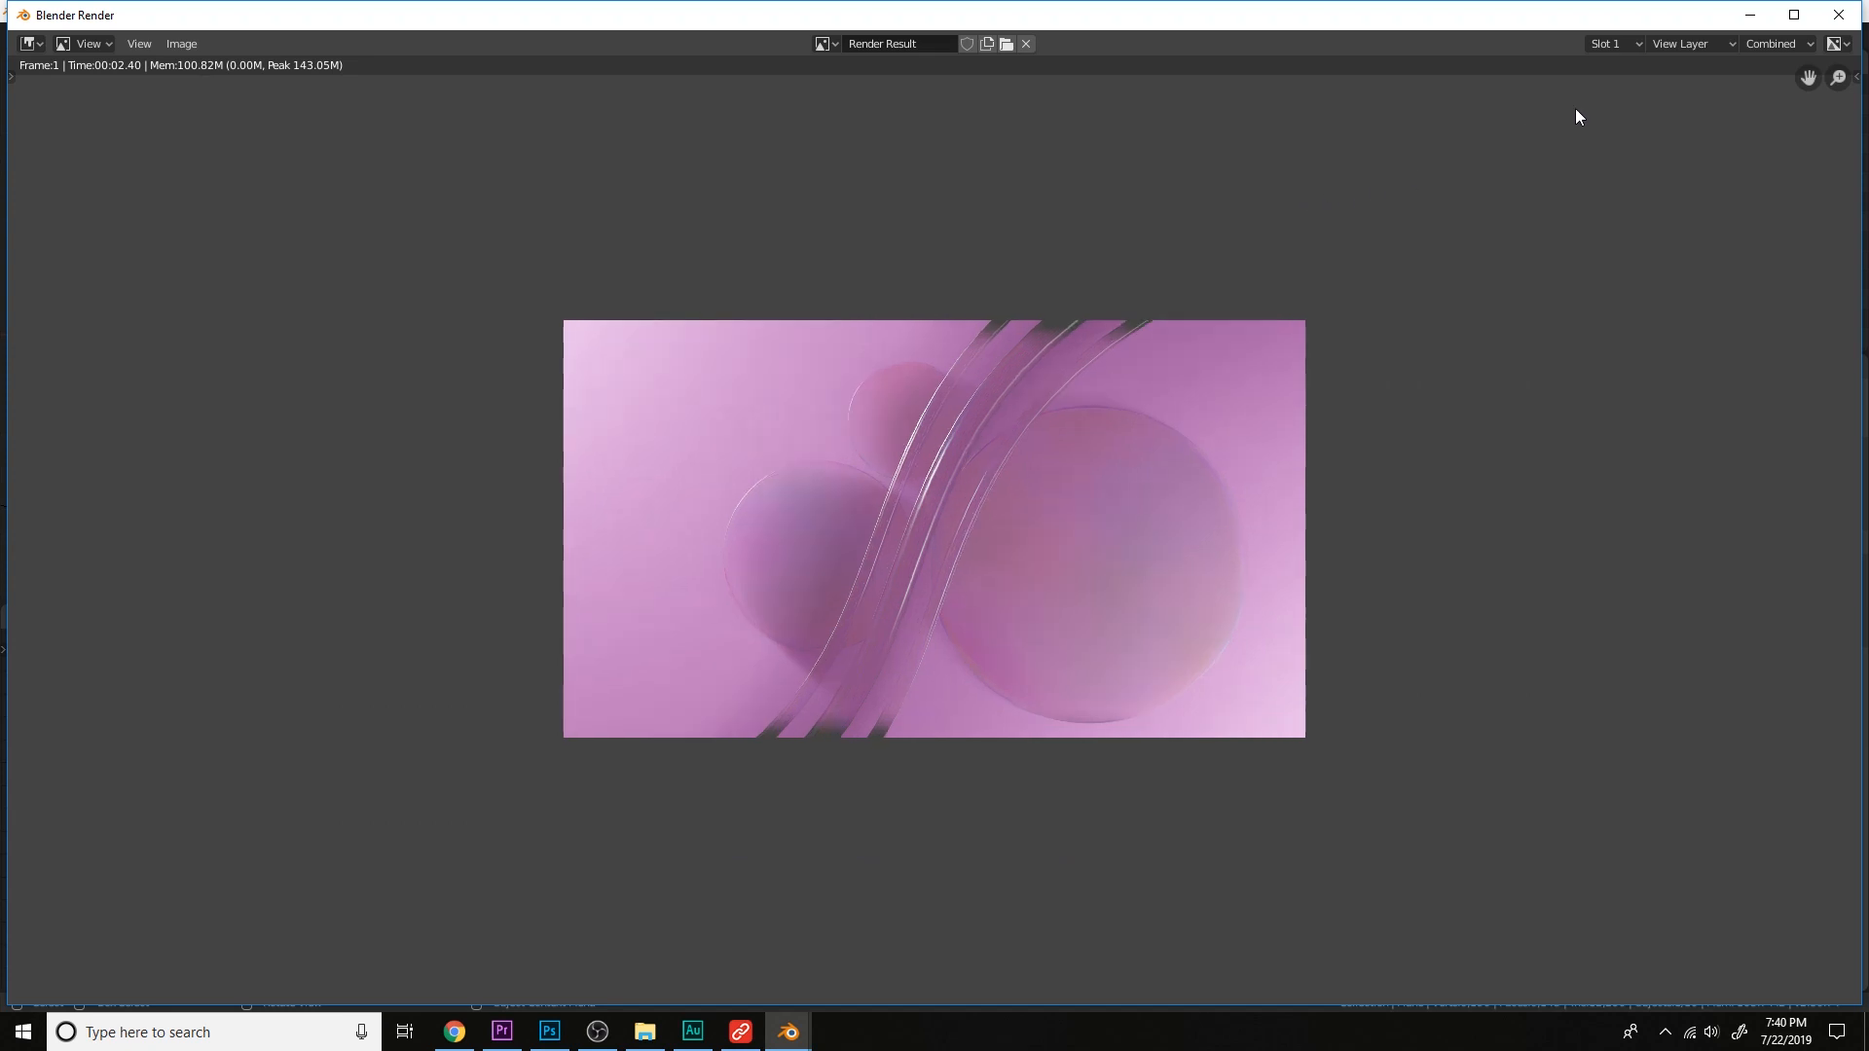
left_click(1838, 15)
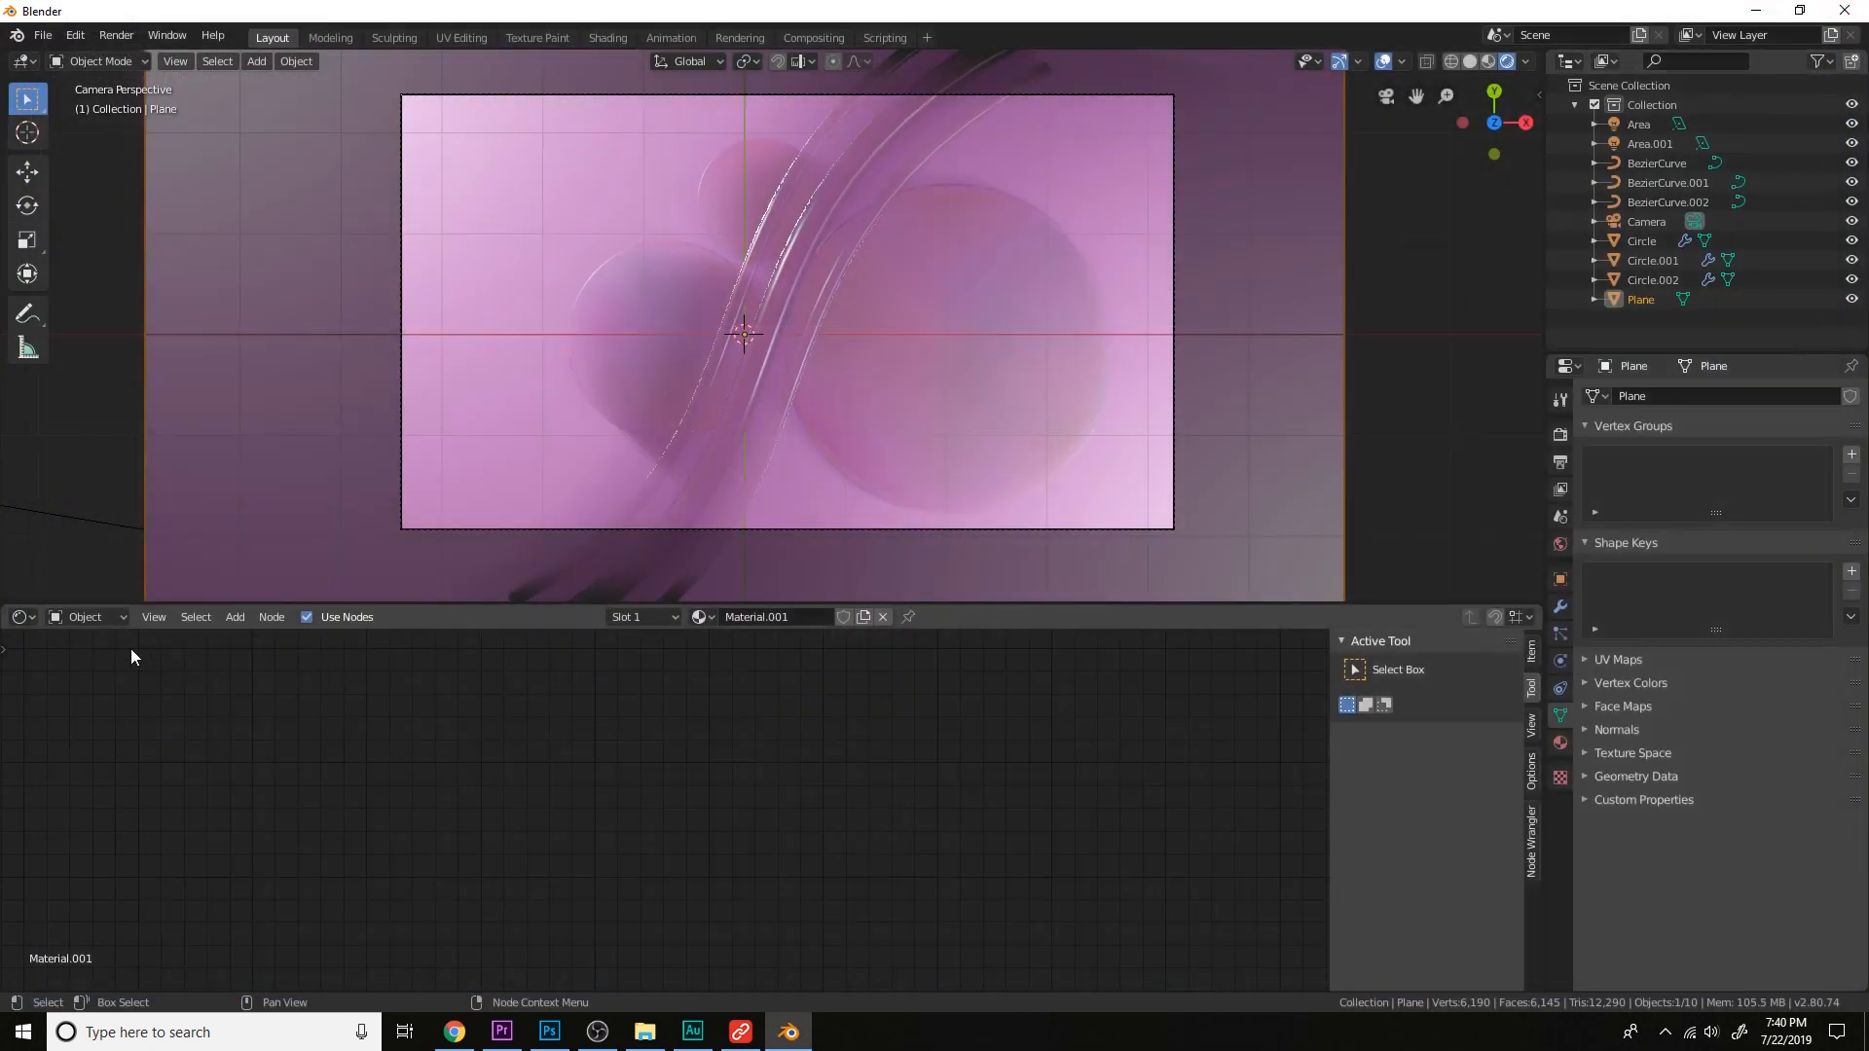
Switch the lower editor to the Compositor, enable nodes, and place the Render Layers node well apart from the Composite node.
left_click(28, 621)
left_click(120, 779)
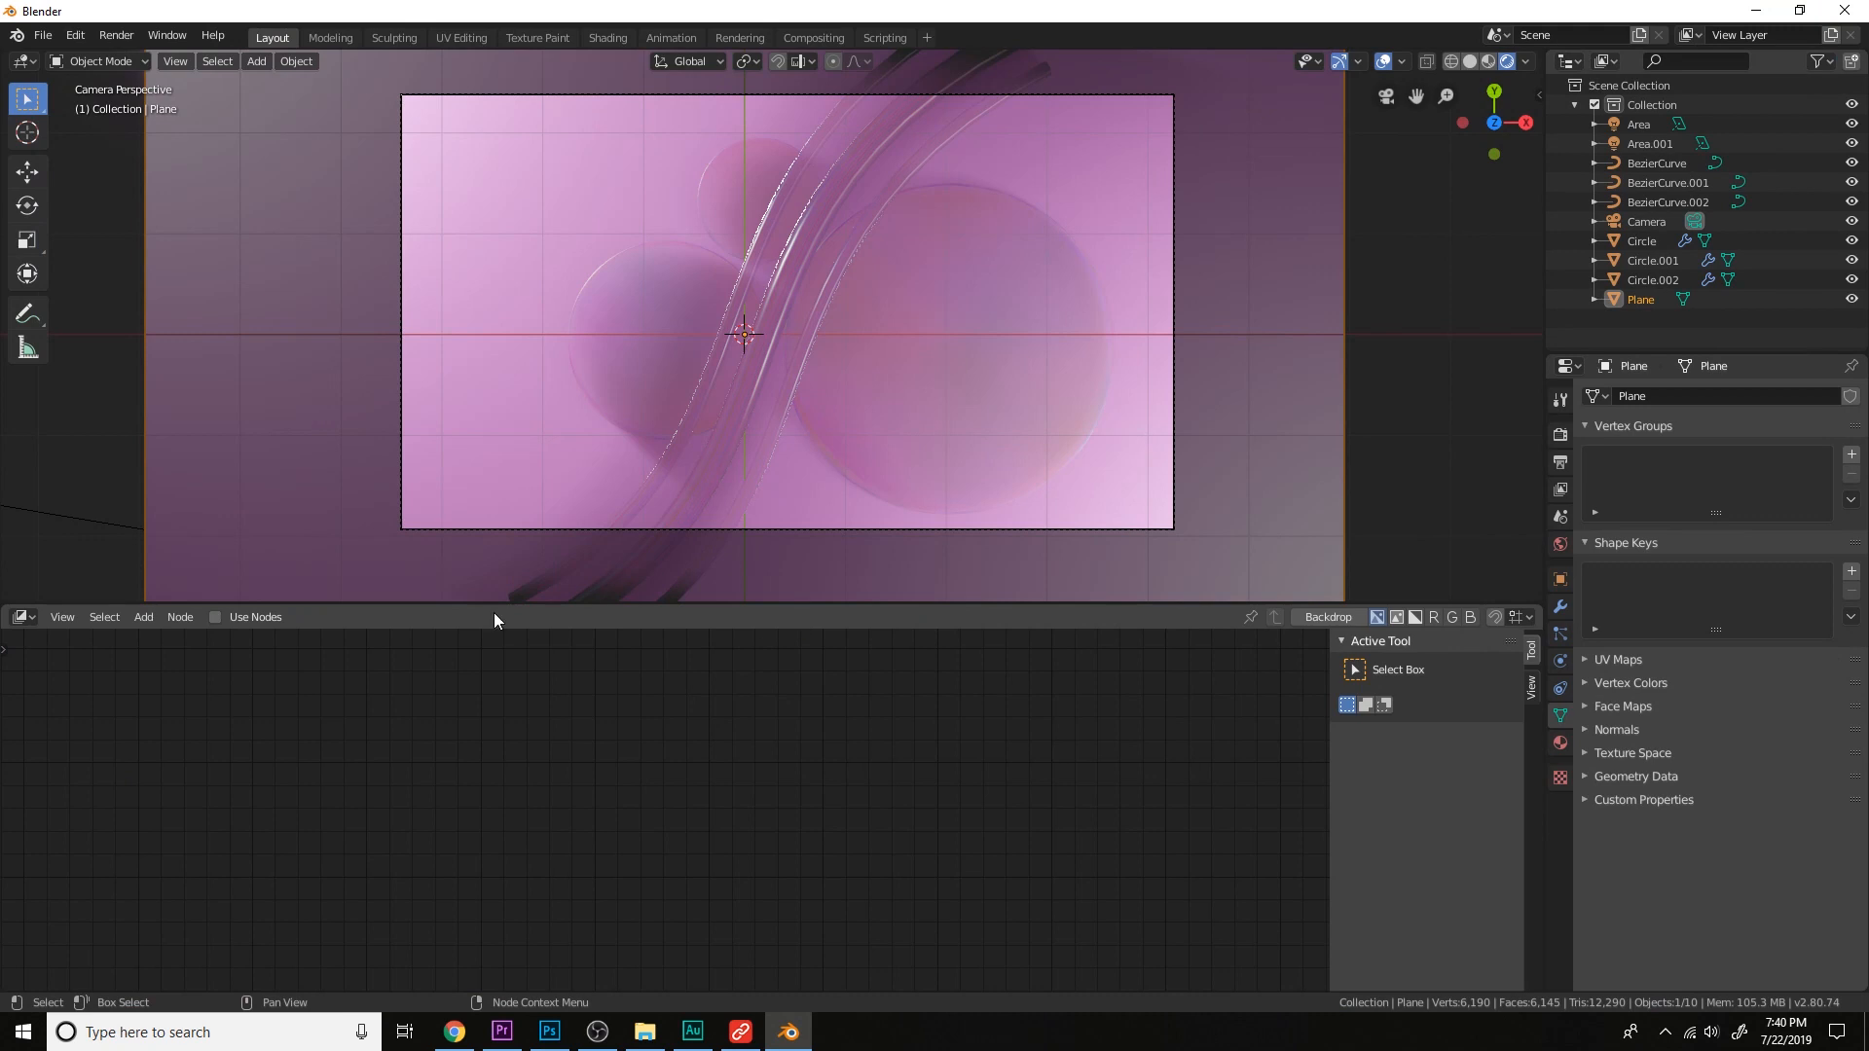
left_click(288, 619)
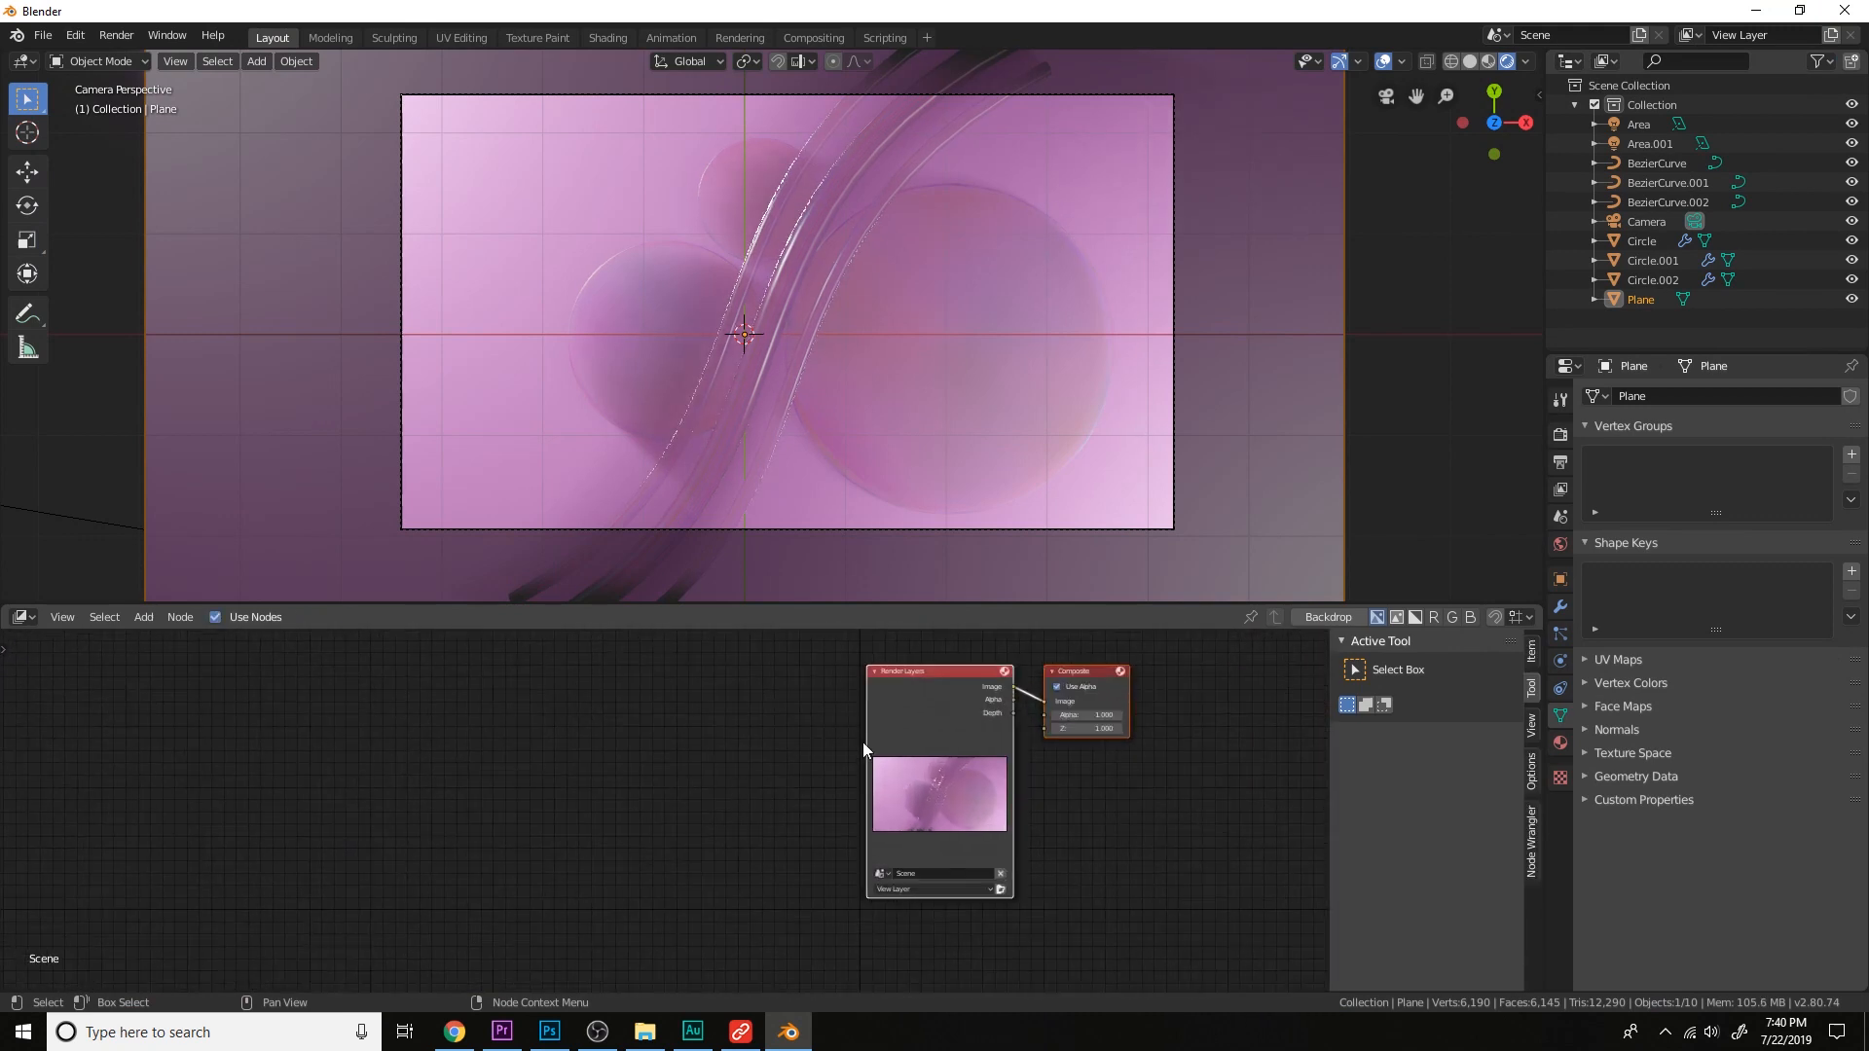
key("g")
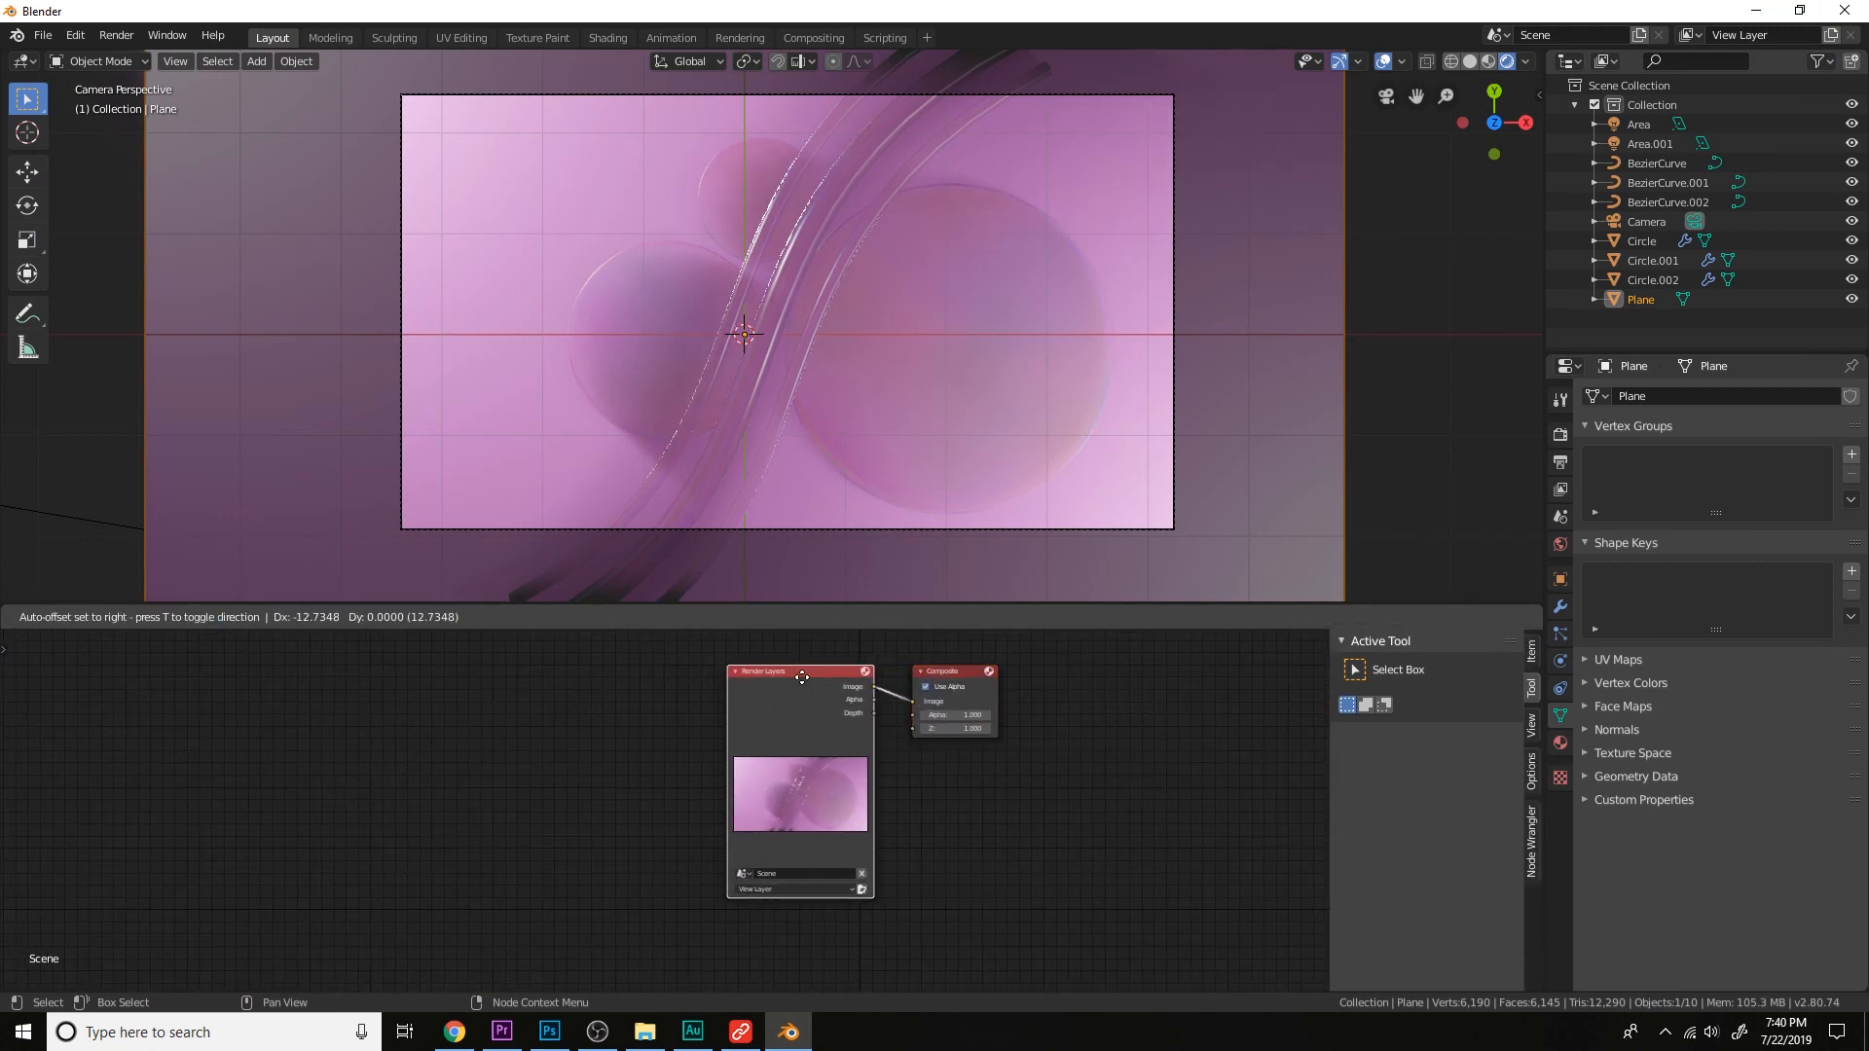
left_click_drag(802, 677, 439, 706)
Add a Glare node between Render Layers and Composite and connect the rendered image to its image input.
scroll(511, 691, "up", 1)
middle_click_drag(604, 693, 751, 697)
key("shift+a")
left_click(782, 682)
type("glare")
key("Return")
left_click(847, 754)
left_click_drag(659, 724, 804, 929)
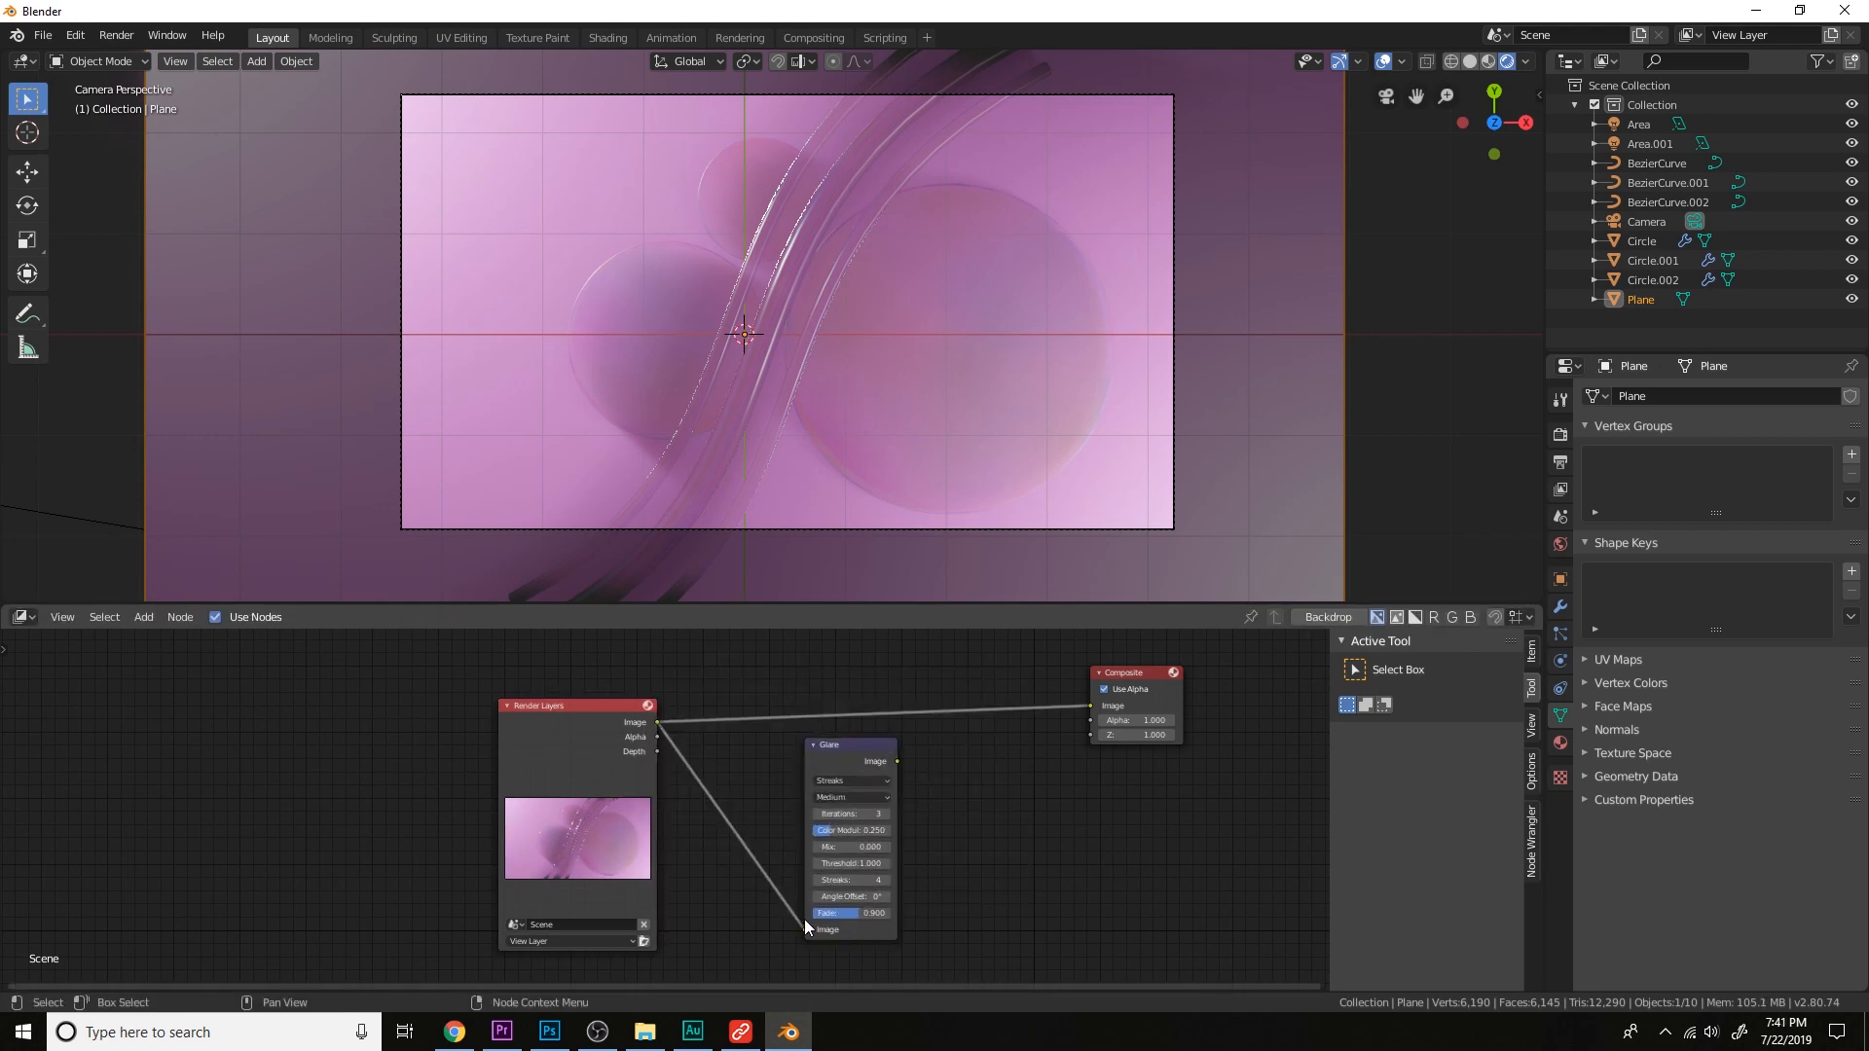
Preview the Glare output through a Viewer node and show it as a backdrop reduced to a zoom of 0.23.
left_click(843, 774, "ctrl+shift")
middle_click_drag(1297, 752, 1141, 675)
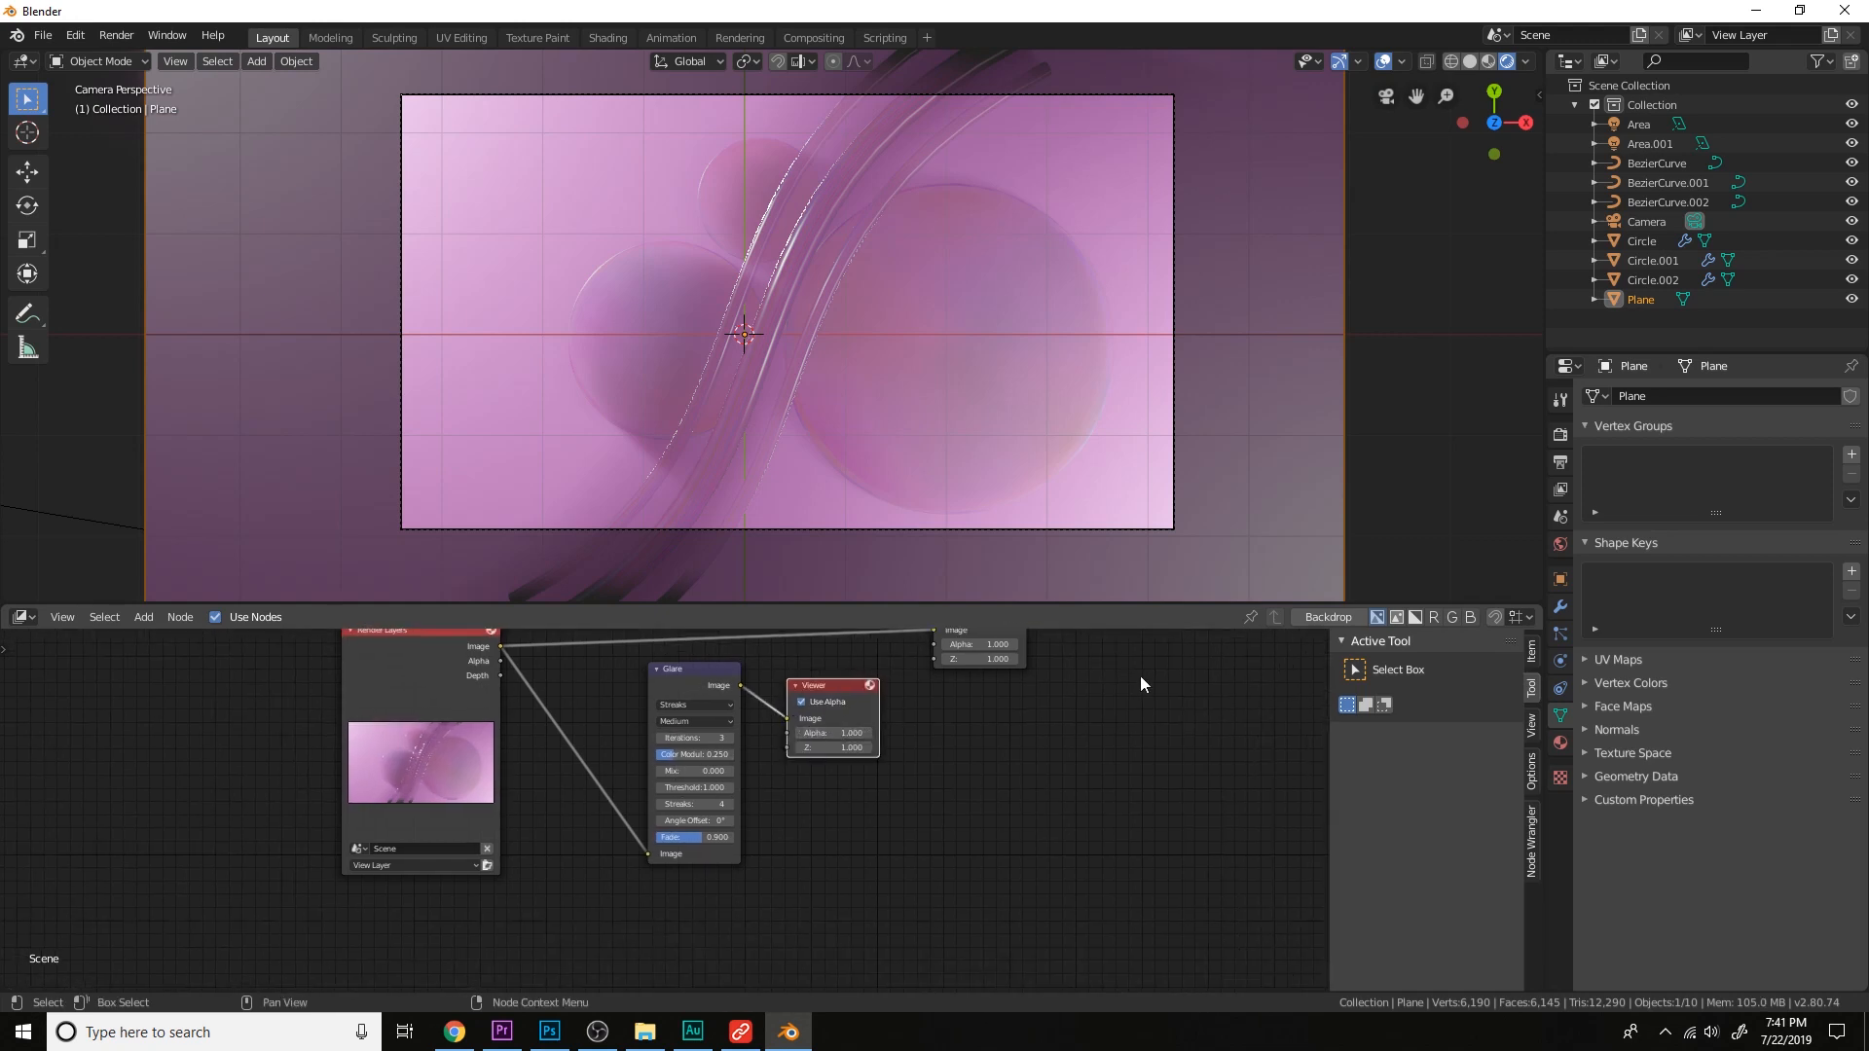
left_click(1525, 725)
left_click(1361, 640)
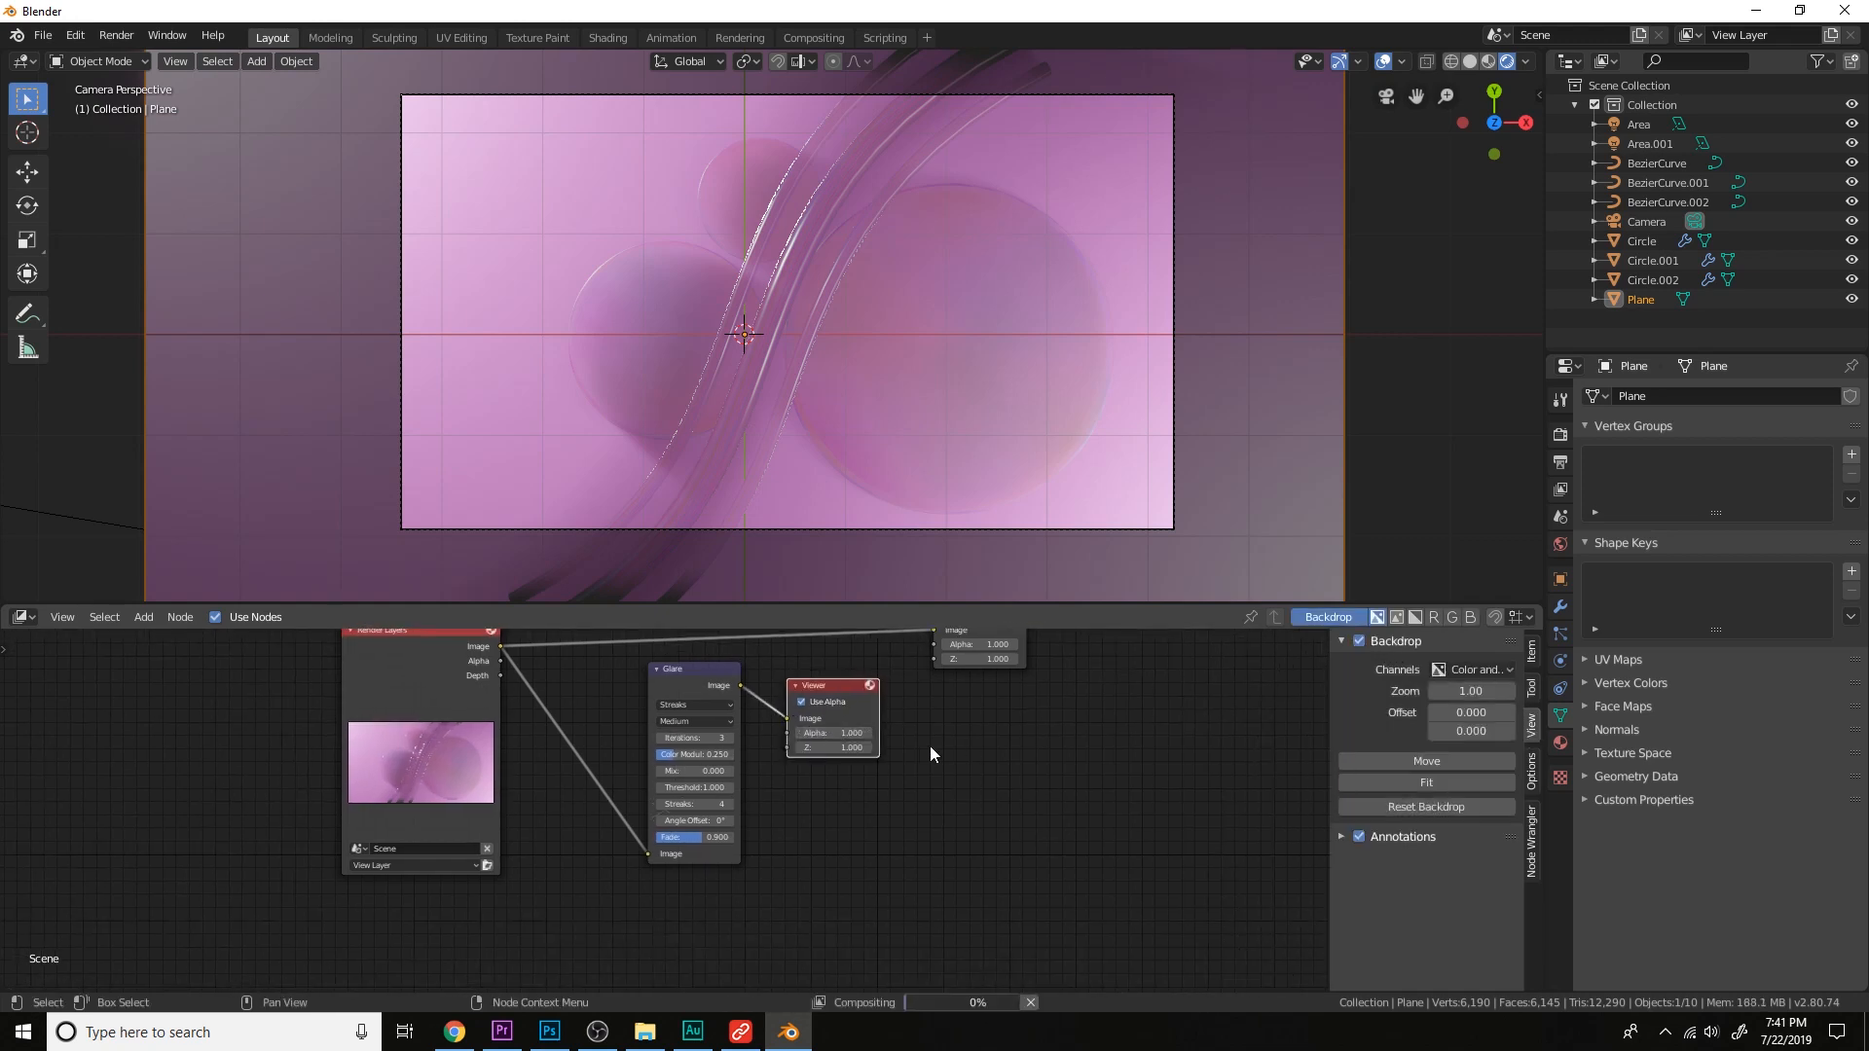
key("v")
key("v")
key("v")
key("v")
key("v")
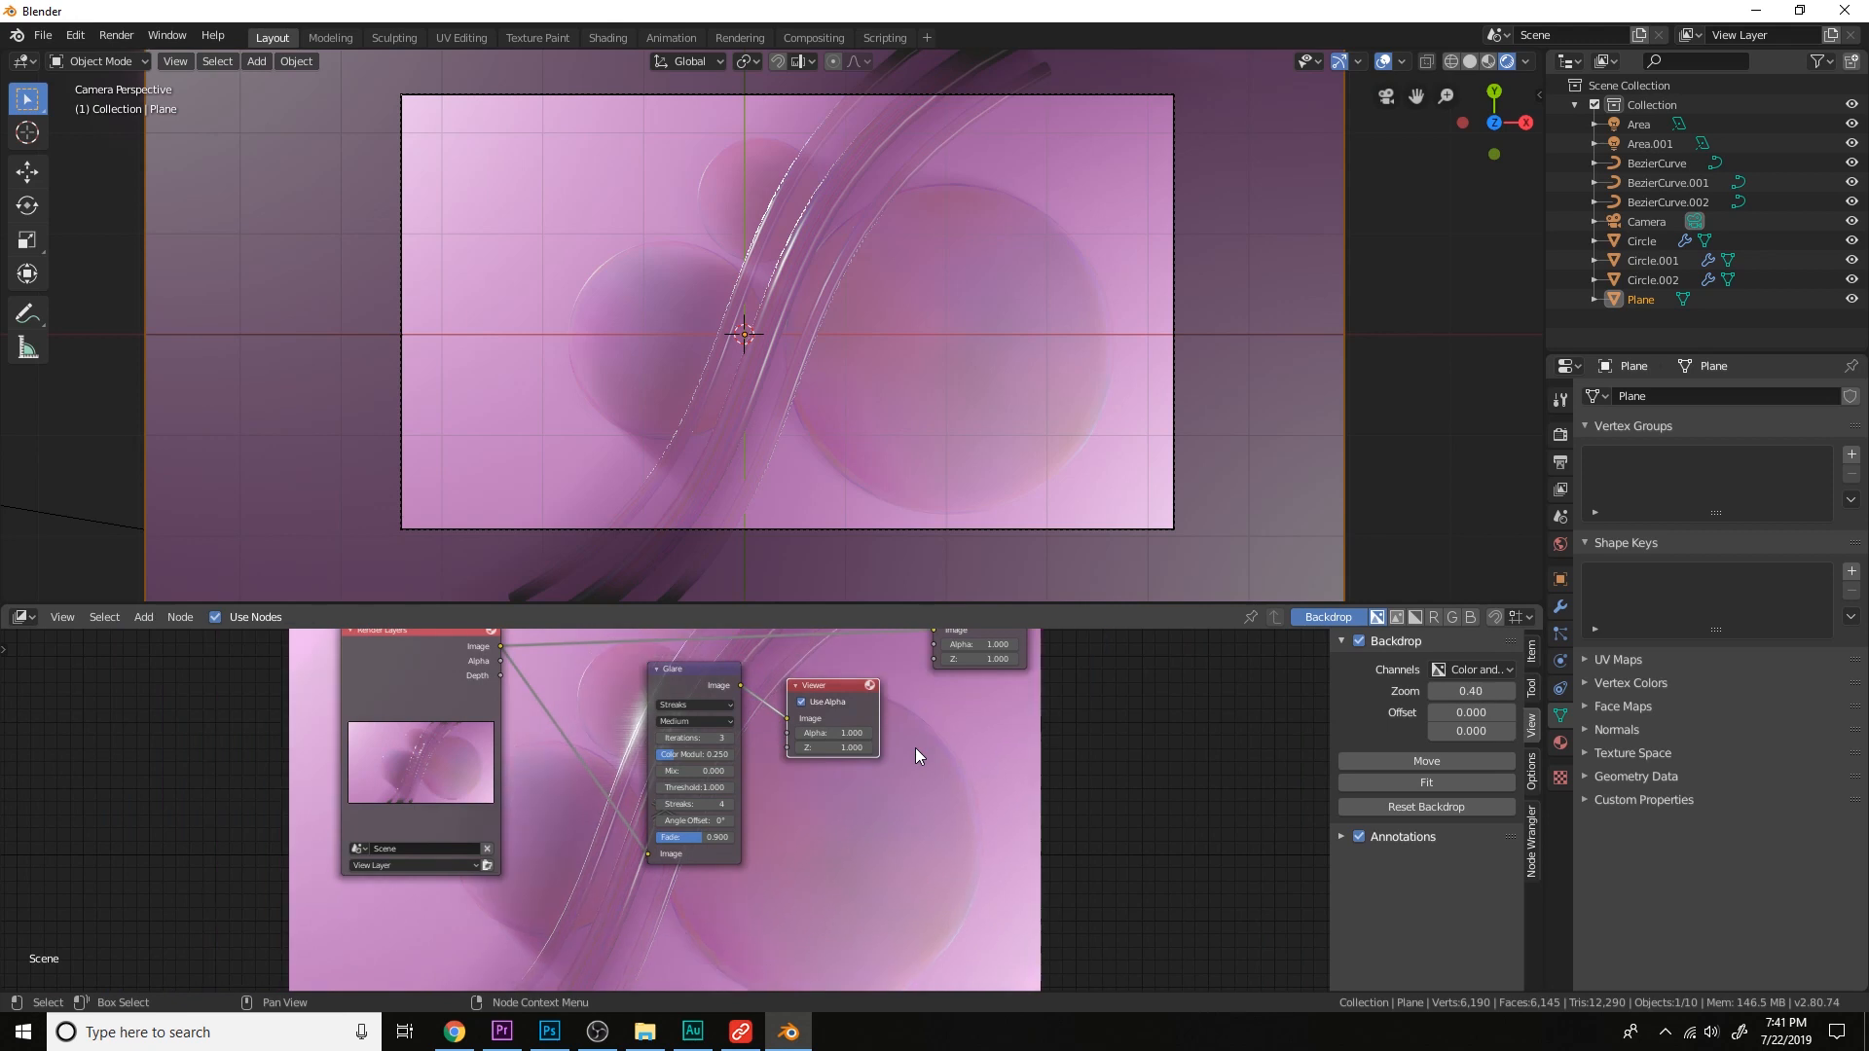
key("v")
key("v")
key("v")
middle_click_drag(928, 783, 839, 749)
Try a threshold of 3 on the Glare node and raise it to 6.
scroll(798, 808, "up", 6)
scroll(798, 815, "up", 1)
scroll(893, 820, "up", 3)
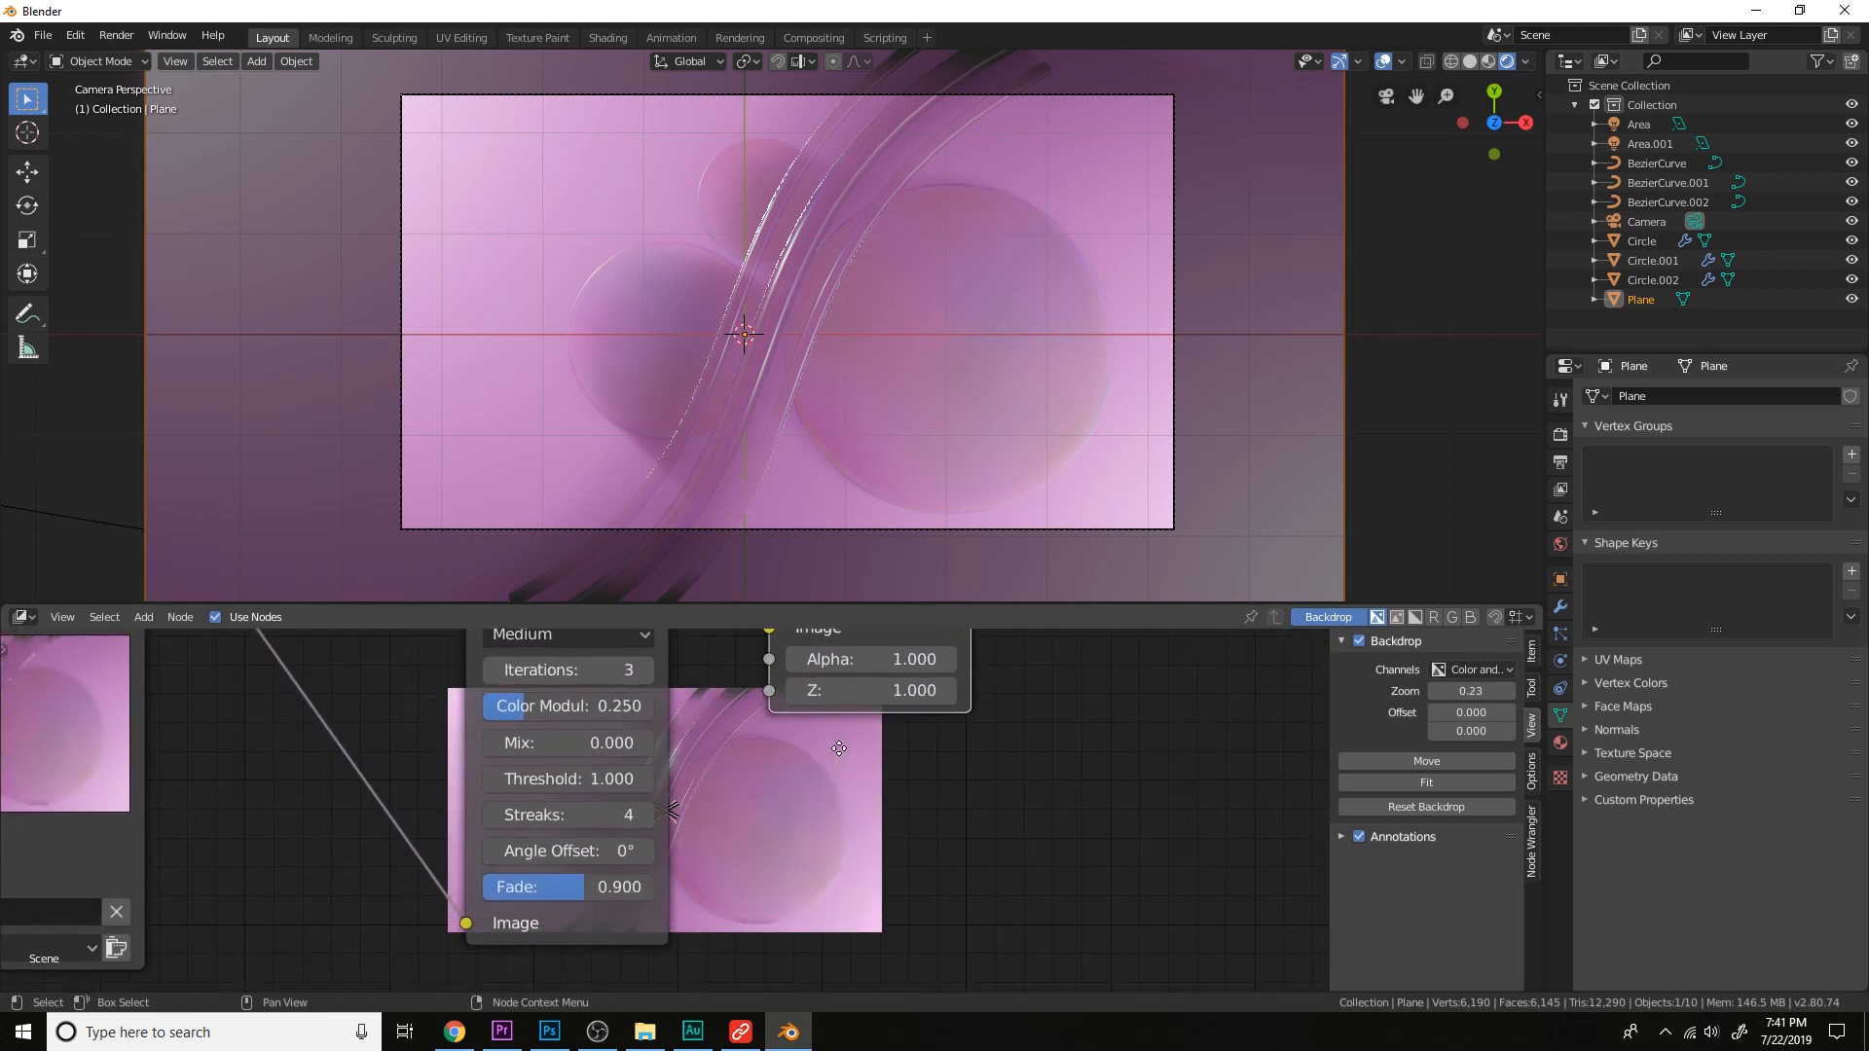
left_click(588, 781)
type("3")
key("Return")
middle_click_drag(1042, 839, 827, 801)
scroll(863, 788, "down", 2)
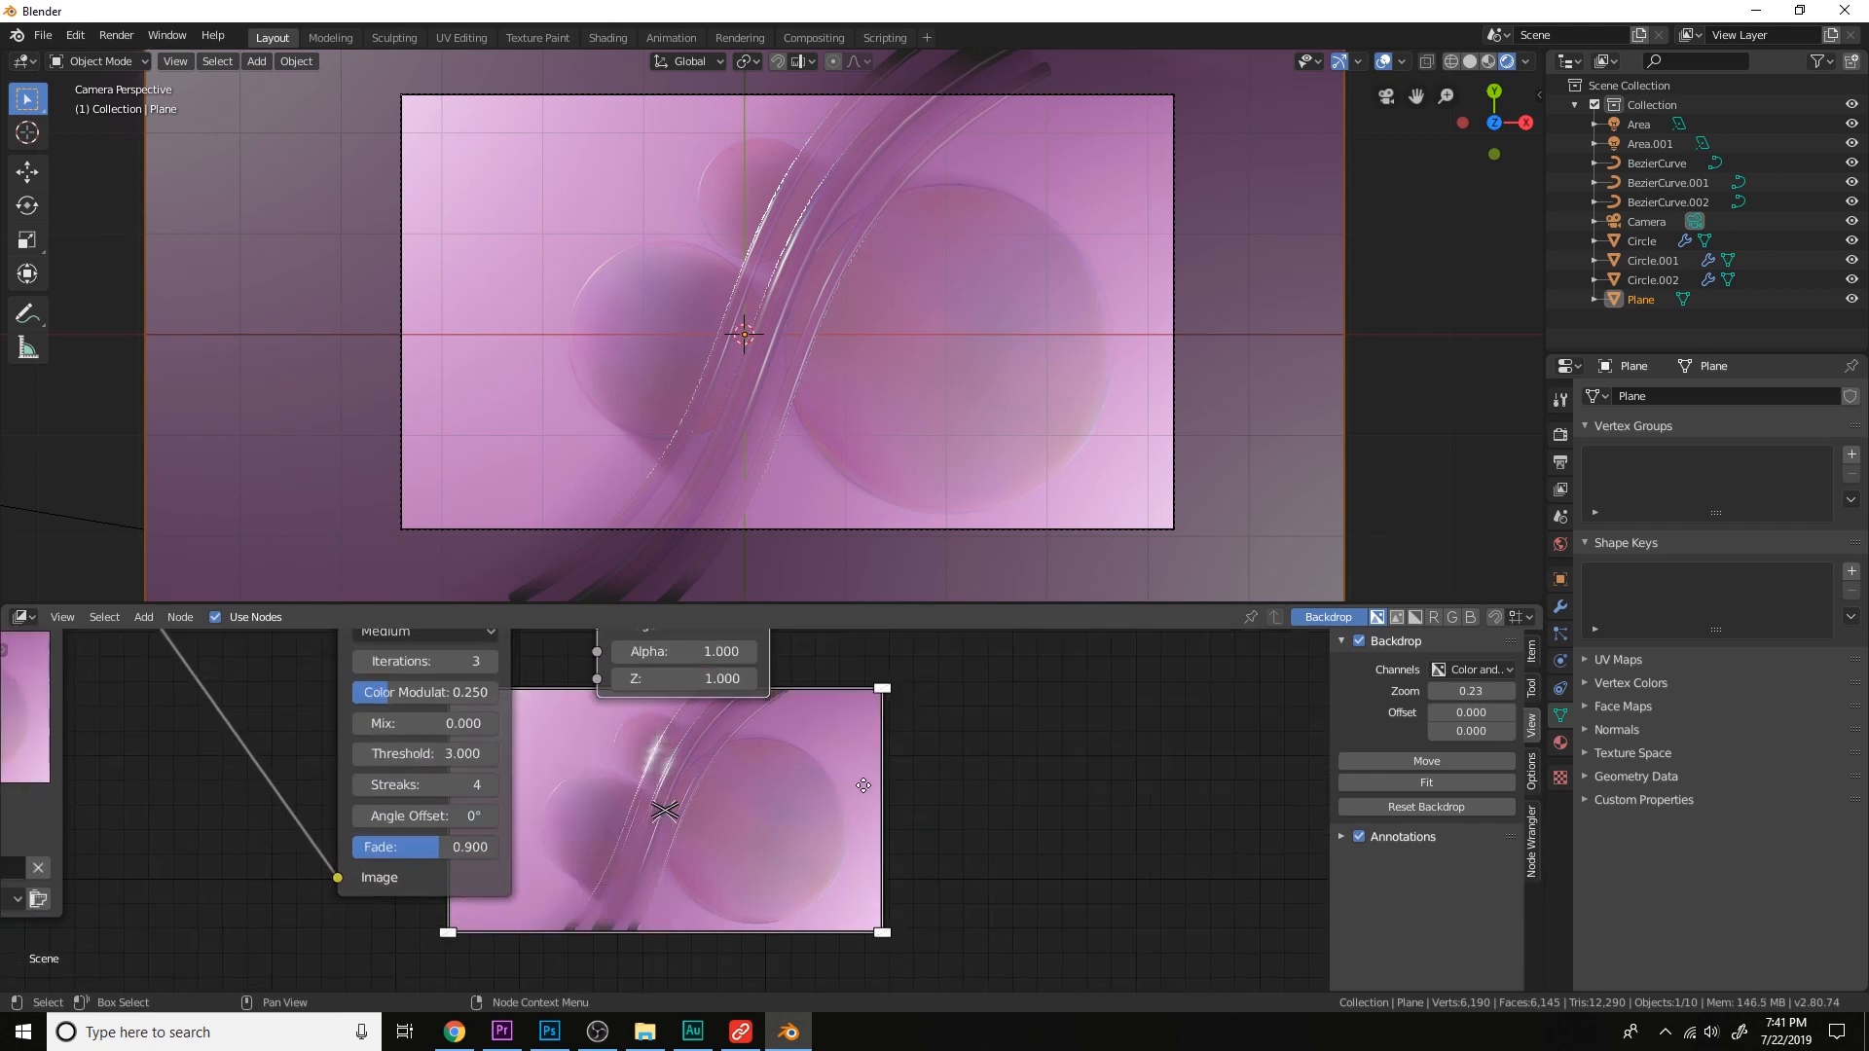
scroll(862, 785, "up", 1)
left_click(455, 748)
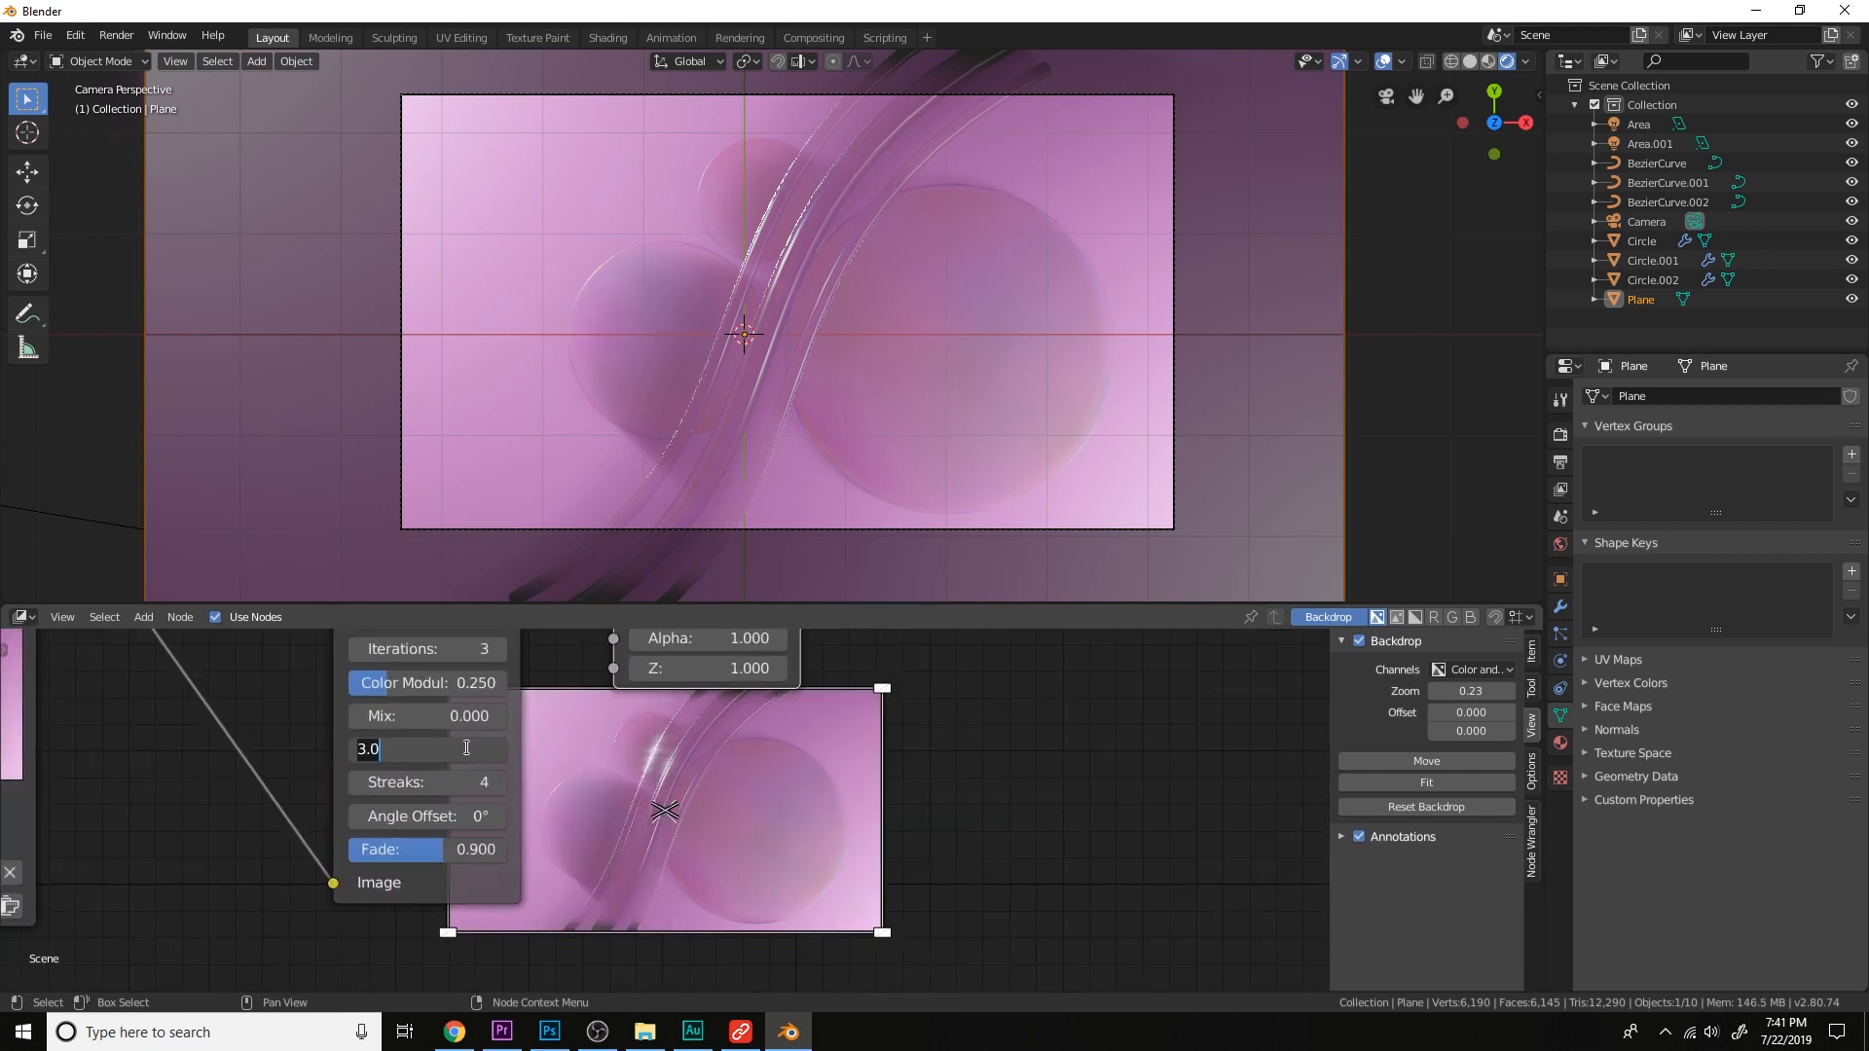
key("Return")
scroll(584, 707, "down", 5)
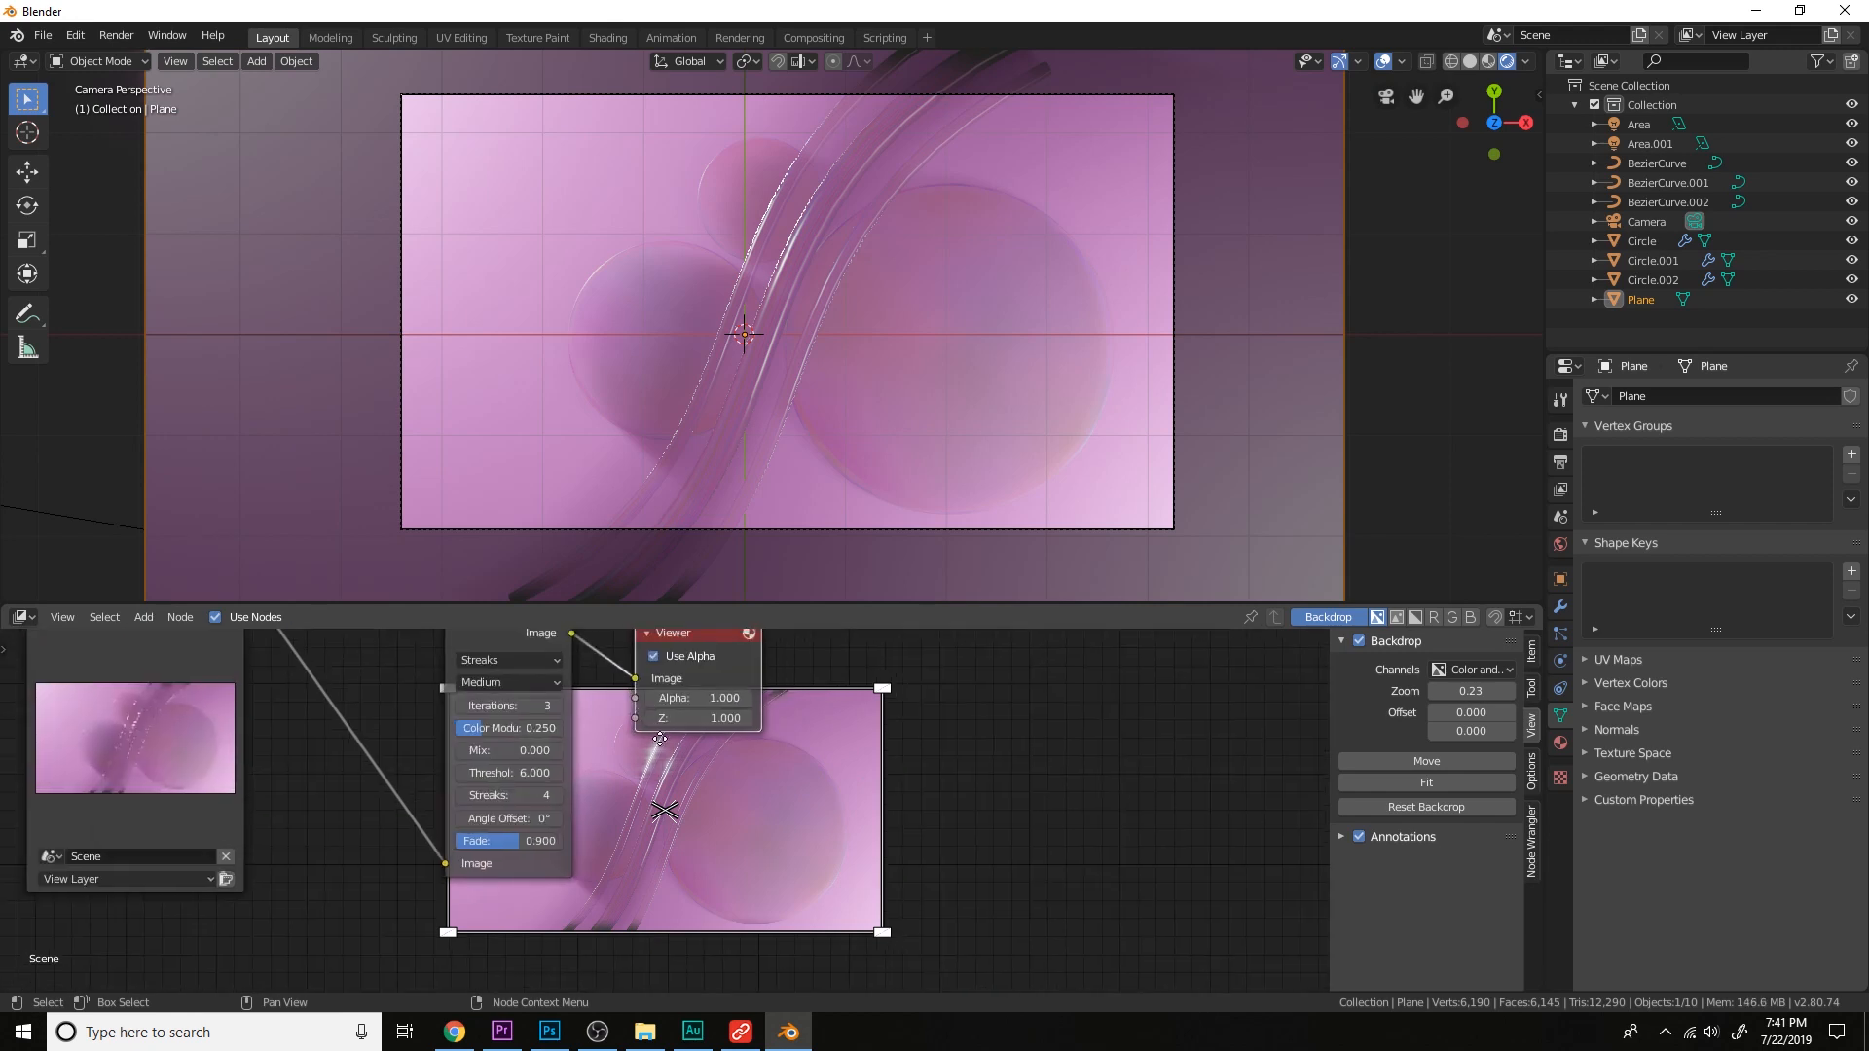
Move the Glare node aside and insert a Mix node on the link between Glare and Viewer.
middle_click_drag(585, 709, 657, 798)
scroll(657, 798, "up", 1)
left_click_drag(583, 701, 473, 717)
key("shift+a")
left_click(585, 713)
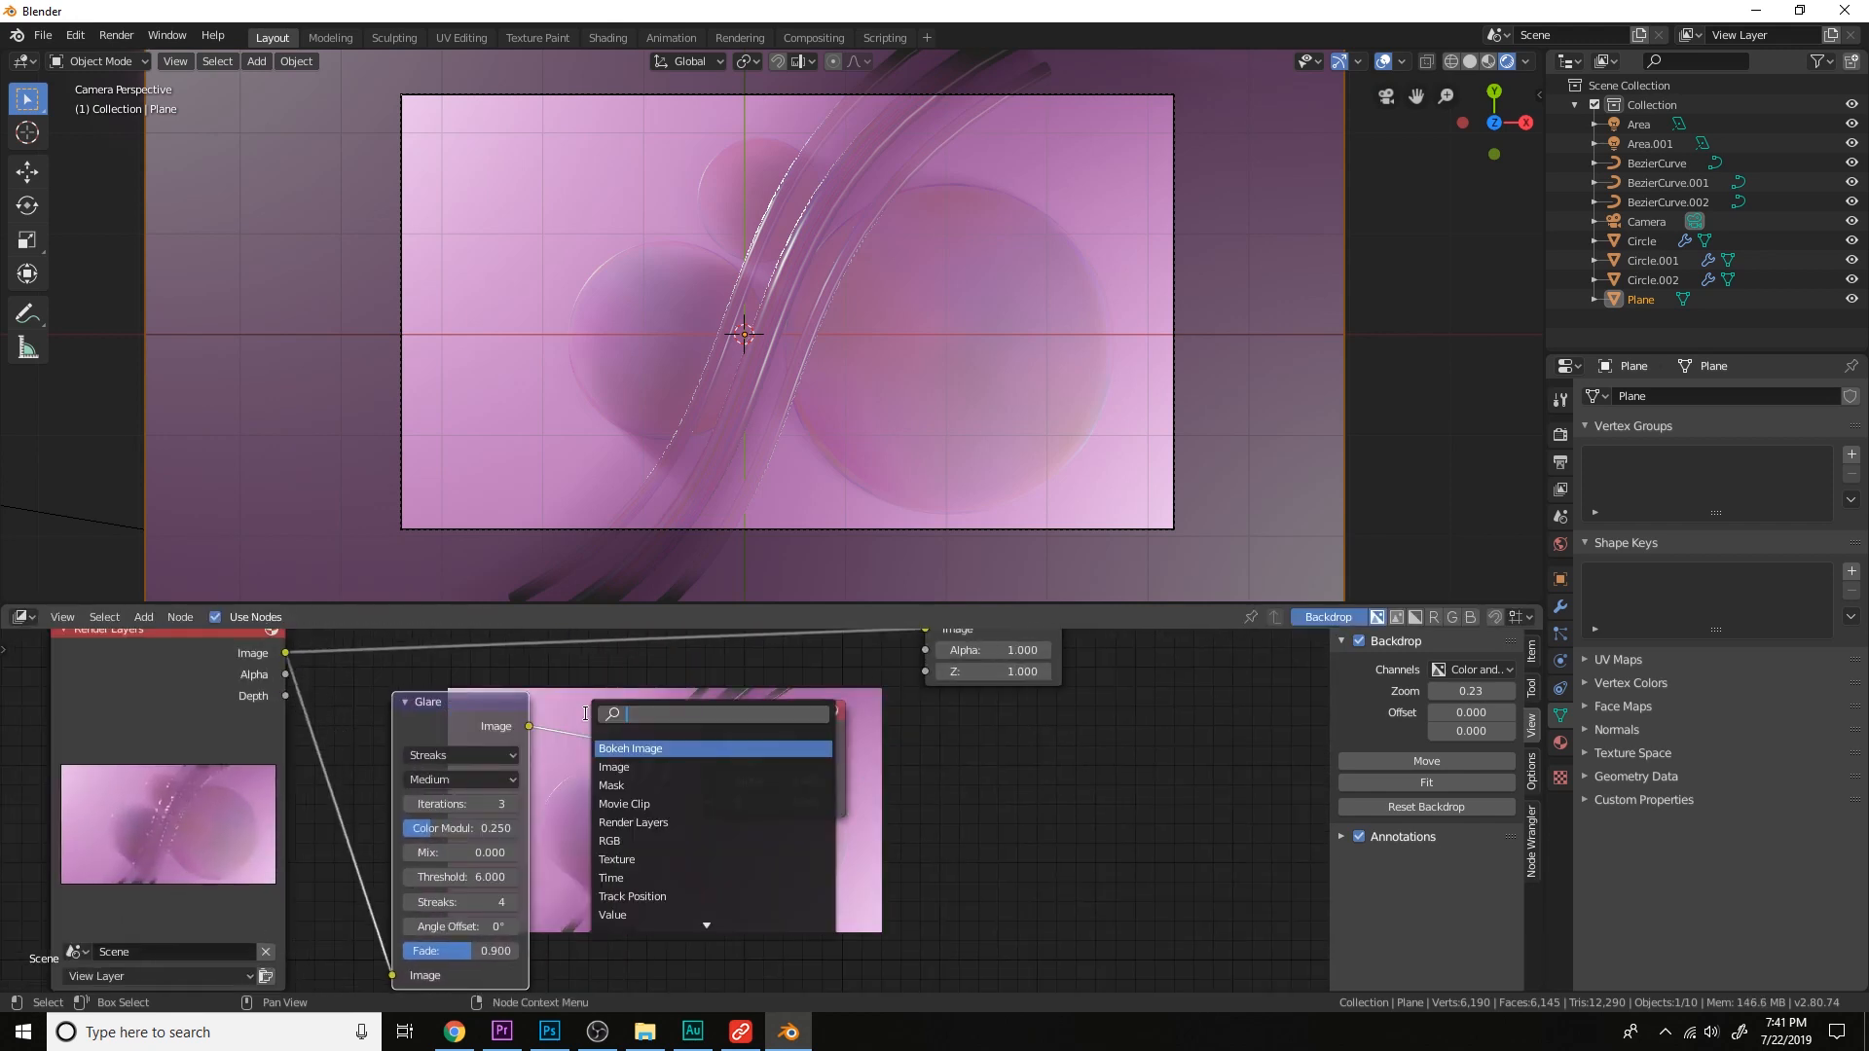
type("mux")
key("BackSpace")
key("BackSpace")
type("ox")
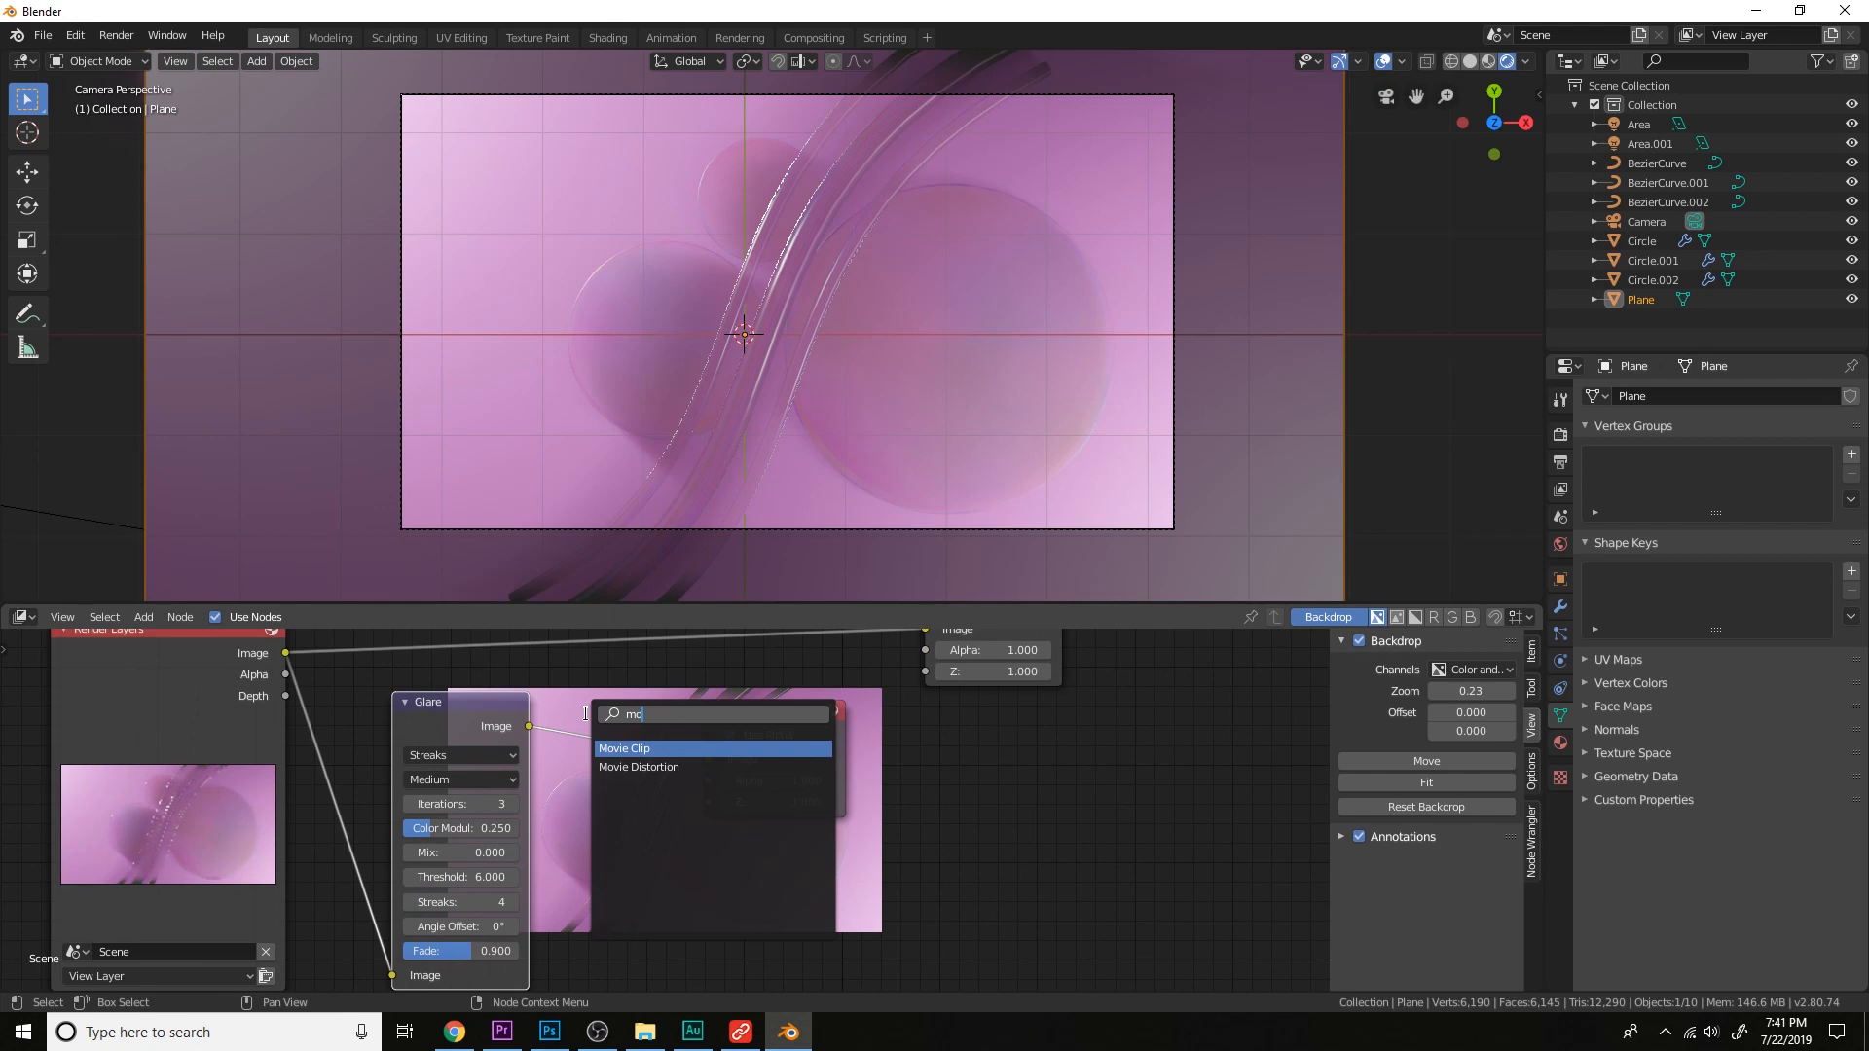
key("Return")
key("shift+a")
left_click(588, 717)
type("mio")
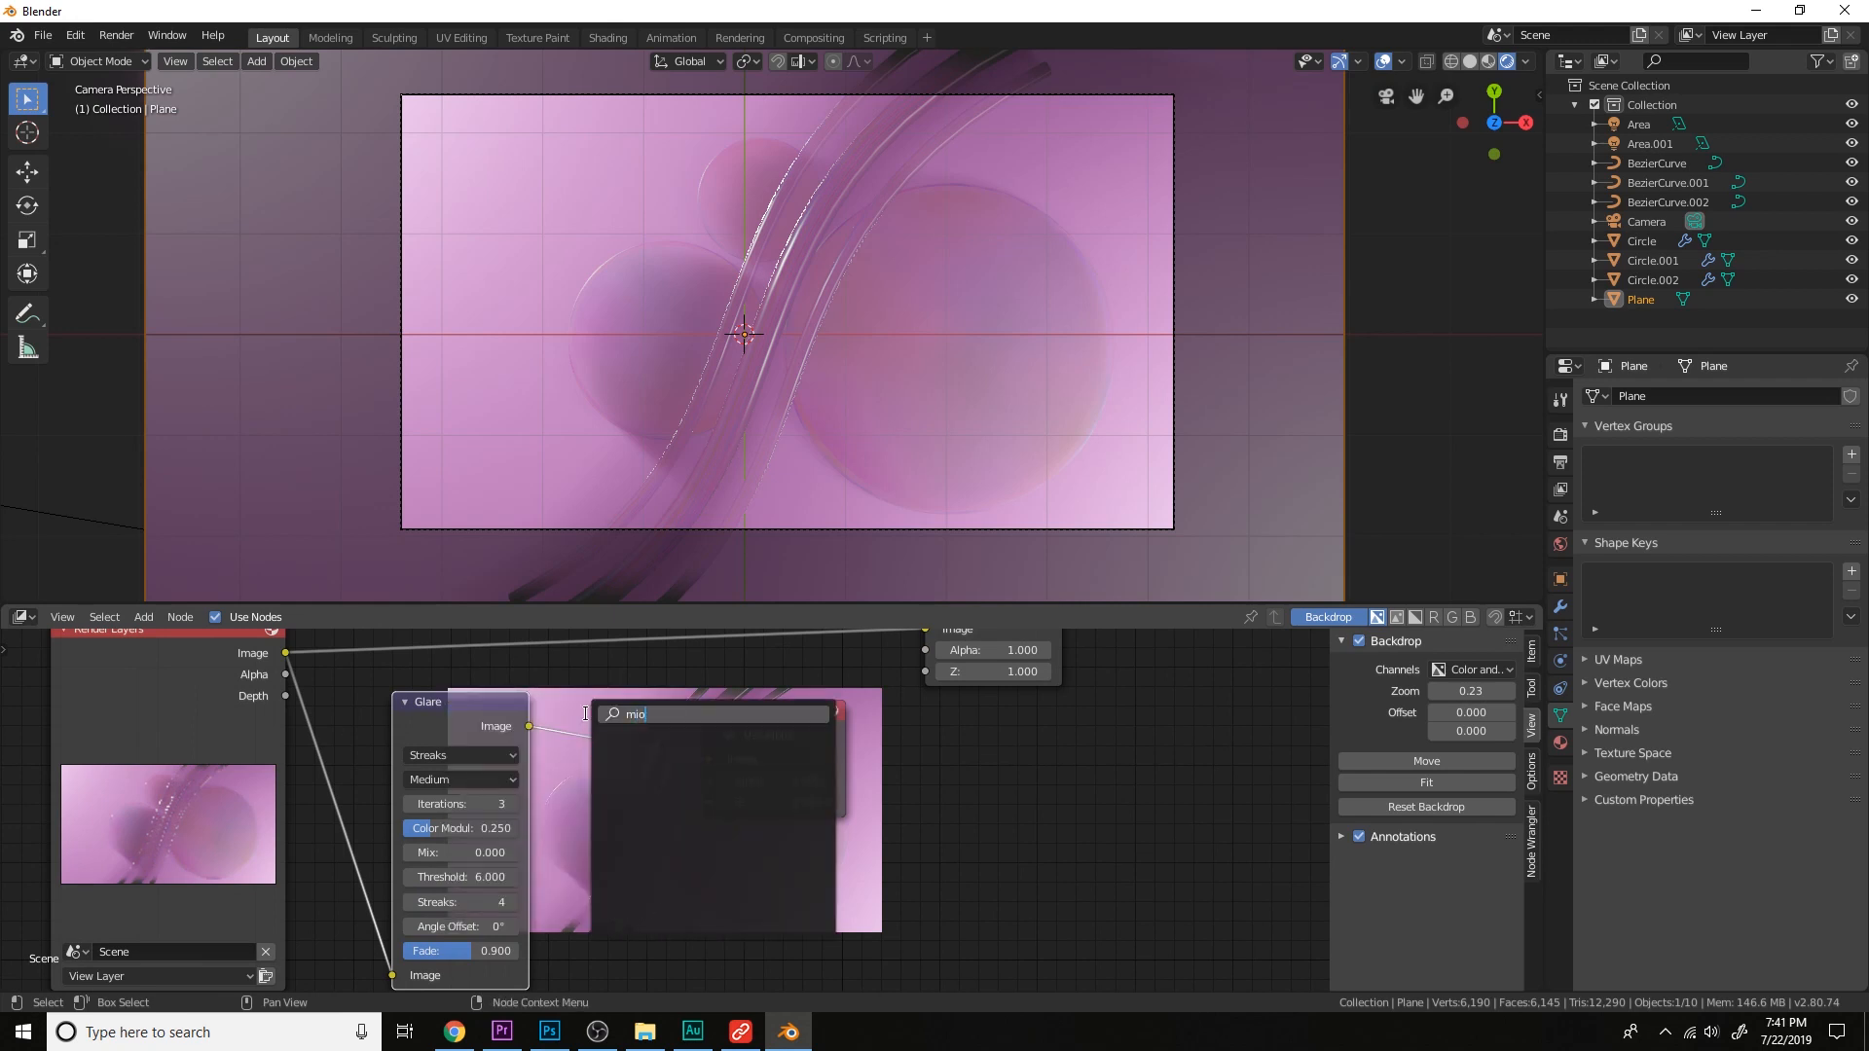
key("BackSpace")
type("x")
key("Return")
left_click(608, 718)
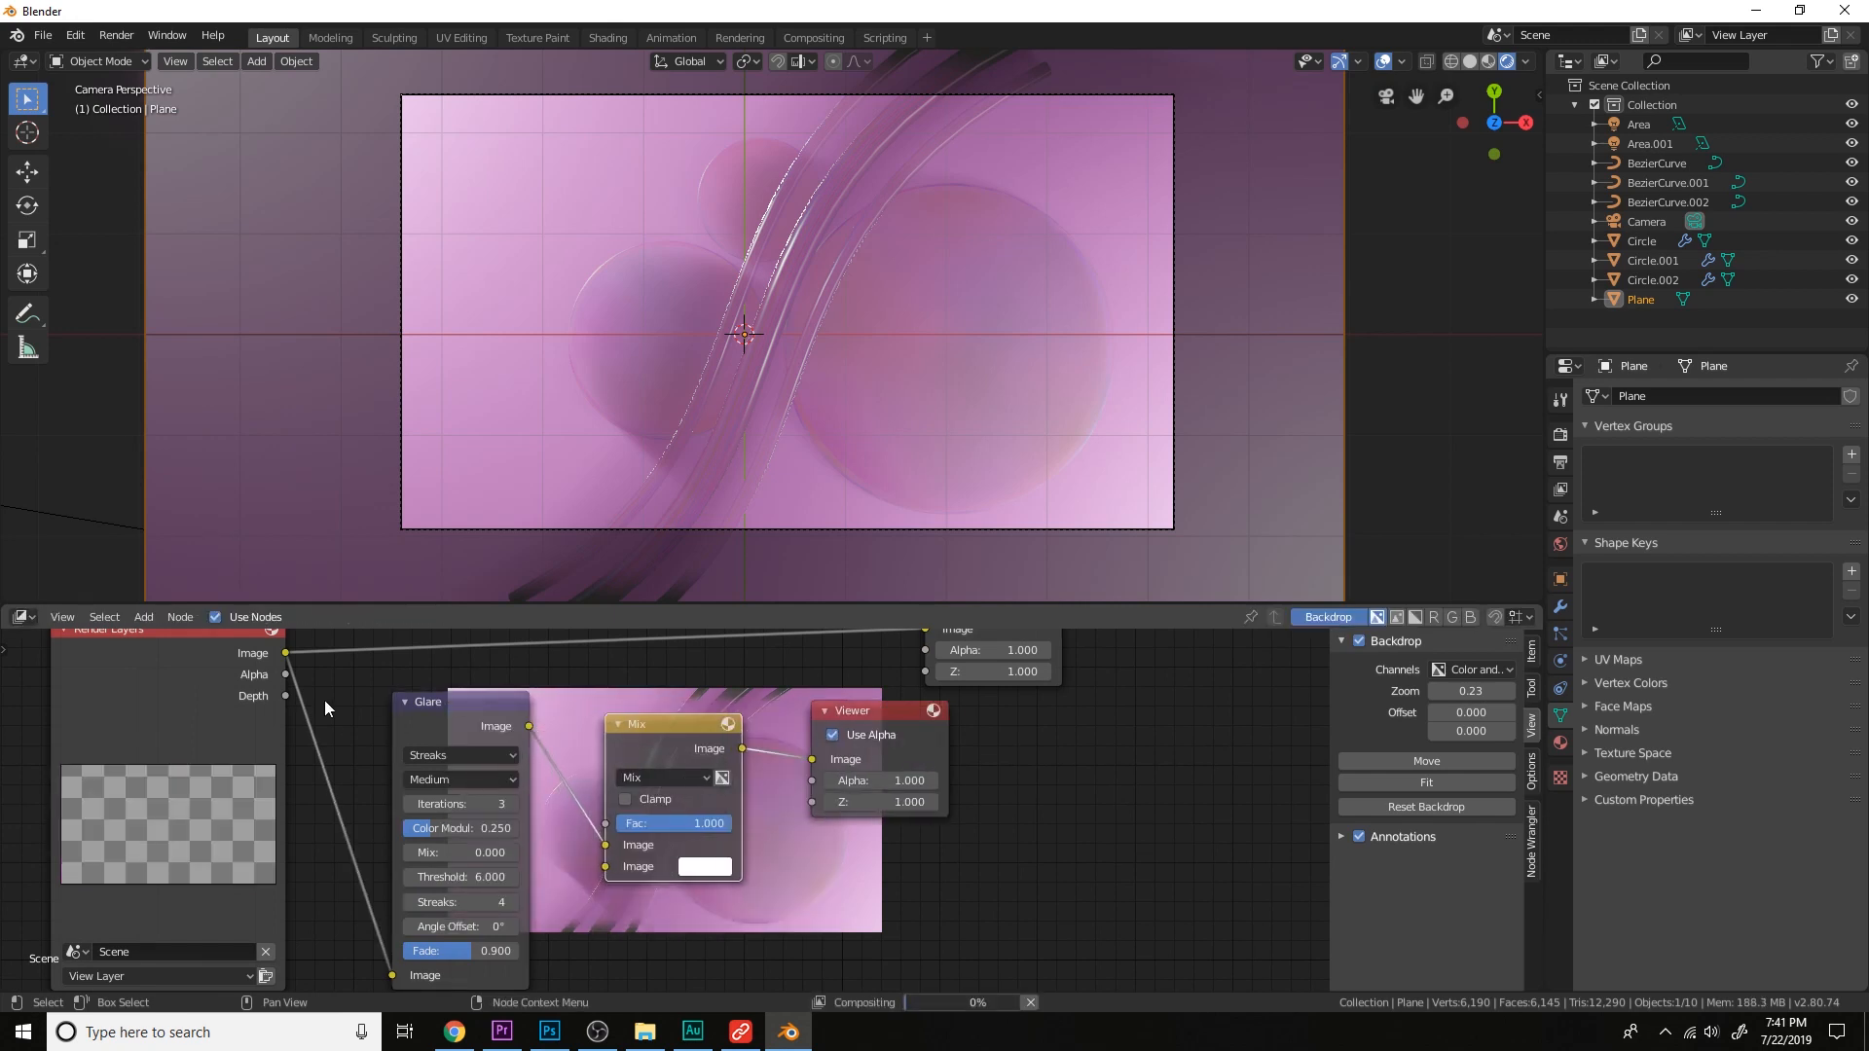
Connect the original Render Layers image to the Mix node's second image input and set the mix factor to 0.692.
left_click_drag(288, 656, 632, 860)
middle_click_drag(775, 832, 801, 745)
scroll(801, 744, "up", 2)
left_click_drag(751, 719, 688, 720)
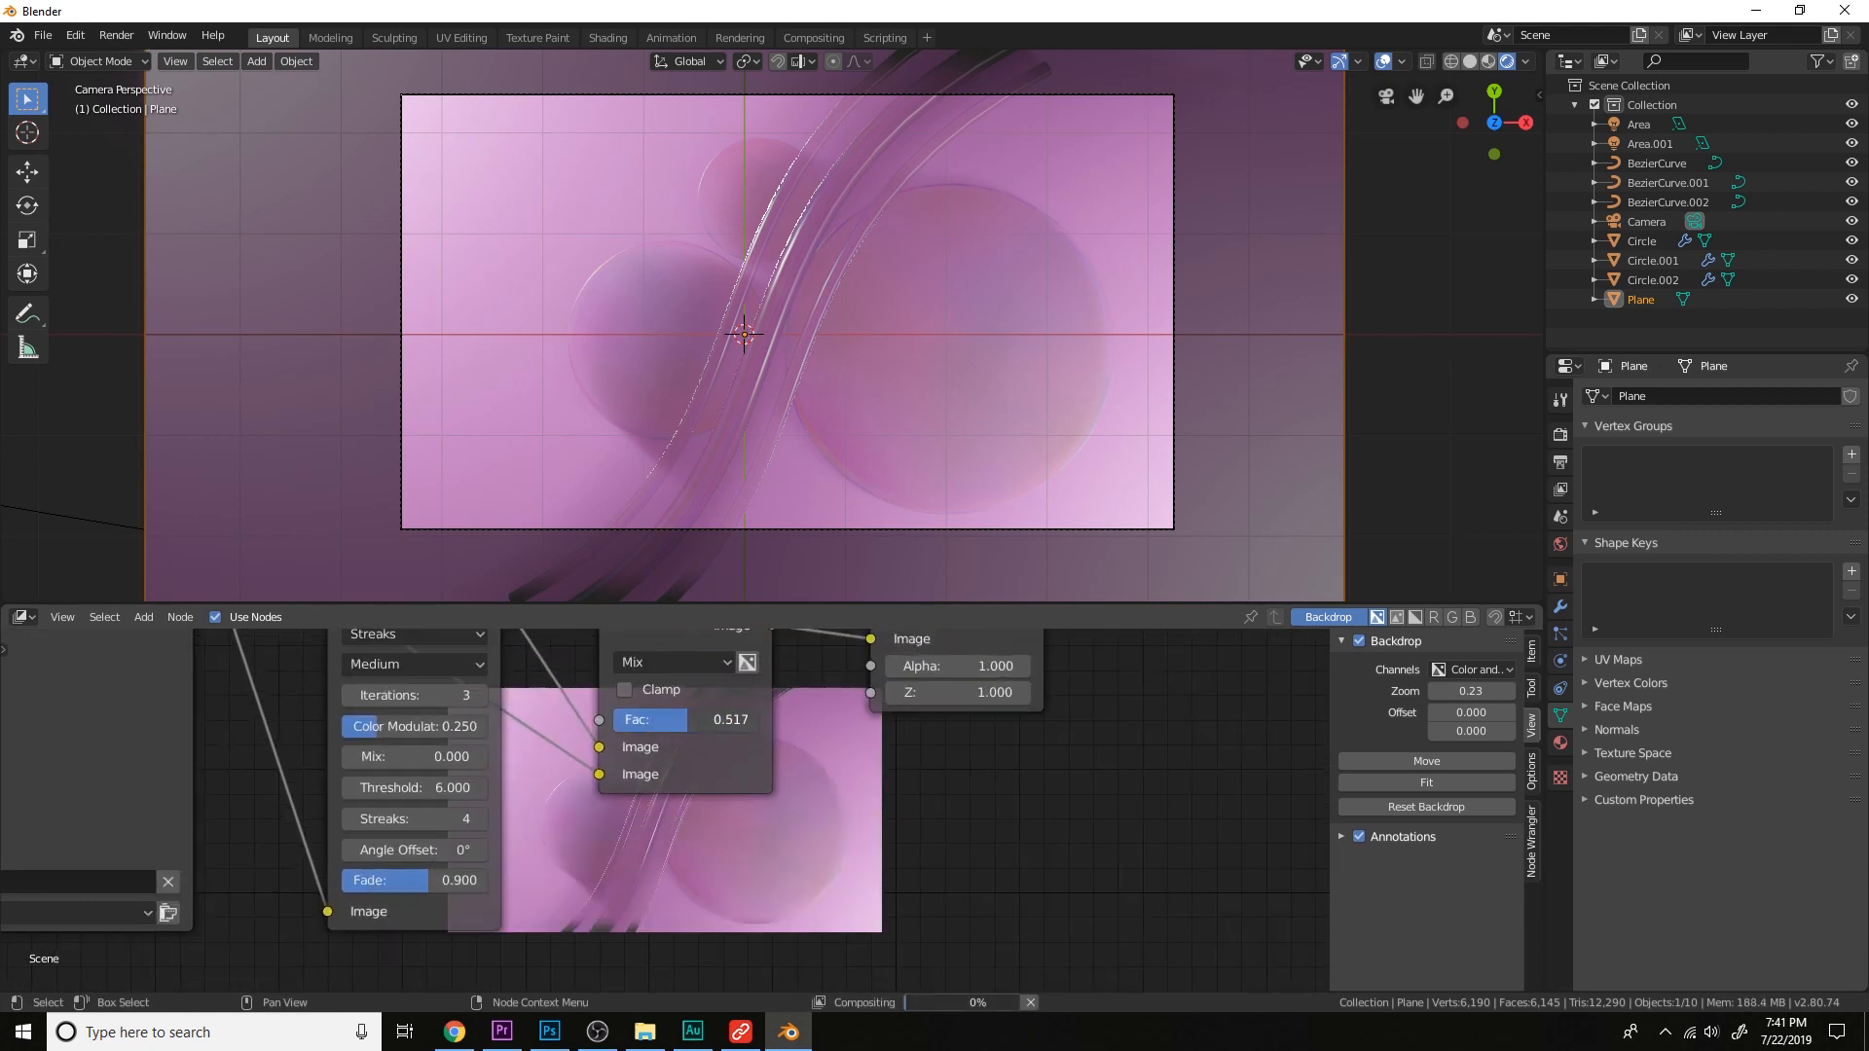
middle_click_drag(767, 778, 650, 783)
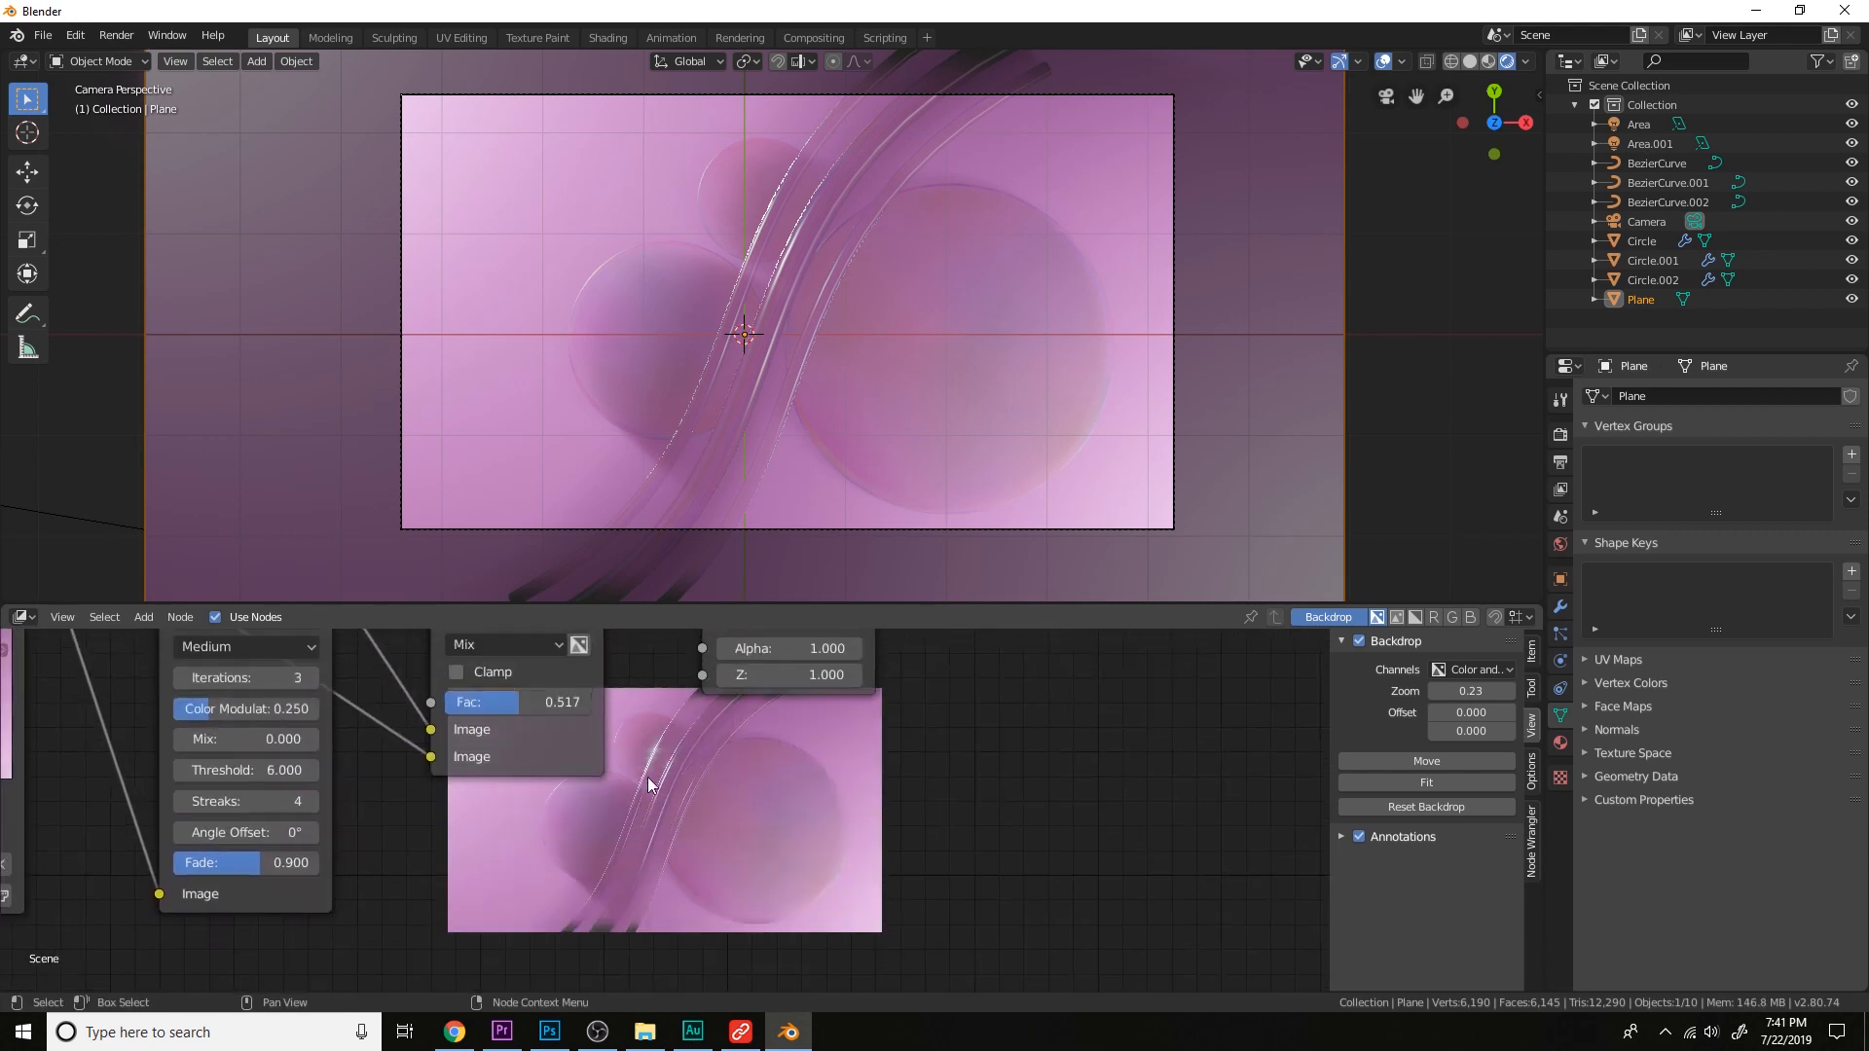
left_click_drag(519, 702, 545, 702)
Move the Viewer node farther away, insert a Lens Distortion node between Mix and Viewer, and set its dispersion to 0.02.
scroll(714, 716, "down", 3)
middle_click_drag(750, 687, 666, 823)
left_click_drag(690, 738, 1013, 794)
middle_click_drag(804, 769, 794, 689)
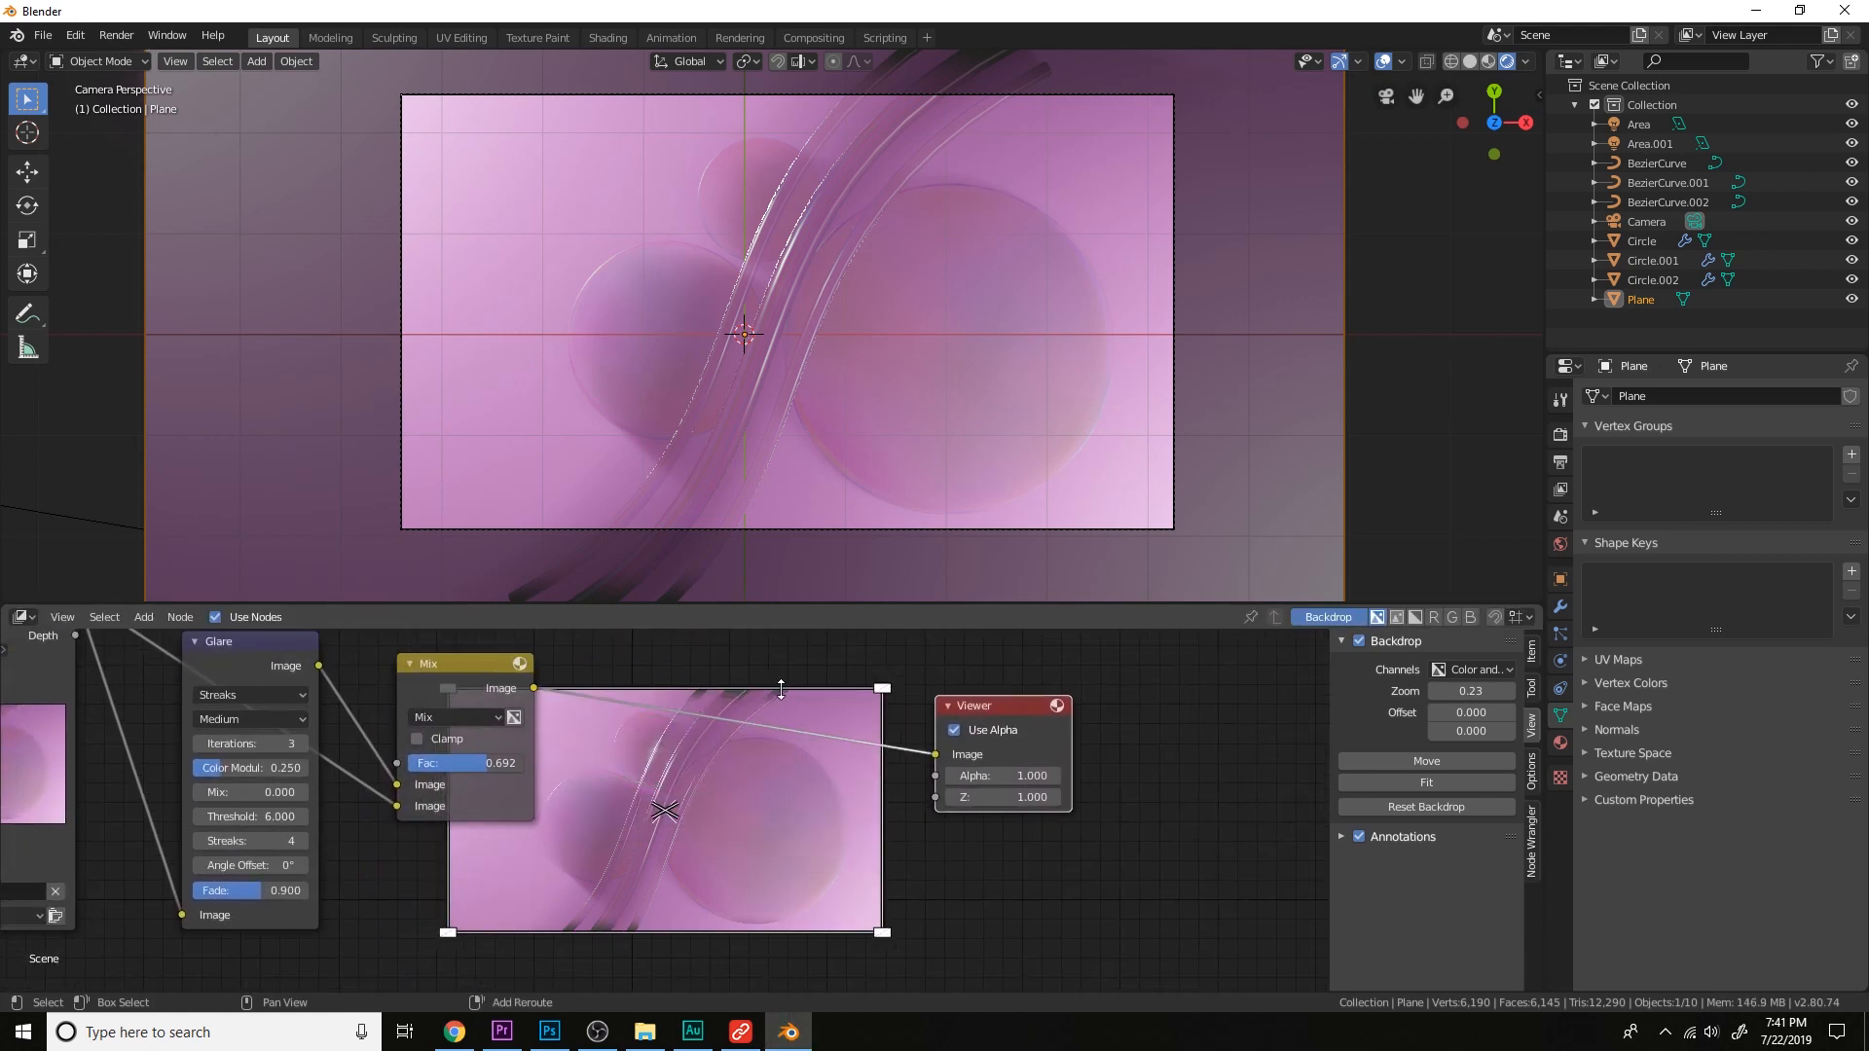
key("shift+a")
left_click(779, 690)
type("lens")
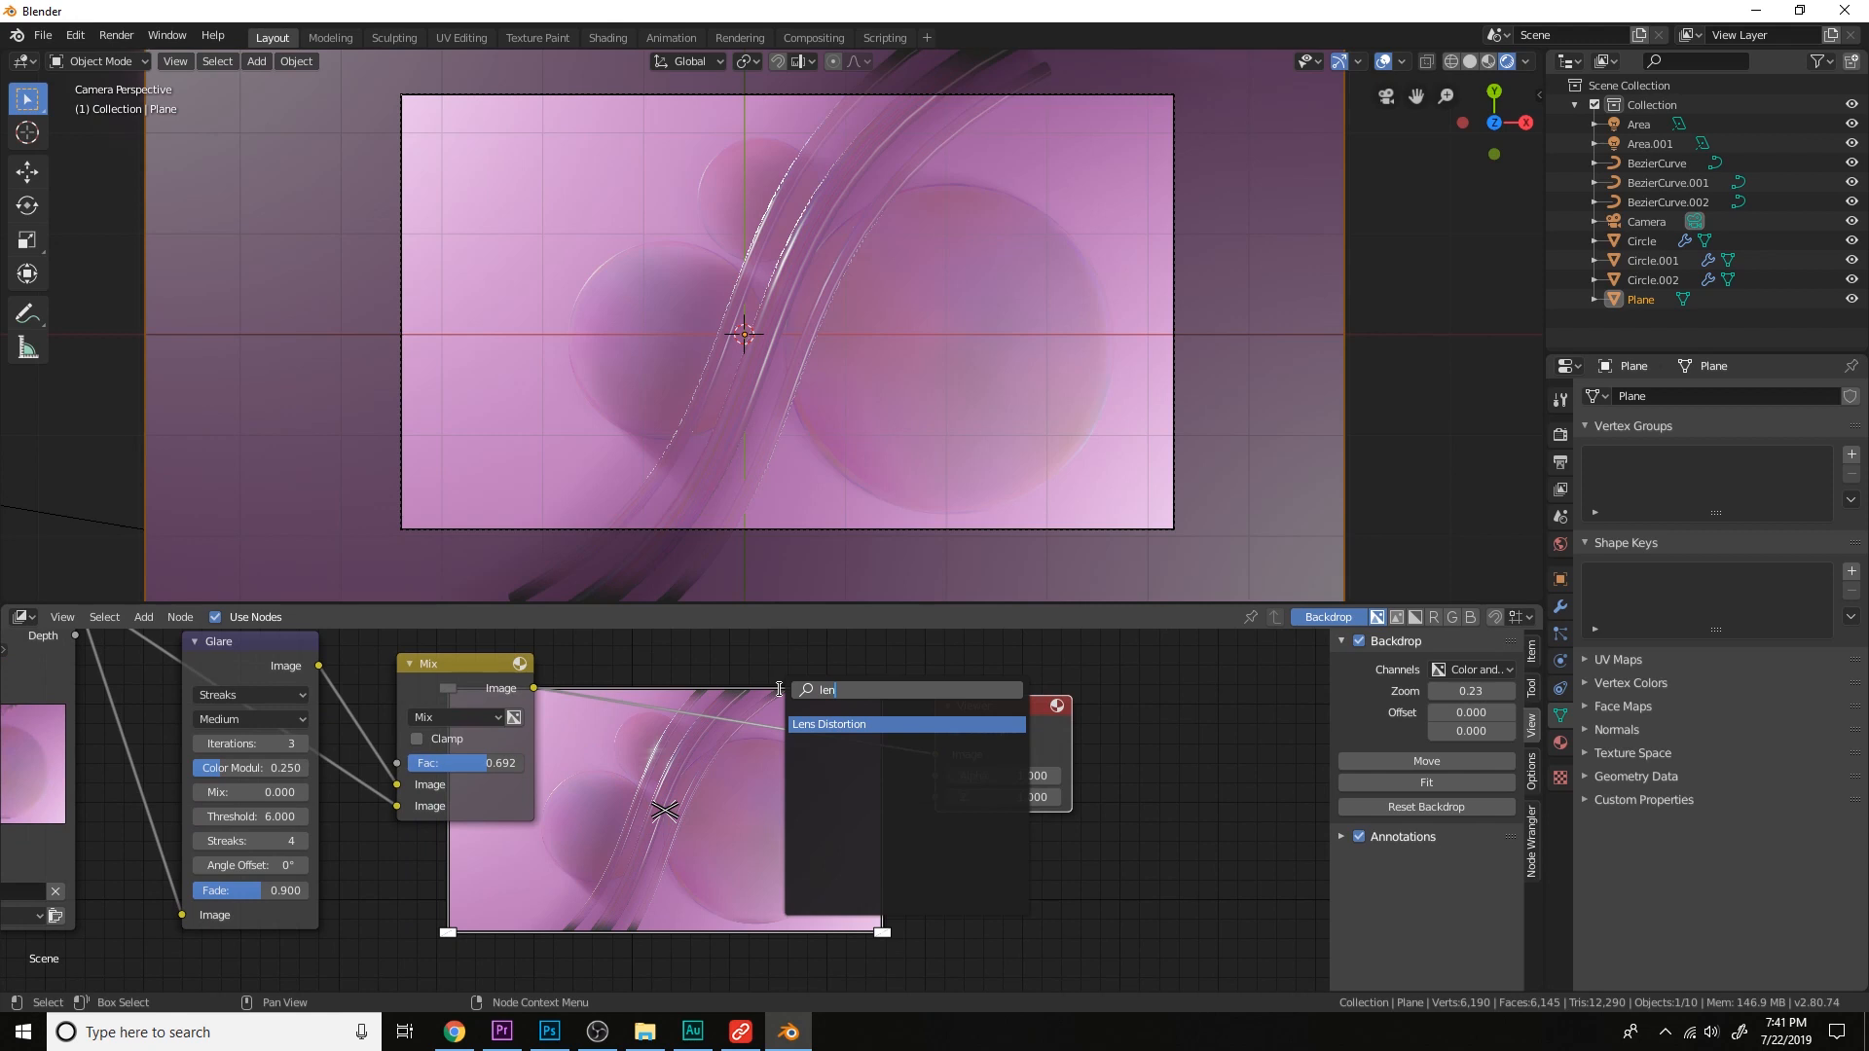
key("Return")
left_click(719, 688)
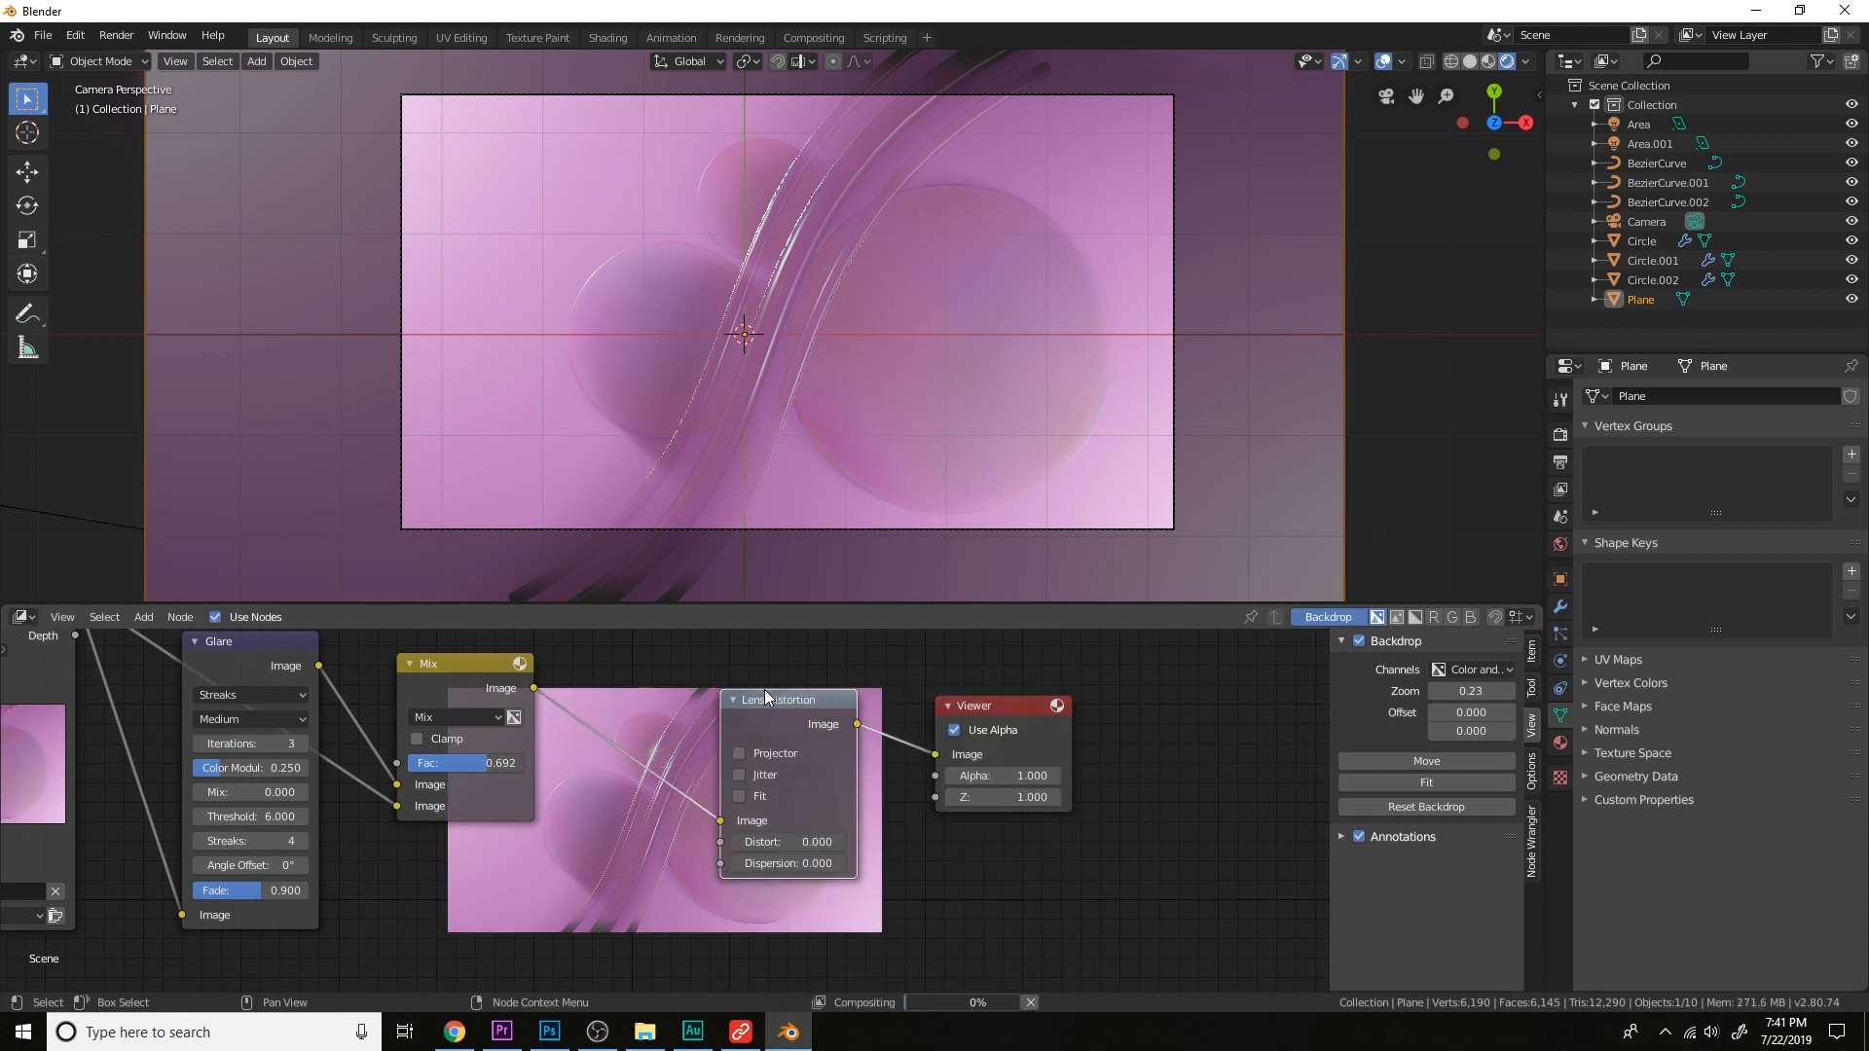
left_click(808, 864)
type("0.02")
key("Return")
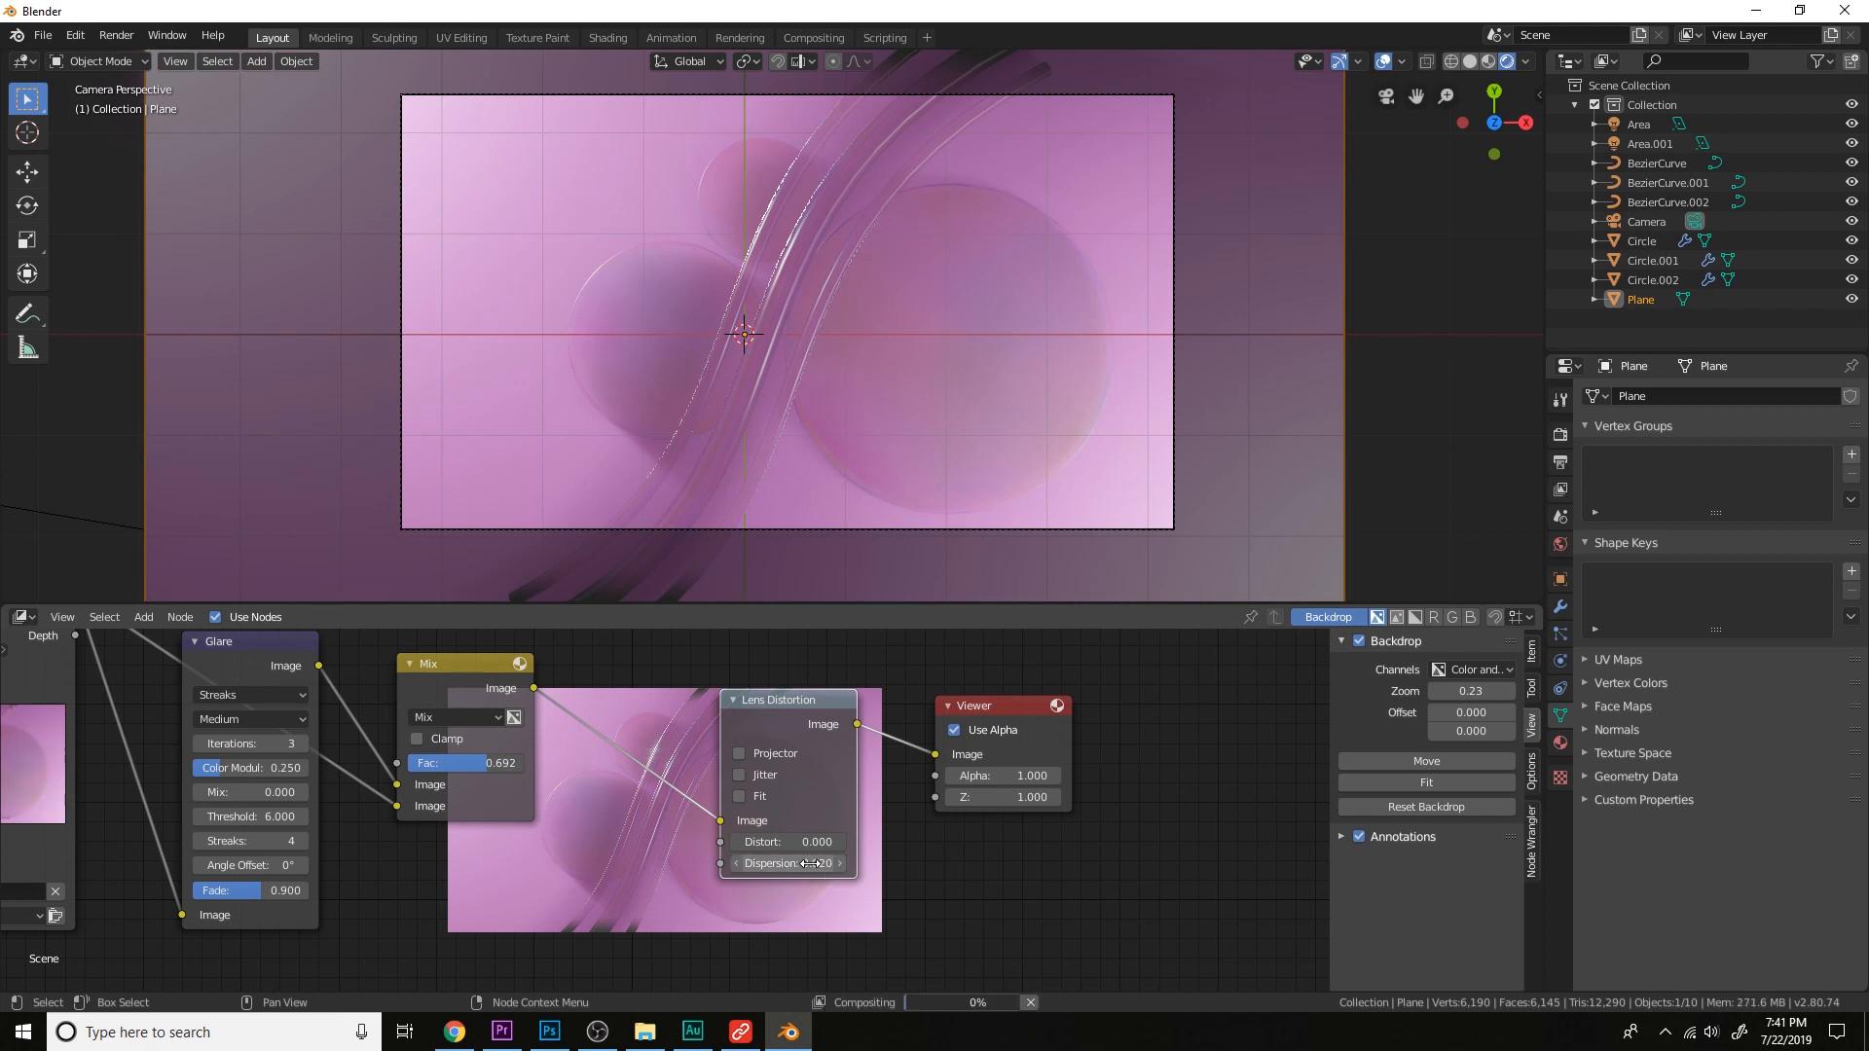
Enlarge the backdrop to a zoom of 0.33 and compare the Mix output with the Lens Distortion output in it.
scroll(801, 880, "down", 1)
middle_click_drag(747, 956, 764, 759)
key("alt+v")
key("alt+v")
key("alt+v")
key("alt+v")
key("alt+v")
key("alt+v")
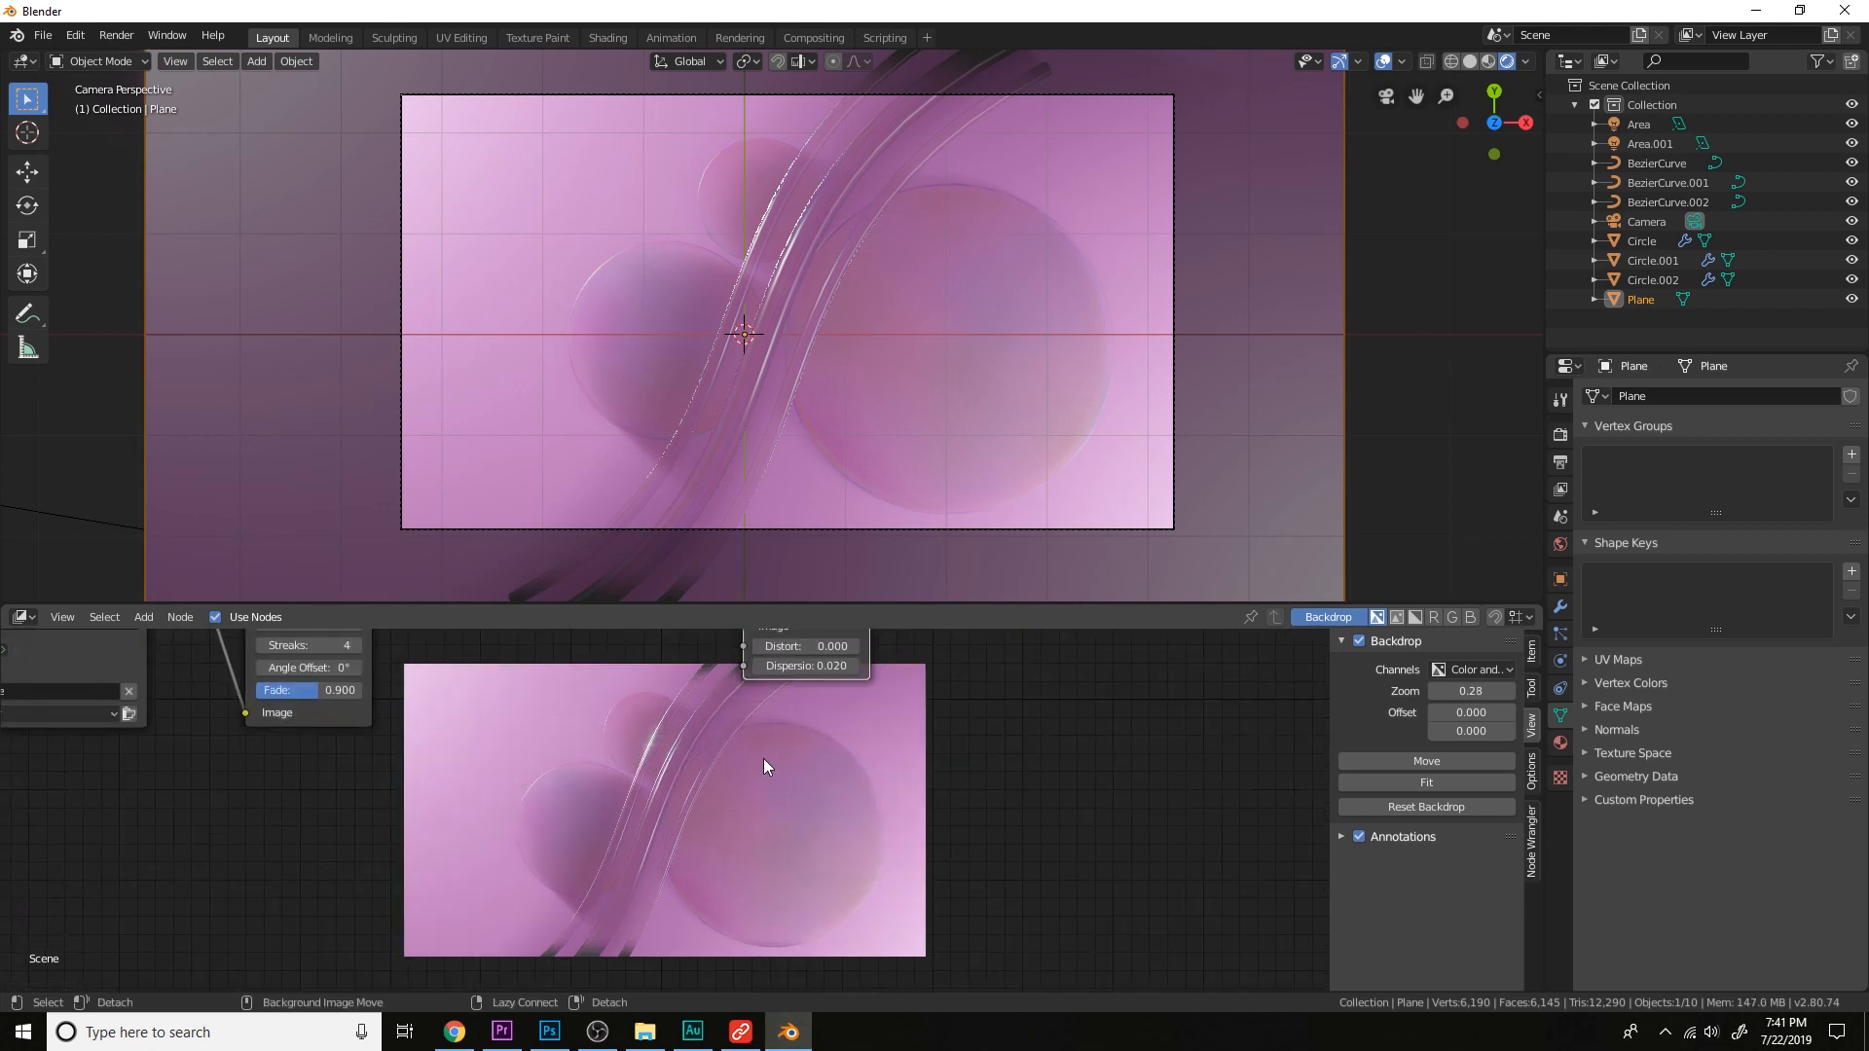
key("v")
key("v")
key("v")
key("v")
scroll(910, 922, "down", 1)
middle_click_drag(743, 758, 770, 836)
scroll(770, 836, "down", 1)
left_click(605, 659, "ctrl+shift")
left_click(822, 685, "ctrl+shift")
Increase the Lens Distortion node's dispersion slightly for stronger colour fringing.
left_click(834, 799)
type("0.02")
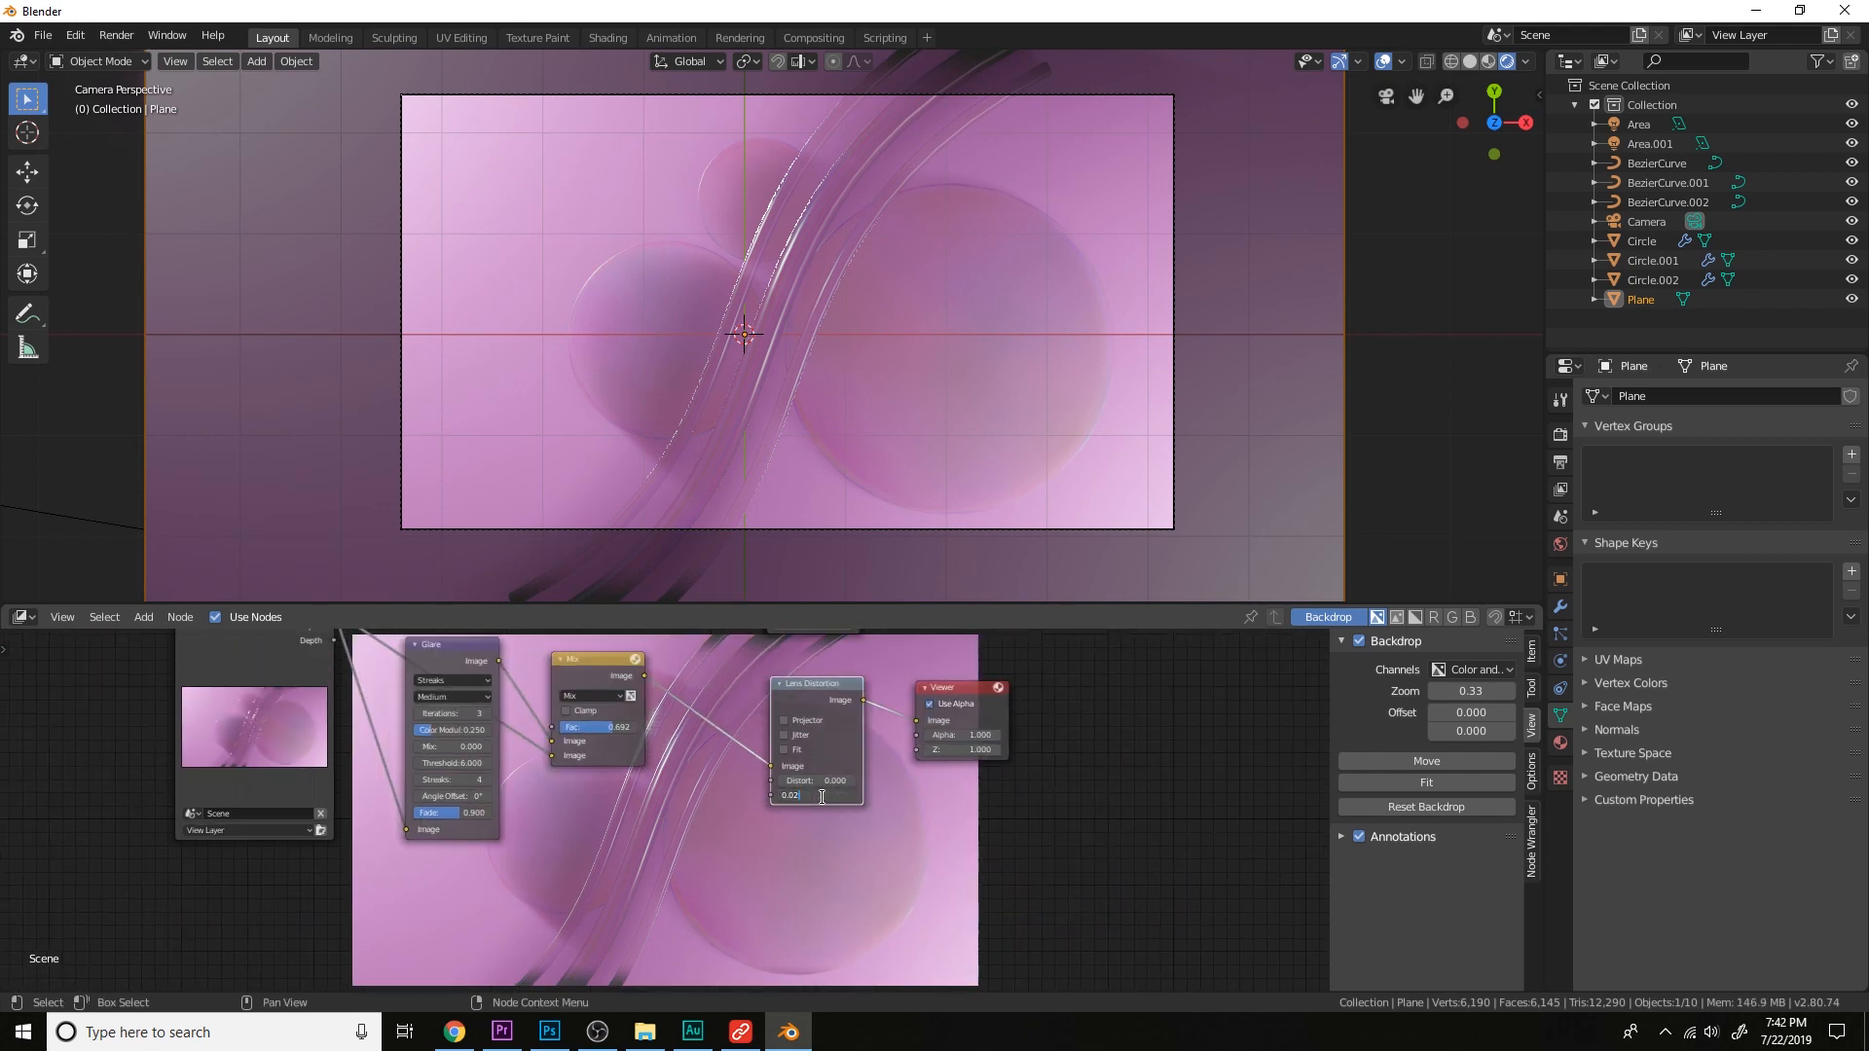
key("Return")
Switch the lower area to the Image Editor, show the Viewer Node image, and enlarge the area to see the whole composite.
left_click(28, 621)
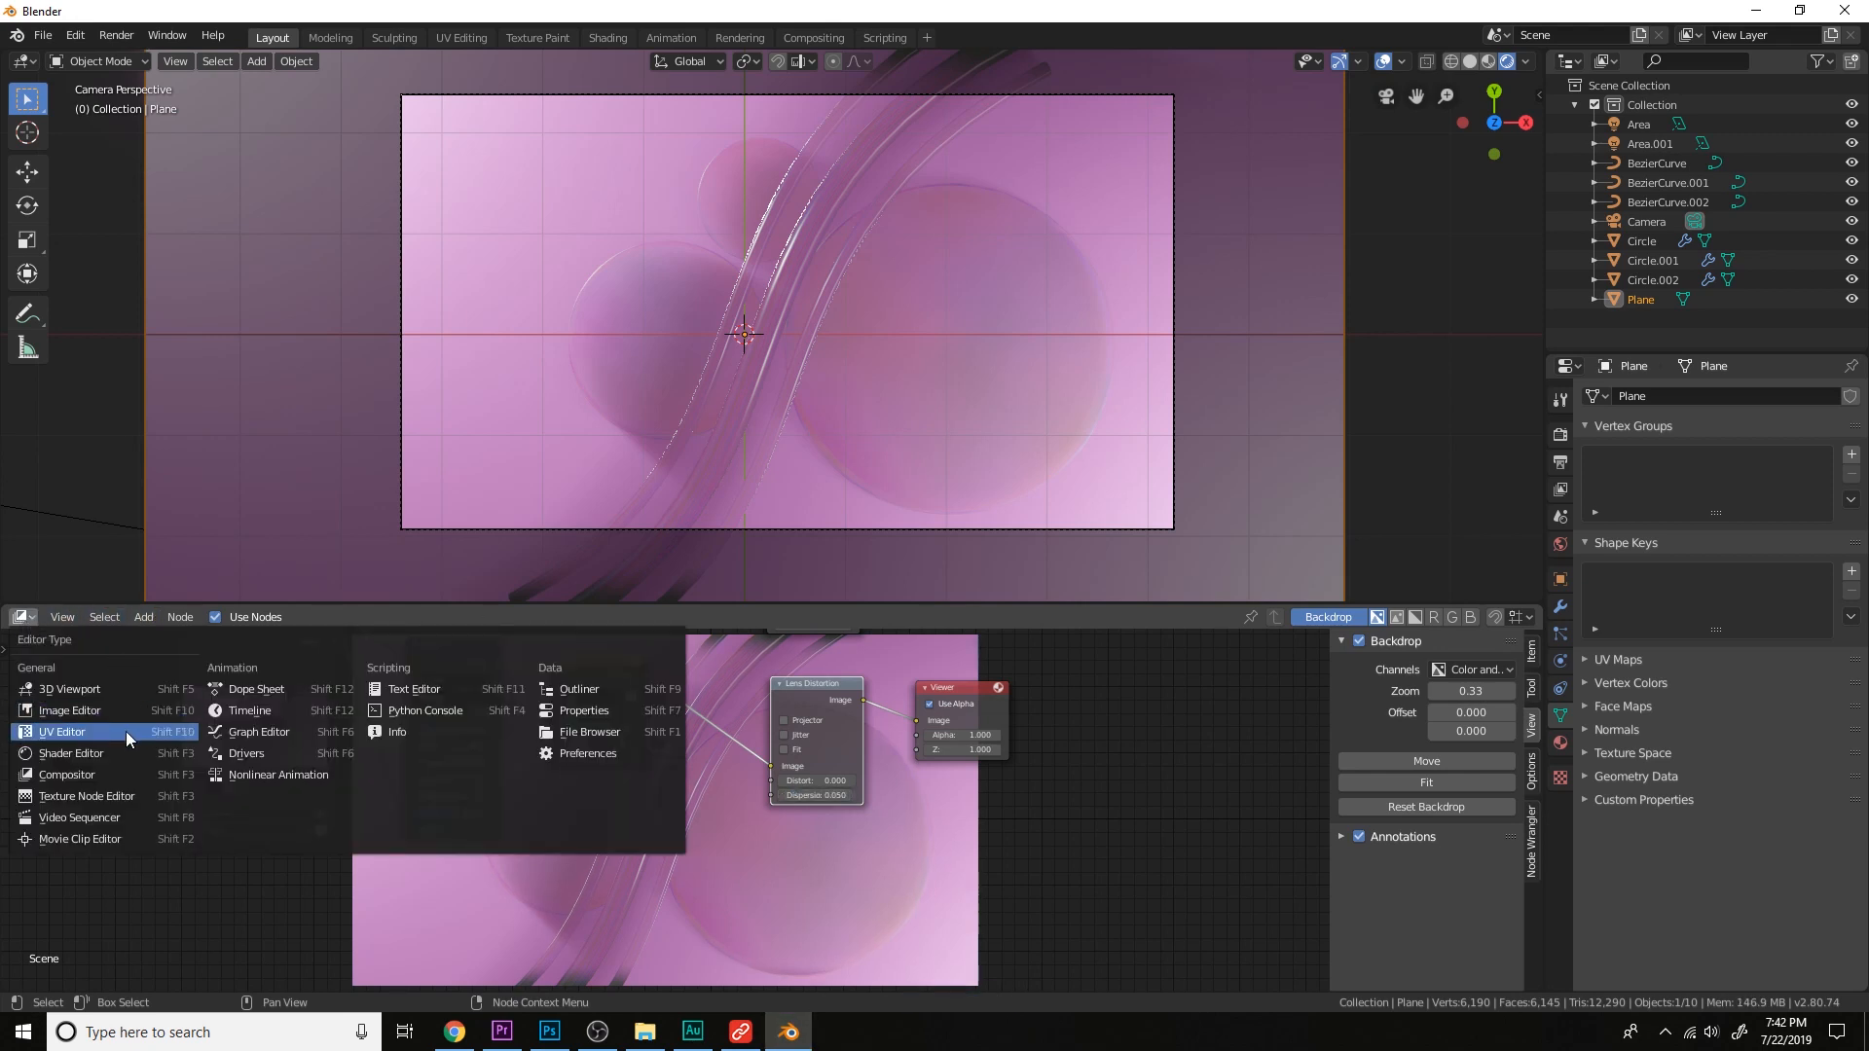
left_click(120, 747)
left_click(23, 617)
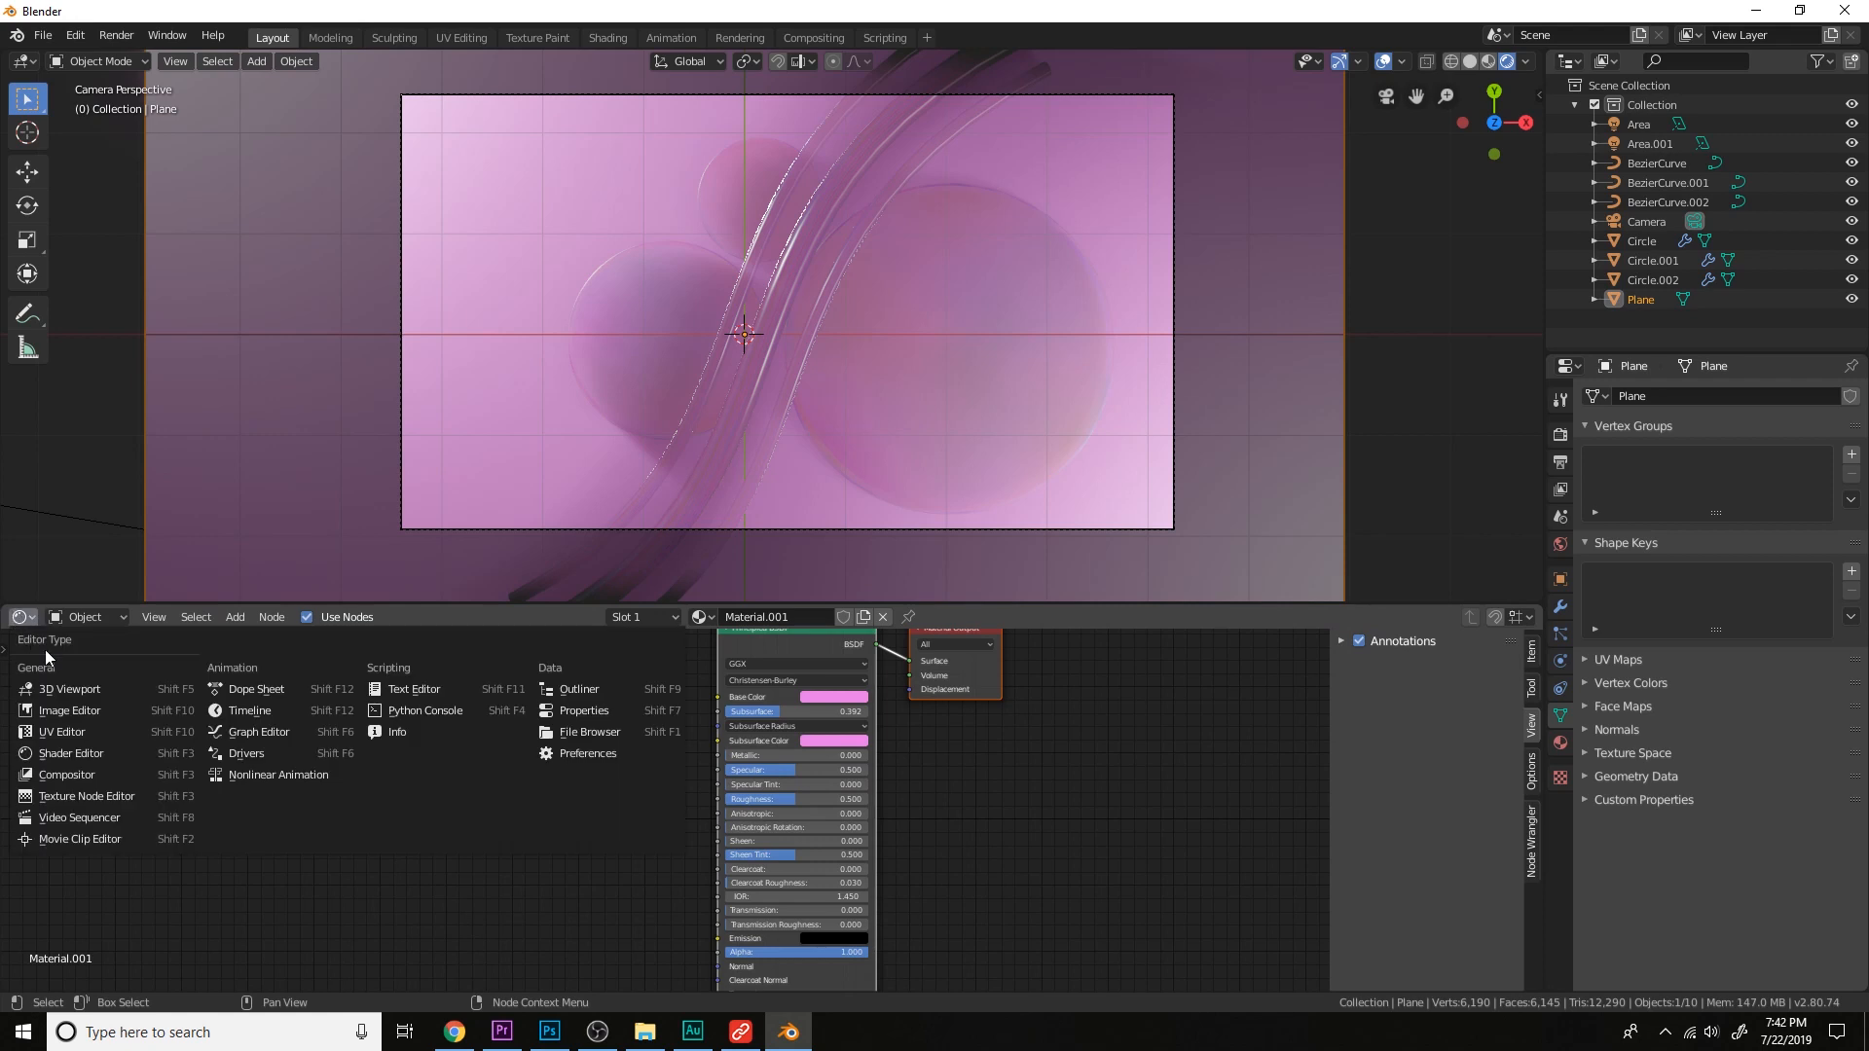
left_click(73, 713)
left_click(686, 617)
left_click(722, 664)
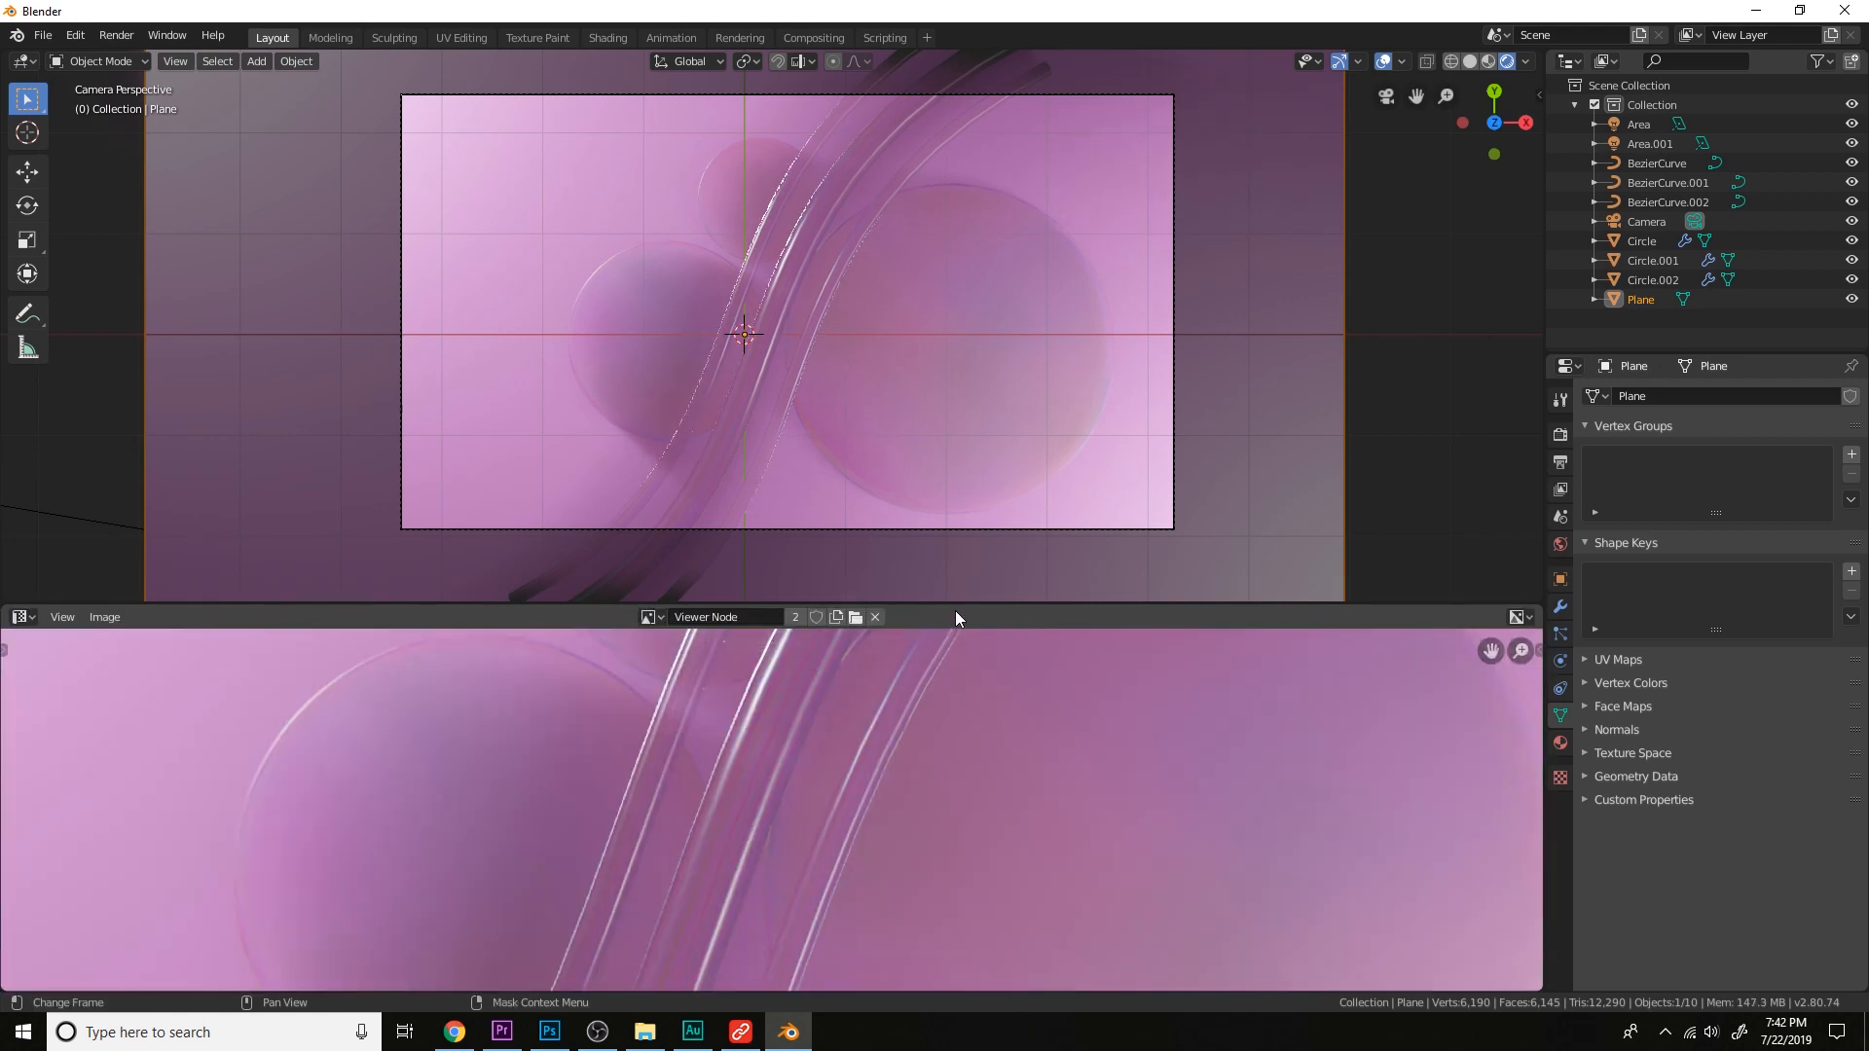
left_click_drag(955, 605, 965, 280)
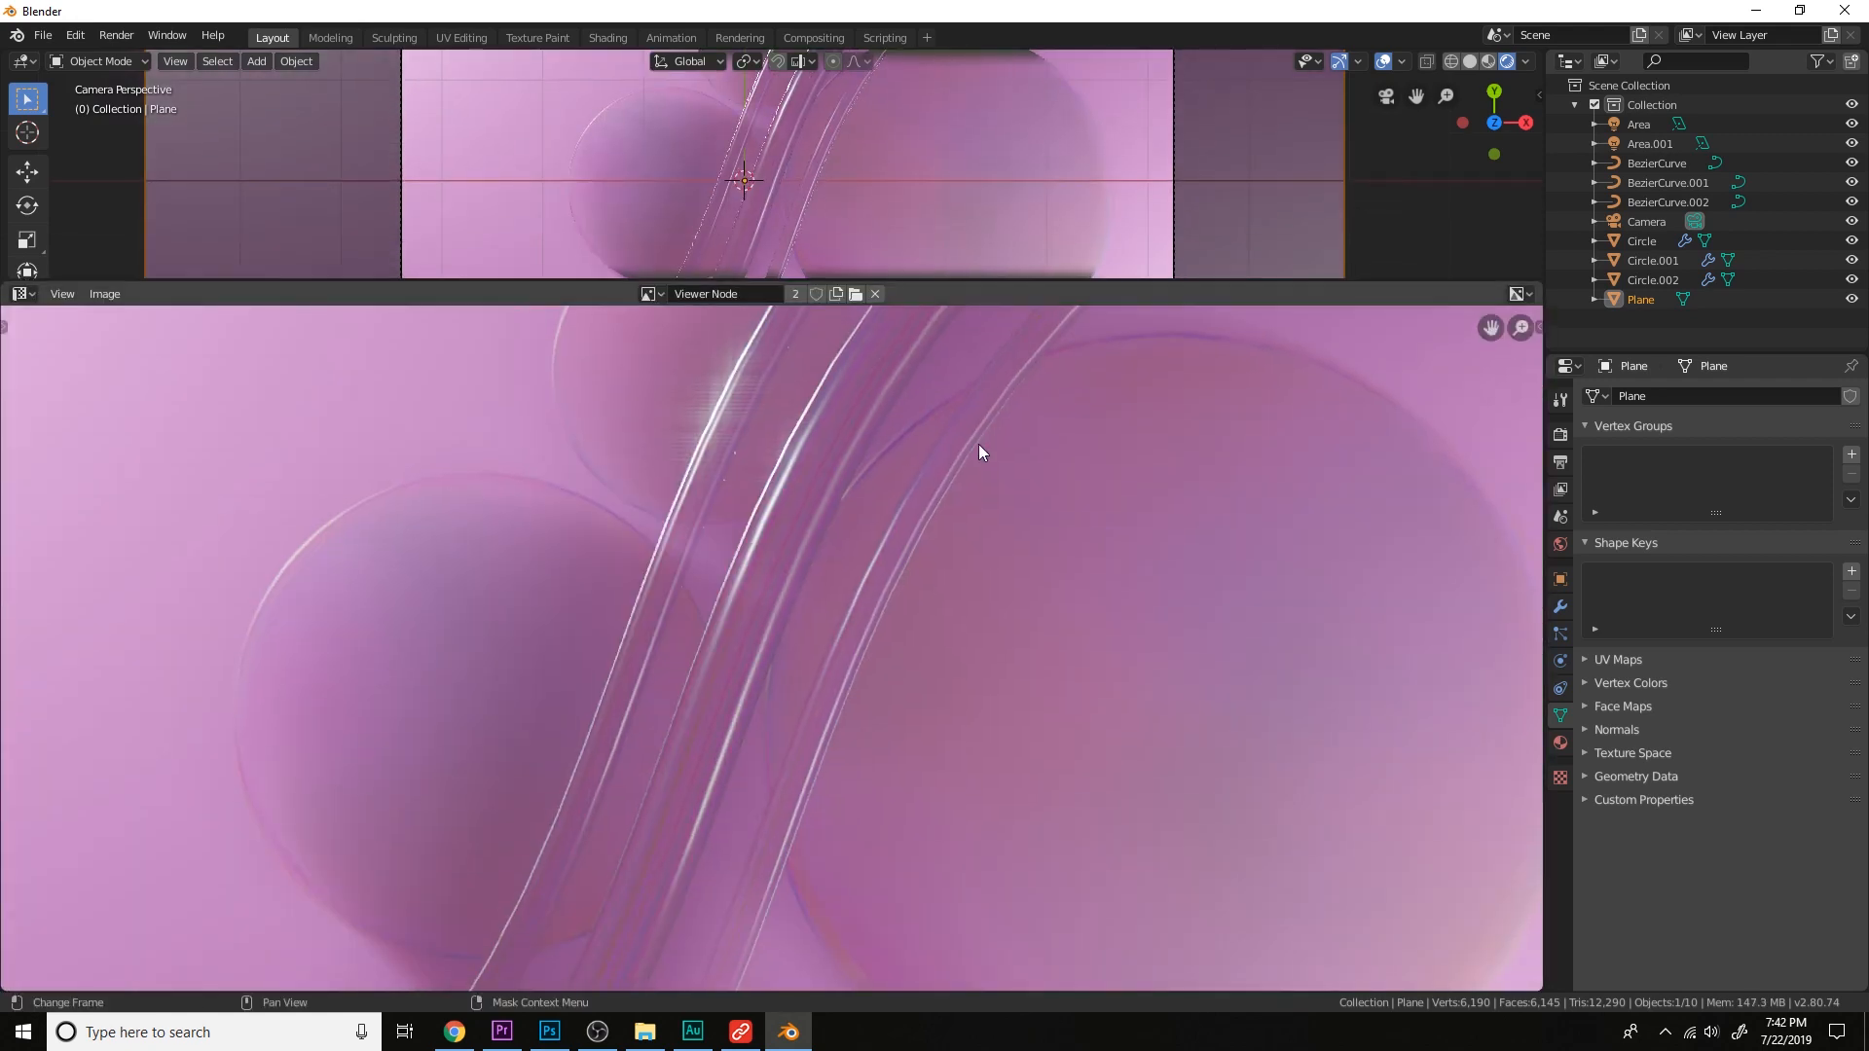
scroll(979, 450, "down", 5)
scroll(979, 446, "up", 2)
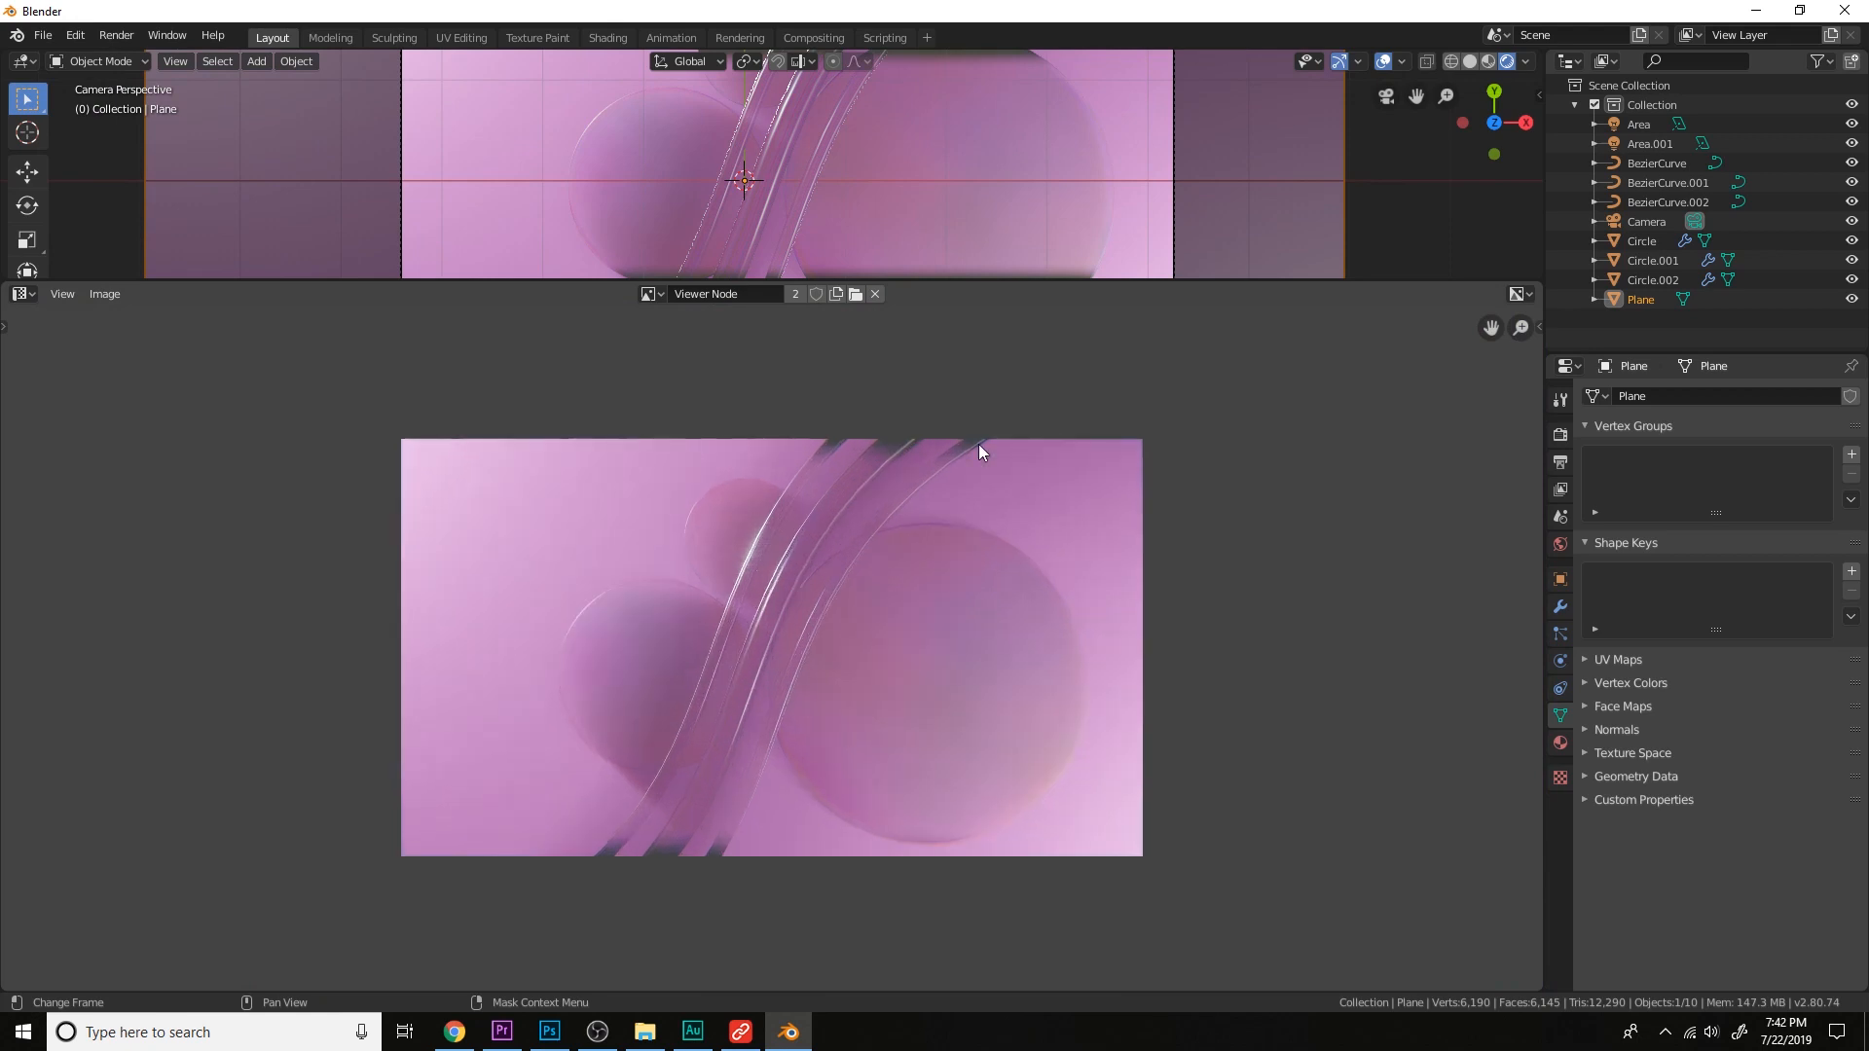
In the render settings' Screen Space Reflections, set Trace Precision to 0.220 and Edge Fading to 0.
left_click(796, 222)
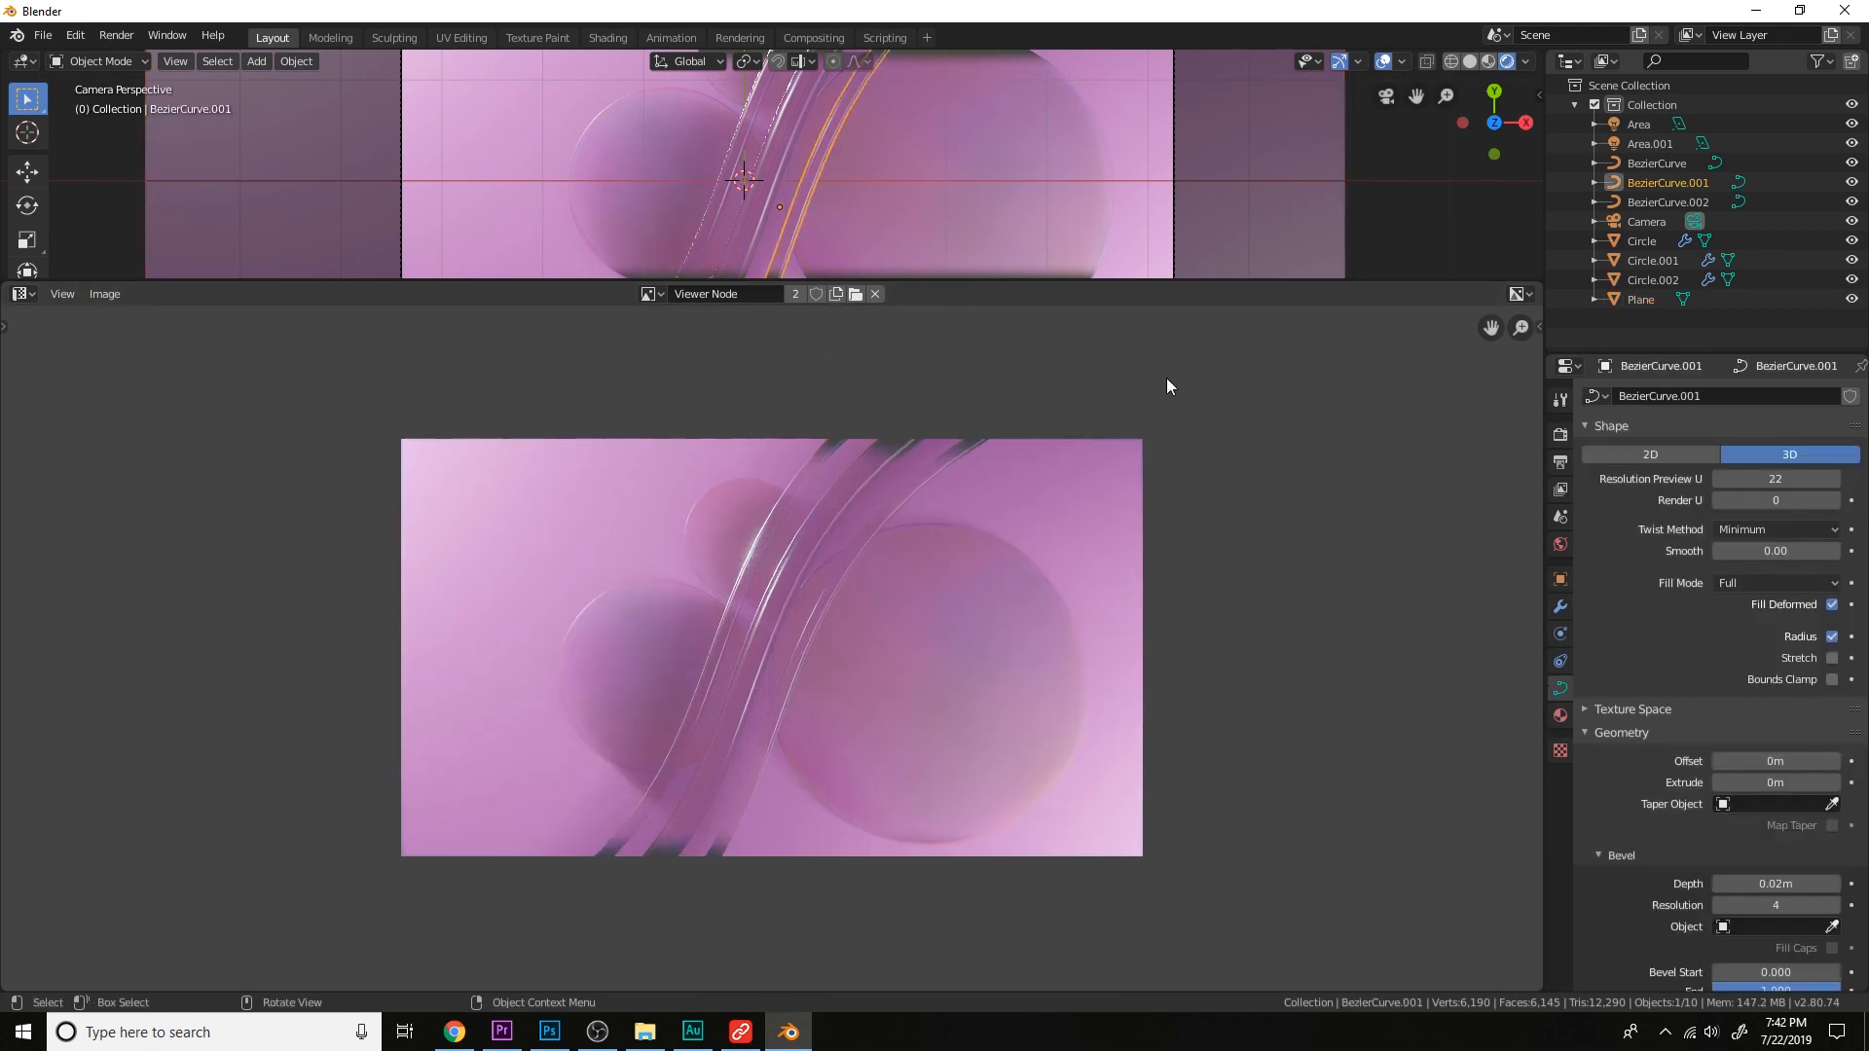
left_click(1561, 461)
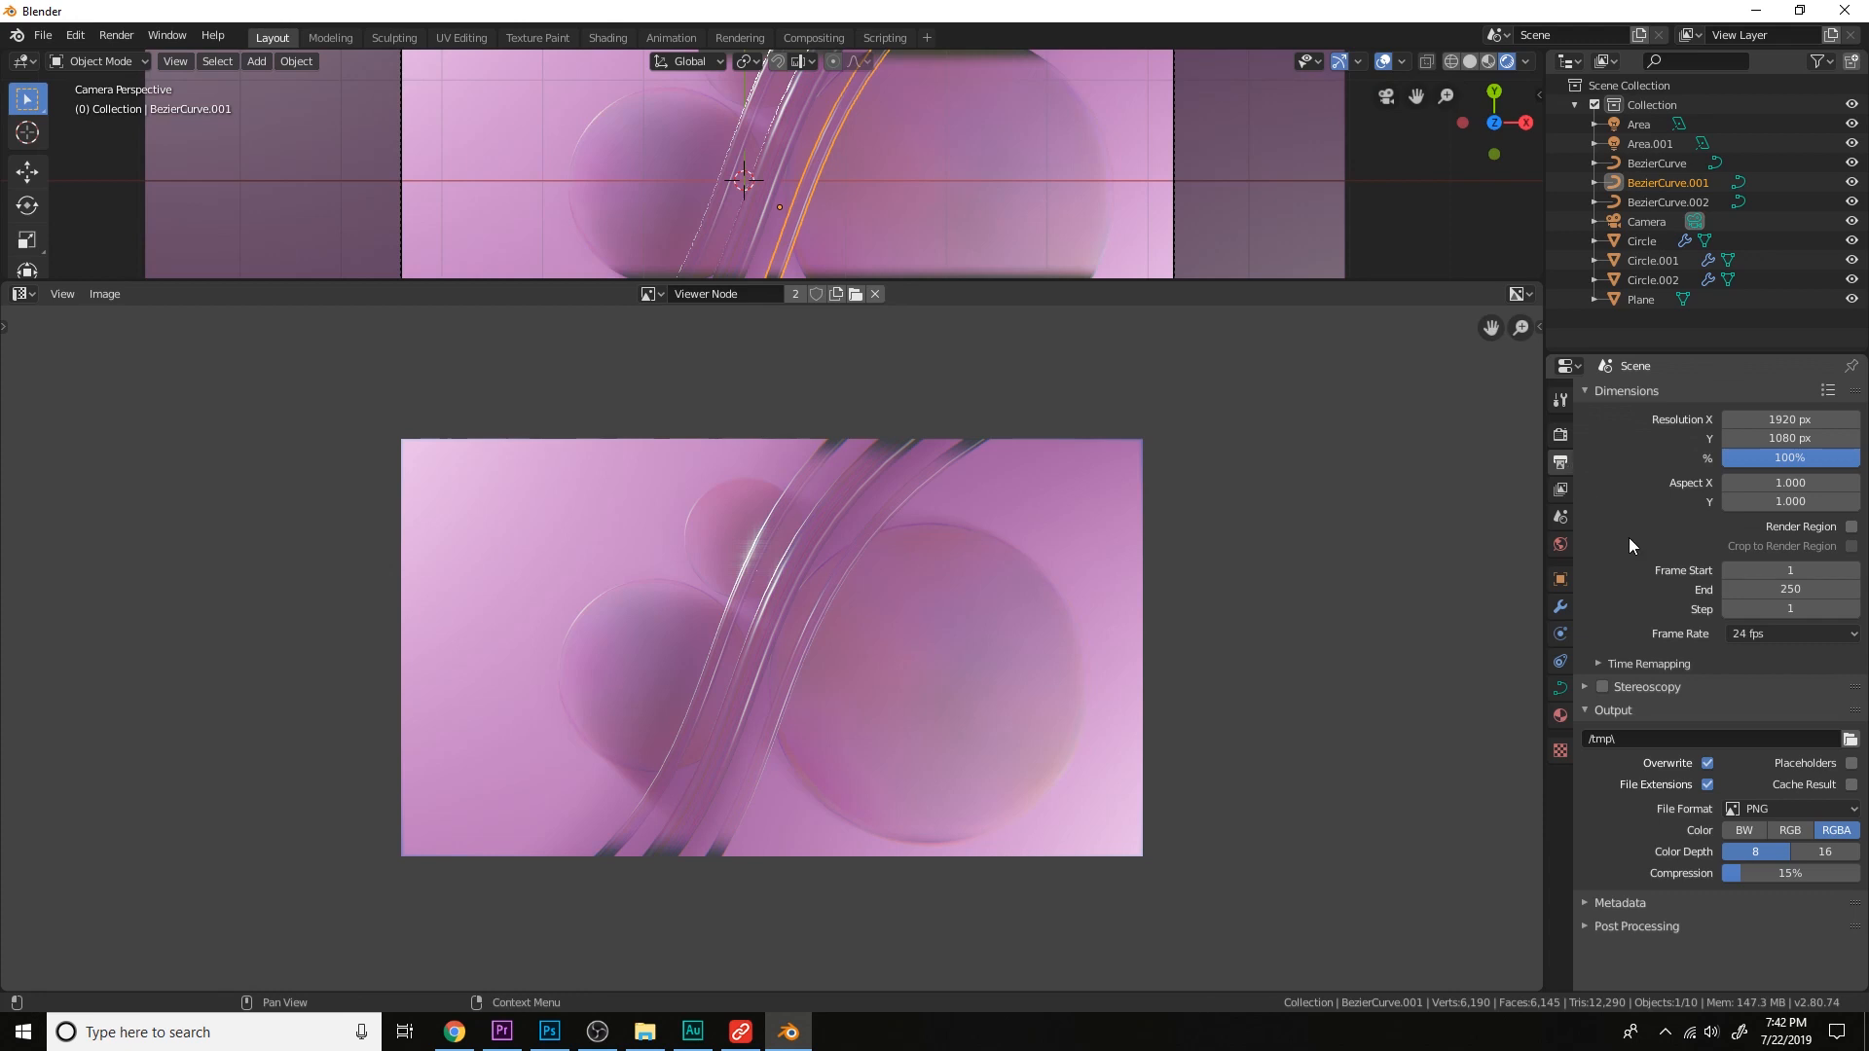
left_click(1560, 717)
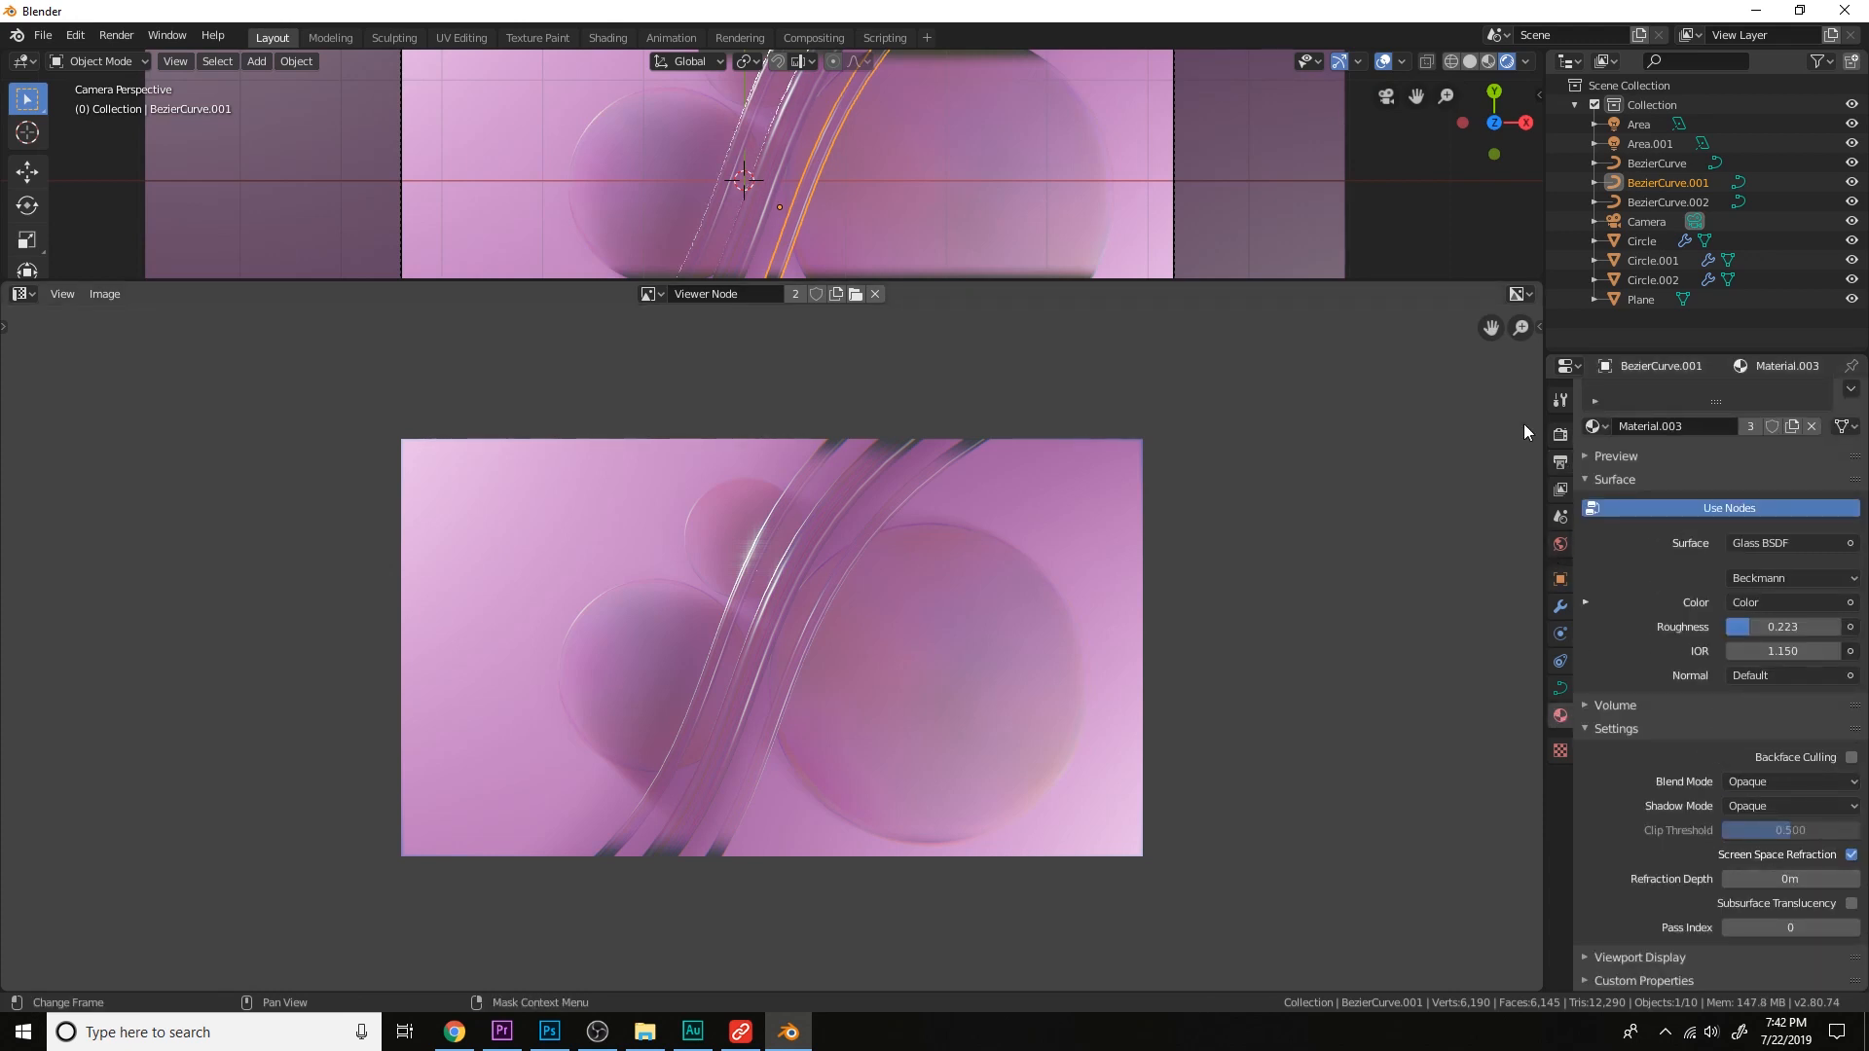
left_click(1561, 435)
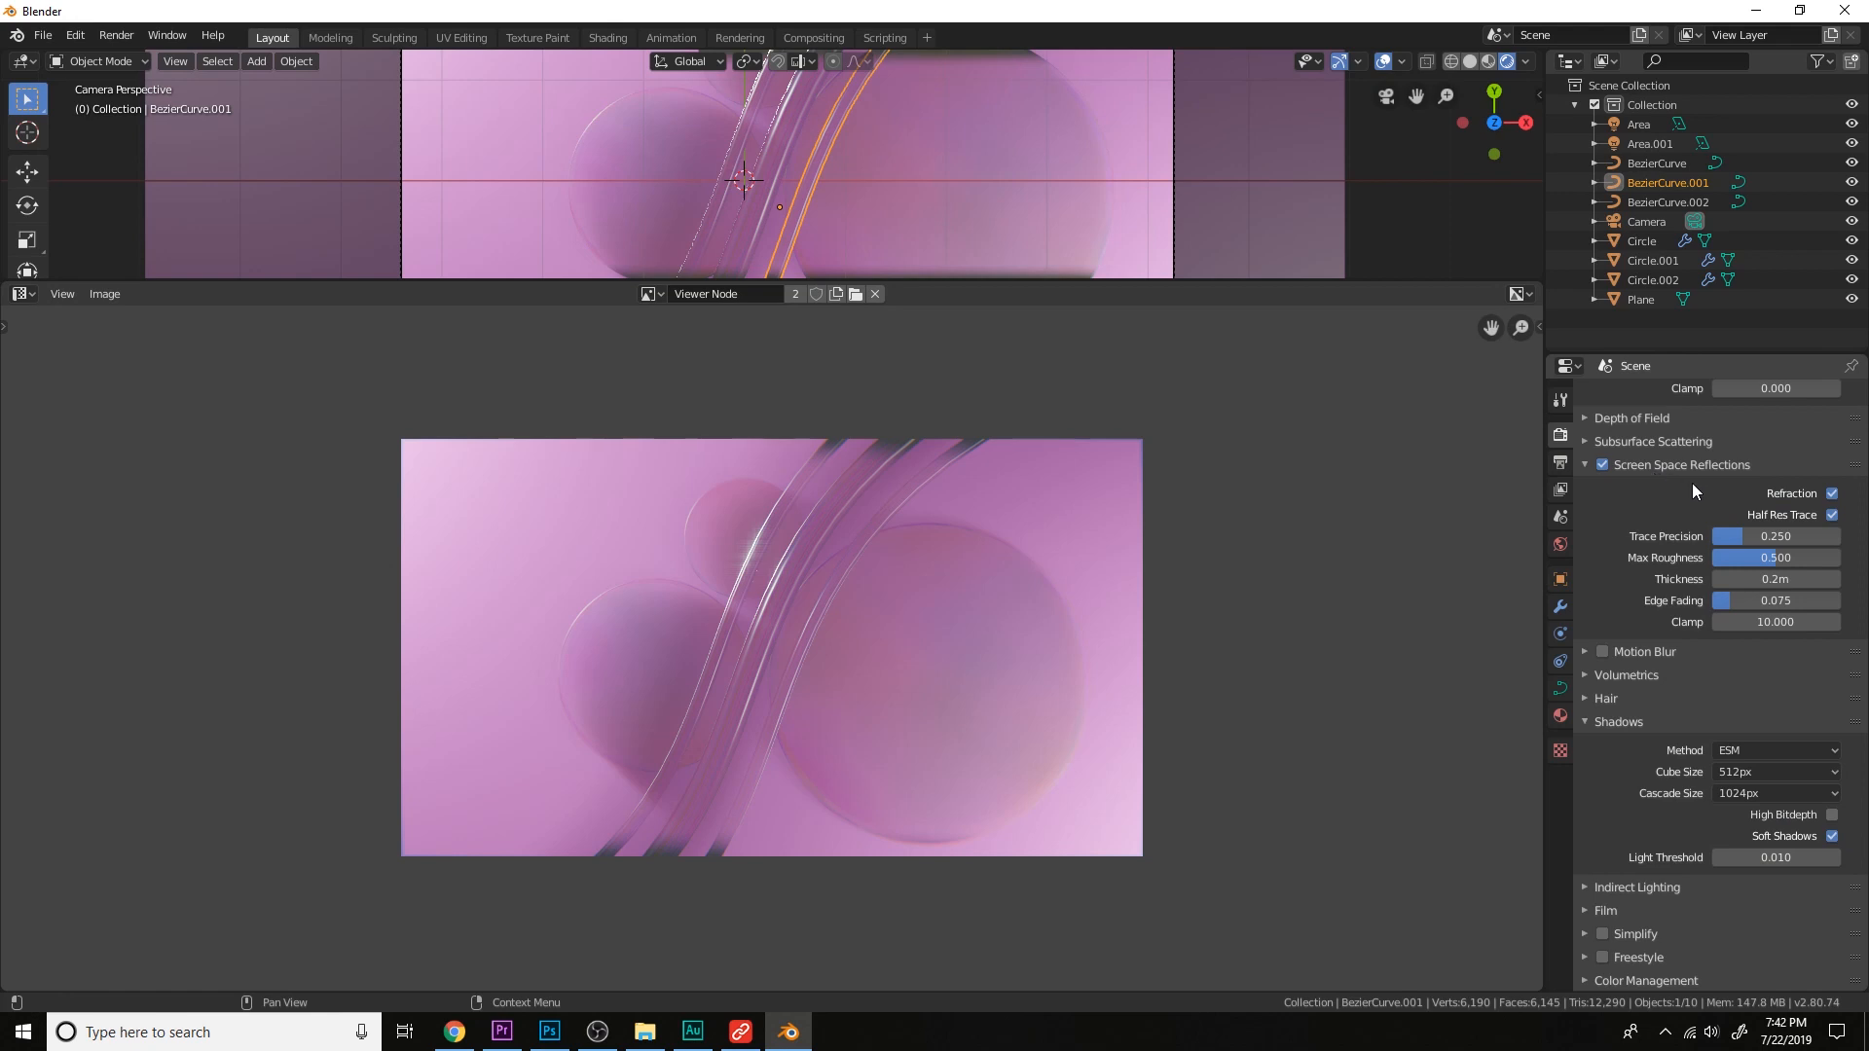
mouse_move(1738, 535)
left_mouse_down()
mouse_move(1839, 536)
mouse_move(1740, 536)
left_mouse_up()
left_click_drag(1745, 599, 1713, 600)
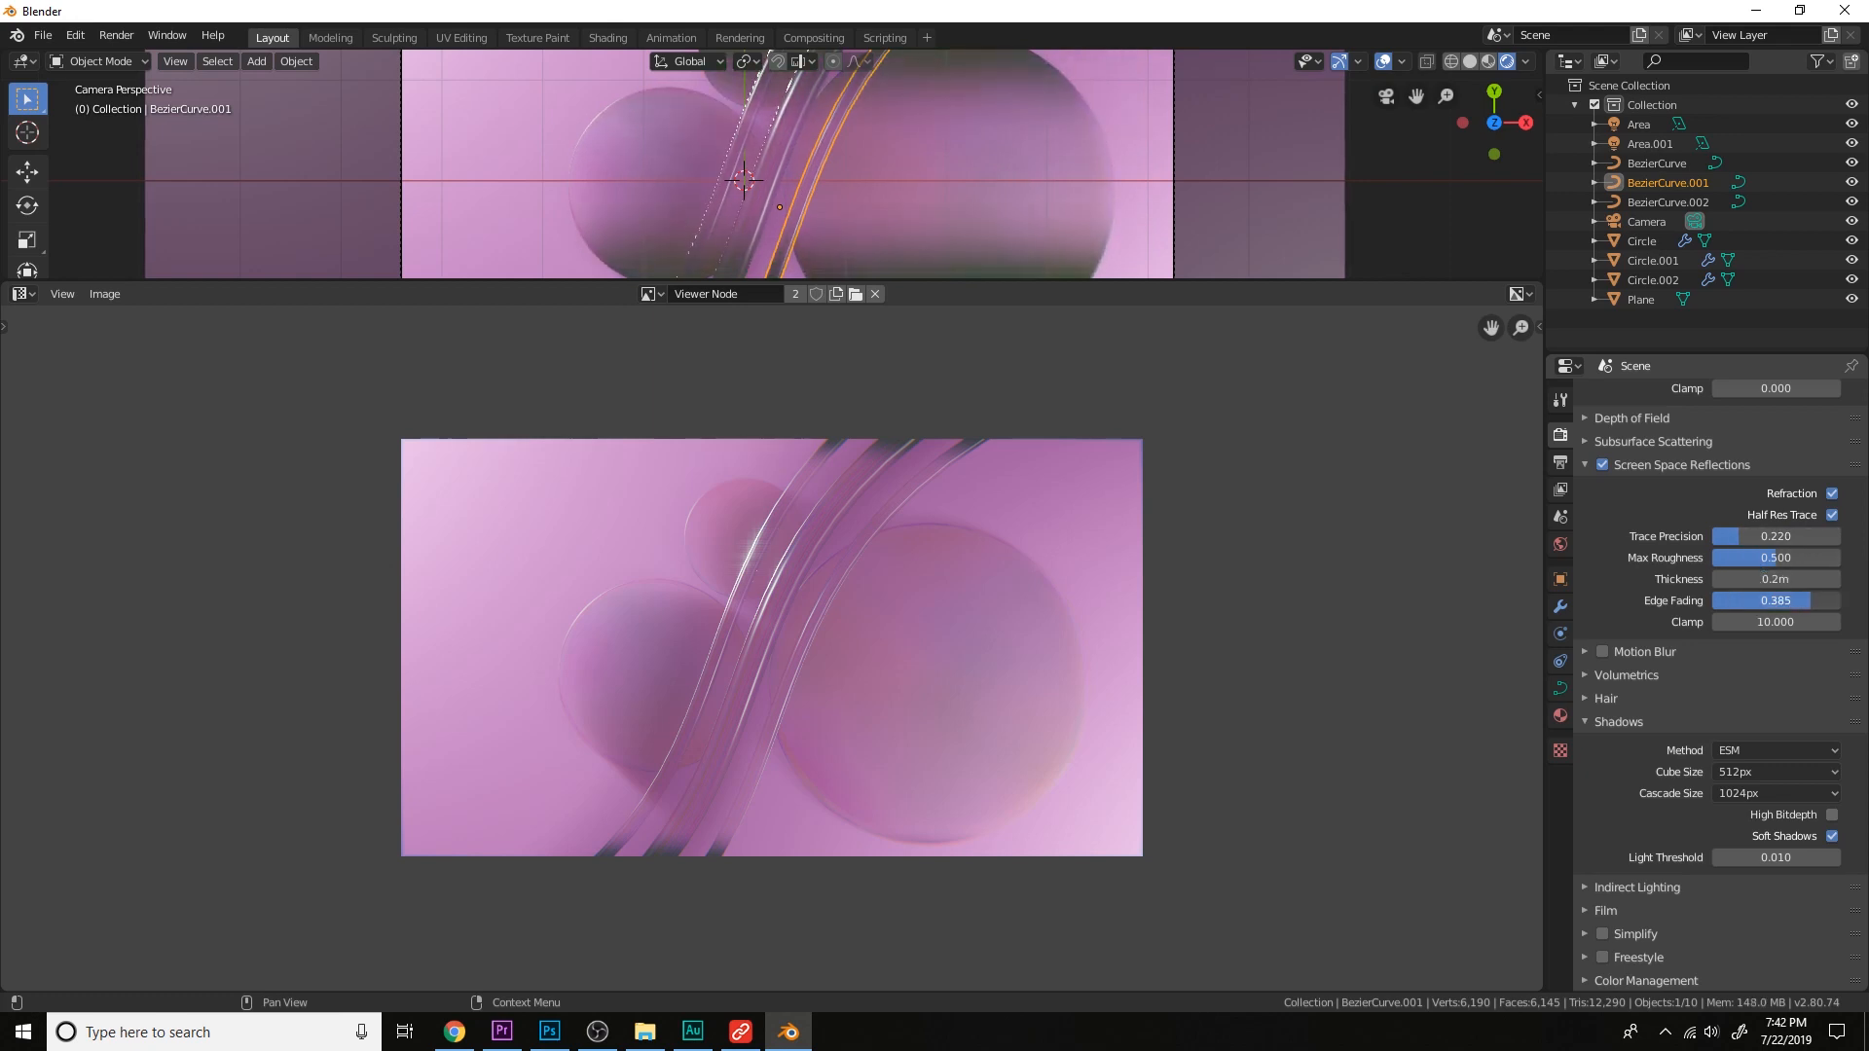
Select the camera, render the image, inspect the tube ends at the frame edges, and close the render window.
scroll(1028, 184, "down", 4)
left_click(967, 179)
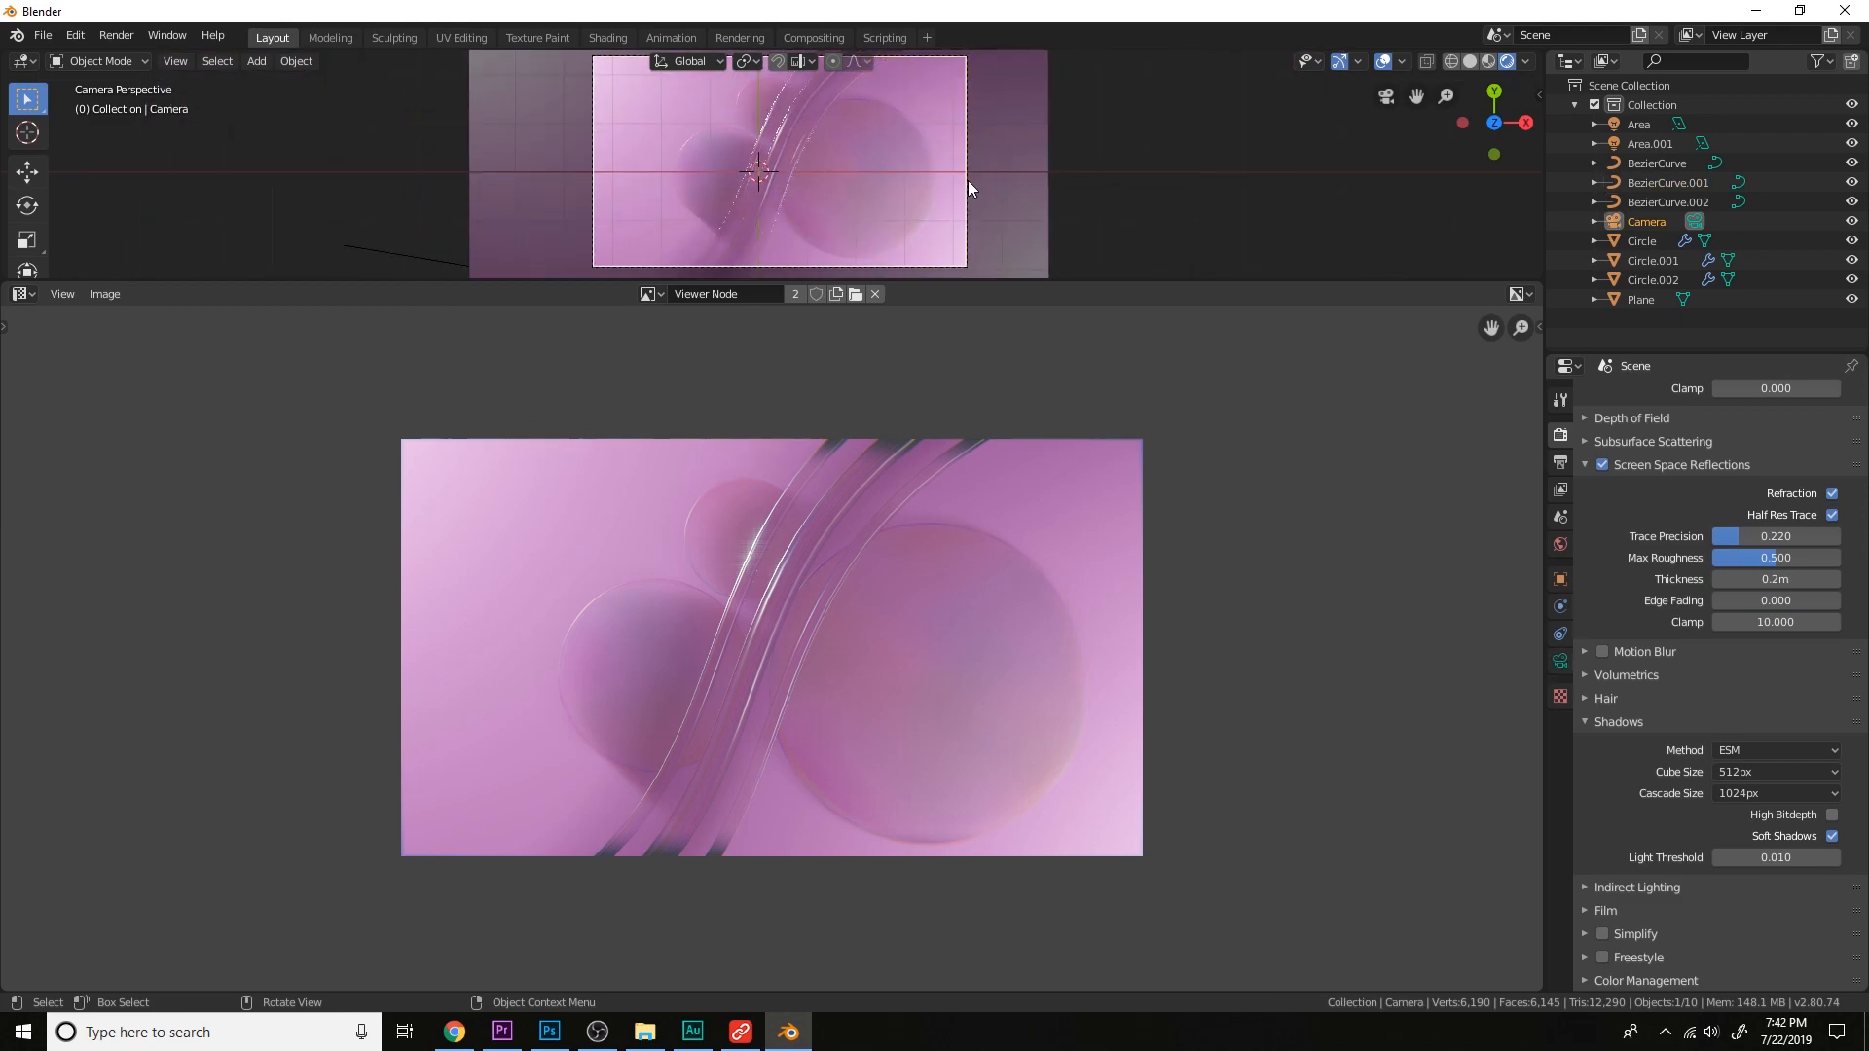
key("F12")
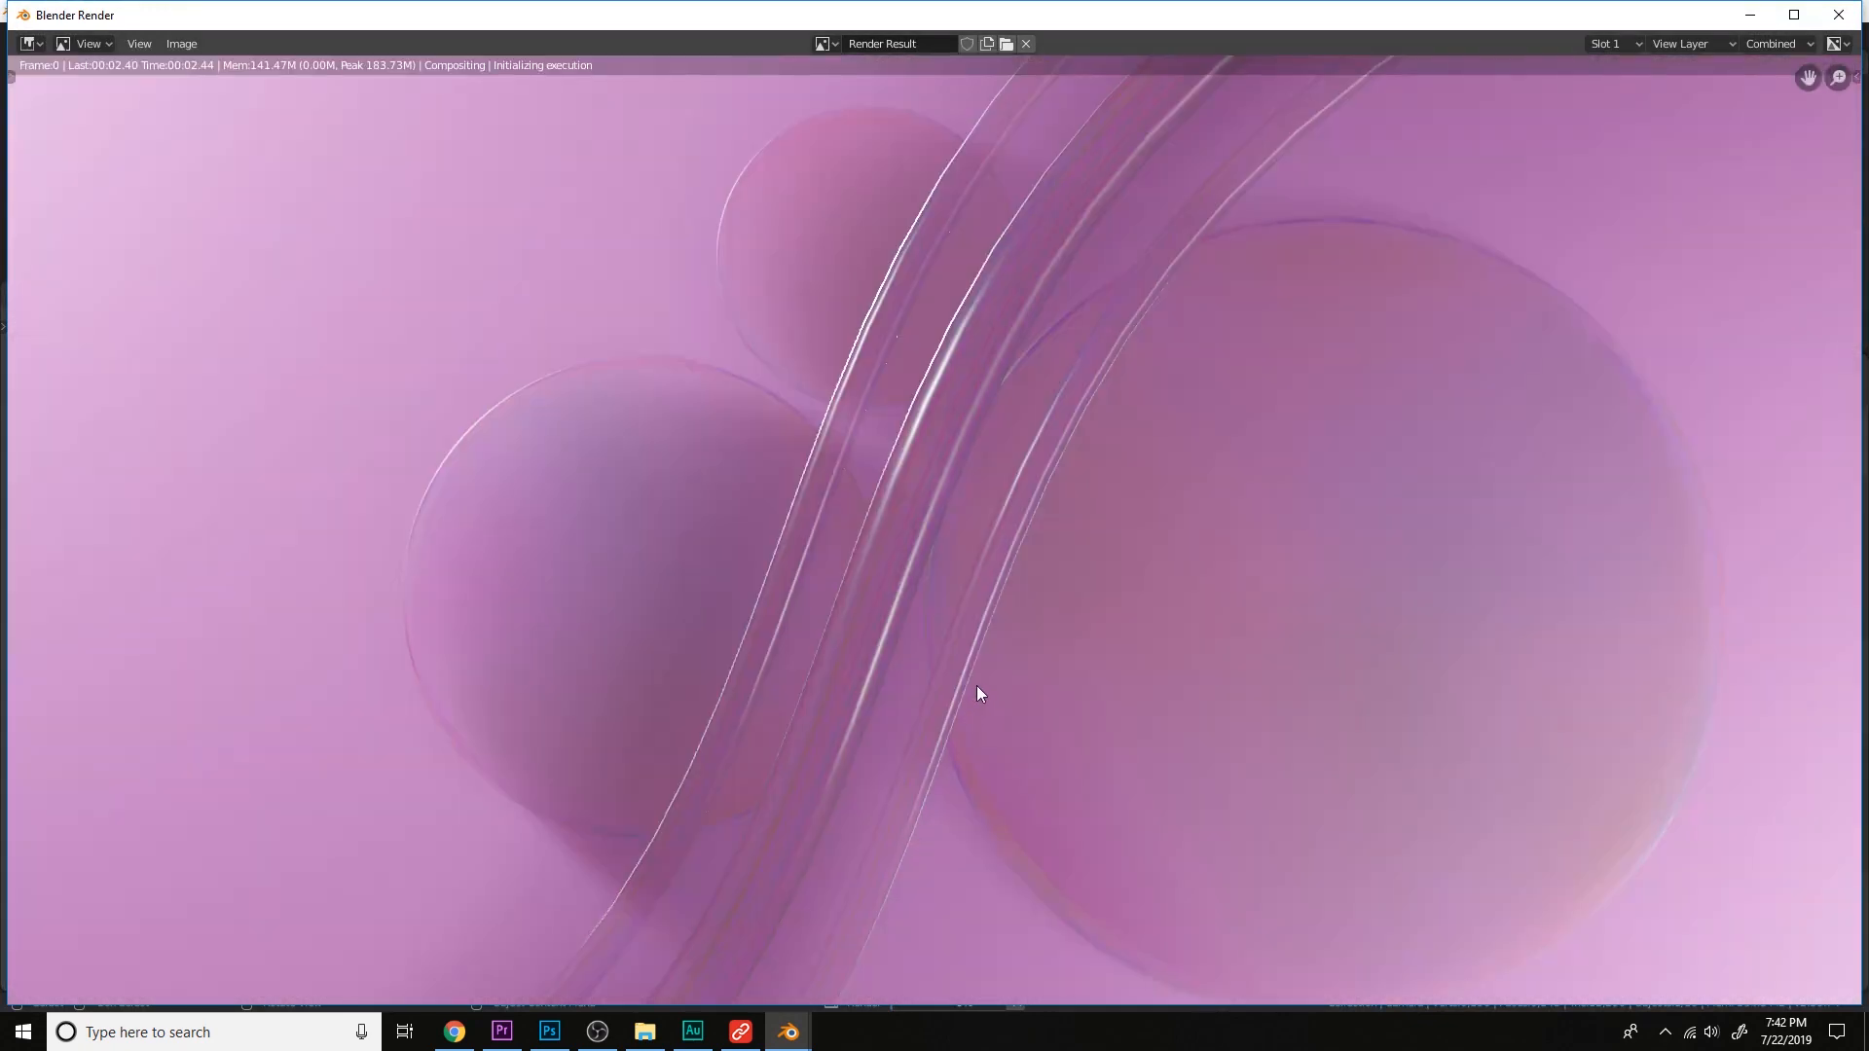
scroll(977, 686, "up", 1)
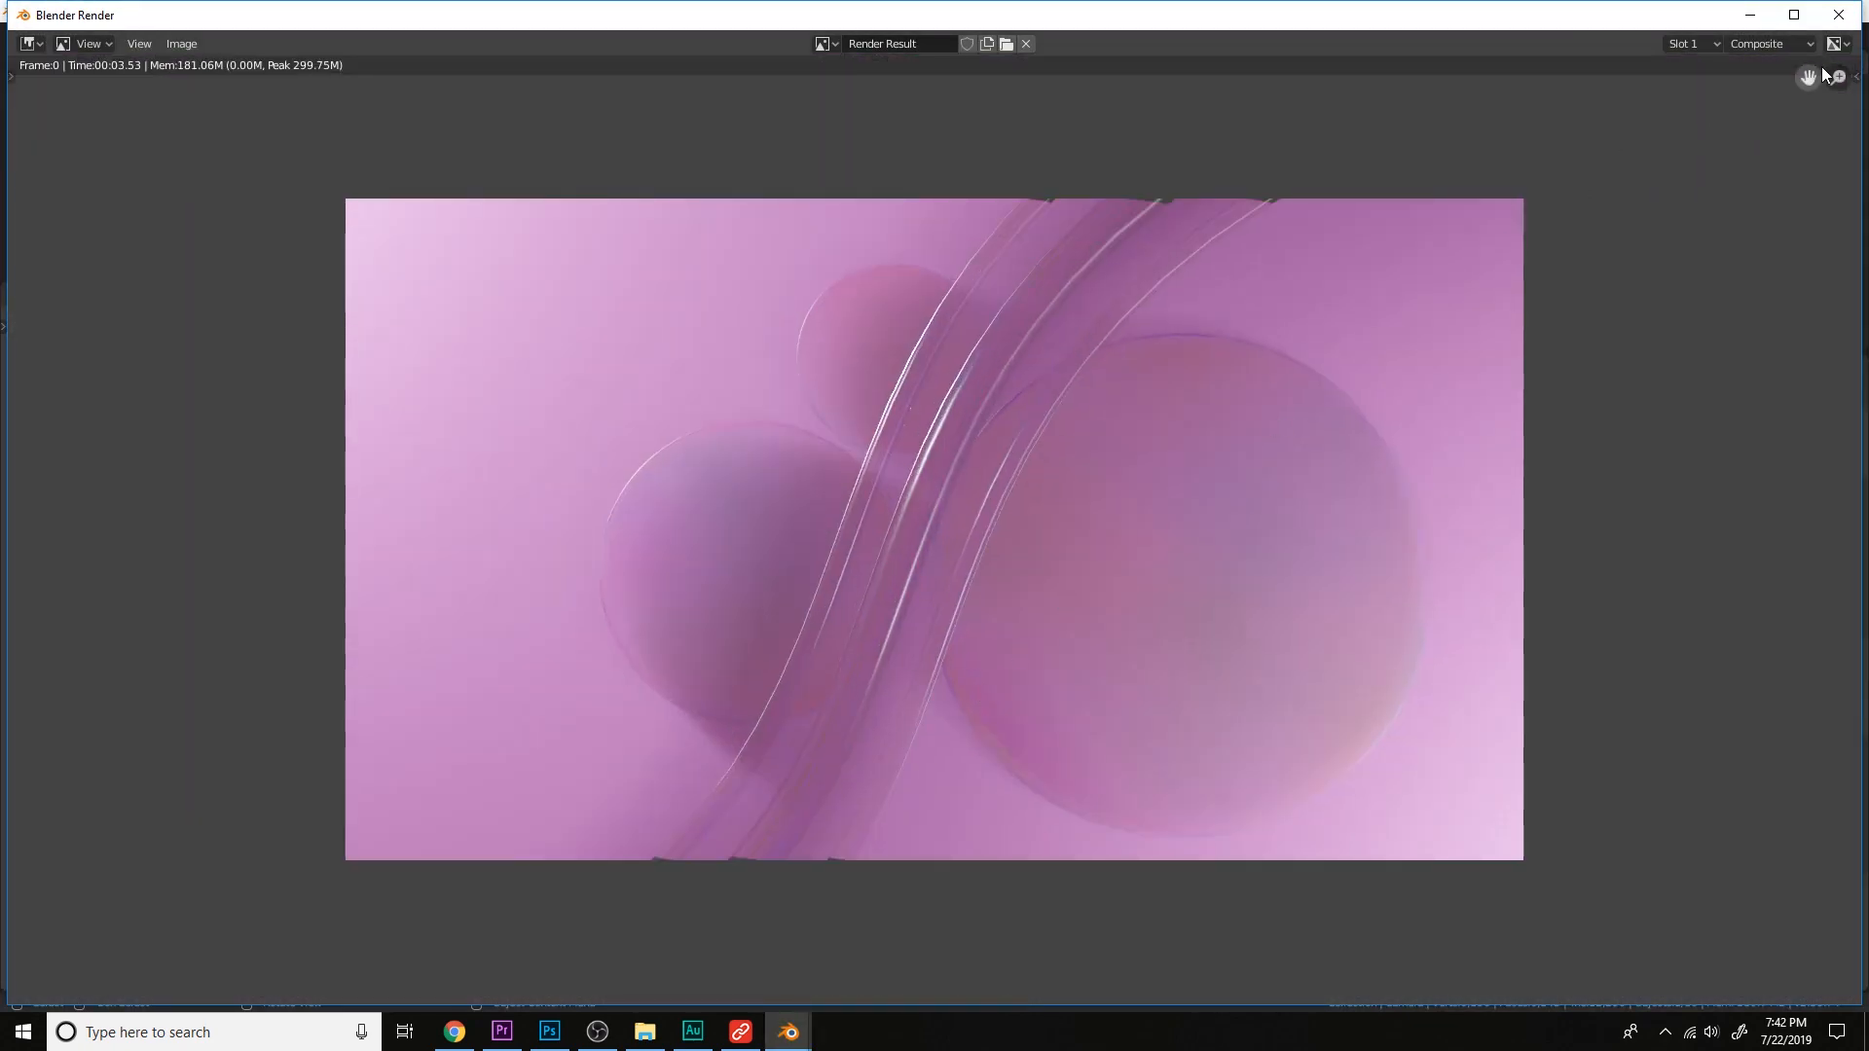
left_click(1838, 15)
Set the reflections' Edge Fading to 0.104 and Thickness to 0.23 m, and check them in a fresh render.
scroll(1019, 143, "down", 2)
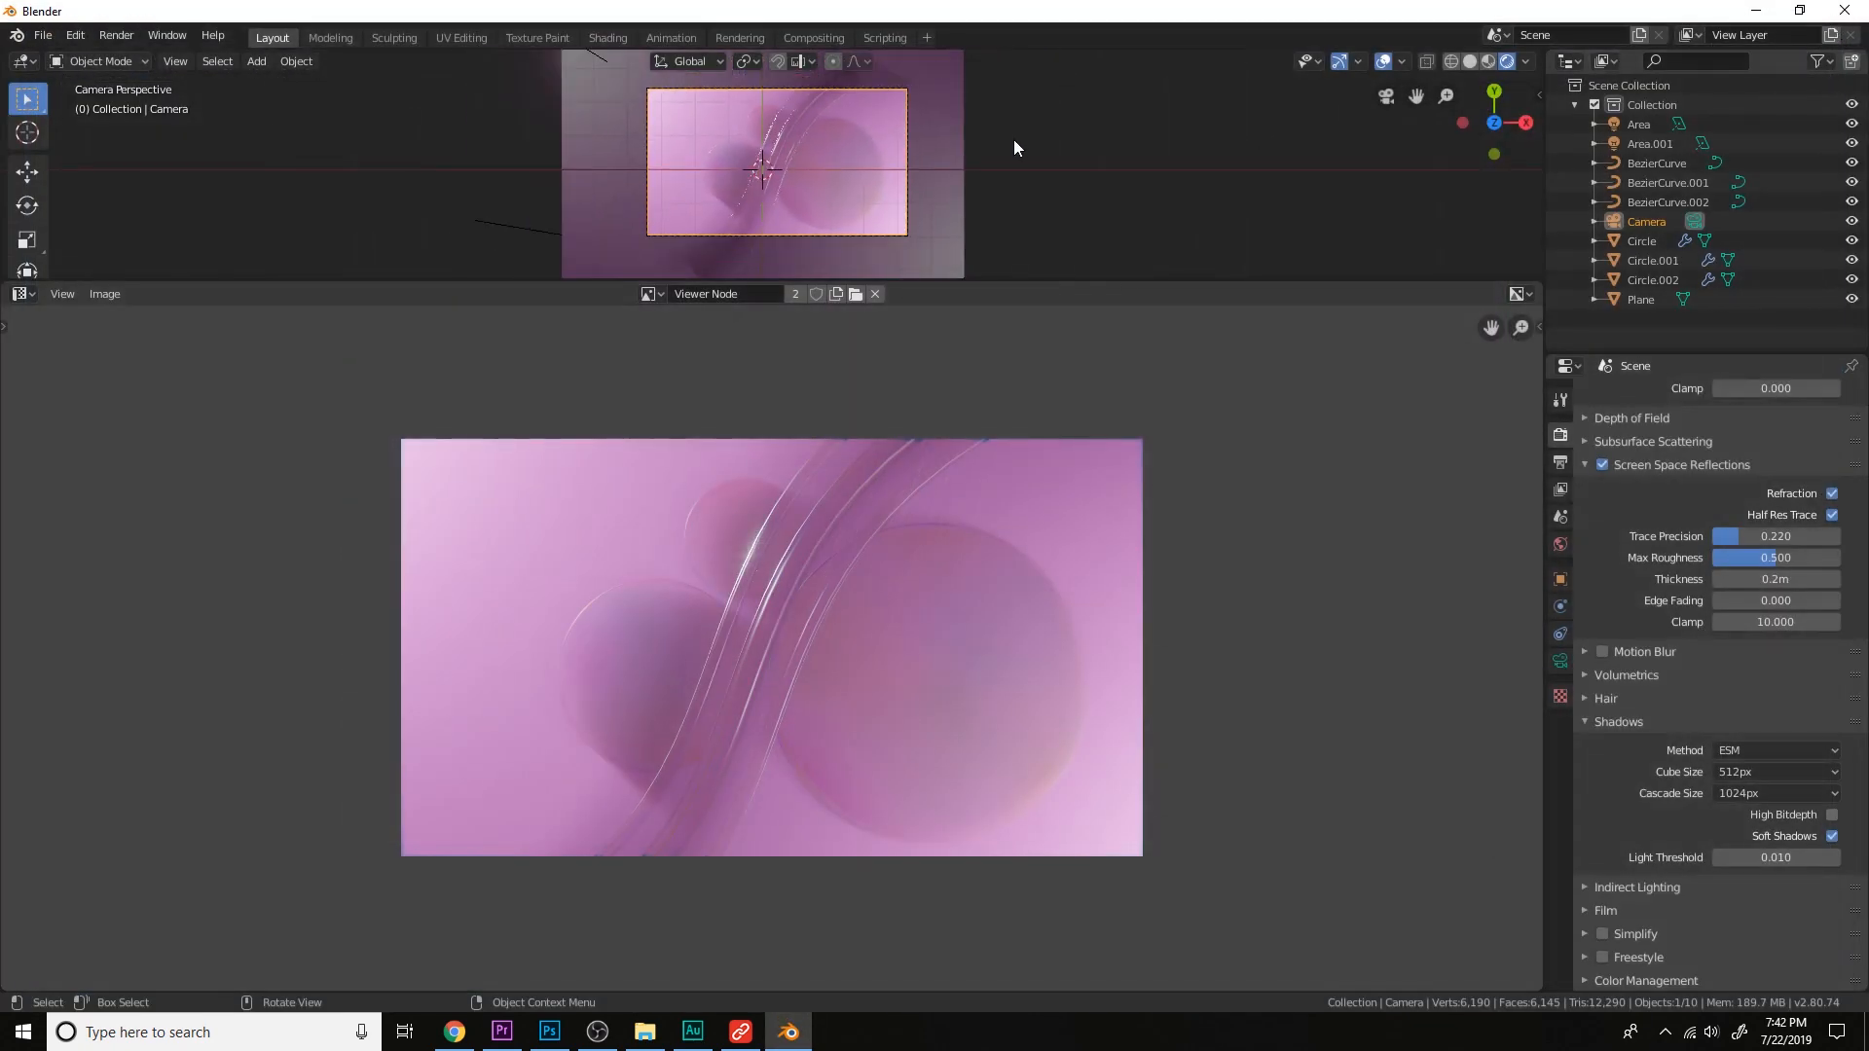
left_click_drag(1742, 601, 1773, 600)
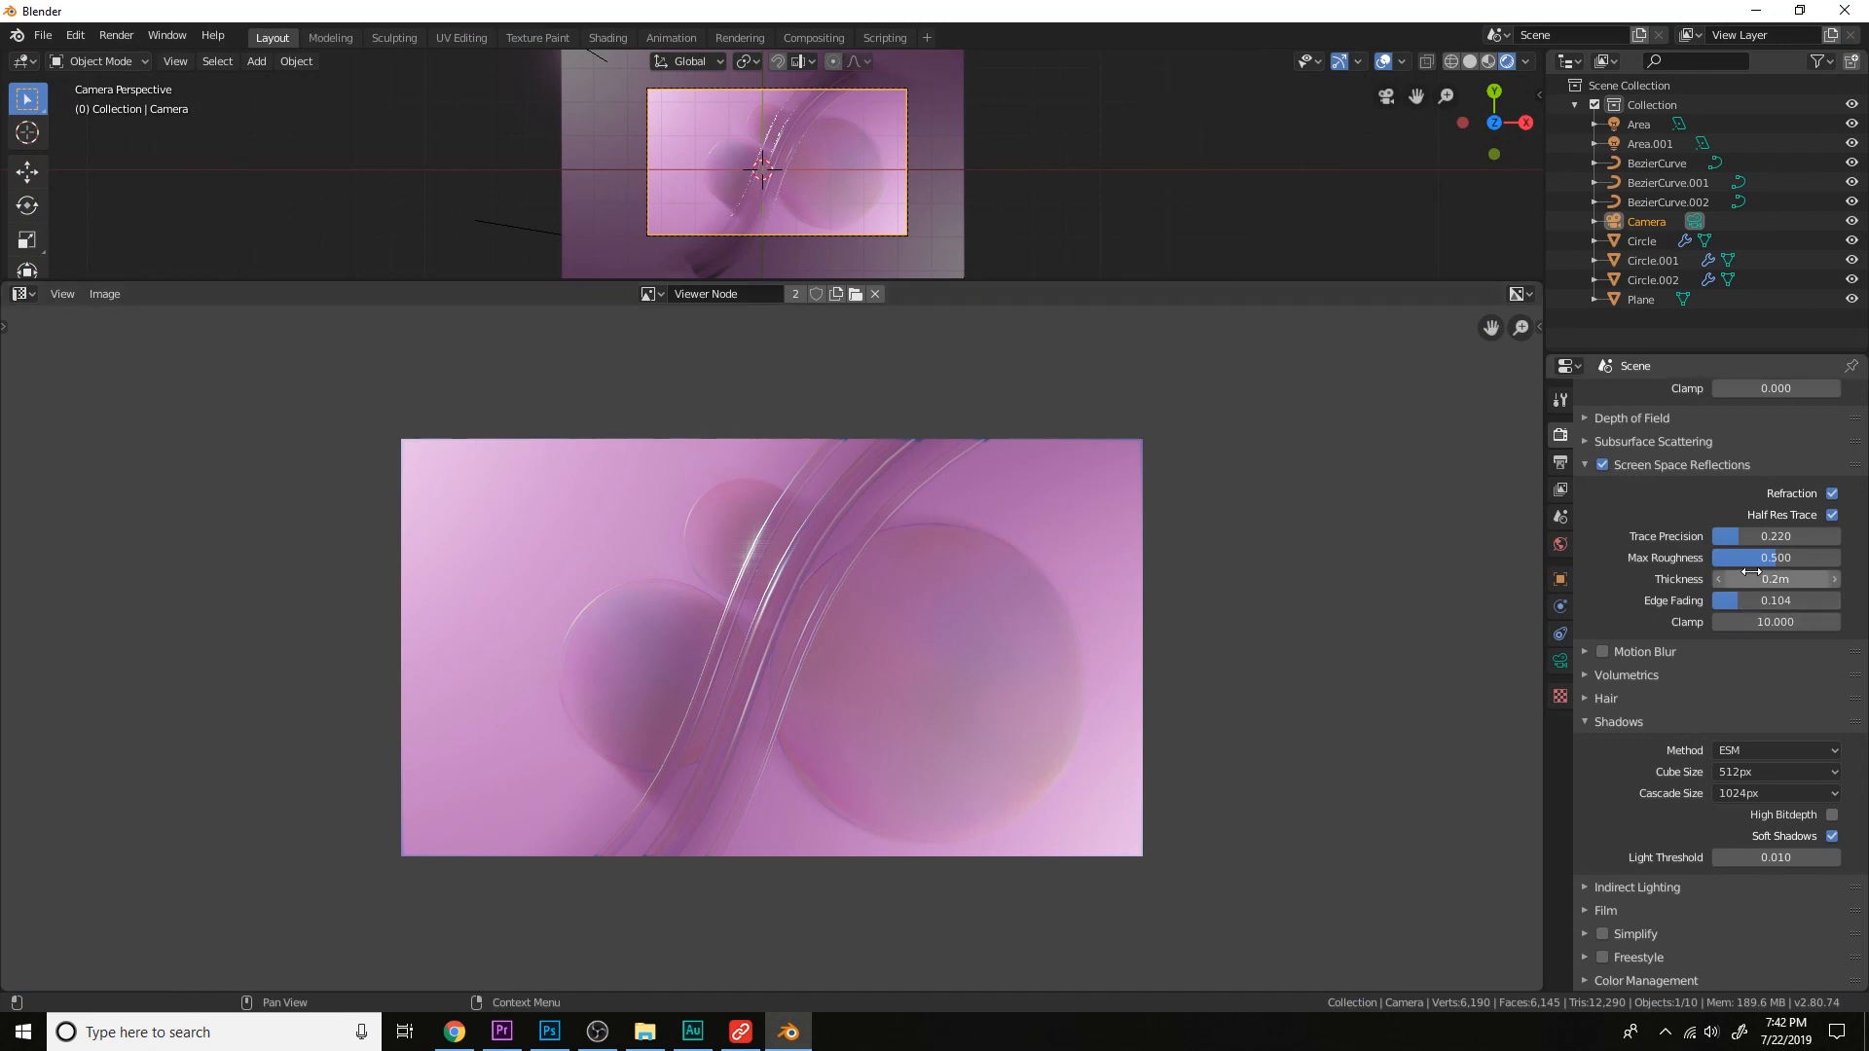
left_click_drag(1751, 578, 1764, 577)
key("F12")
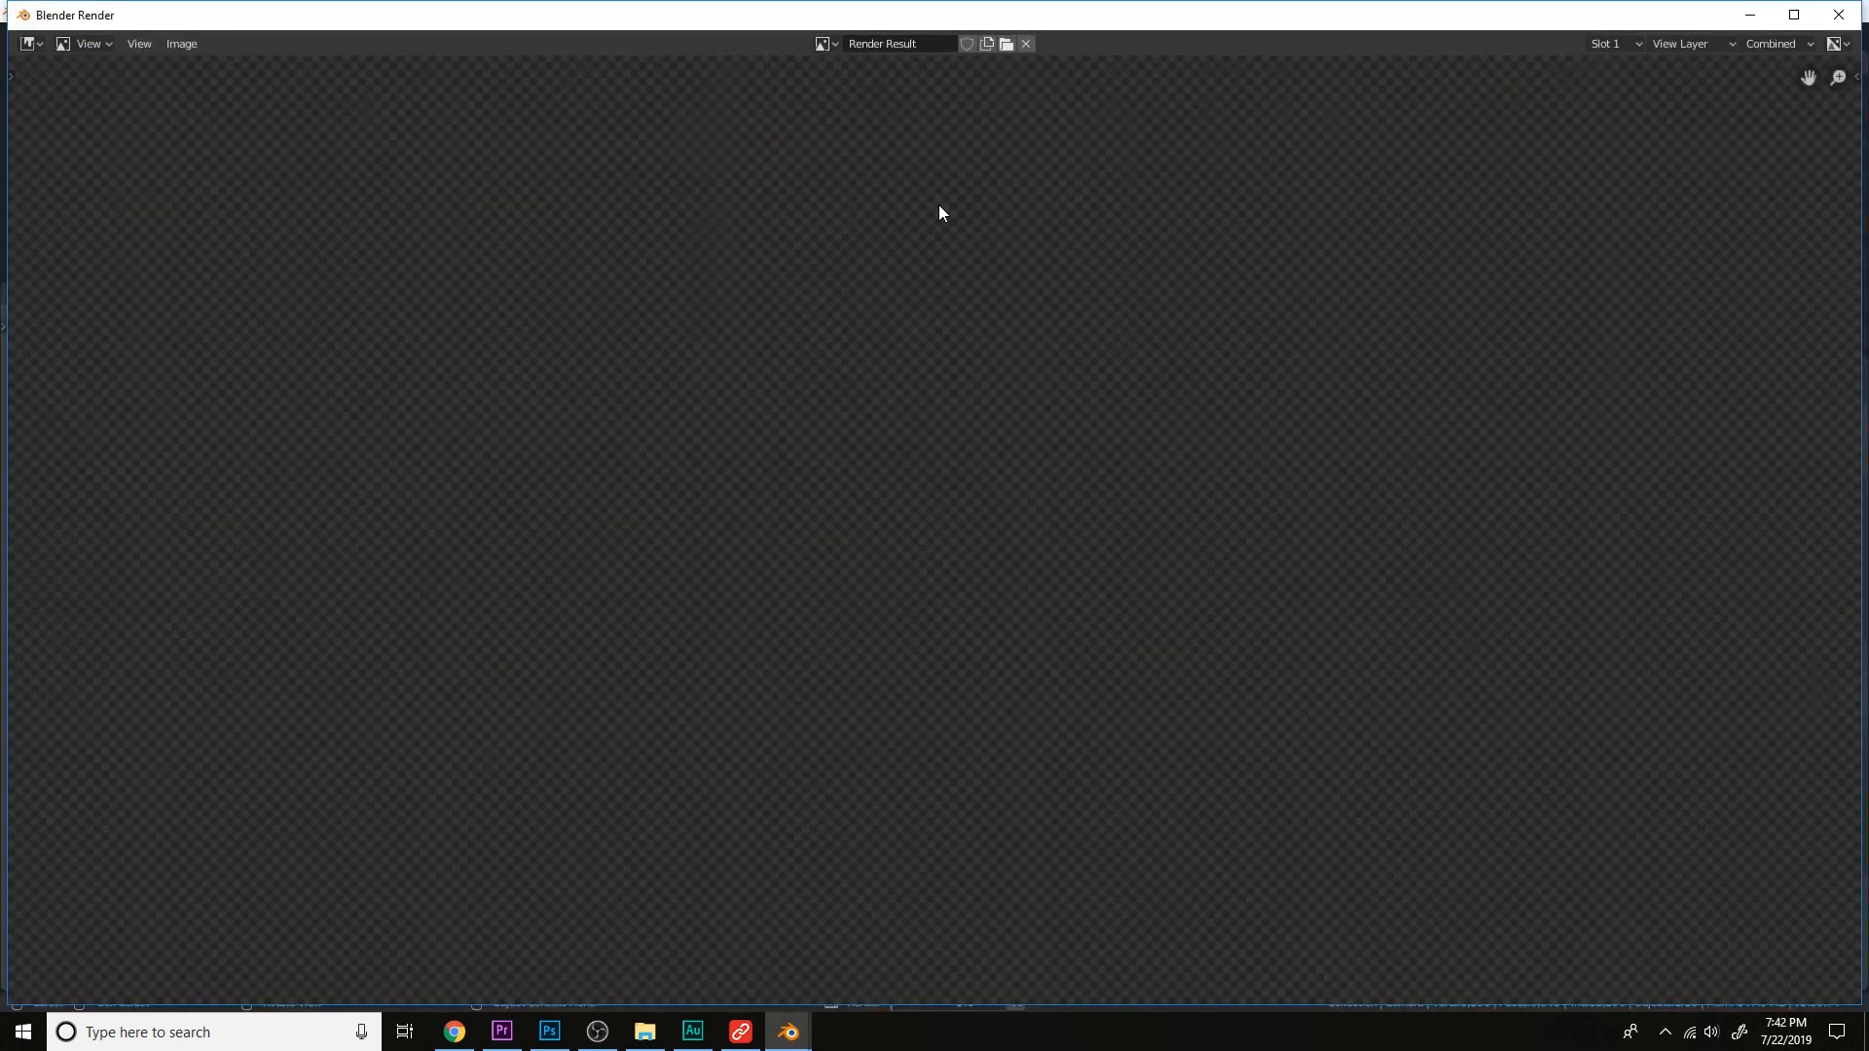
scroll(939, 212, "down", 1)
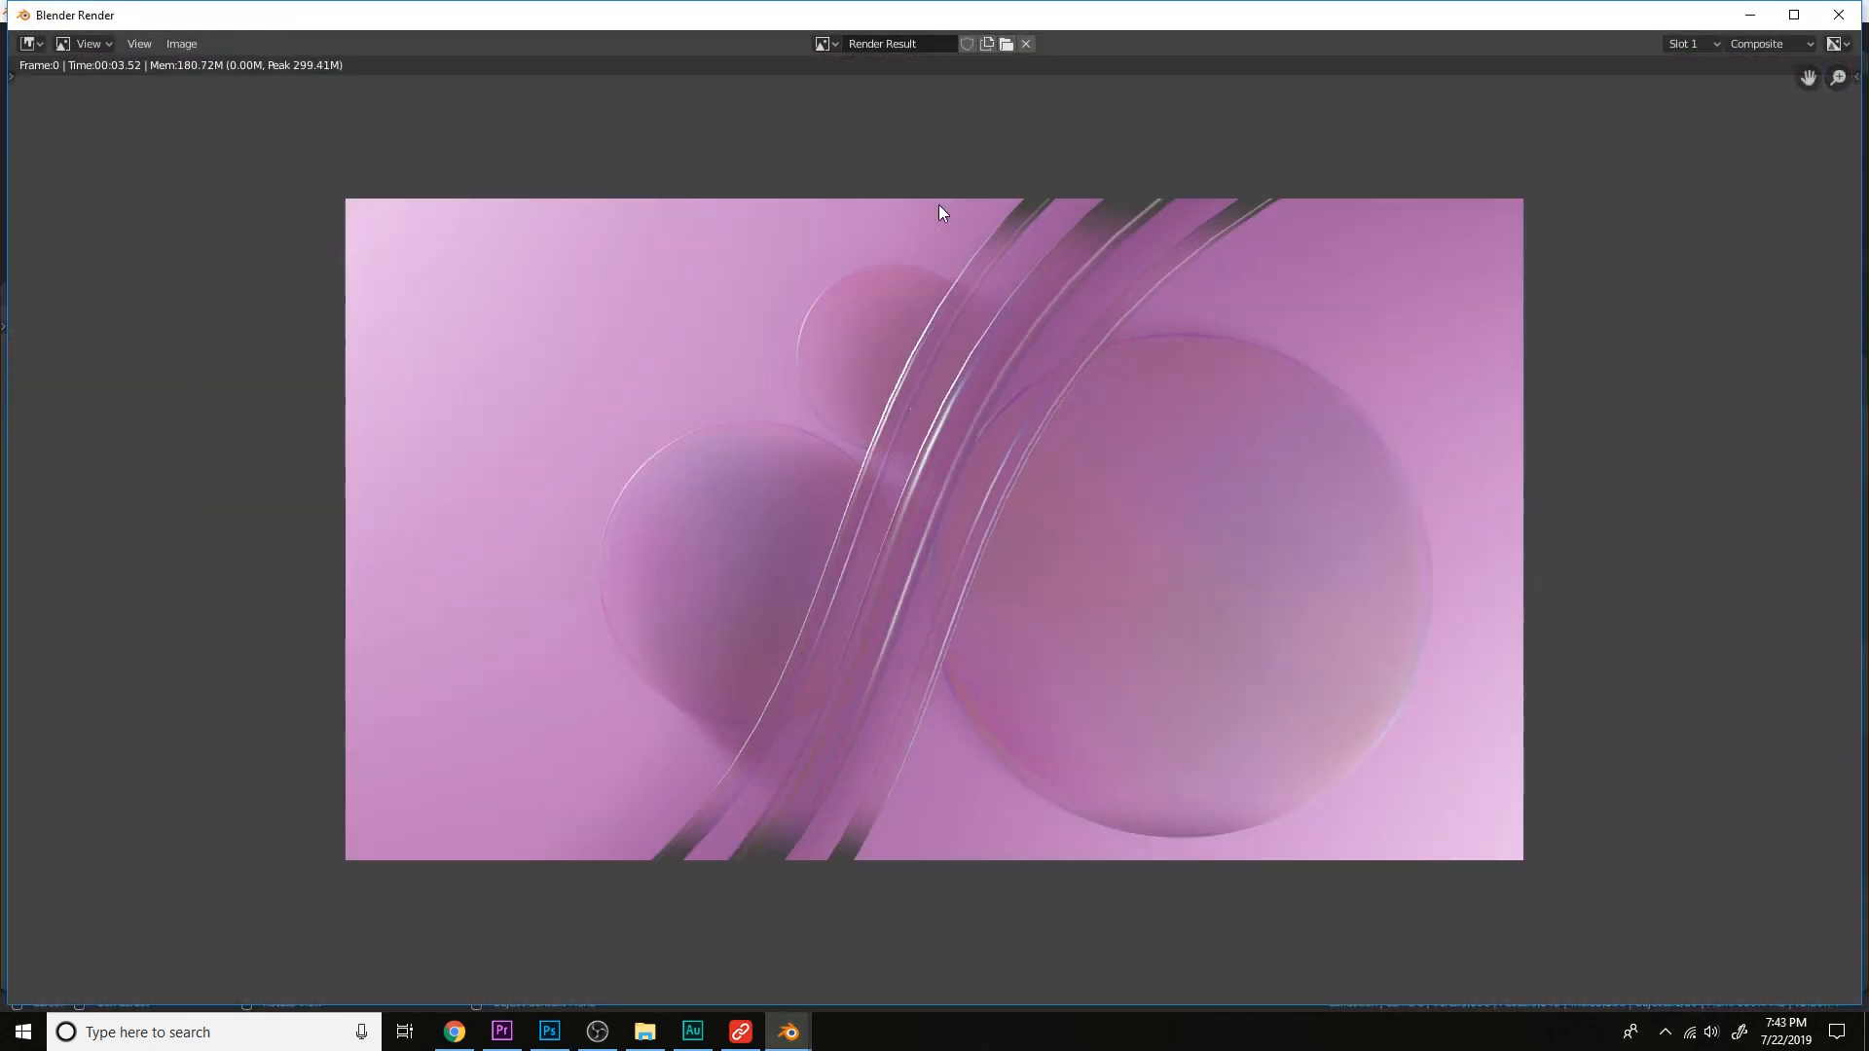
left_click(1840, 17)
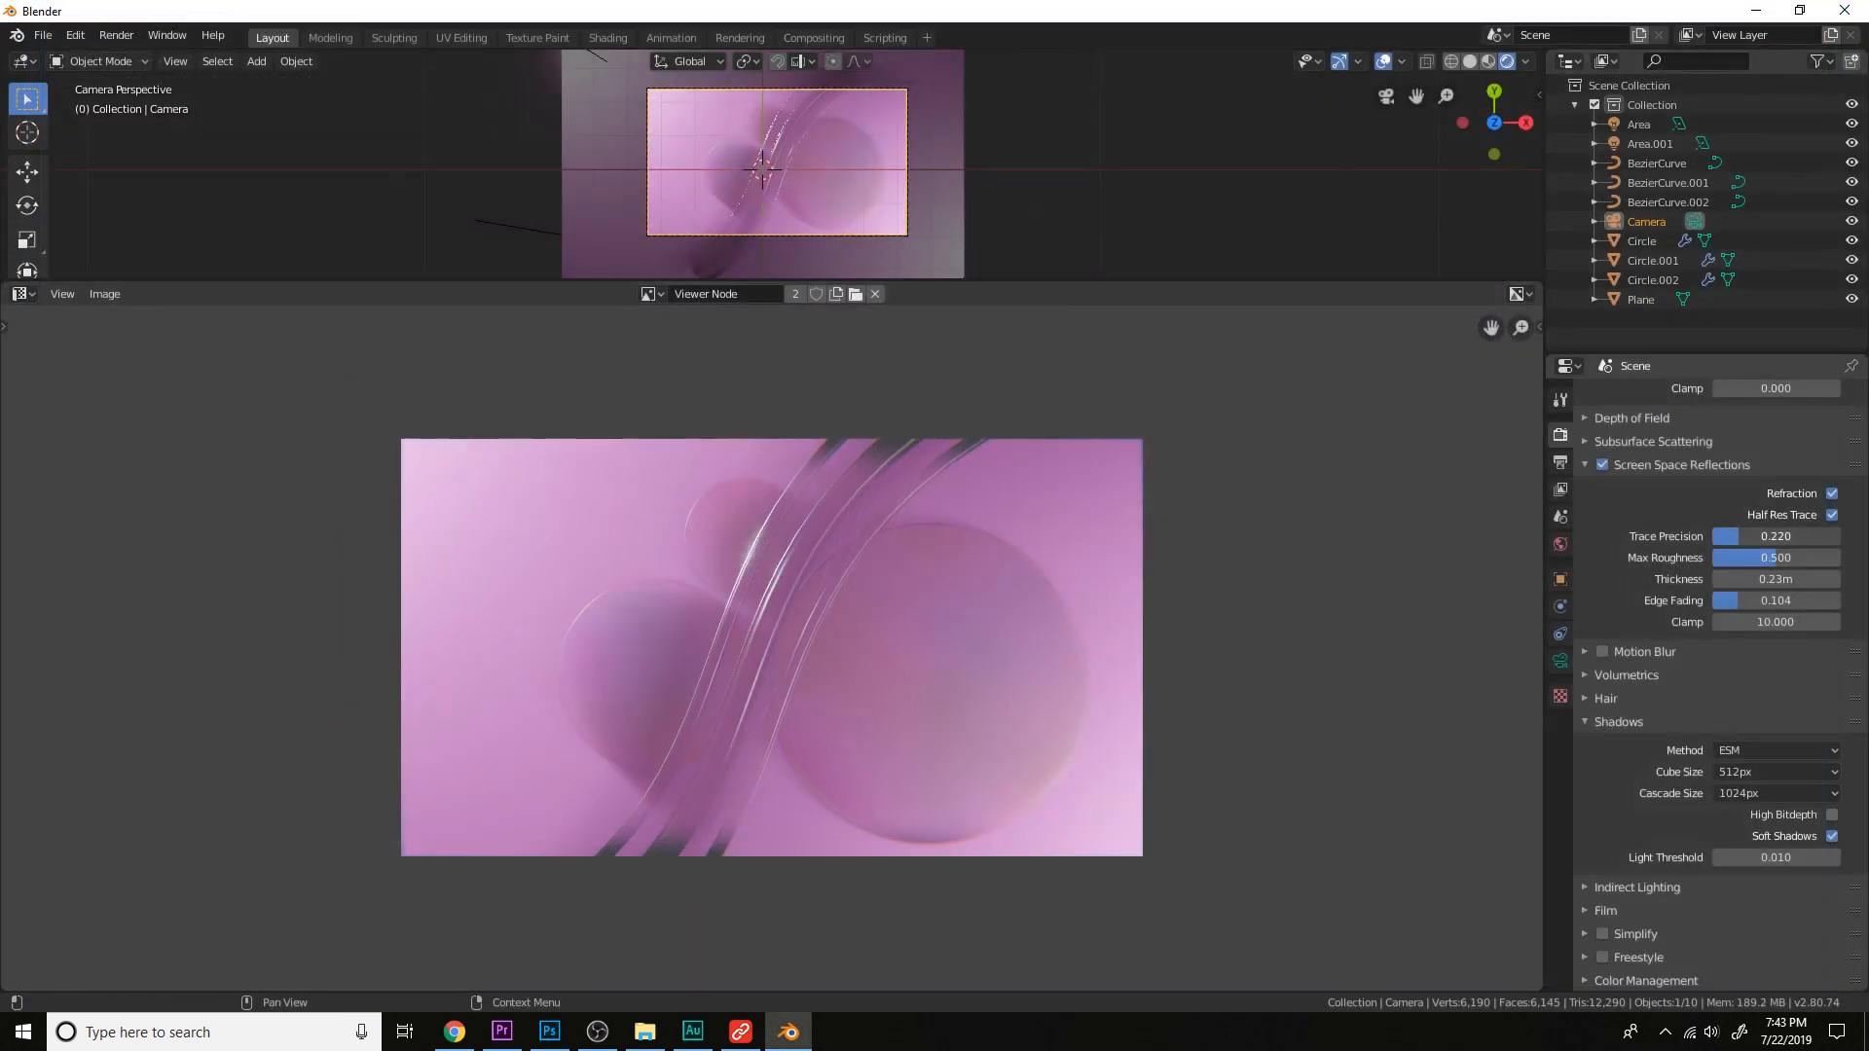
Set Trace Precision to 0.228 and Edge Fading to 0, and render the image again to examine the tube ends.
left_click_drag(1738, 537, 1748, 536)
left_click_drag(1753, 600, 1711, 600)
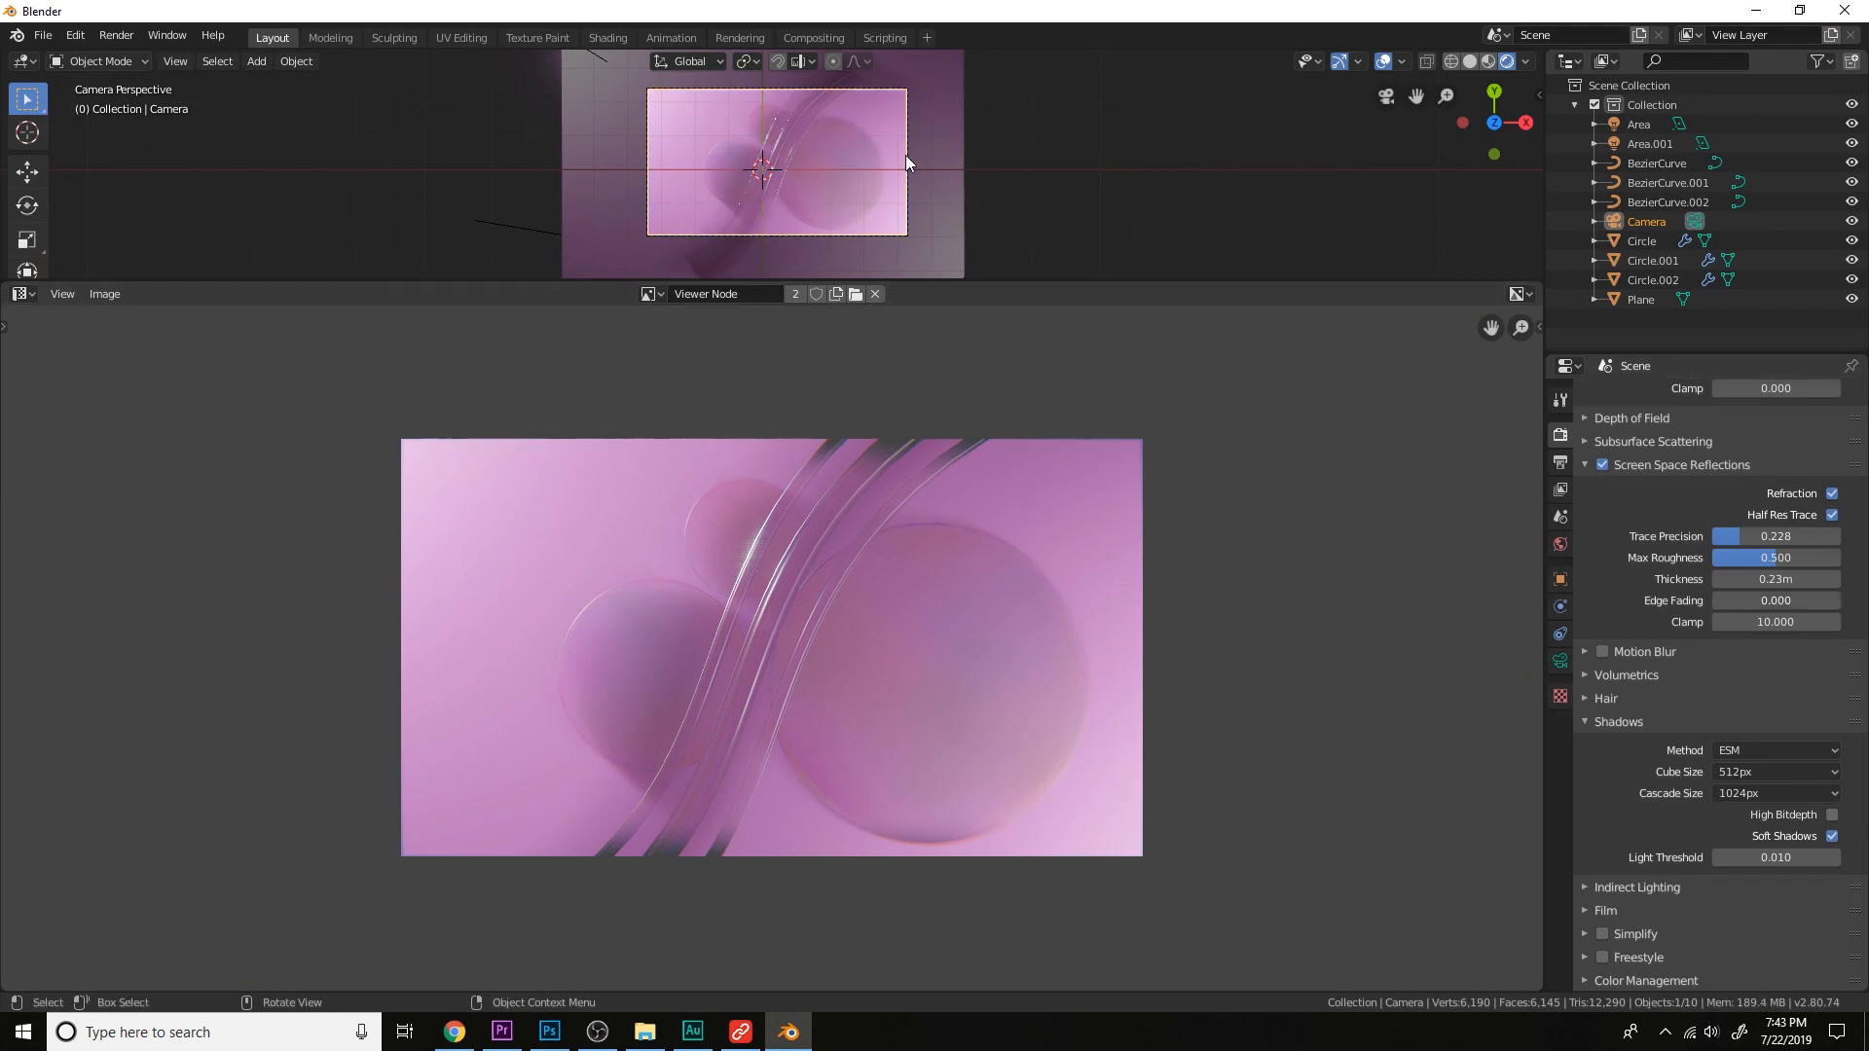
key("F12")
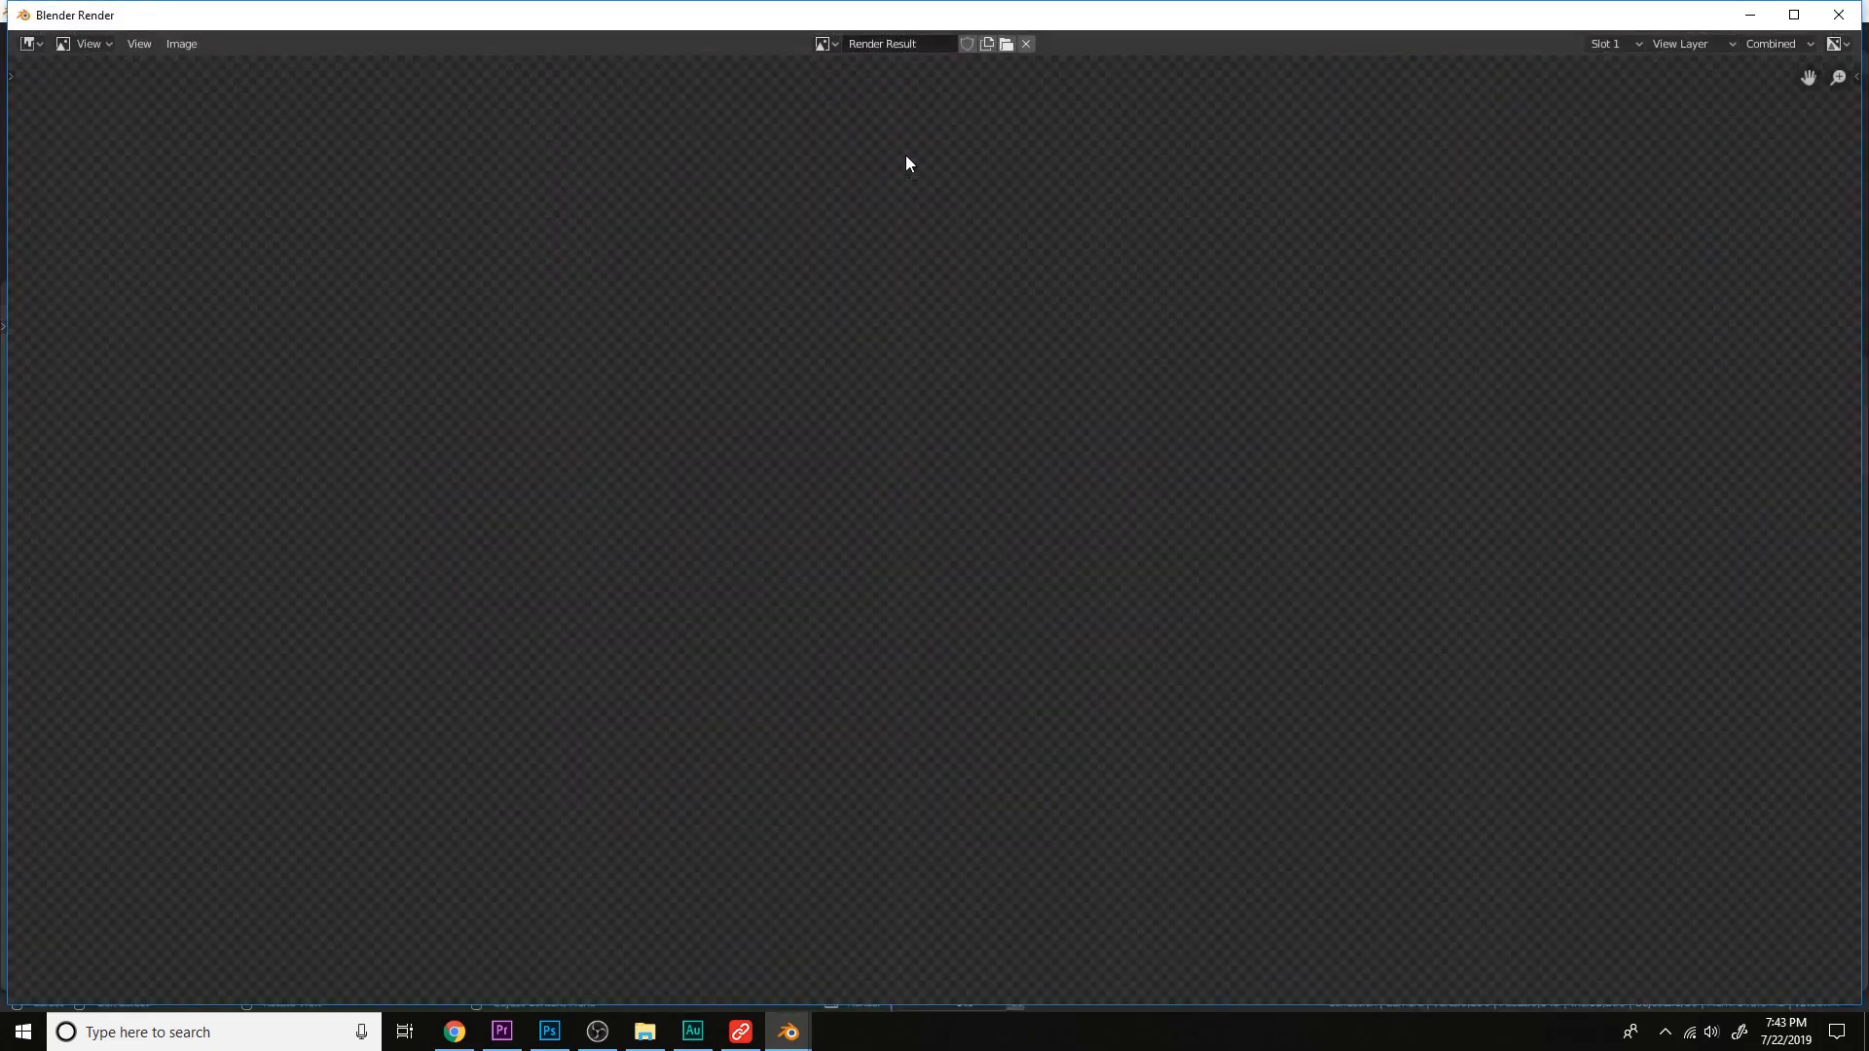
scroll(905, 166, "down", 3)
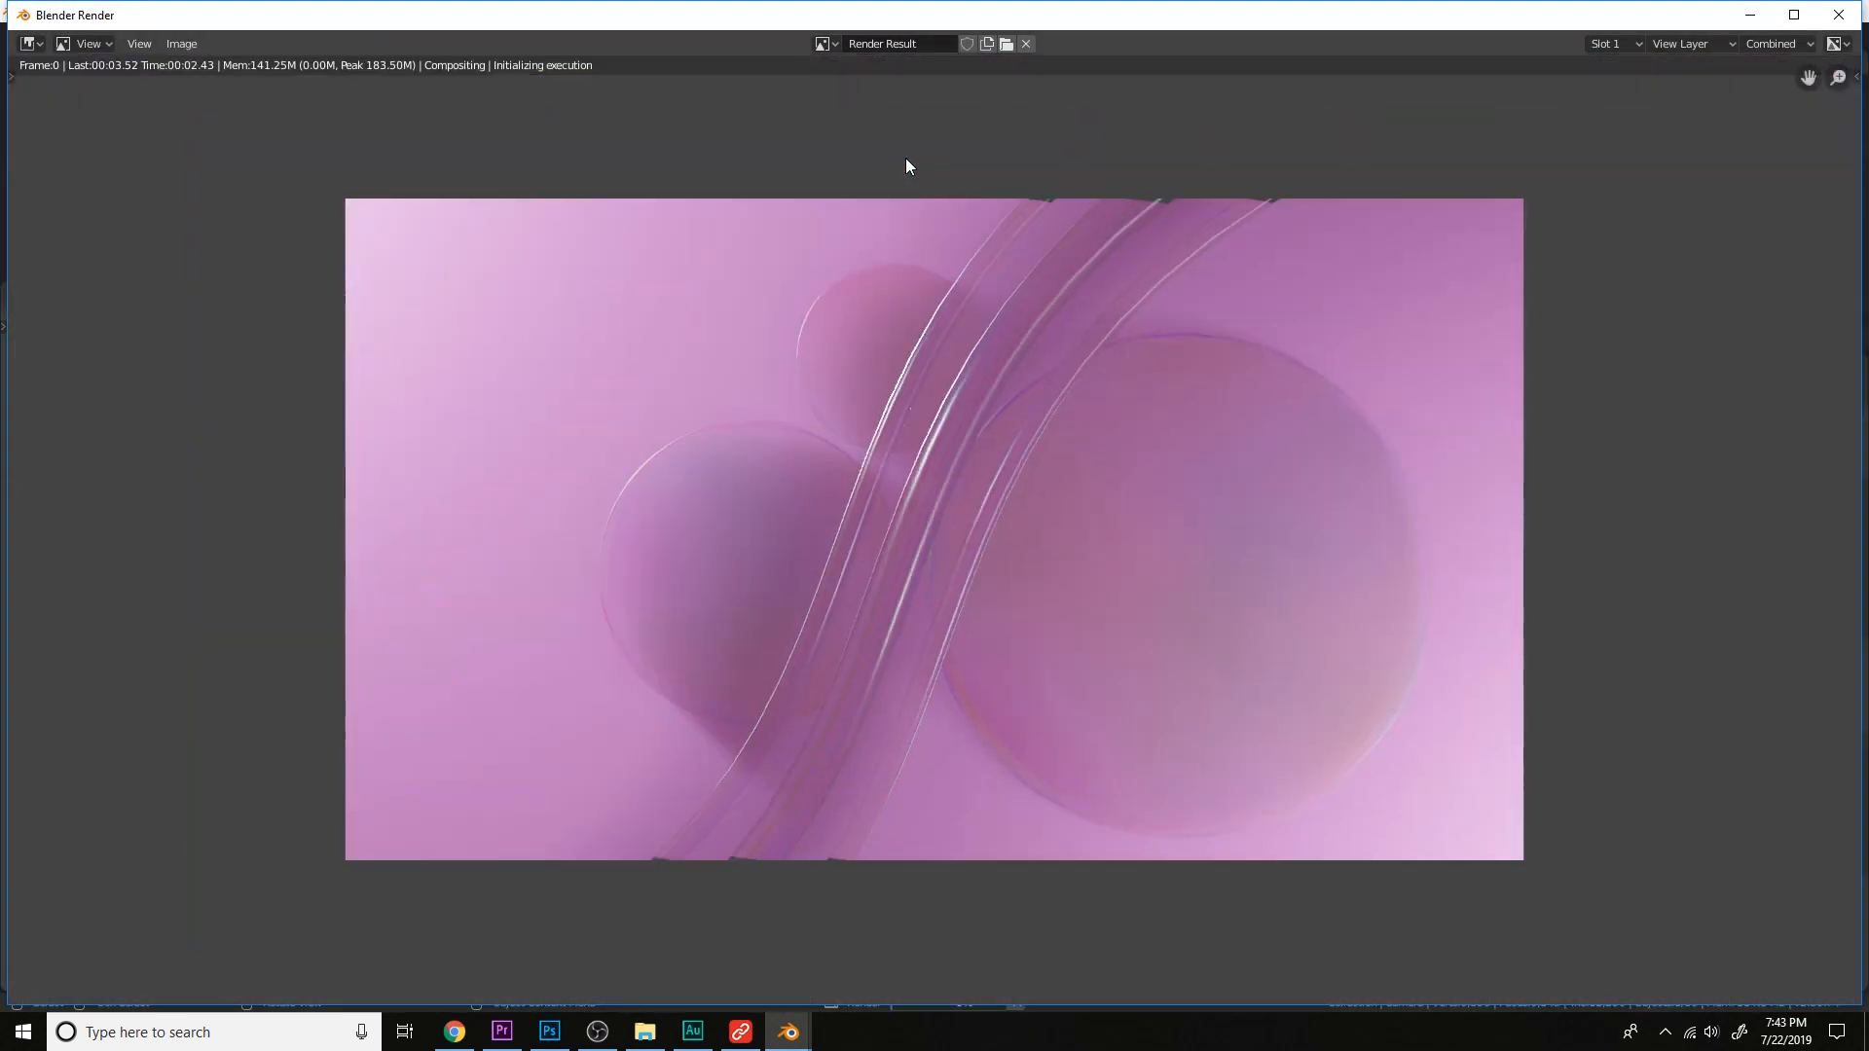
scroll(905, 166, "up", 1)
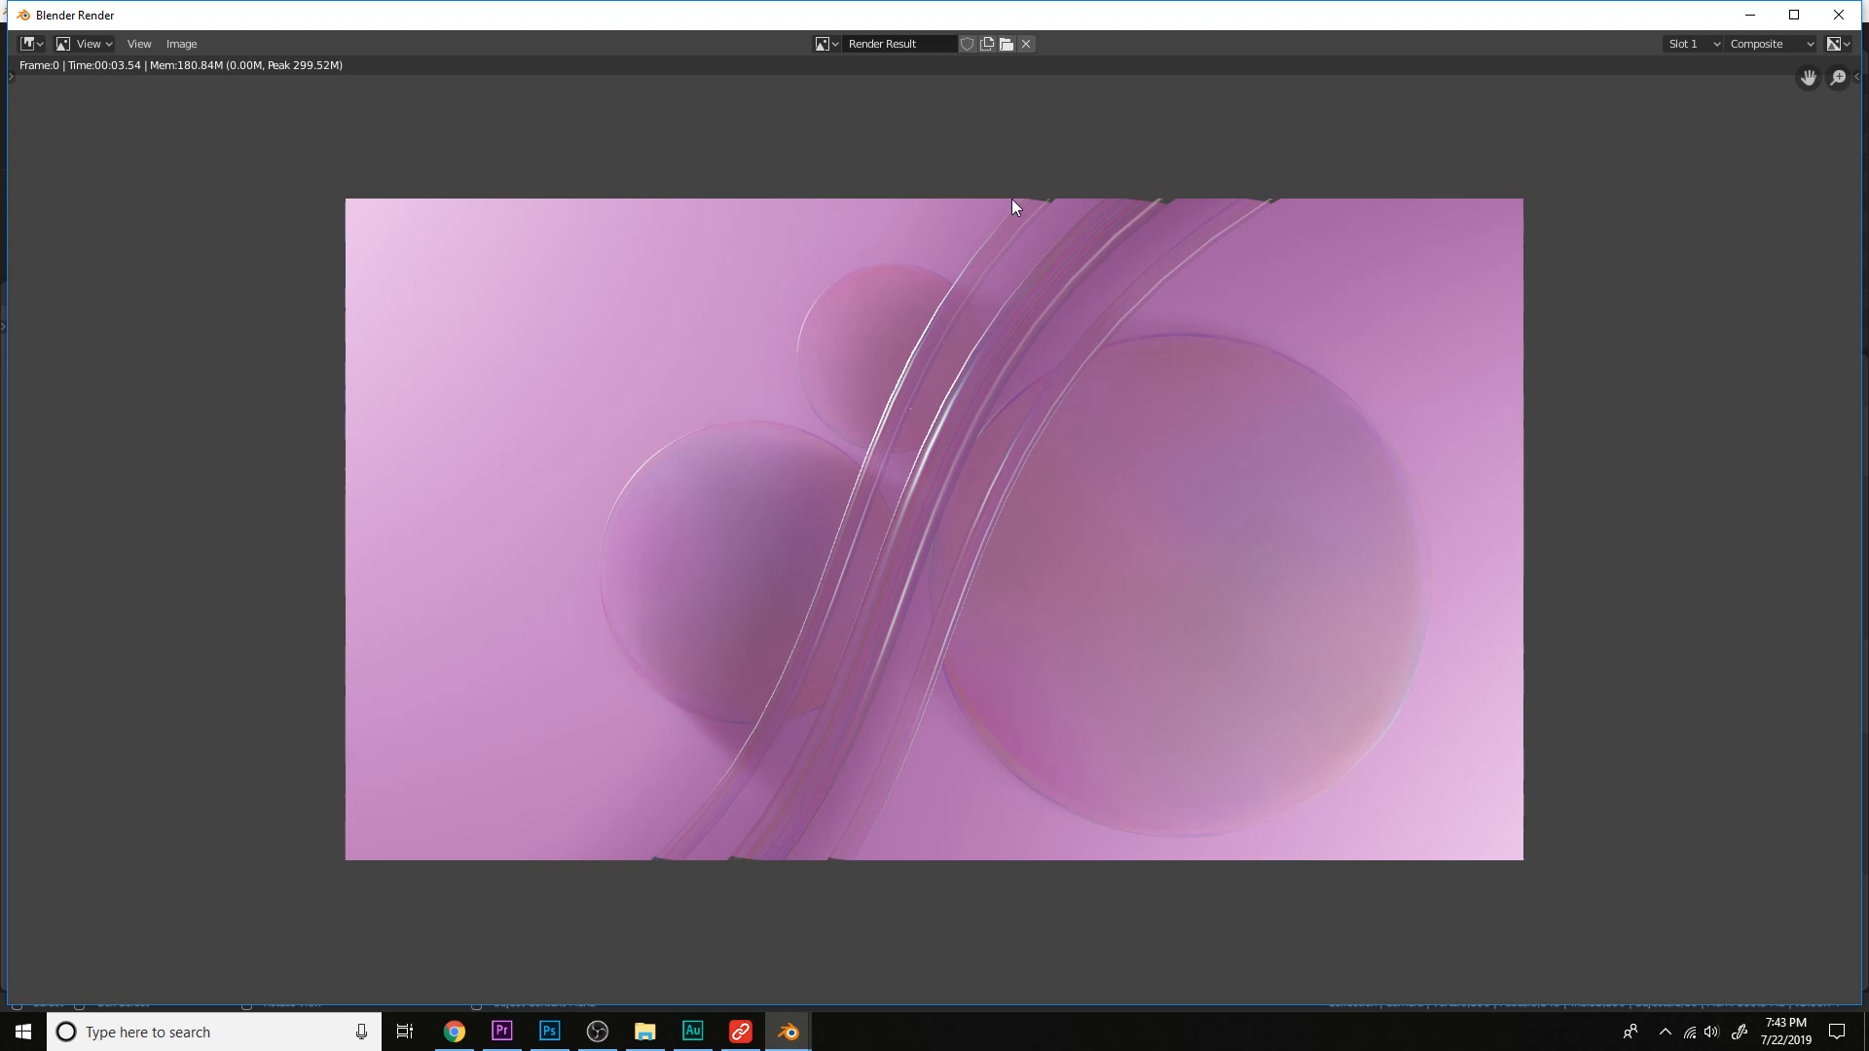
scroll(1018, 492, "down", 4)
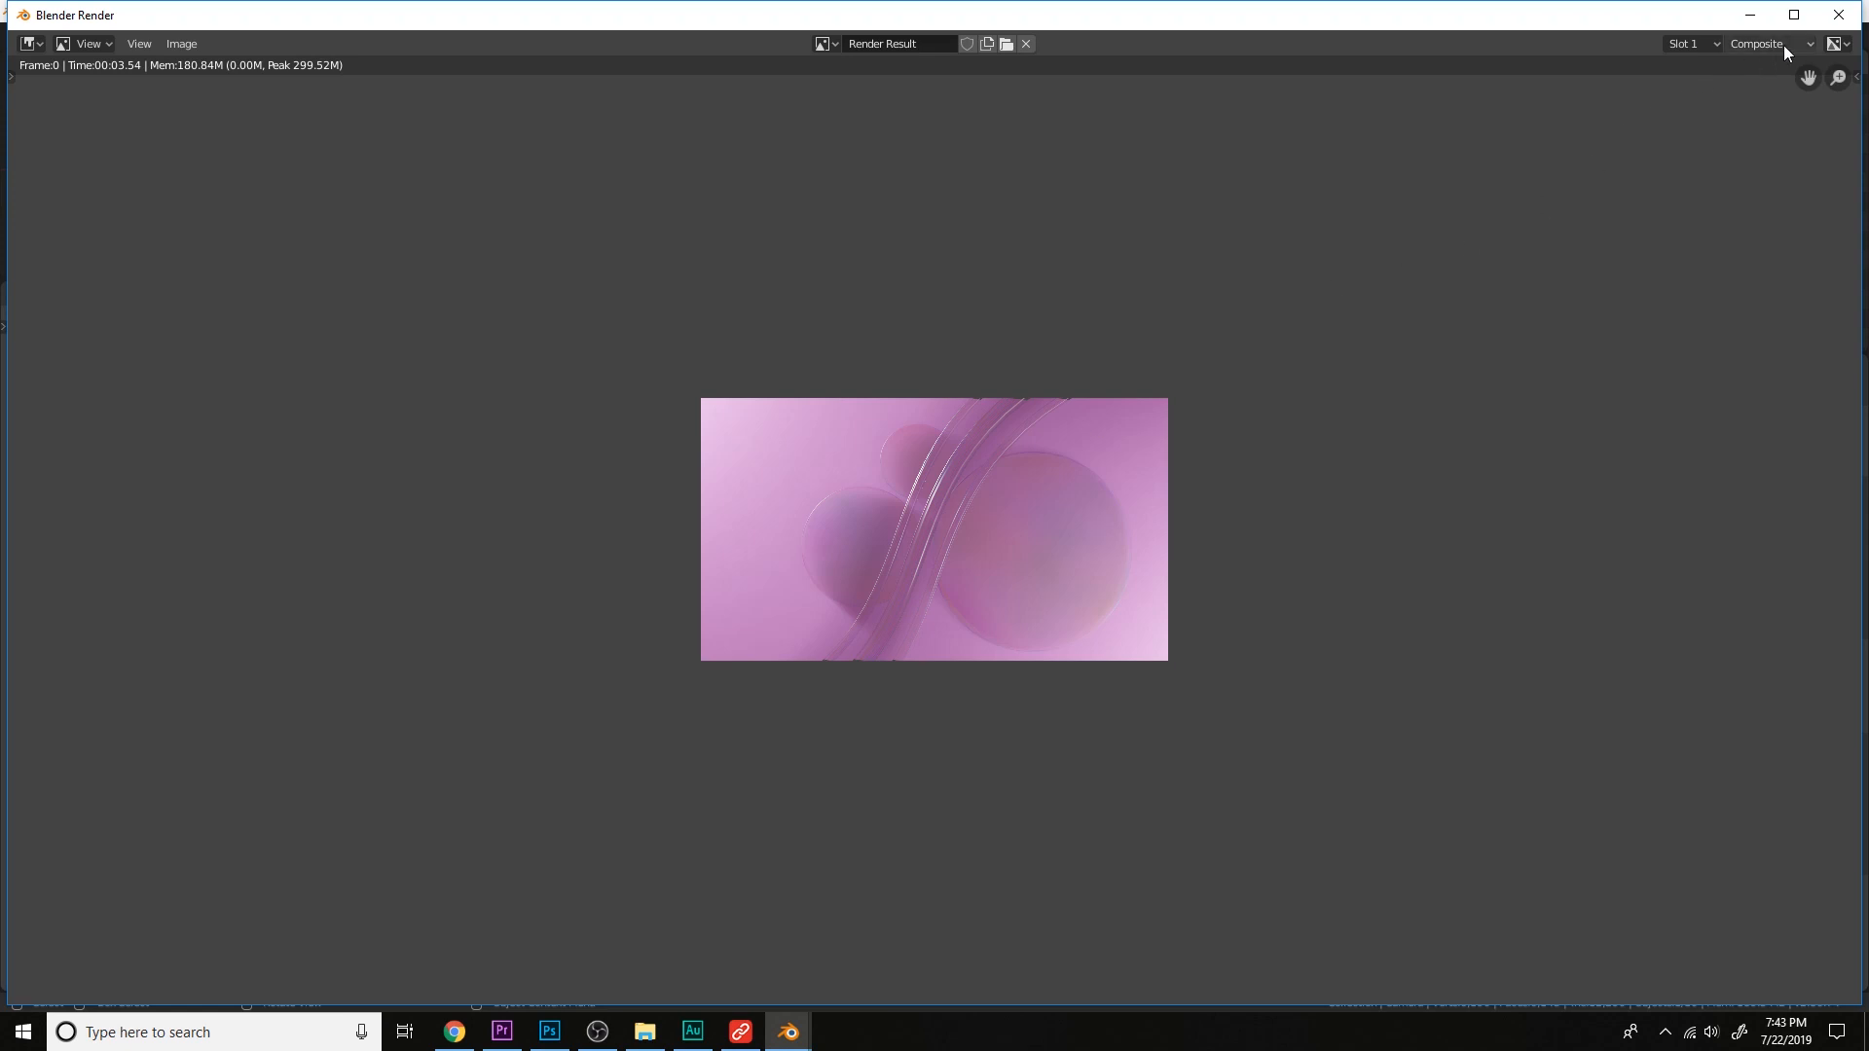
left_click(1838, 15)
Select the tube curve nearest the large disc, enlarge the 3D view, and convert the curve to a mesh.
left_click(781, 181)
middle_click_drag(781, 181, 1024, 178)
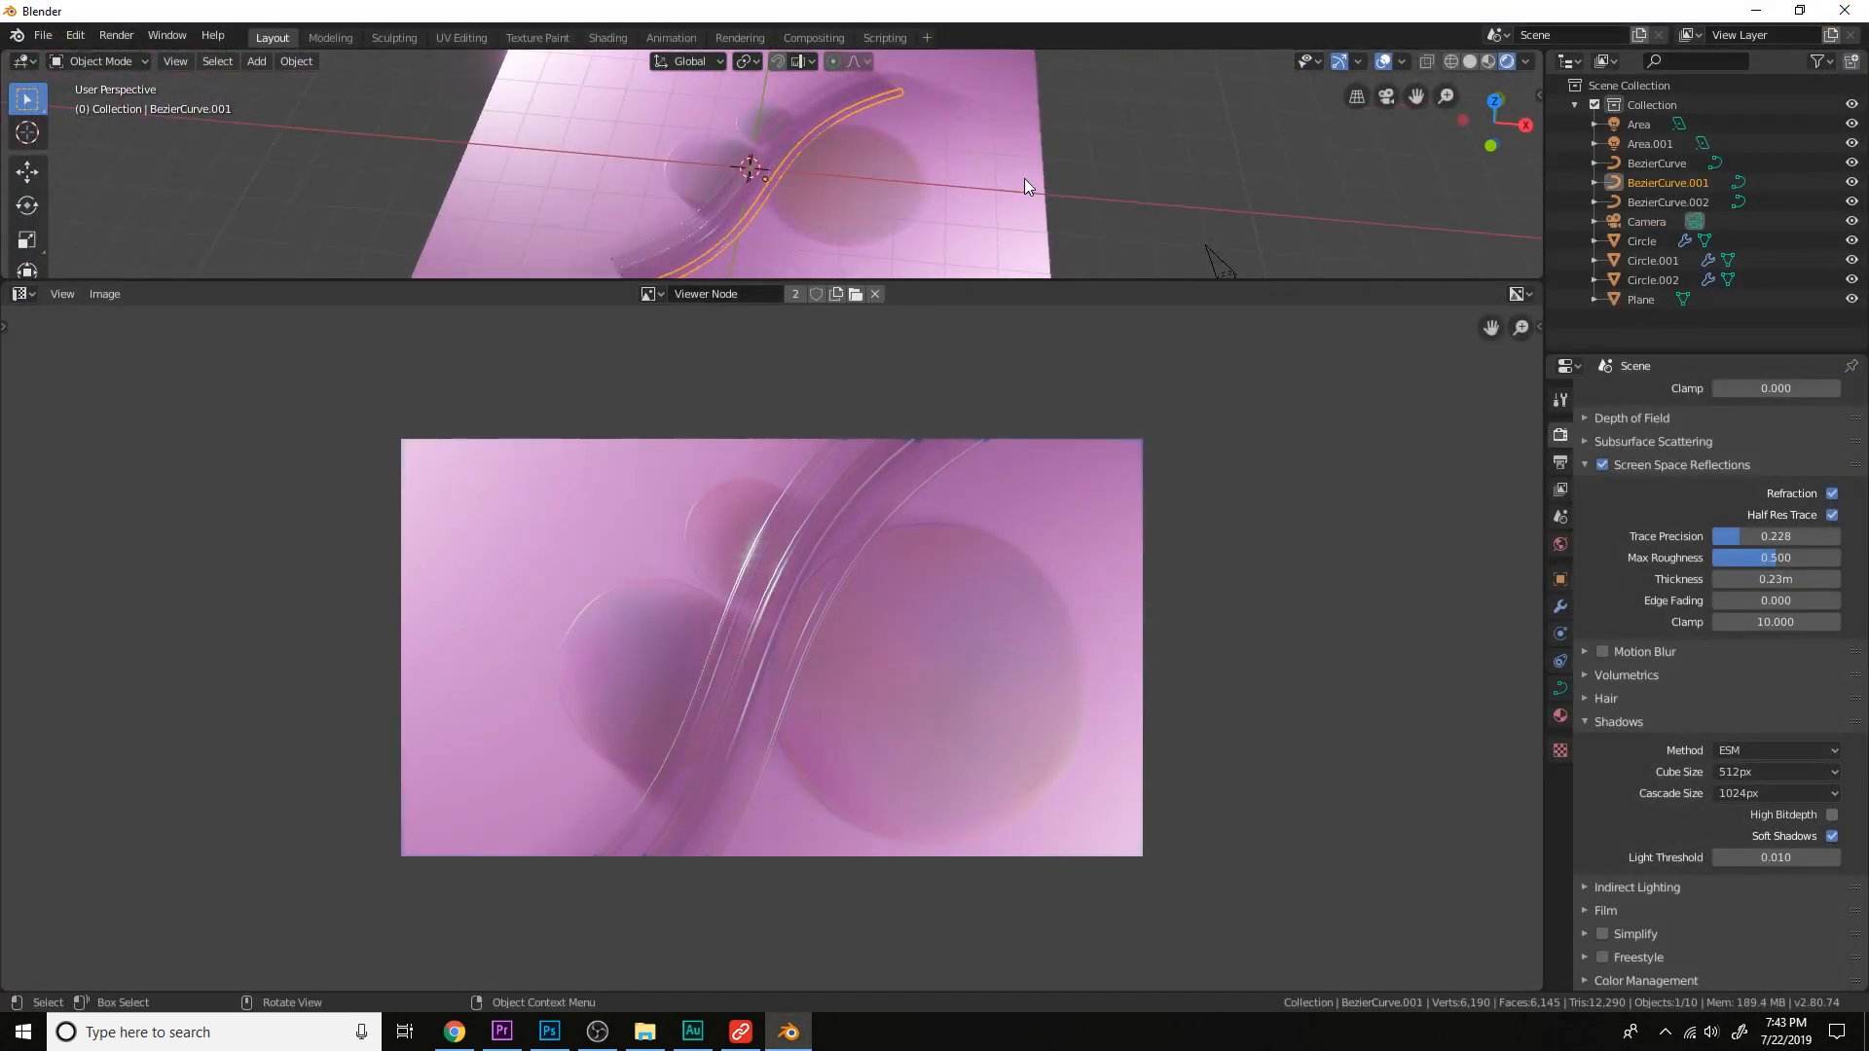
key("KP_7")
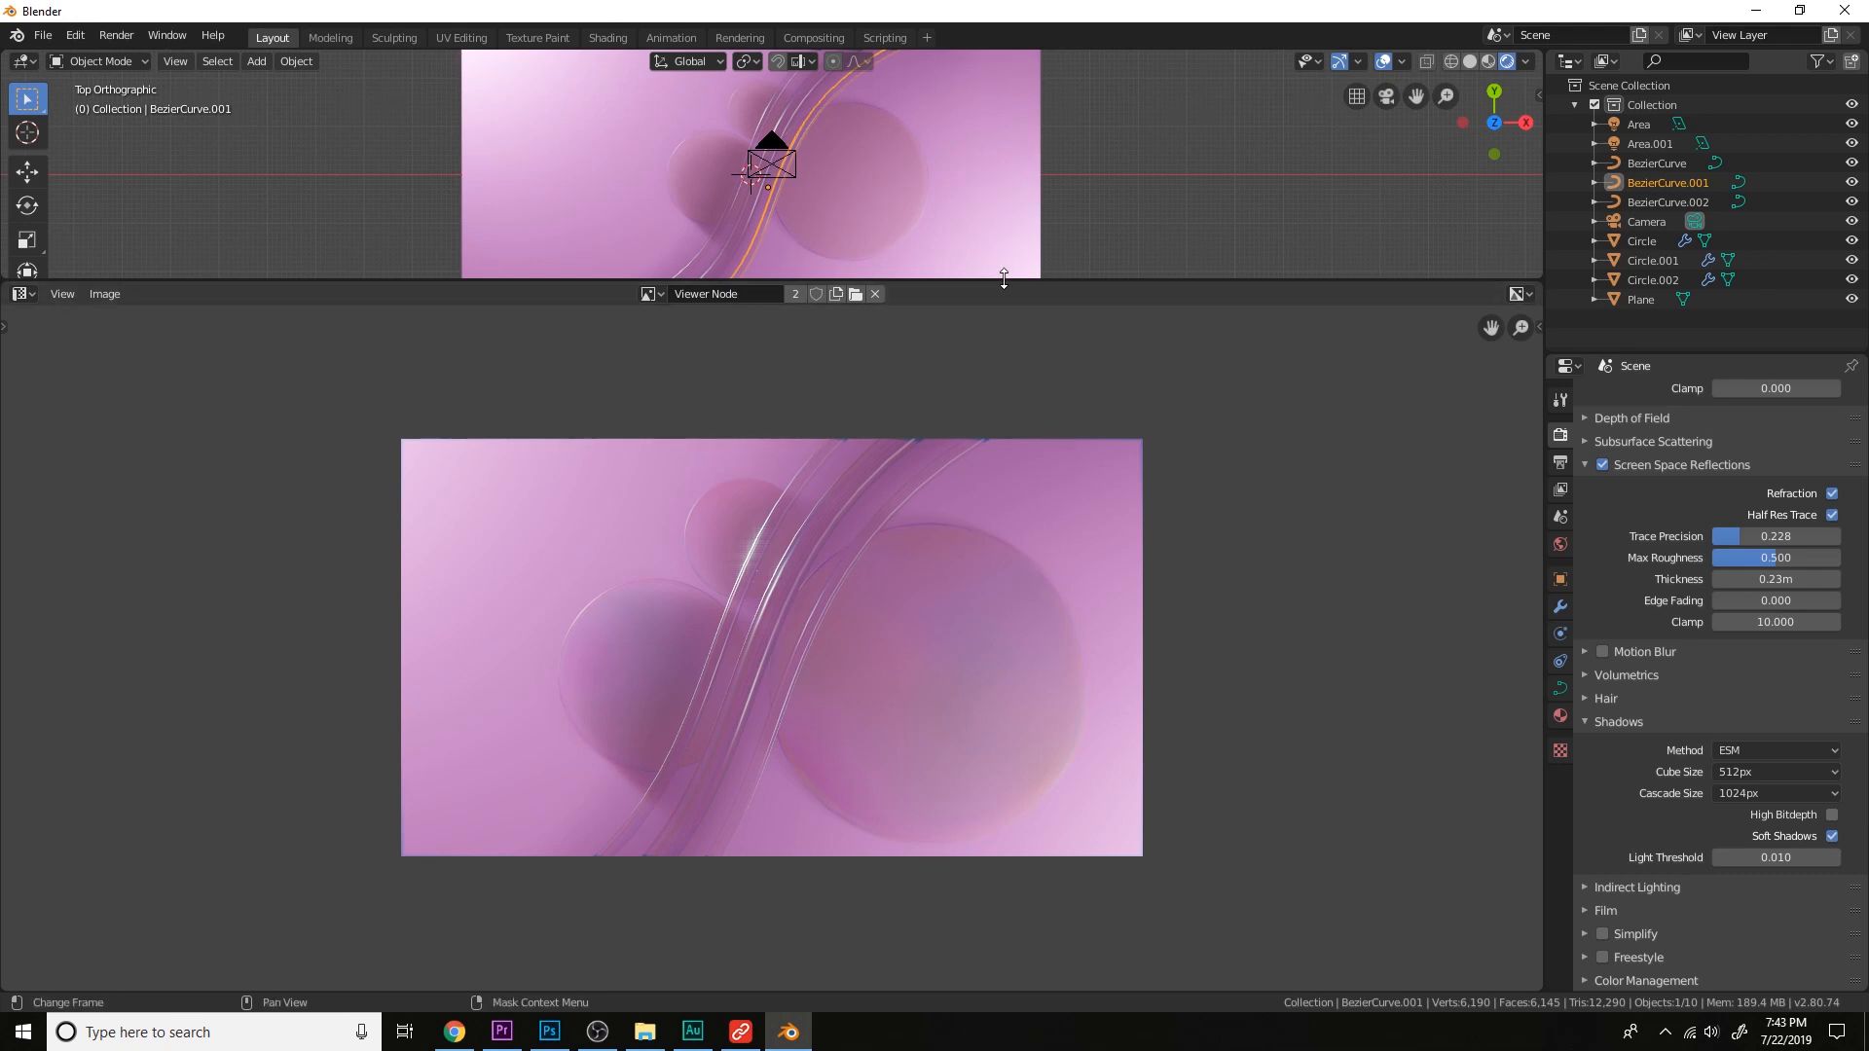
left_click_drag(1003, 281, 1037, 353)
middle_click_drag(1036, 347, 877, 166)
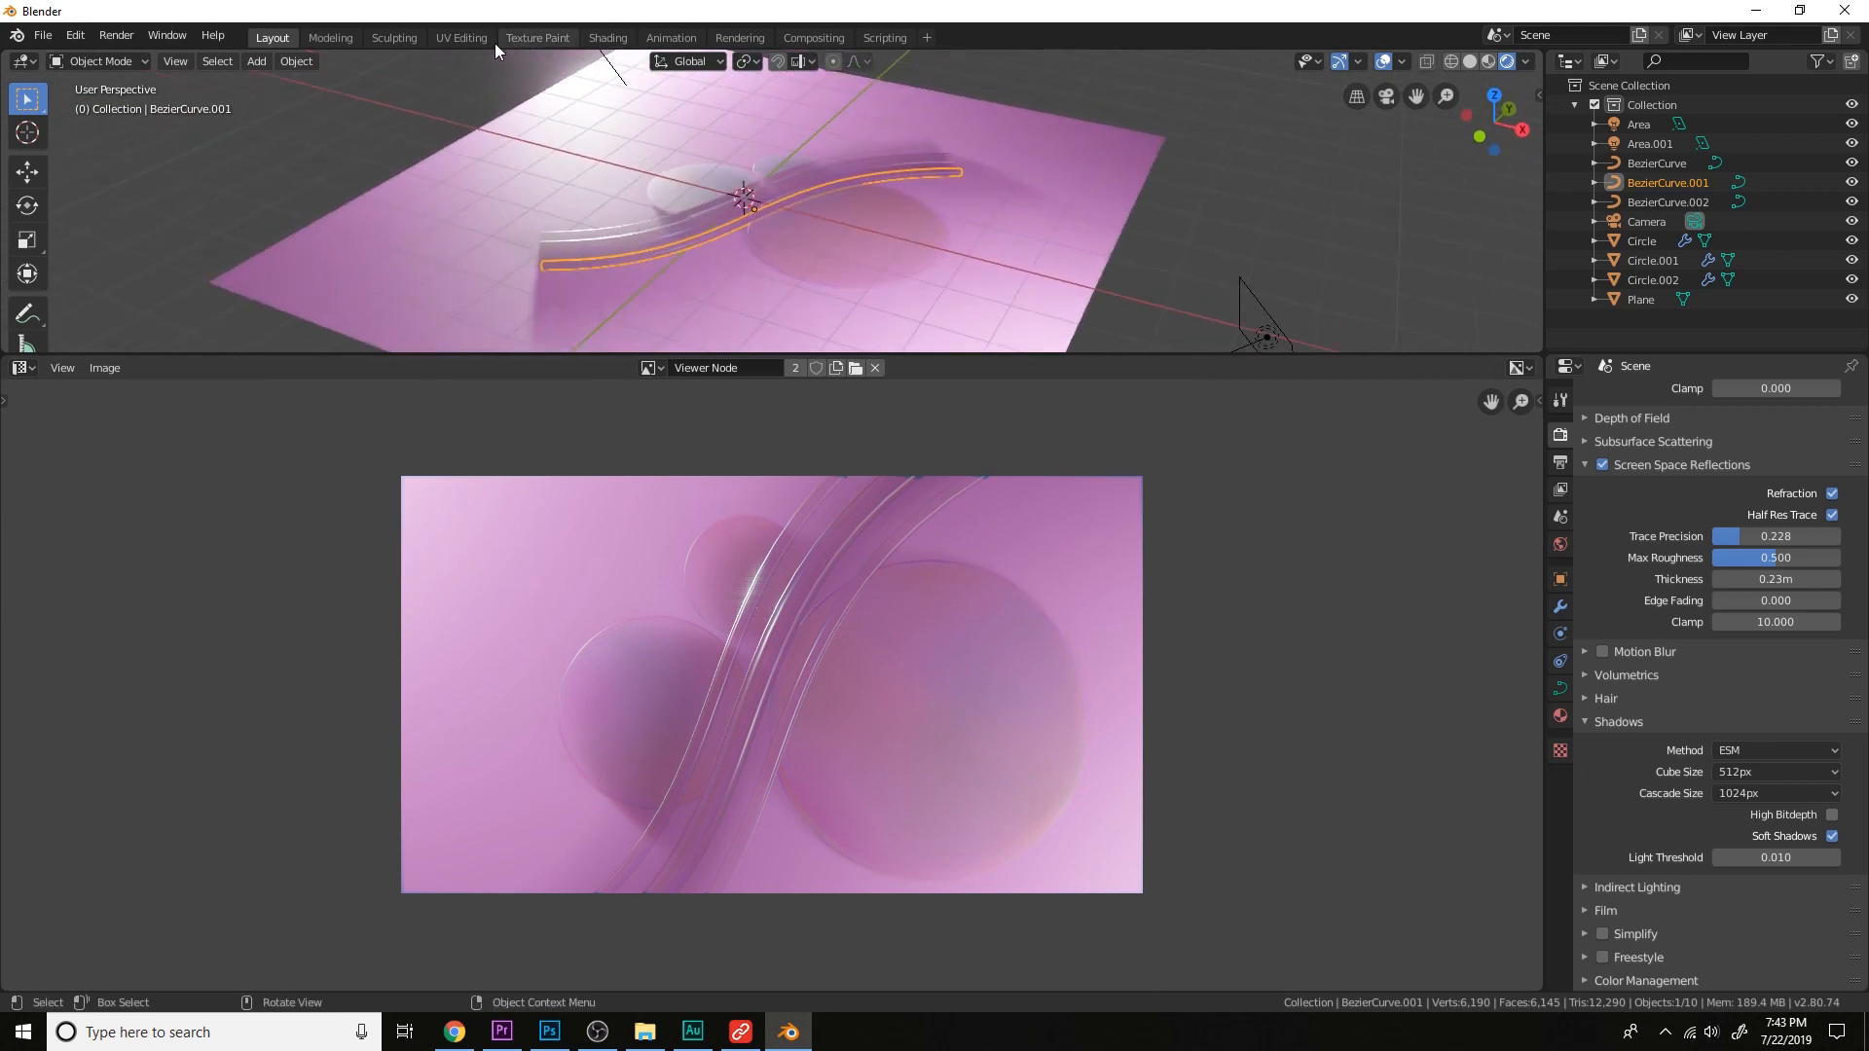
left_click(313, 59)
mouse_move(394, 580)
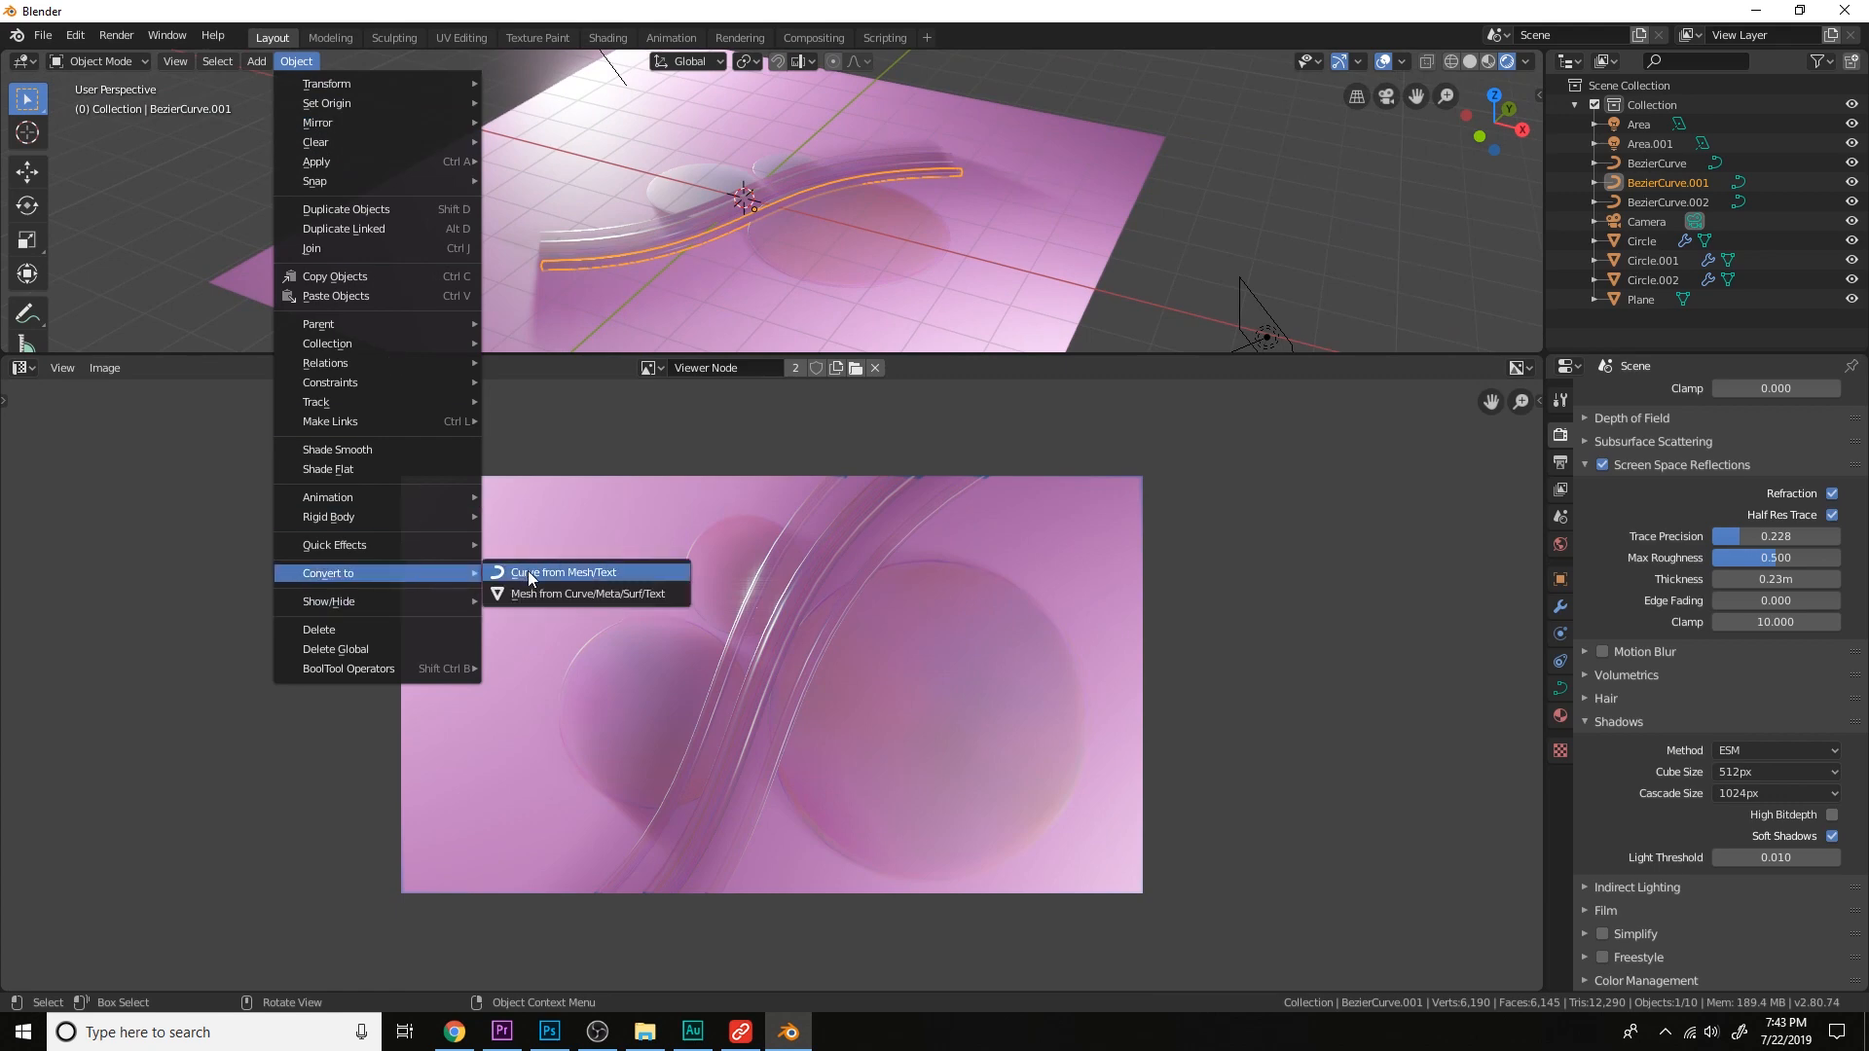
left_click(565, 593)
In wireframe, duplicate one lengthwise edge loop of the converted tube in place and separate it into its own object.
scroll(810, 209, "up", 5)
key("Tab")
mouse_move(812, 193)
middle_mouse_down()
mouse_move(838, 259)
mouse_move(751, 259)
mouse_move(835, 259)
mouse_move(828, 231)
mouse_move(935, 188)
mouse_move(876, 201)
mouse_move(951, 225)
middle_mouse_up()
key("z")
left_click(1107, 244)
left_click(1137, 212, "alt")
scroll(1137, 211, "down", 5)
middle_click_drag(1137, 211, 1064, 241)
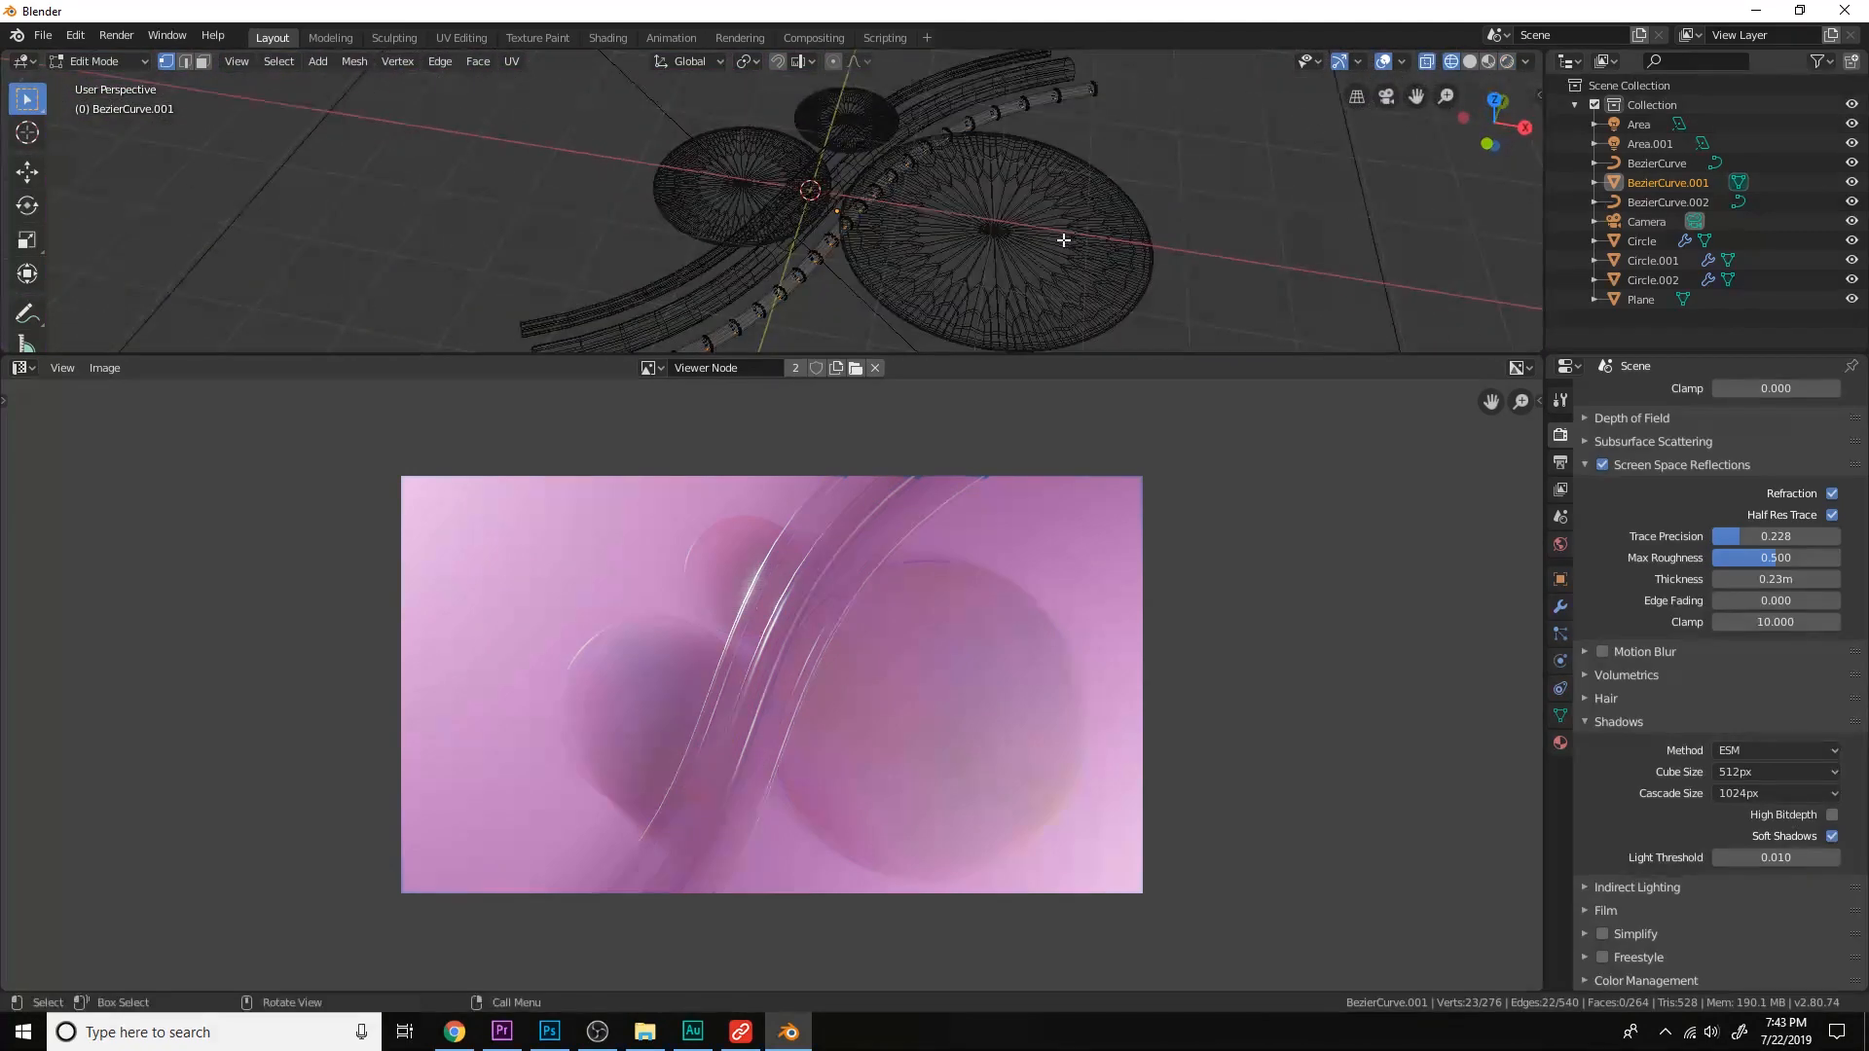
key("shift+d")
right_click(1064, 238)
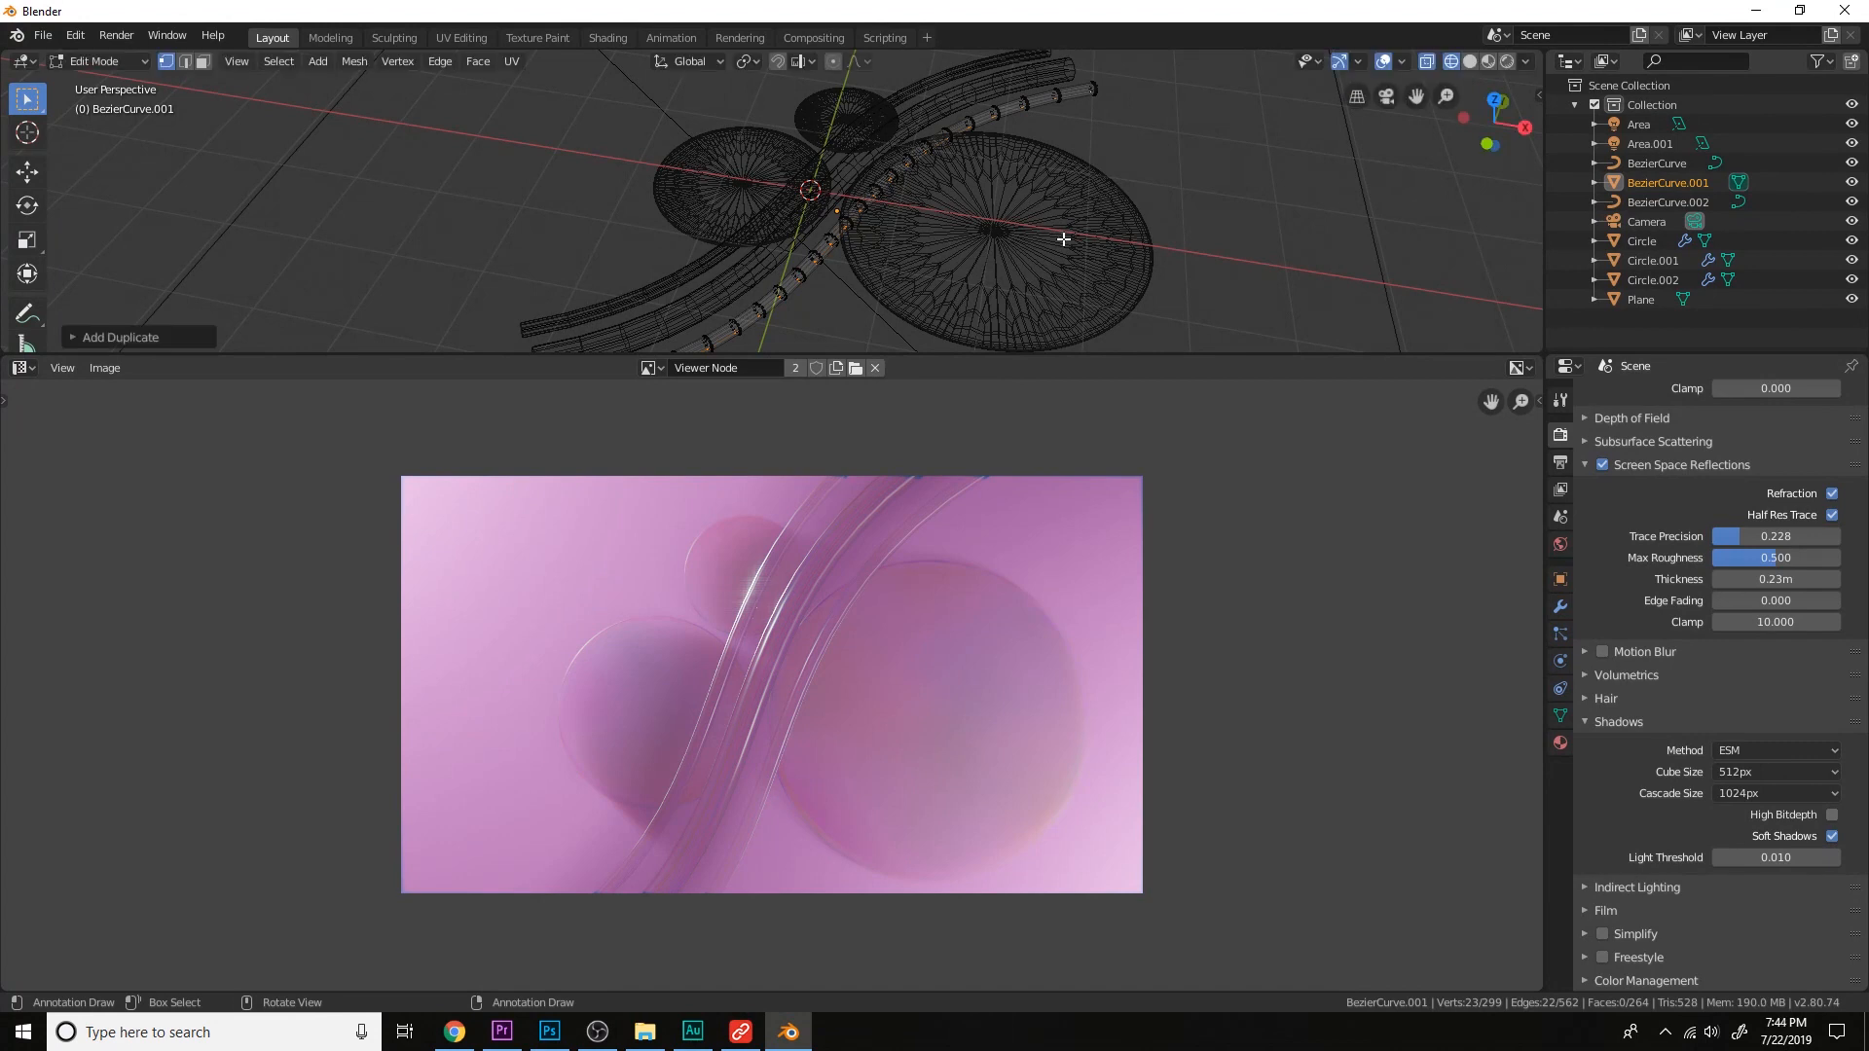
key("p")
left_click(1022, 196)
Hide the converted tube mesh and select the separated edge line.
key("Tab")
left_click(827, 243)
left_click(825, 238)
key("h")
left_click(827, 246)
From the top view, extrude the edge line along X into a wide sheet reaching past the large disc and the camera frame.
key("Tab")
key("KP_7")
scroll(877, 247, "down", 3)
key("e")
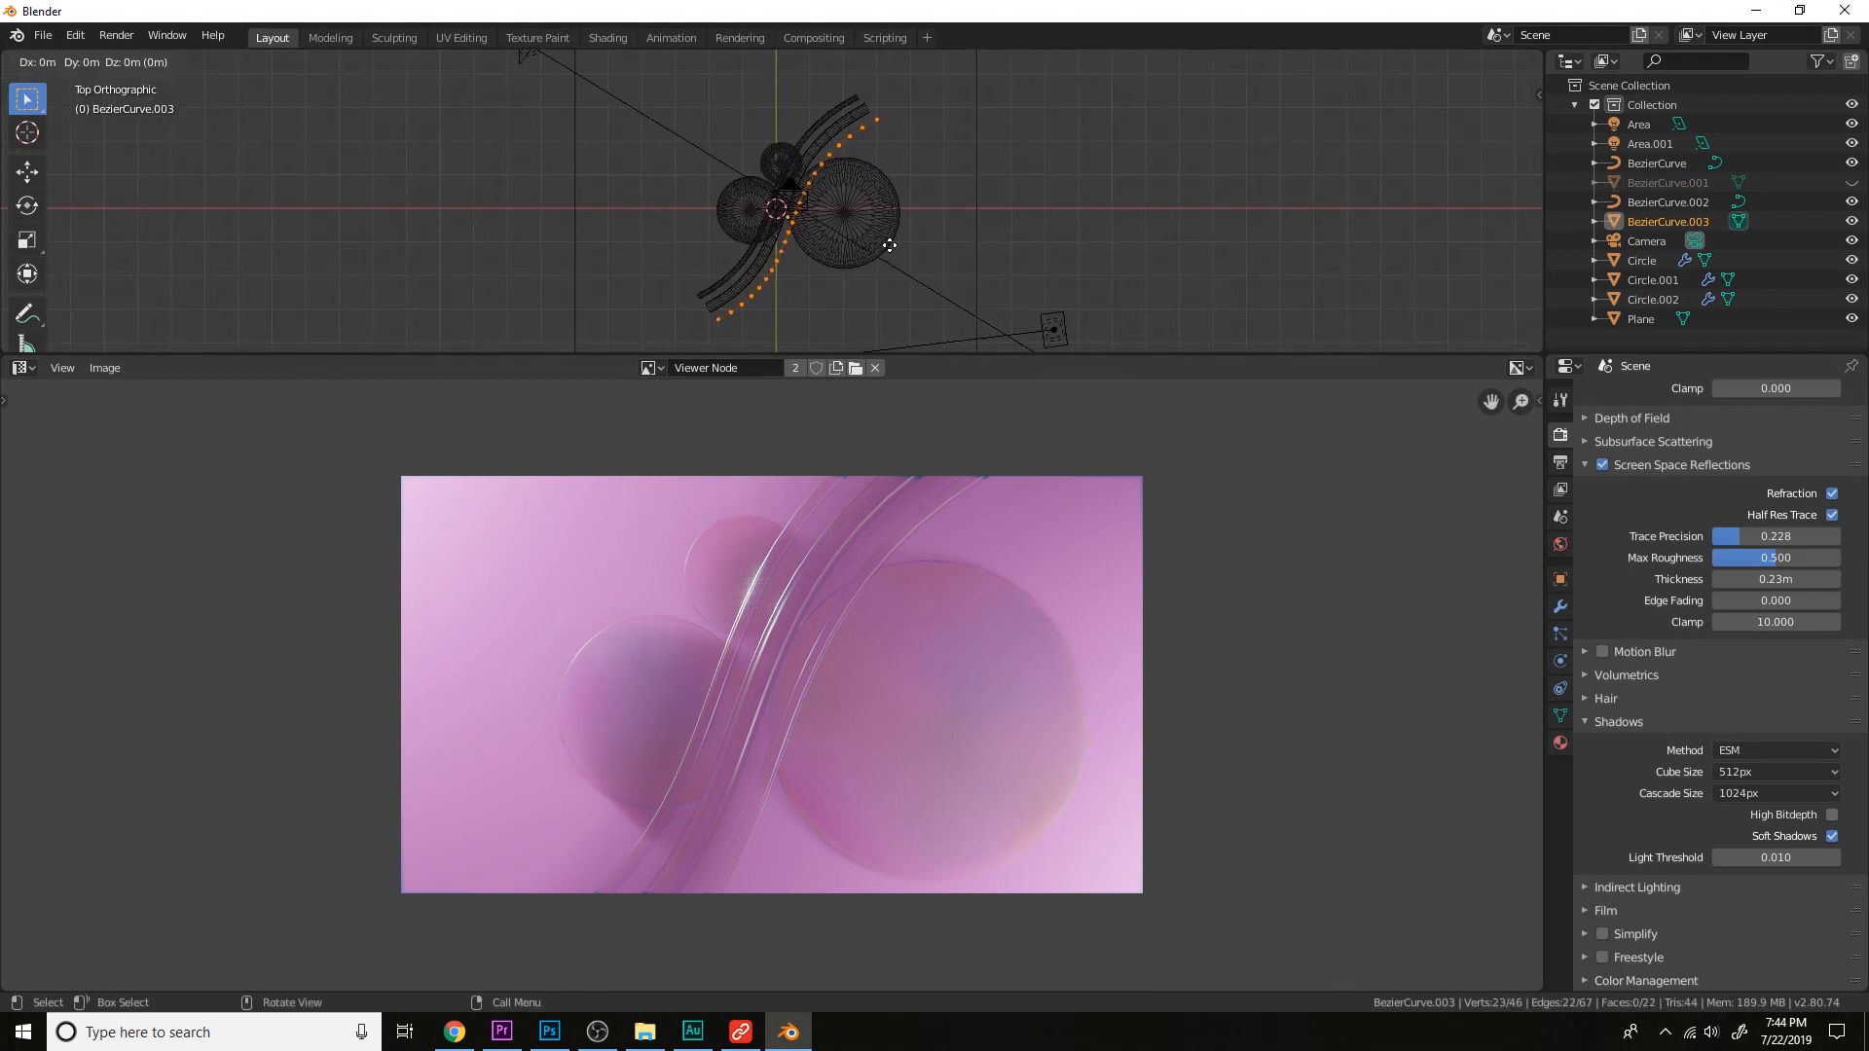
key("x")
left_click(1052, 267)
key("g")
key("x")
left_click(1081, 271)
middle_click_drag(1080, 271, 1083, 270)
key("KP_0")
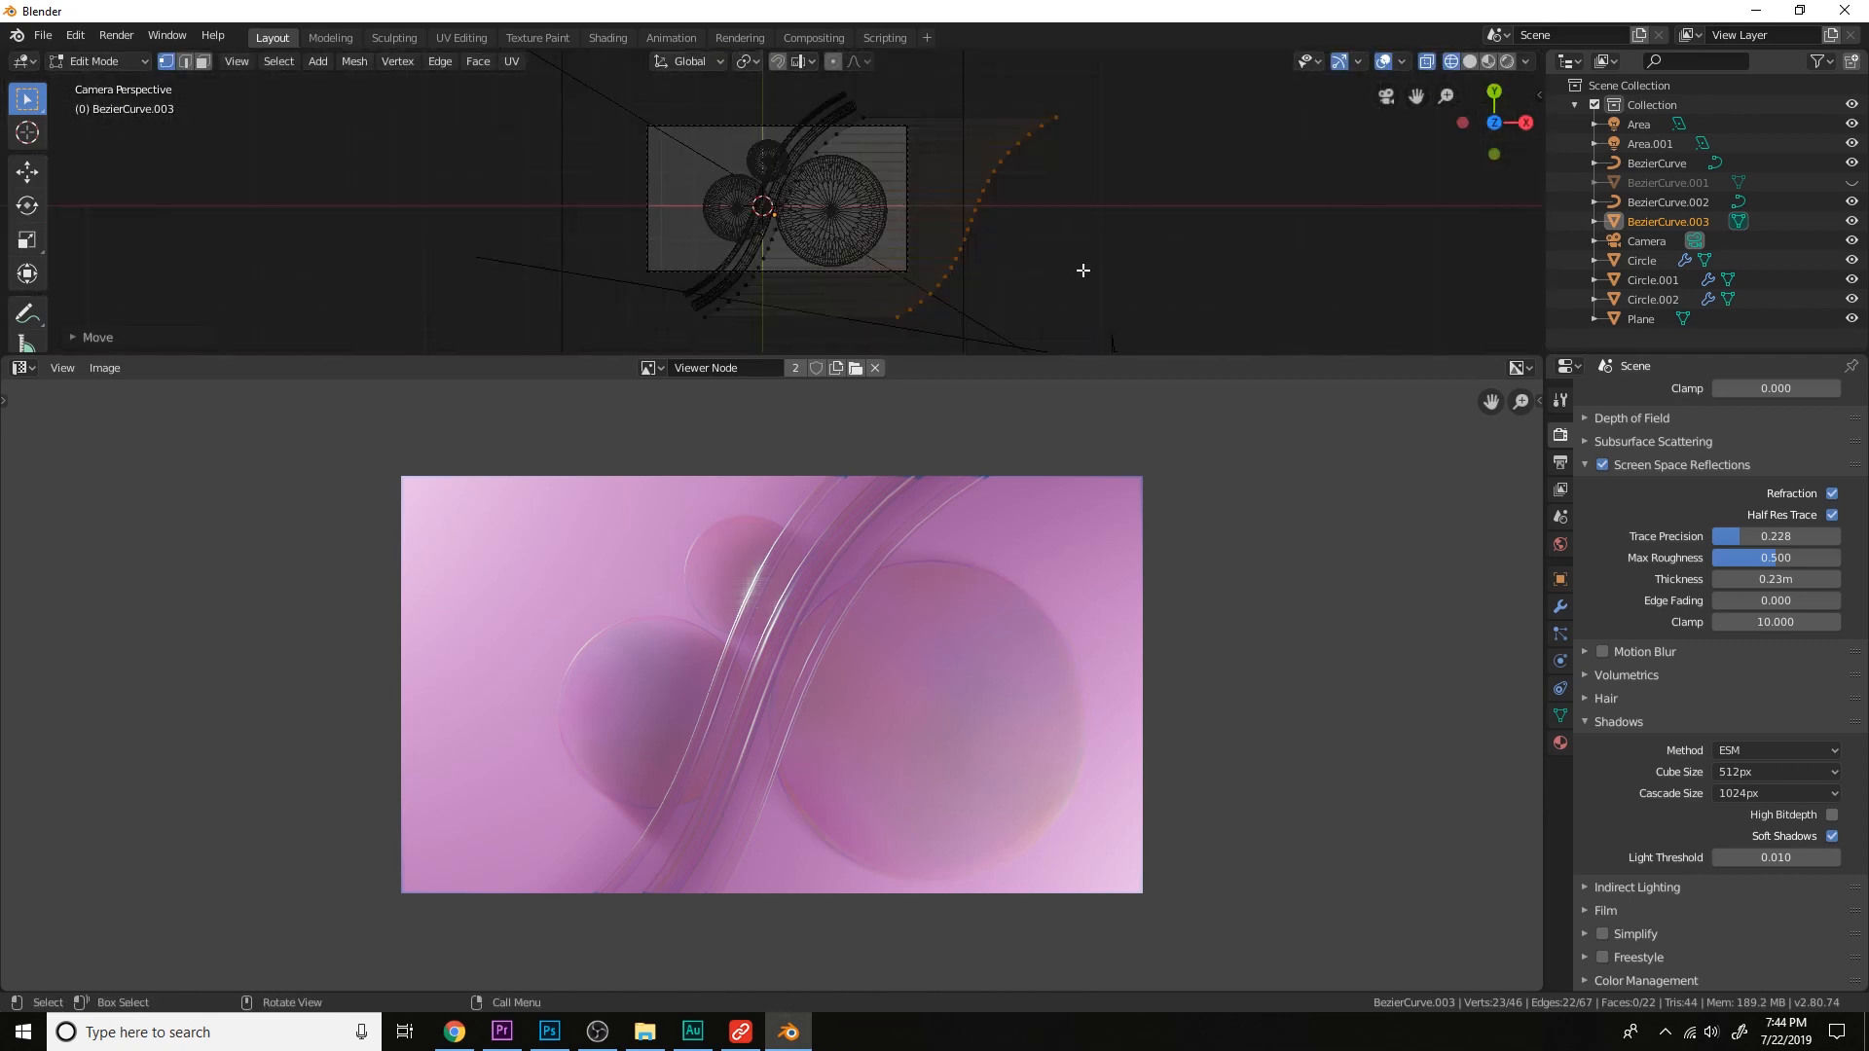
scroll(1076, 271, "up", 1)
key("Tab")
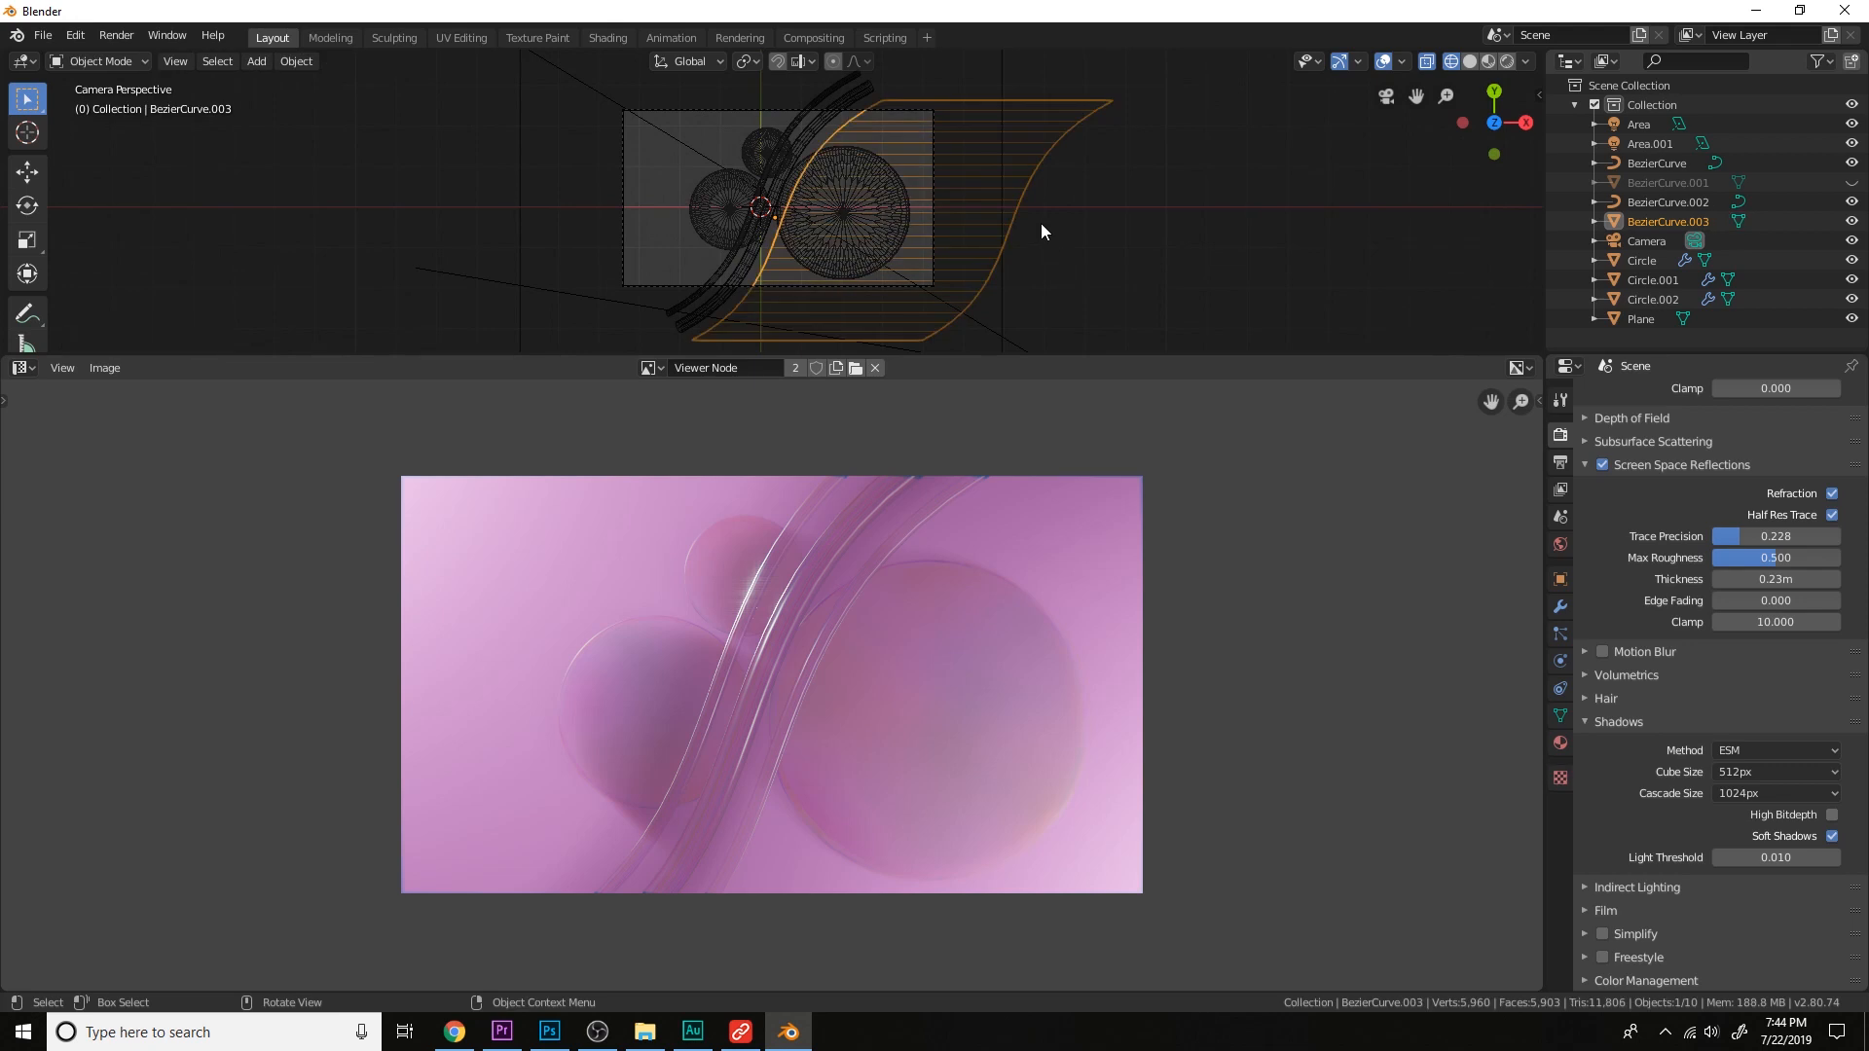
Add 11 loop cuts across the extruded sheet, running parallel to its curved edge.
scroll(1042, 225, "up", 1)
key("Tab")
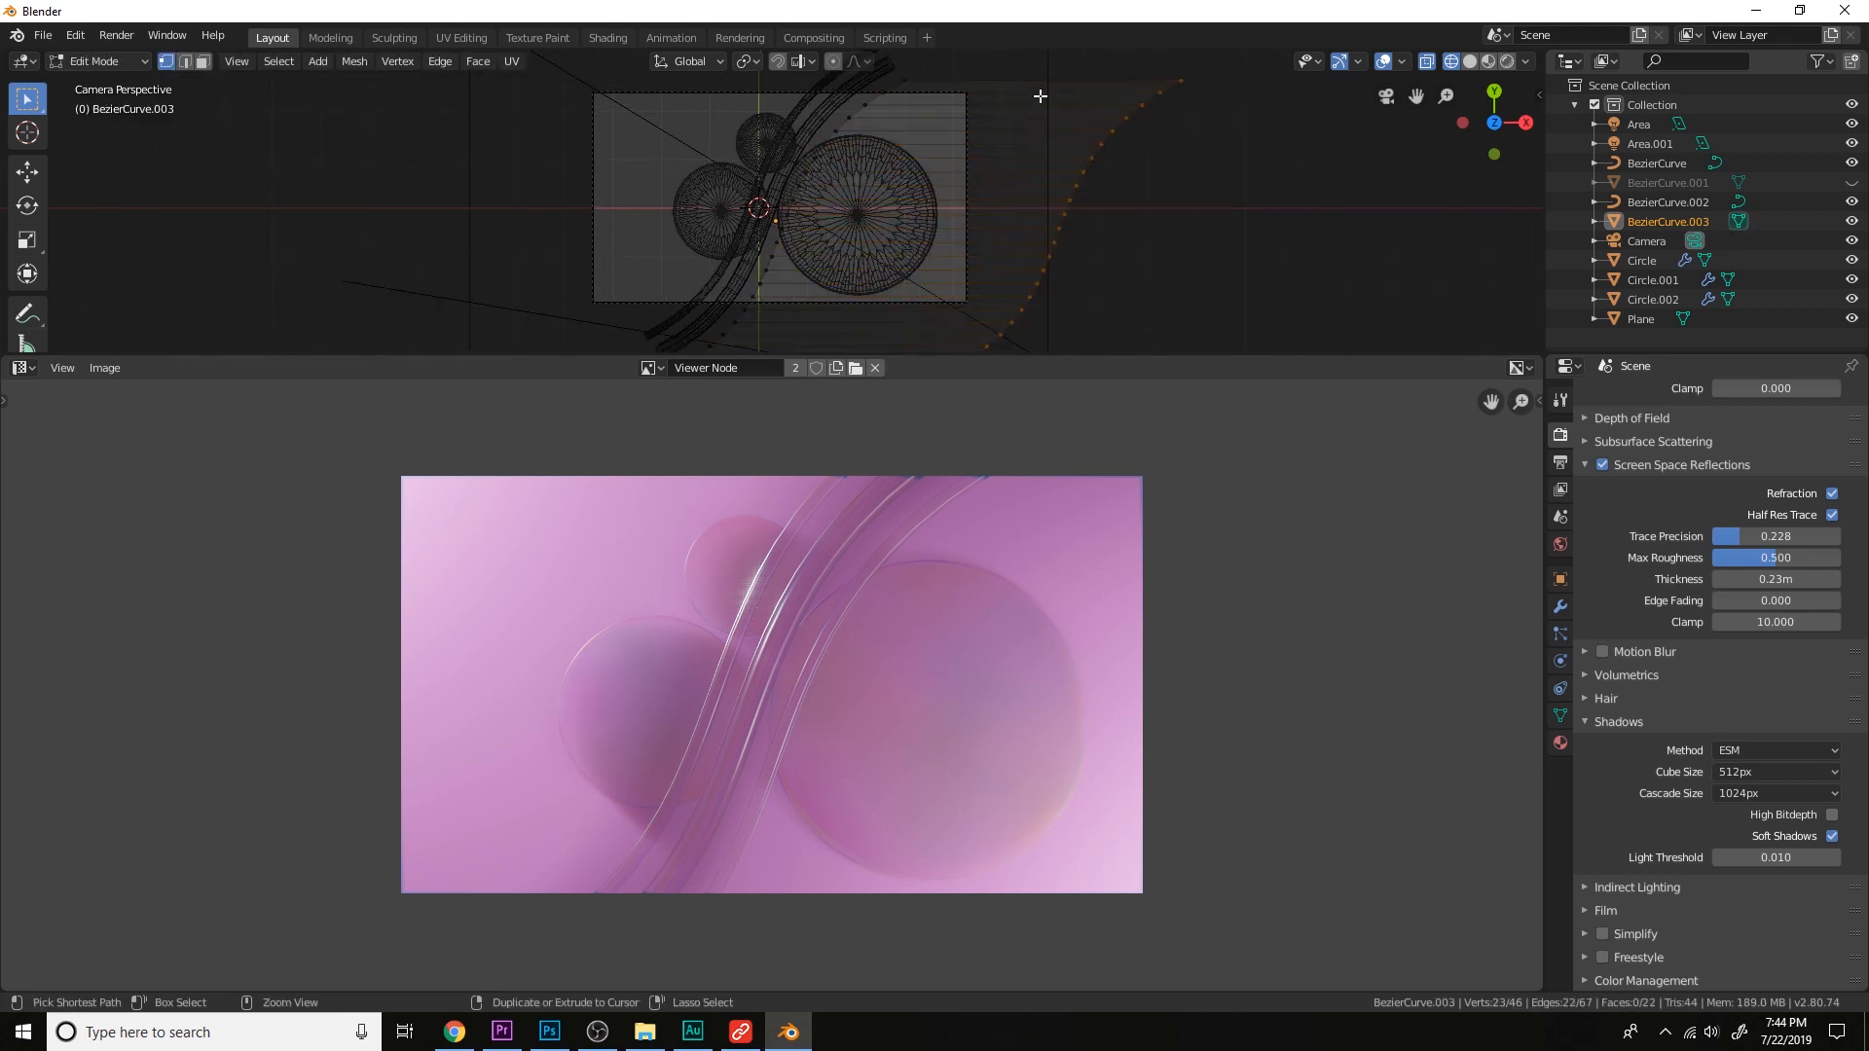
key("ctrl+t")
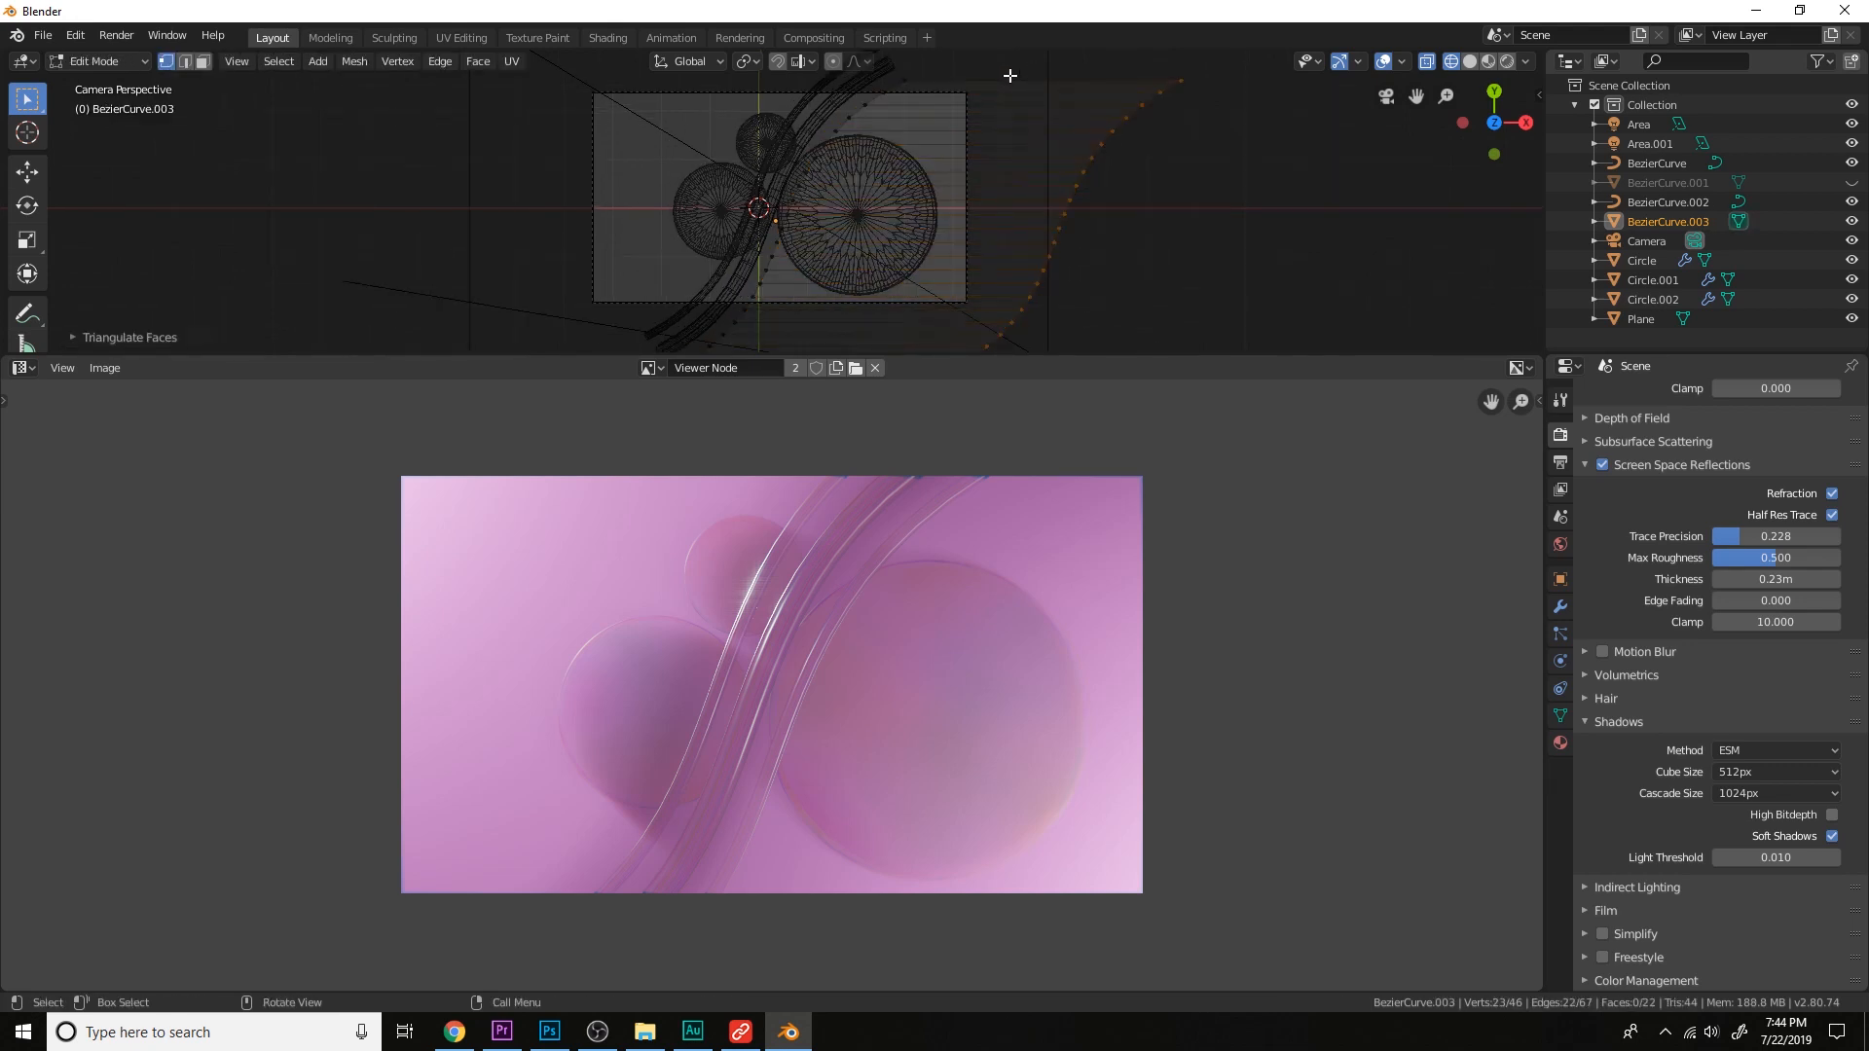
key("ctrl+r")
scroll(1011, 82, "up", 9)
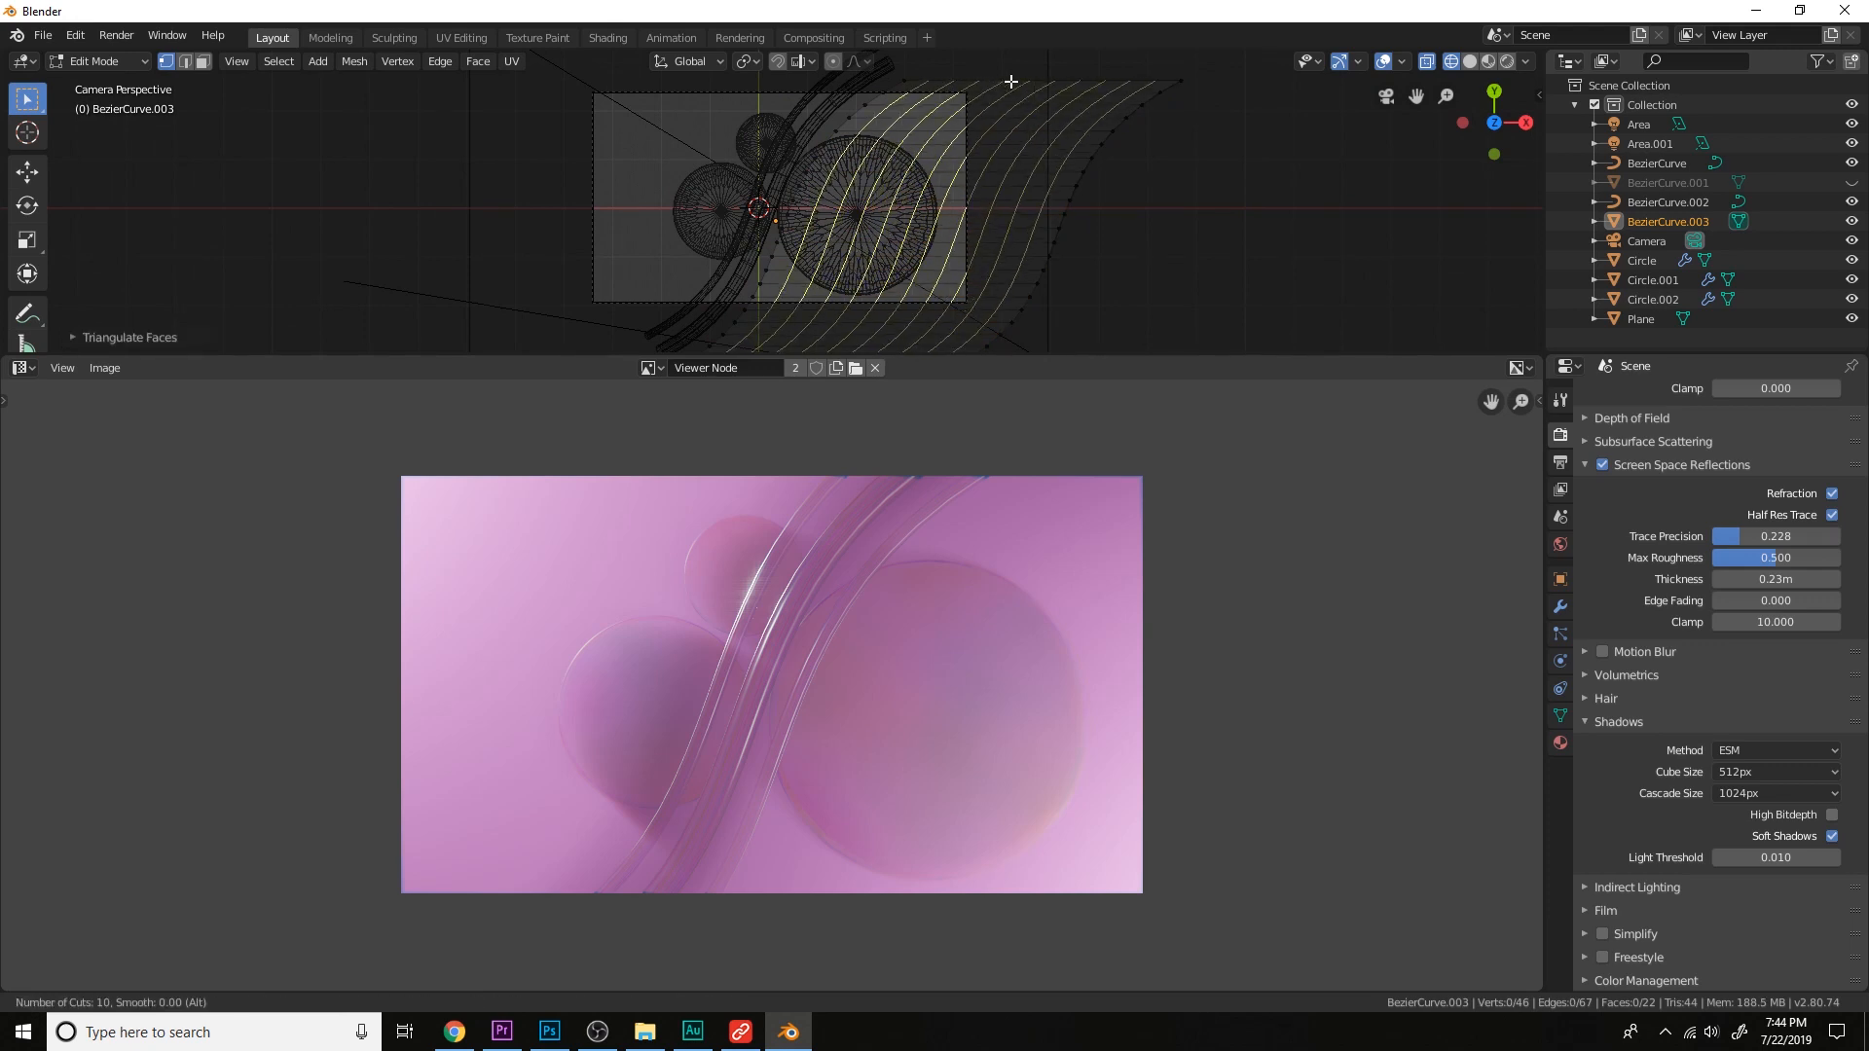
scroll(1010, 82, "up", 1)
left_click(1007, 91)
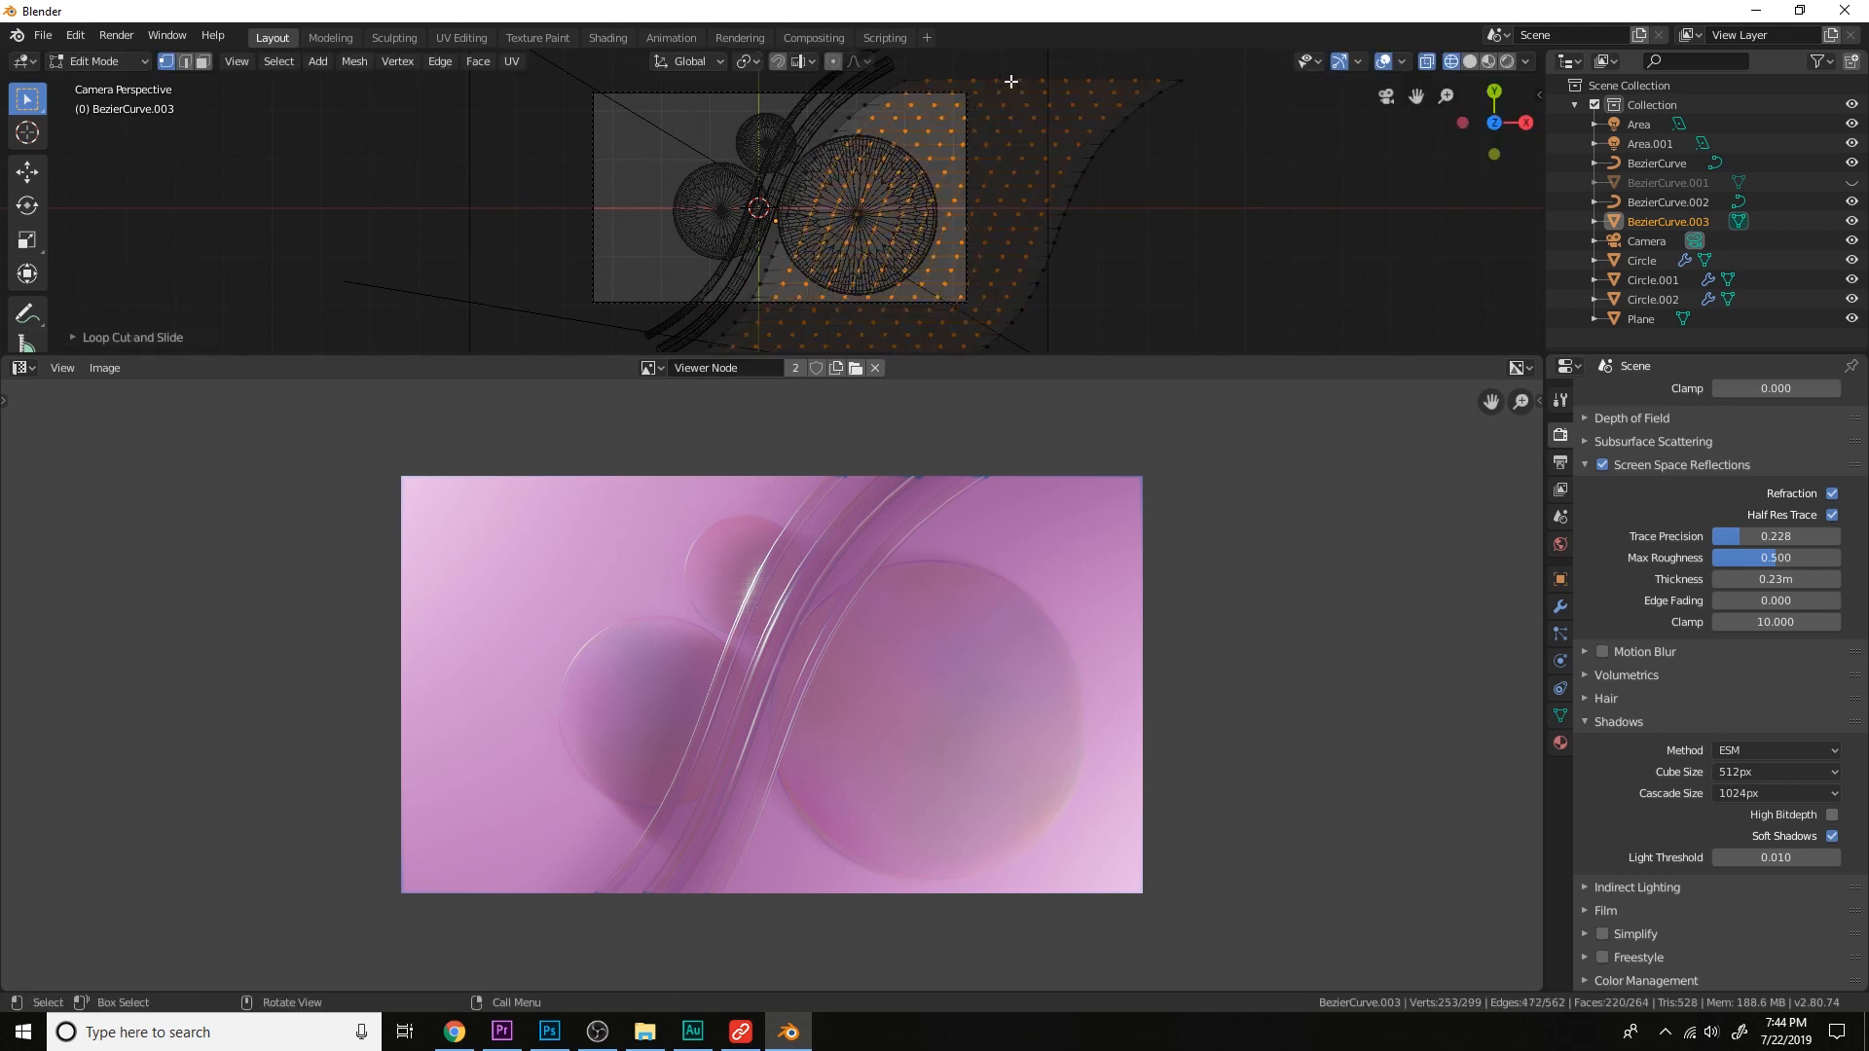
key("Tab")
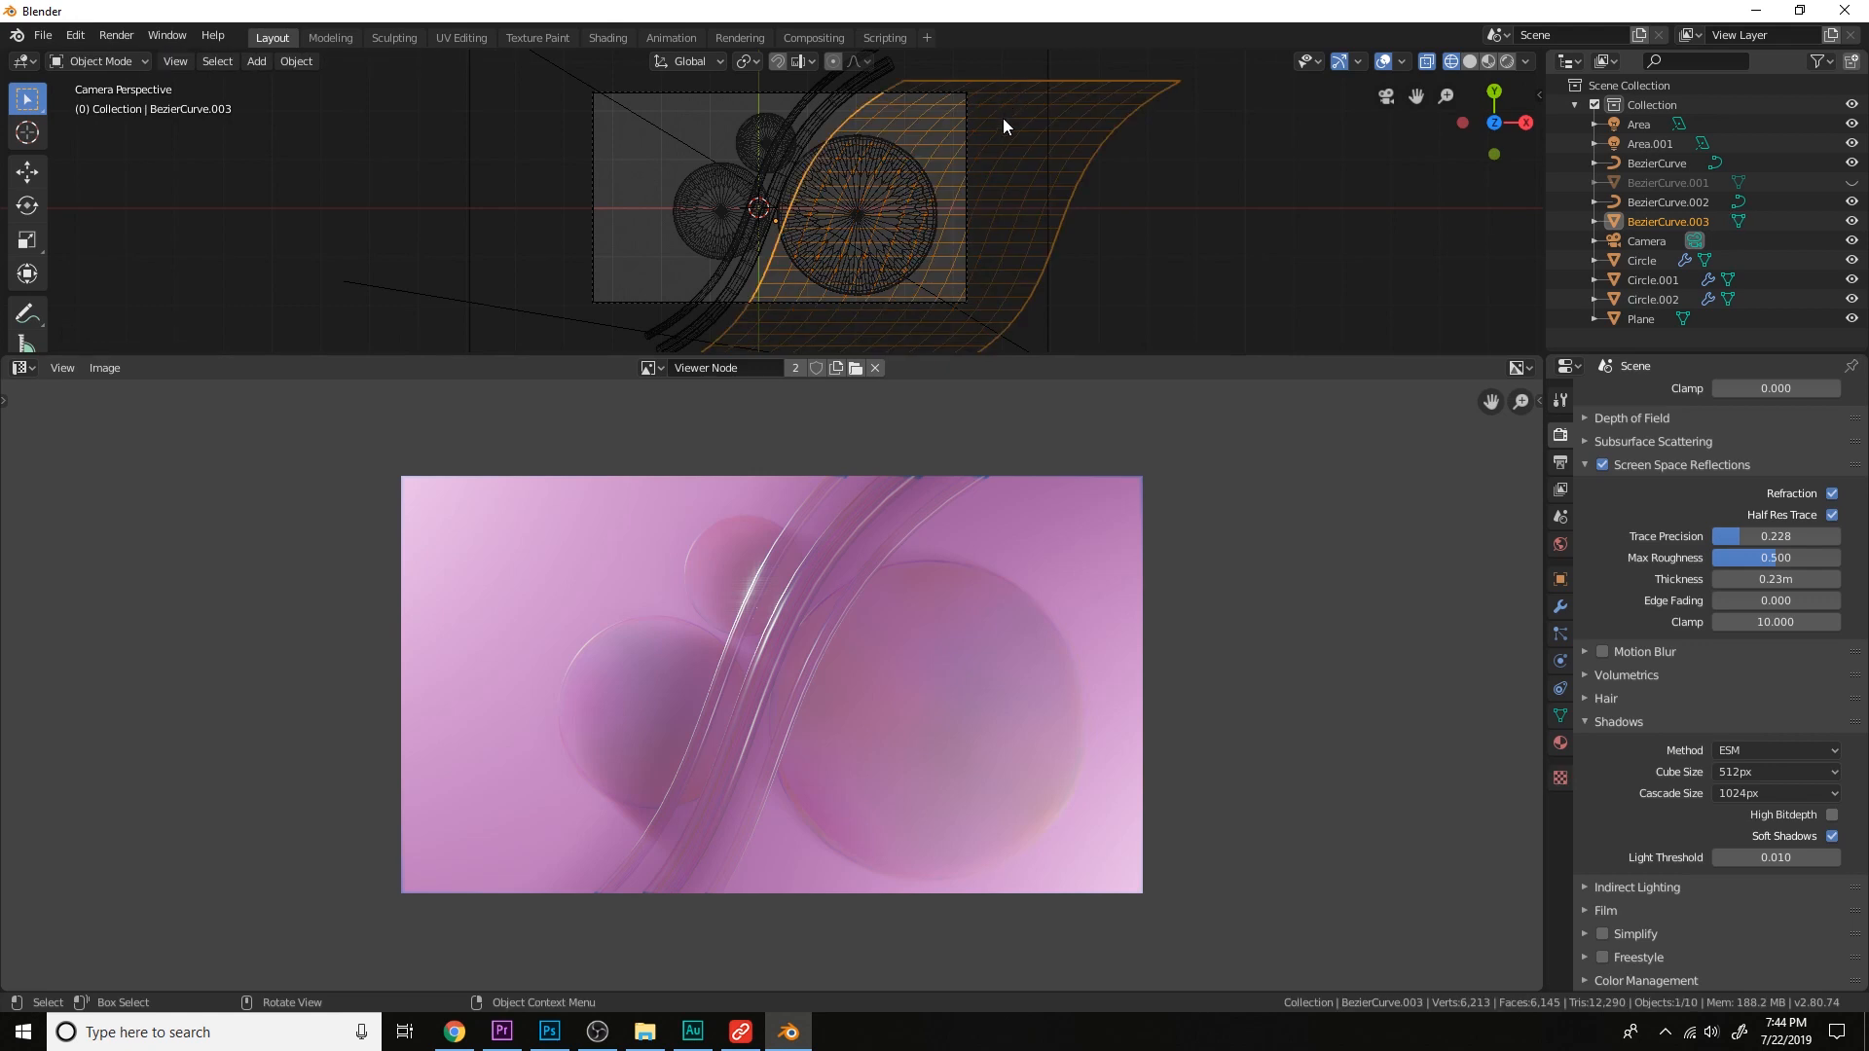
Add a Subdivision Surface modifier to the sheet with both viewport and render subdivisions set to 3.
left_click(1560, 607)
left_click(1648, 396)
left_click(1495, 719)
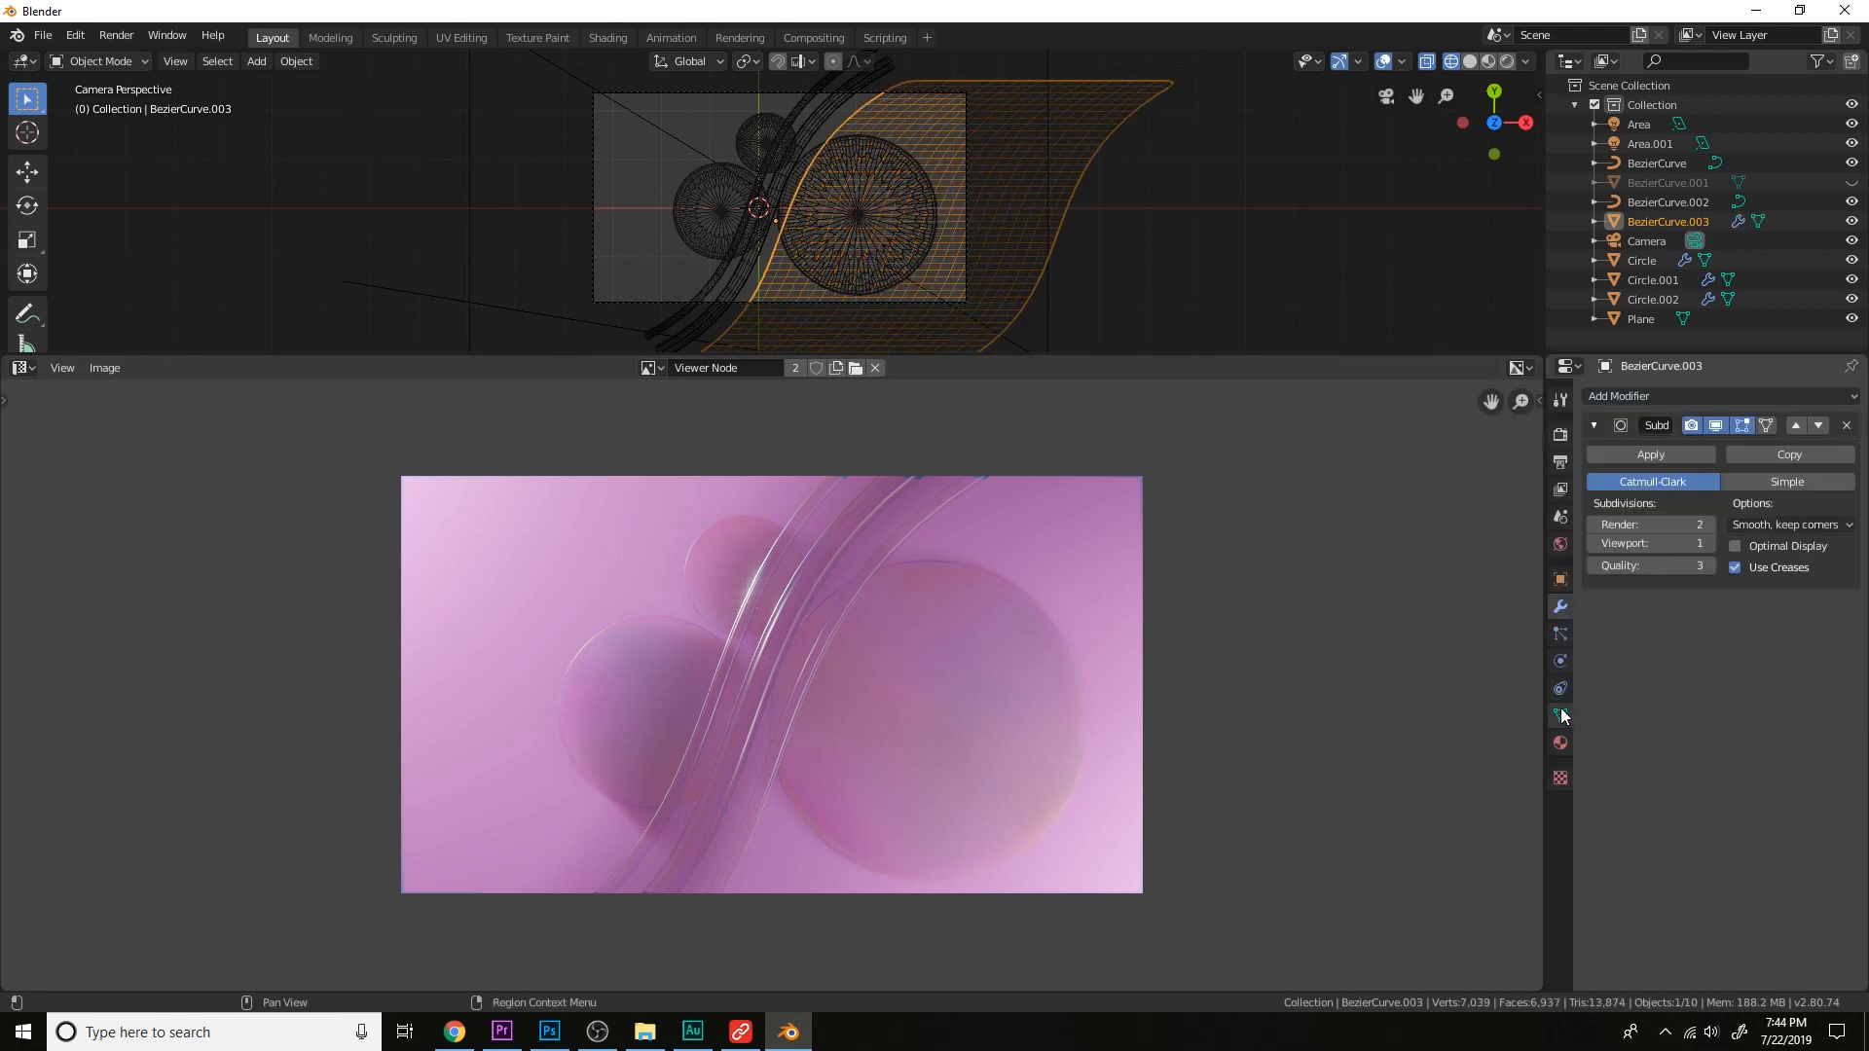
left_click(1715, 551)
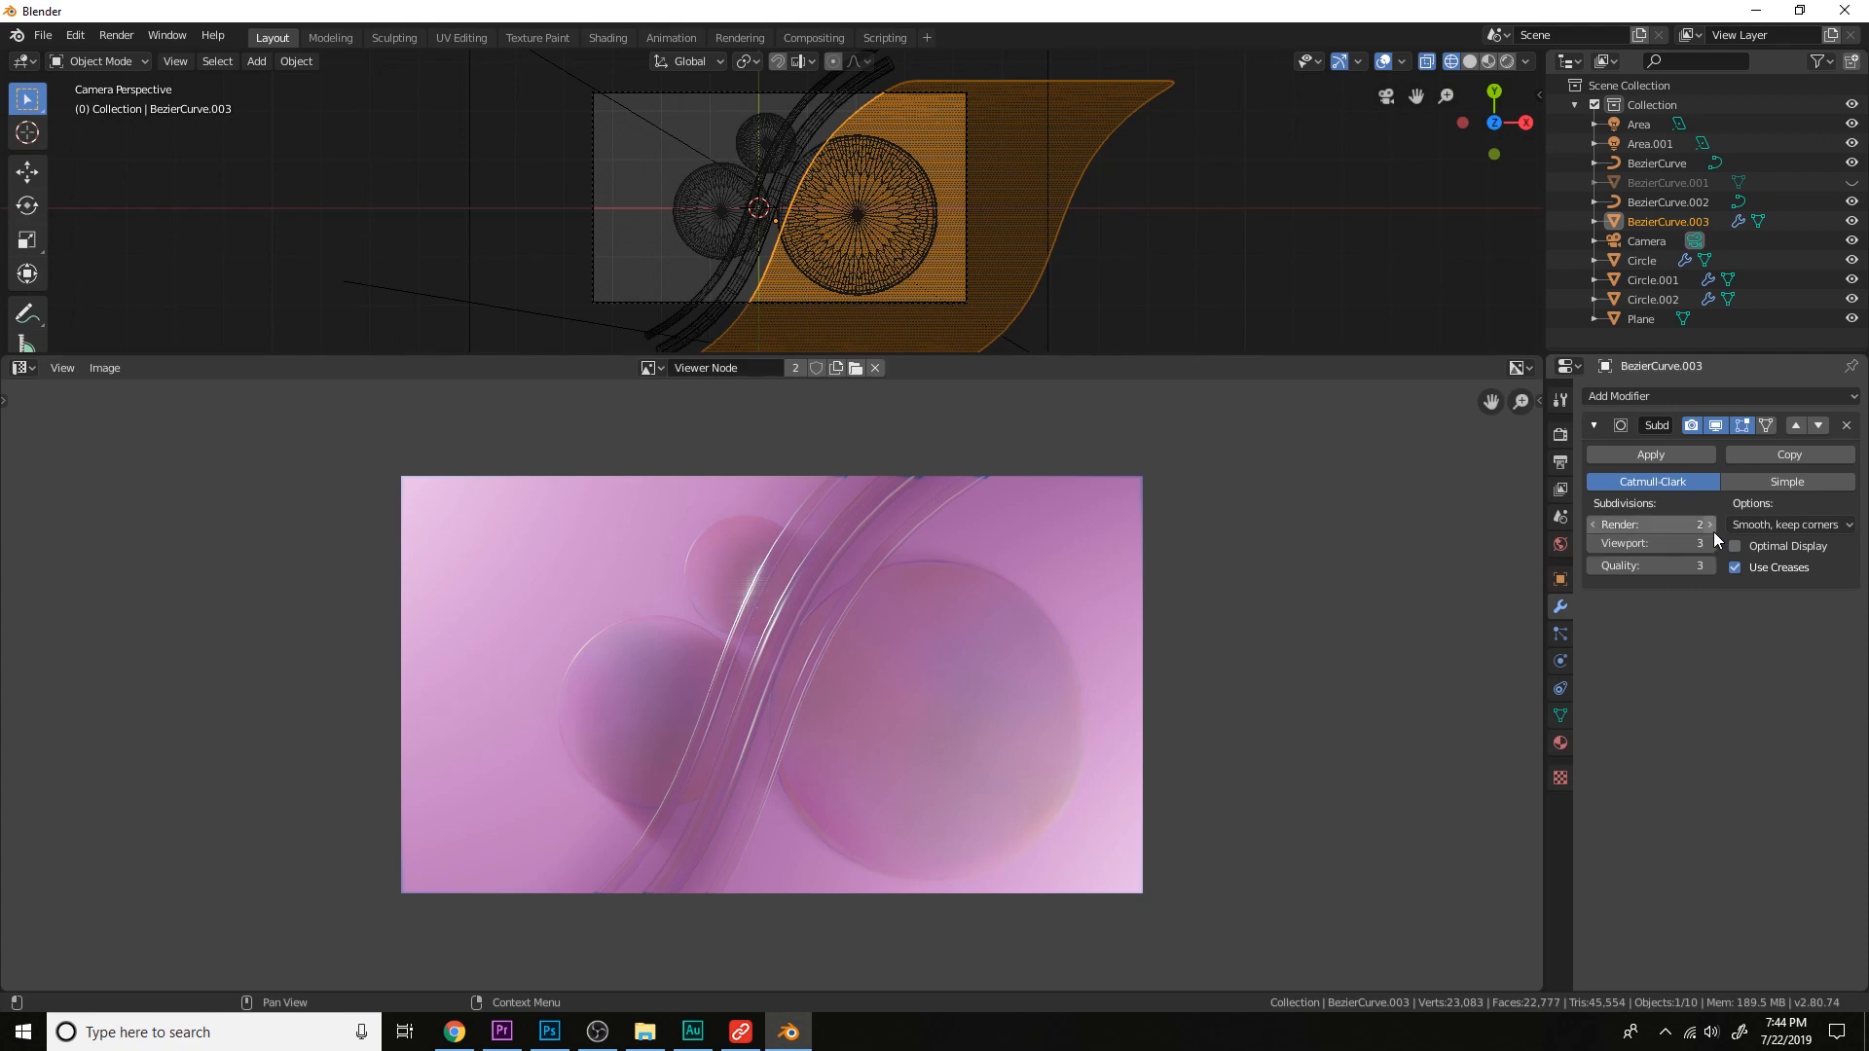
left_click(1713, 530)
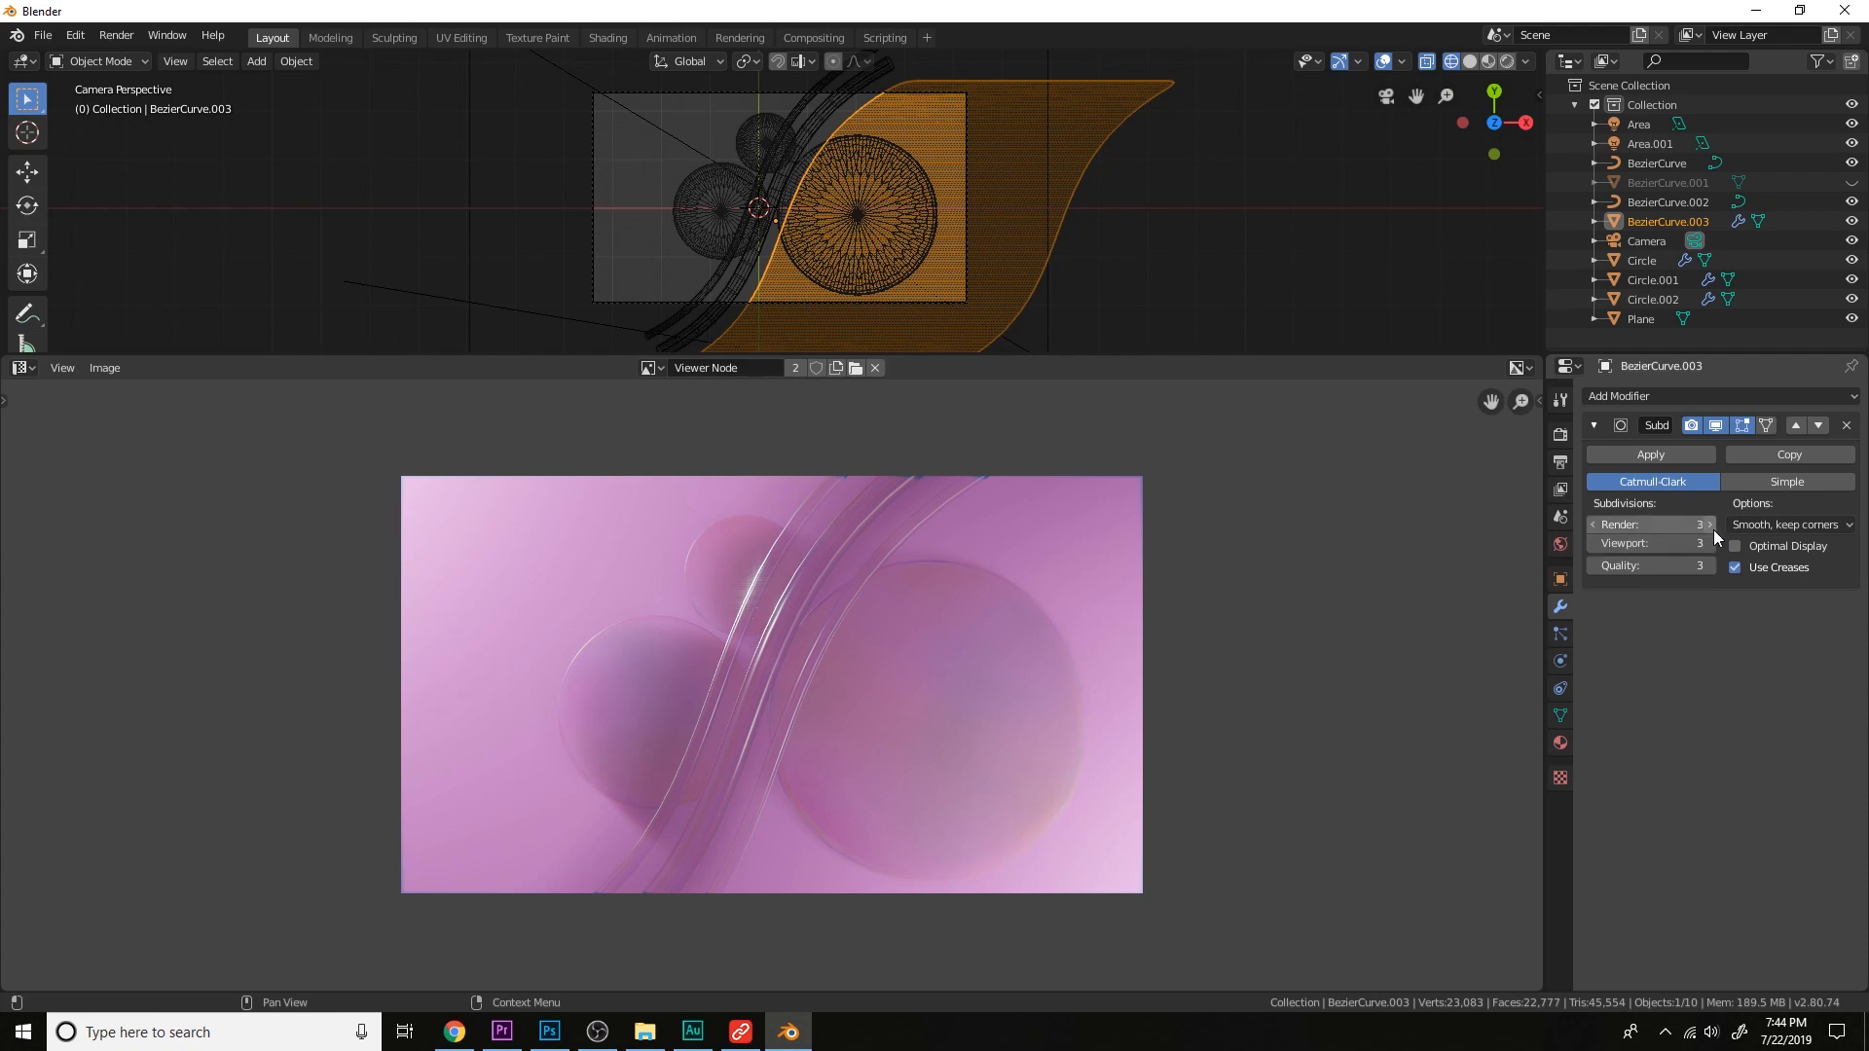
Add a Displace modifier to the sheet, give it a new texture, and set its direction to Z.
left_click(1714, 390)
left_click(1645, 504)
middle_click_drag(1129, 224, 1276, 424)
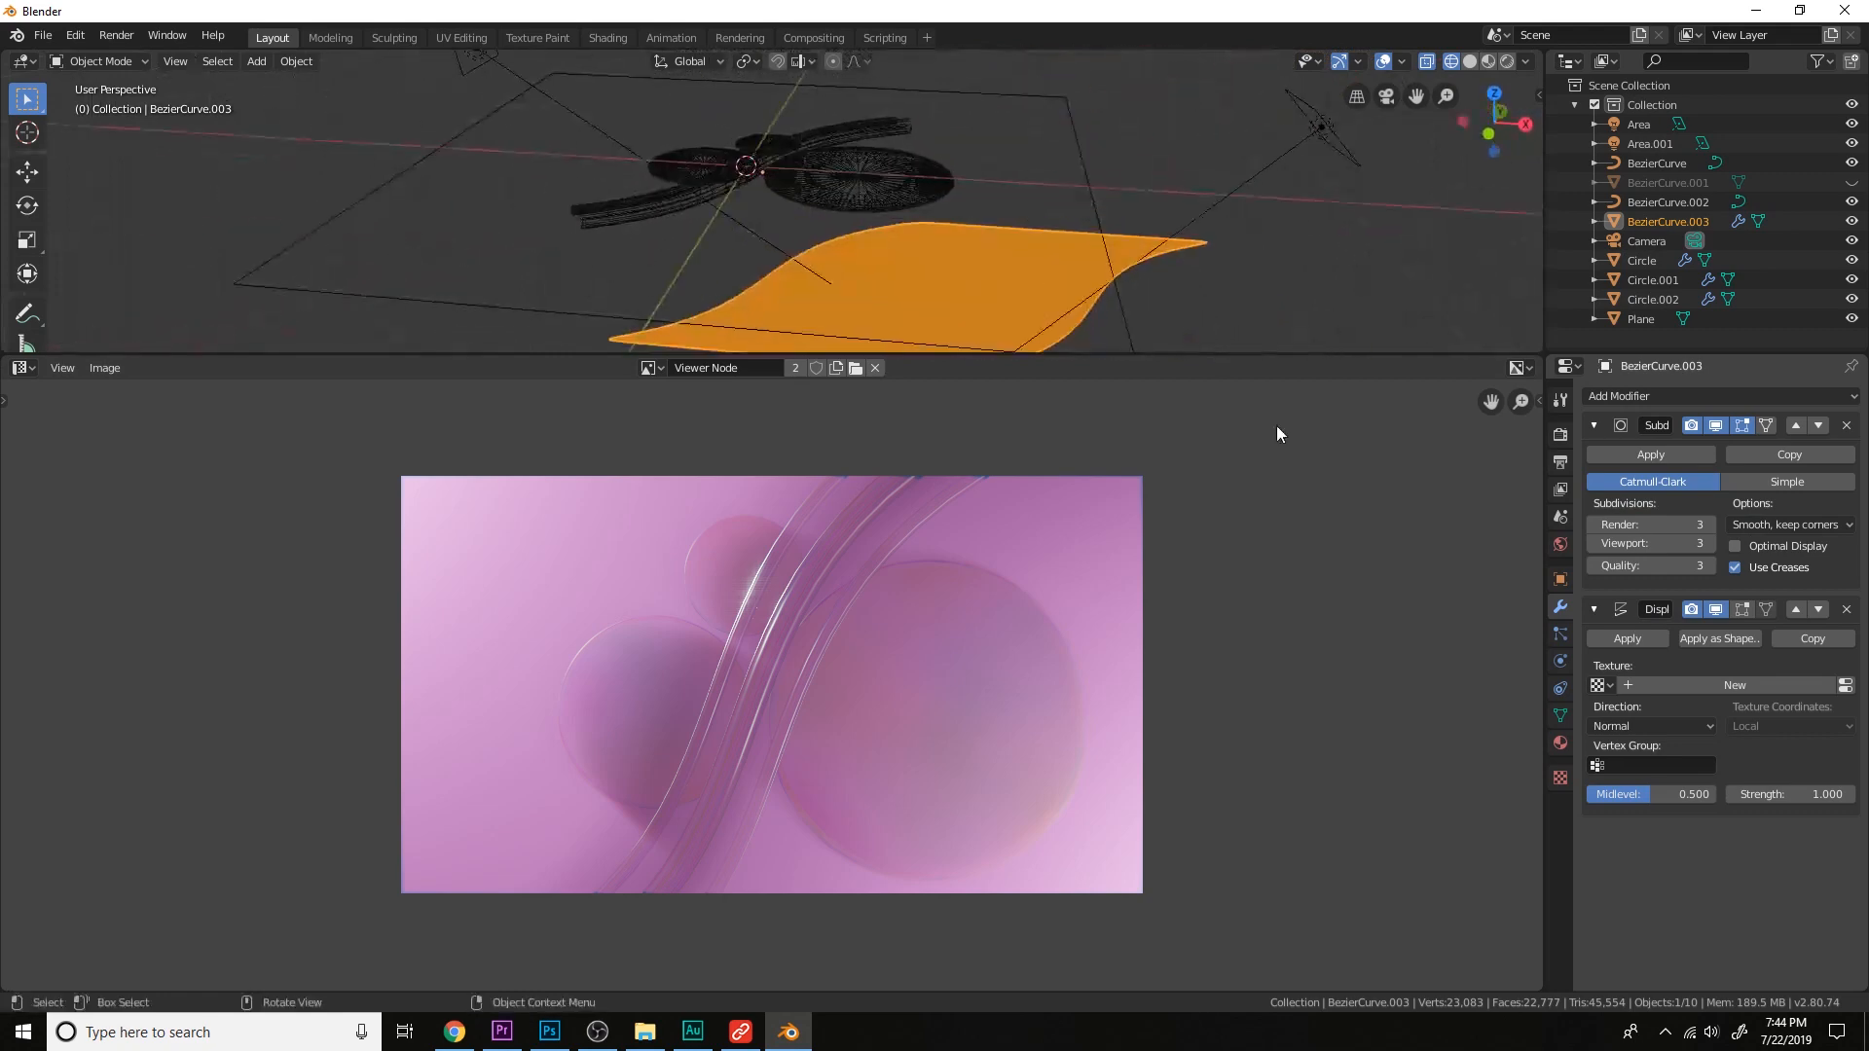
left_click(1681, 684)
left_click(1663, 726)
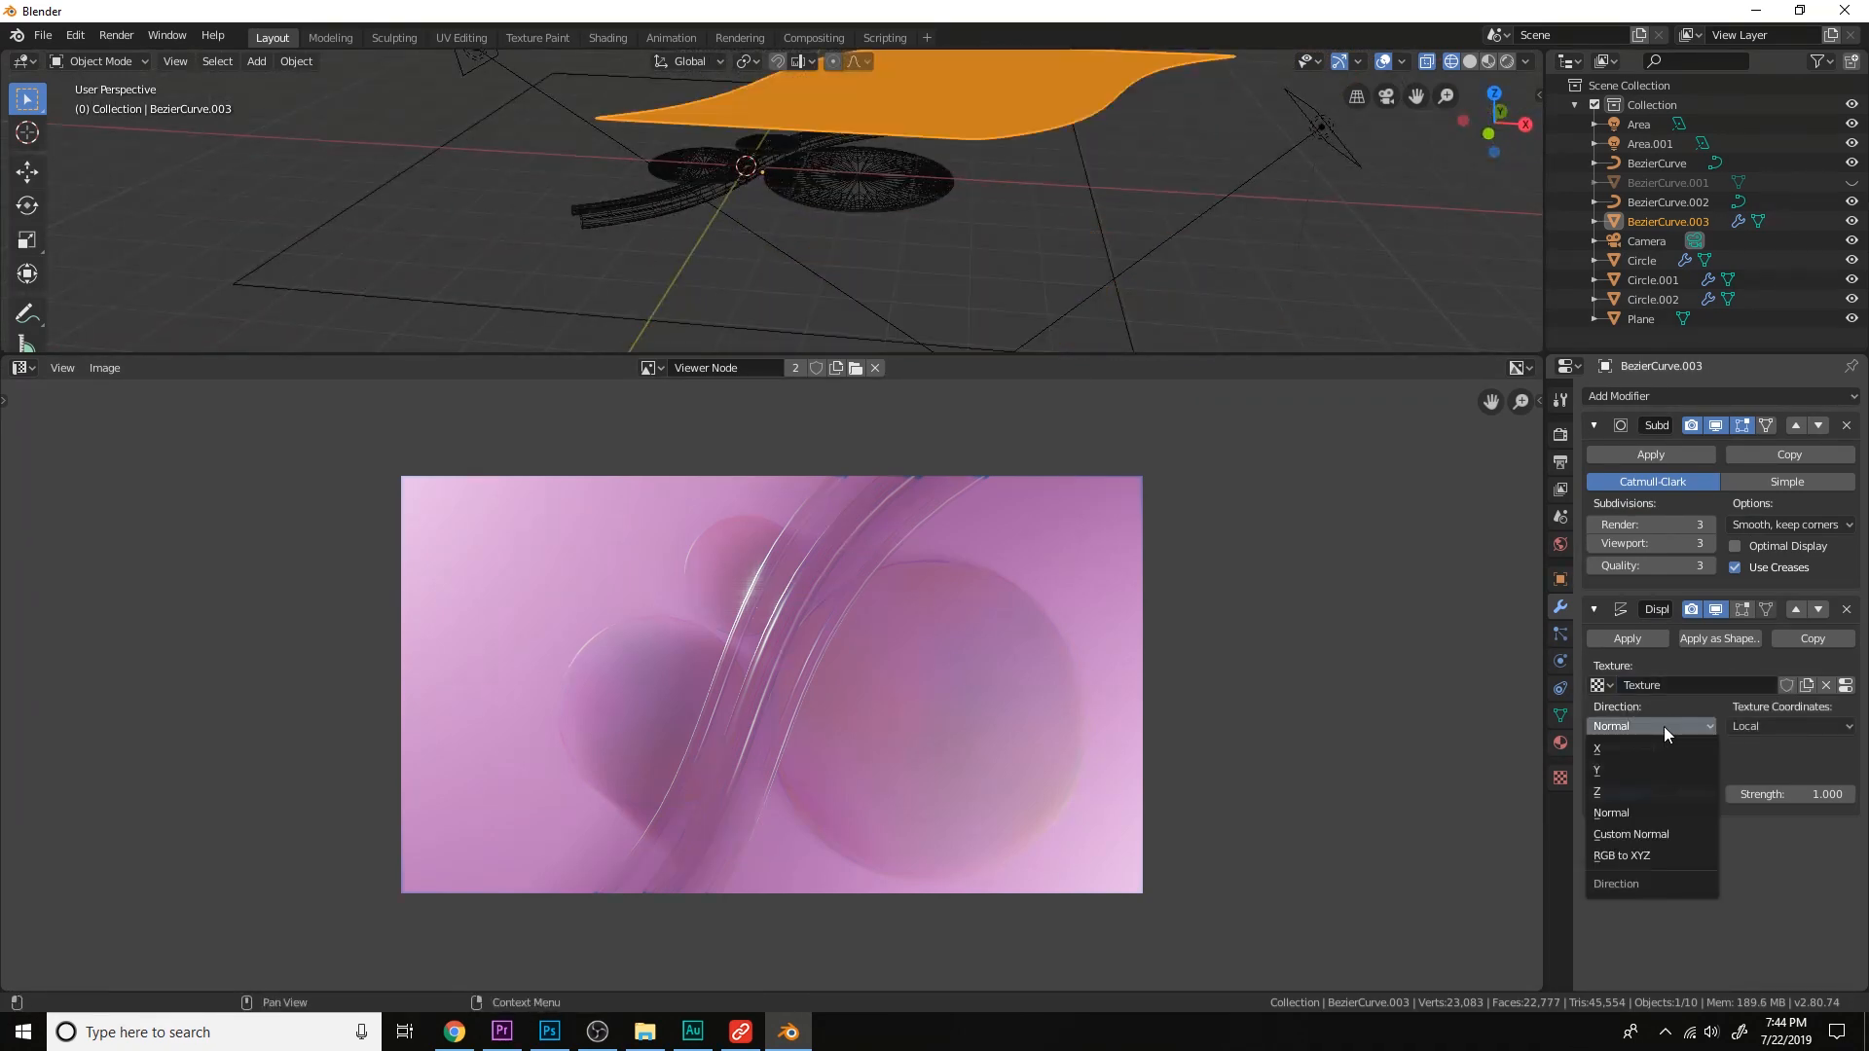
left_click(1647, 791)
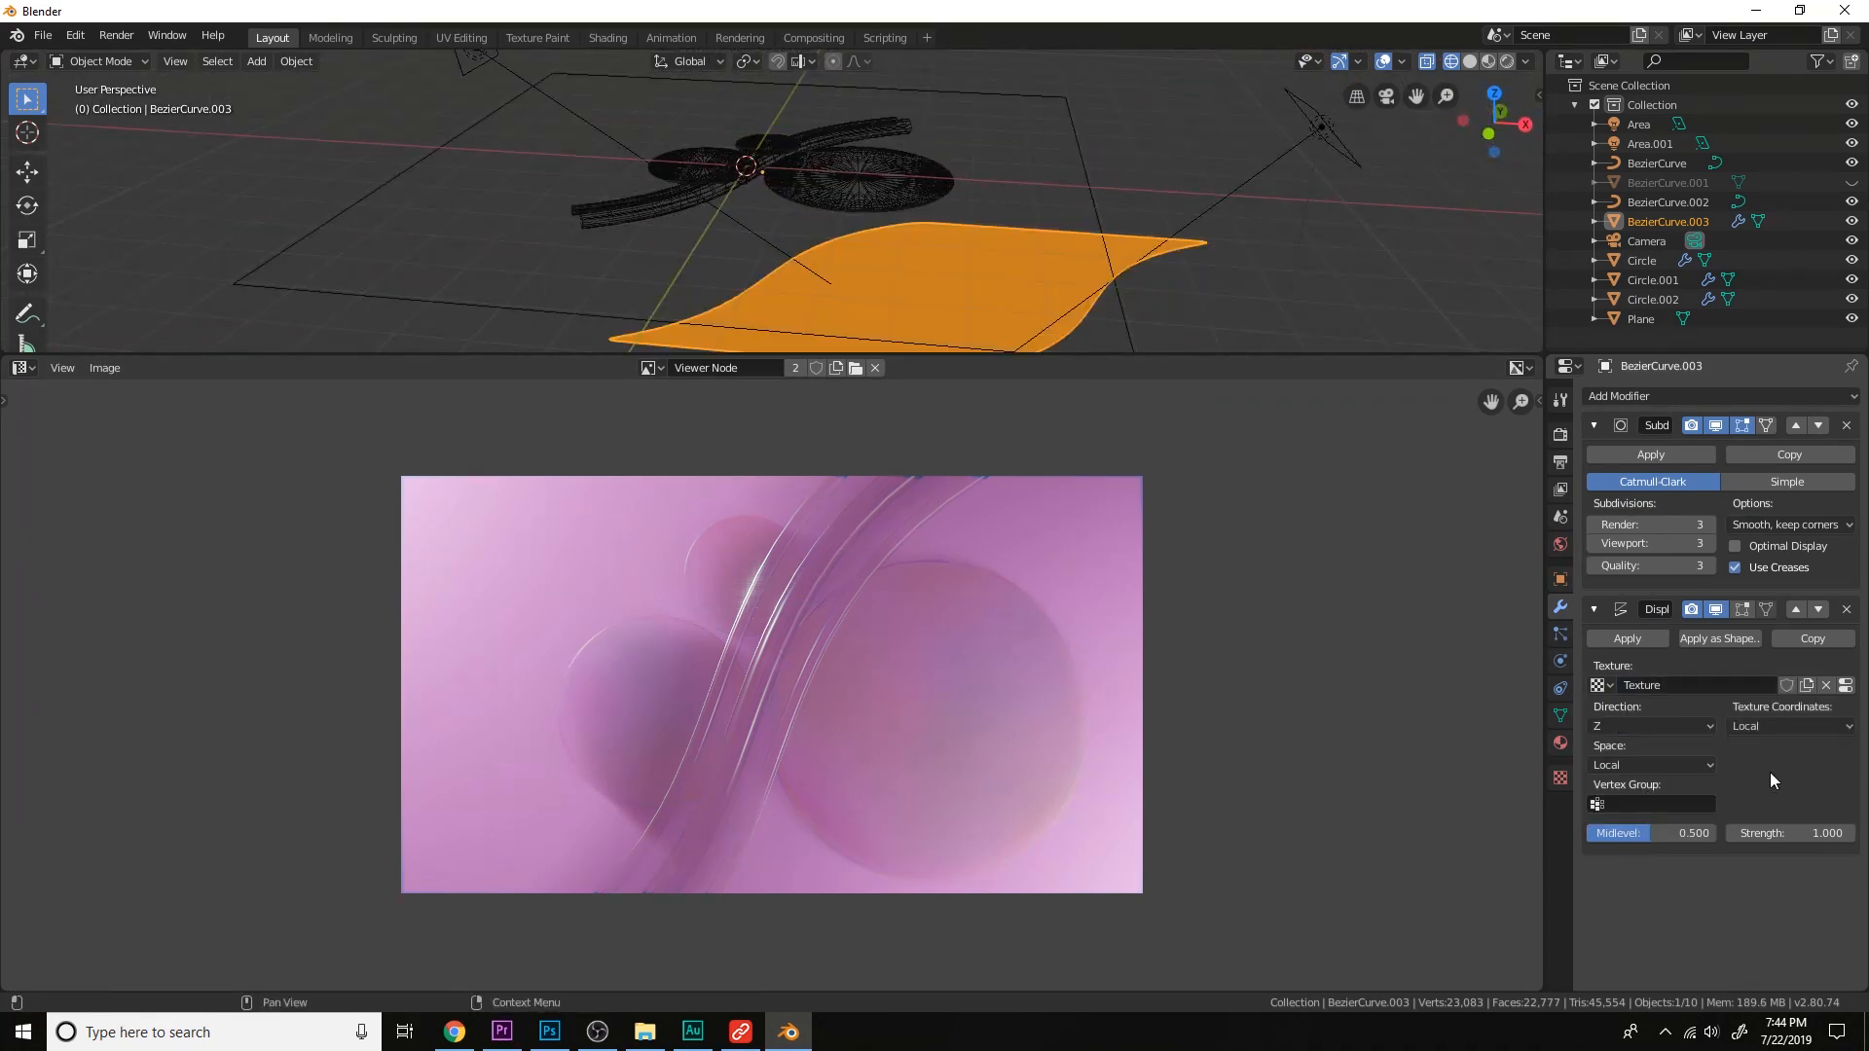
Change the displacement texture's type to Clouds and set its size to 0.
left_click(1846, 686)
left_click(1752, 455)
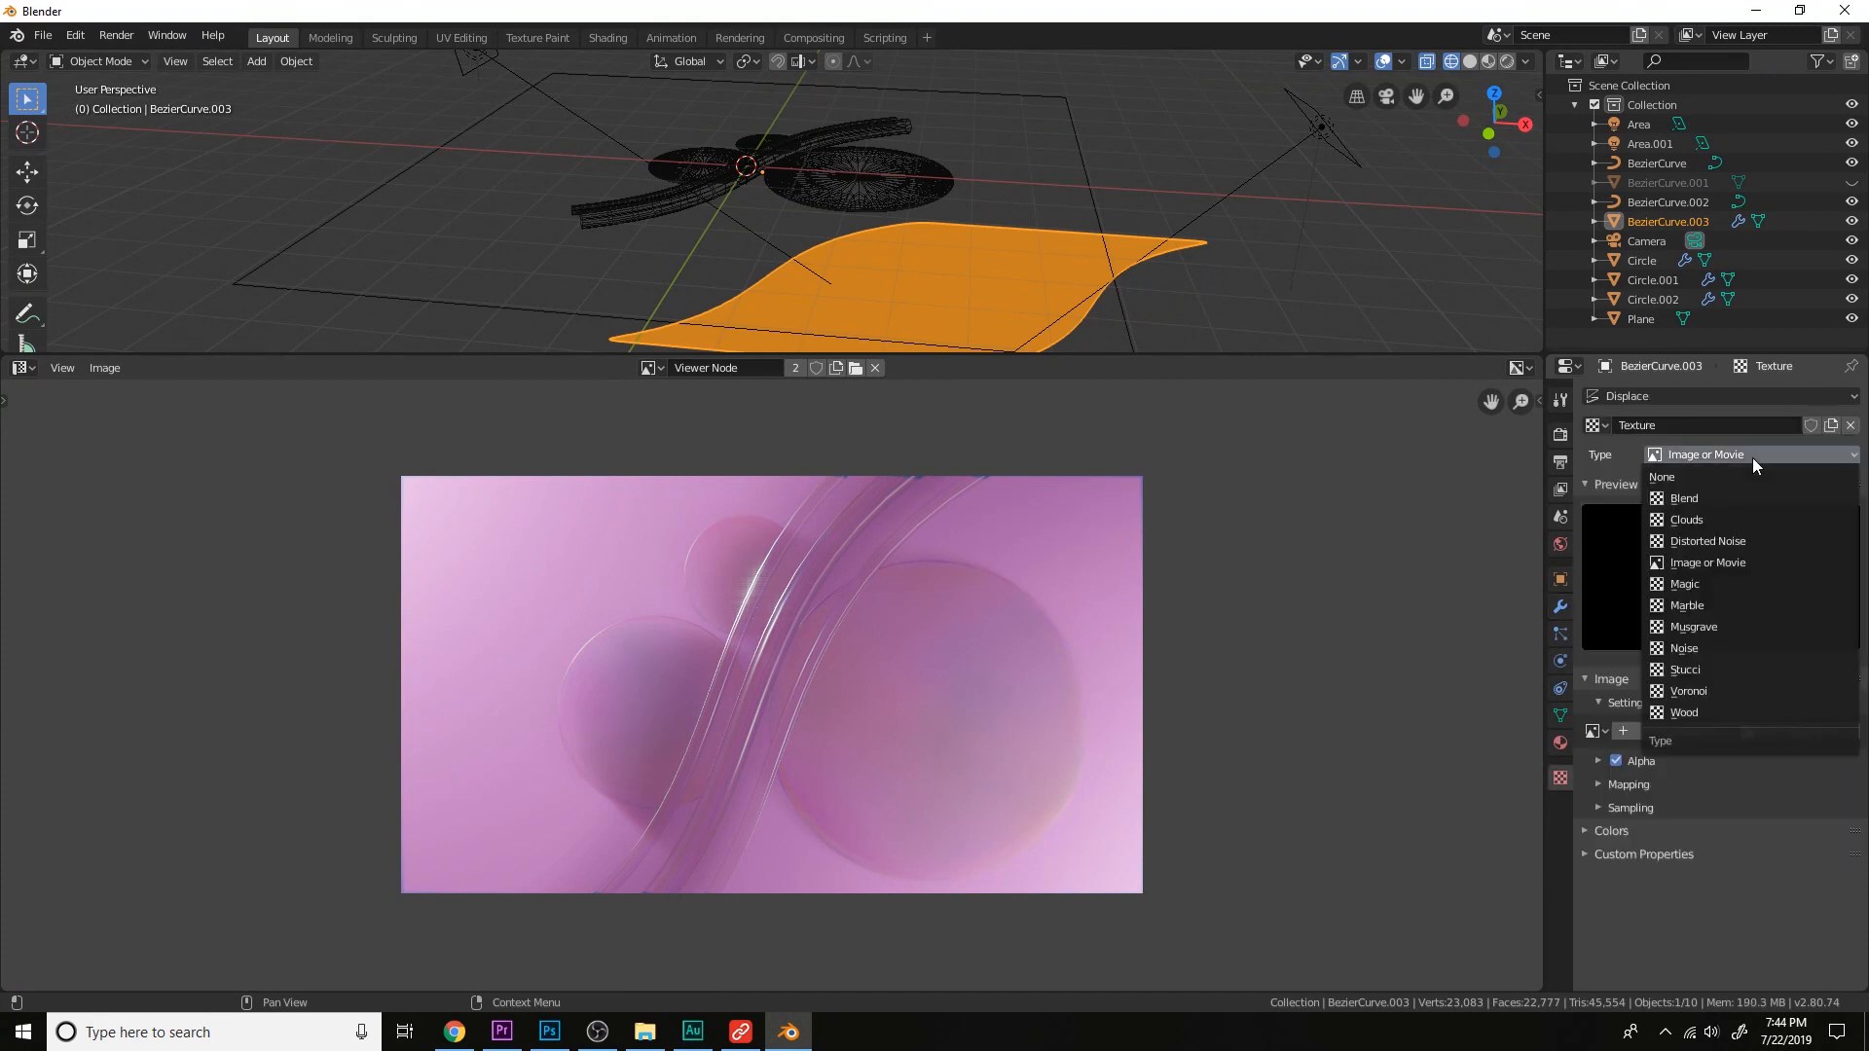
left_click(1725, 519)
middle_click_drag(1158, 322, 1143, 263)
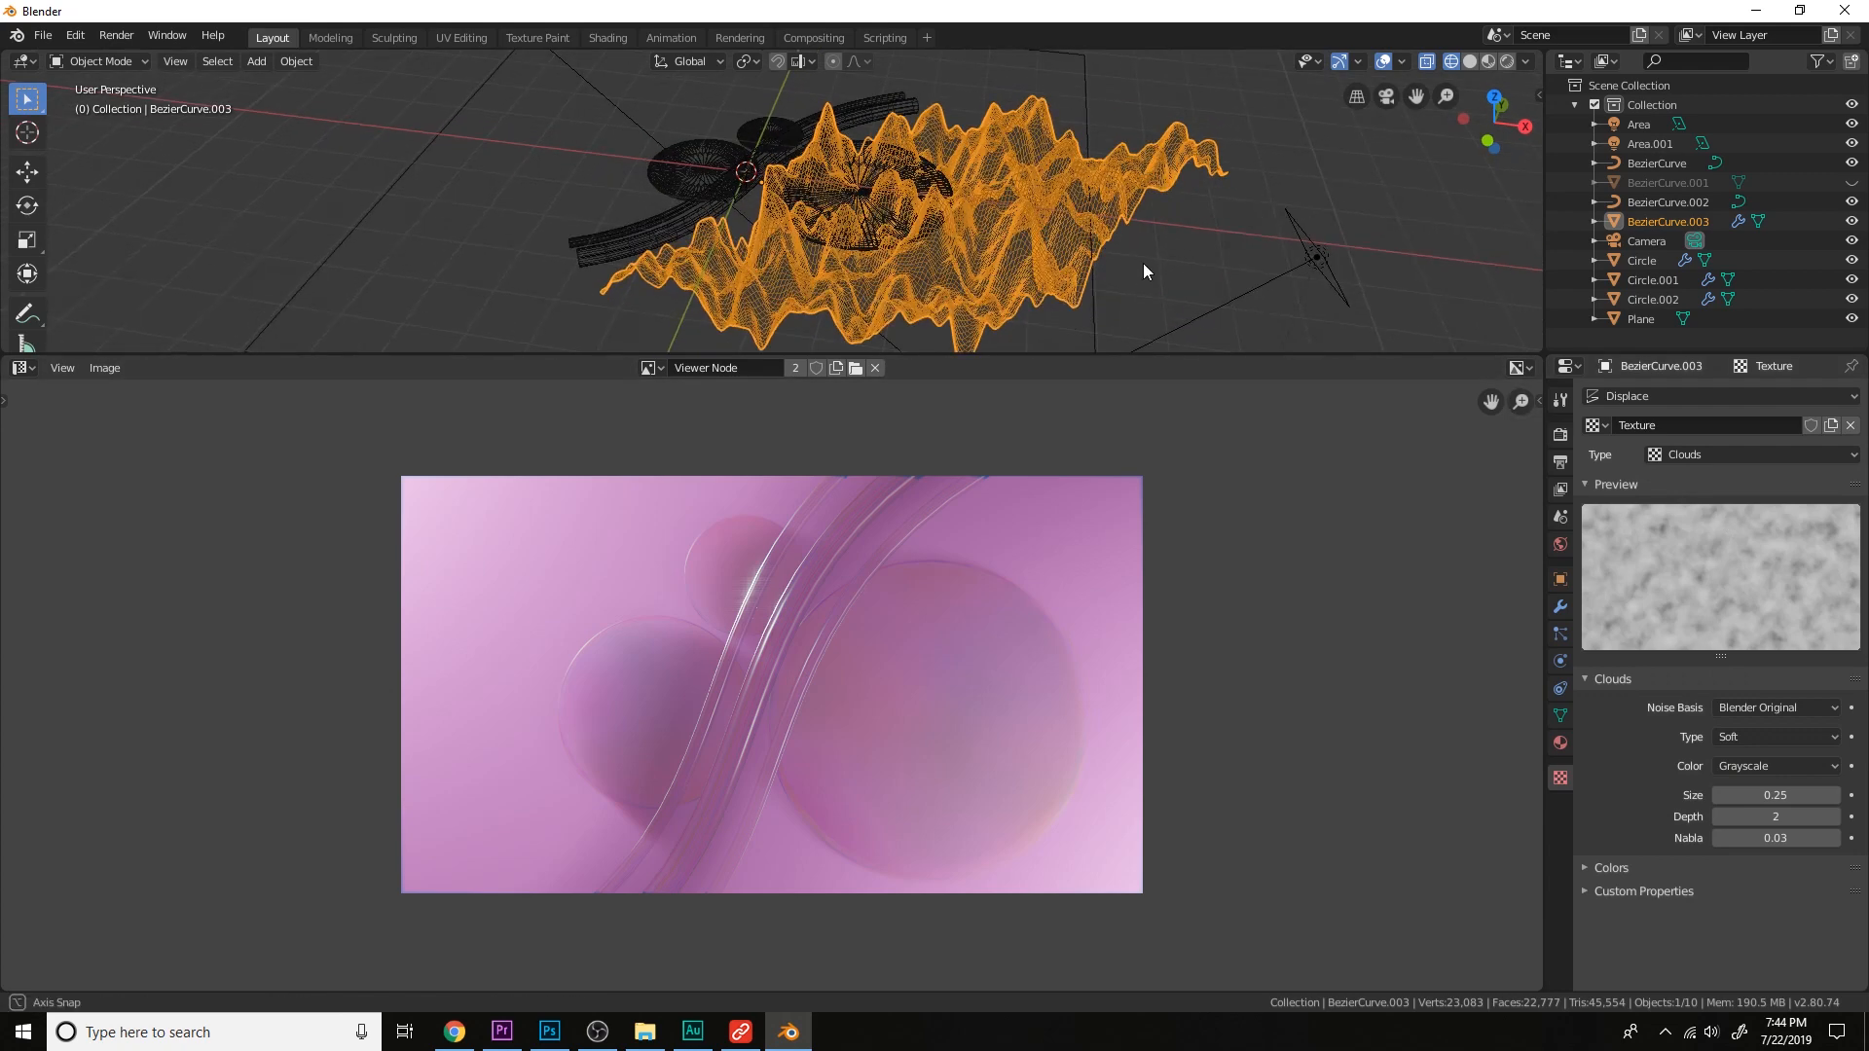
mouse_move(1774, 795)
left_mouse_down()
mouse_move(1820, 795)
mouse_move(1713, 795)
mouse_move(1769, 796)
left_mouse_up()
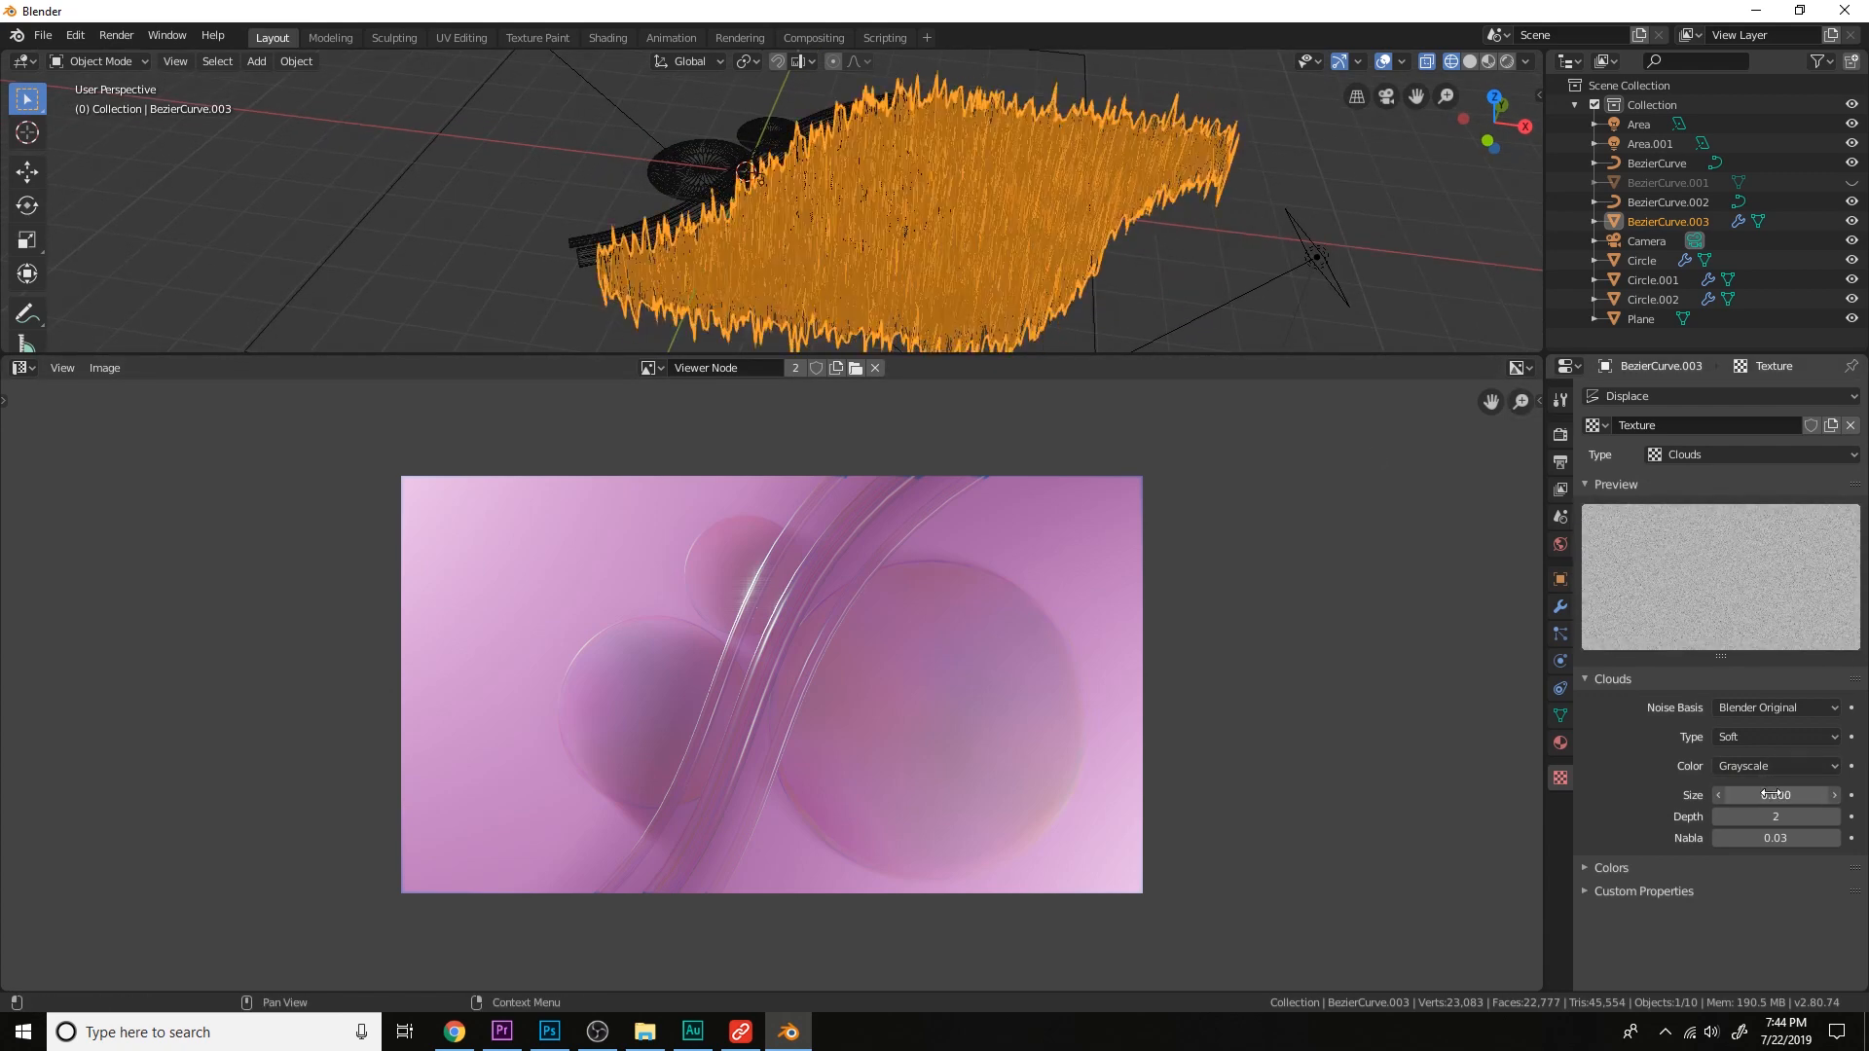
Set the Displace modifier's strength to 0.1.
left_click(1560, 606)
double_click(1776, 829)
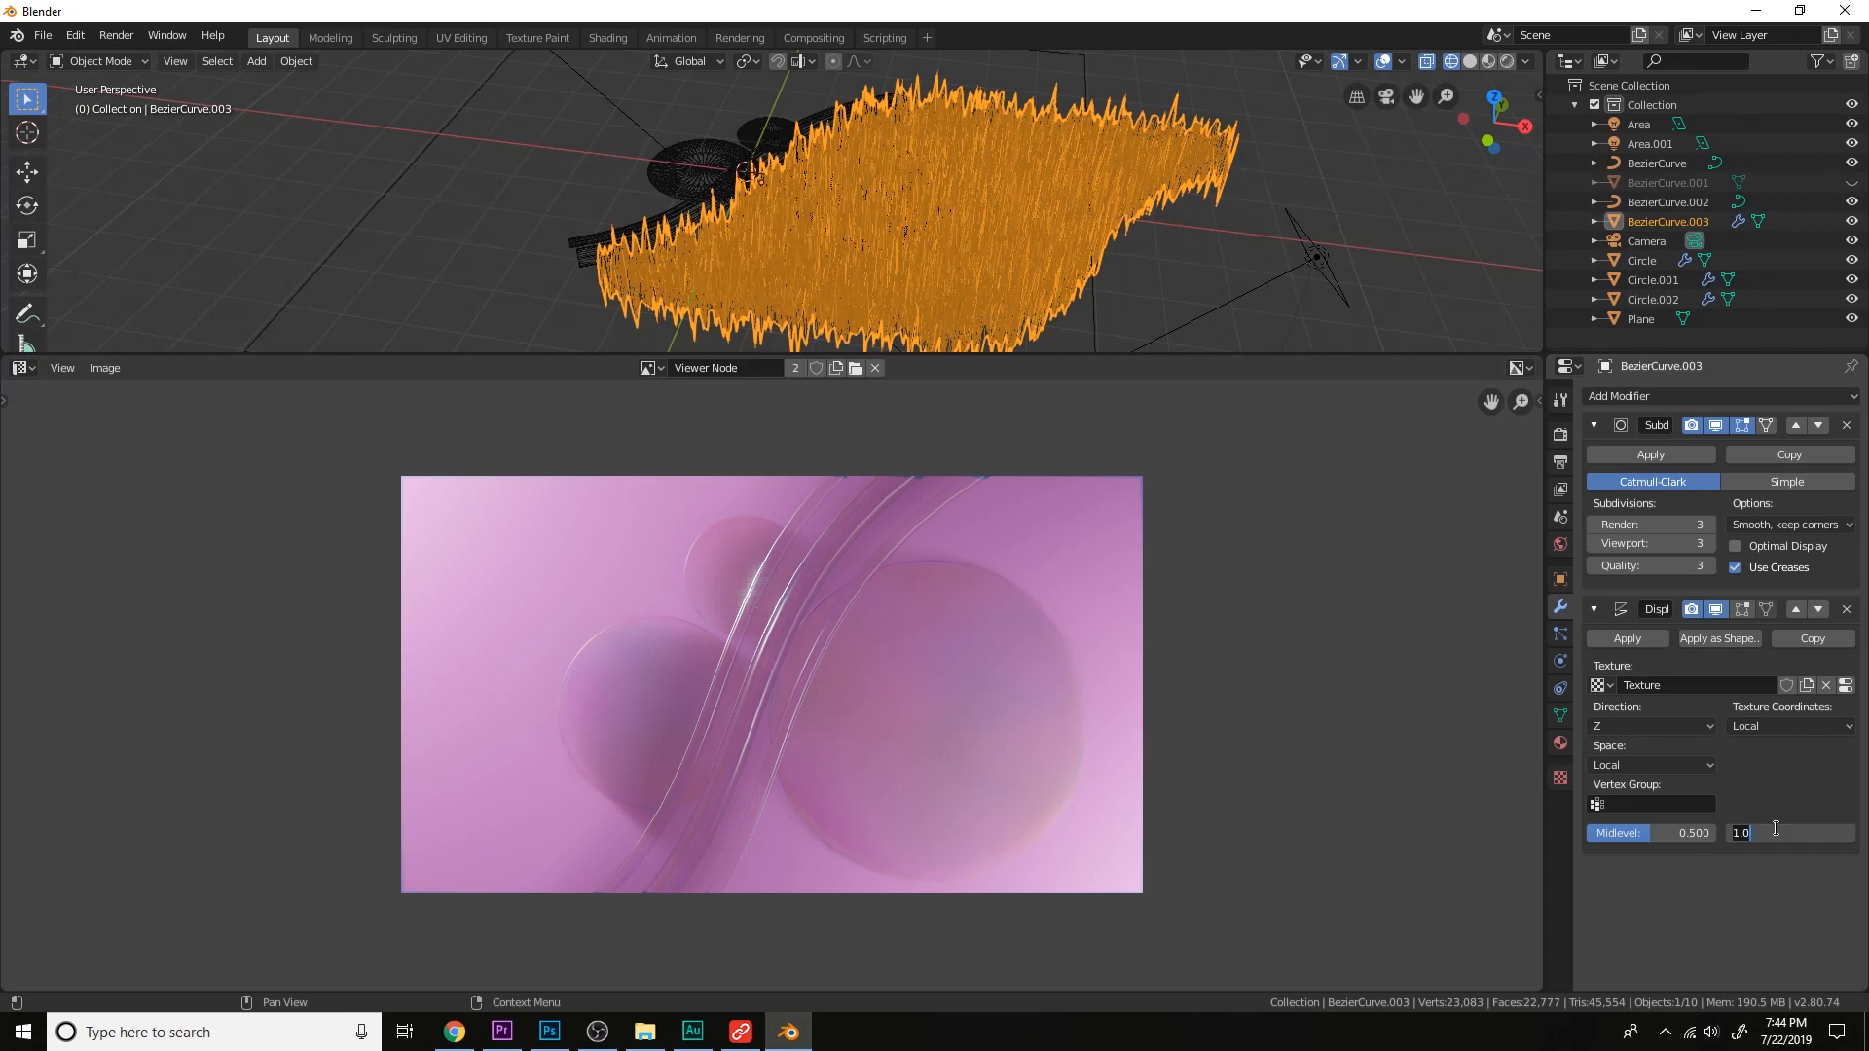
type(".1")
key("Return")
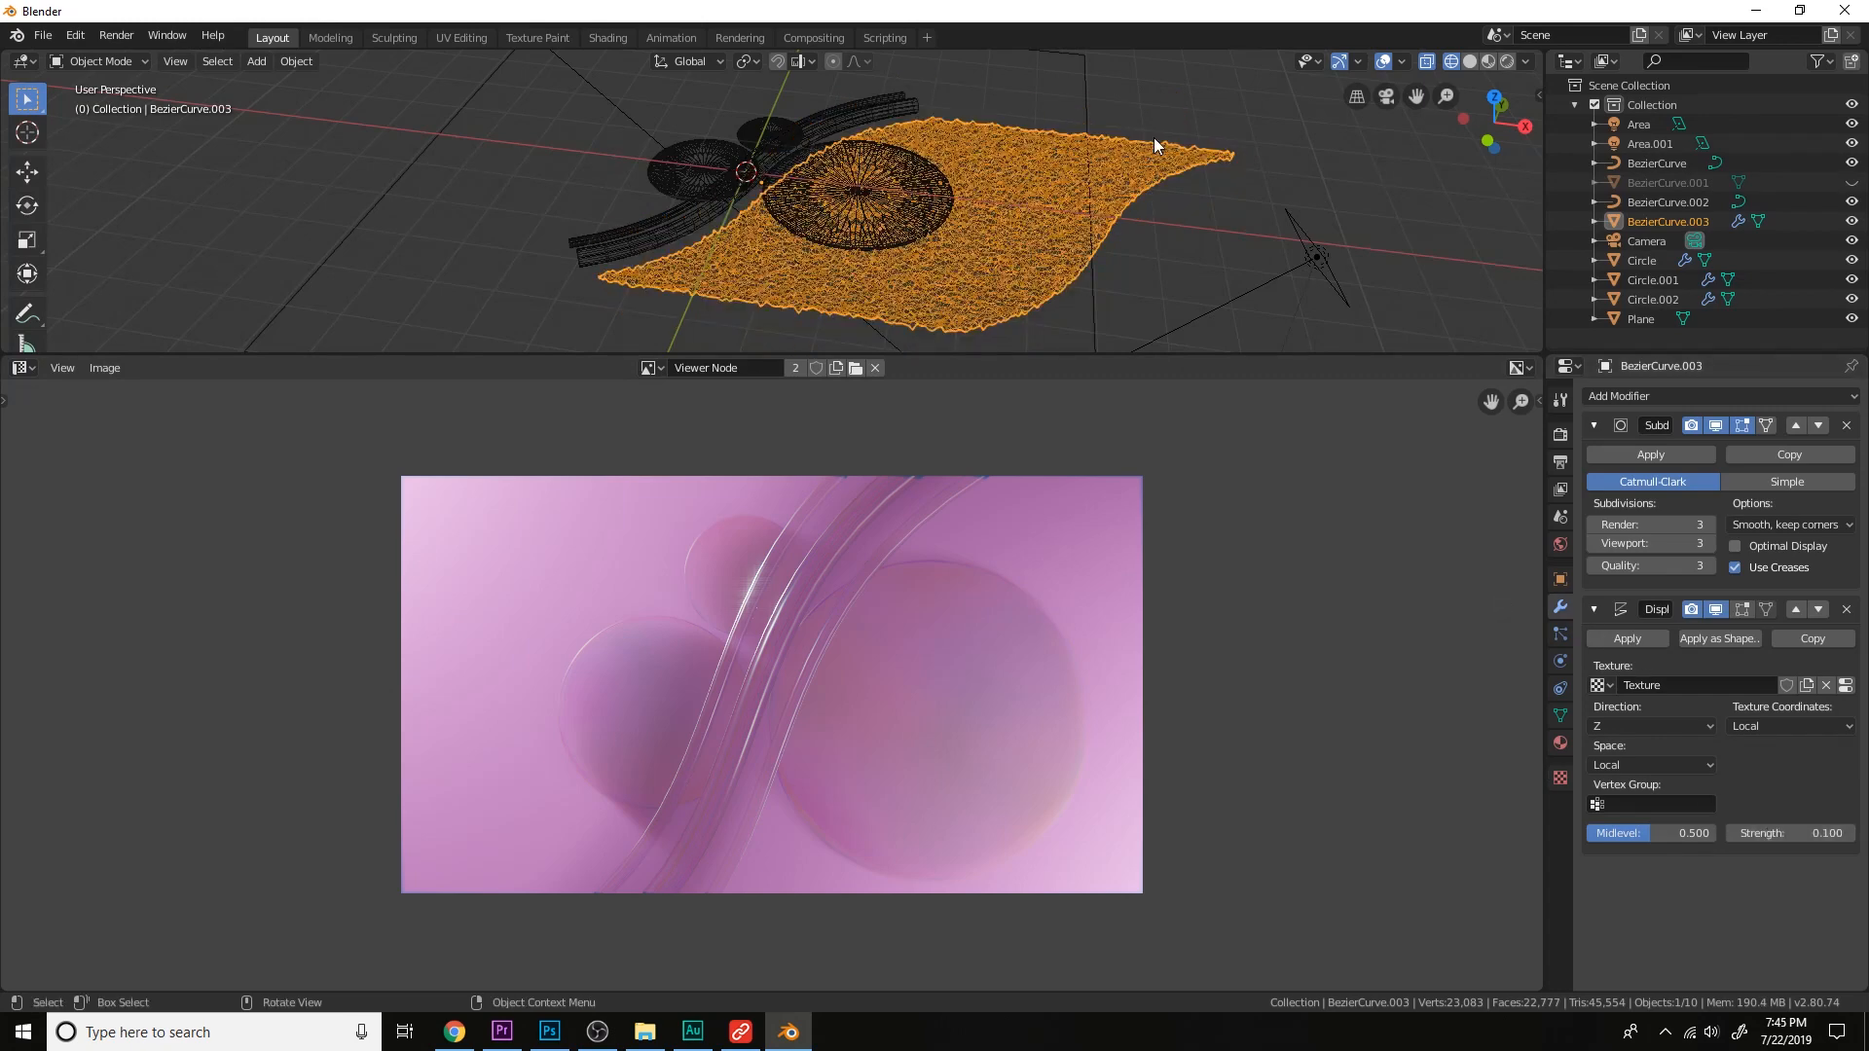
Show the 3D view in rendered shading and look through the camera.
middle_click_drag(1159, 142, 1176, 215)
left_click(1507, 61)
mouse_move(1129, 156)
middle_mouse_down()
mouse_move(1147, 224)
mouse_move(1120, 129)
middle_mouse_up()
key("KP_0")
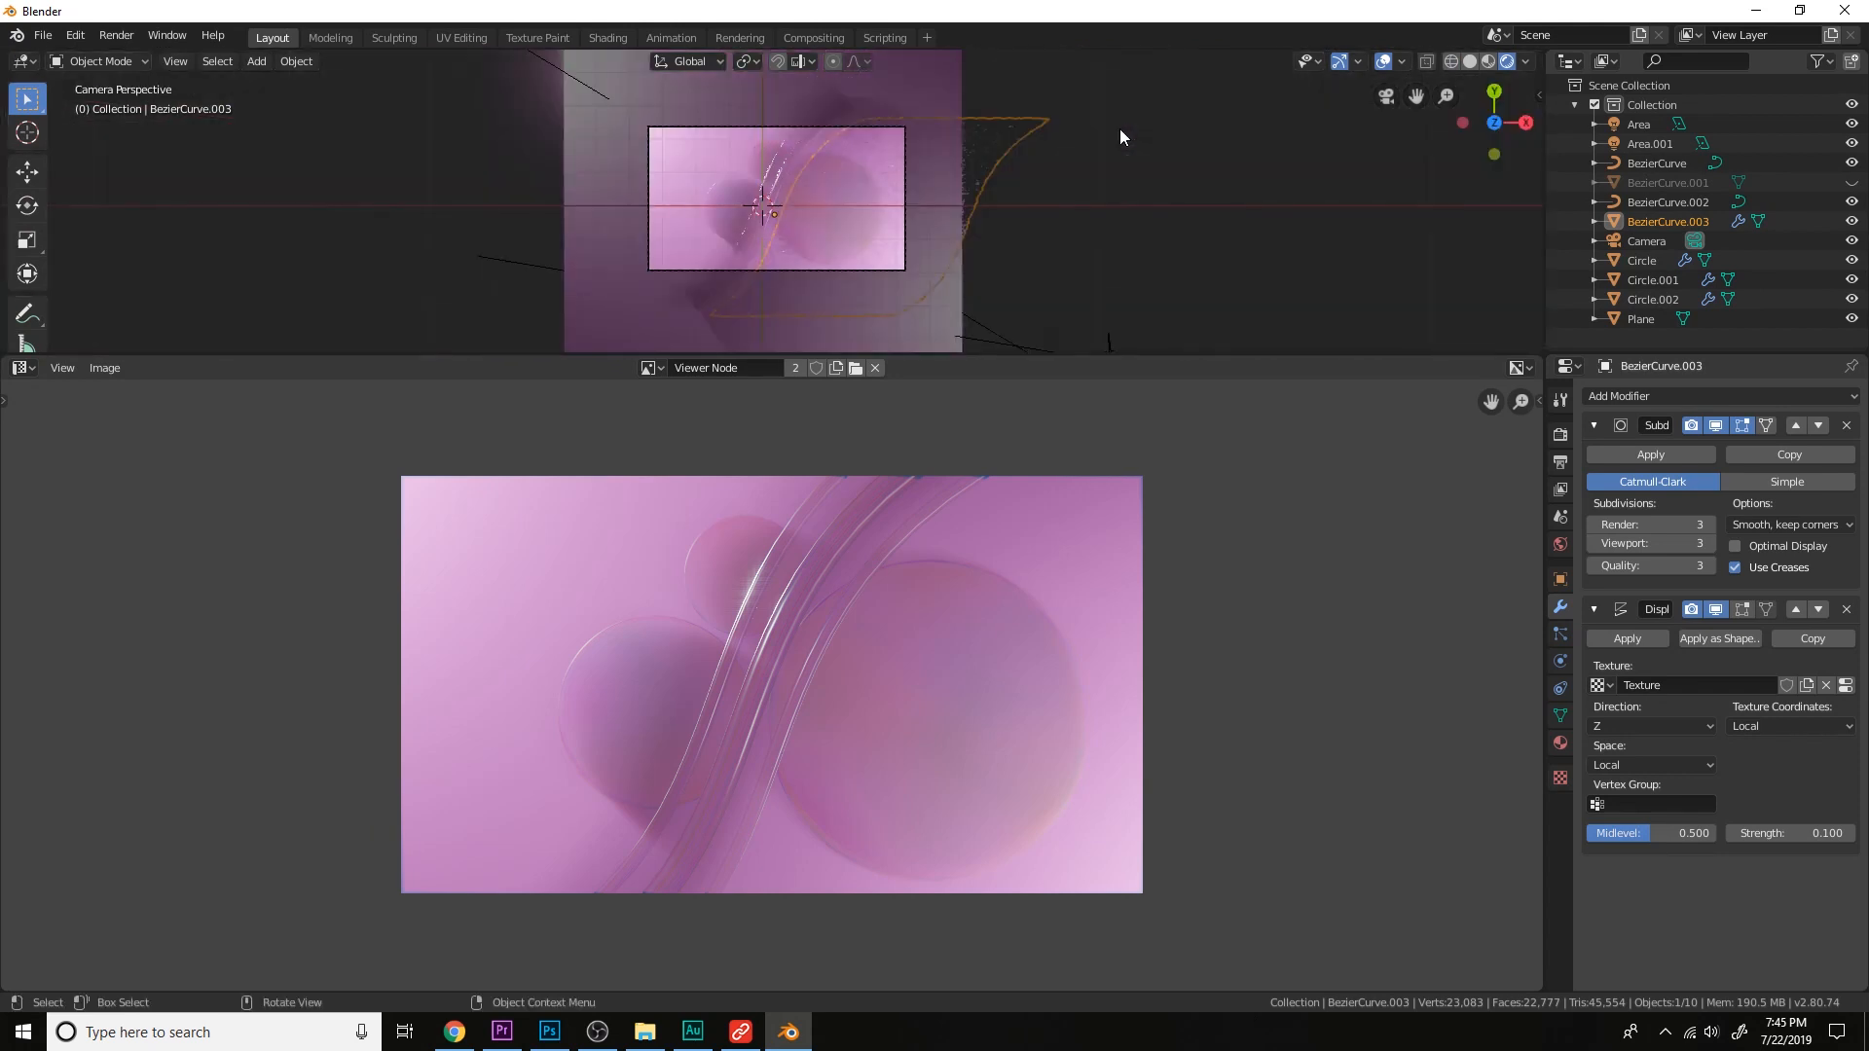
Replace the Image Editor below the 3D view with the Shader Editor showing the sheet's material nodes.
left_click(26, 369)
left_click(89, 523)
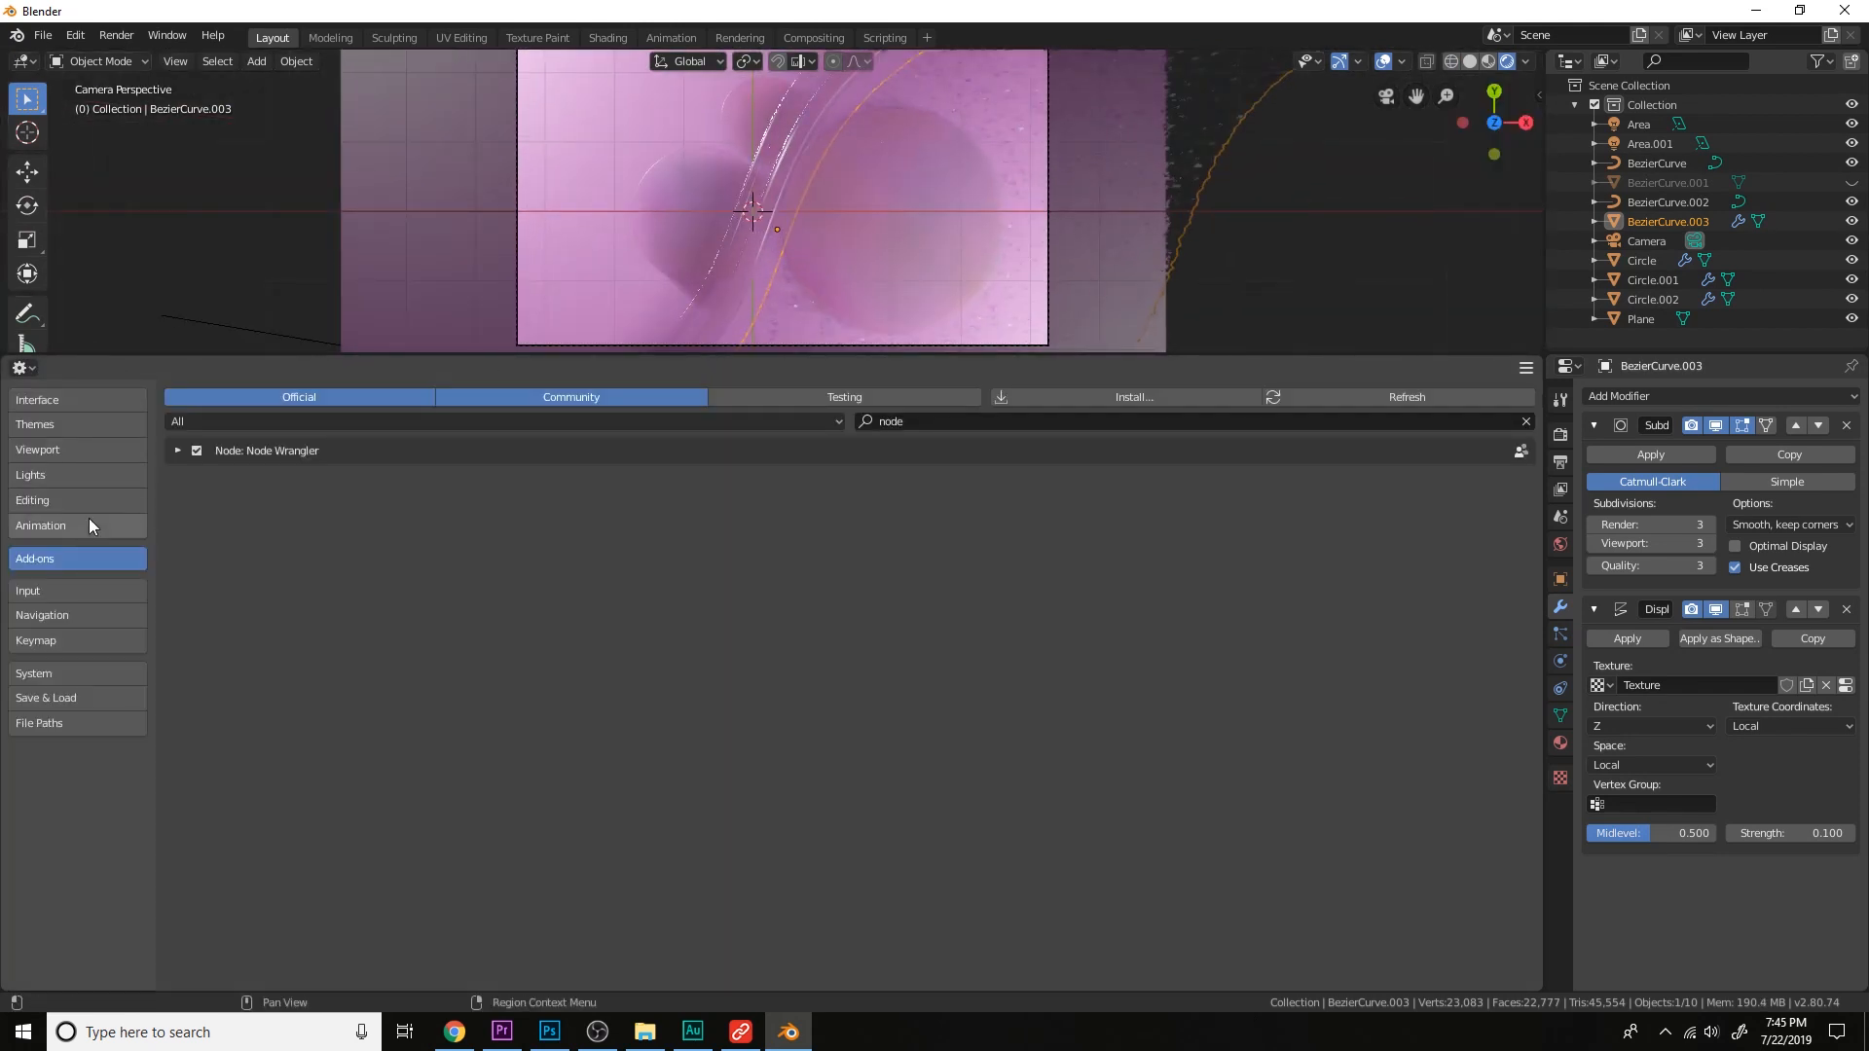
left_click(19, 366)
left_click(69, 506)
scroll(750, 423, "down", 2)
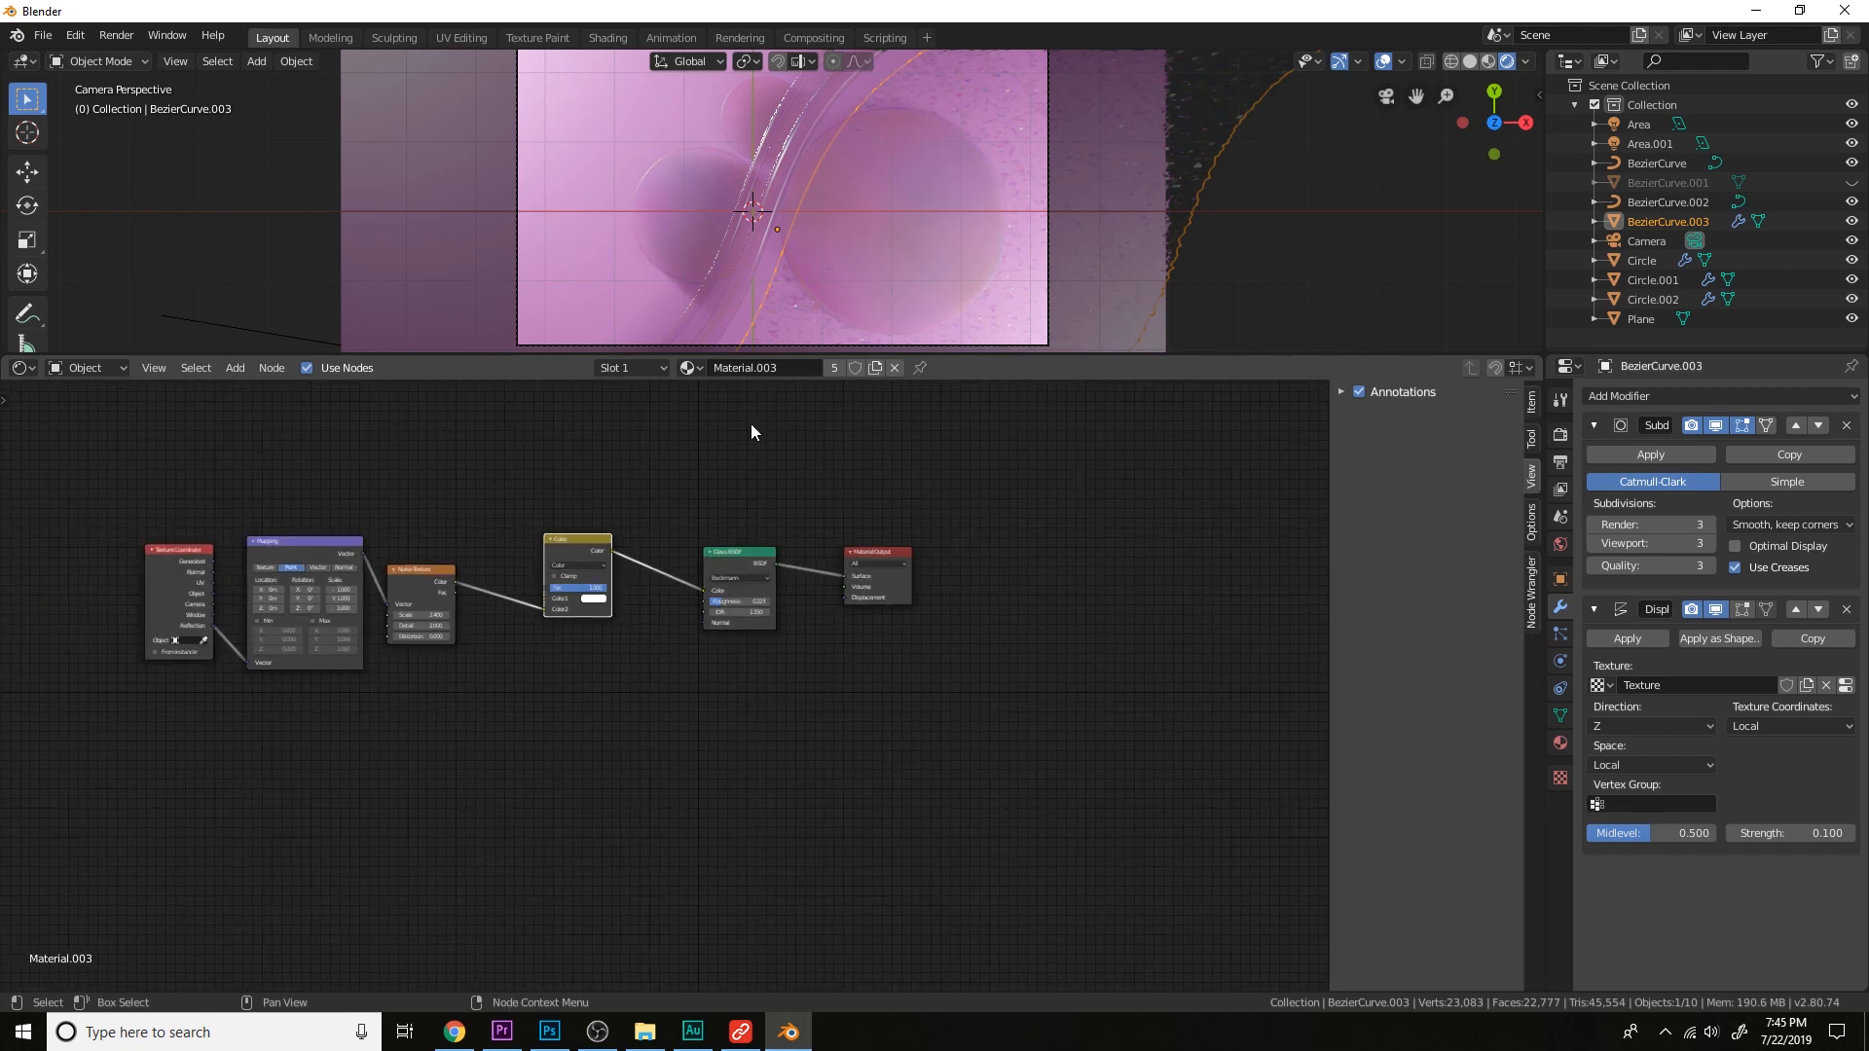
Make the sheet's material a single-user copy and feed its Material Output from a new Principled BSDF node.
left_click(838, 368)
middle_click_drag(1030, 502, 859, 553)
key("shift+a")
left_click(859, 553)
type("pri")
key("Return")
left_click(858, 553)
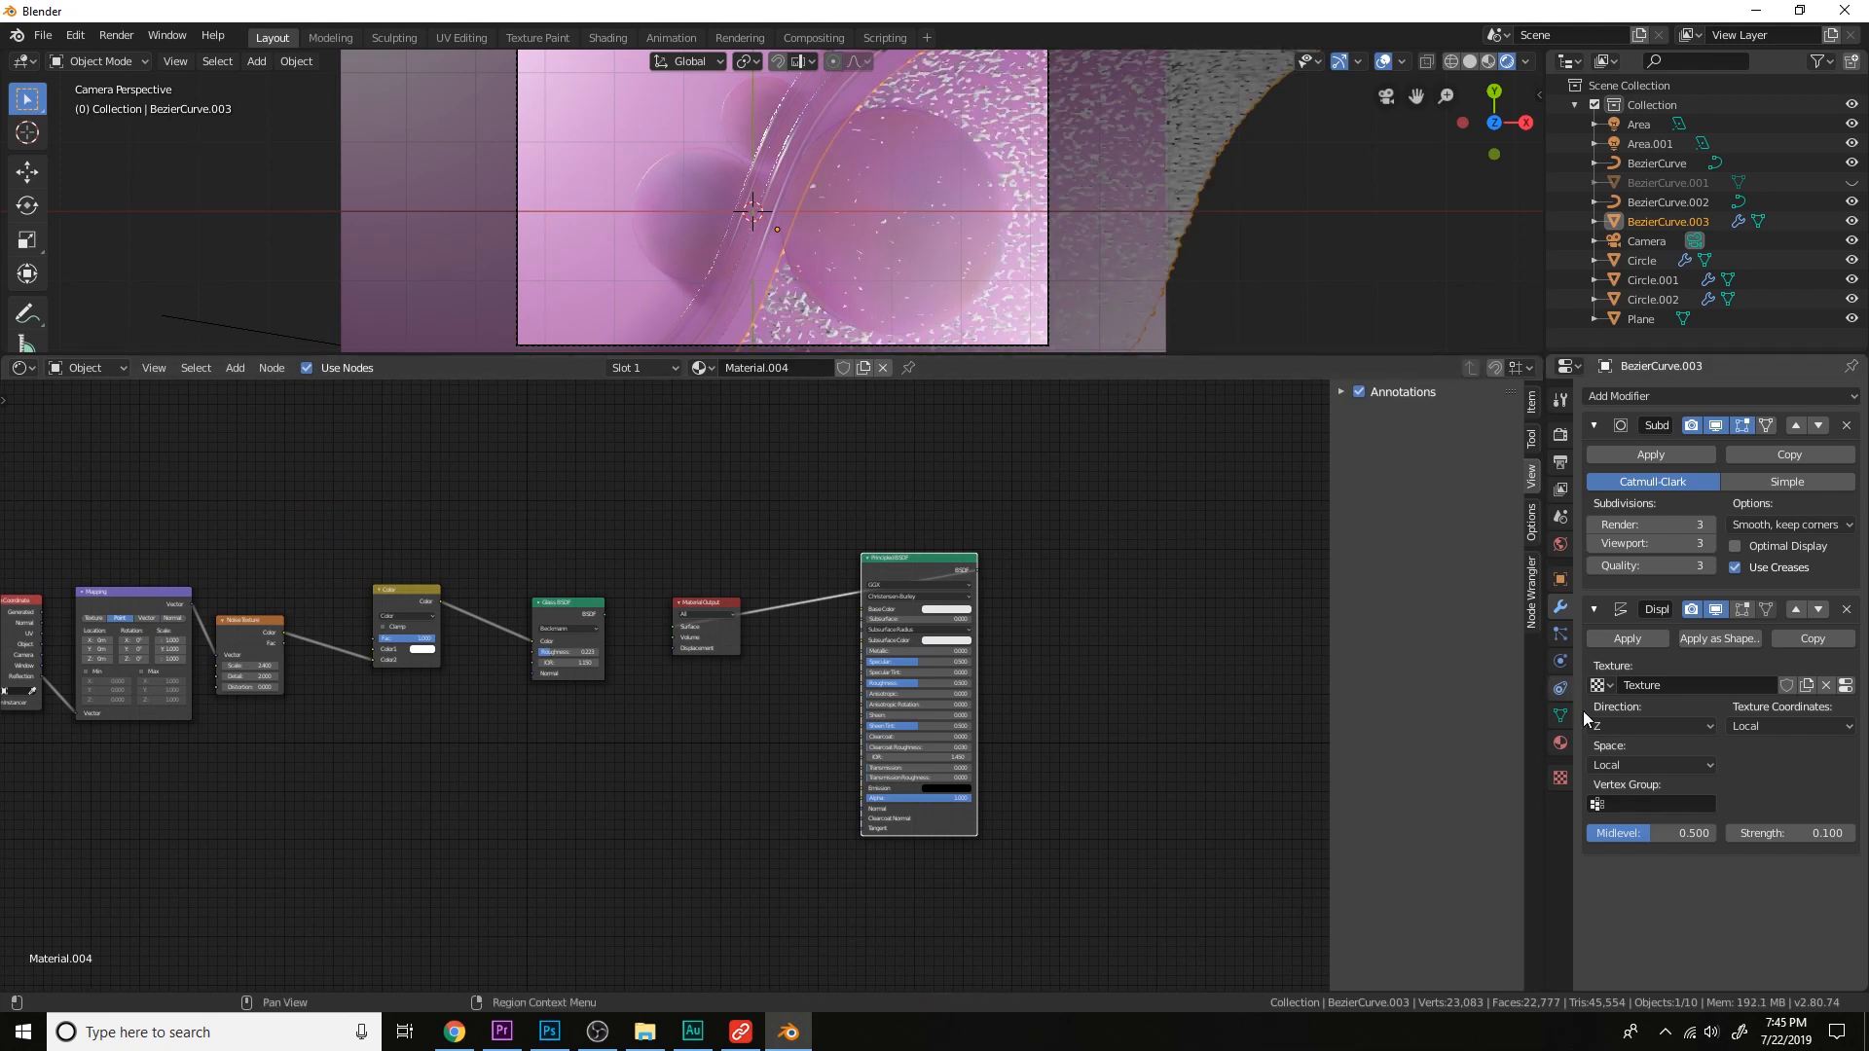
Raise the sheet along Z so it sits above the background plane.
middle_click_drag(1223, 298, 1183, 200)
key("g")
key("z")
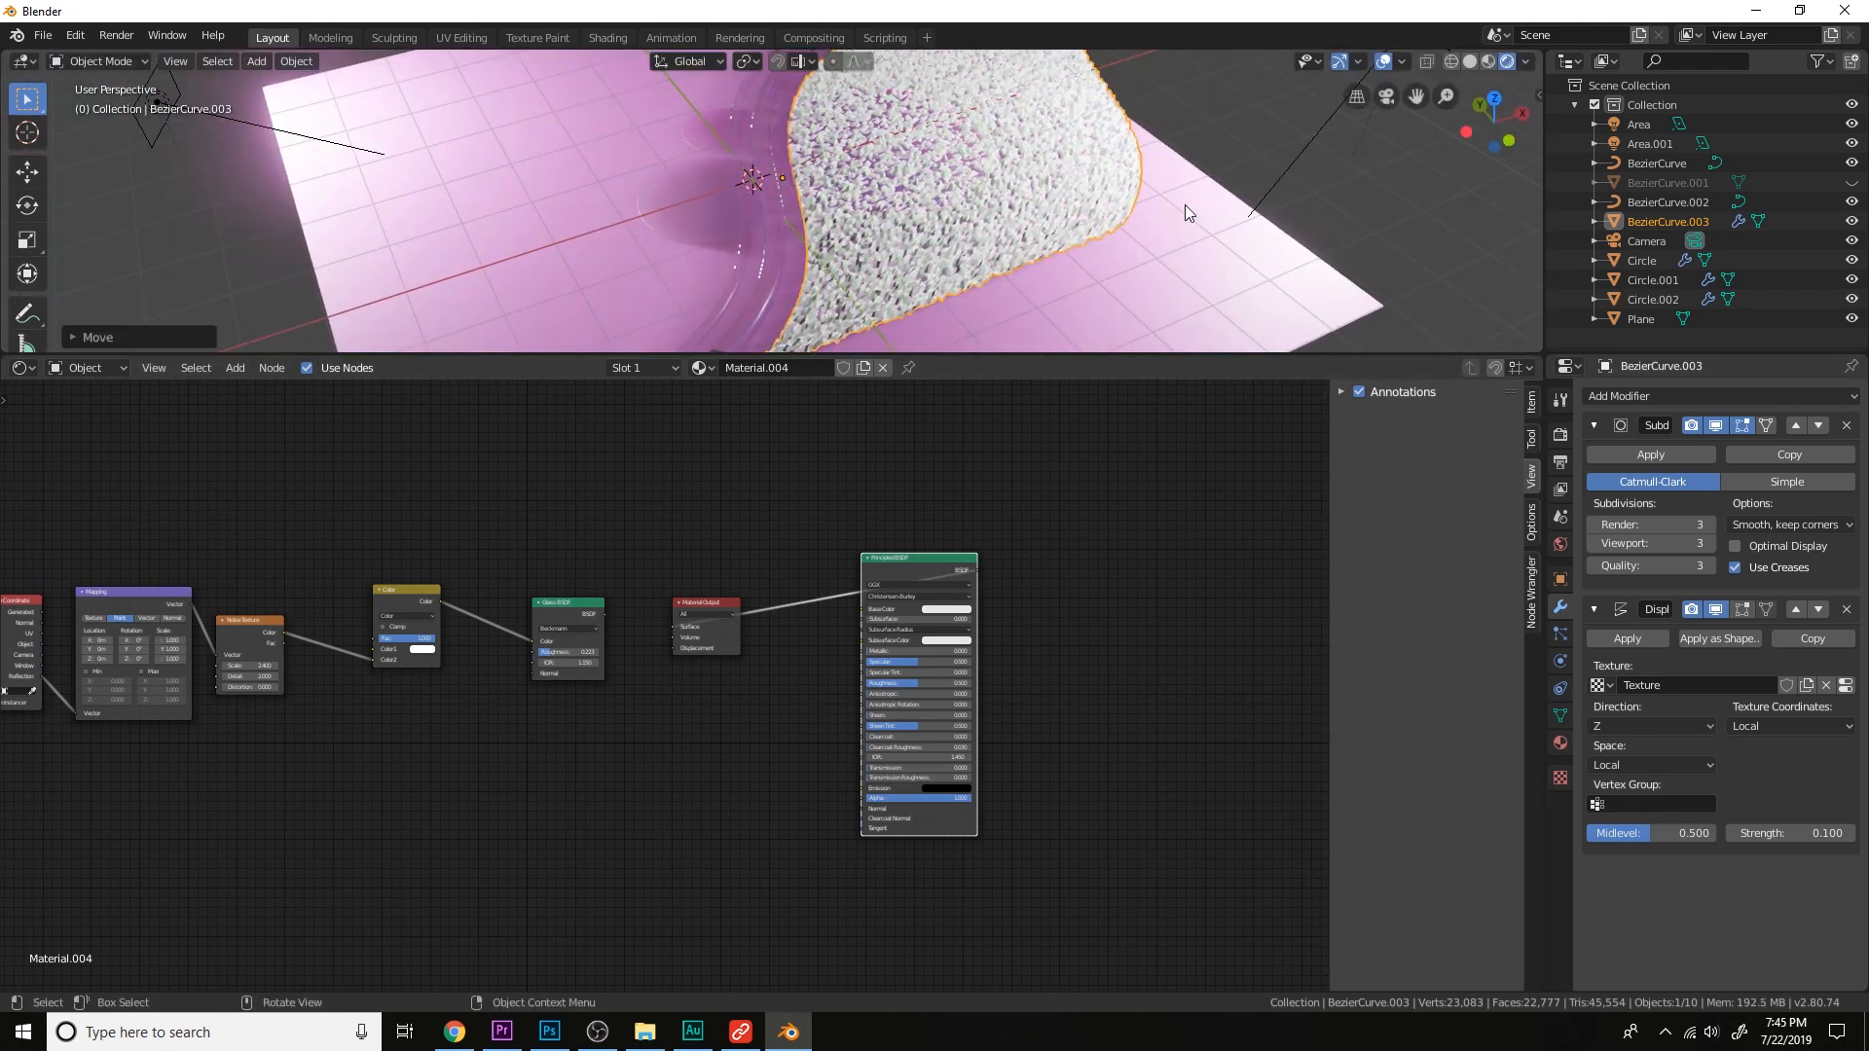
left_click(1184, 207)
Add the background plane to the selection and lower it together with the sheet along Z, beneath the large disc.
middle_click_drag(1185, 220, 1142, 212)
left_click(1072, 265, "shift")
key("g")
key("z")
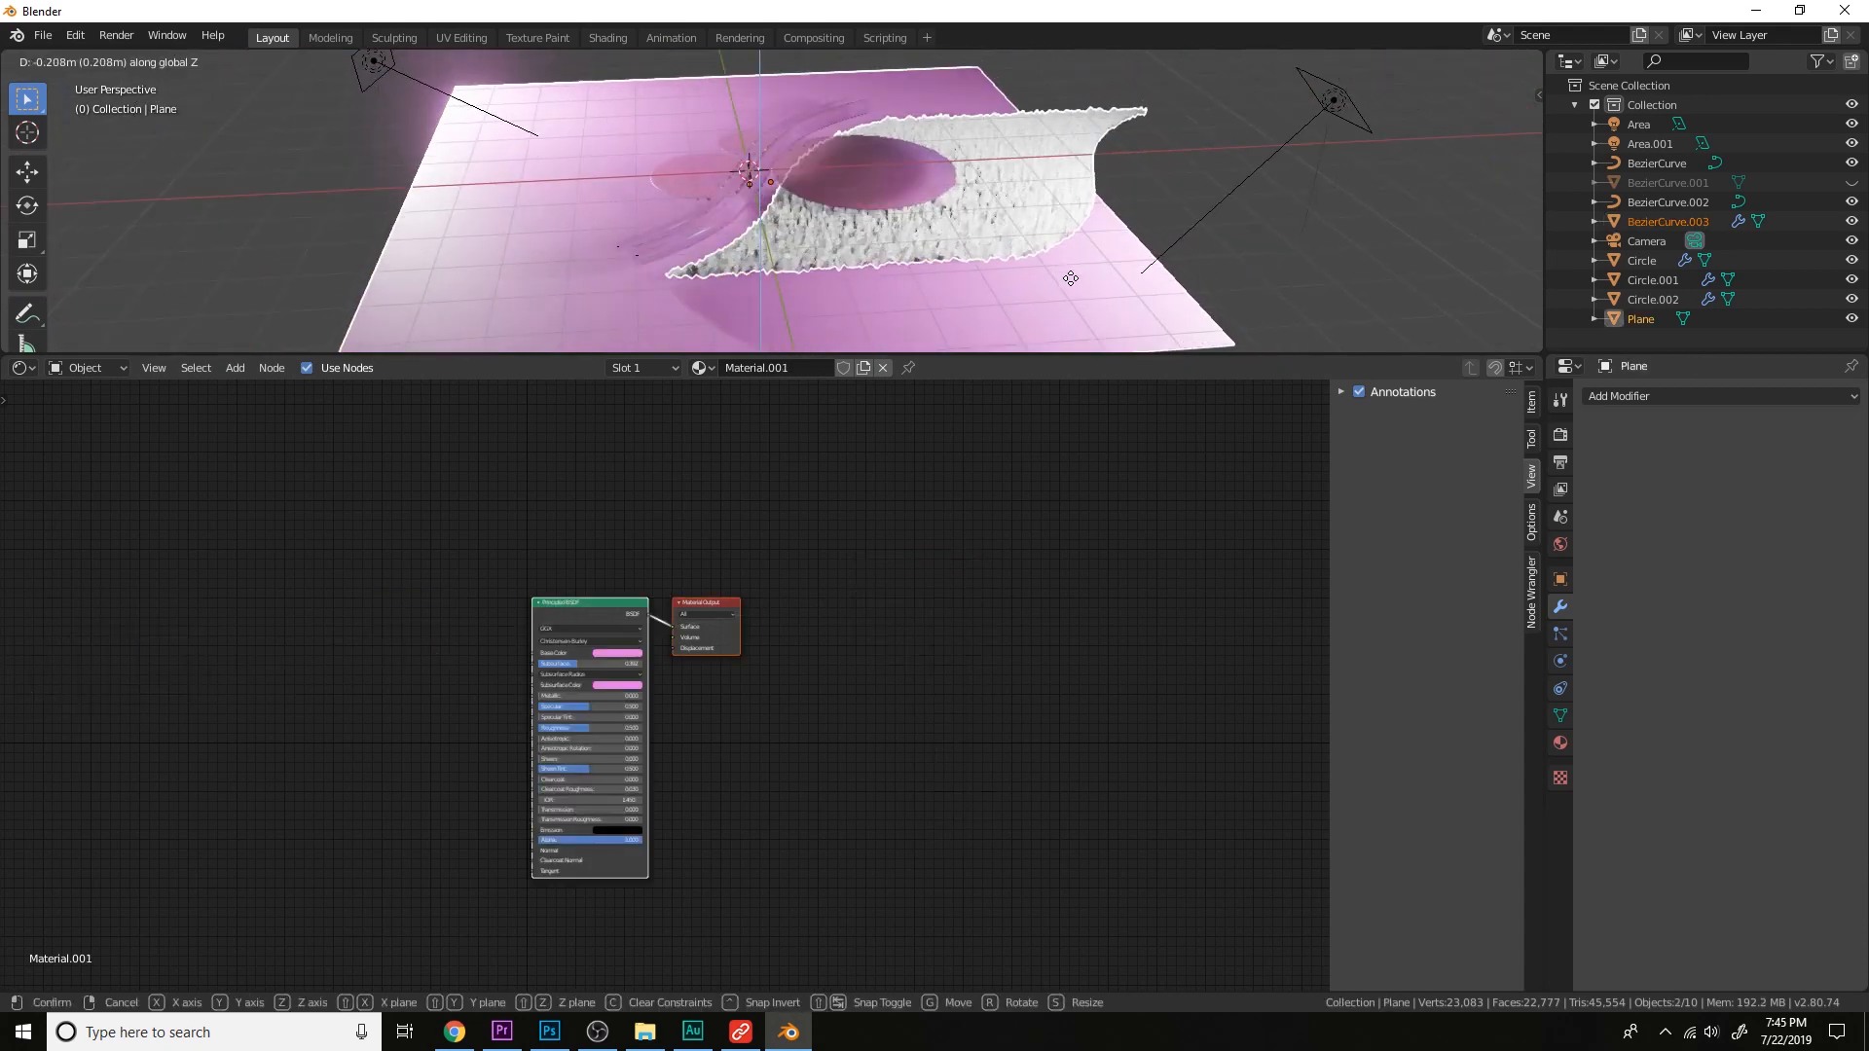
left_click(1073, 257)
scroll(1068, 248, "up", 3)
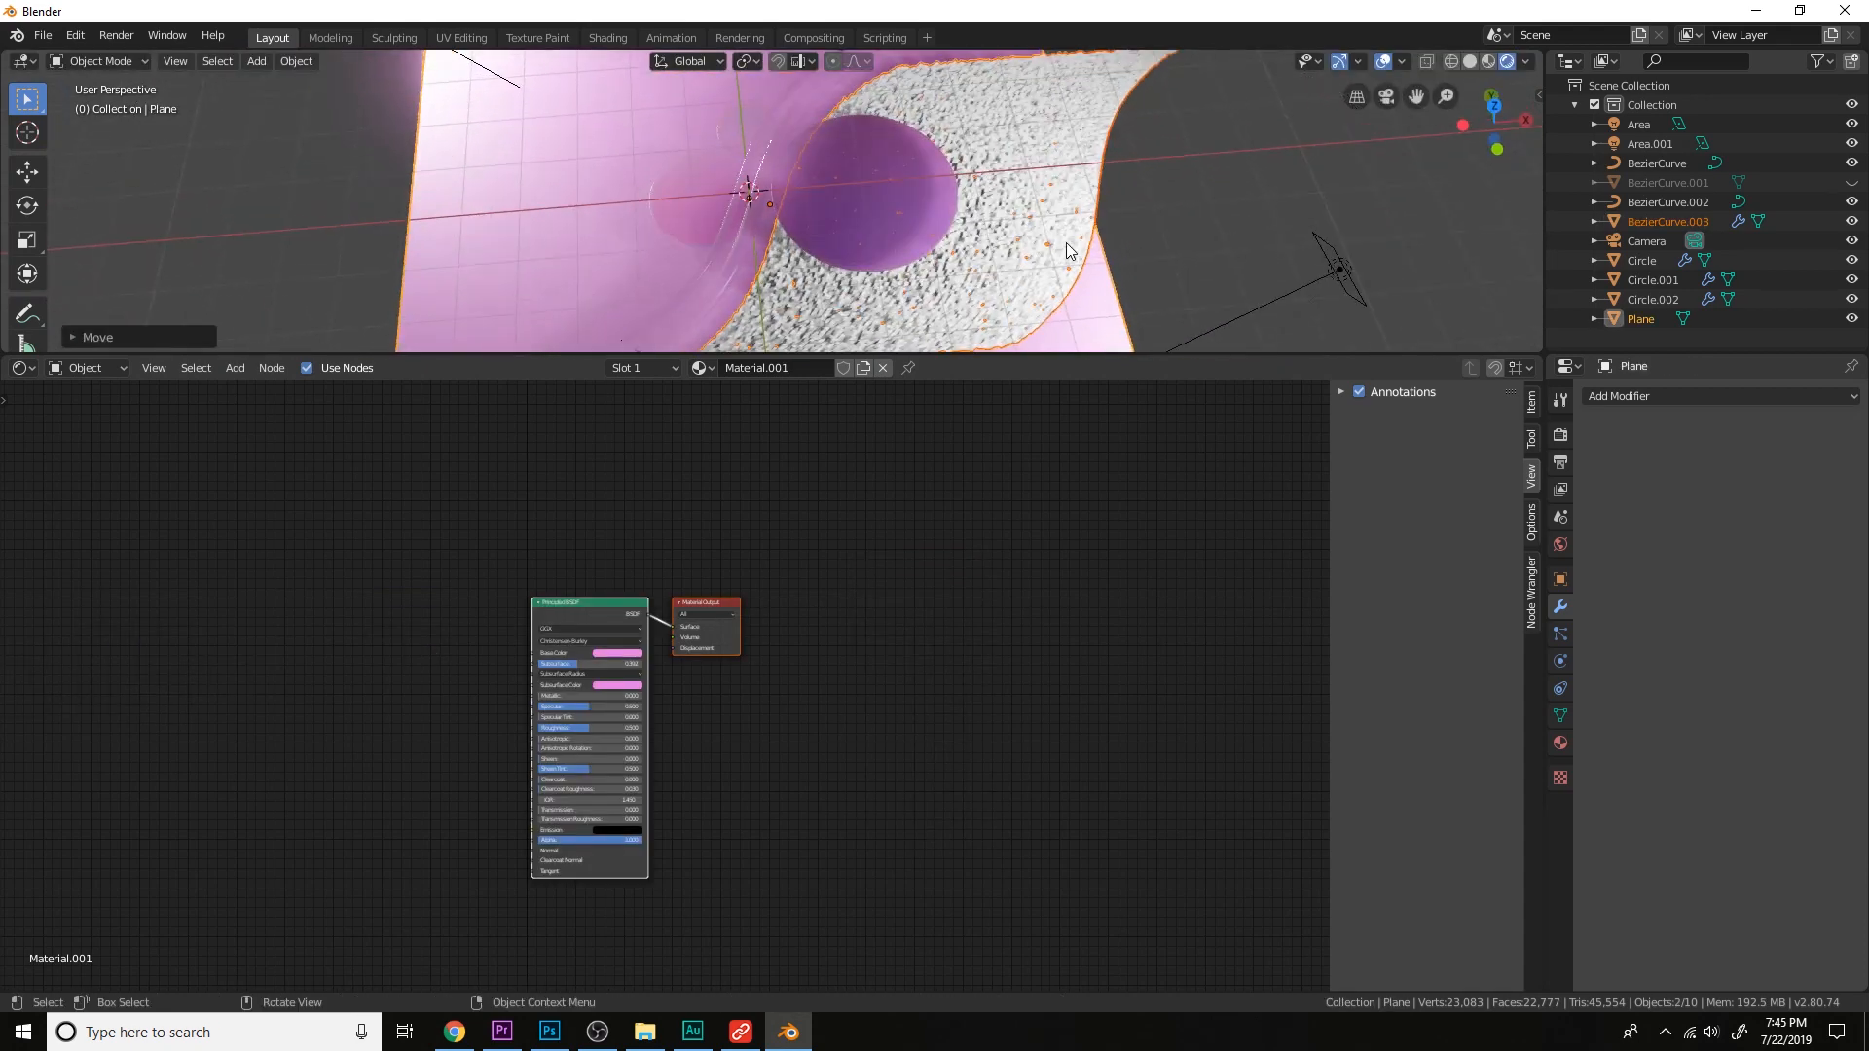
Add a second Subdivision Surface modifier to the sheet after the Displace modifier.
left_click(1066, 243)
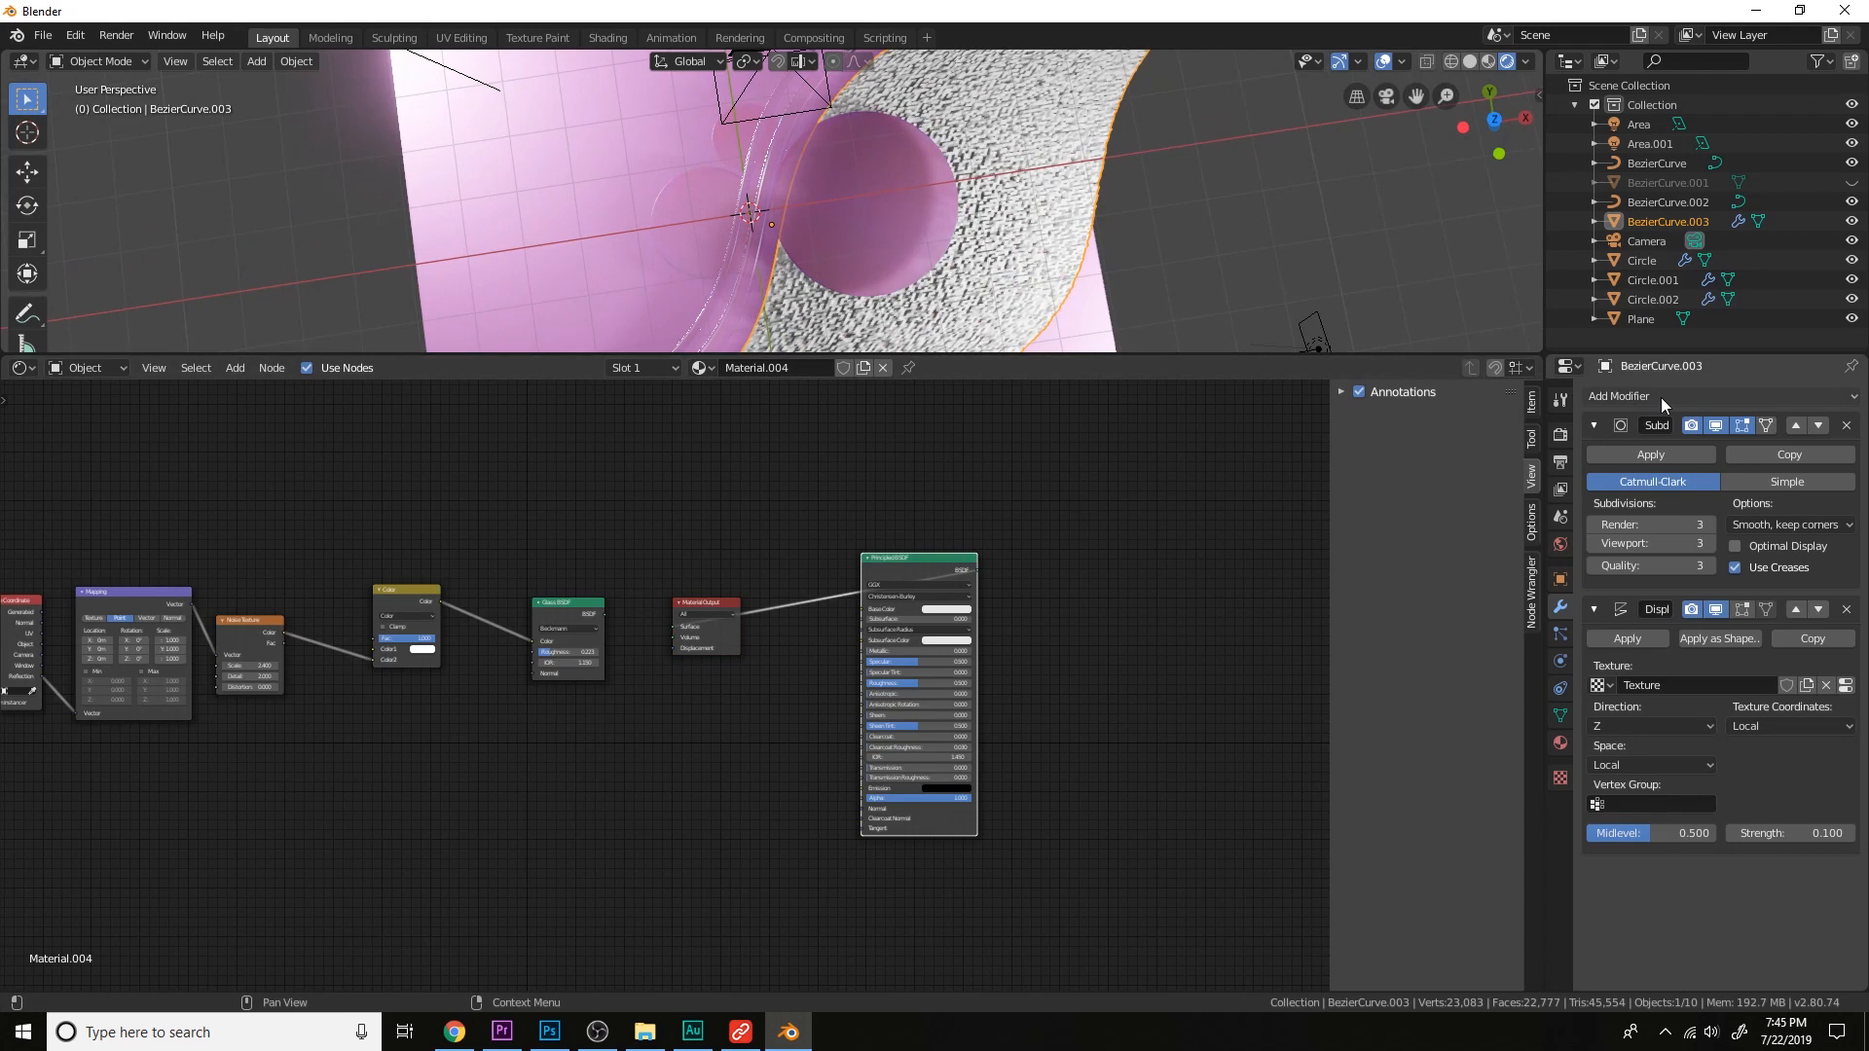
left_click(1660, 397)
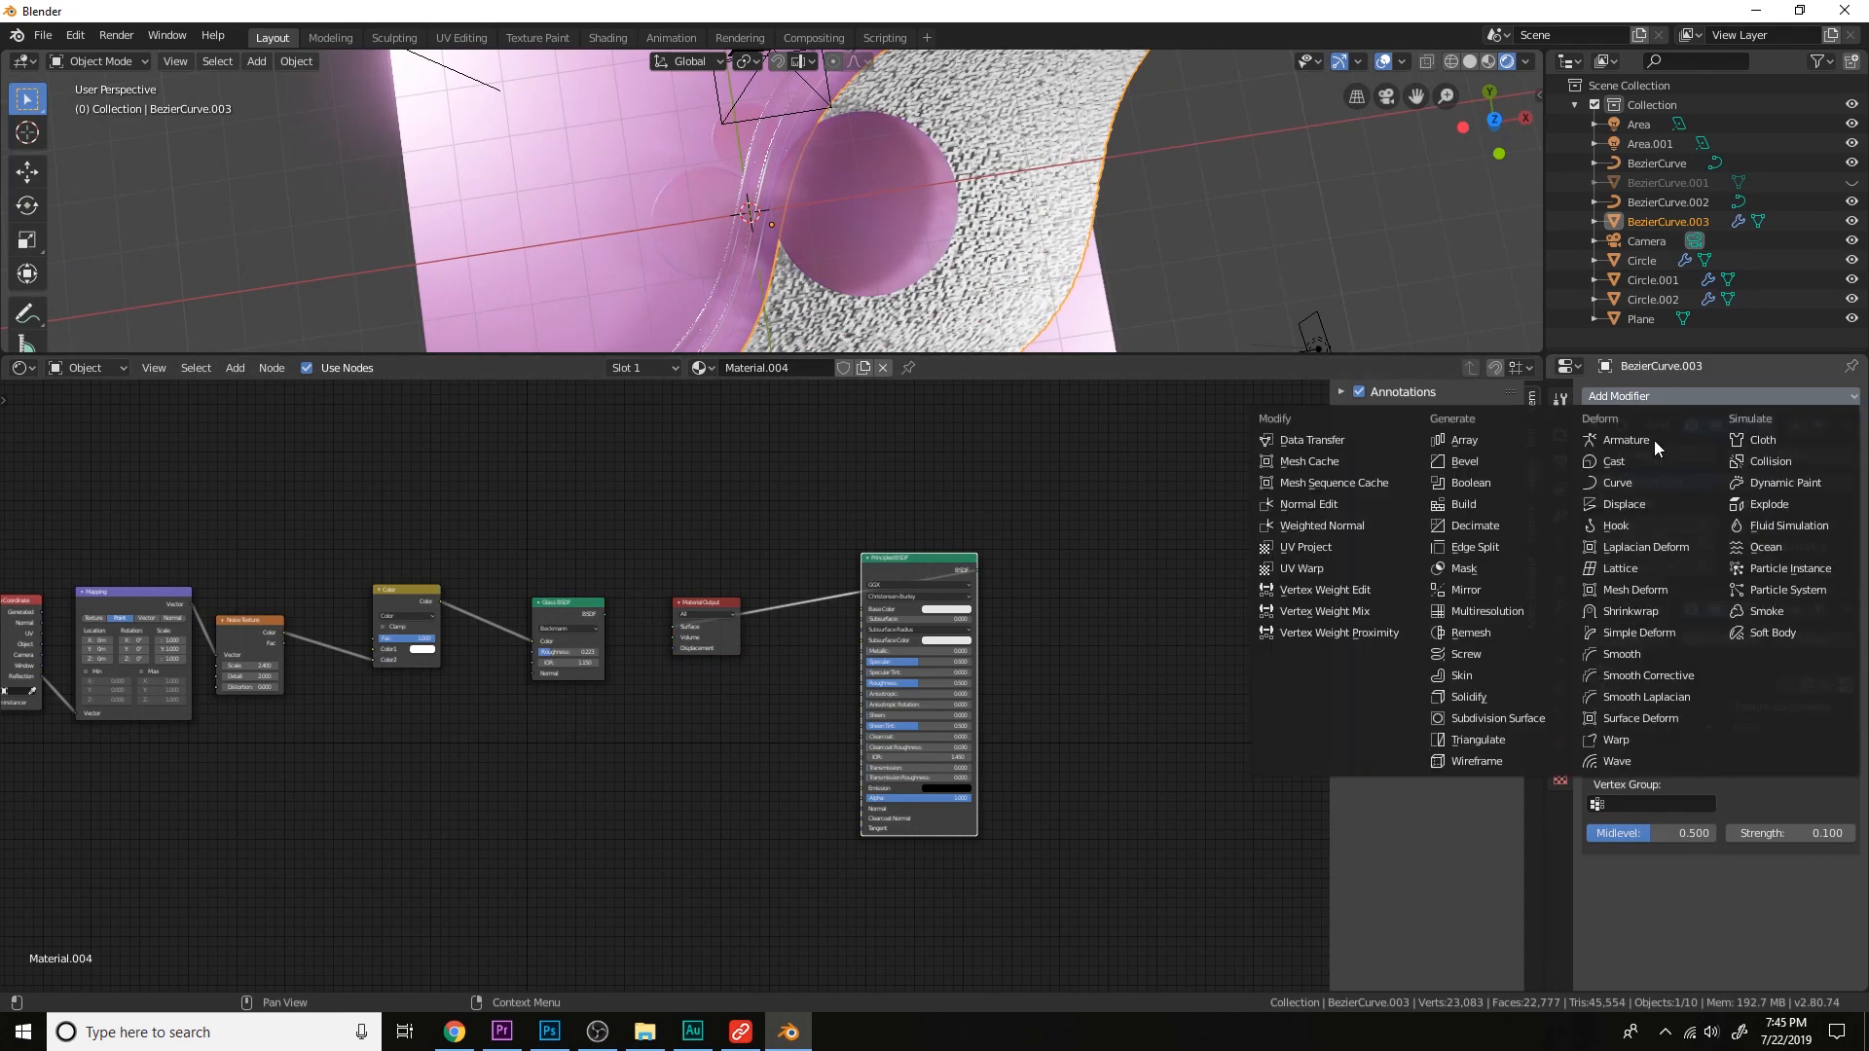
left_click(1517, 721)
middle_click_drag(1201, 227, 1130, 244, "shift")
scroll(1094, 173, "up", 4)
right_click(1122, 175)
key("Escape")
scroll(1124, 175, "down", 3)
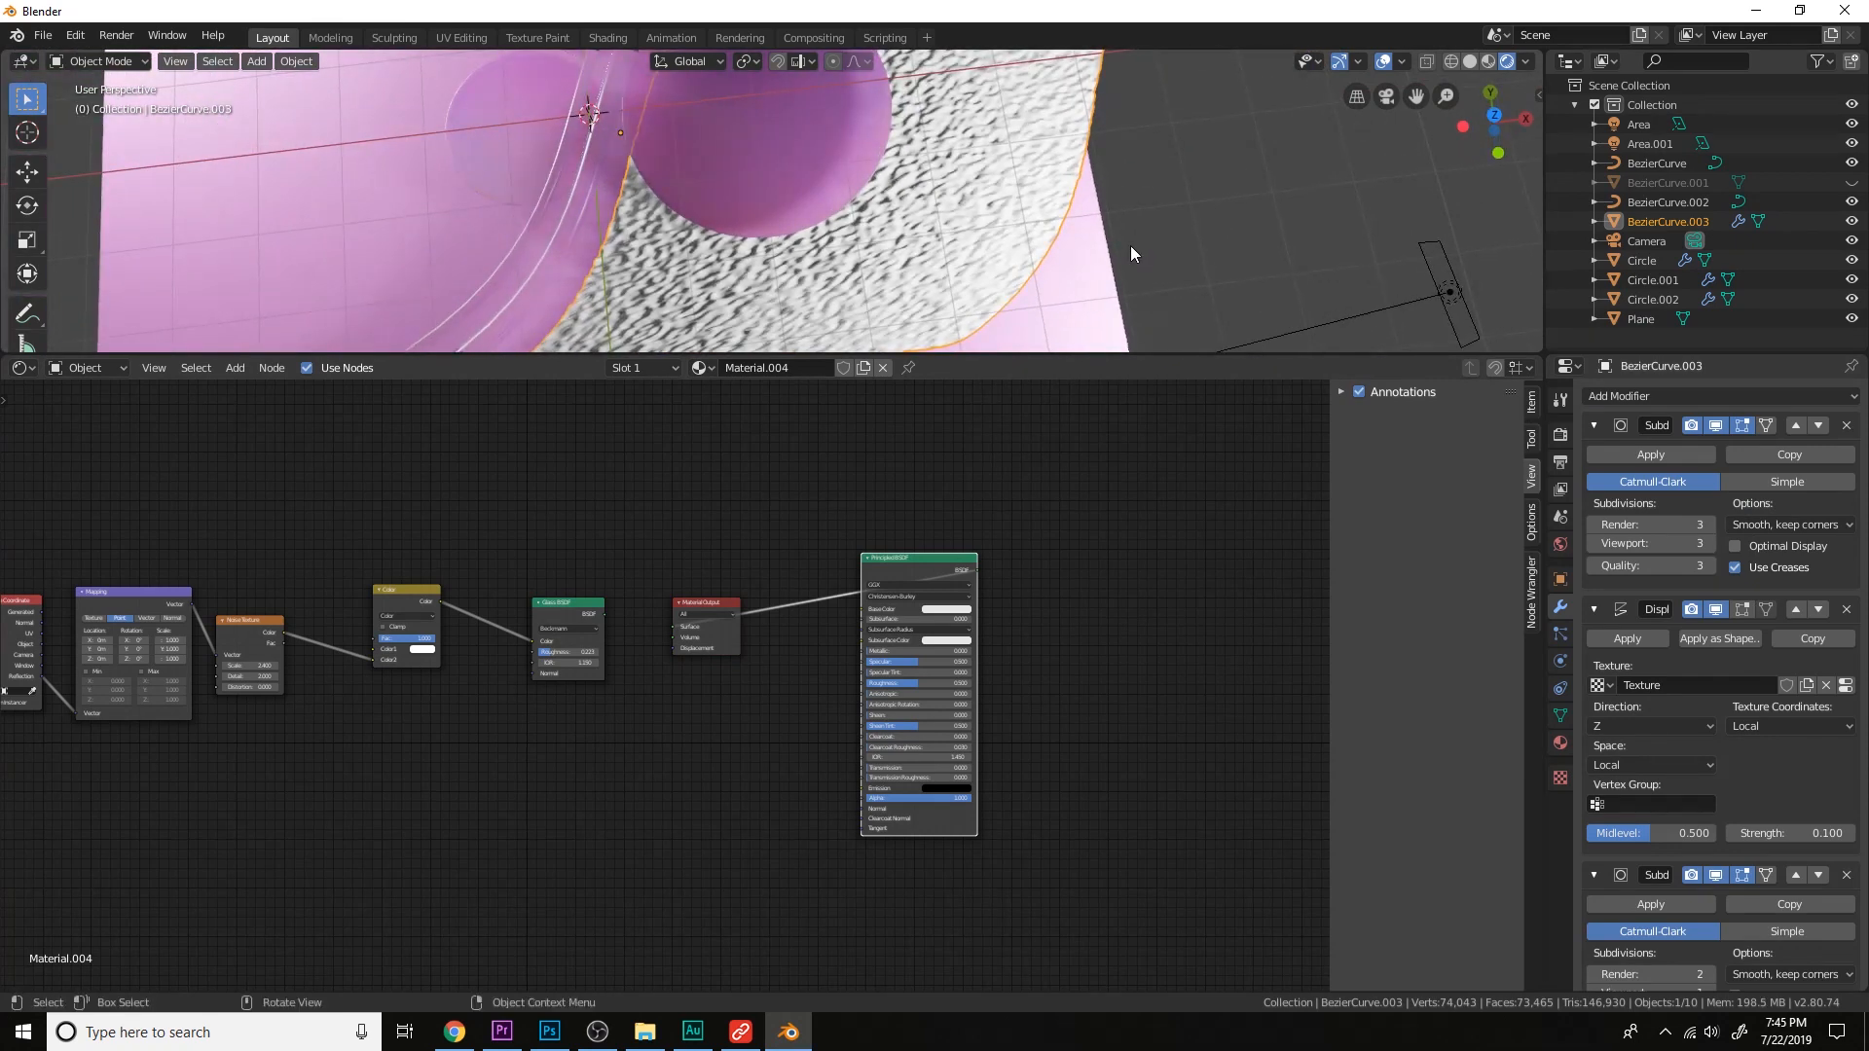
Apply the sheet's scale.
scroll(1696, 801, "down", 2)
key("ctrl+a")
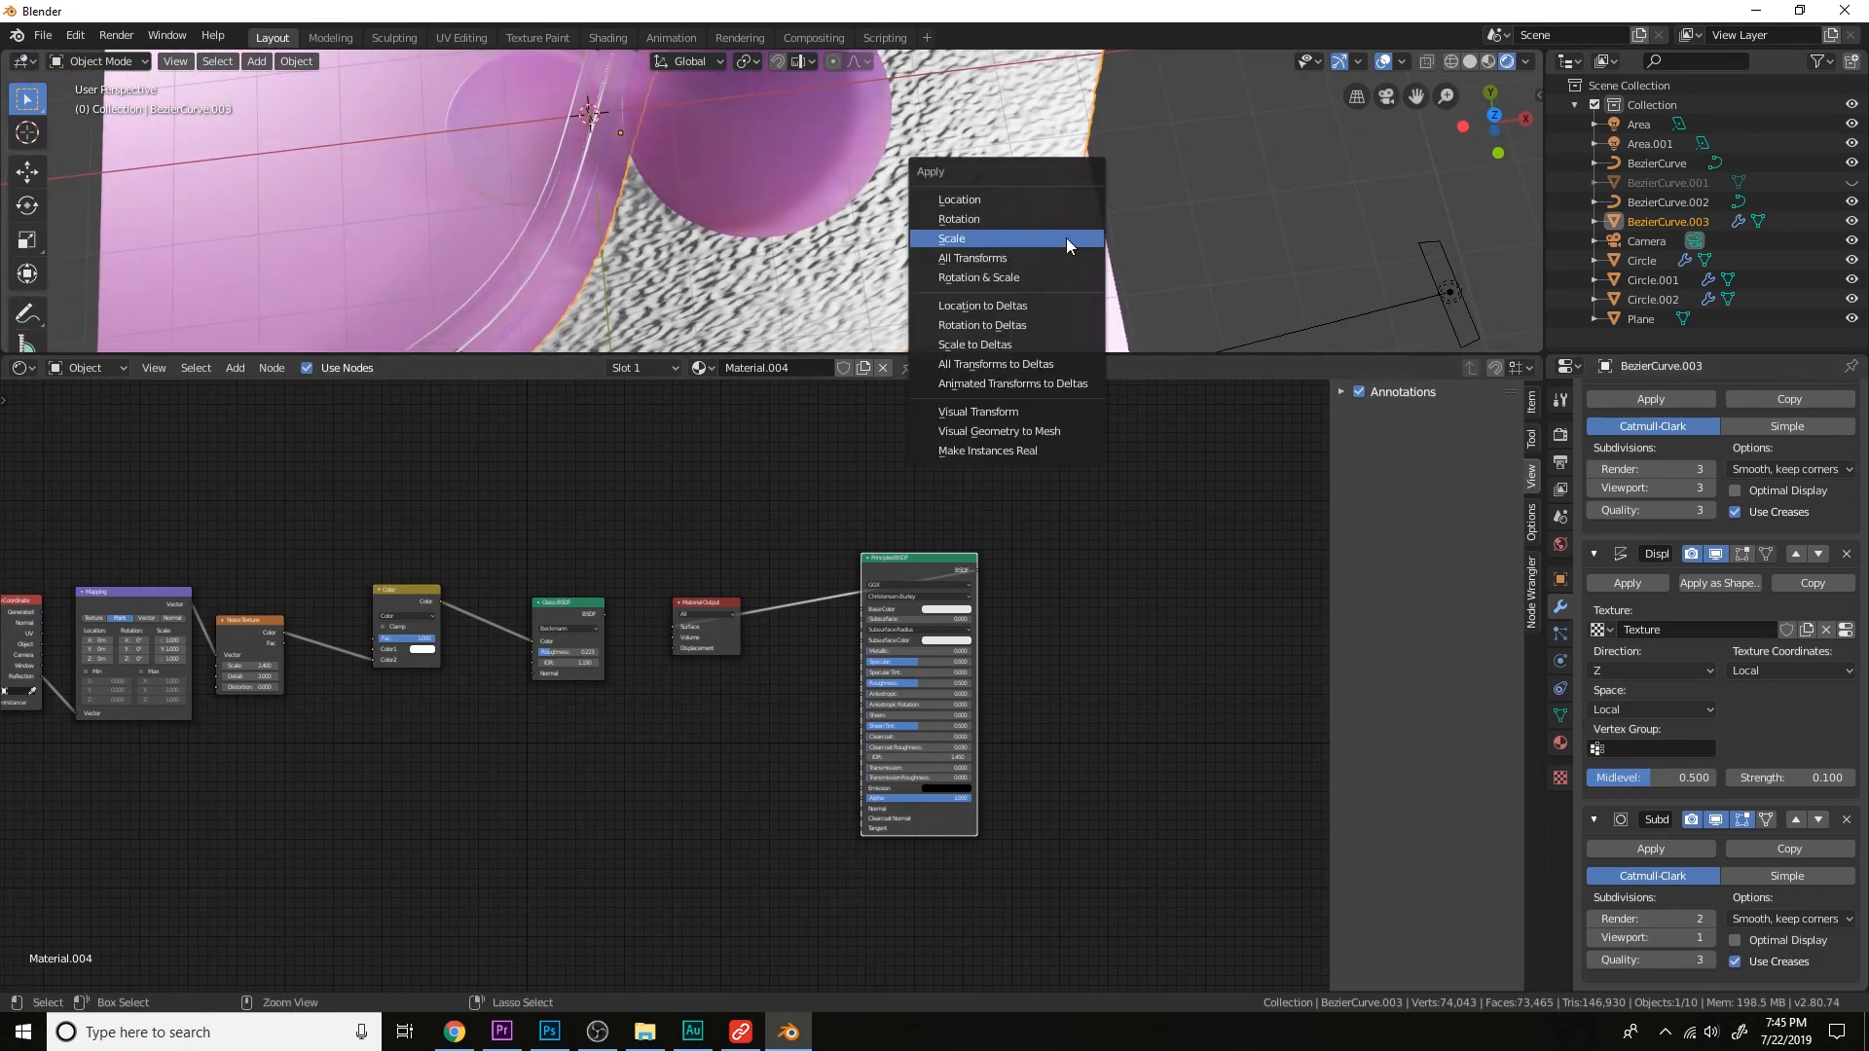
left_click(1066, 237)
scroll(1027, 231, "down", 2)
middle_click_drag(1027, 231, 990, 159)
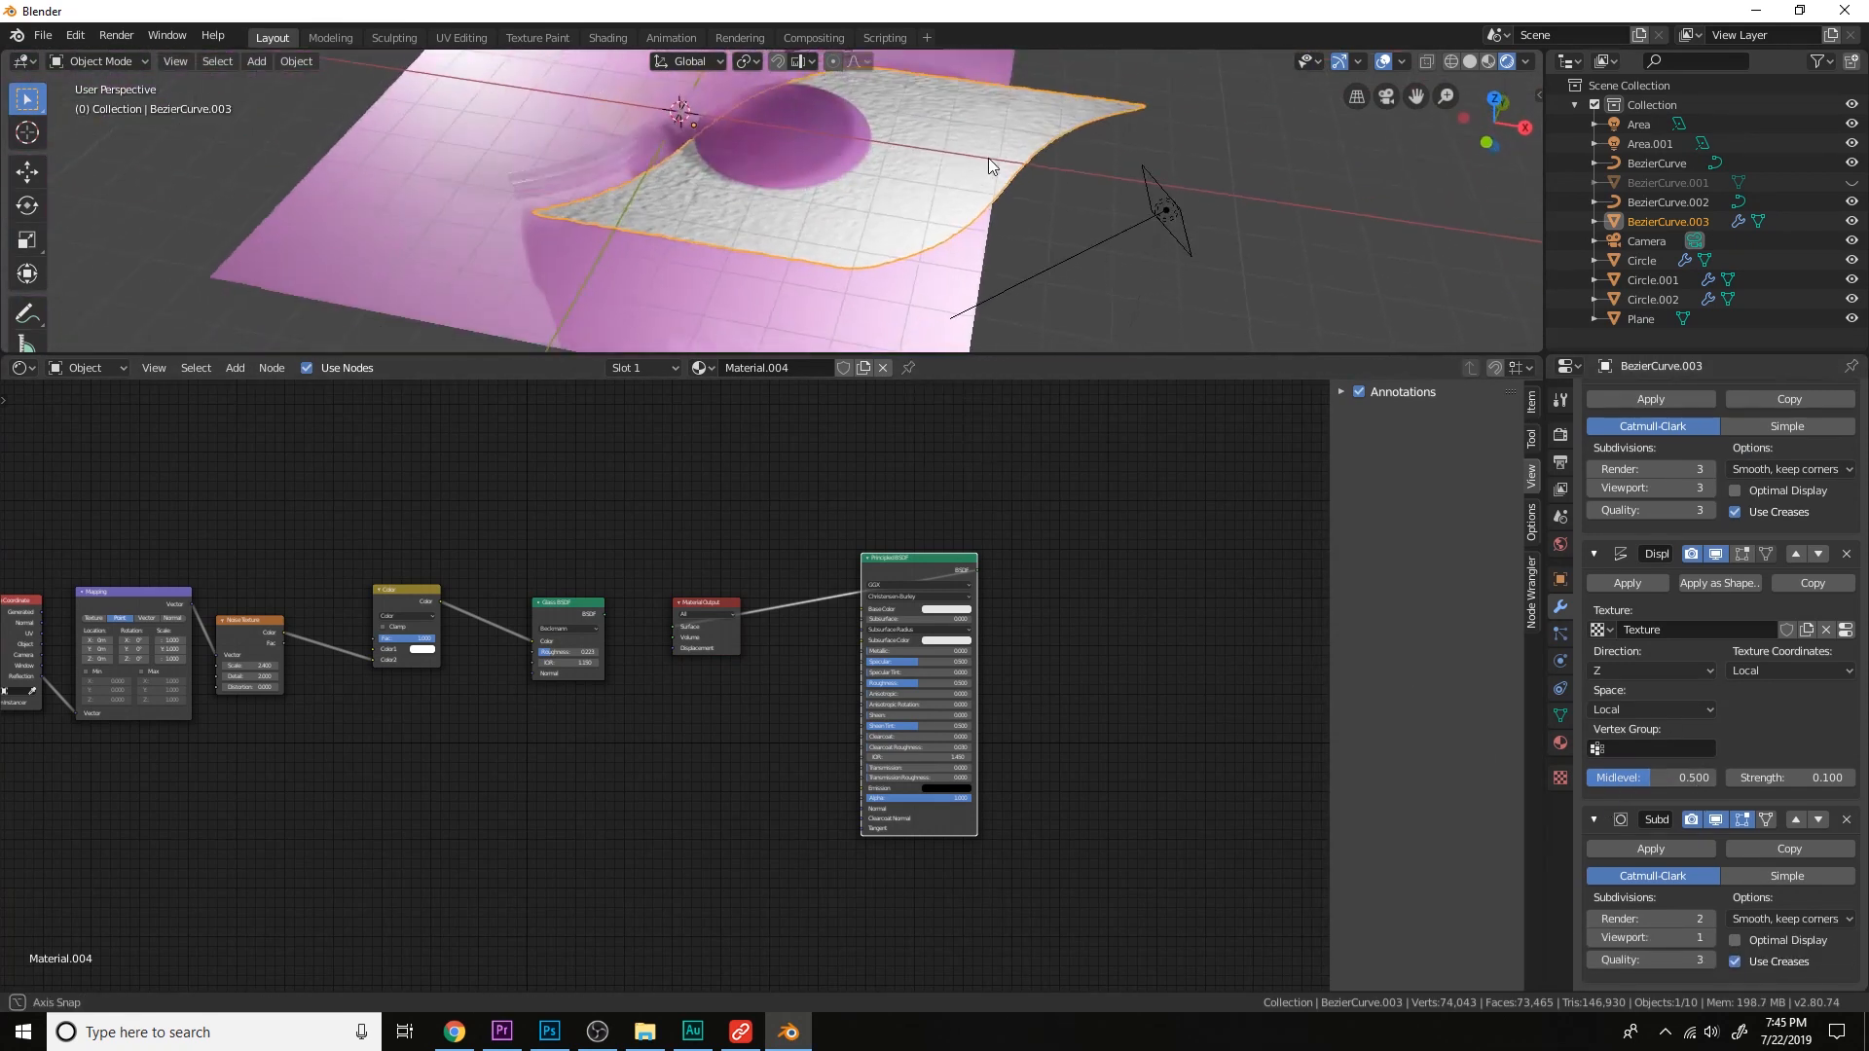
Increase the Displace modifier's strength to 0.6.
scroll(994, 158, "up", 3)
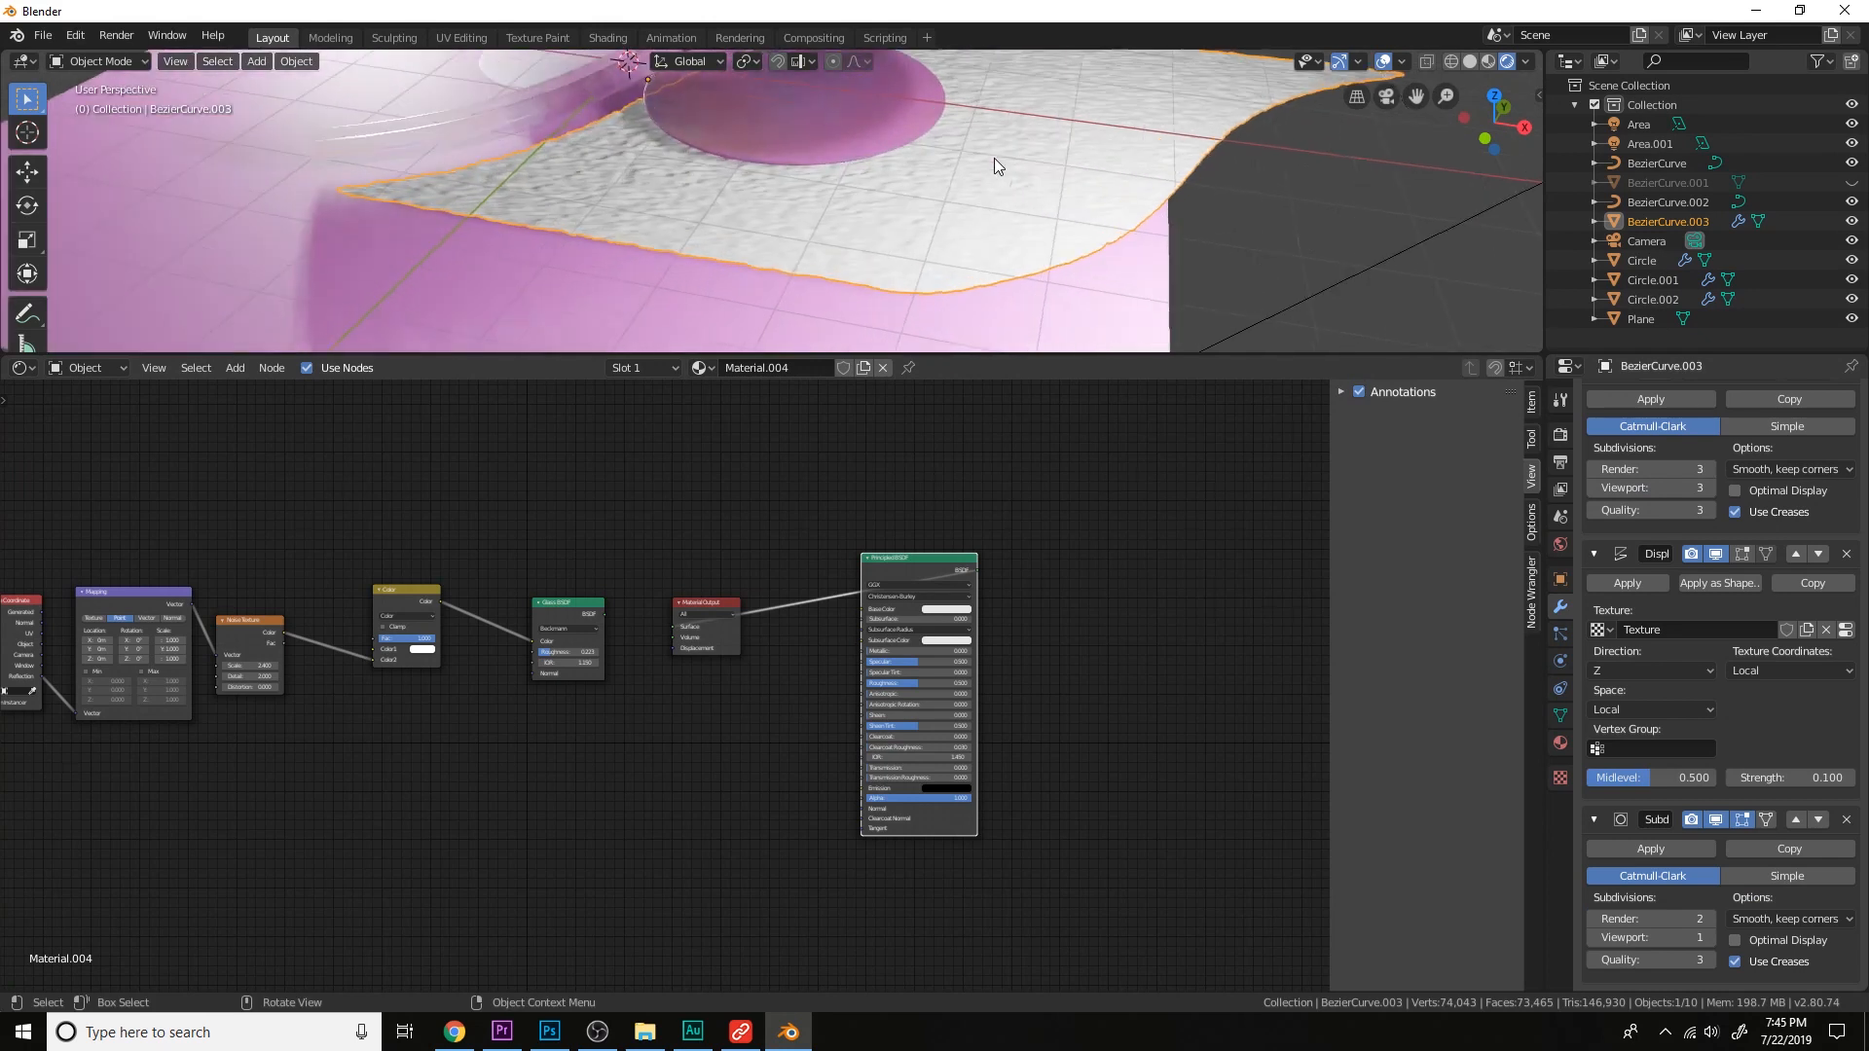
left_click(1794, 778)
type("0.1")
type("3")
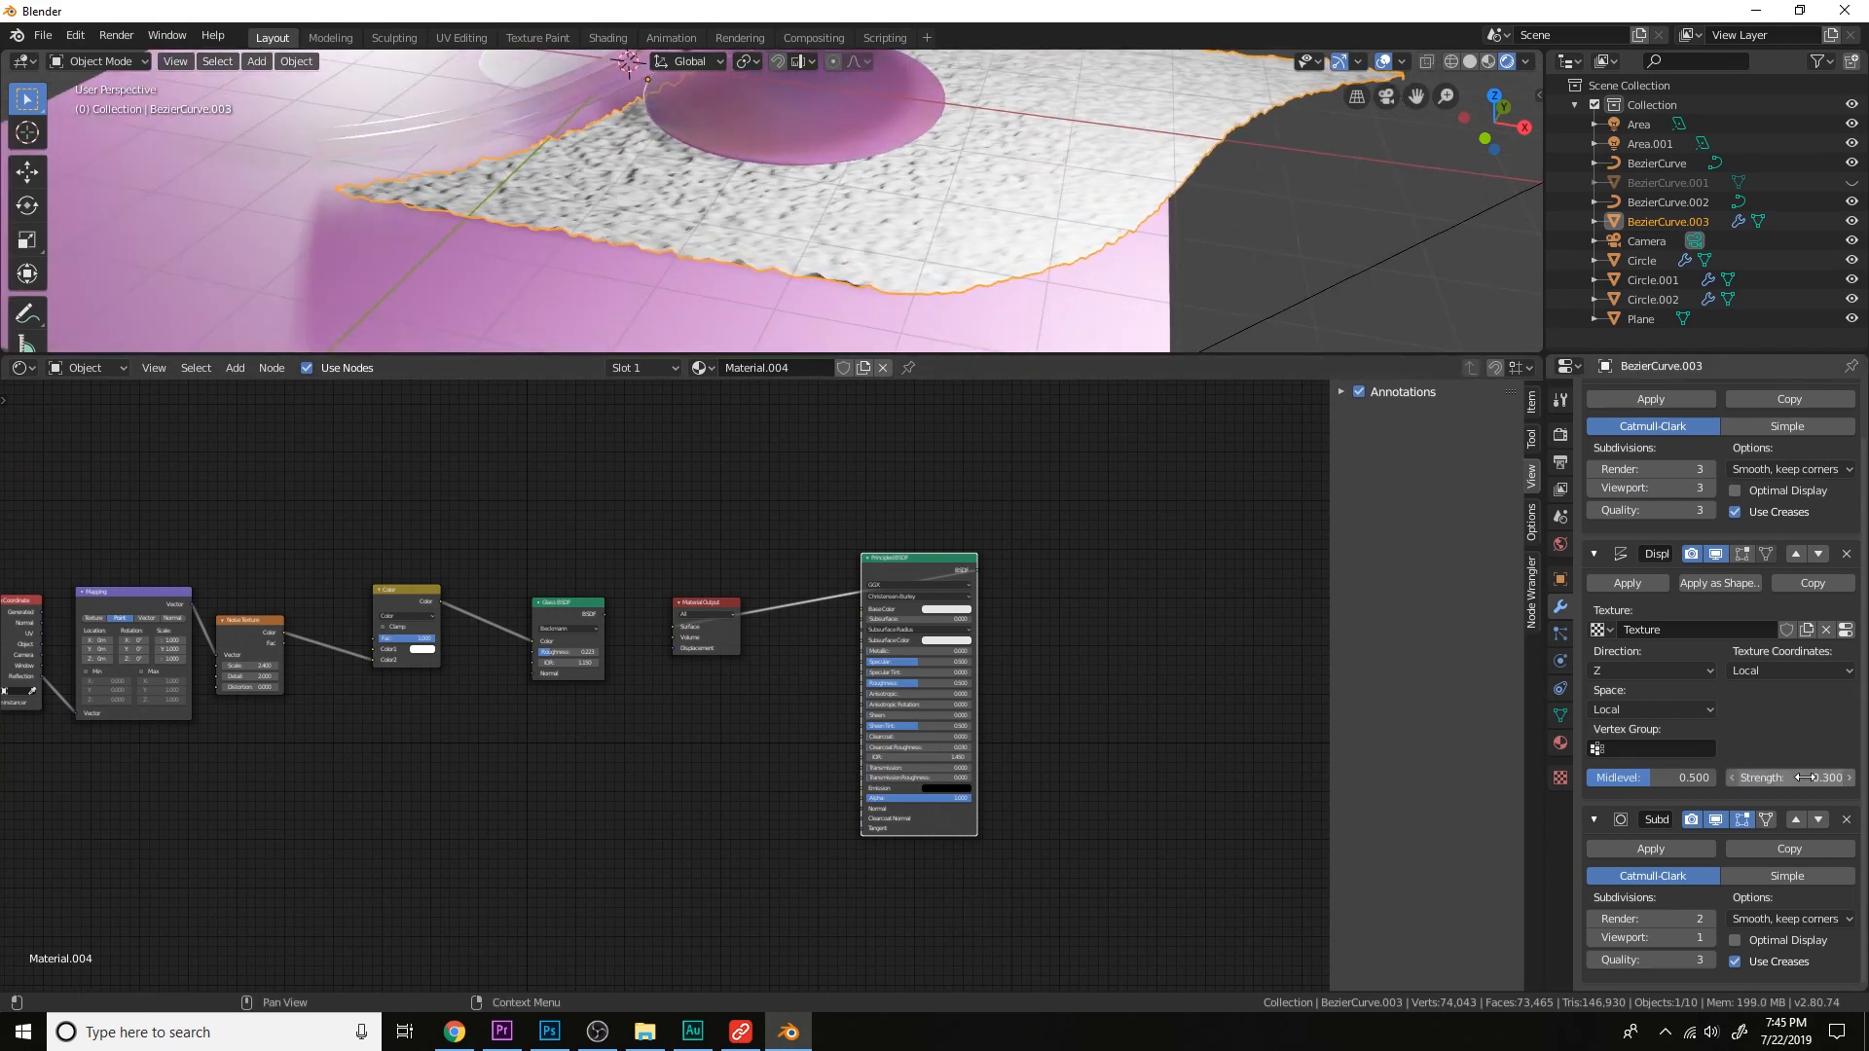
type("6")
key("Return")
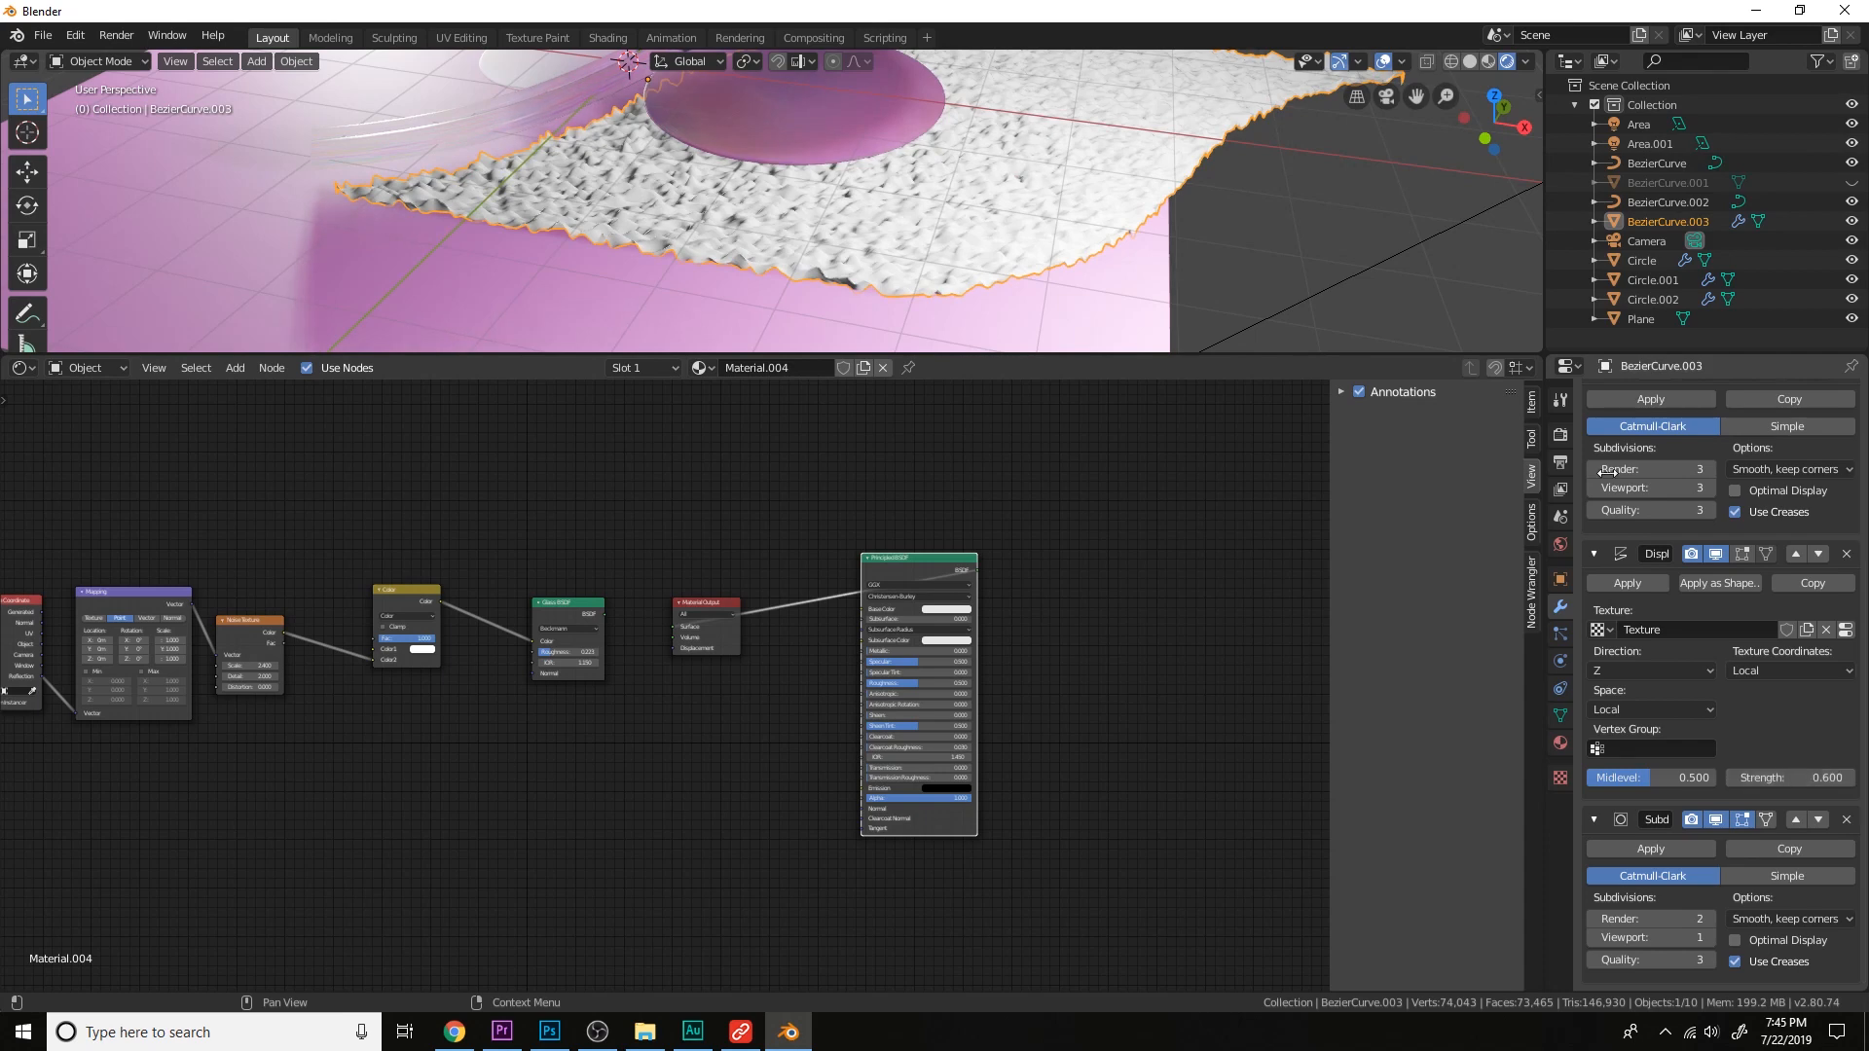
Adjust the heights of the sheet and the background plane along Z so the sheet's bumps clear the plane.
middle_click_drag(1265, 292, 1302, 323)
key("g")
key("z")
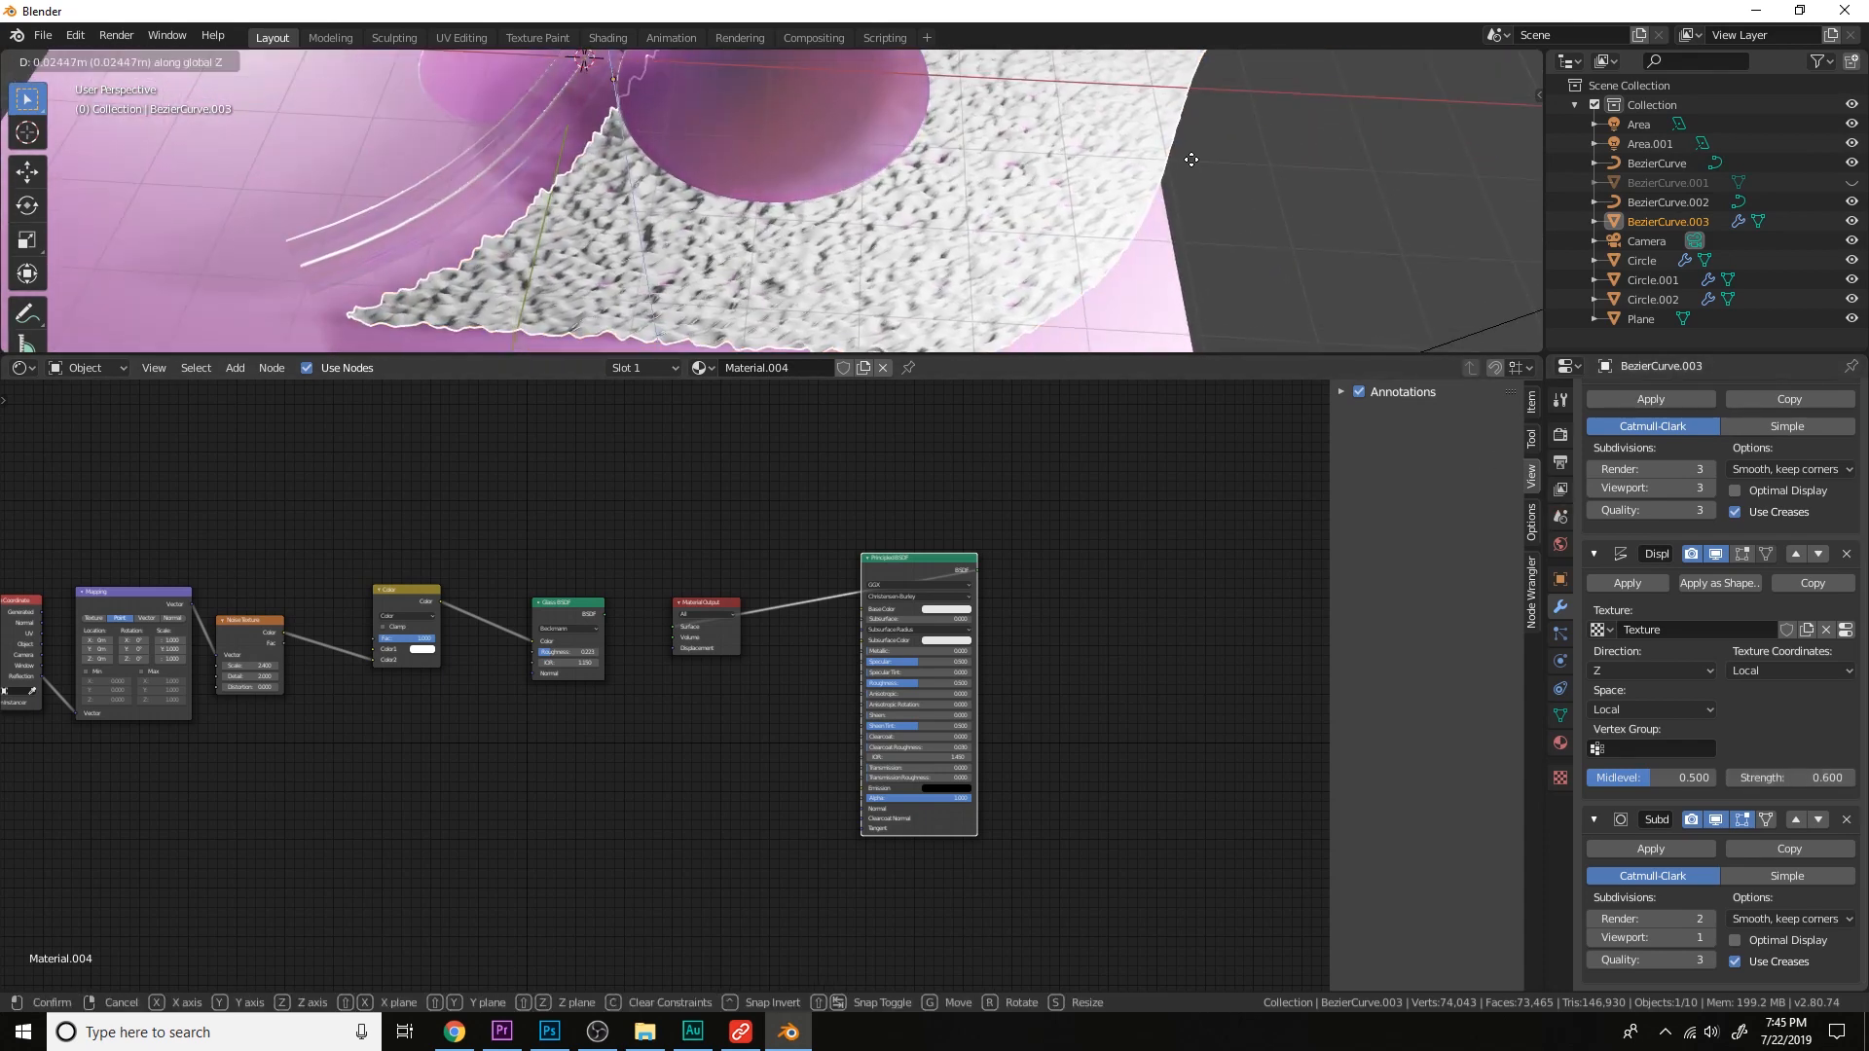
left_click(1194, 165)
left_click(1106, 251)
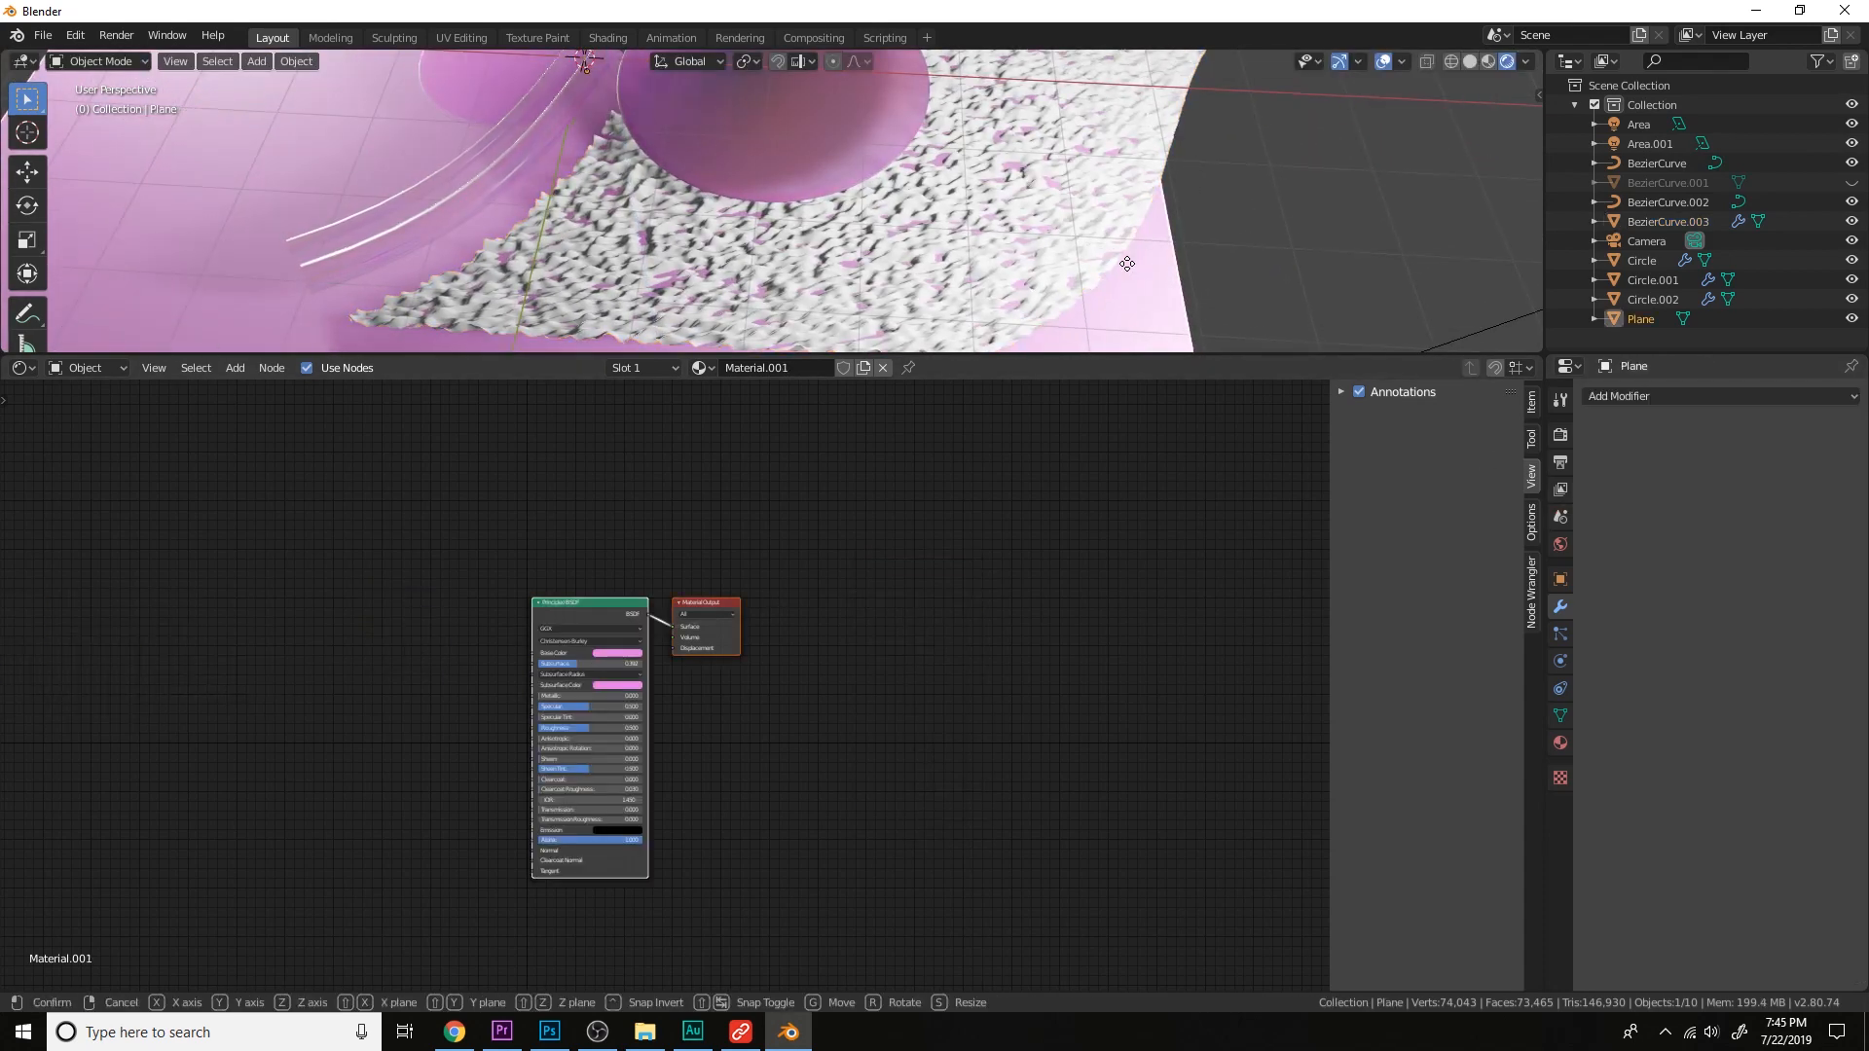
left_click(1106, 251)
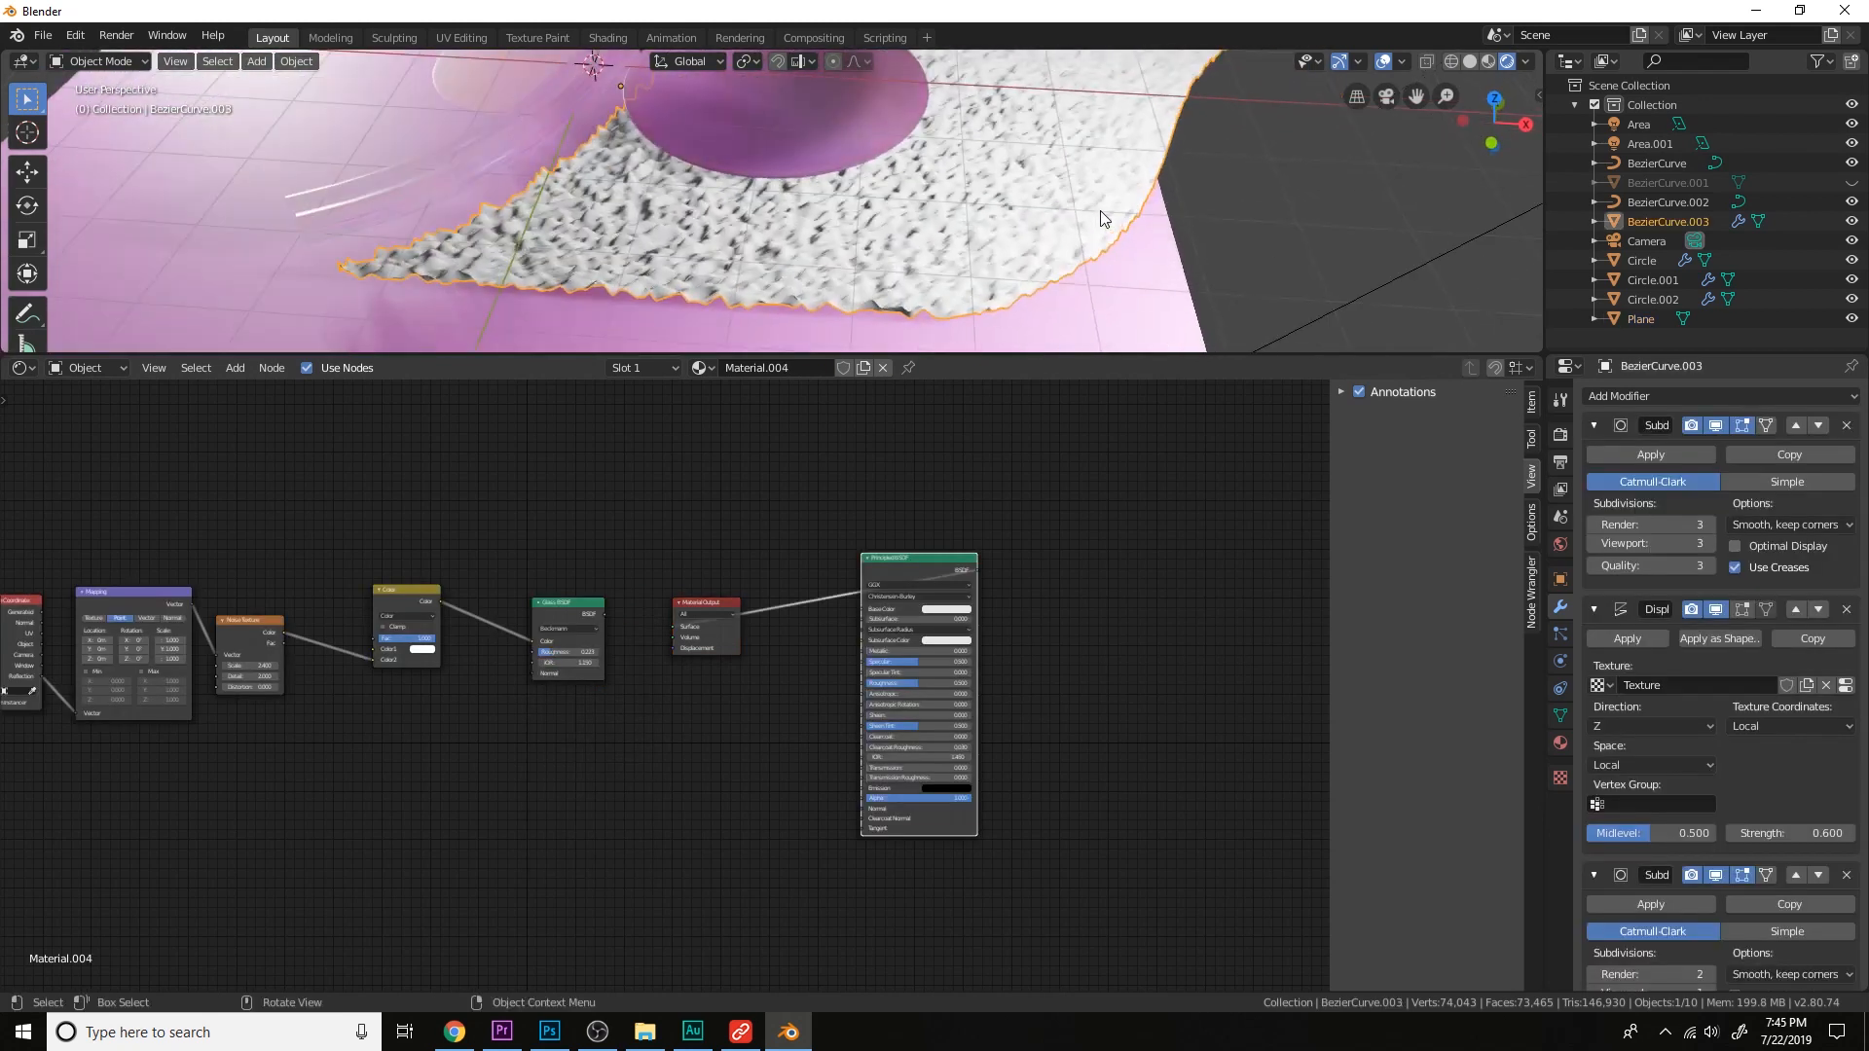
Raise the viewport subdivisions of the sheet's first Subdivision Surface modifier to 5.
left_click(1846, 687)
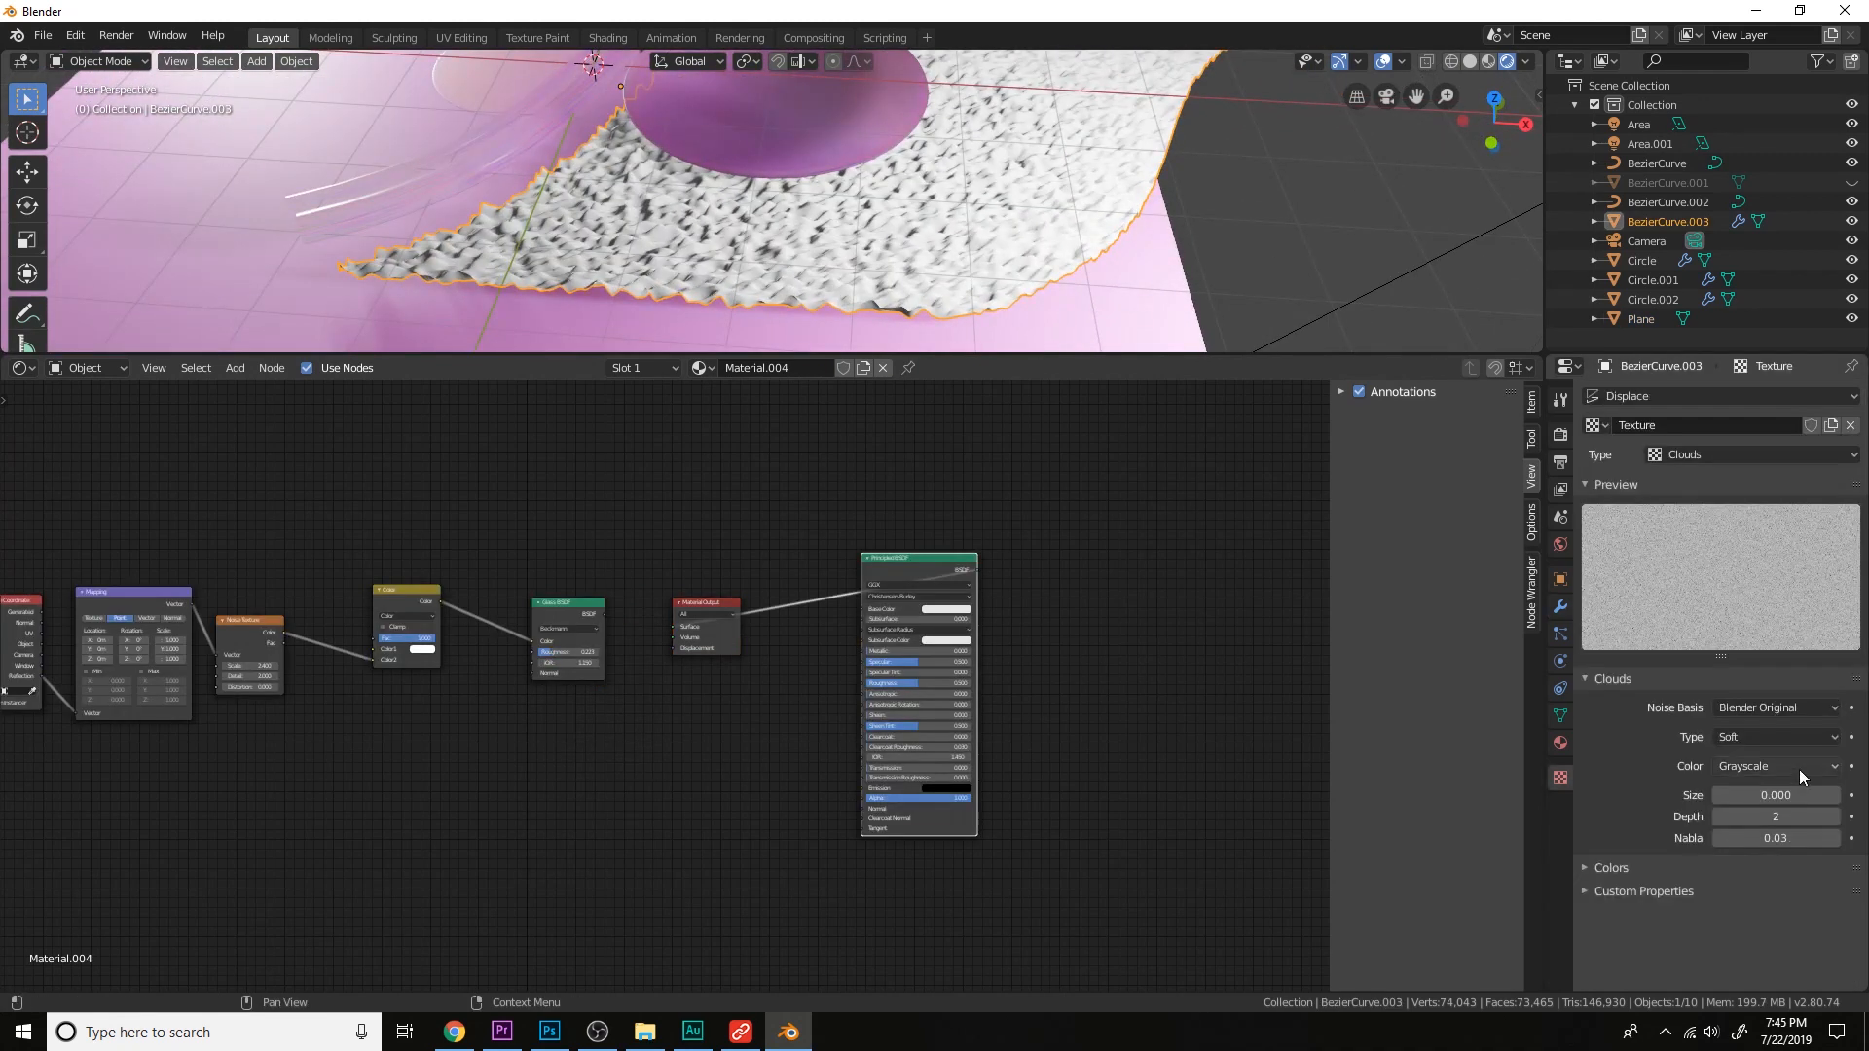
left_click(1559, 609)
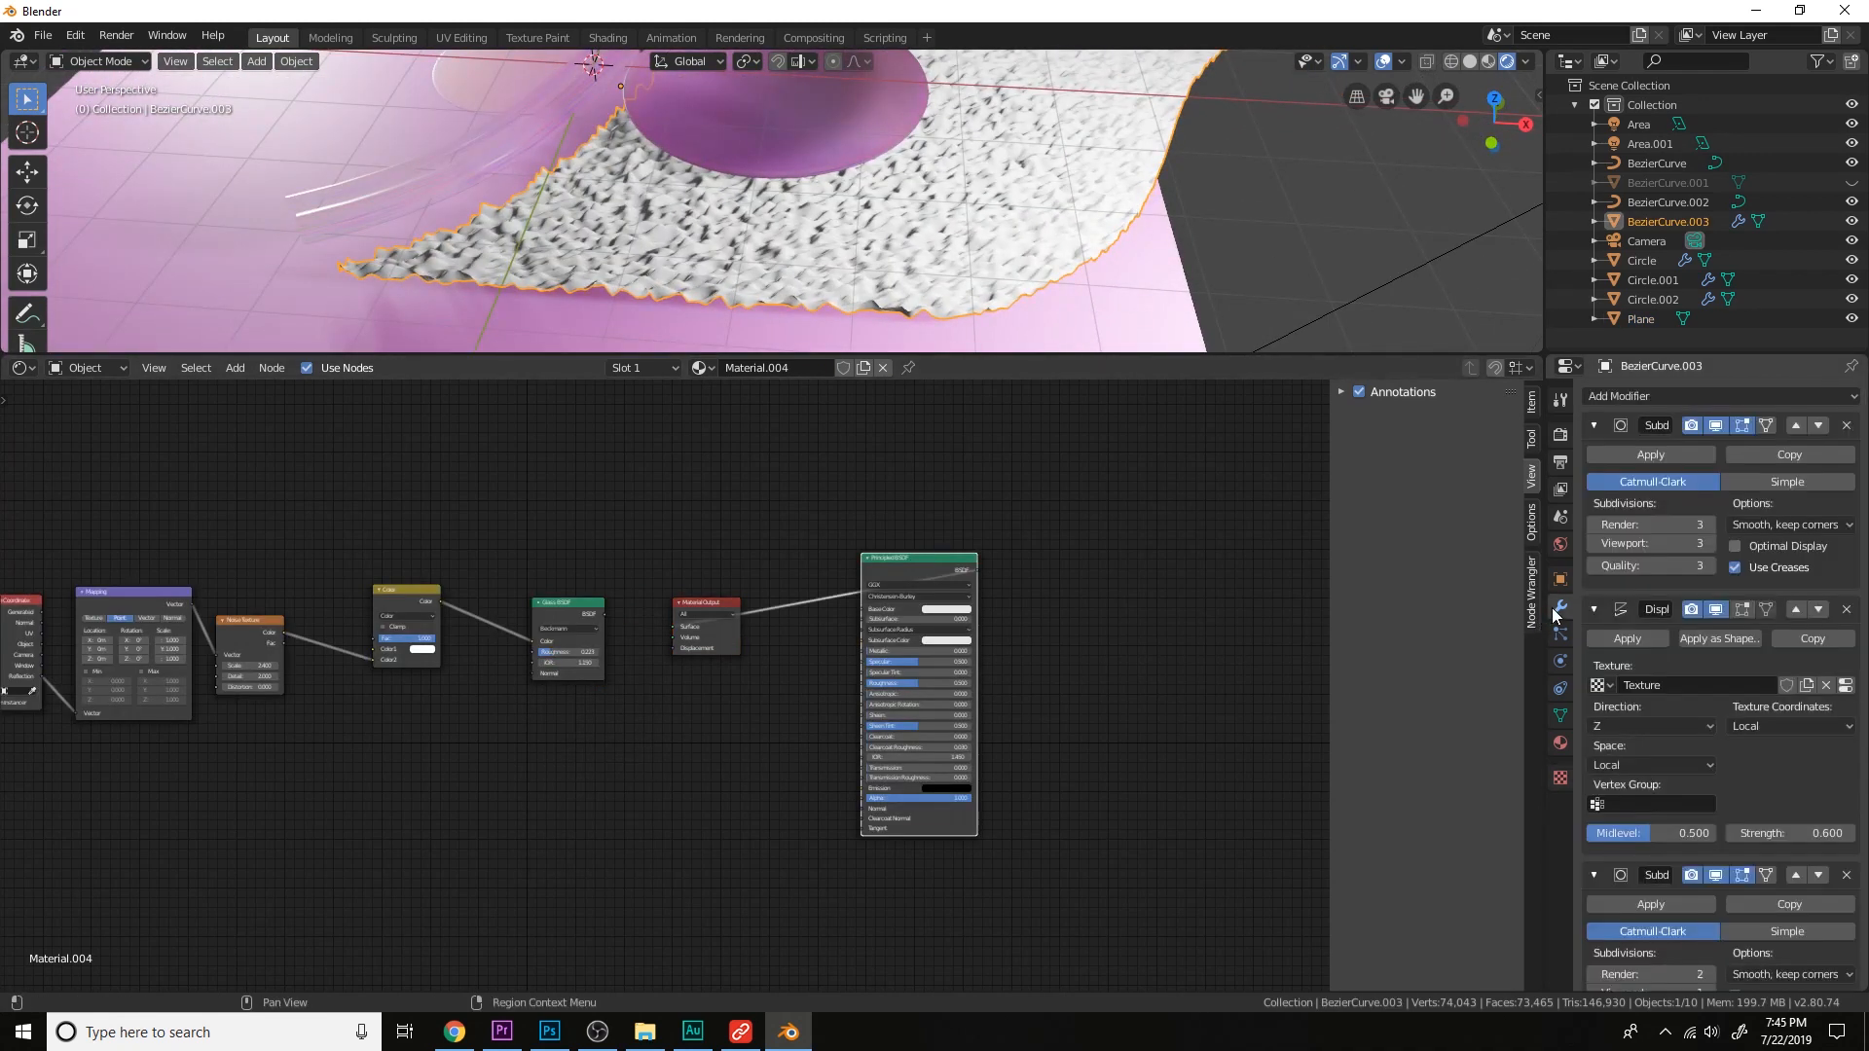
left_click(1710, 541)
scroll(1069, 271, "up", 4)
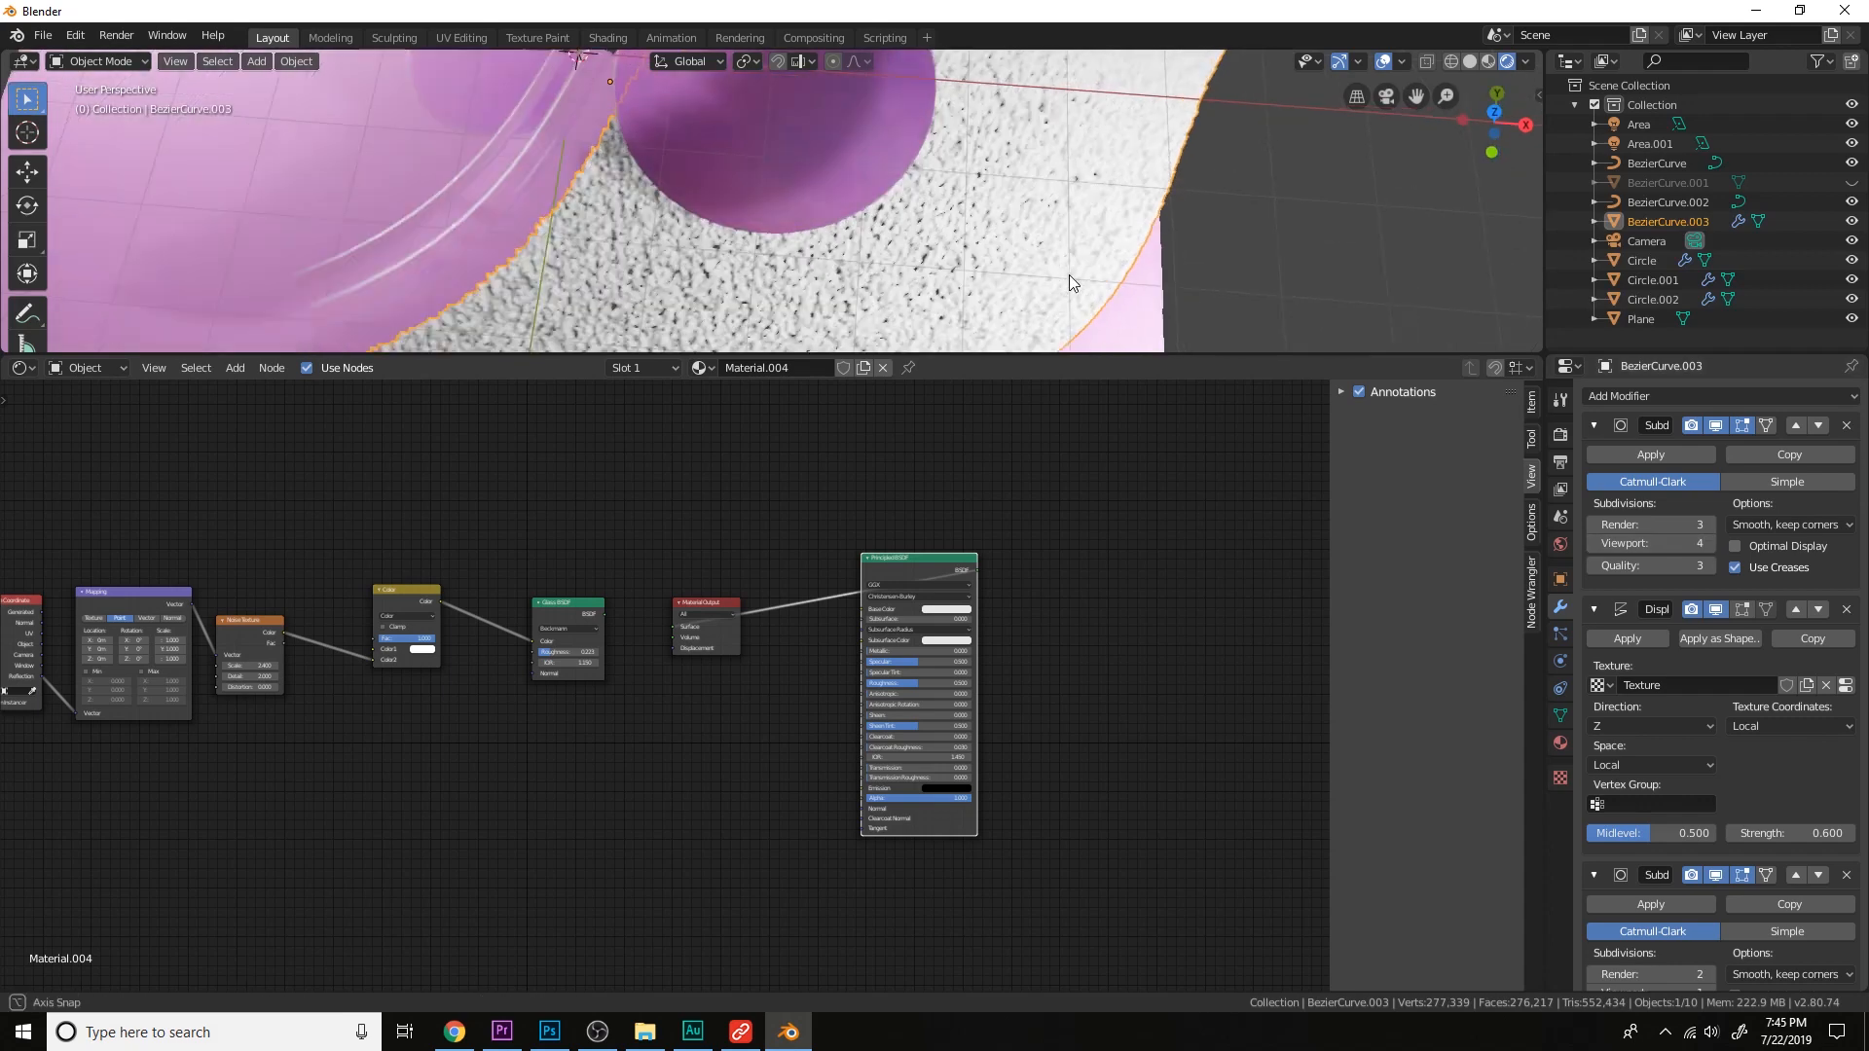
middle_click_drag(1094, 282, 1171, 279)
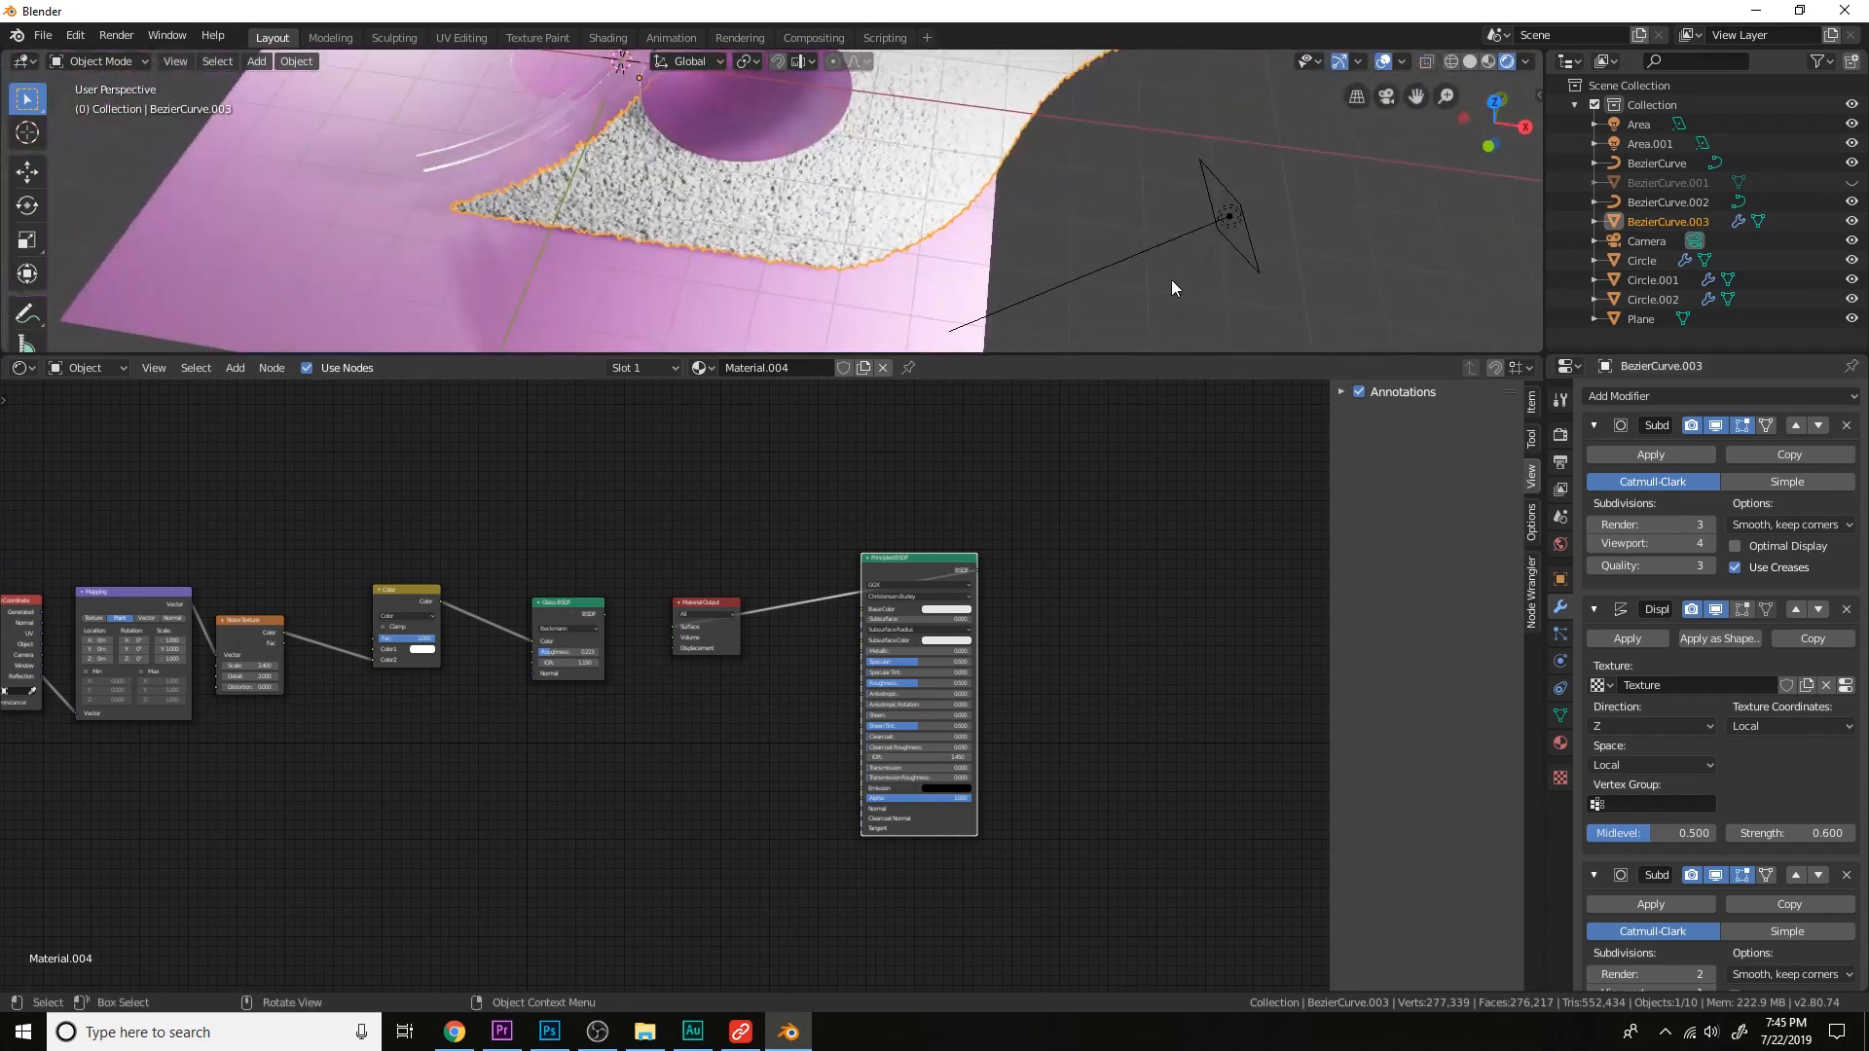
left_click(1707, 545)
scroll(1177, 228, "up", 5)
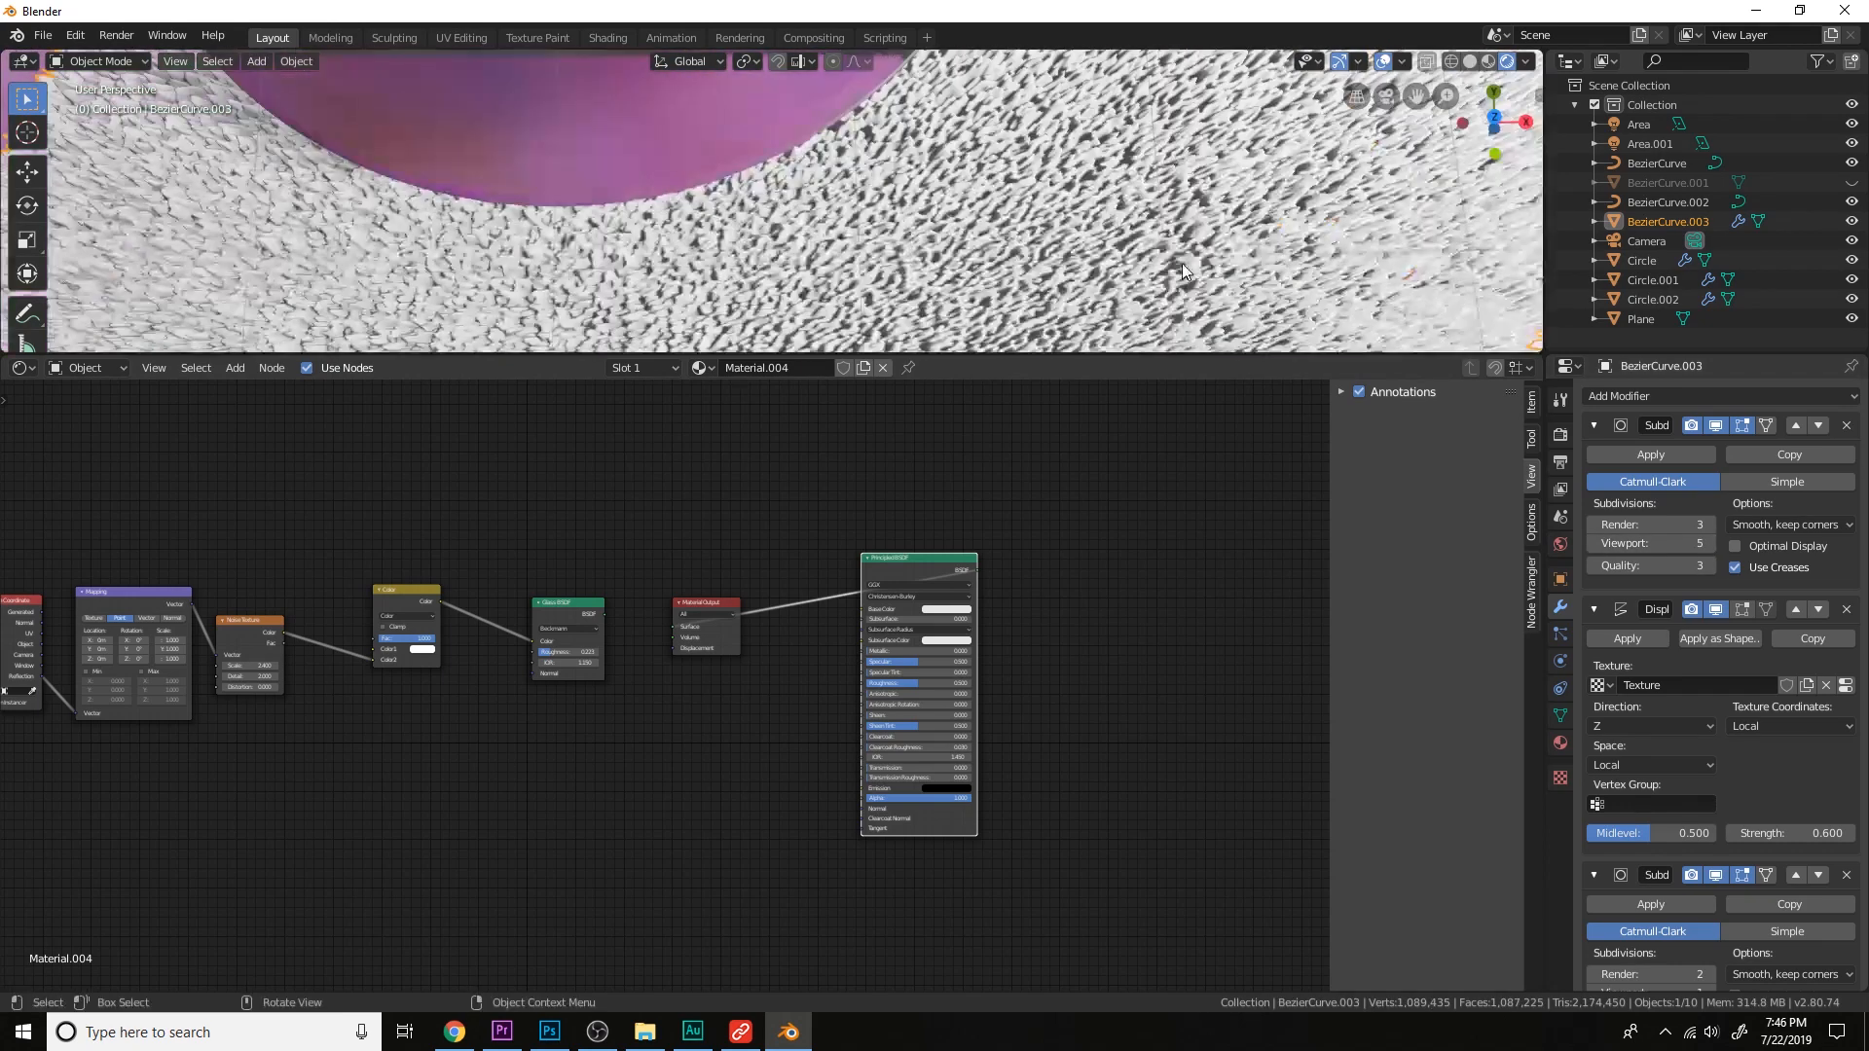
Set render subdivisions to 1 on the sheet's second Subdivision Surface modifier and 5 on the first.
scroll(1661, 777, "down", 2)
left_click(1592, 918)
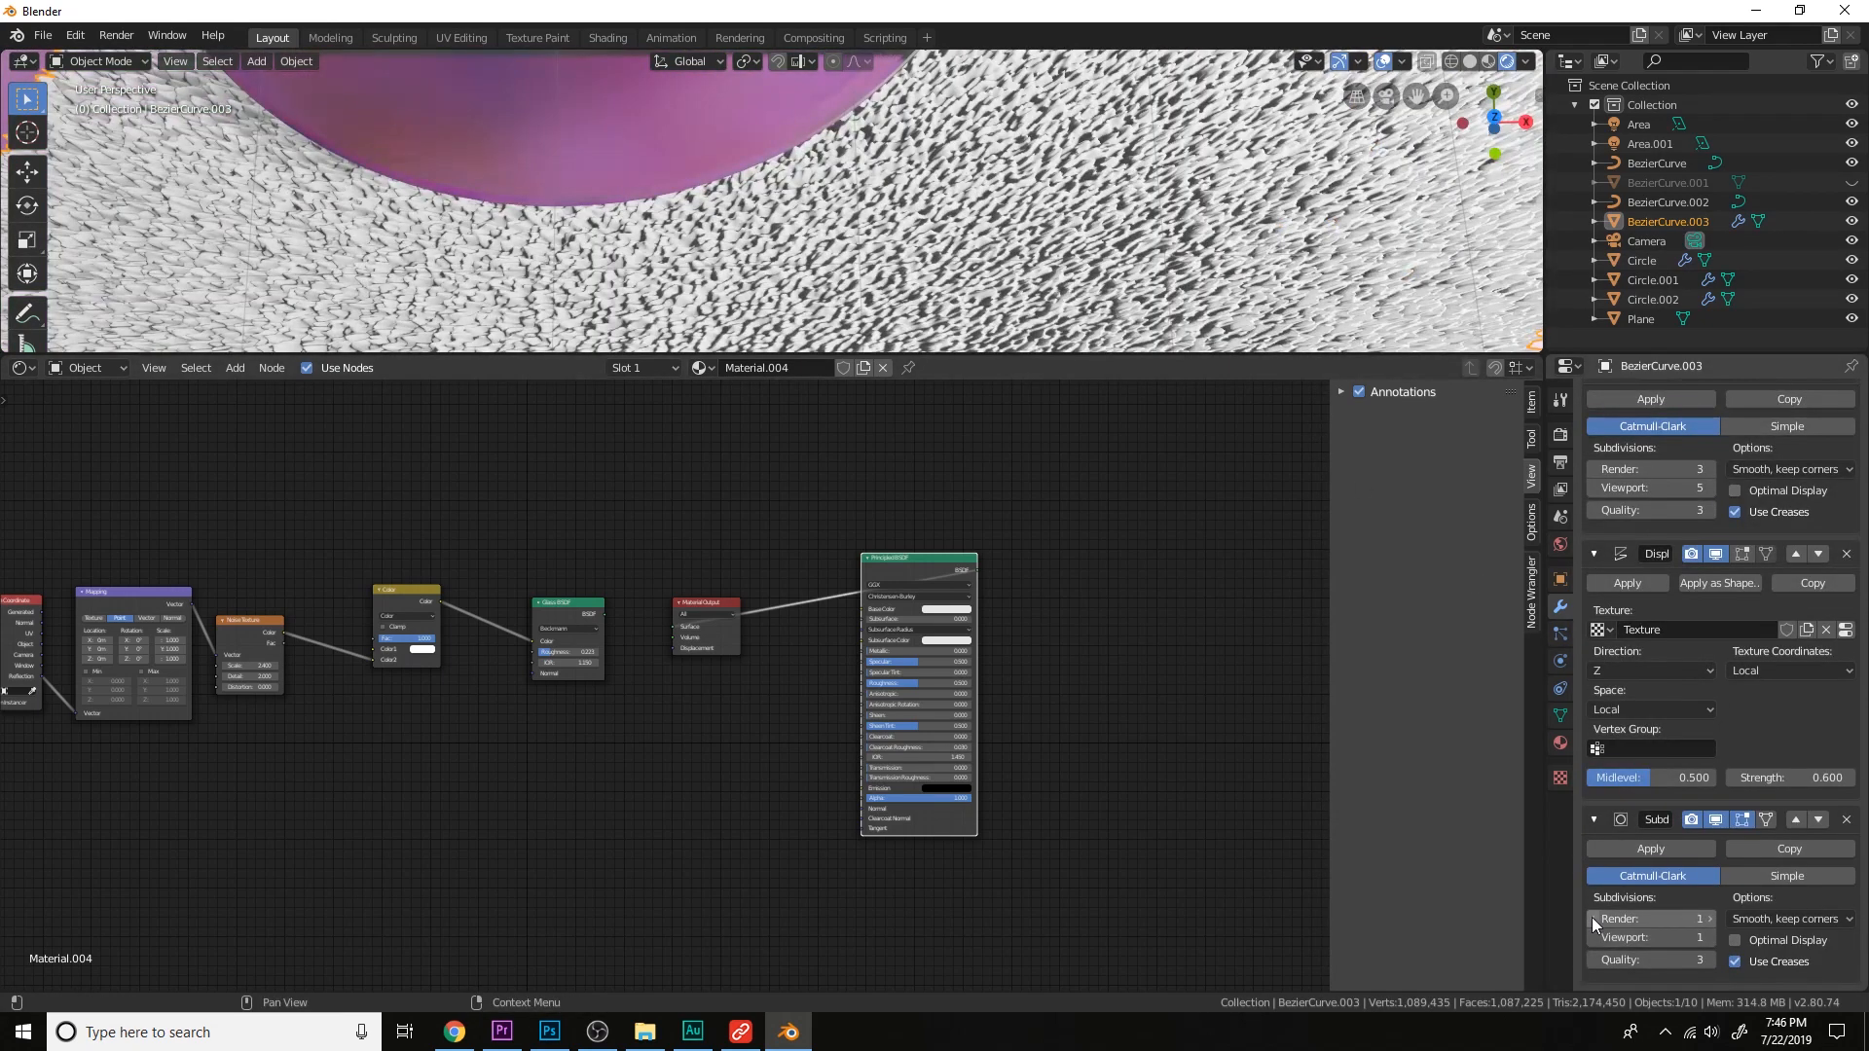
scroll(1690, 686, "up", 2)
left_click(1683, 525)
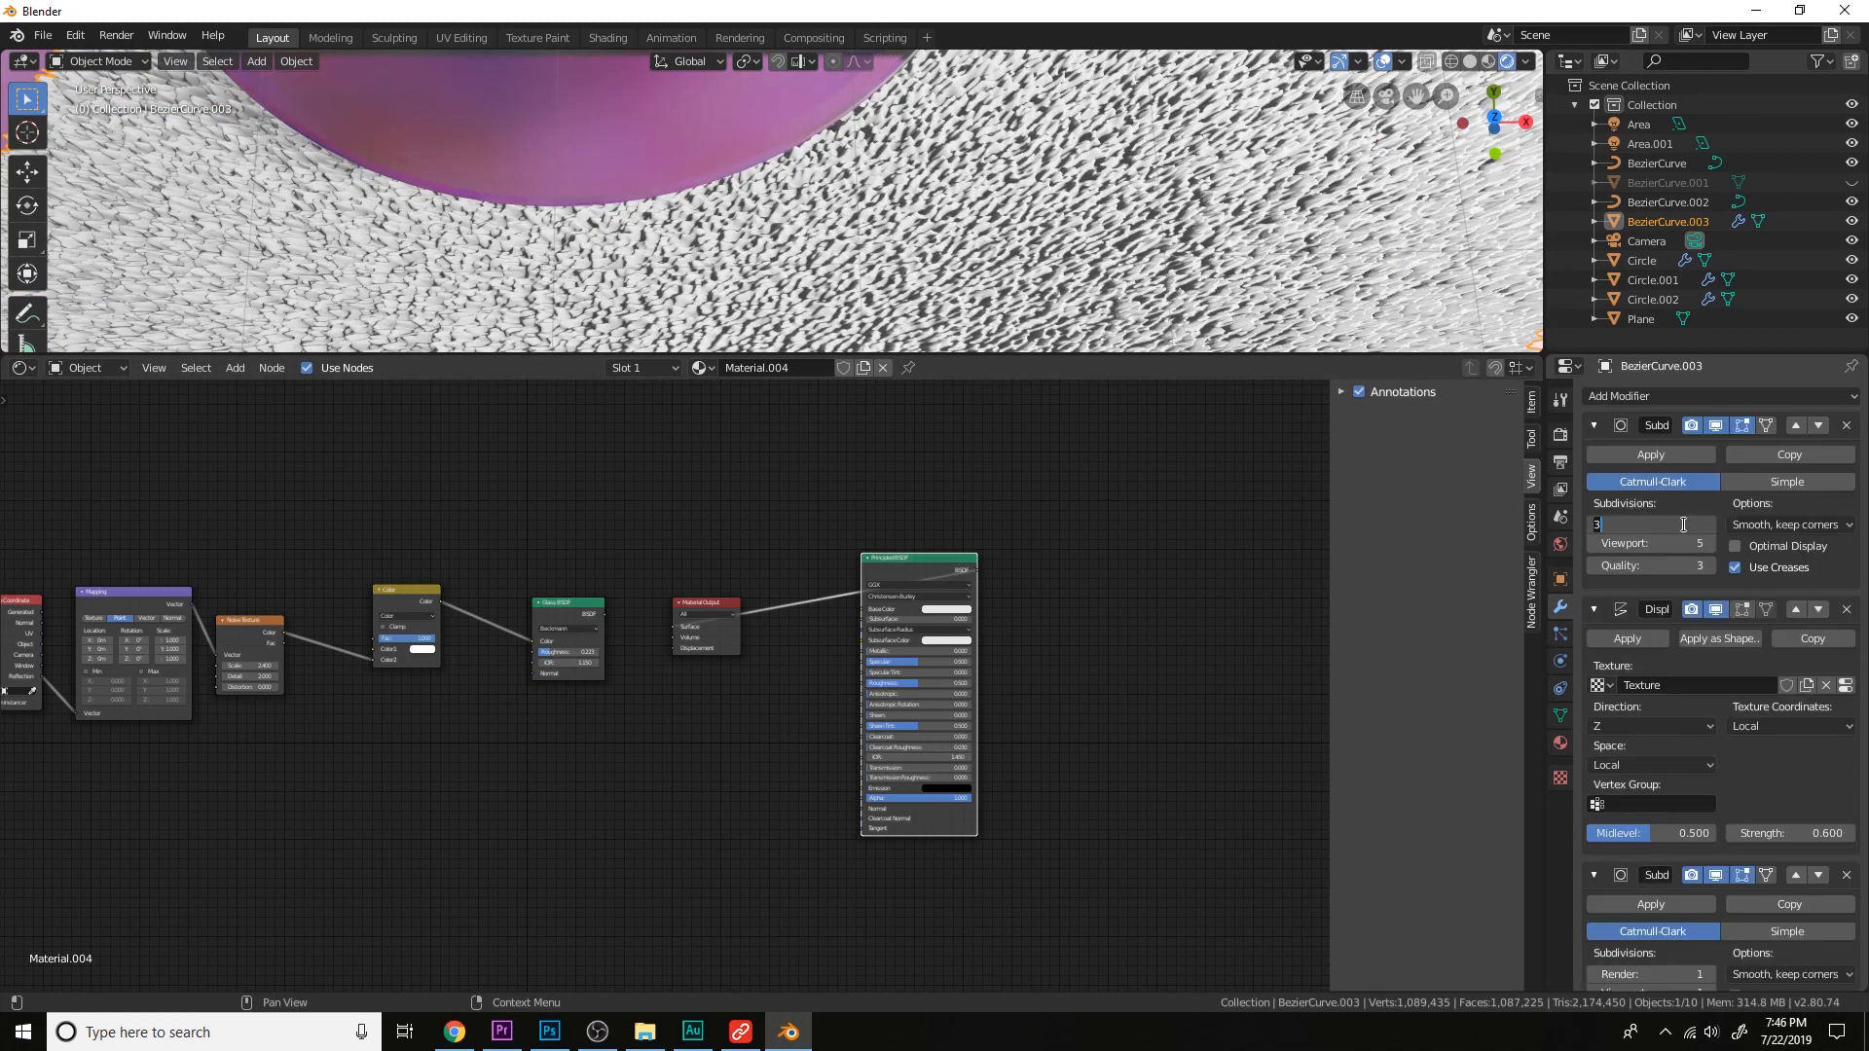
type("5")
key("Return")
middle_click_drag(876, 195, 957, 203)
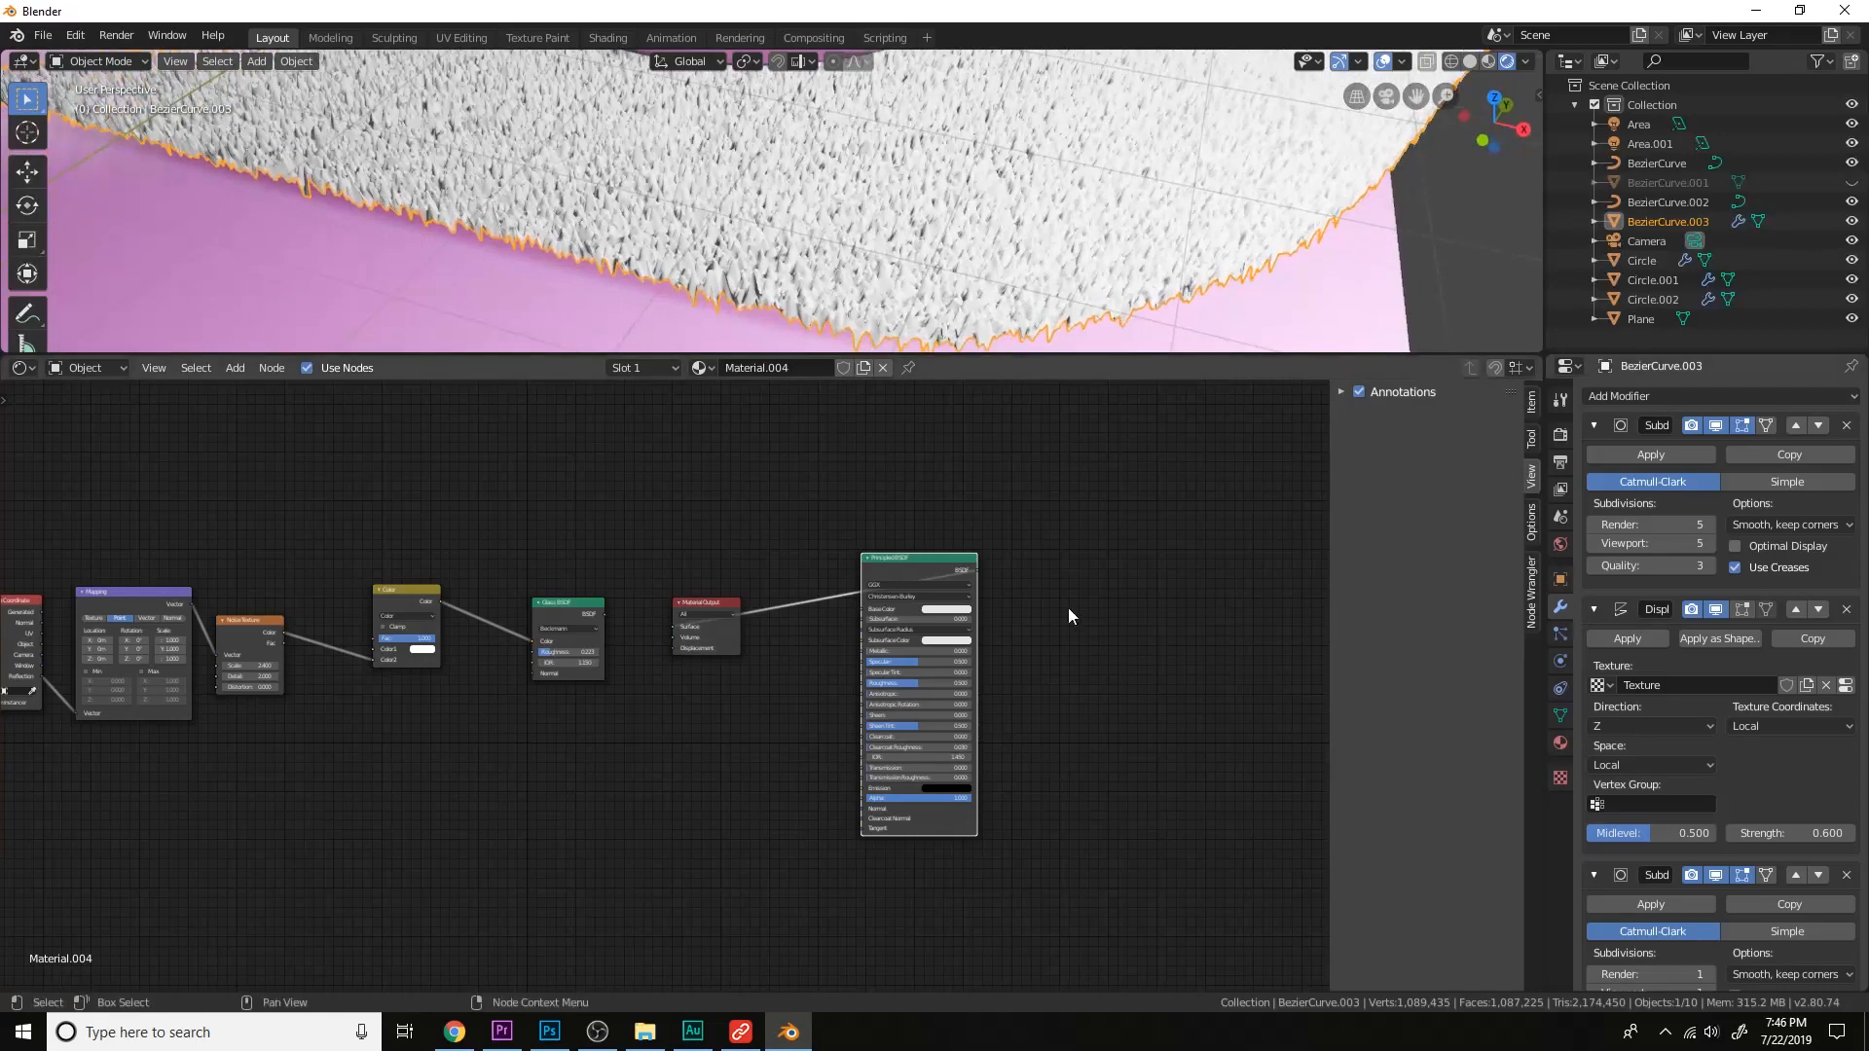
Turn off screen space refraction in the settings of the sheet's material.
middle_click_drag(1067, 607, 989, 648)
scroll(989, 648, "up", 2)
left_click(1561, 744)
scroll(1737, 780, "down", 10)
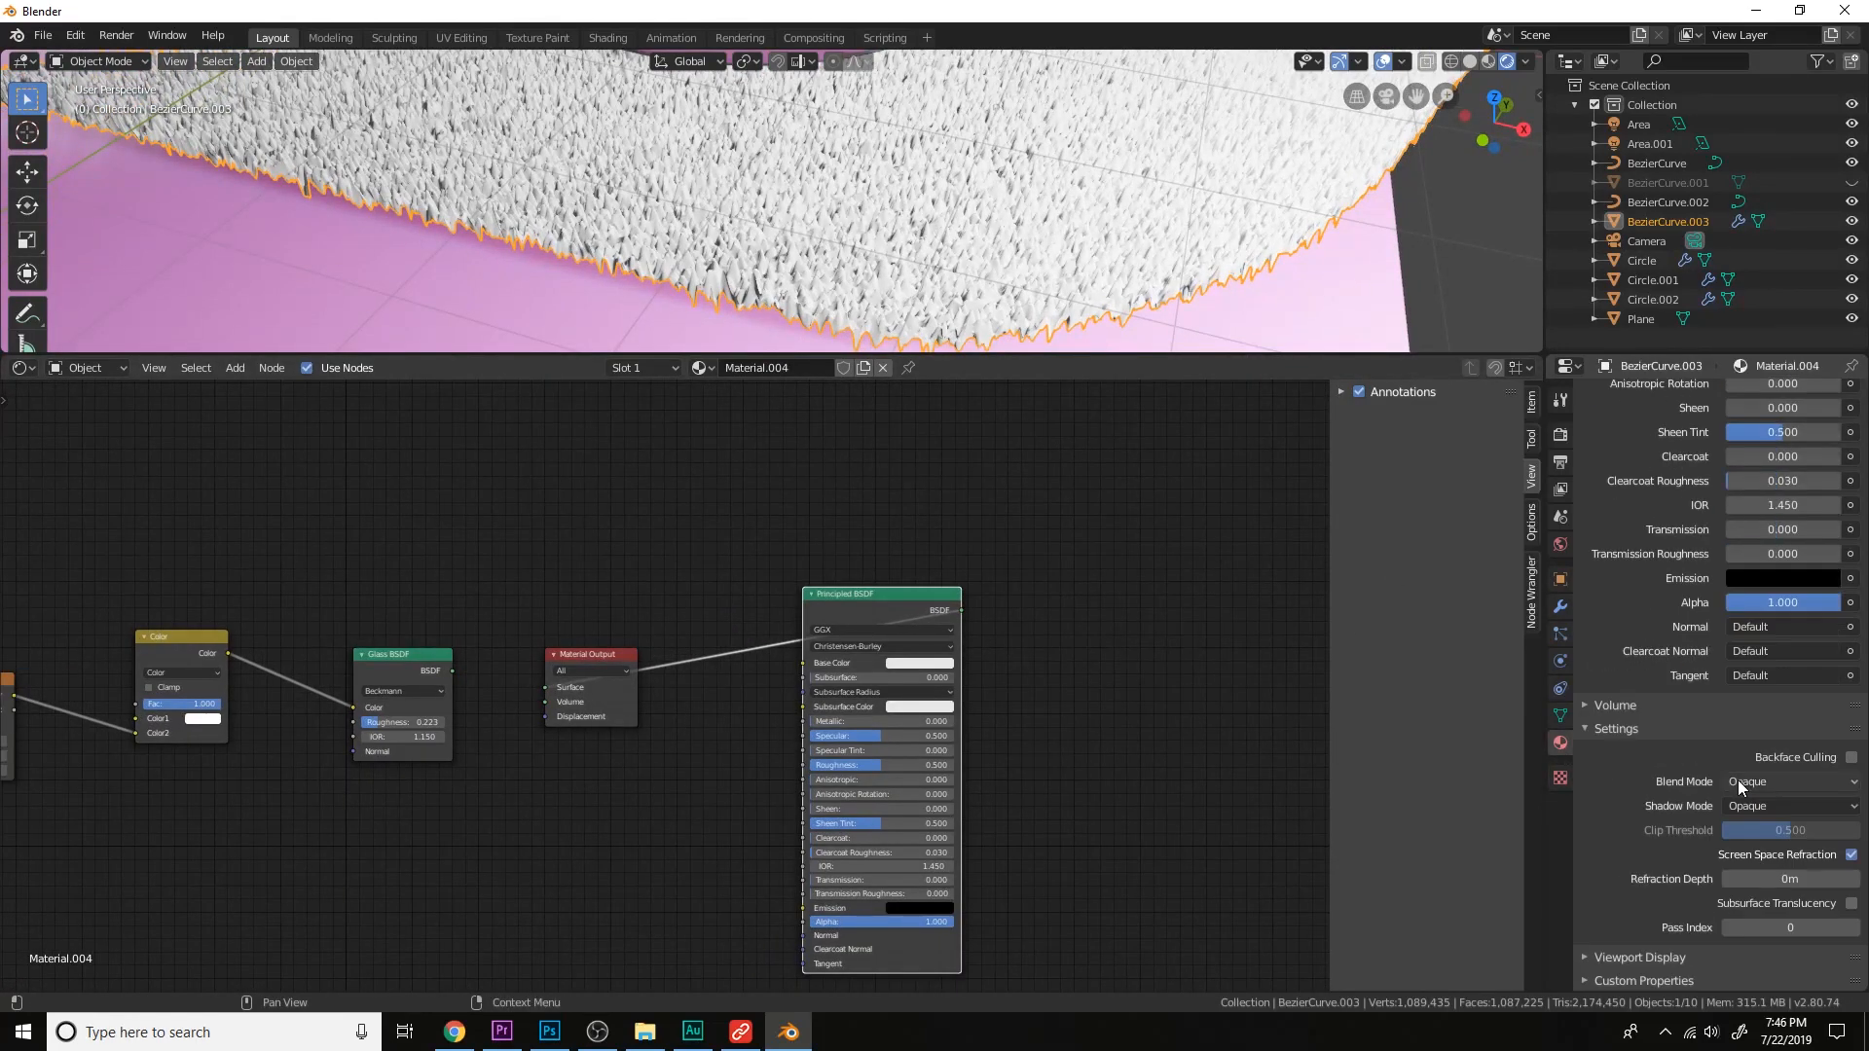
left_click(1852, 854)
Set the Principled BSDF subsurface of the sheet's material to about 0.086.
scroll(1122, 615, "up", 1)
scroll(1059, 651, "up", 3)
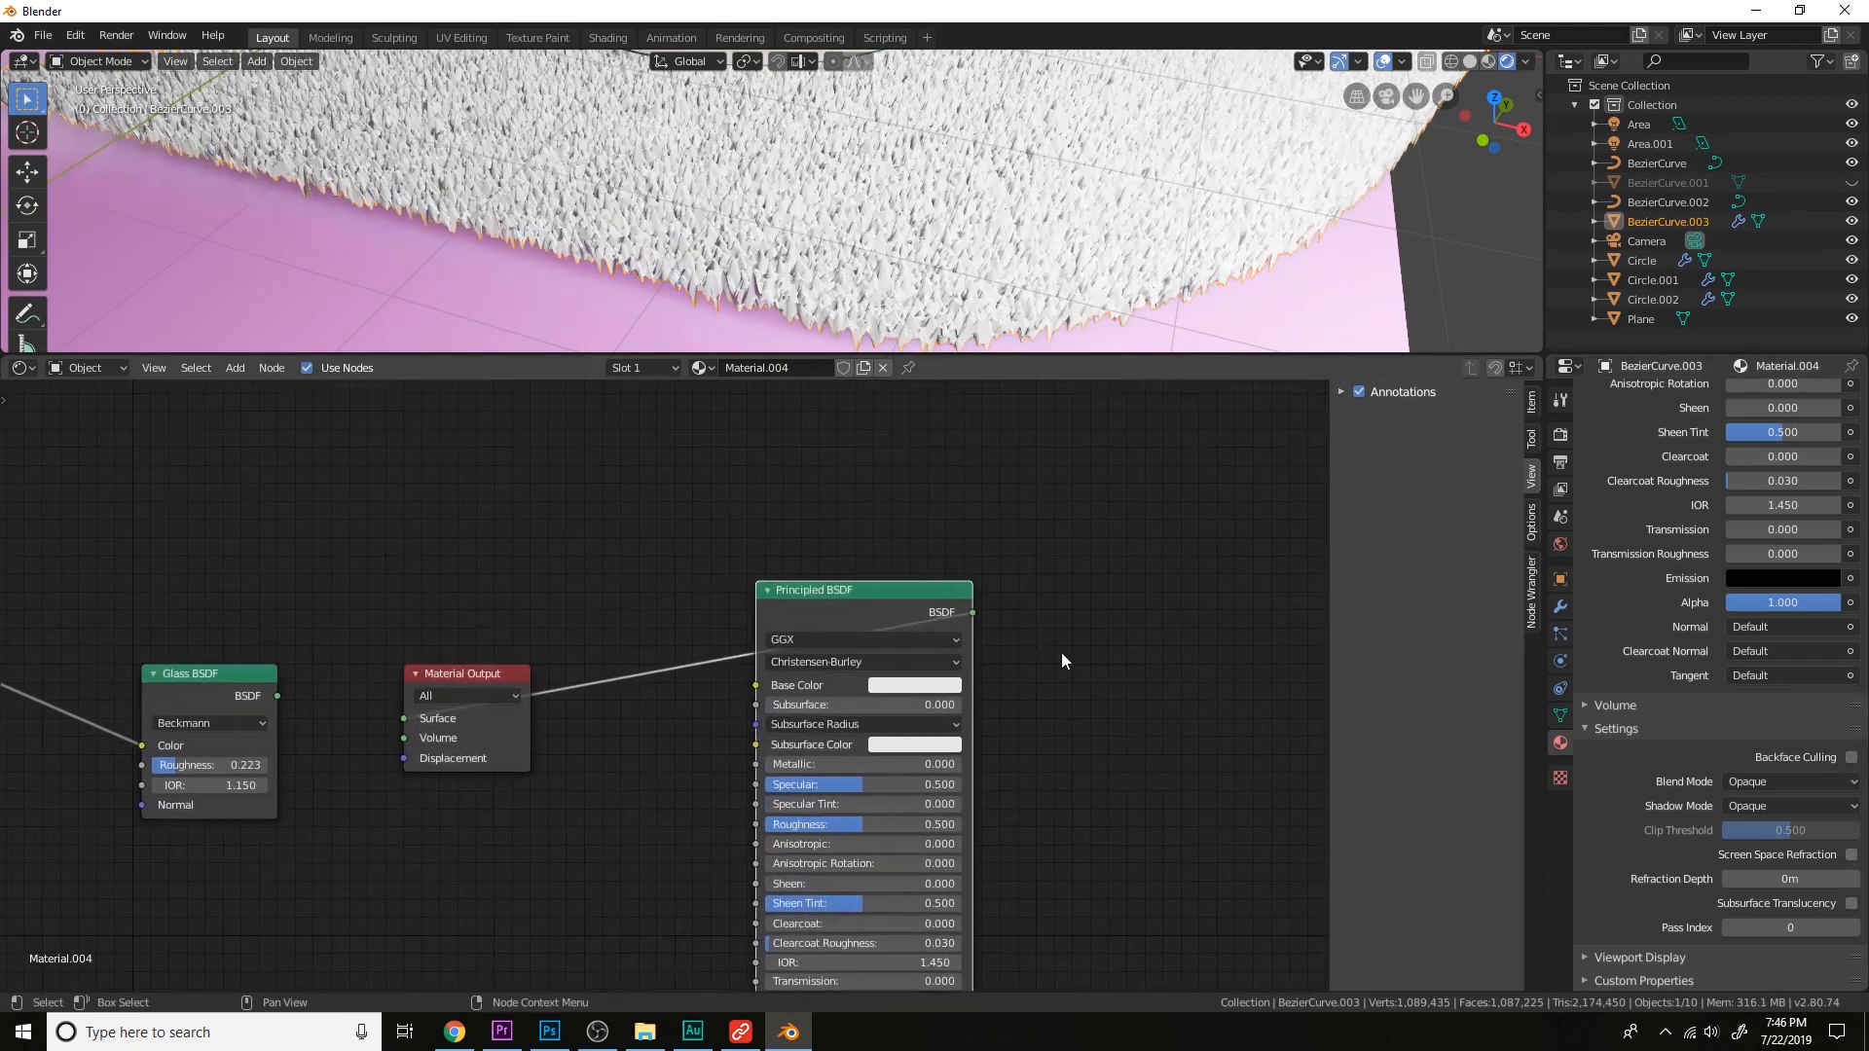
left_click_drag(945, 711, 966, 712)
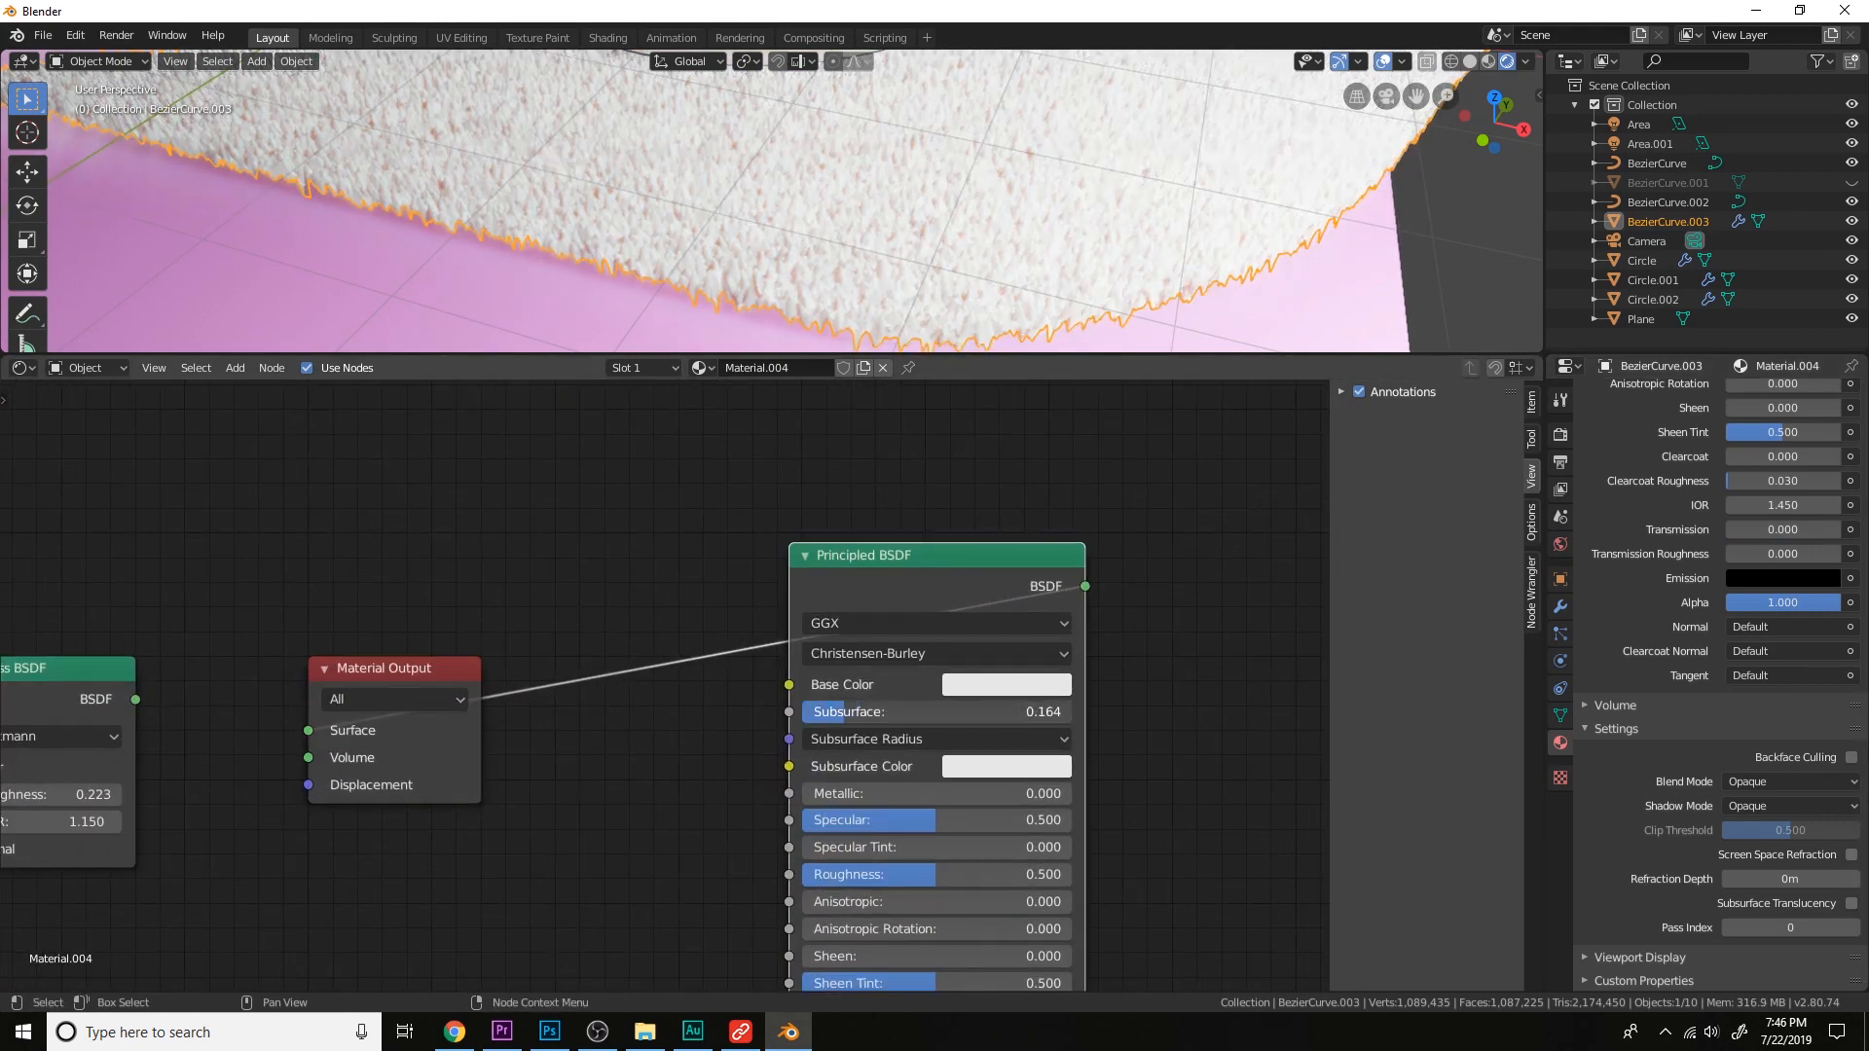
left_click_drag(945, 711, 936, 739)
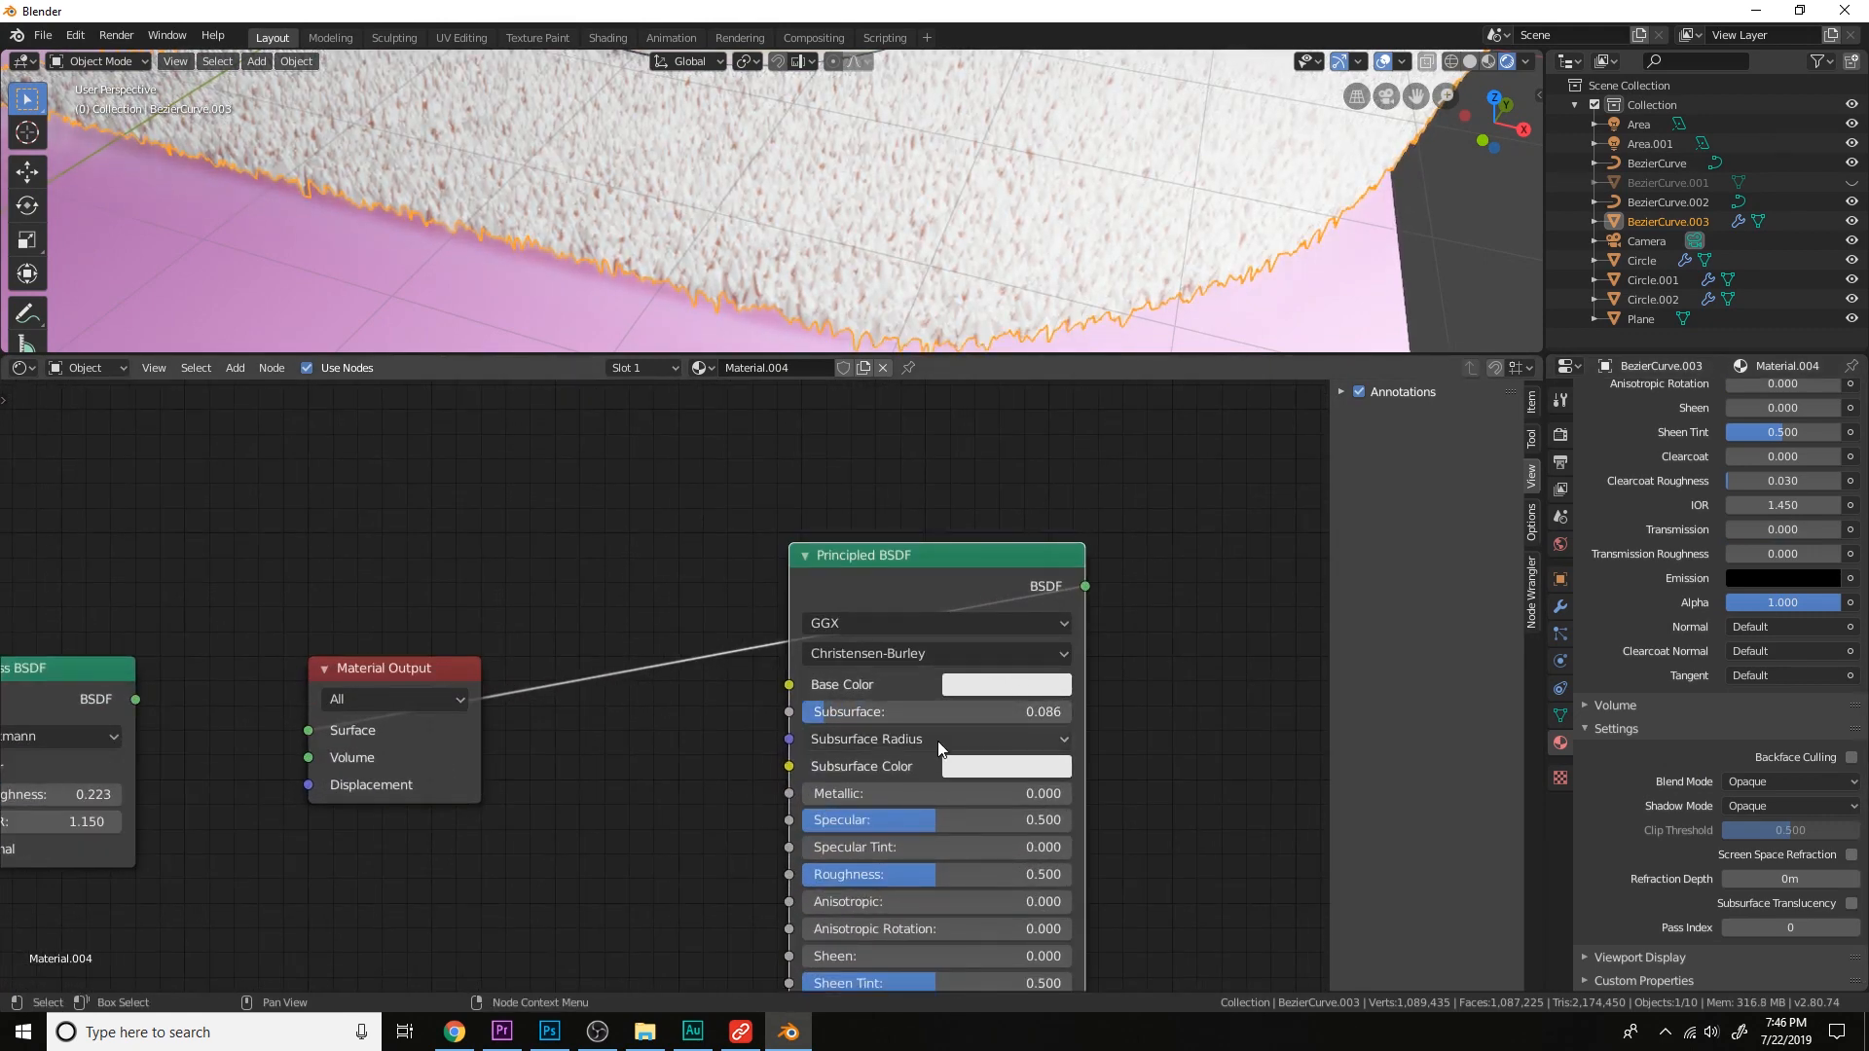
Set the Principled BSDF subsurface radius values to 0.3, 0.3 and 1.
left_click(940, 742)
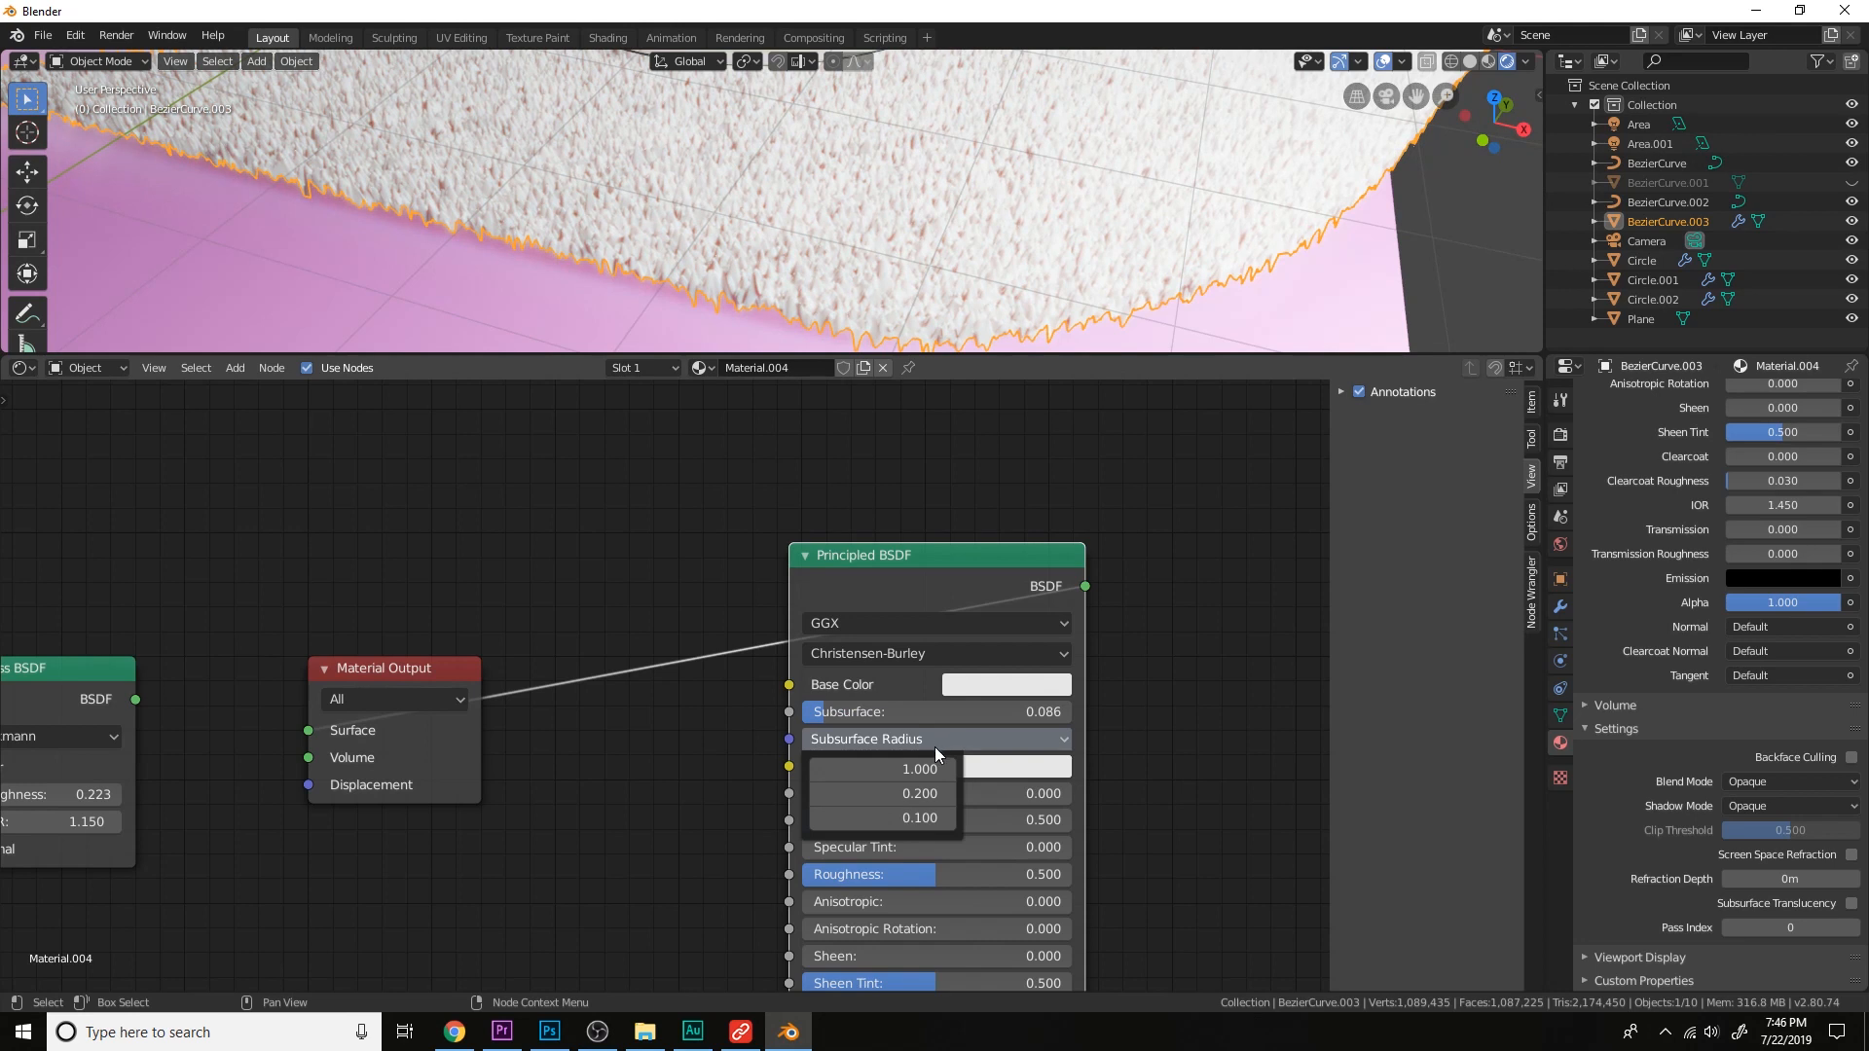
left_click(916, 816)
type("1")
key("Return")
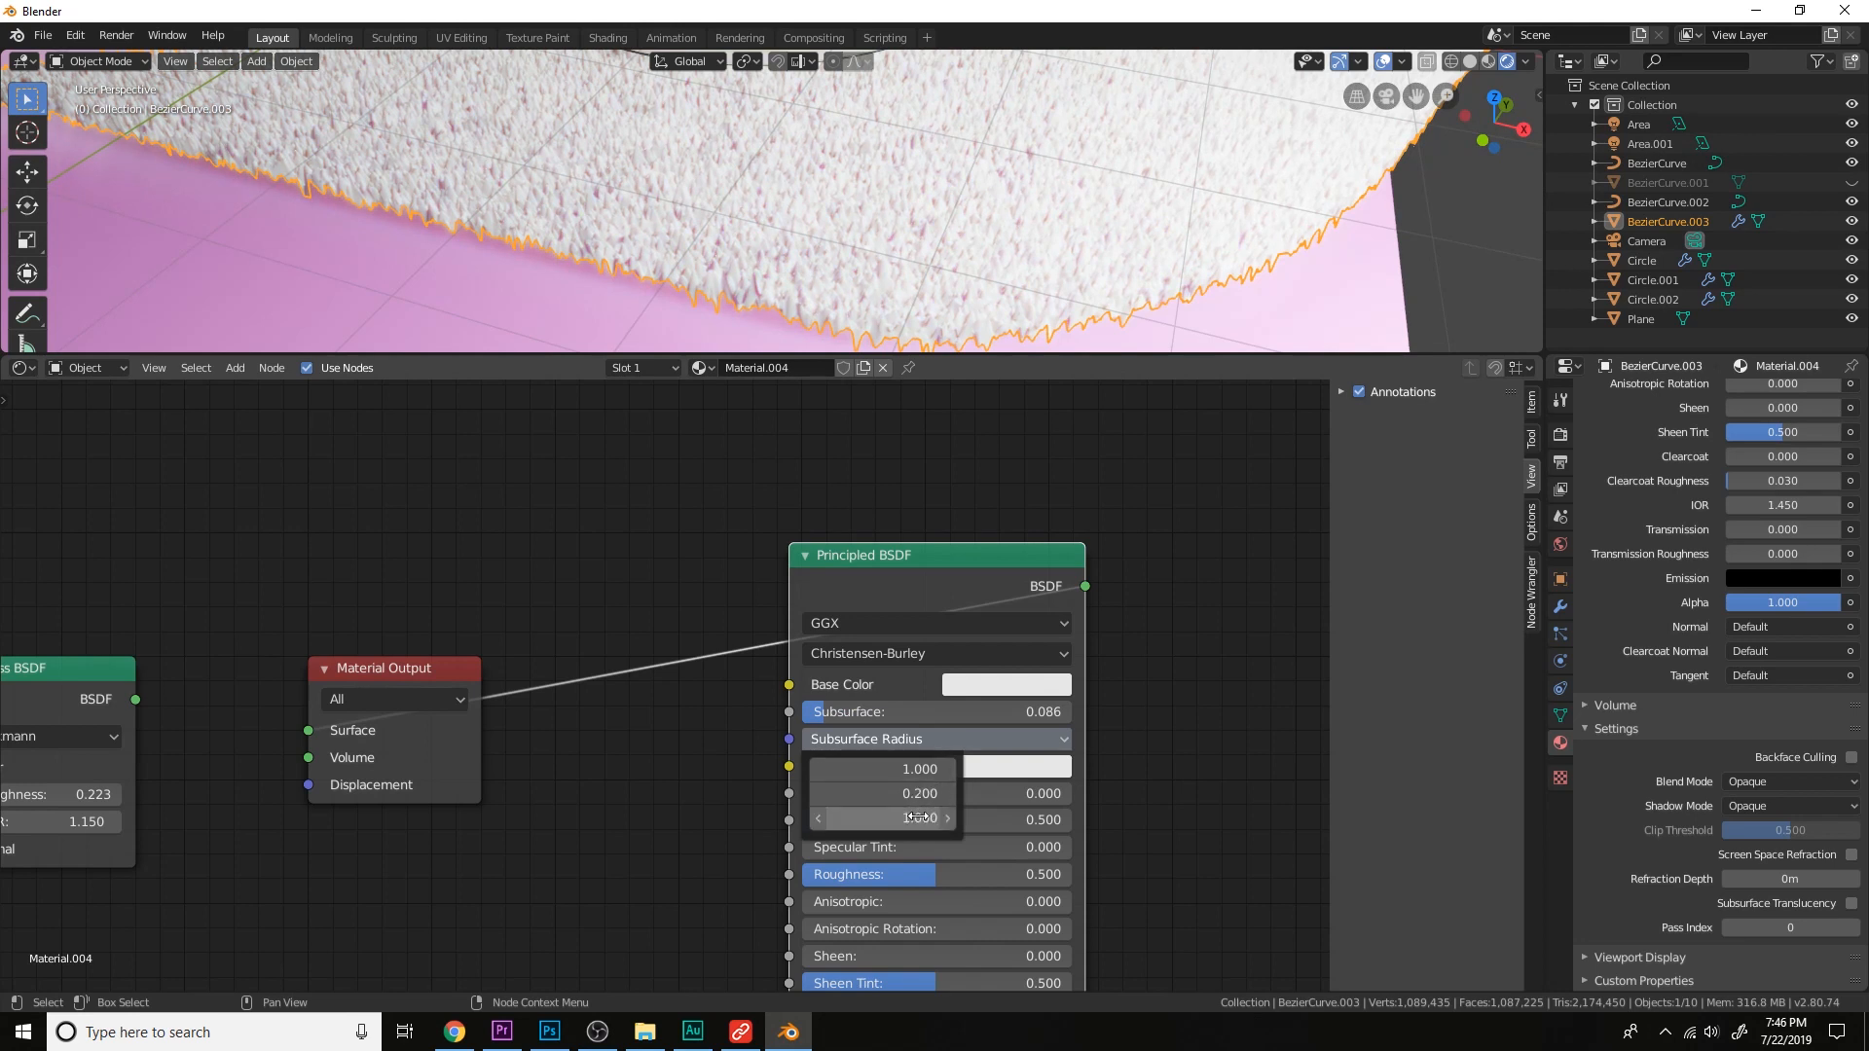
left_click(907, 771)
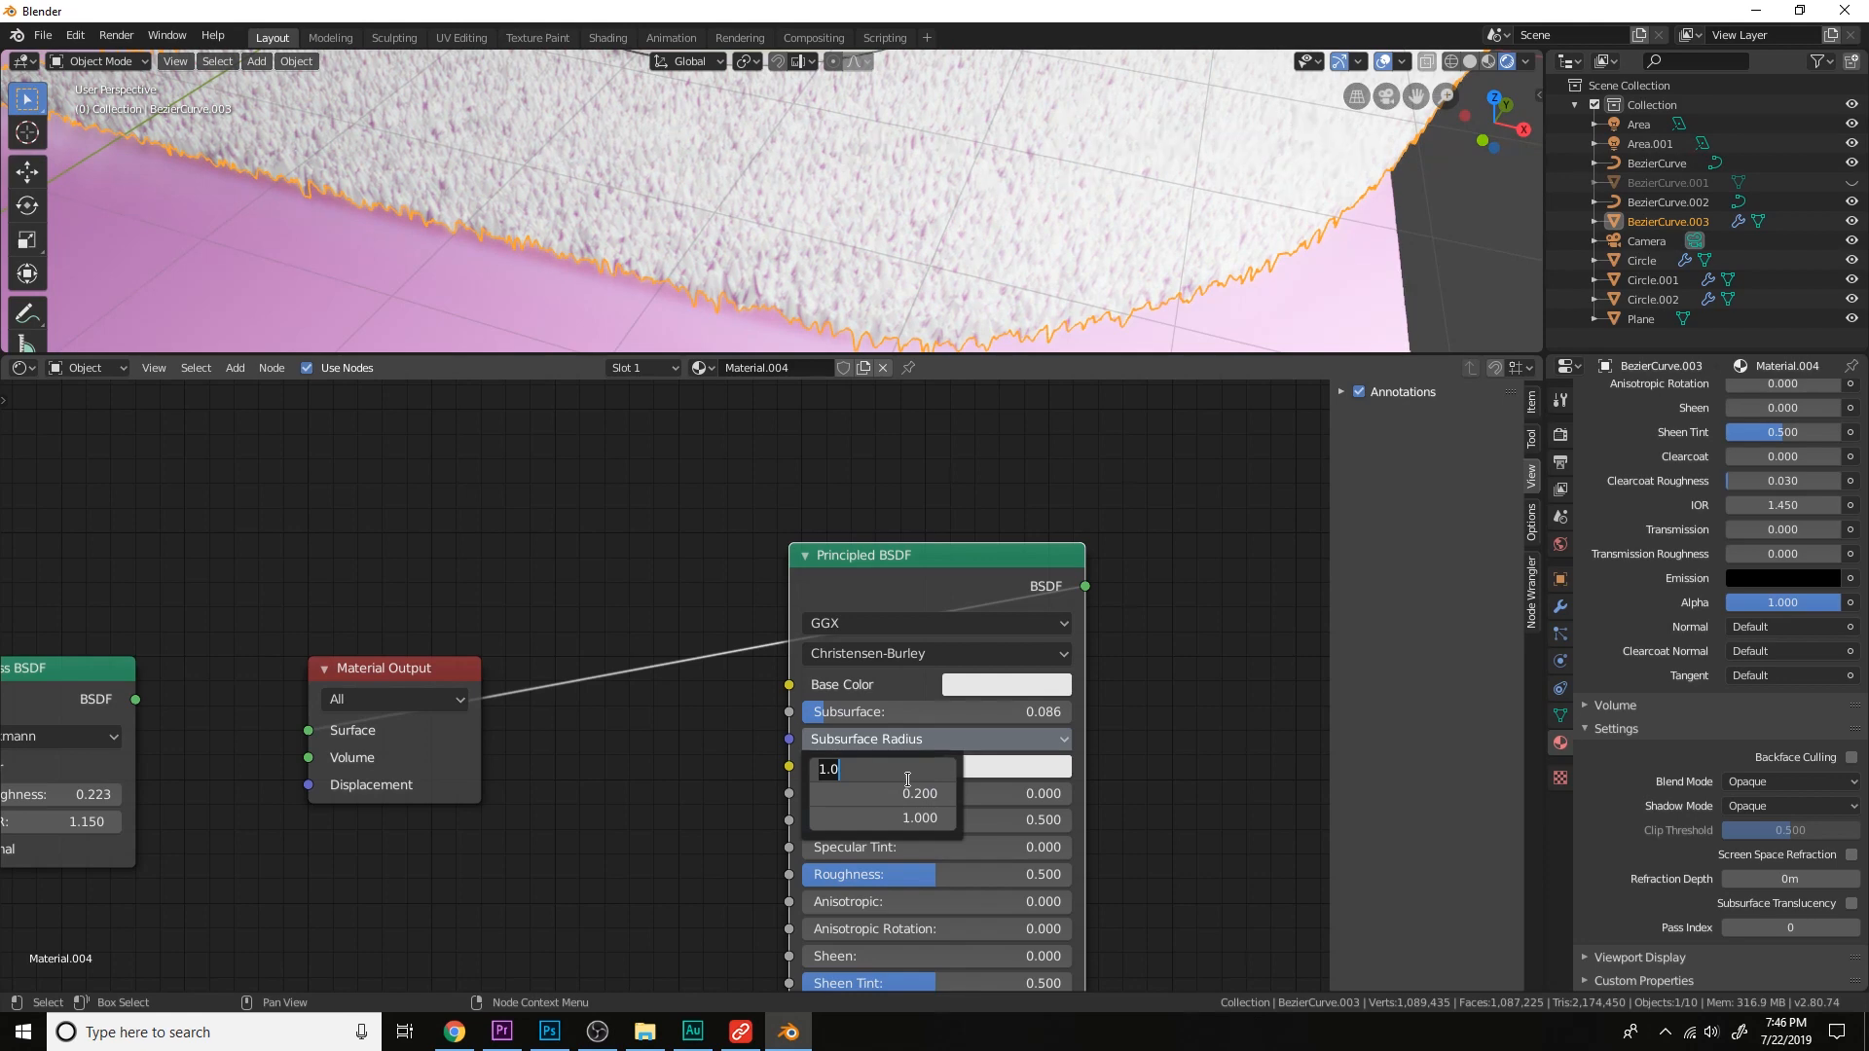
left_click(907, 790)
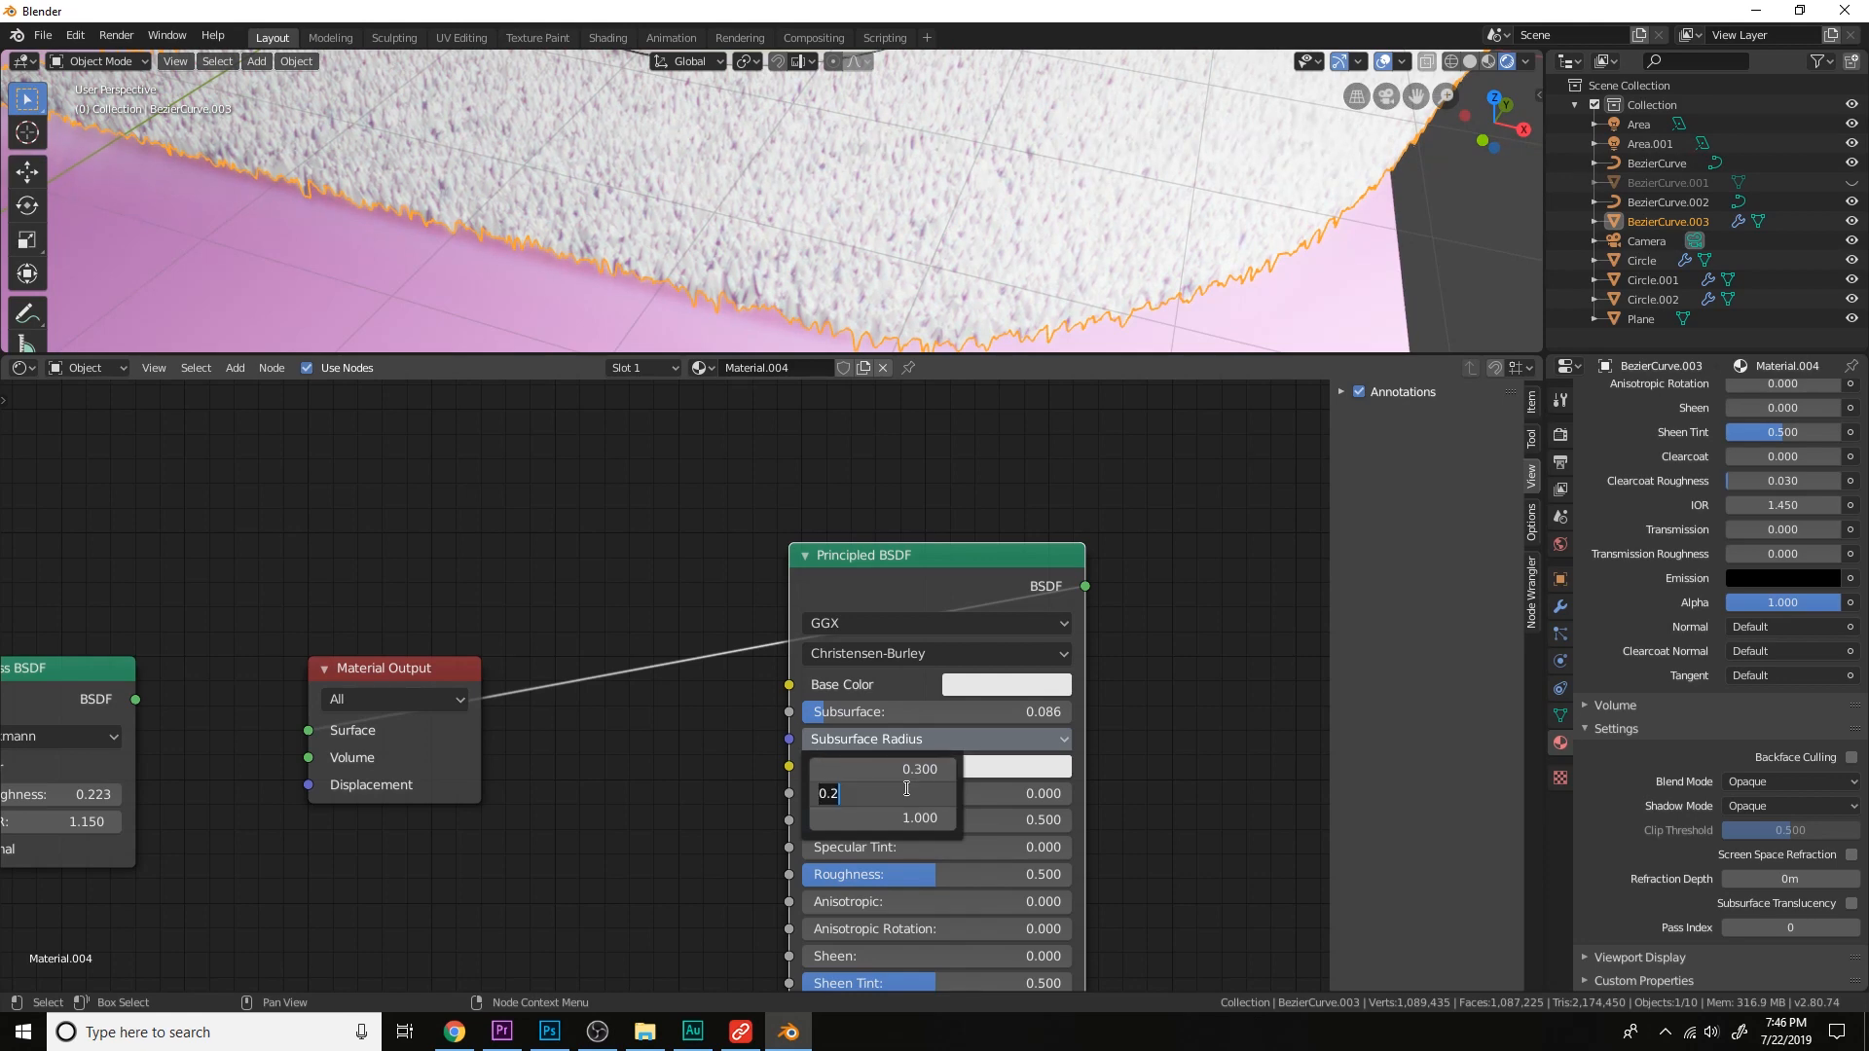
key("Return")
Raise the subsurface of the sheet's Principled BSDF to about 0.205.
scroll(1129, 194, "down", 5)
middle_click_drag(1129, 195, 1157, 232)
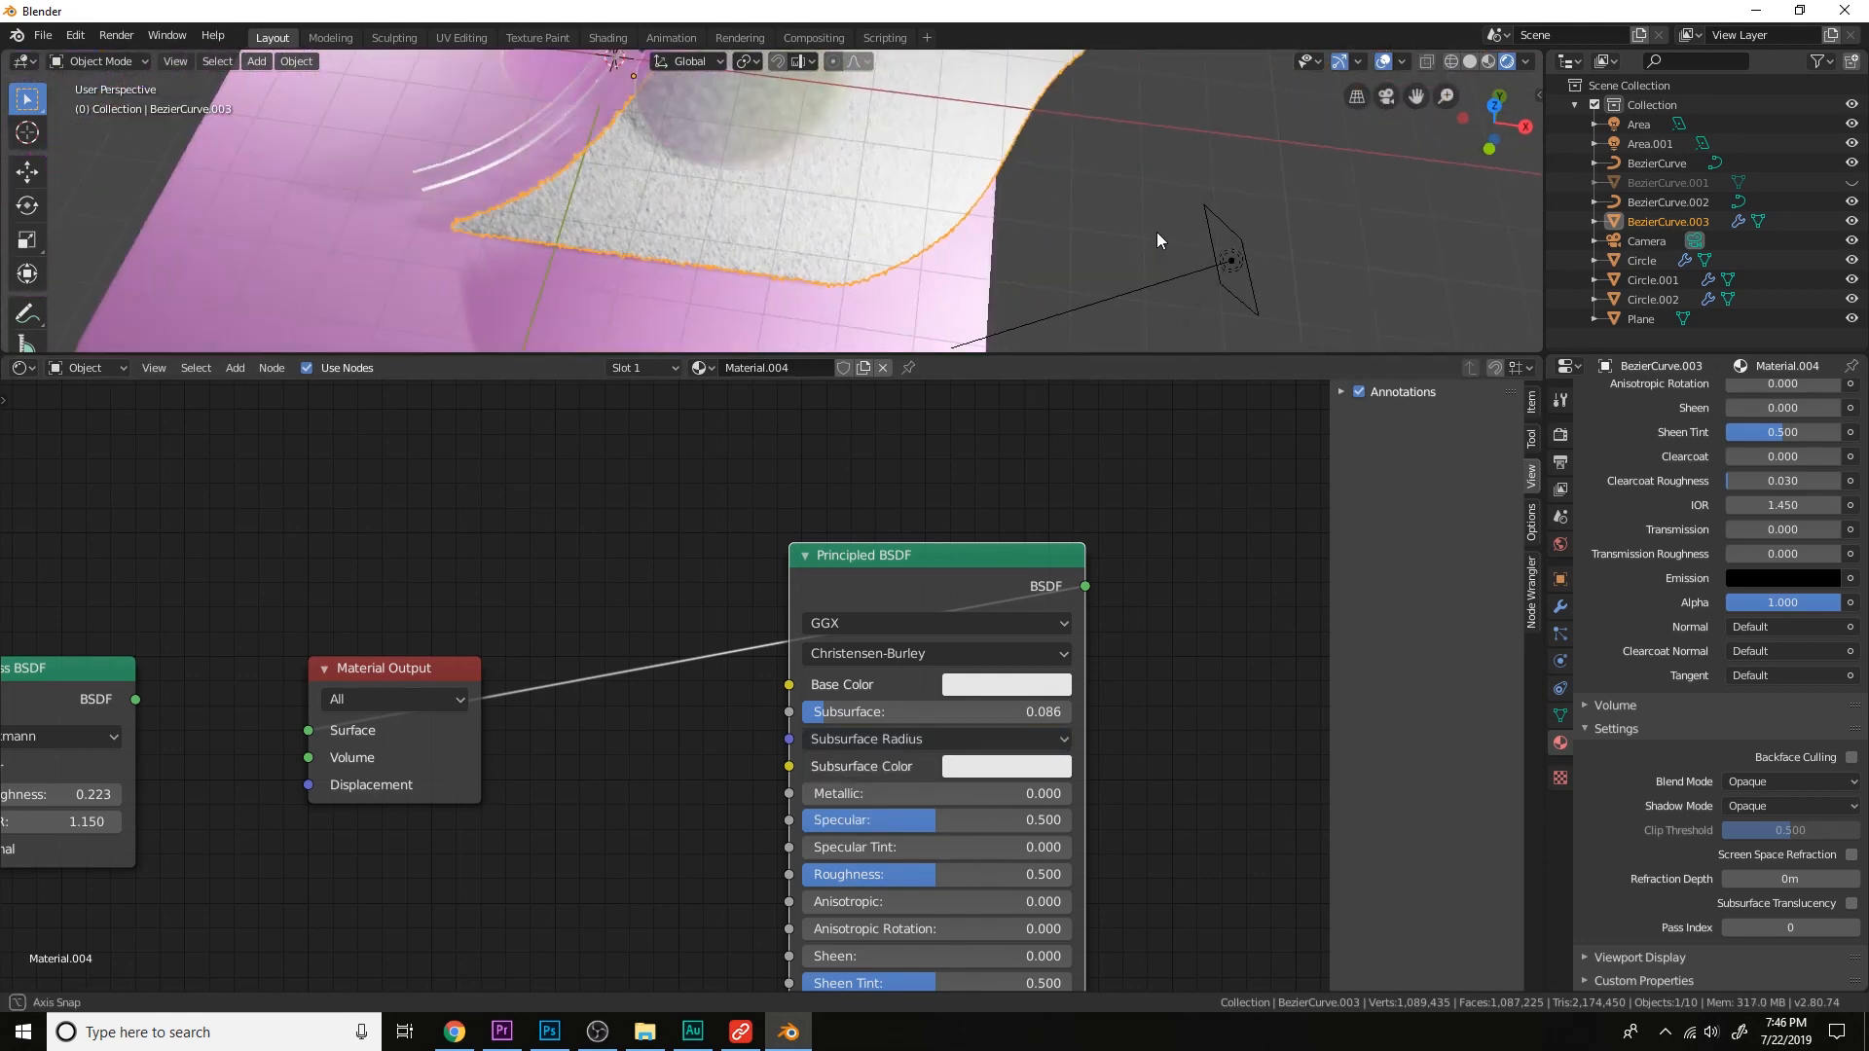
scroll(1156, 232, "up", 4)
scroll(1149, 224, "up", 2)
left_click_drag(942, 710, 937, 709)
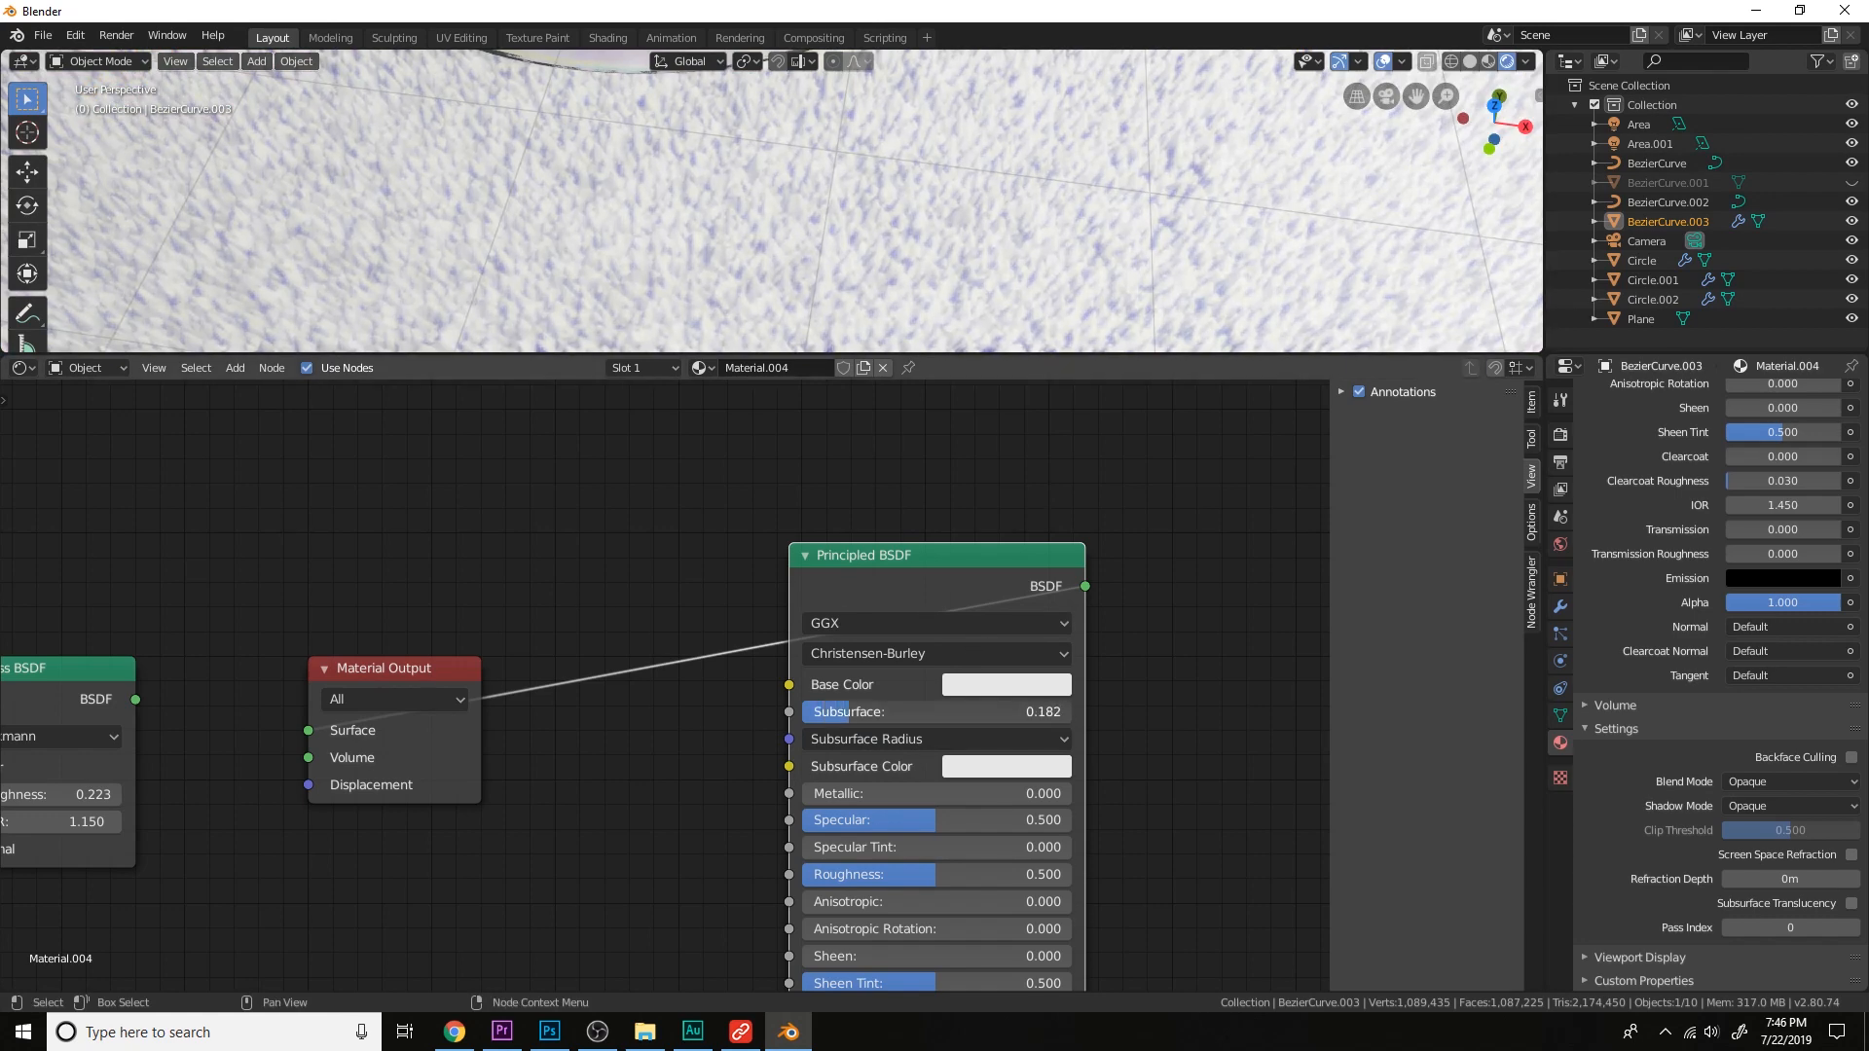
Examine the sheet's bumpy surface from the camera view and from a low angle.
scroll(1018, 236, "down", 8)
middle_click_drag(1018, 236, 1035, 257)
scroll(1035, 257, "up", 3)
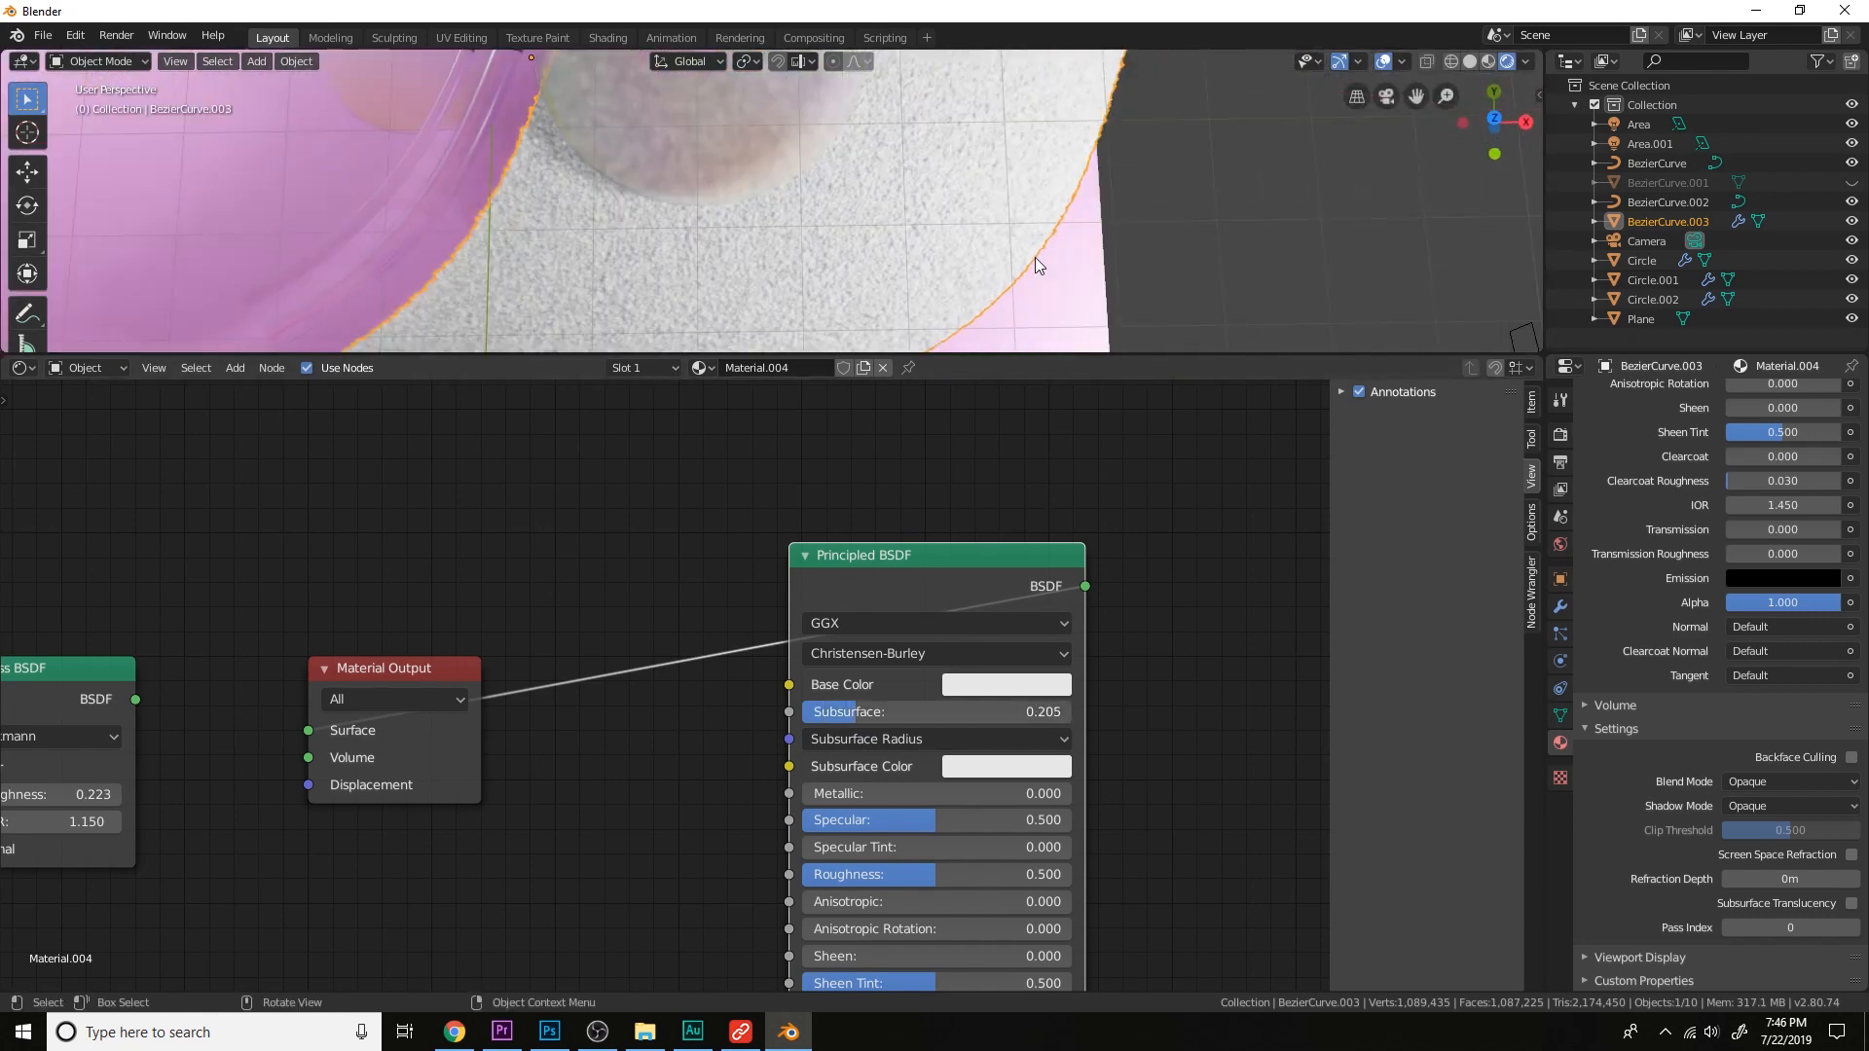
scroll(1036, 257, "down", 3)
key("KP_0")
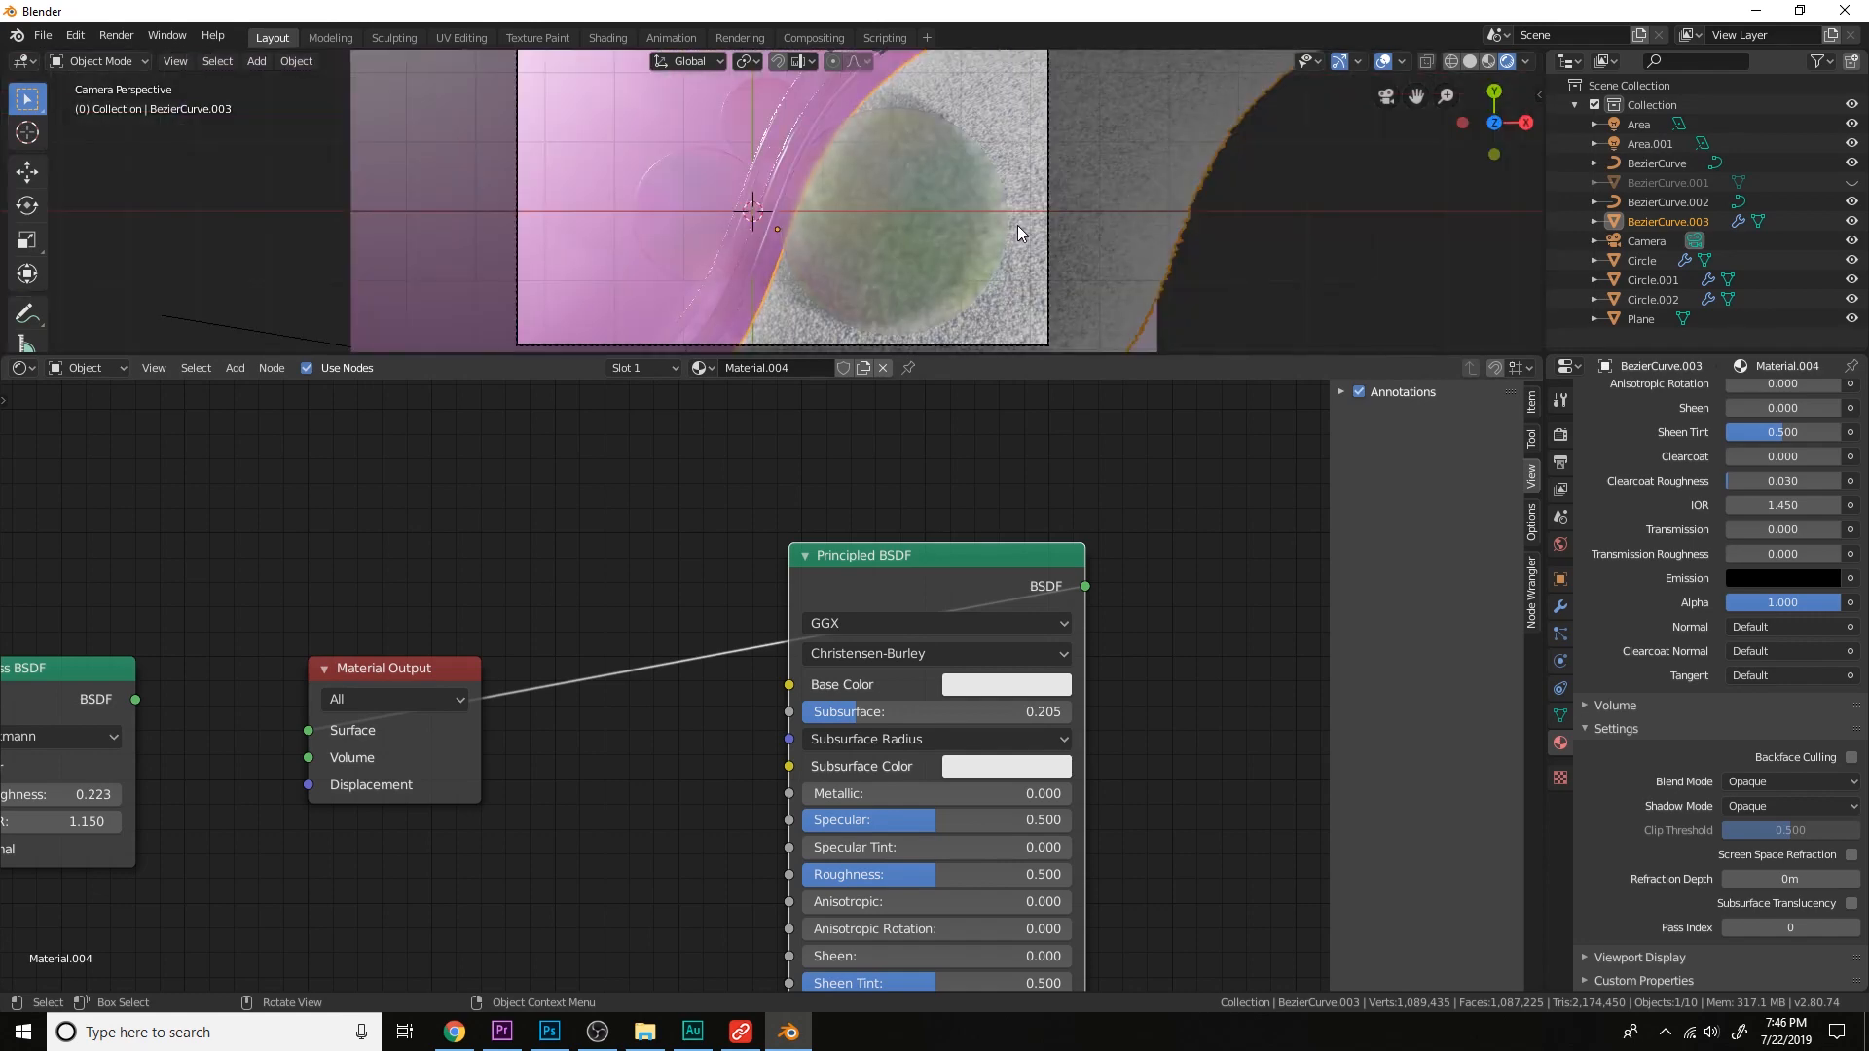
scroll(1019, 225, "down", 2)
middle_click_drag(1019, 231, 1108, 222, "shift")
scroll(950, 181, "up", 2)
scroll(951, 181, "down", 2)
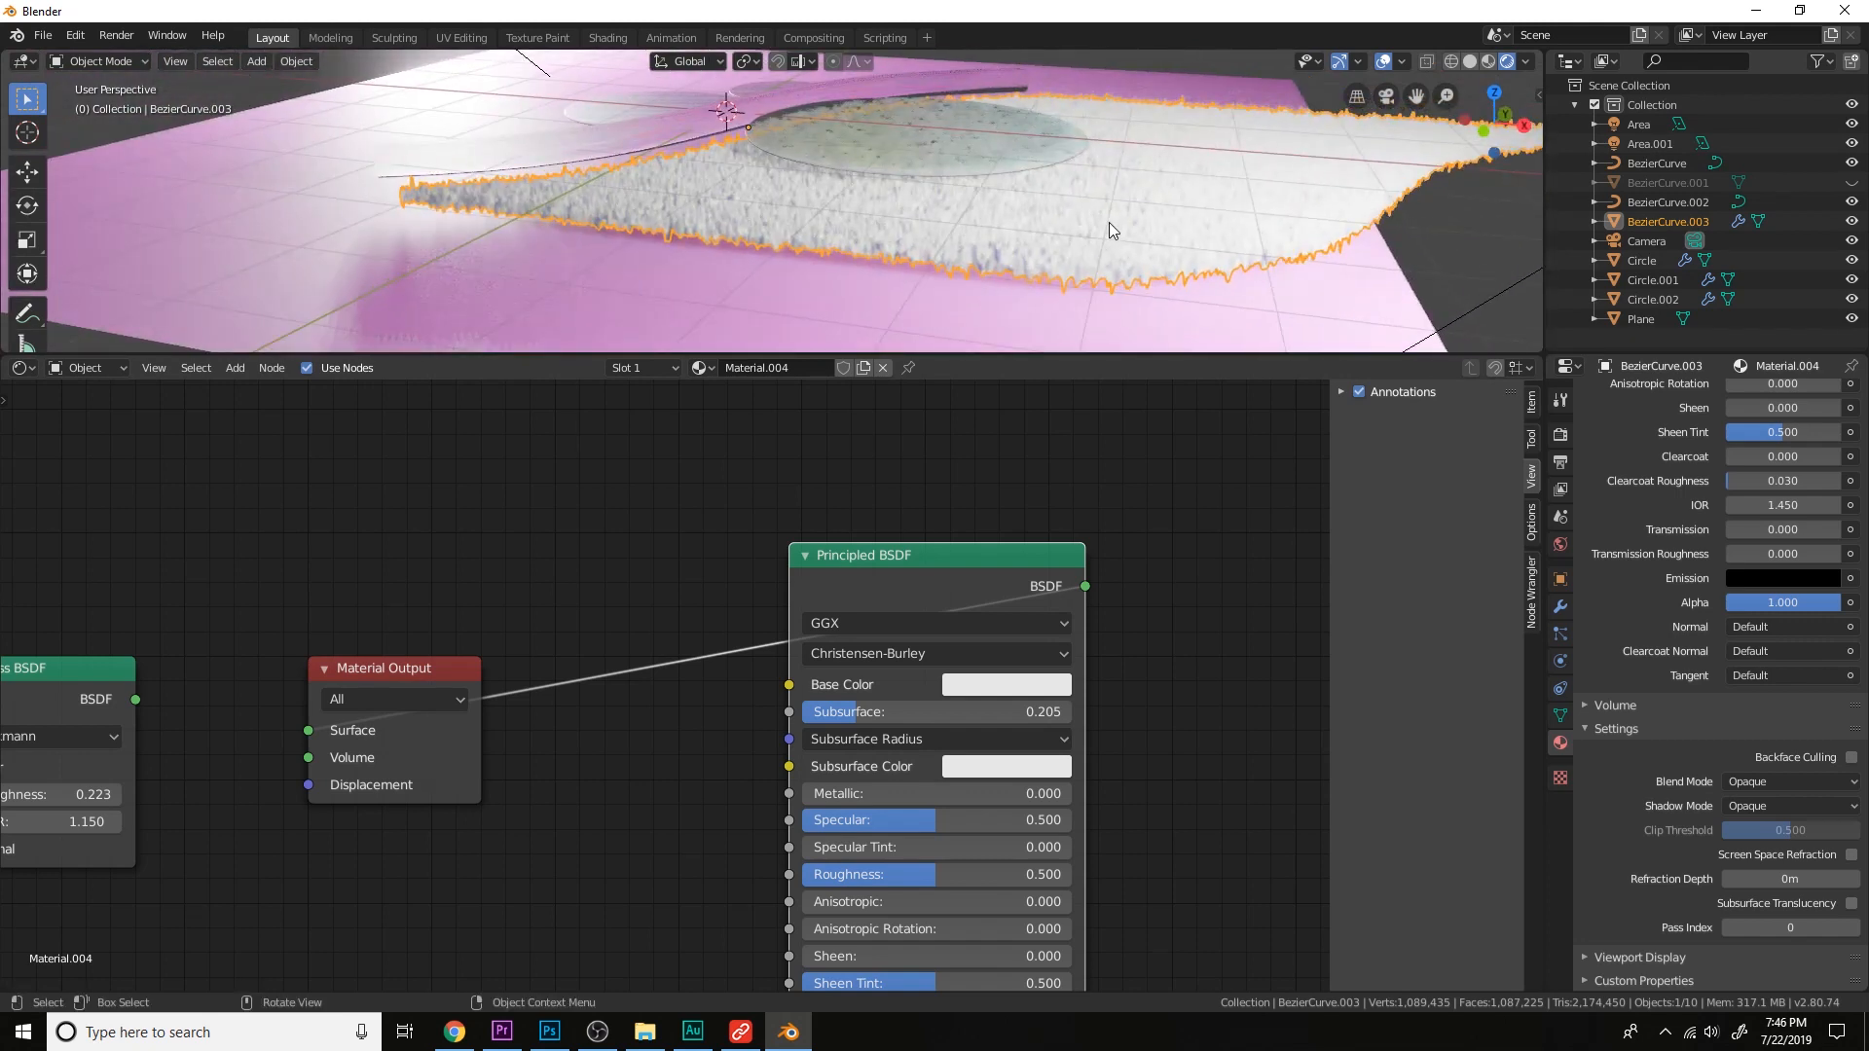
scroll(1108, 222, "up", 2)
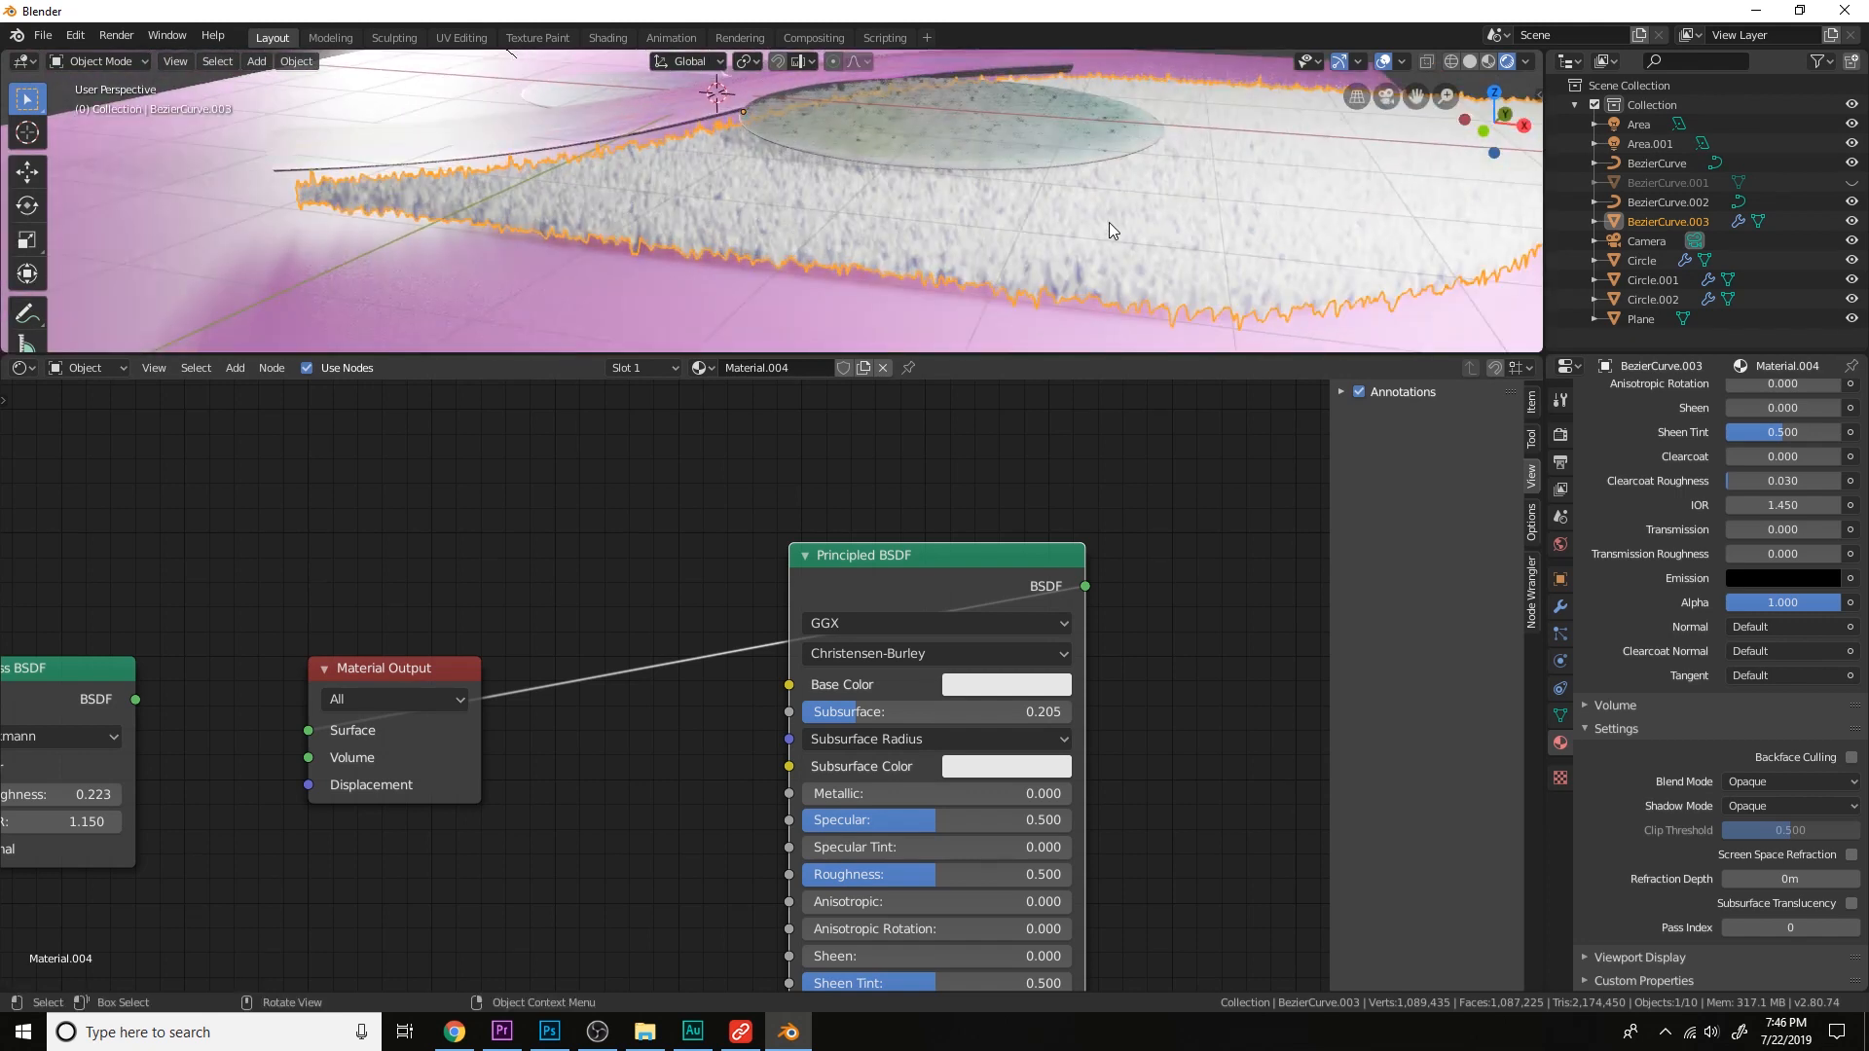
Reduce the strength of the sheet's Displace modifier to 0.3.
left_click(1562, 605)
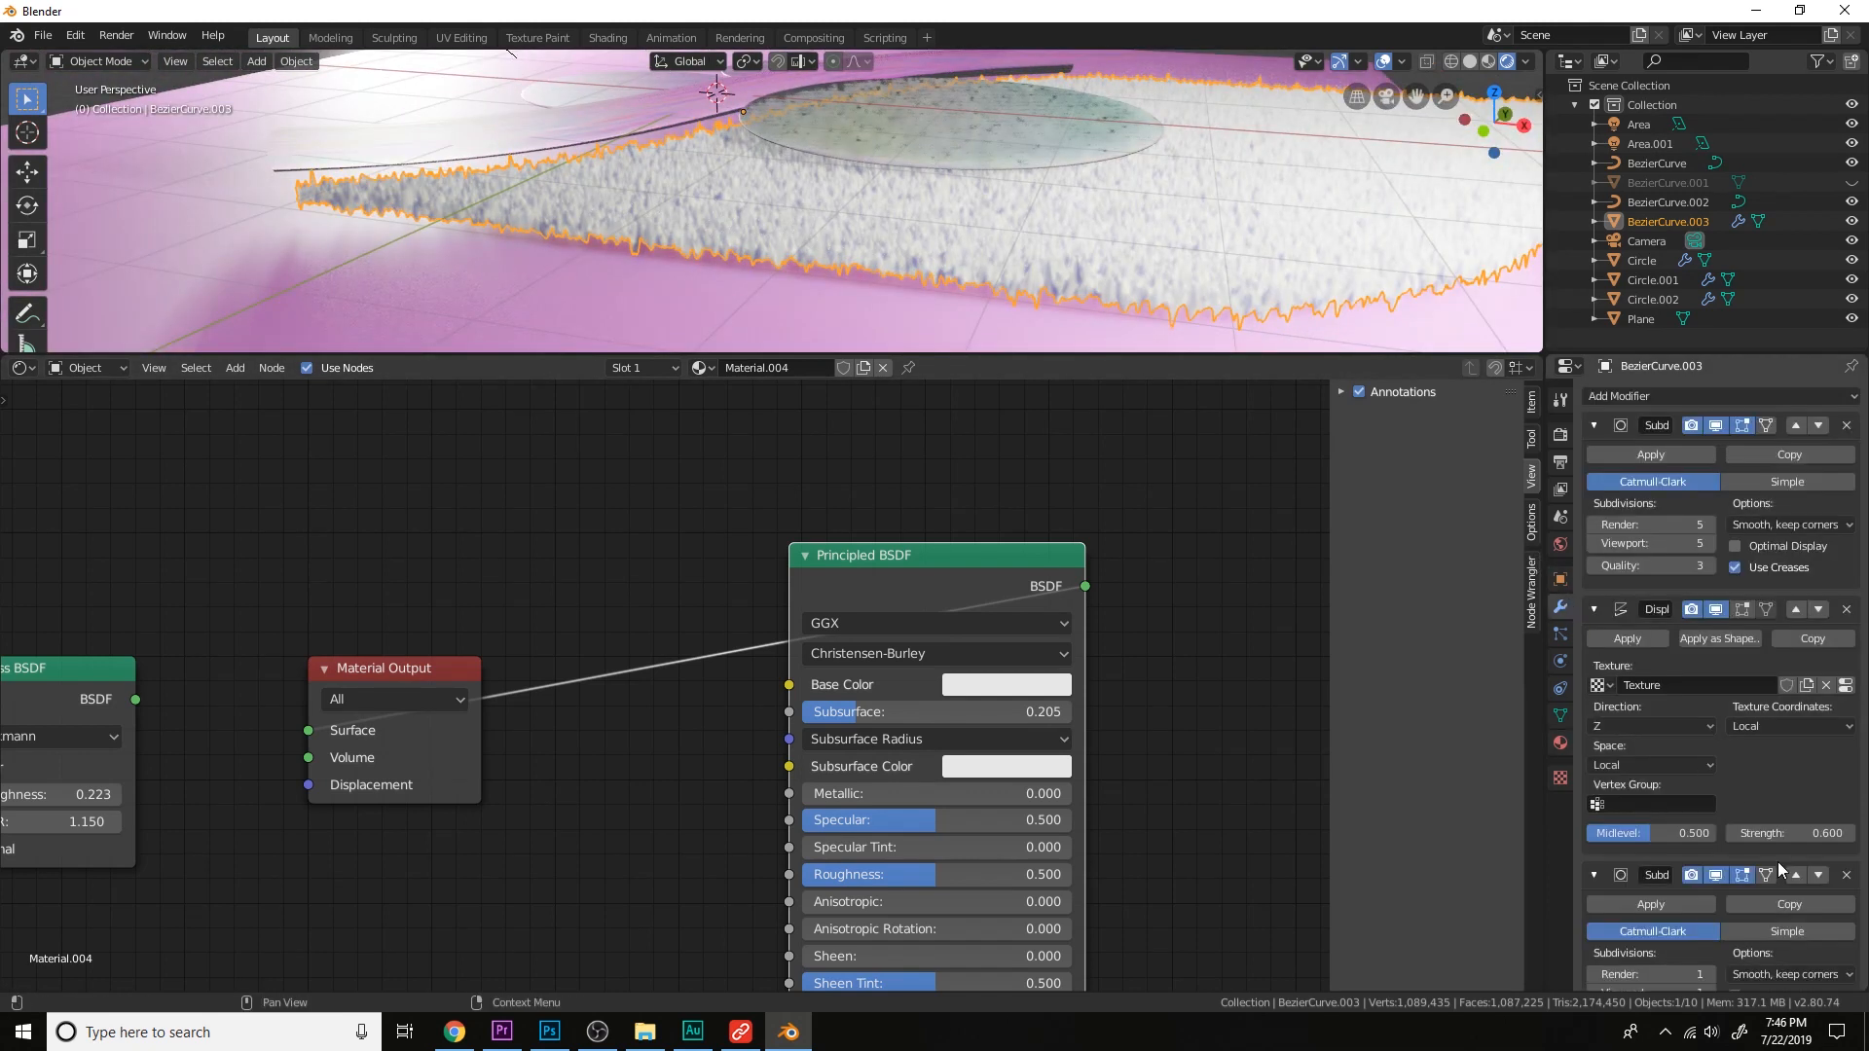
scroll(1778, 862, "down", 2)
left_click(1784, 779)
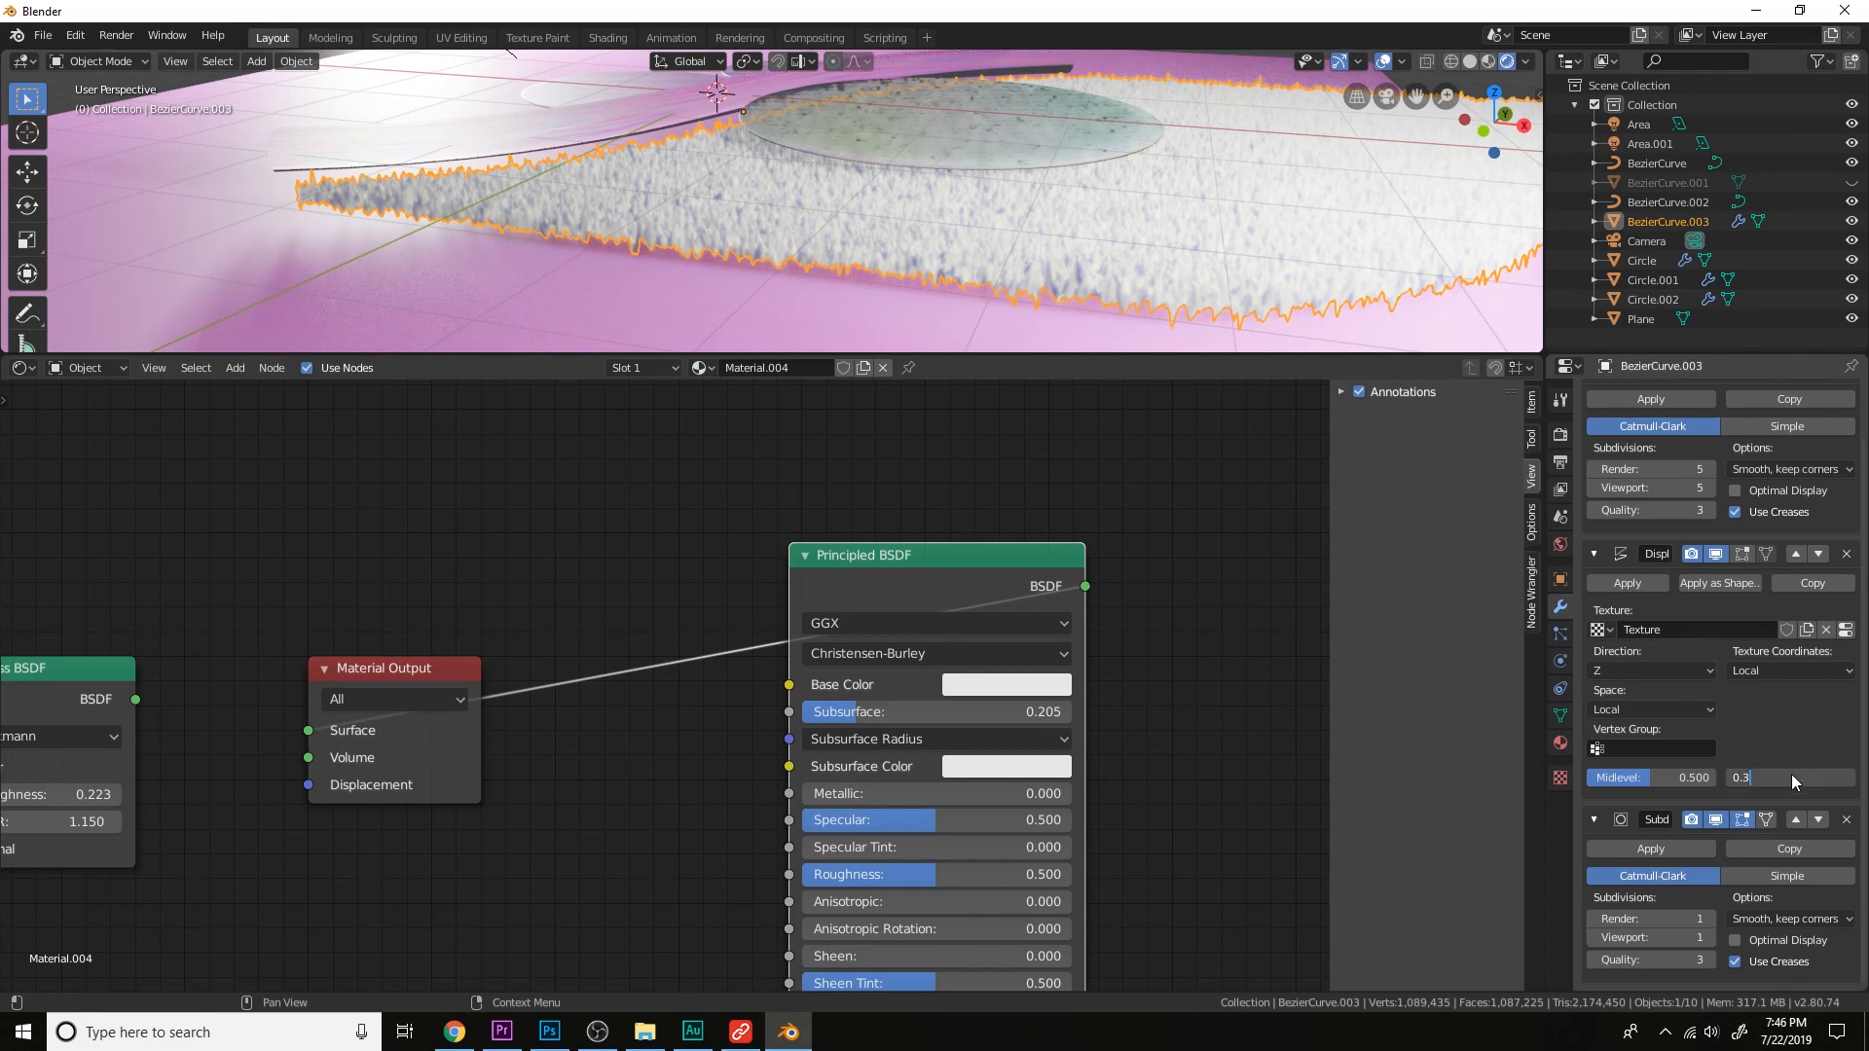
type("0.3")
key("Return")
Make the material of the large disc over the sheet a single-user copy and set its shadow mode to None.
middle_click_drag(777, 259, 1024, 230)
key("KP_0")
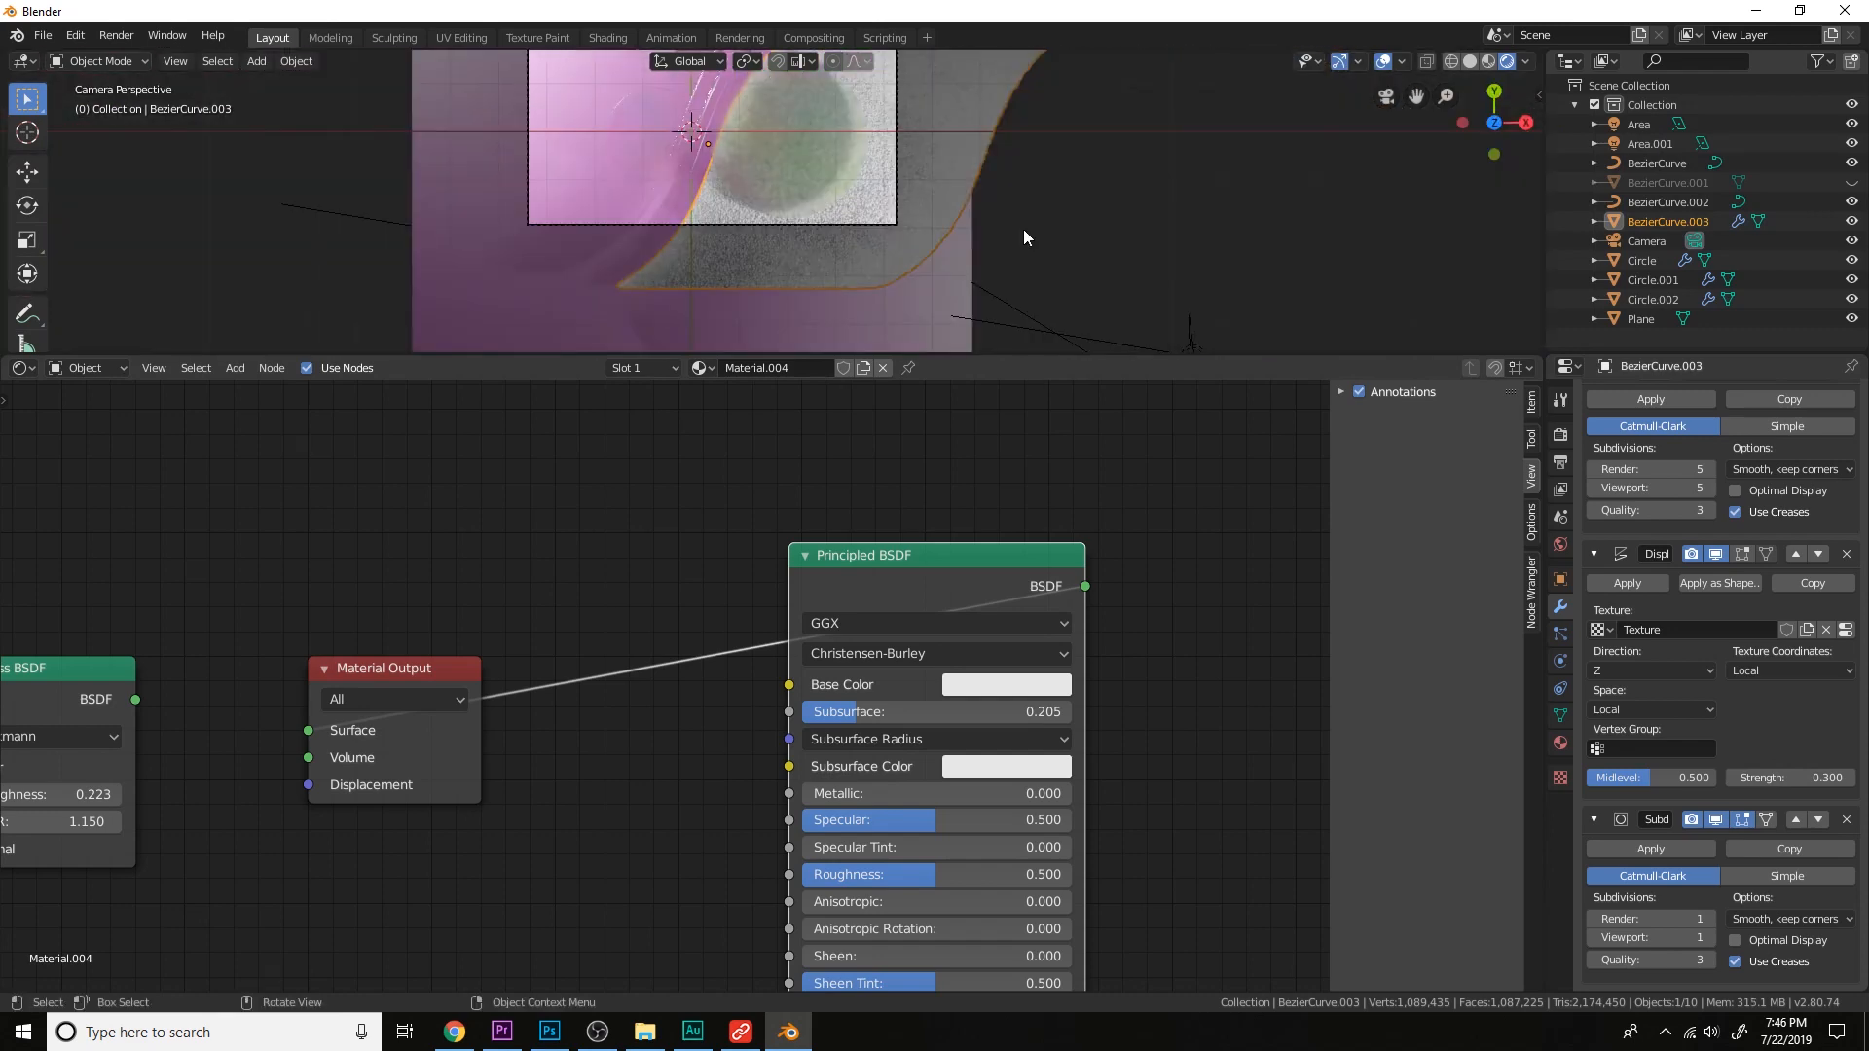
left_click(945, 236)
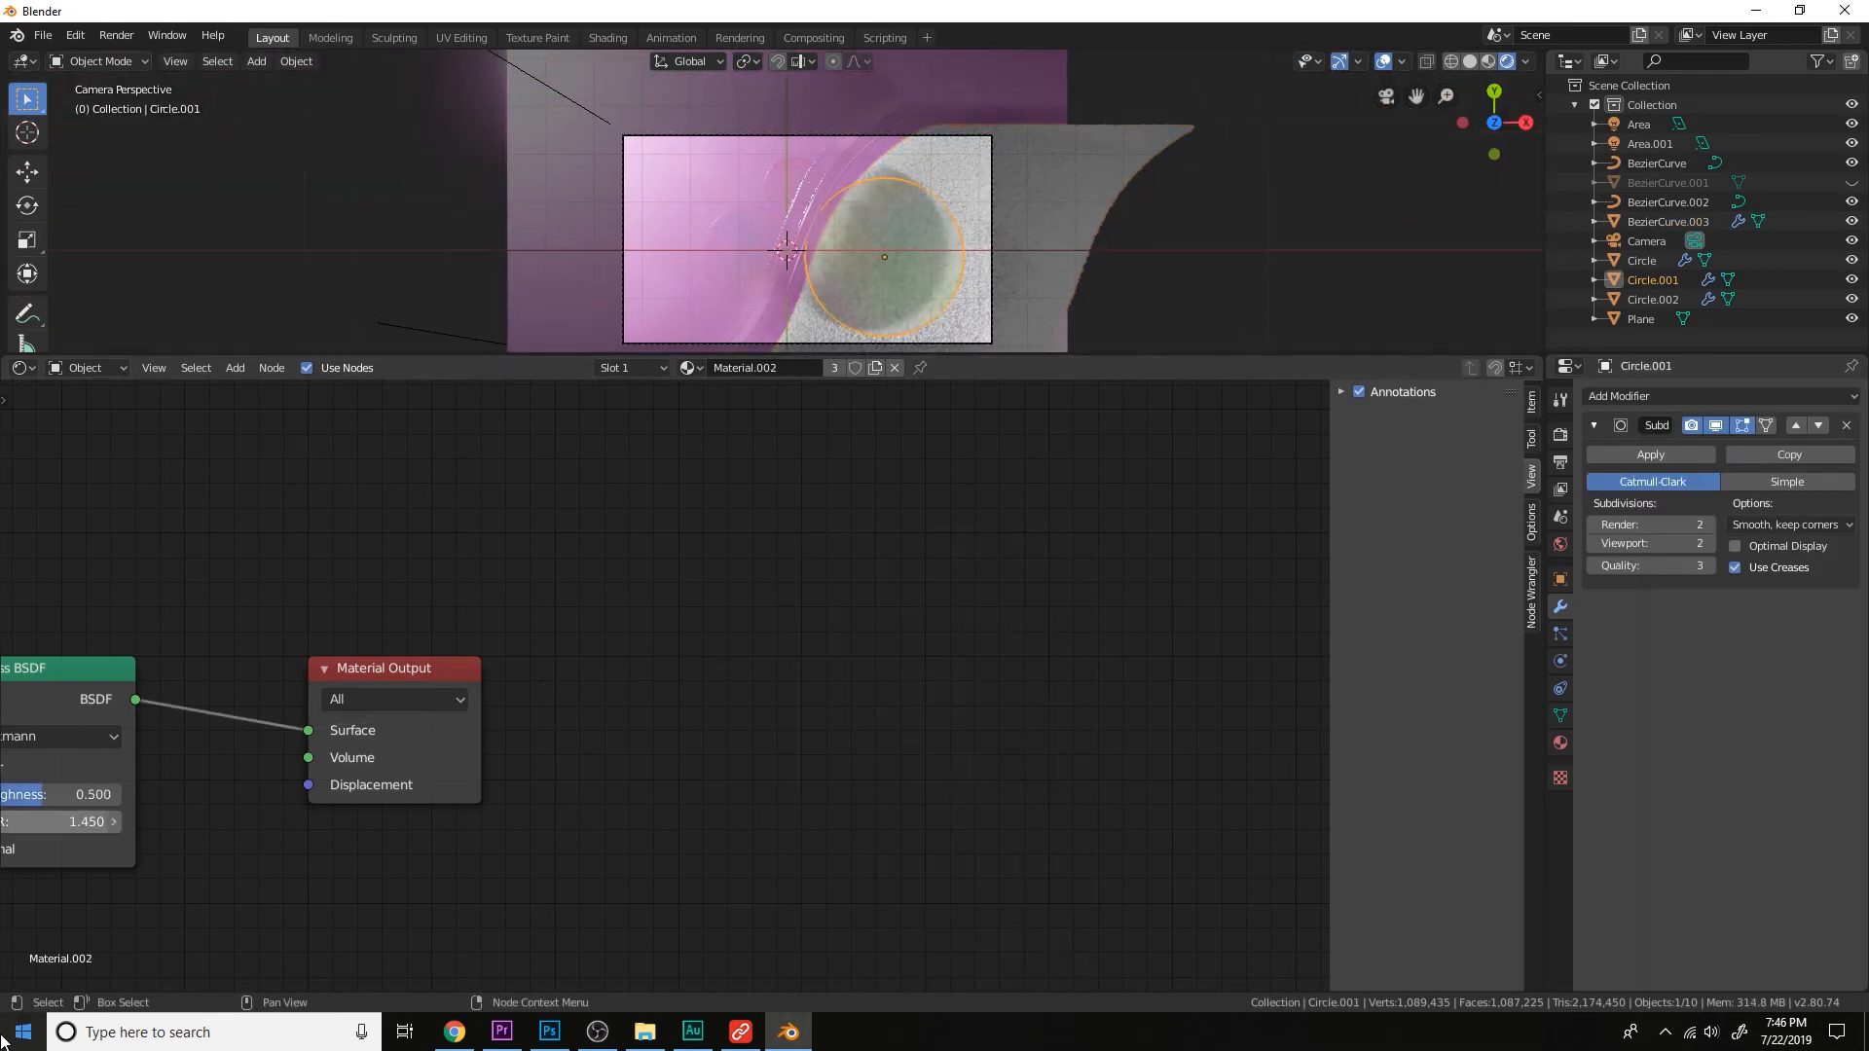
scroll(1053, 160, "up", 3)
left_click(1561, 743)
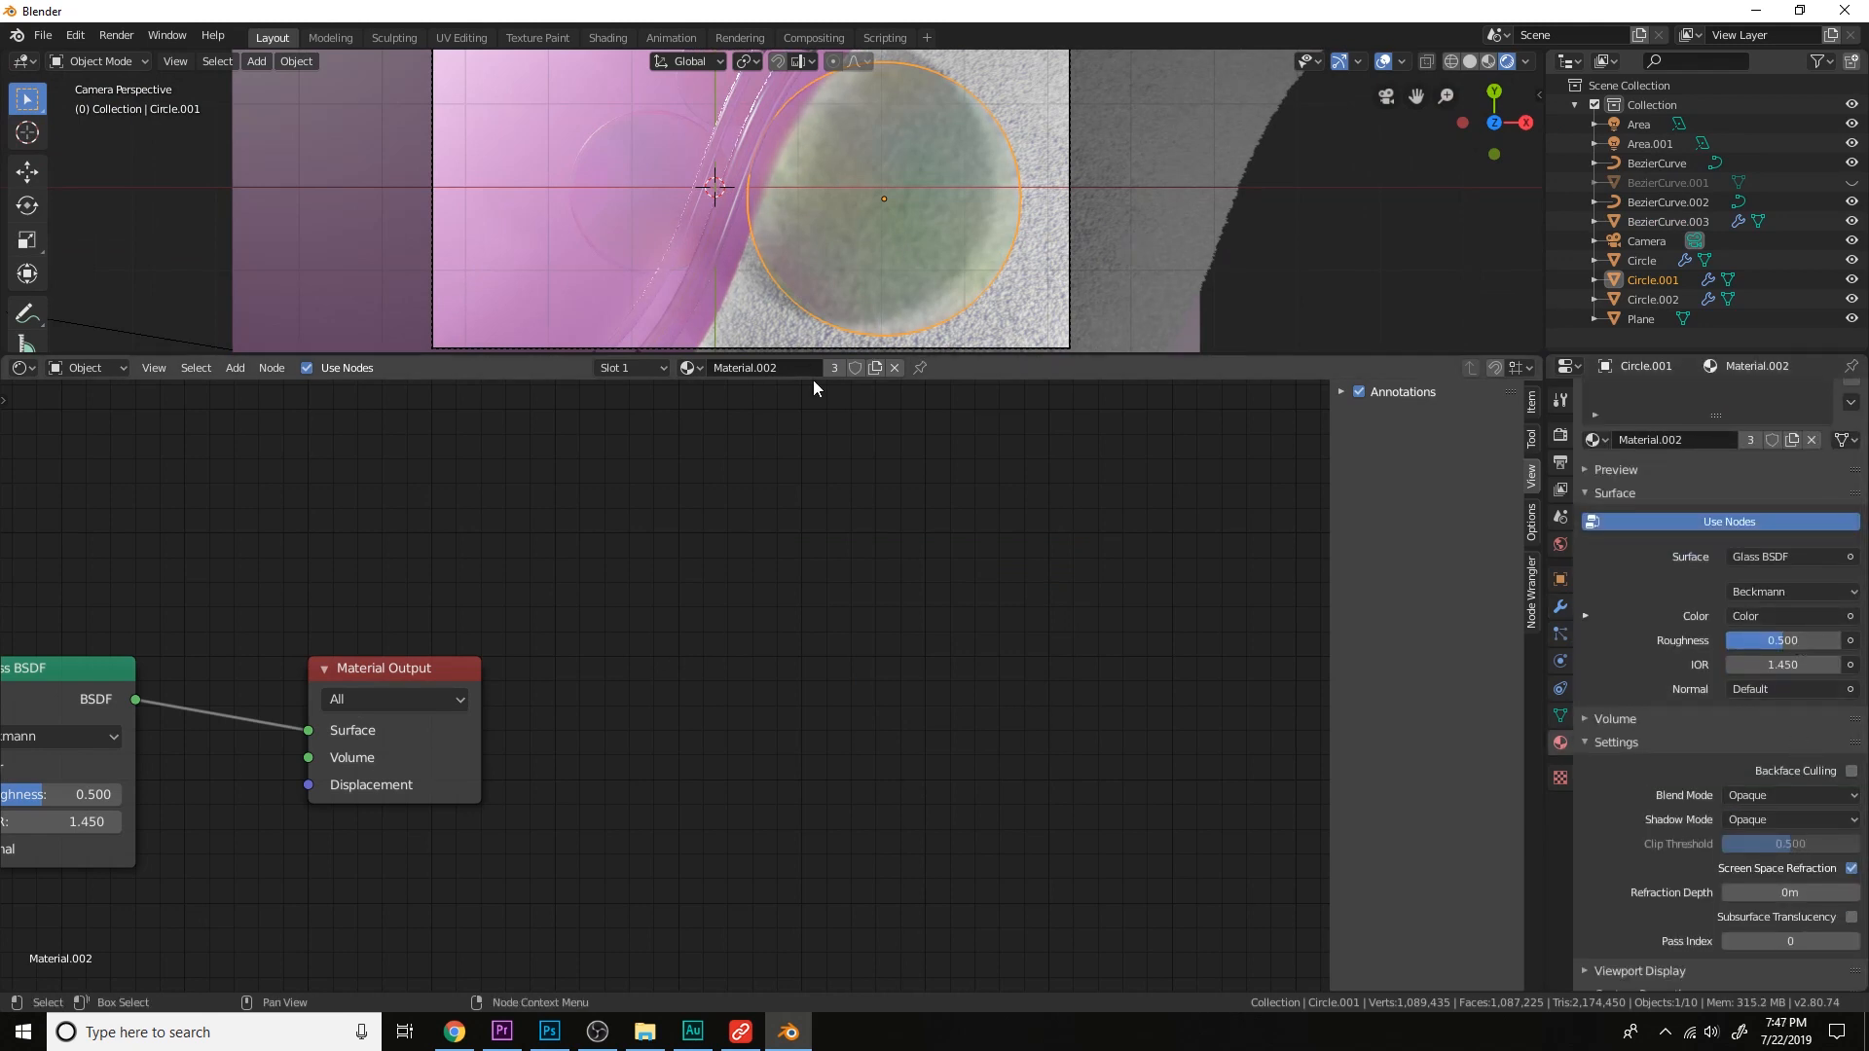
left_click(834, 368)
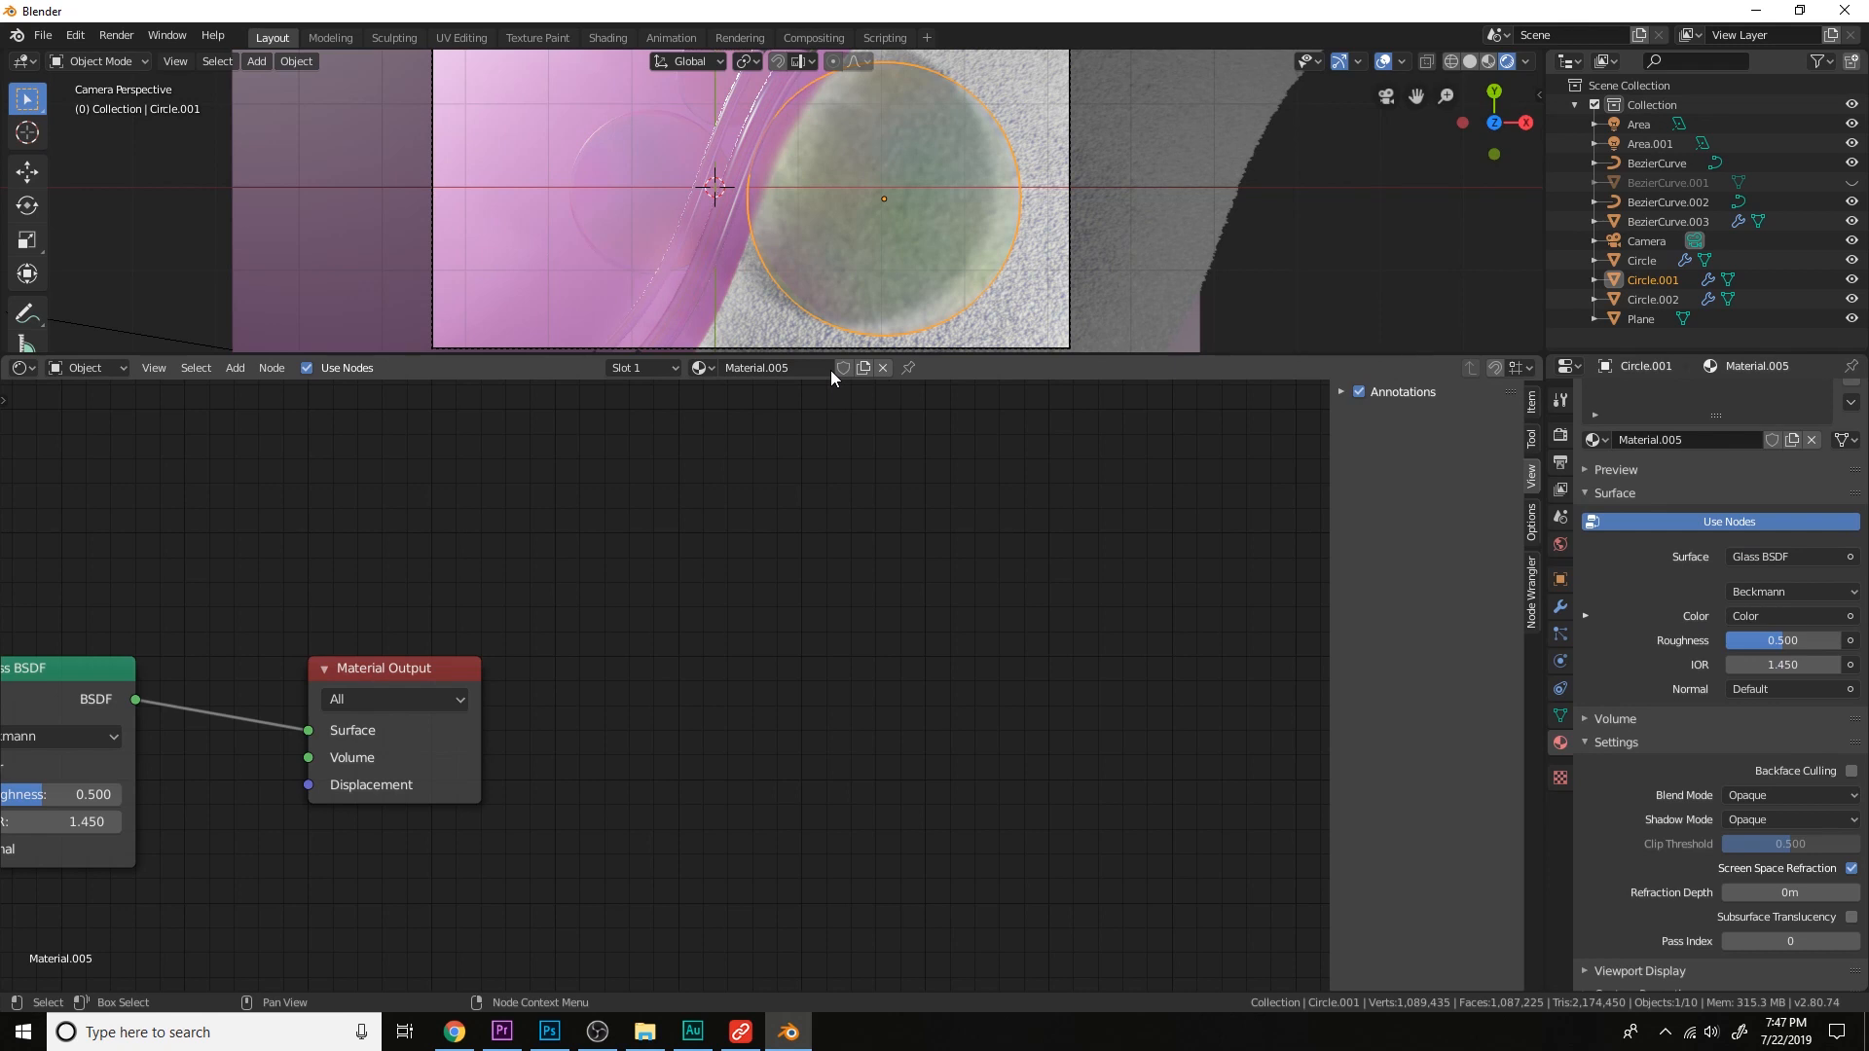
left_click(1786, 815)
left_click(1779, 837)
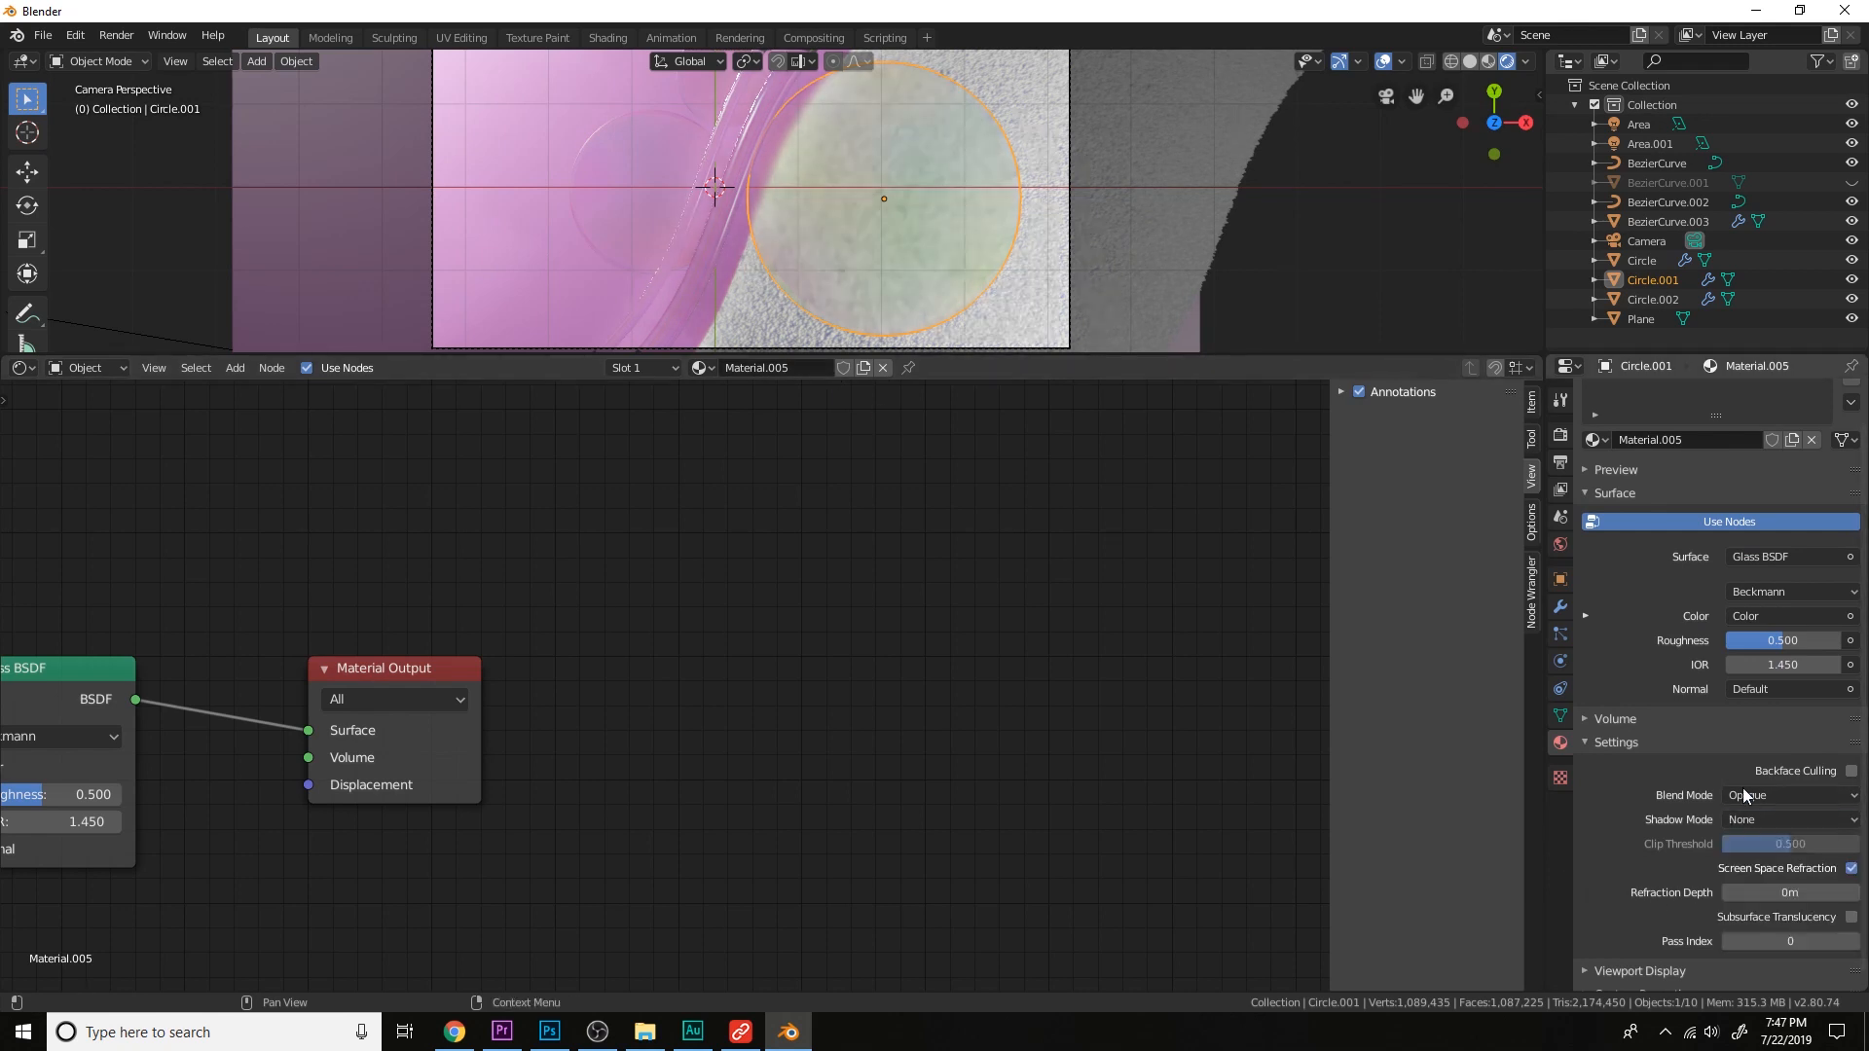
Examine how the large disc looks over the sheet in the camera view and at an angle.
scroll(1095, 208, "down", 3)
scroll(996, 211, "up", 2)
key("a")
key("a")
scroll(1006, 218, "down", 2)
scroll(1006, 218, "up", 2)
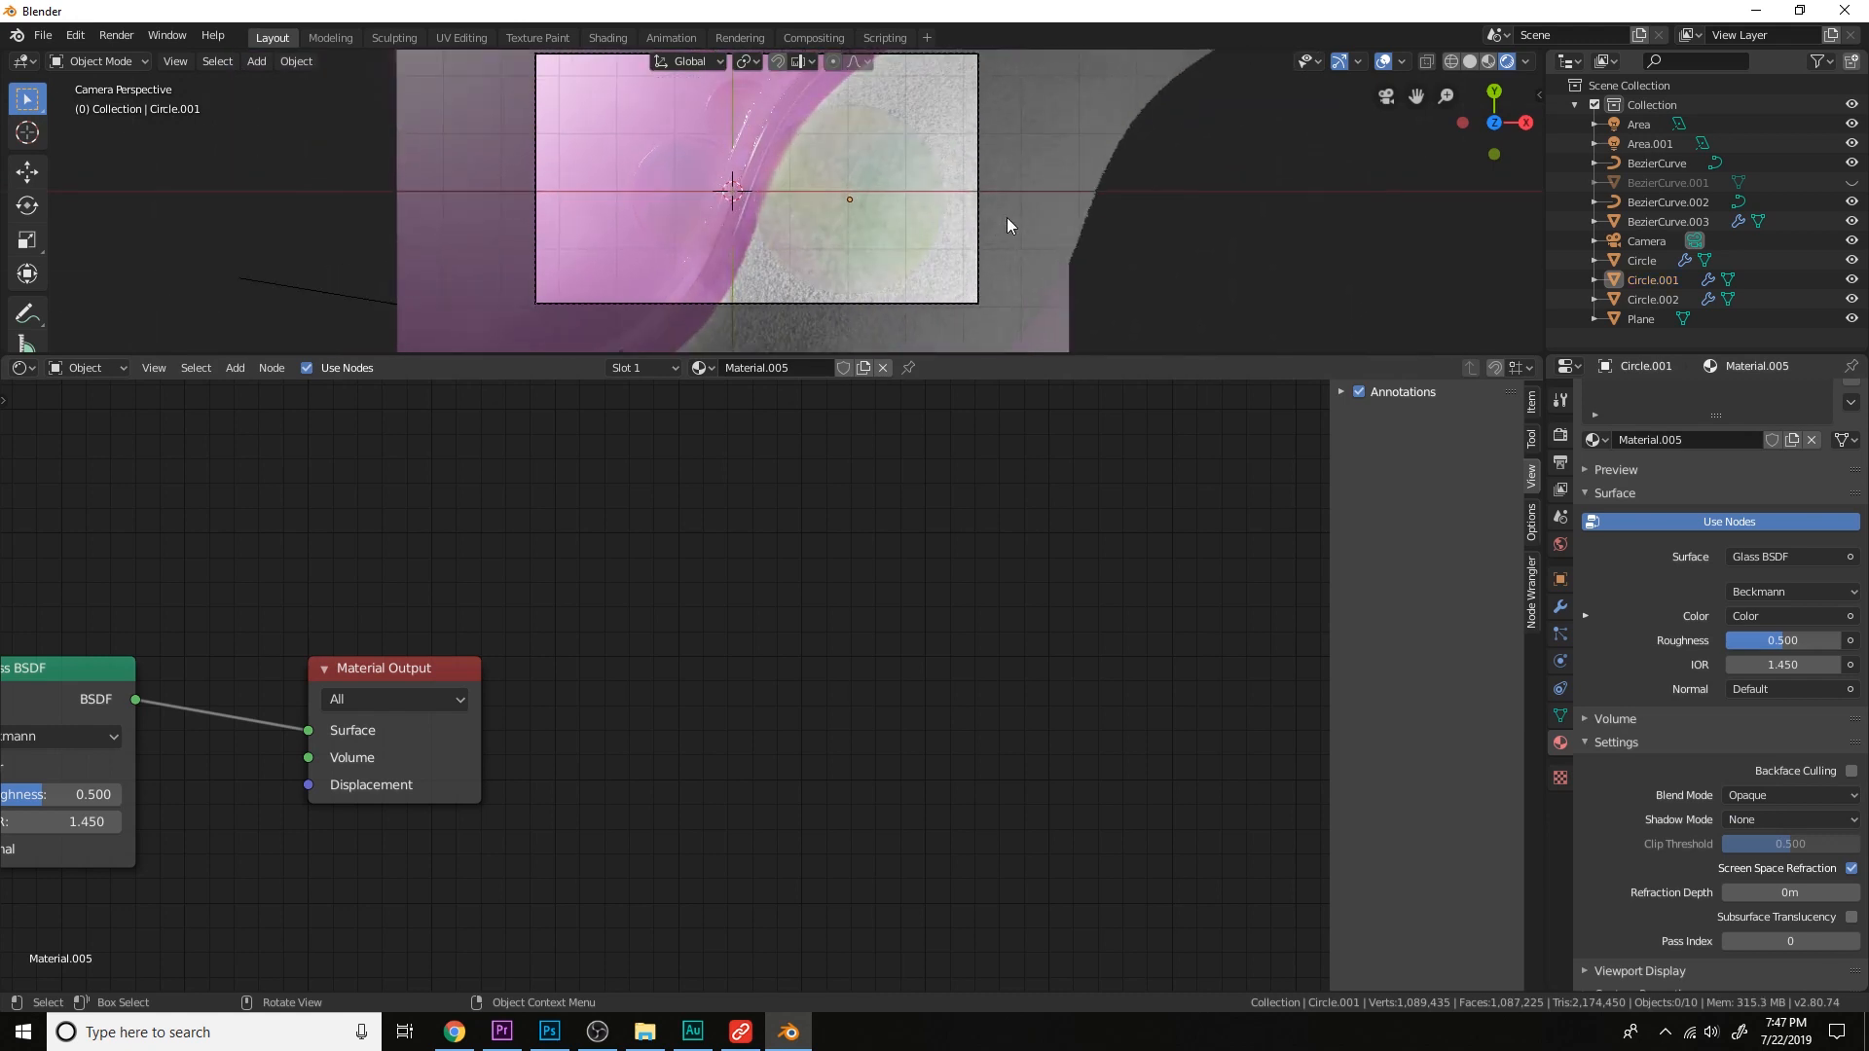
middle_click_drag(864, 264, 965, 259, "shift")
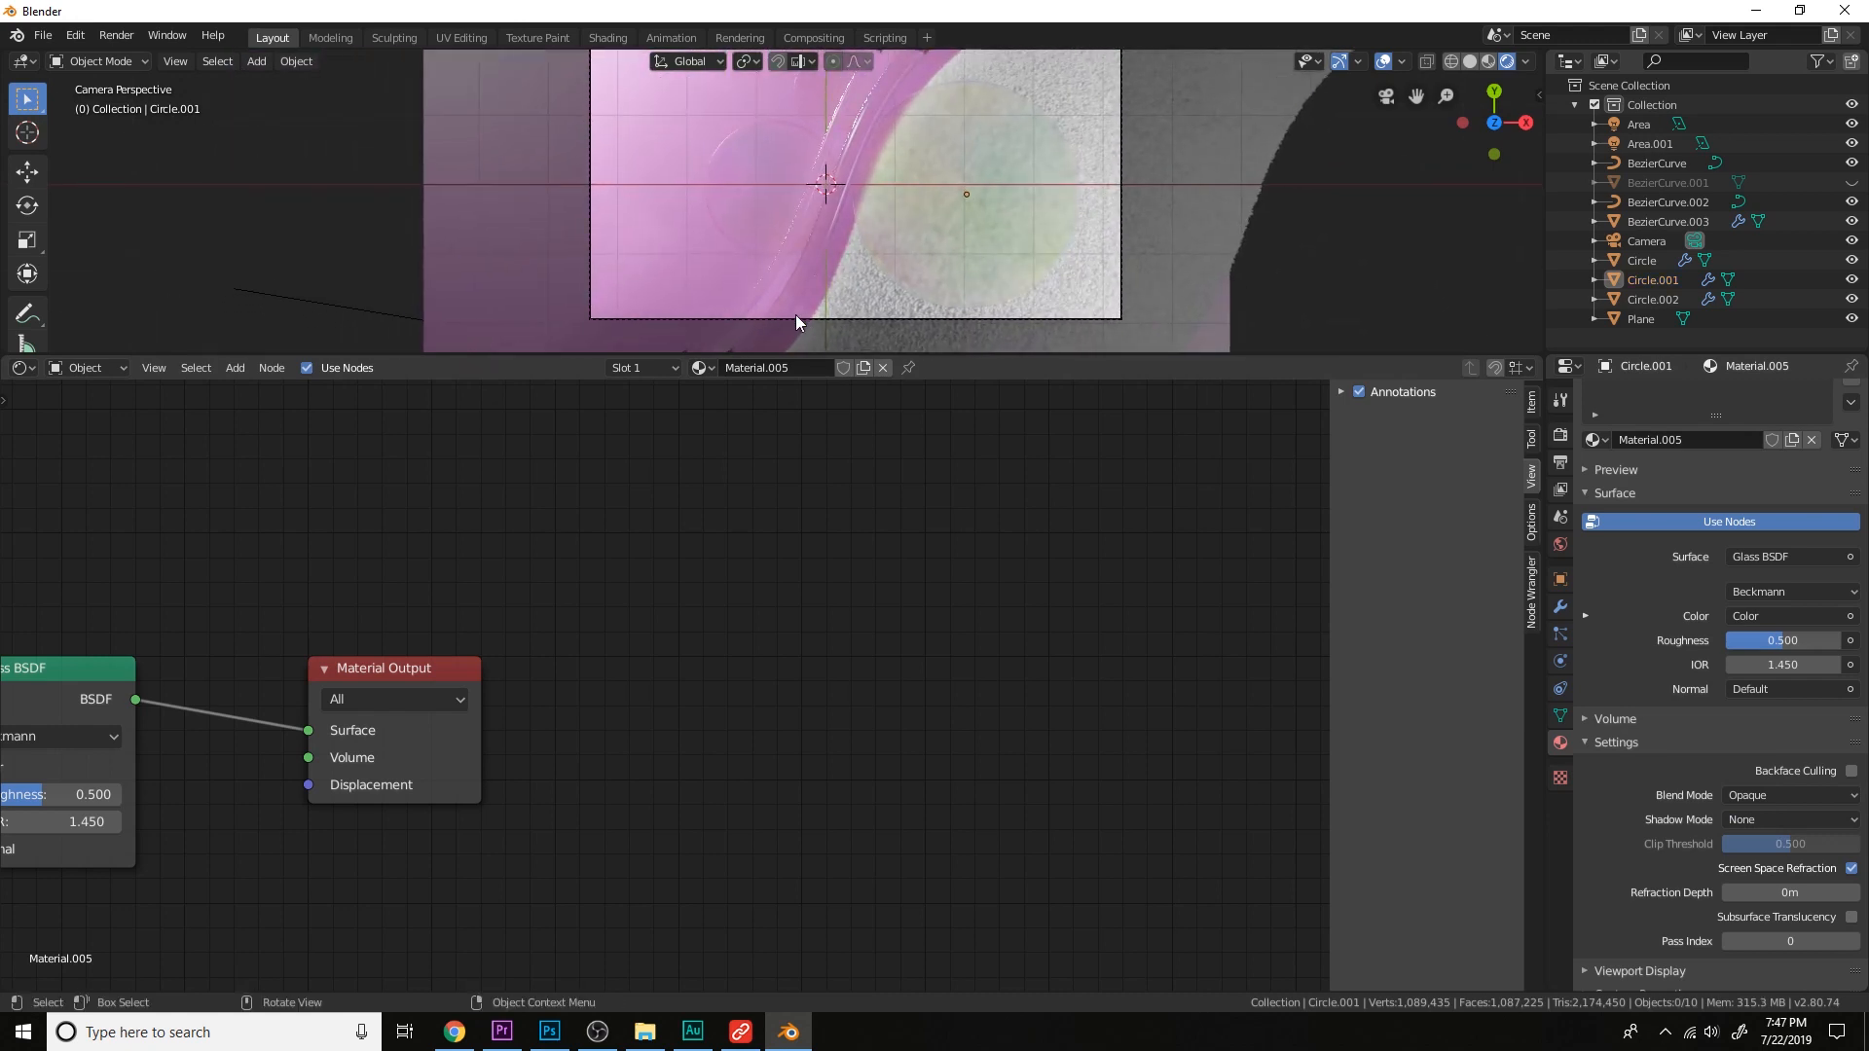
middle_click_drag(980, 239, 966, 118)
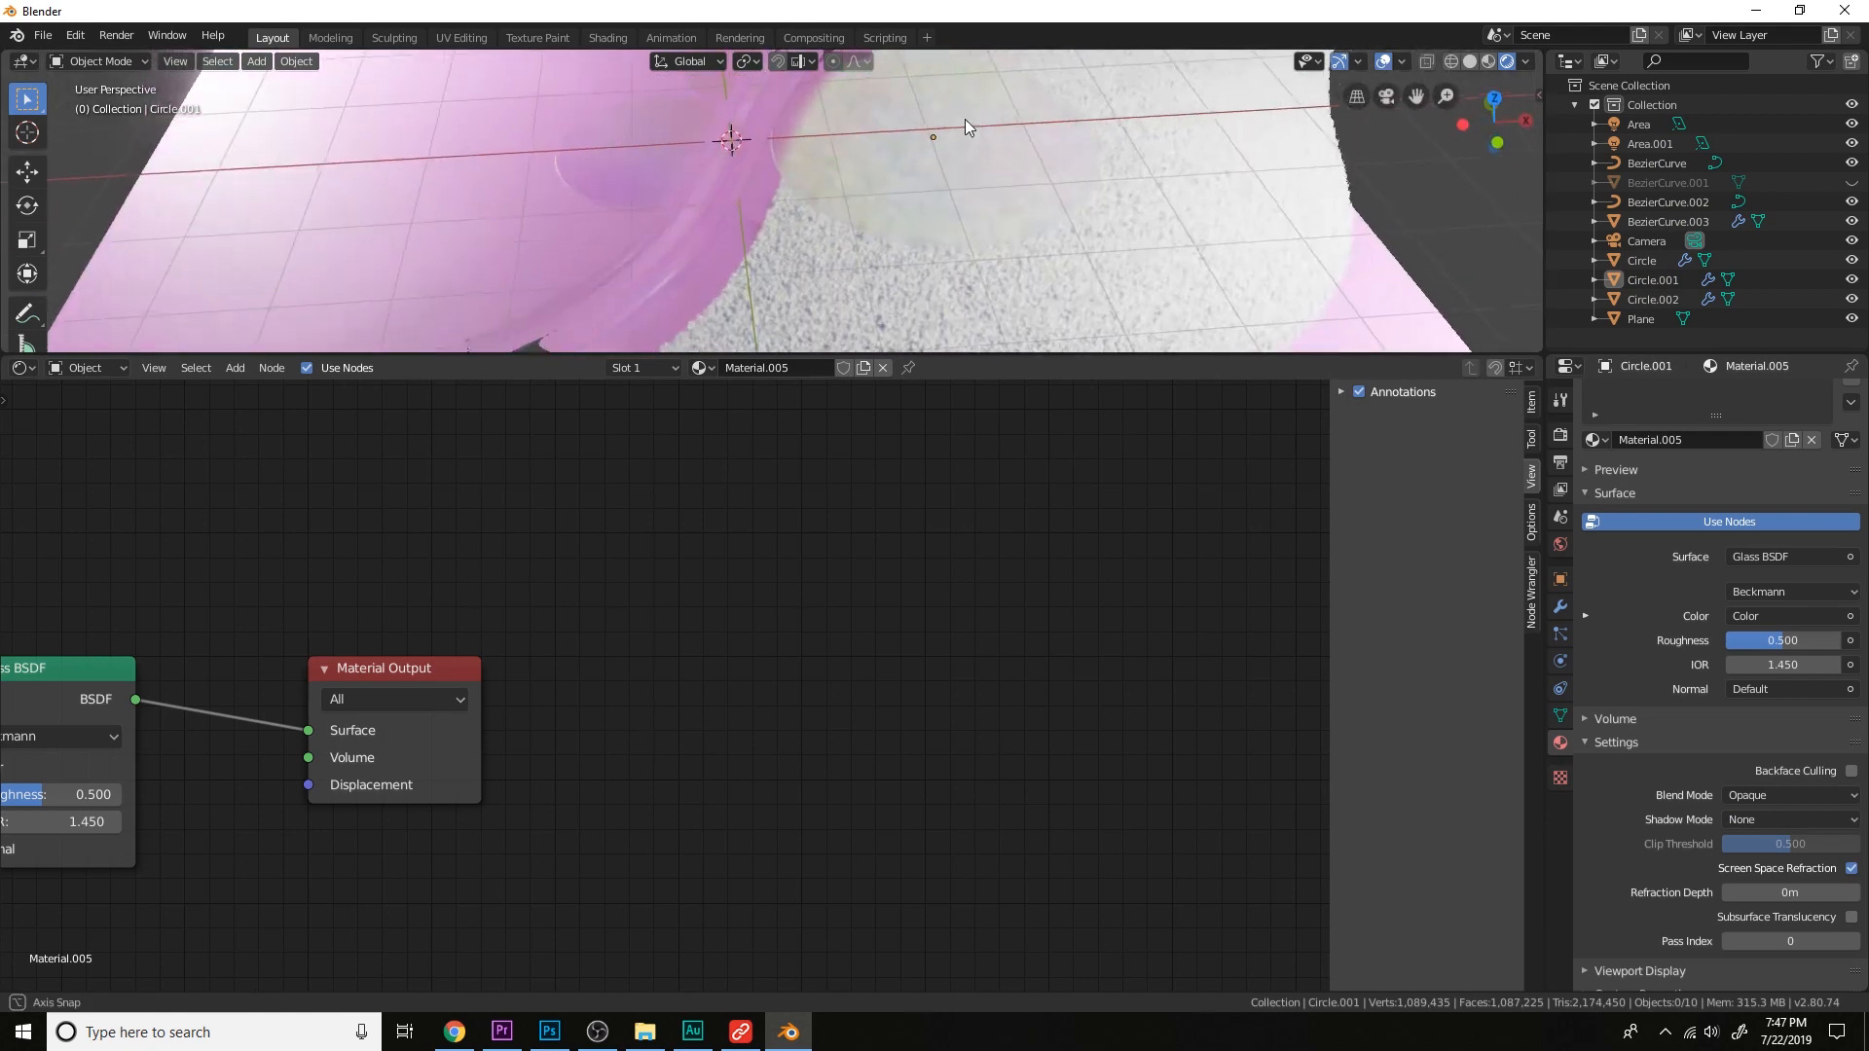
Unhide all hidden objects and raise the large disc slightly along Z.
key("alt+h")
middle_click_drag(958, 142, 937, 125)
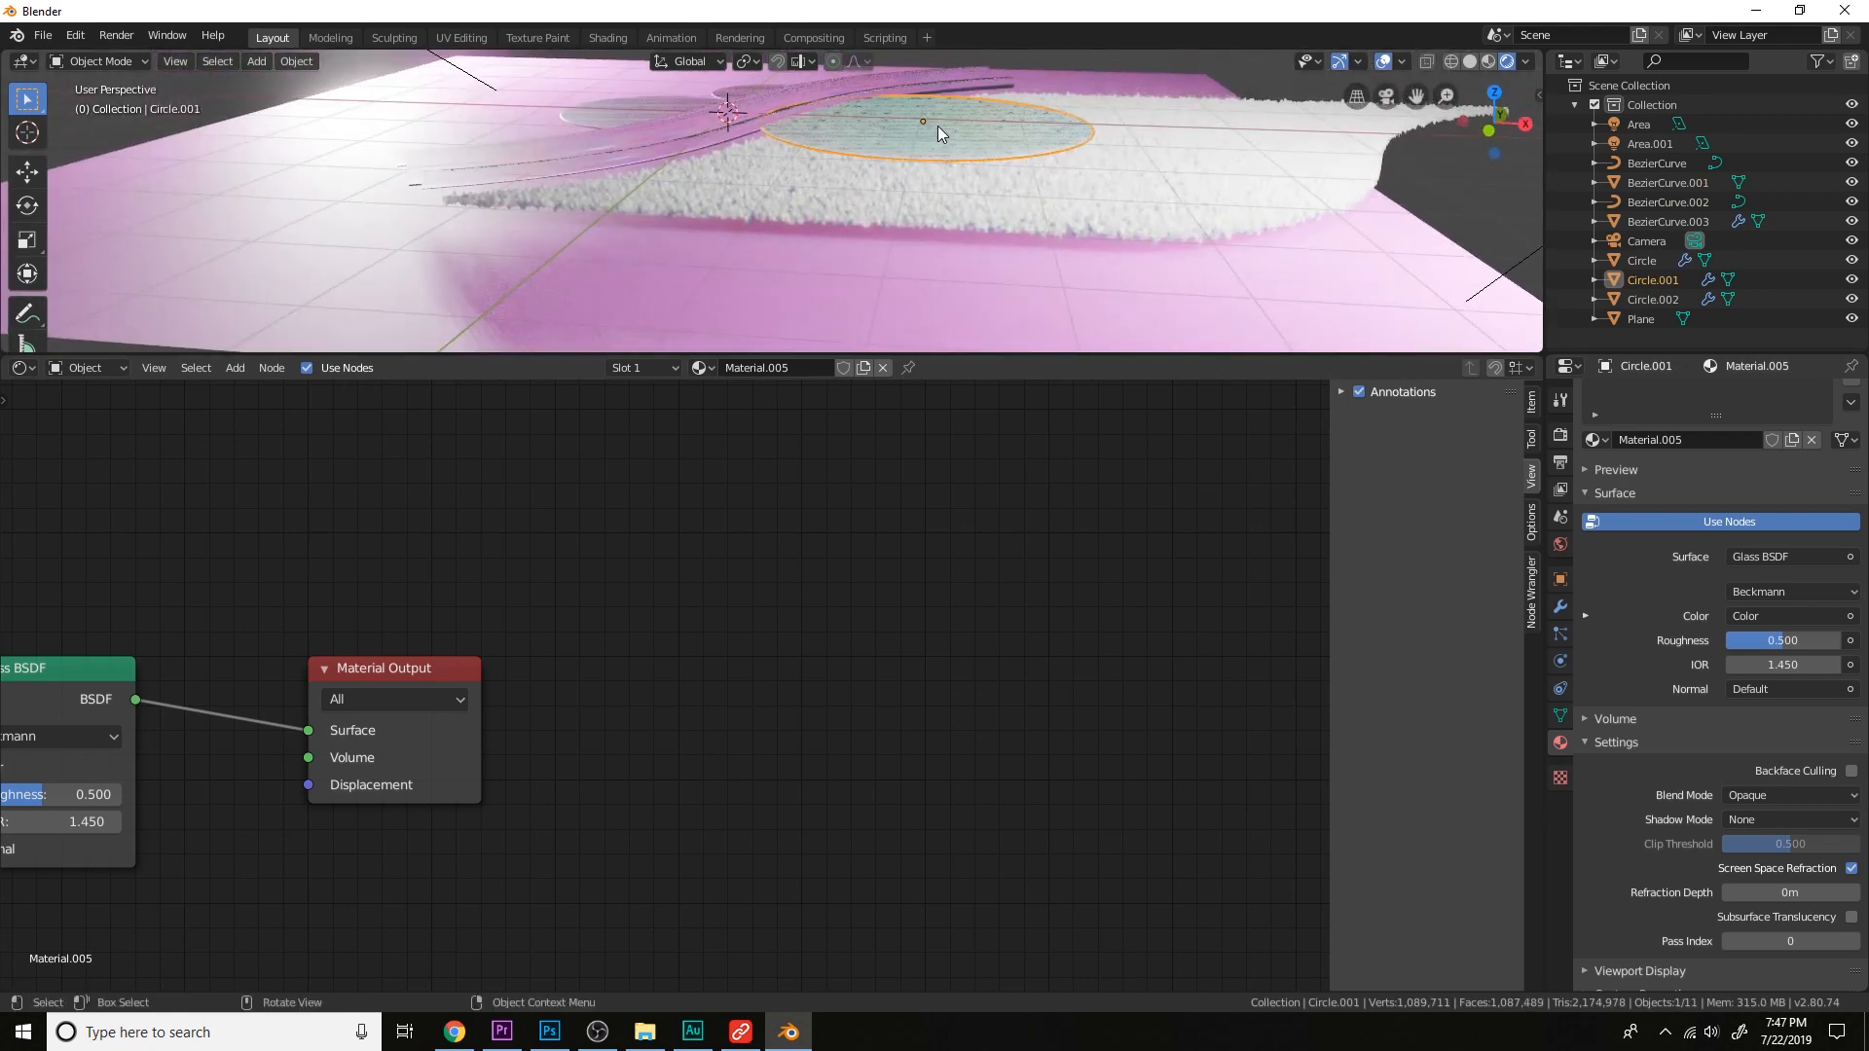
left_click(937, 125)
key("g")
key("z")
left_click(937, 112)
middle_click_drag(948, 119, 946, 247)
scroll(946, 247, "down", 4)
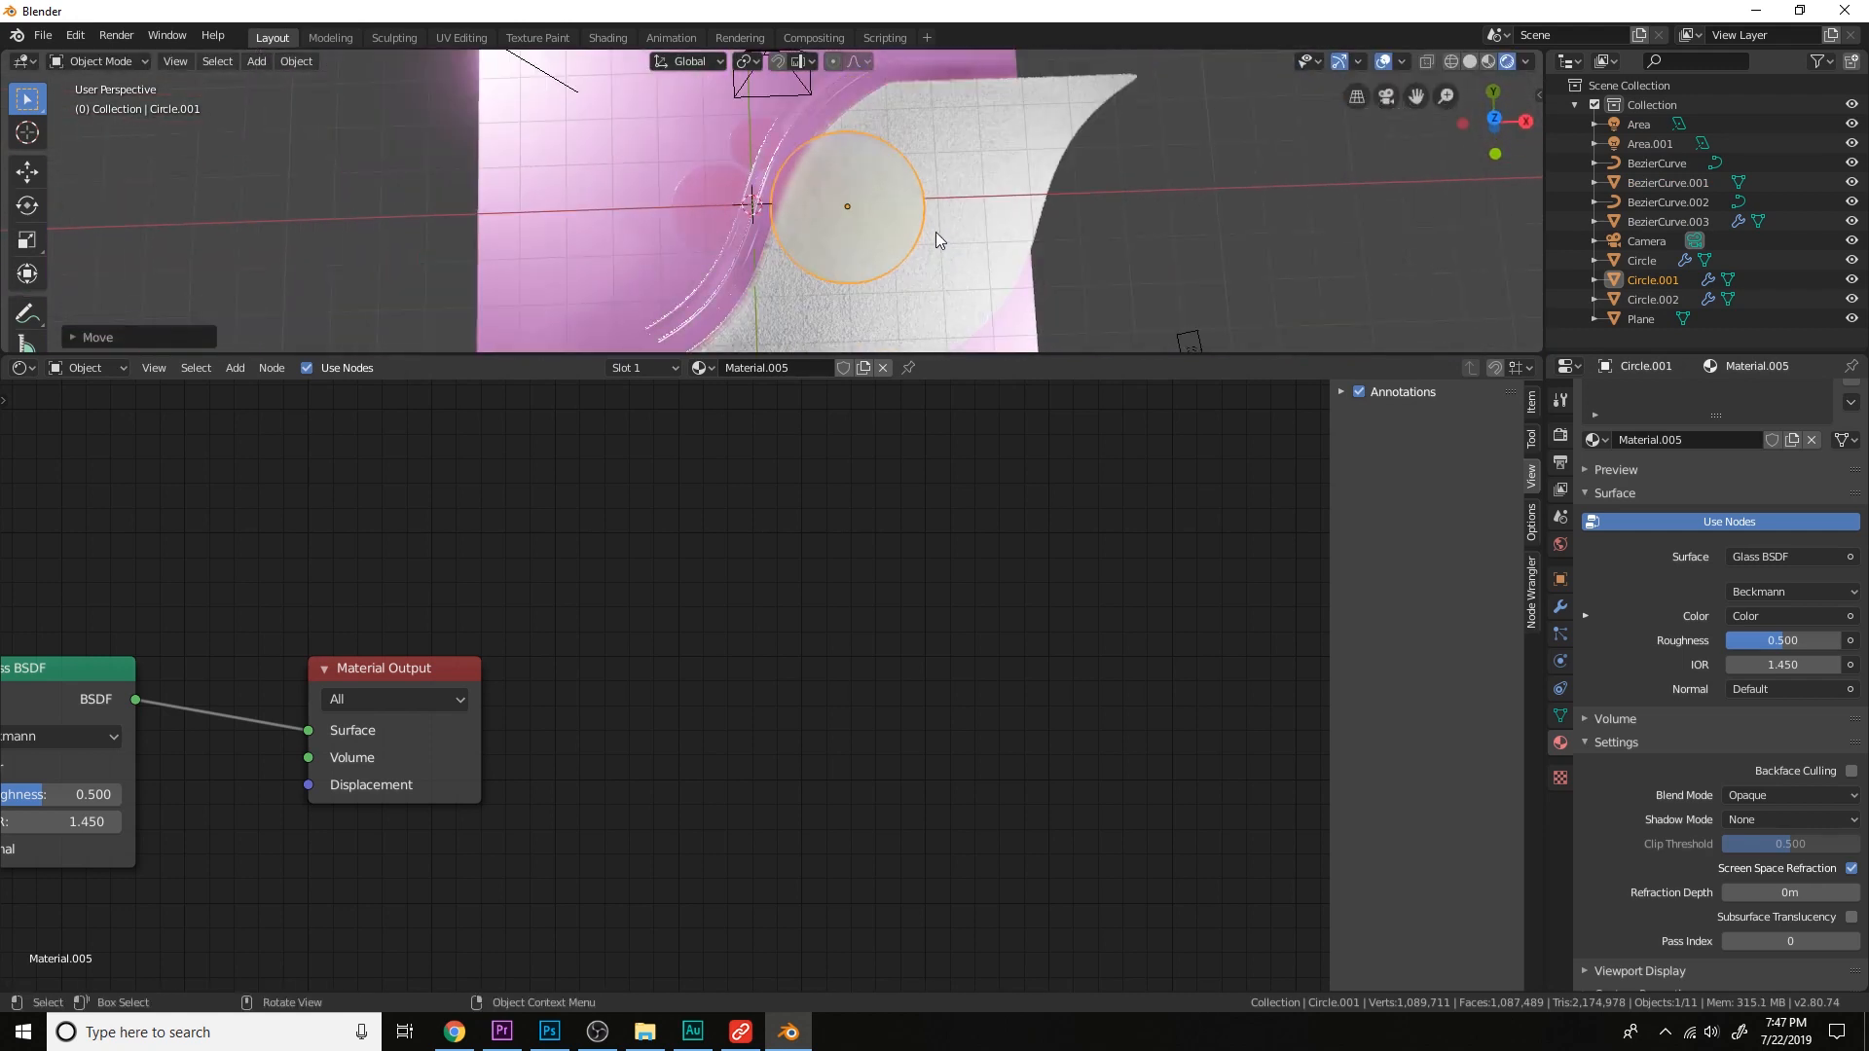
Select the sheet in the camera view and raise its Principled BSDF subsurface to about 0.336.
left_click(729, 206)
key("KP_0")
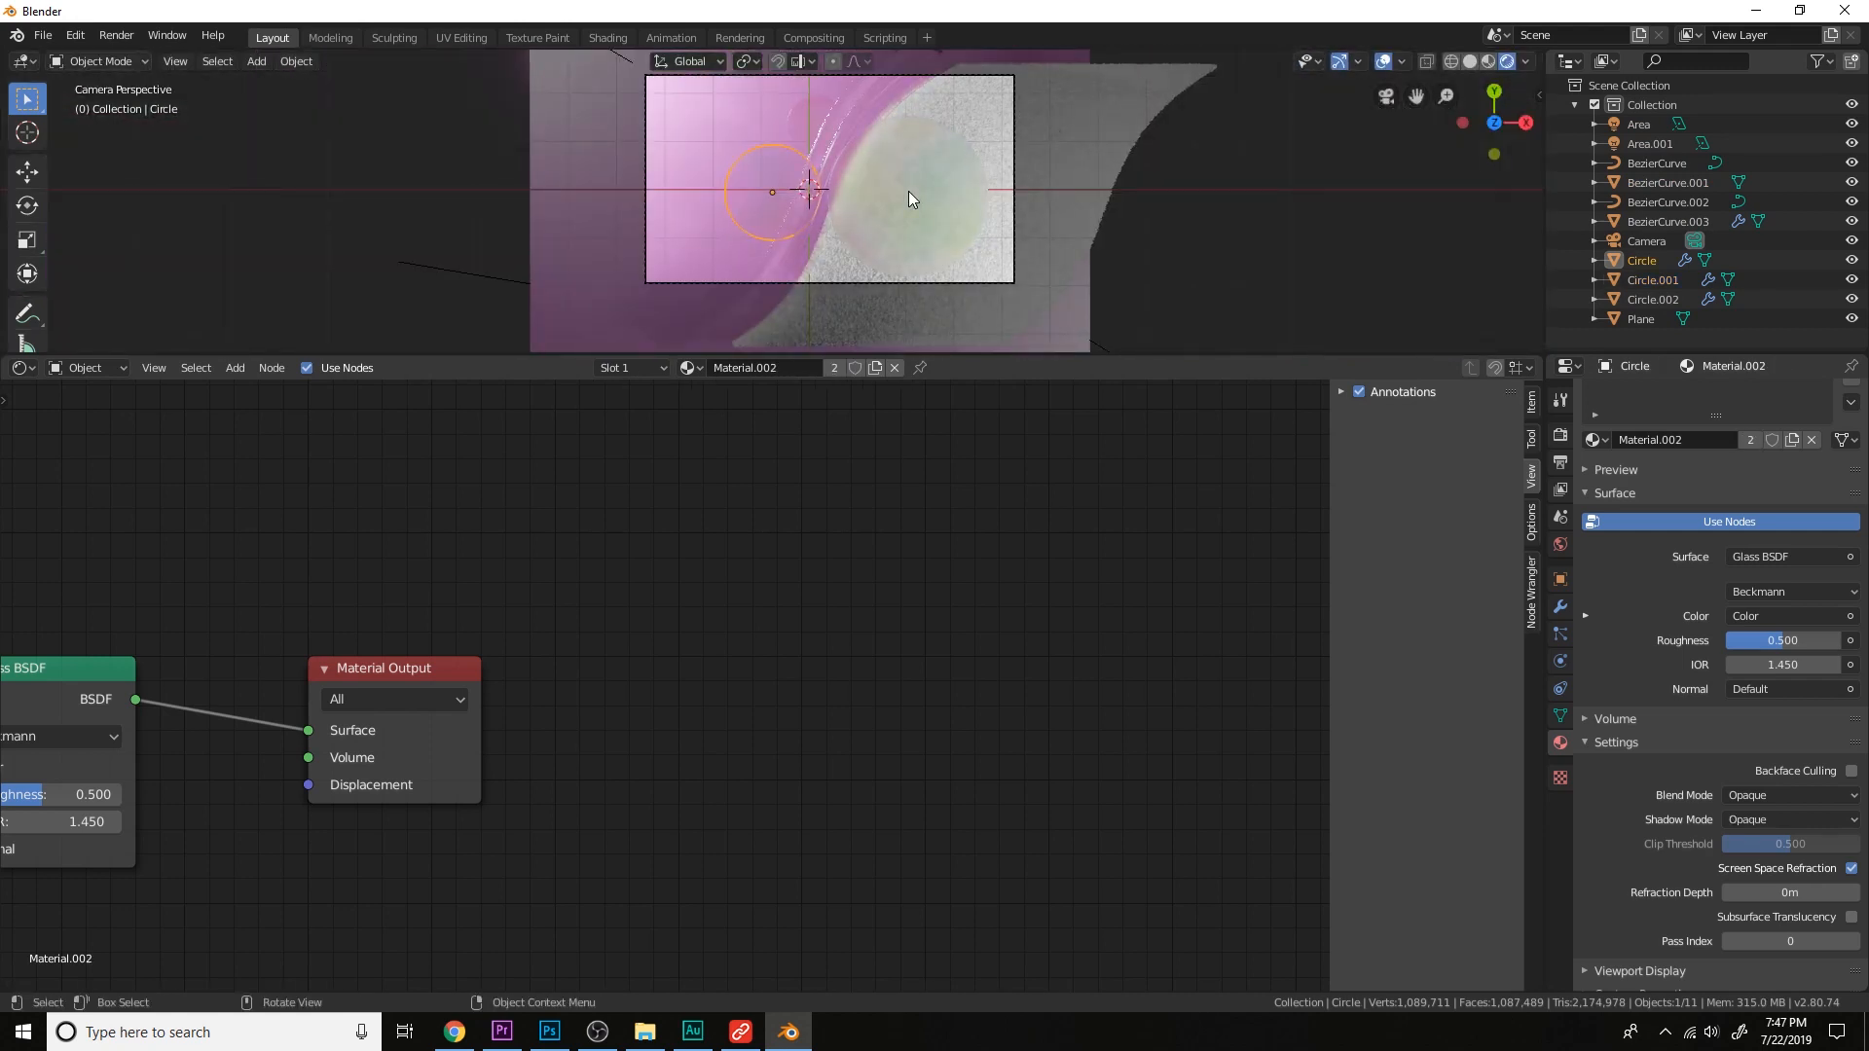
scroll(1000, 204, "up", 4)
scroll(988, 132, "up", 3)
left_click(987, 132)
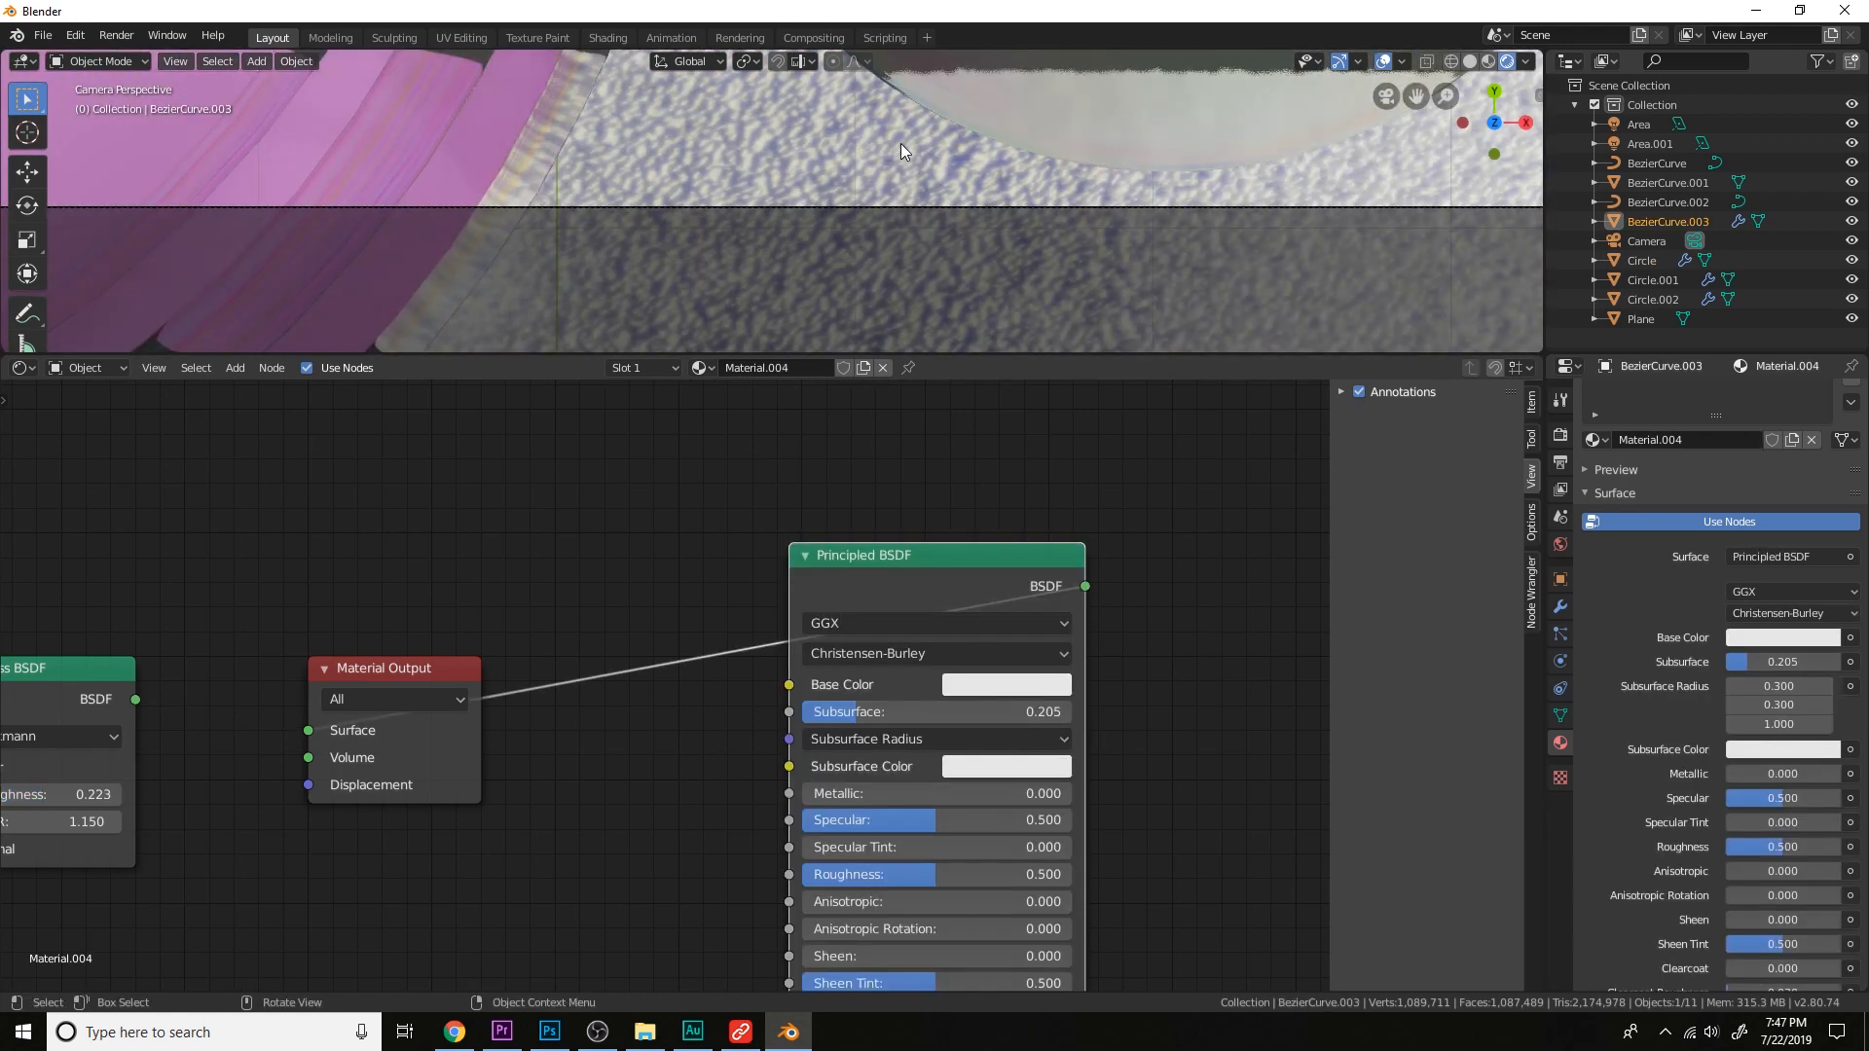
scroll(1048, 768, "up", 2)
left_click_drag(940, 666, 979, 666)
Set the first subsurface radius value of the sheet's material to 1 and the third to 0.3.
left_click(886, 684)
left_click(891, 716)
key("BackSpace")
type("1")
key("Return")
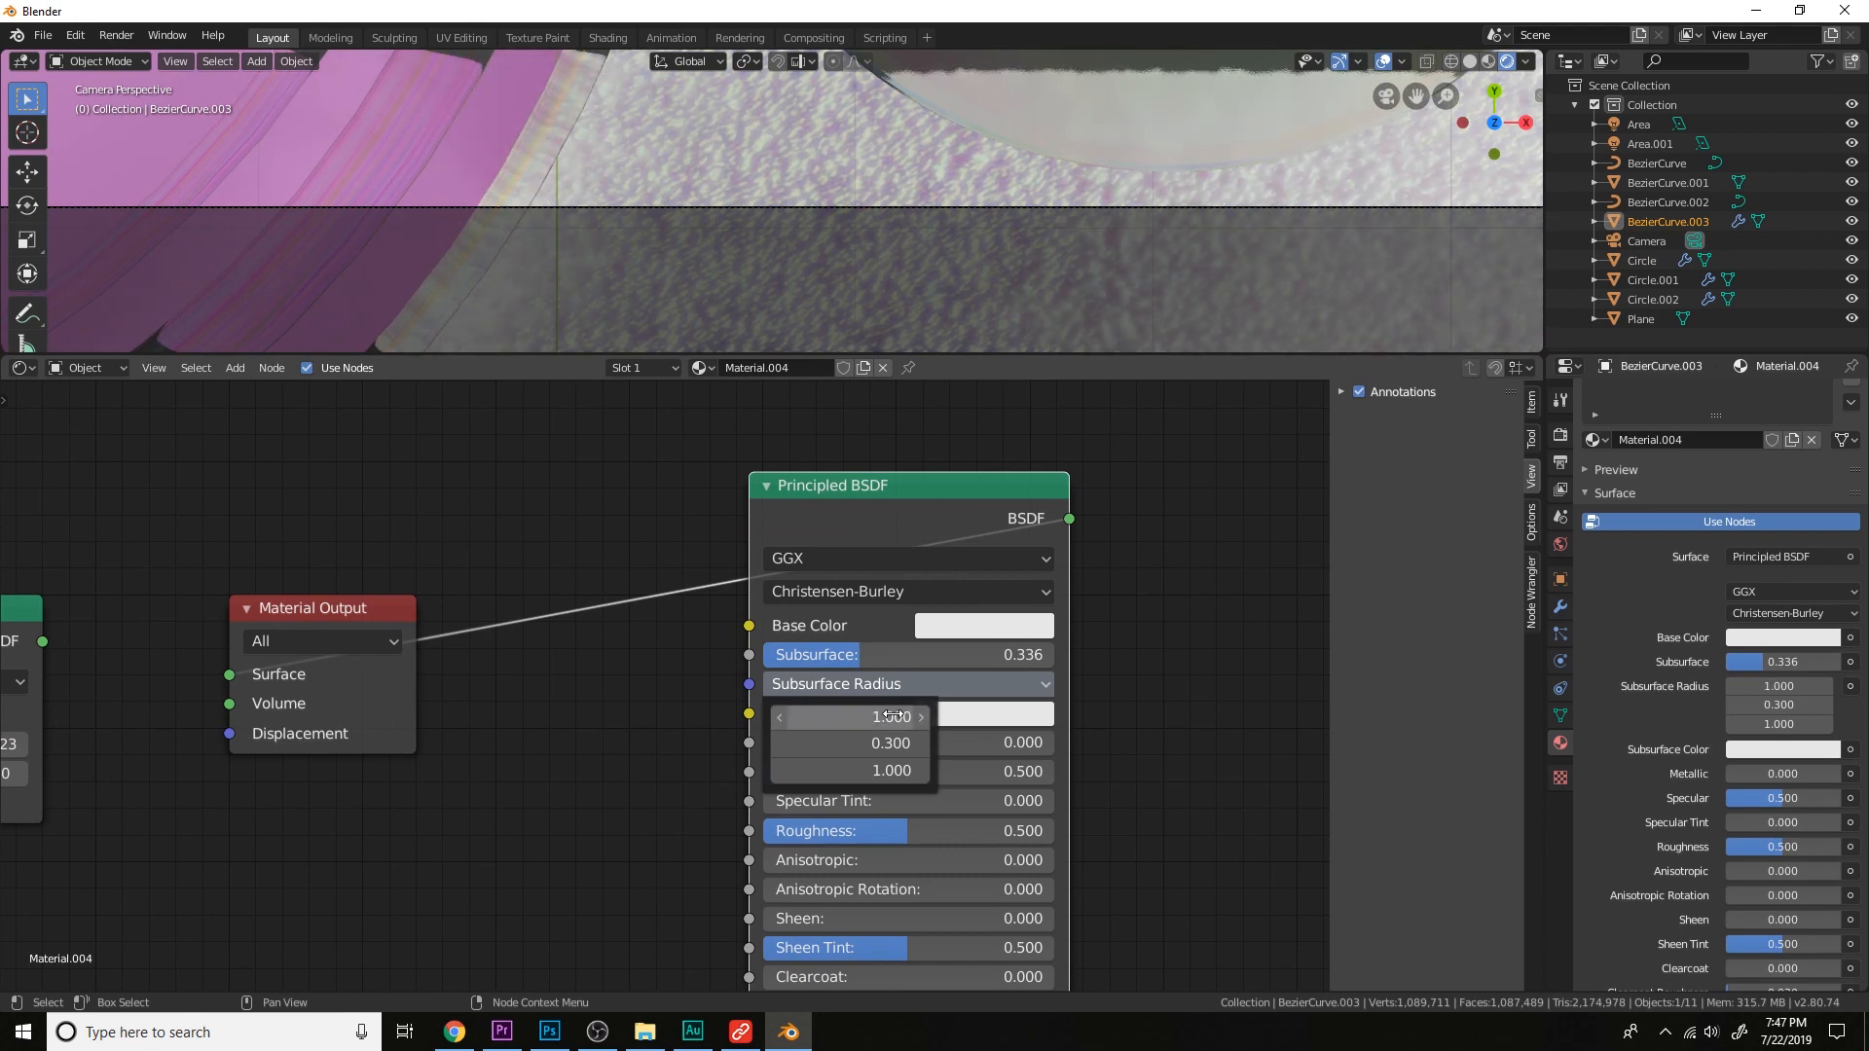
left_click(884, 770)
type("0.3")
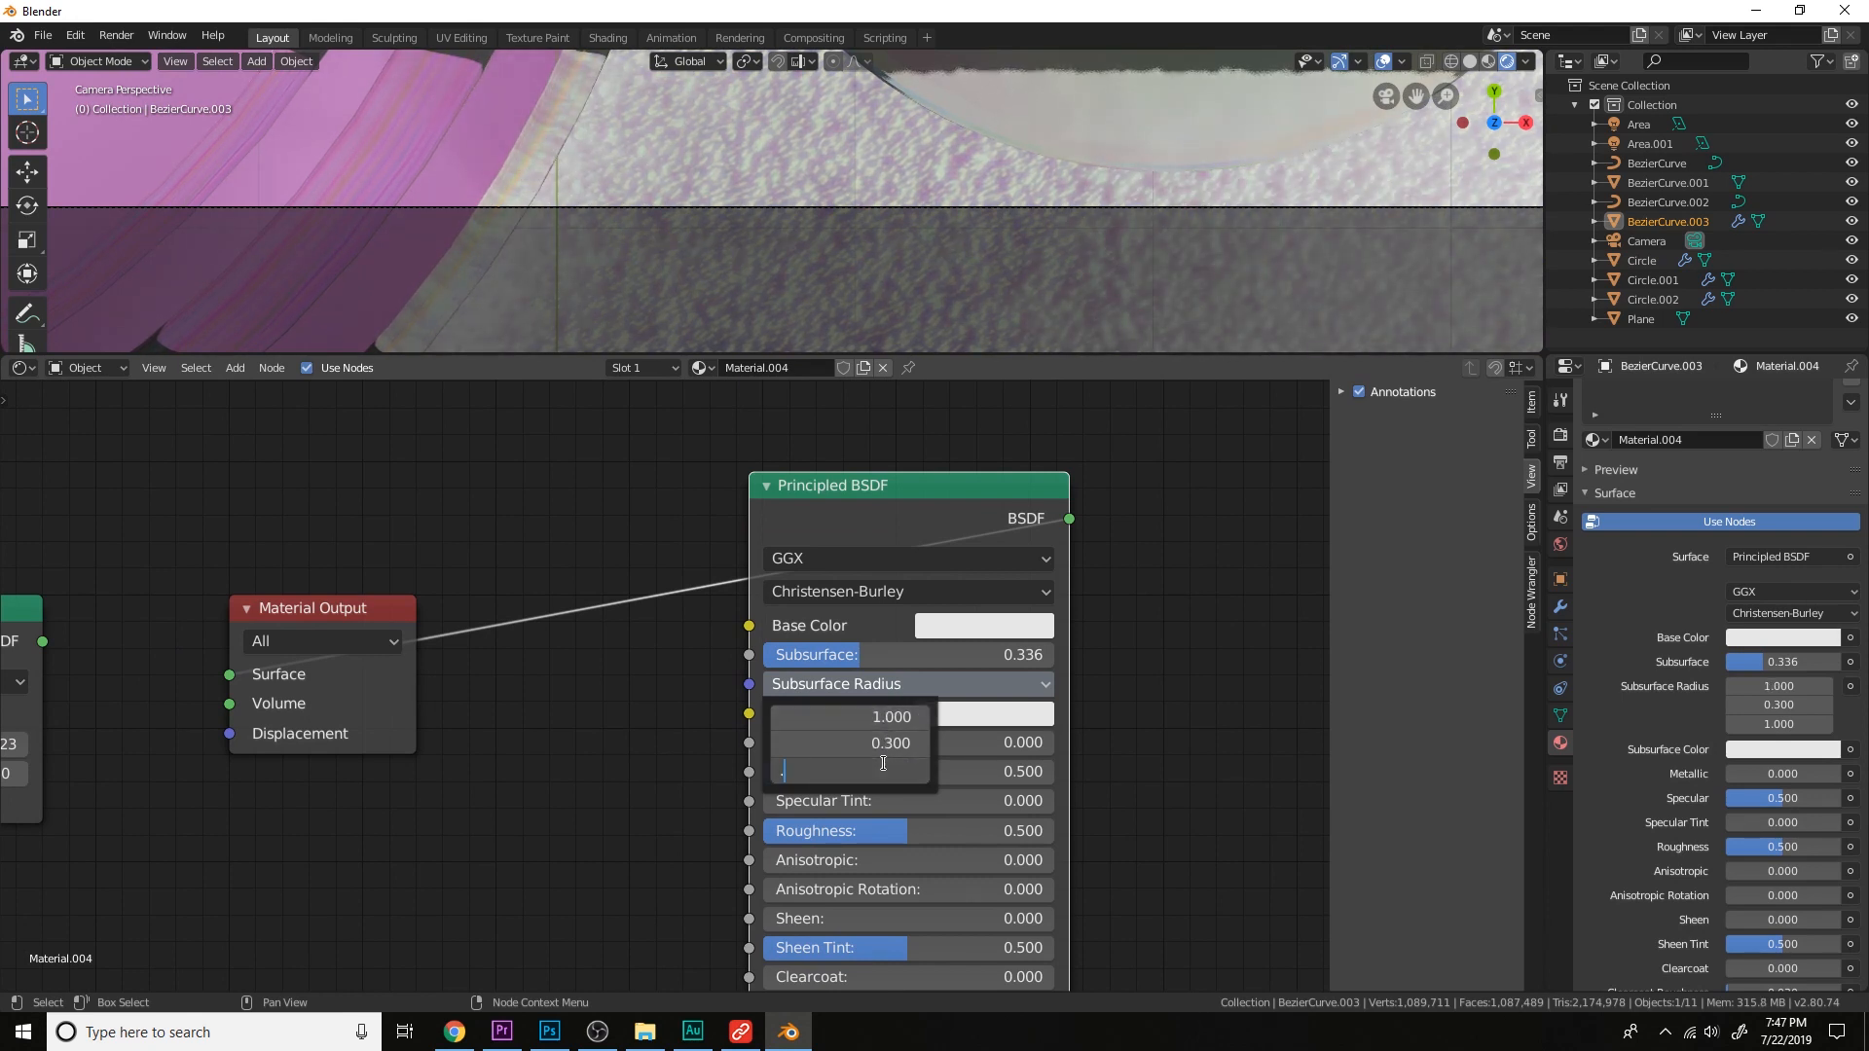
key("Return")
Set the second subsurface radius value to 0.6 and lower the subsurface to about 0.164.
left_click_drag(894, 661, 853, 661)
left_click(894, 685)
left_click(880, 744)
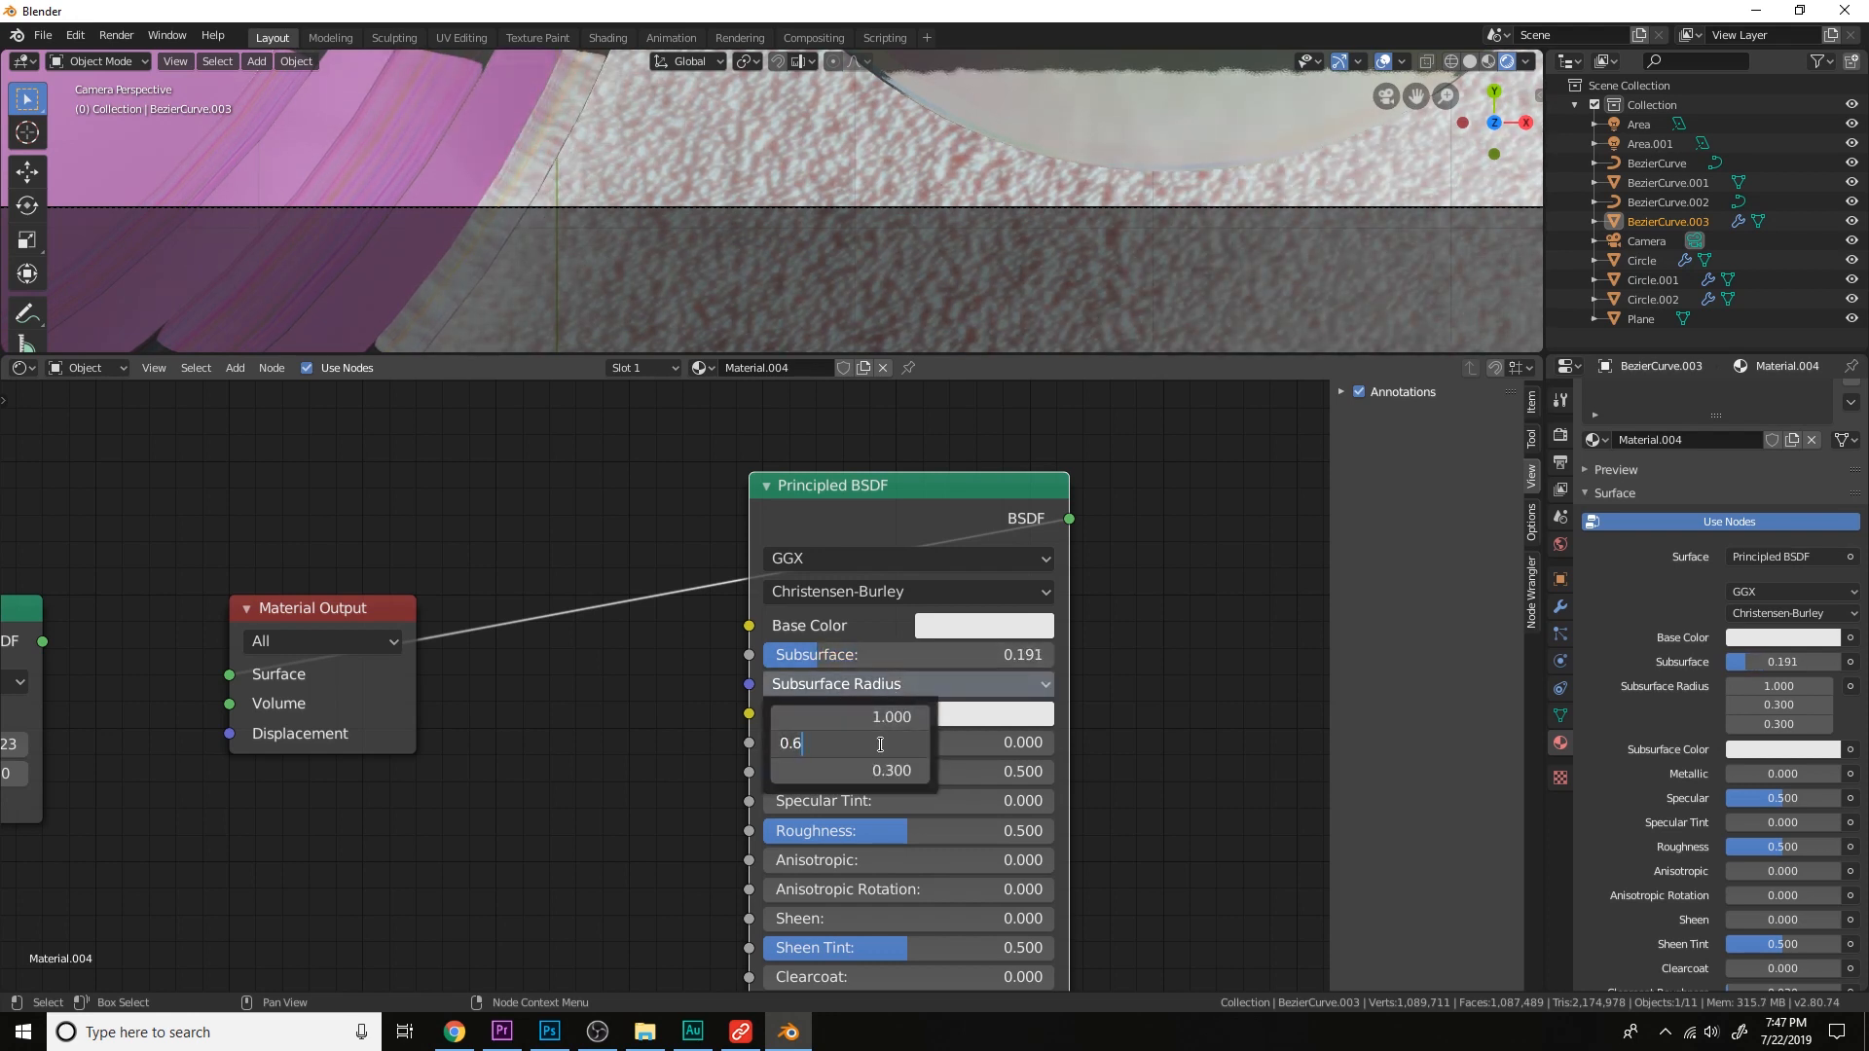
type("0.6")
key("Return")
mouse_move(877, 654)
left_mouse_down()
mouse_move(843, 654)
mouse_move(869, 654)
left_mouse_up()
Duplicate the sheet in place and switch the viewport to solid shading.
scroll(938, 120, "down", 8)
middle_click_drag(995, 130, 1102, 177, "shift")
scroll(1030, 249, "up", 2)
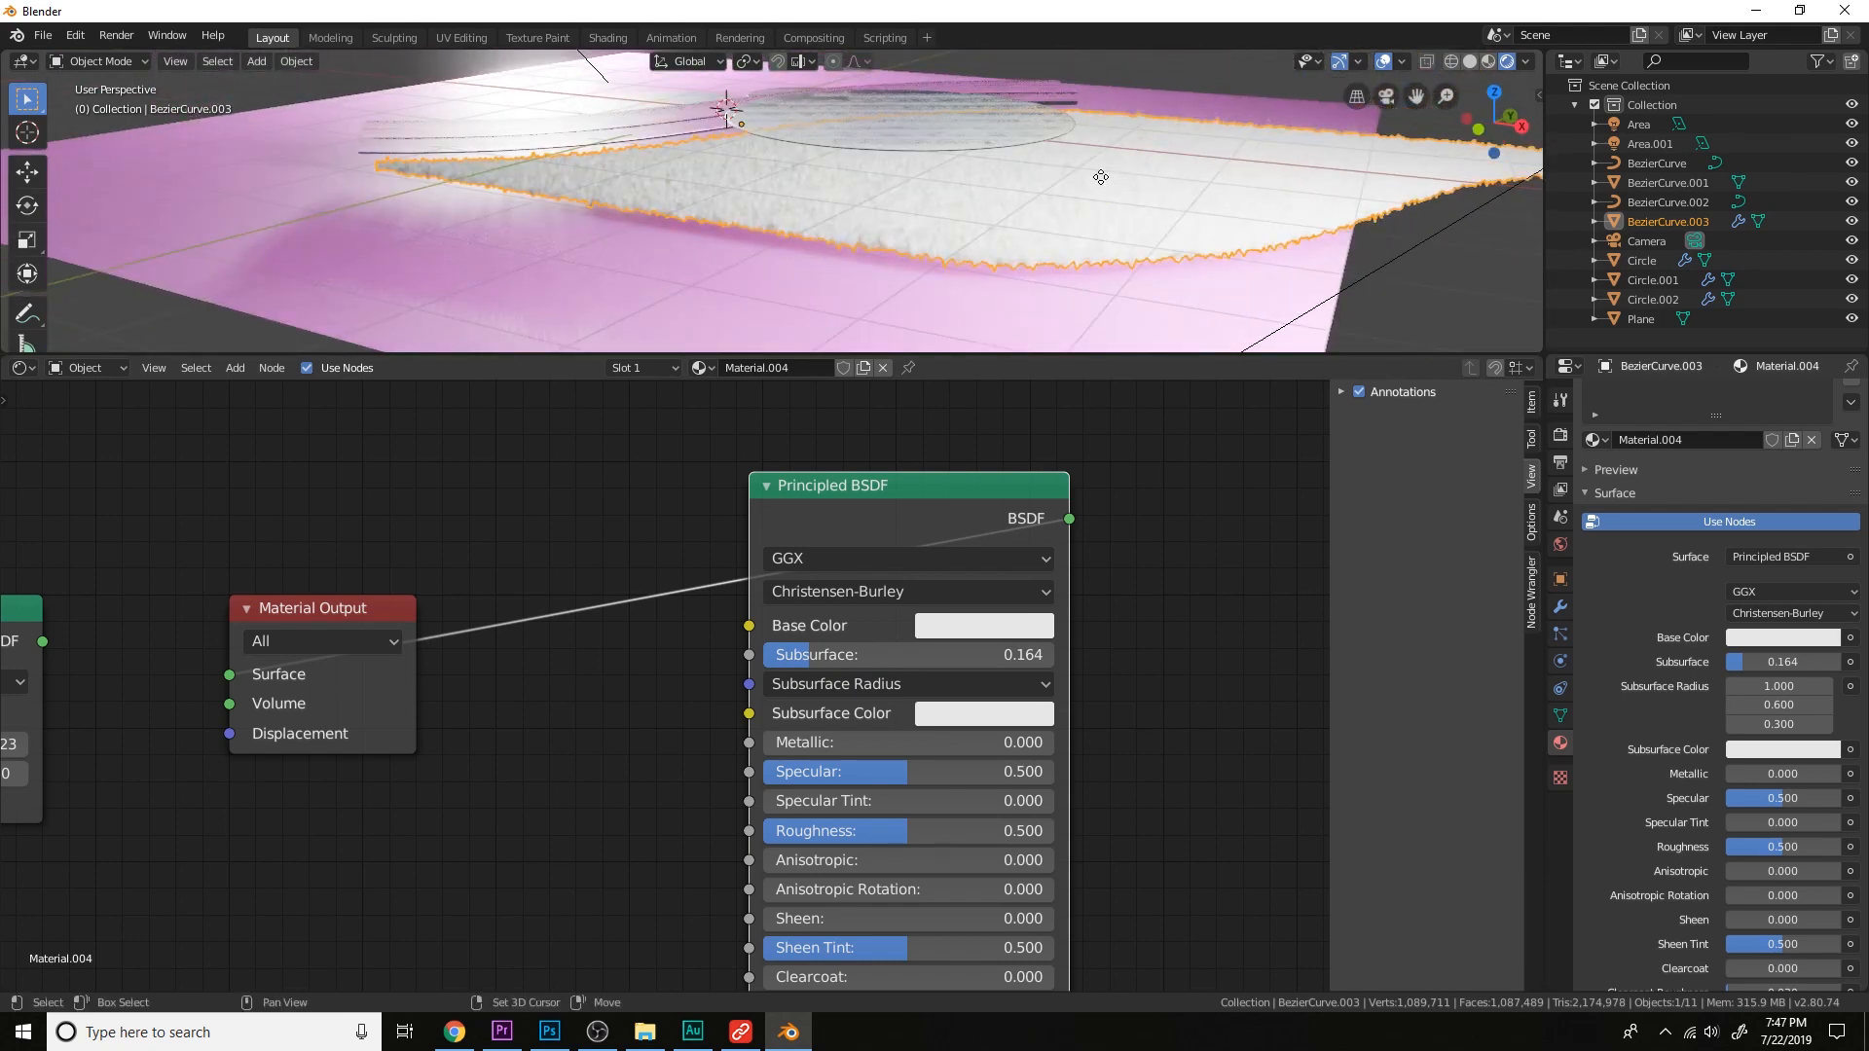
key("shift+d")
right_click(1101, 177)
left_click(1470, 62)
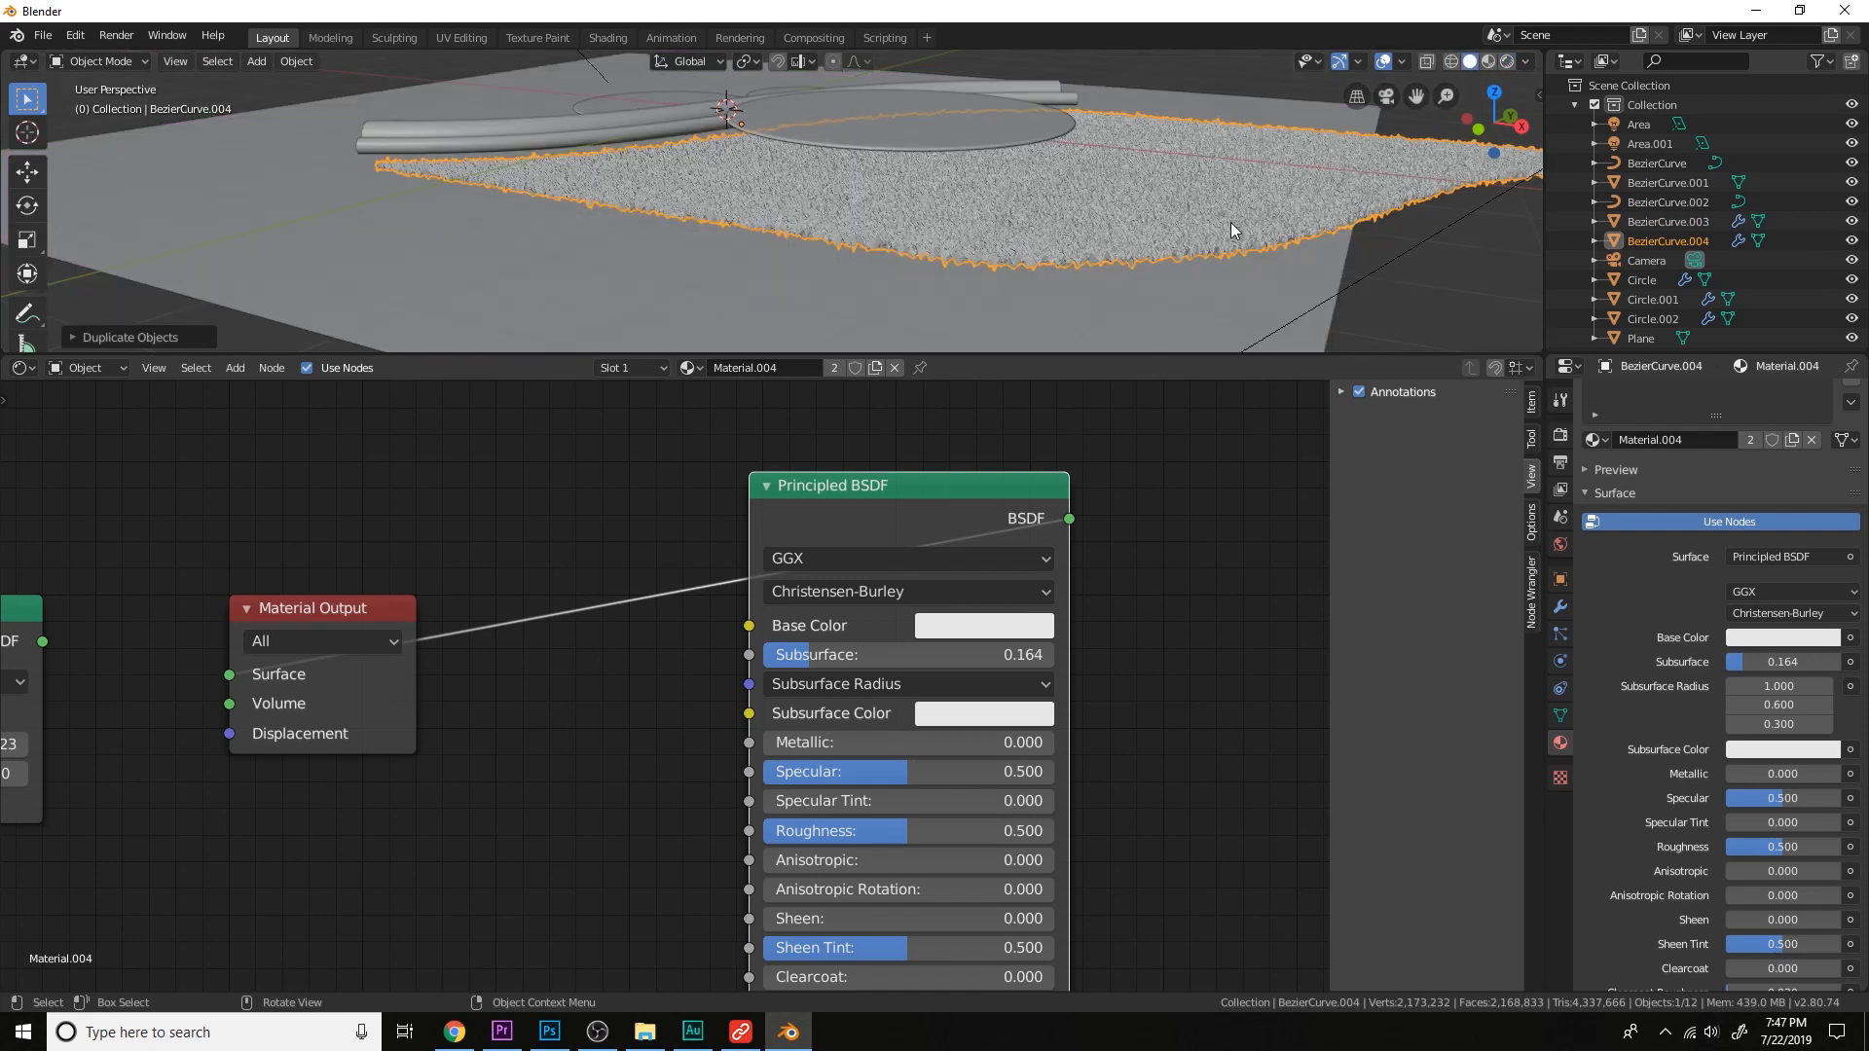
Move the duplicated sheet up about 0.03 m along Z.
key("g")
key("z")
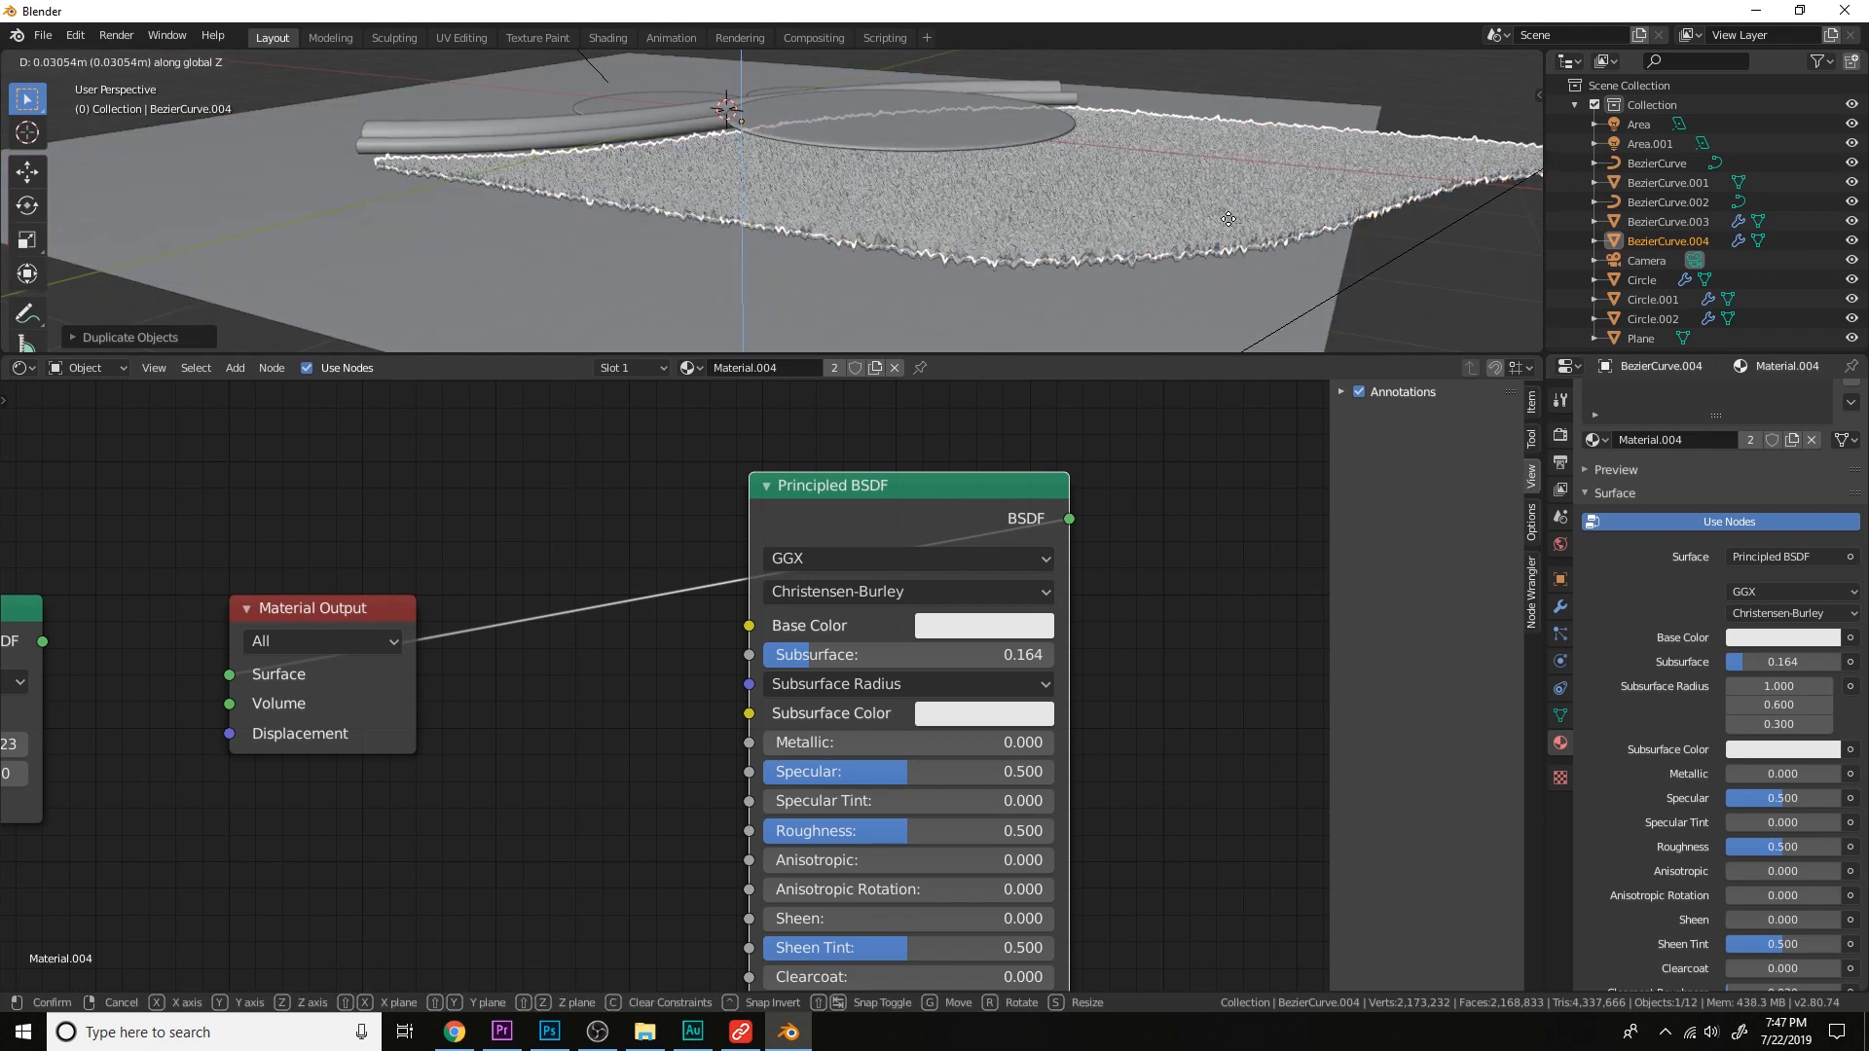
left_click(1228, 219)
scroll(1147, 560, "down", 2)
scroll(1752, 468, "up", 1)
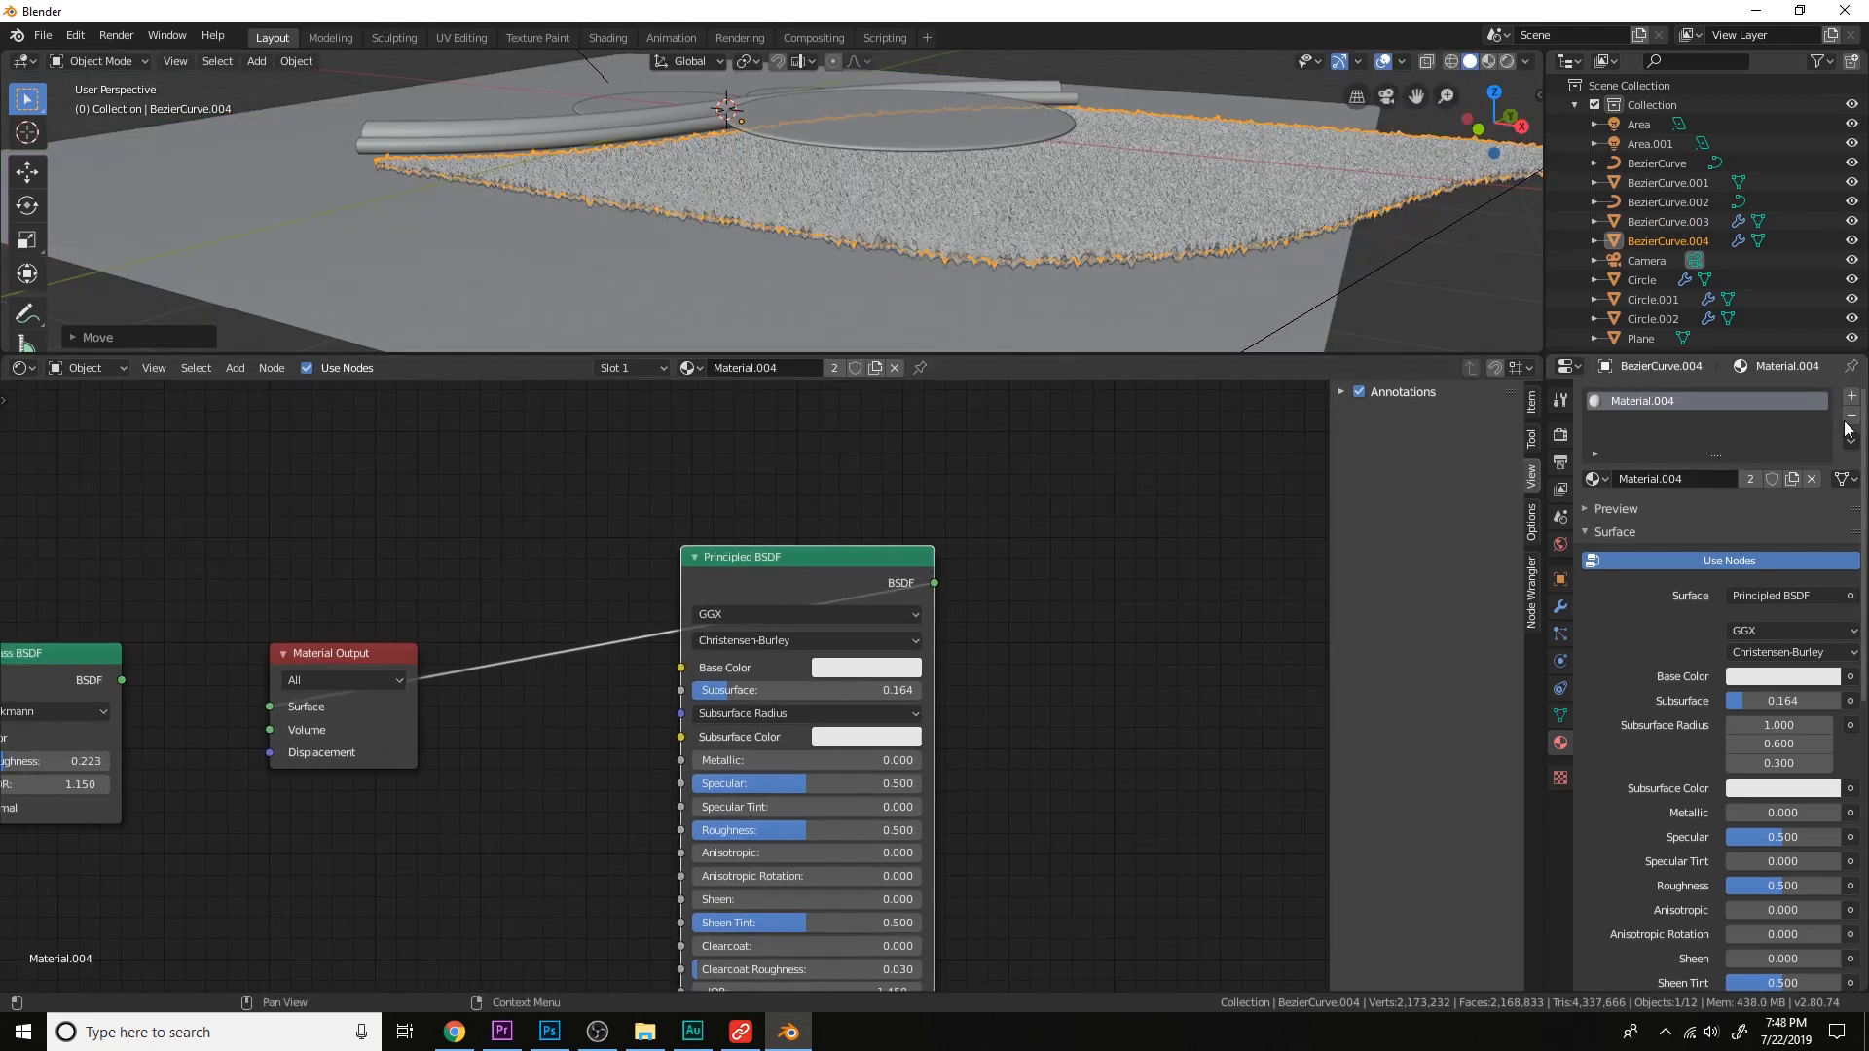
Replace the duplicated sheet's shared material with a new material that uses a Glass BSDF surface.
left_click(1850, 423)
left_click(1851, 415)
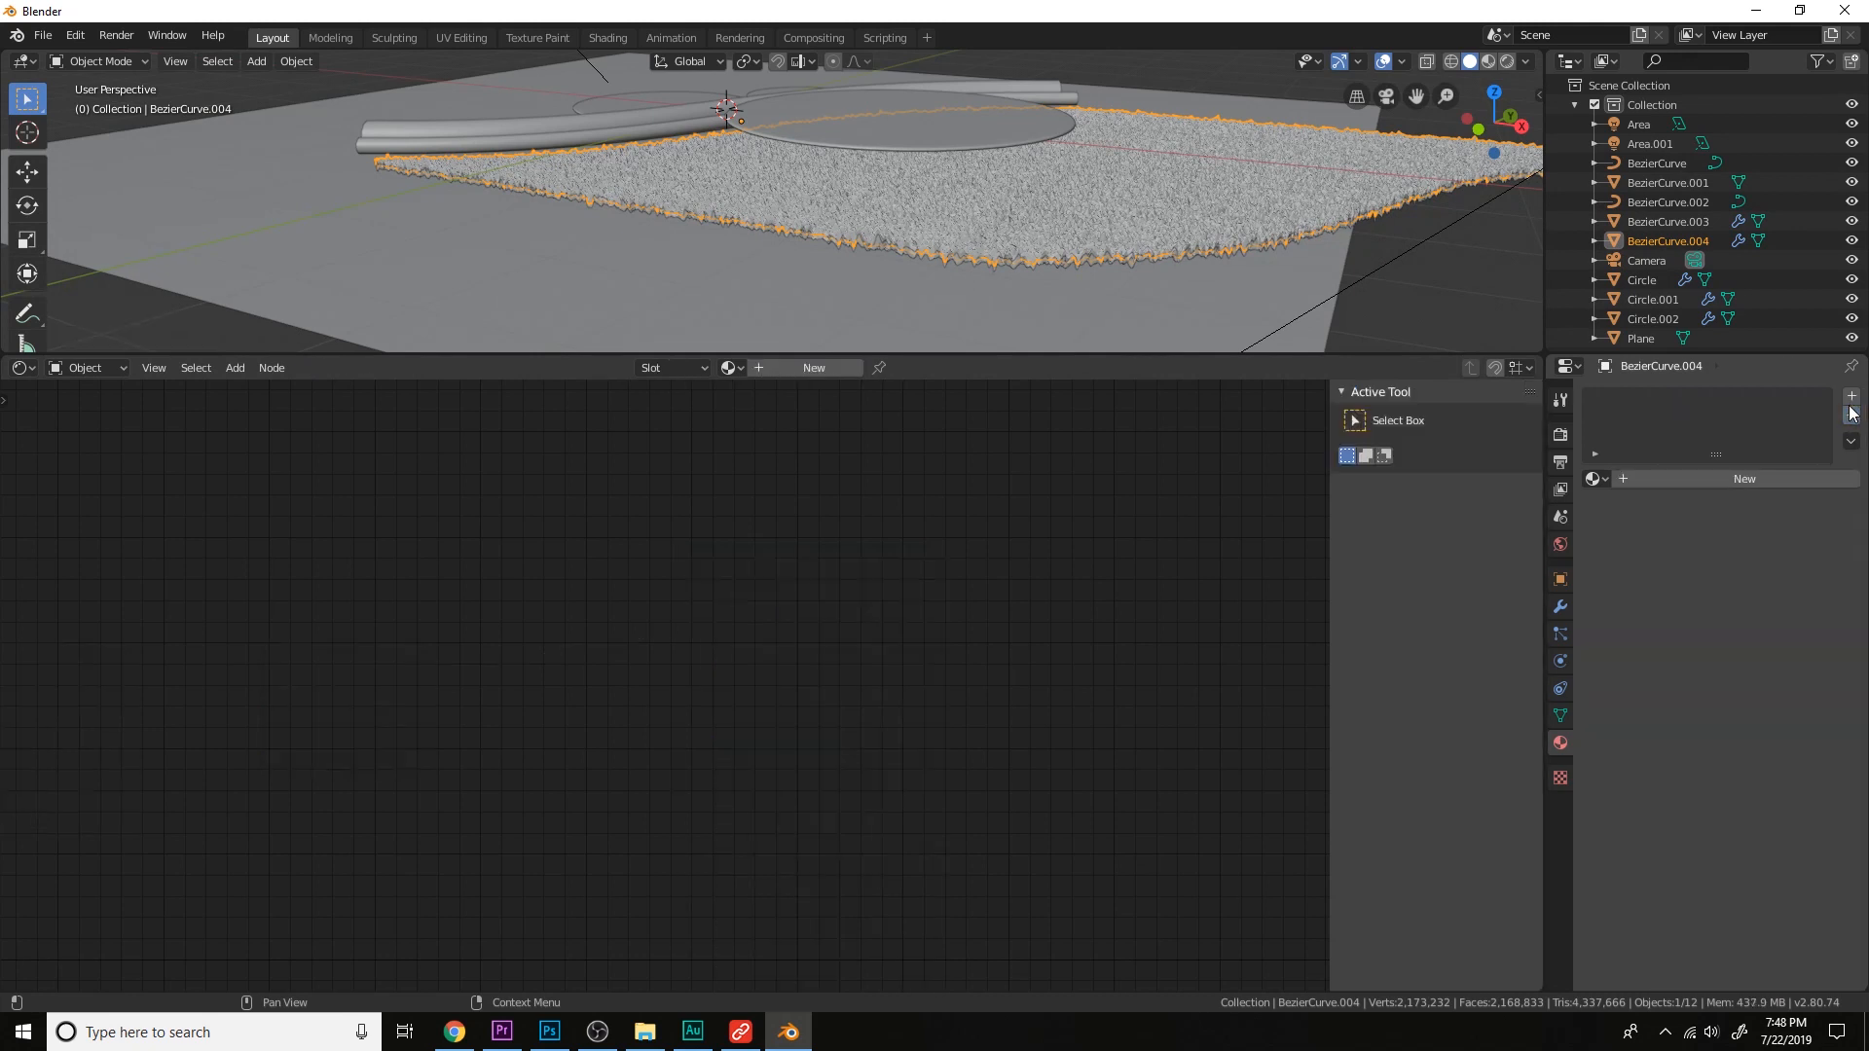
left_click(1788, 477)
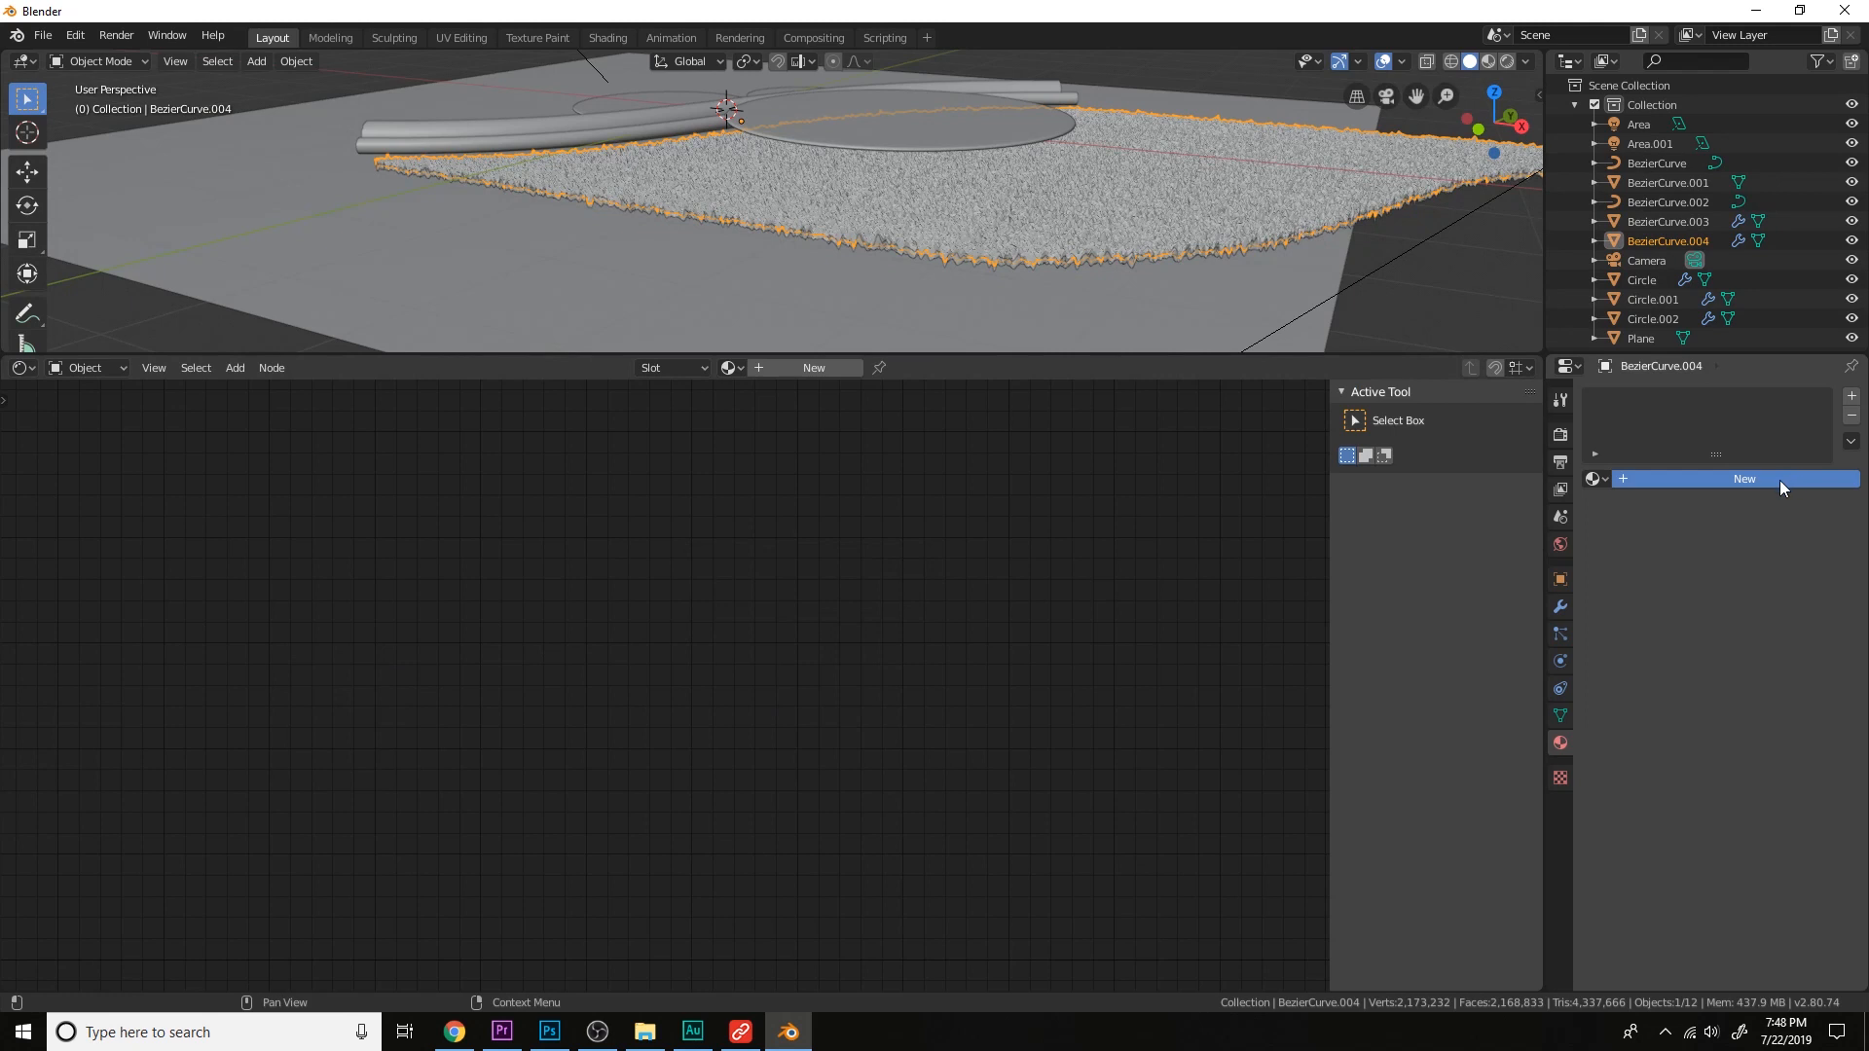
left_click(1772, 595)
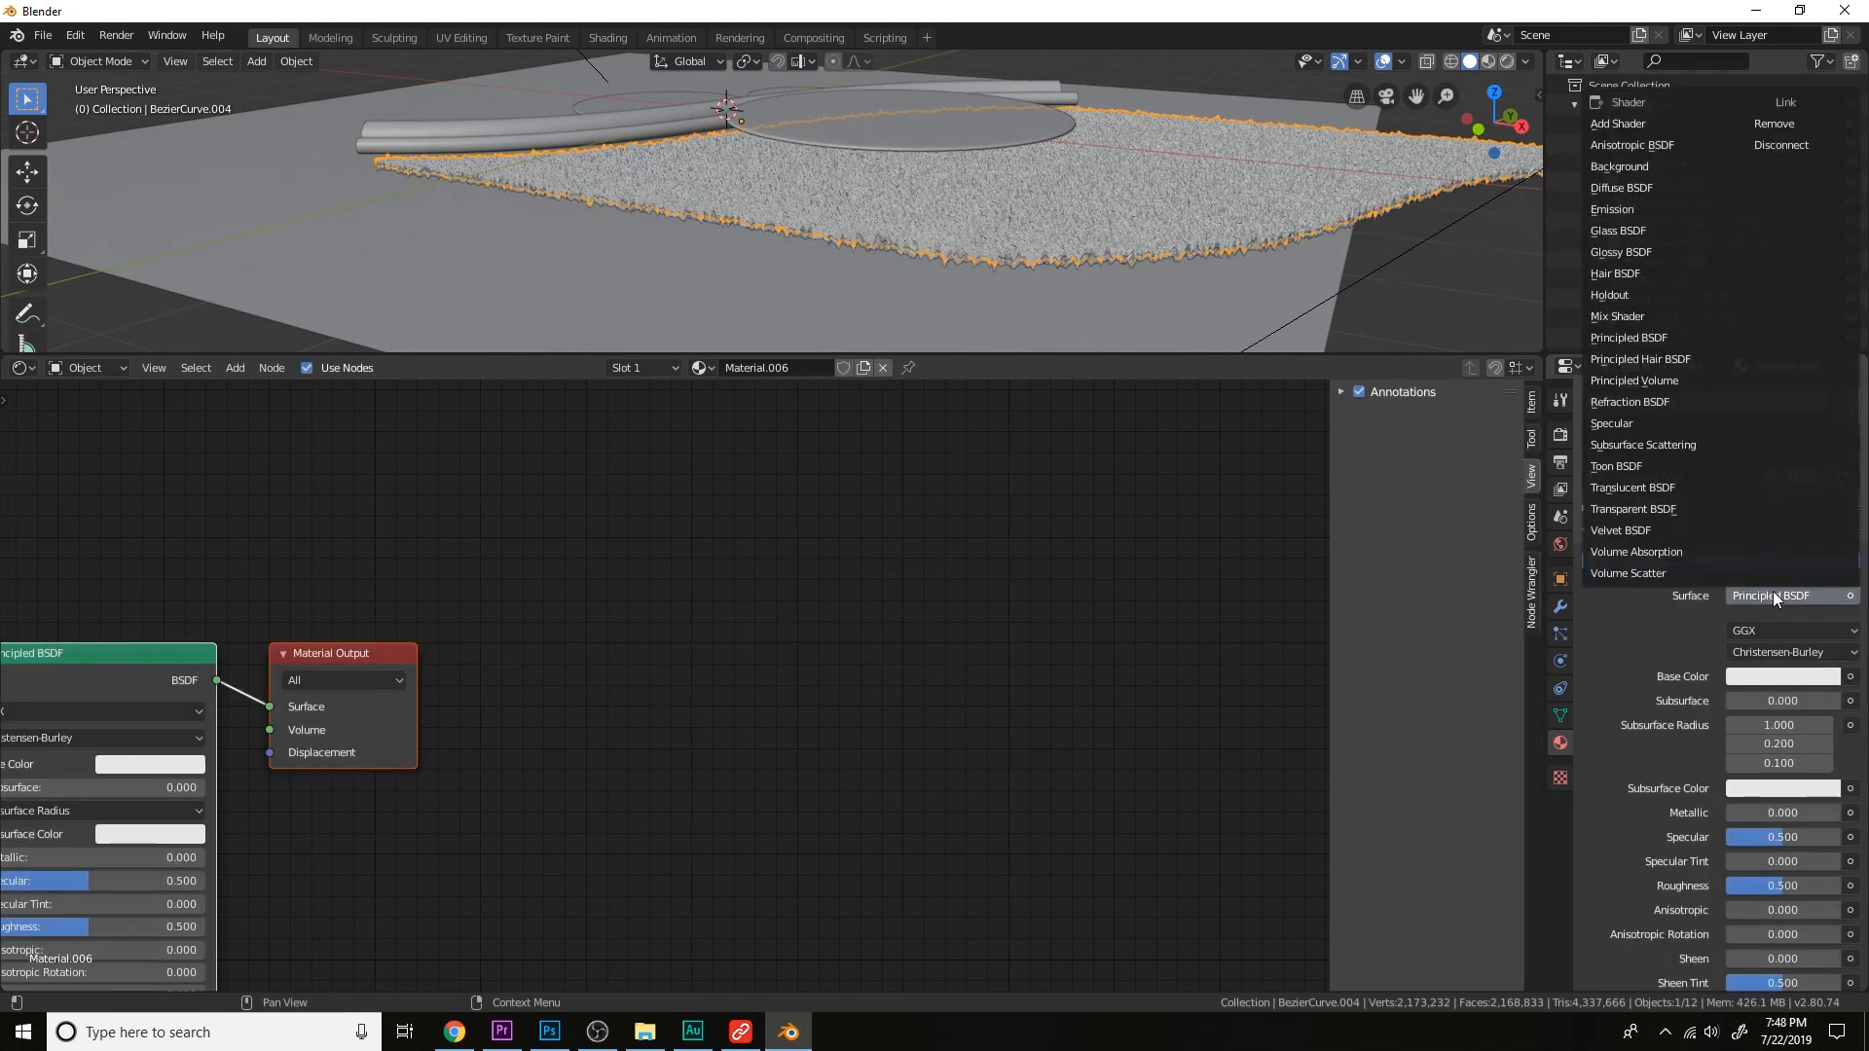
key("g")
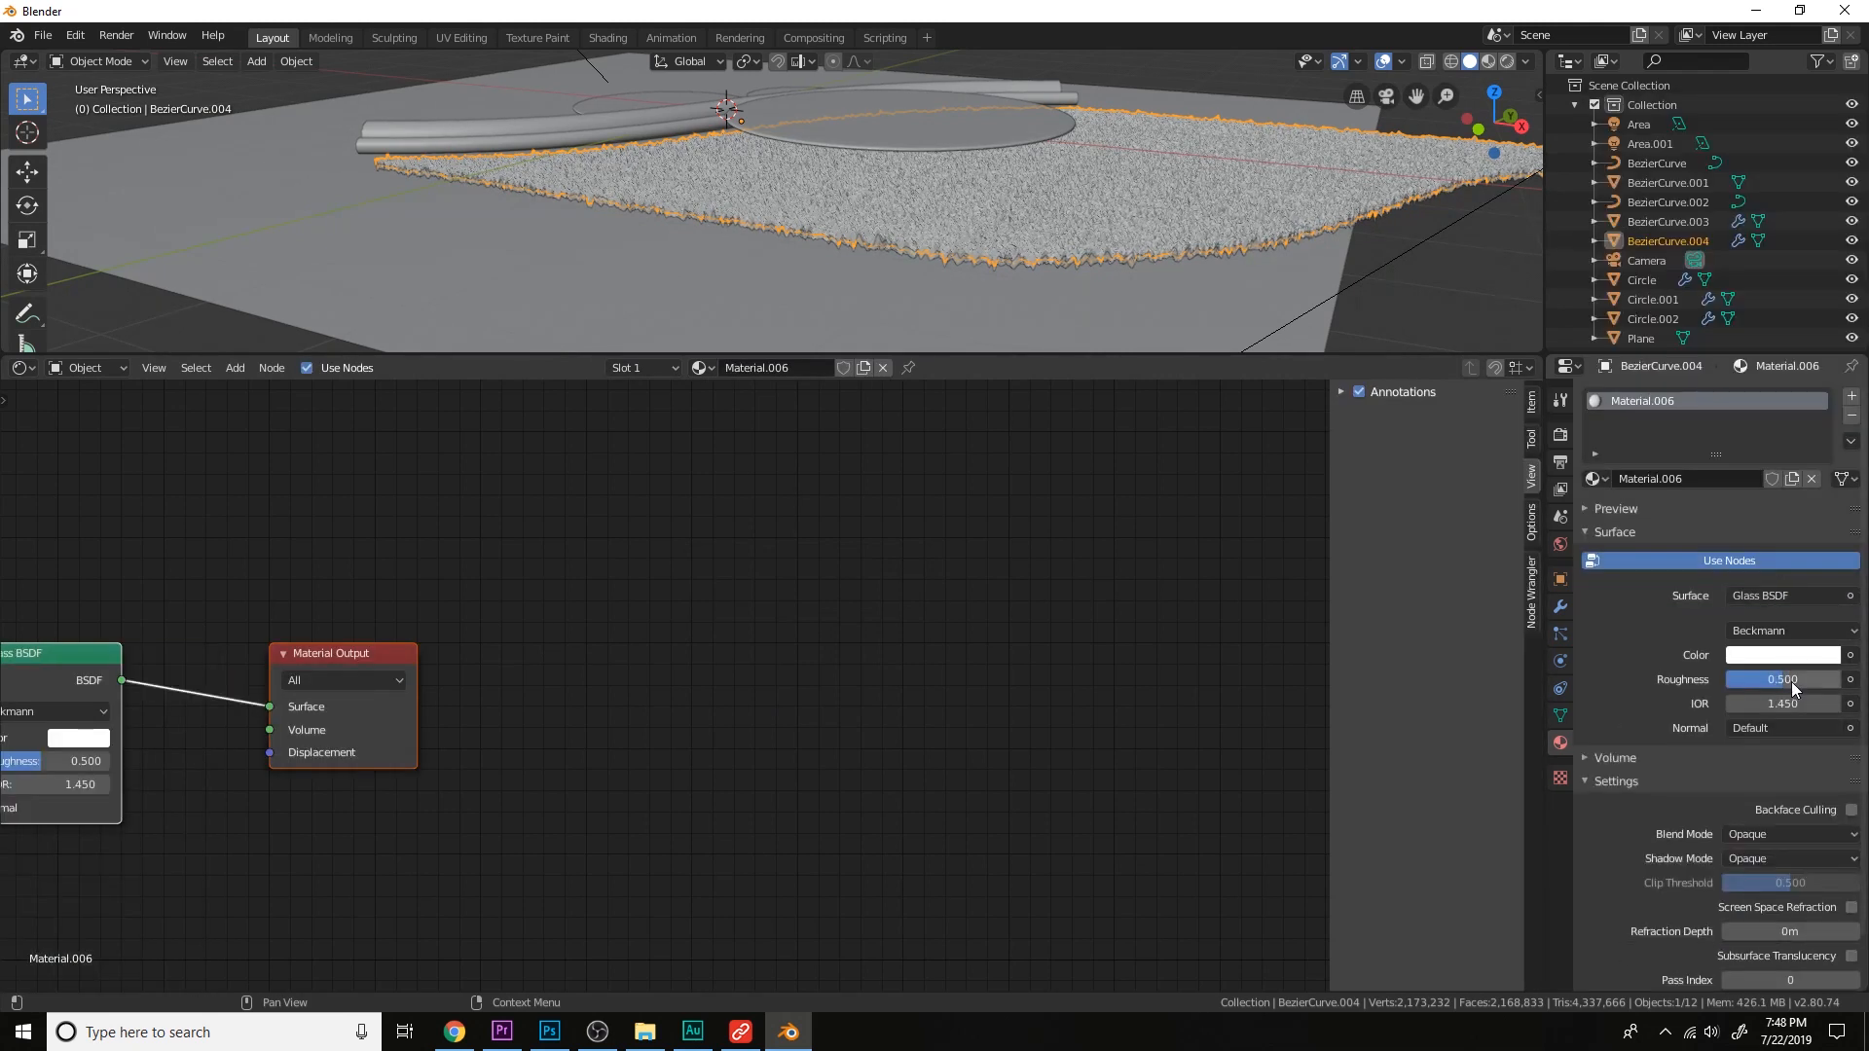
Lower the glass roughness to 0, enable Screen Space Refraction and show the scene in rendered shading.
left_click_drag(1794, 688, 1727, 688)
left_click(1851, 906)
middle_click_drag(974, 272, 1188, 255)
left_click(1507, 62)
mouse_move(1229, 195)
middle_mouse_down()
mouse_move(1213, 269)
mouse_move(1189, 150)
middle_mouse_up()
scroll(1191, 198, "up", 5)
scroll(1168, 194, "up", 3)
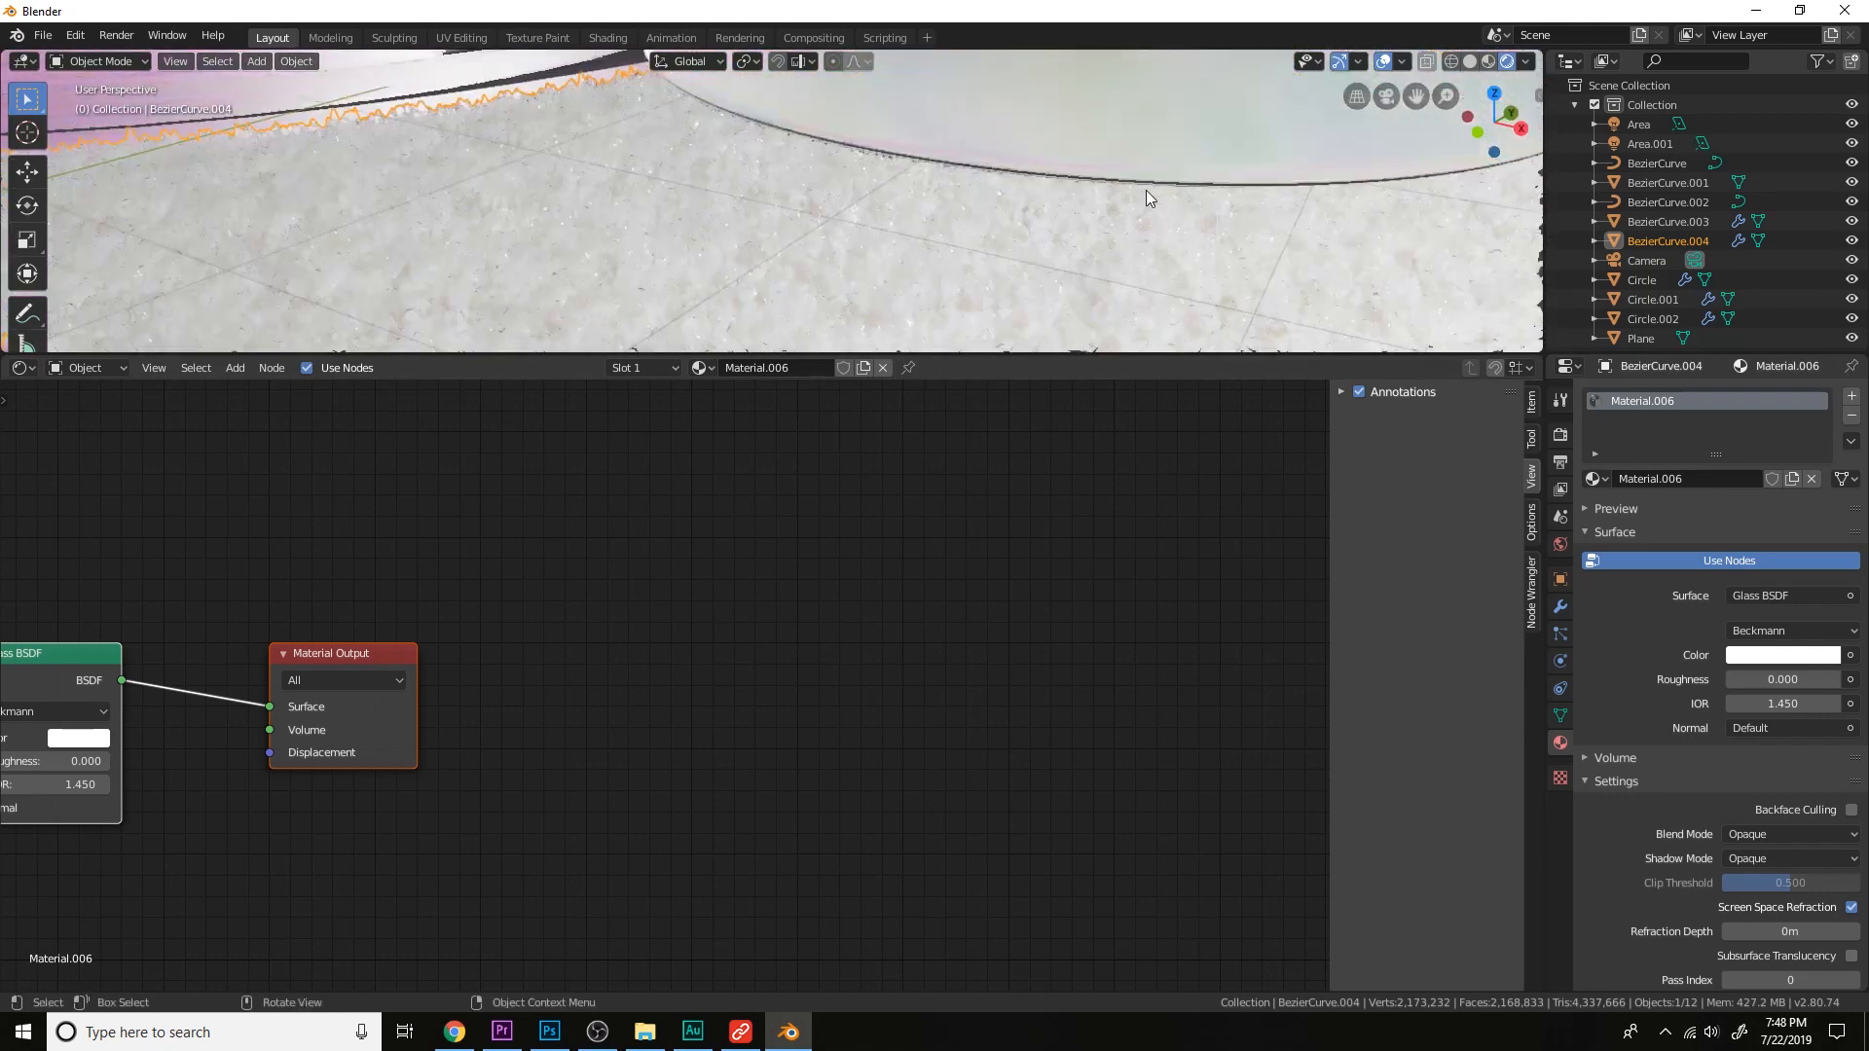
middle_click_drag(844, 160, 905, 235)
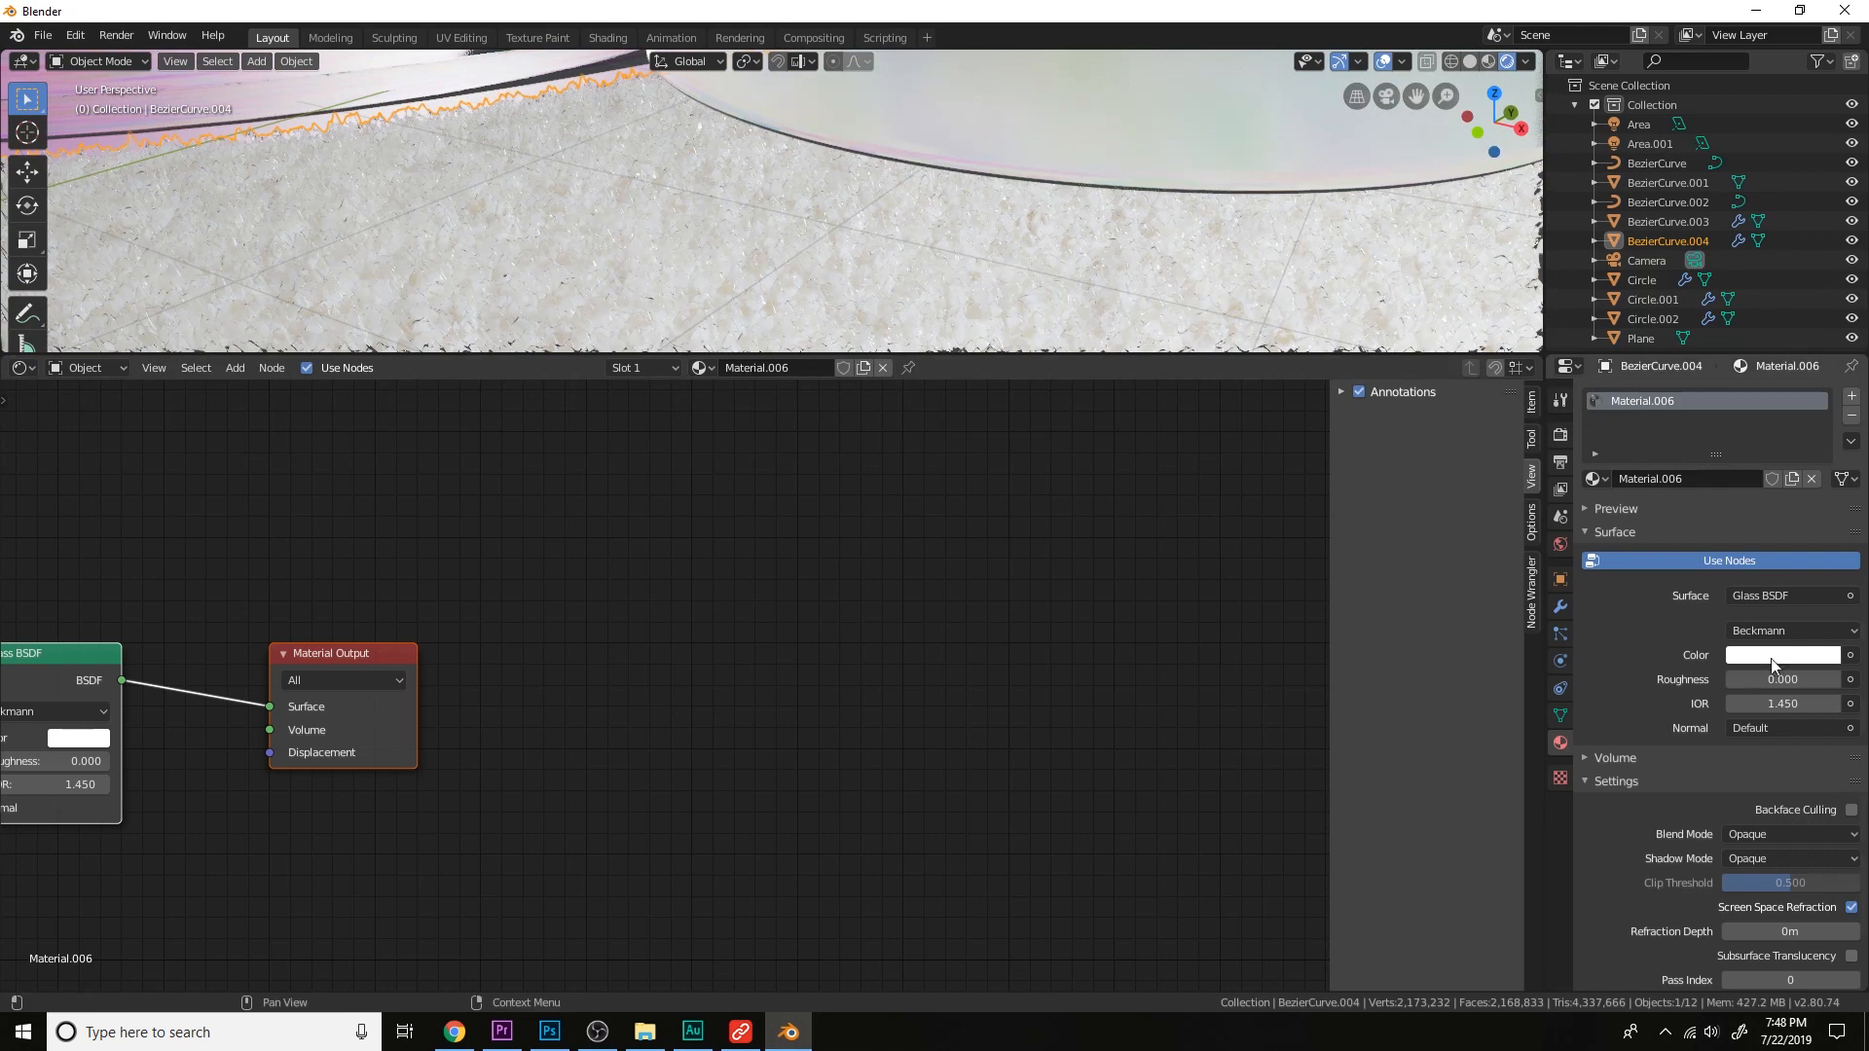
Set the duplicated sheet's glass roughness to about 0.208 and its IOR to 1.250.
mouse_move(1777, 680)
left_mouse_down()
mouse_move(1810, 680)
mouse_move(1752, 704)
left_mouse_up()
scroll(1125, 277, "down", 4)
middle_click_drag(1079, 206, 1120, 288)
scroll(1119, 288, "down", 2)
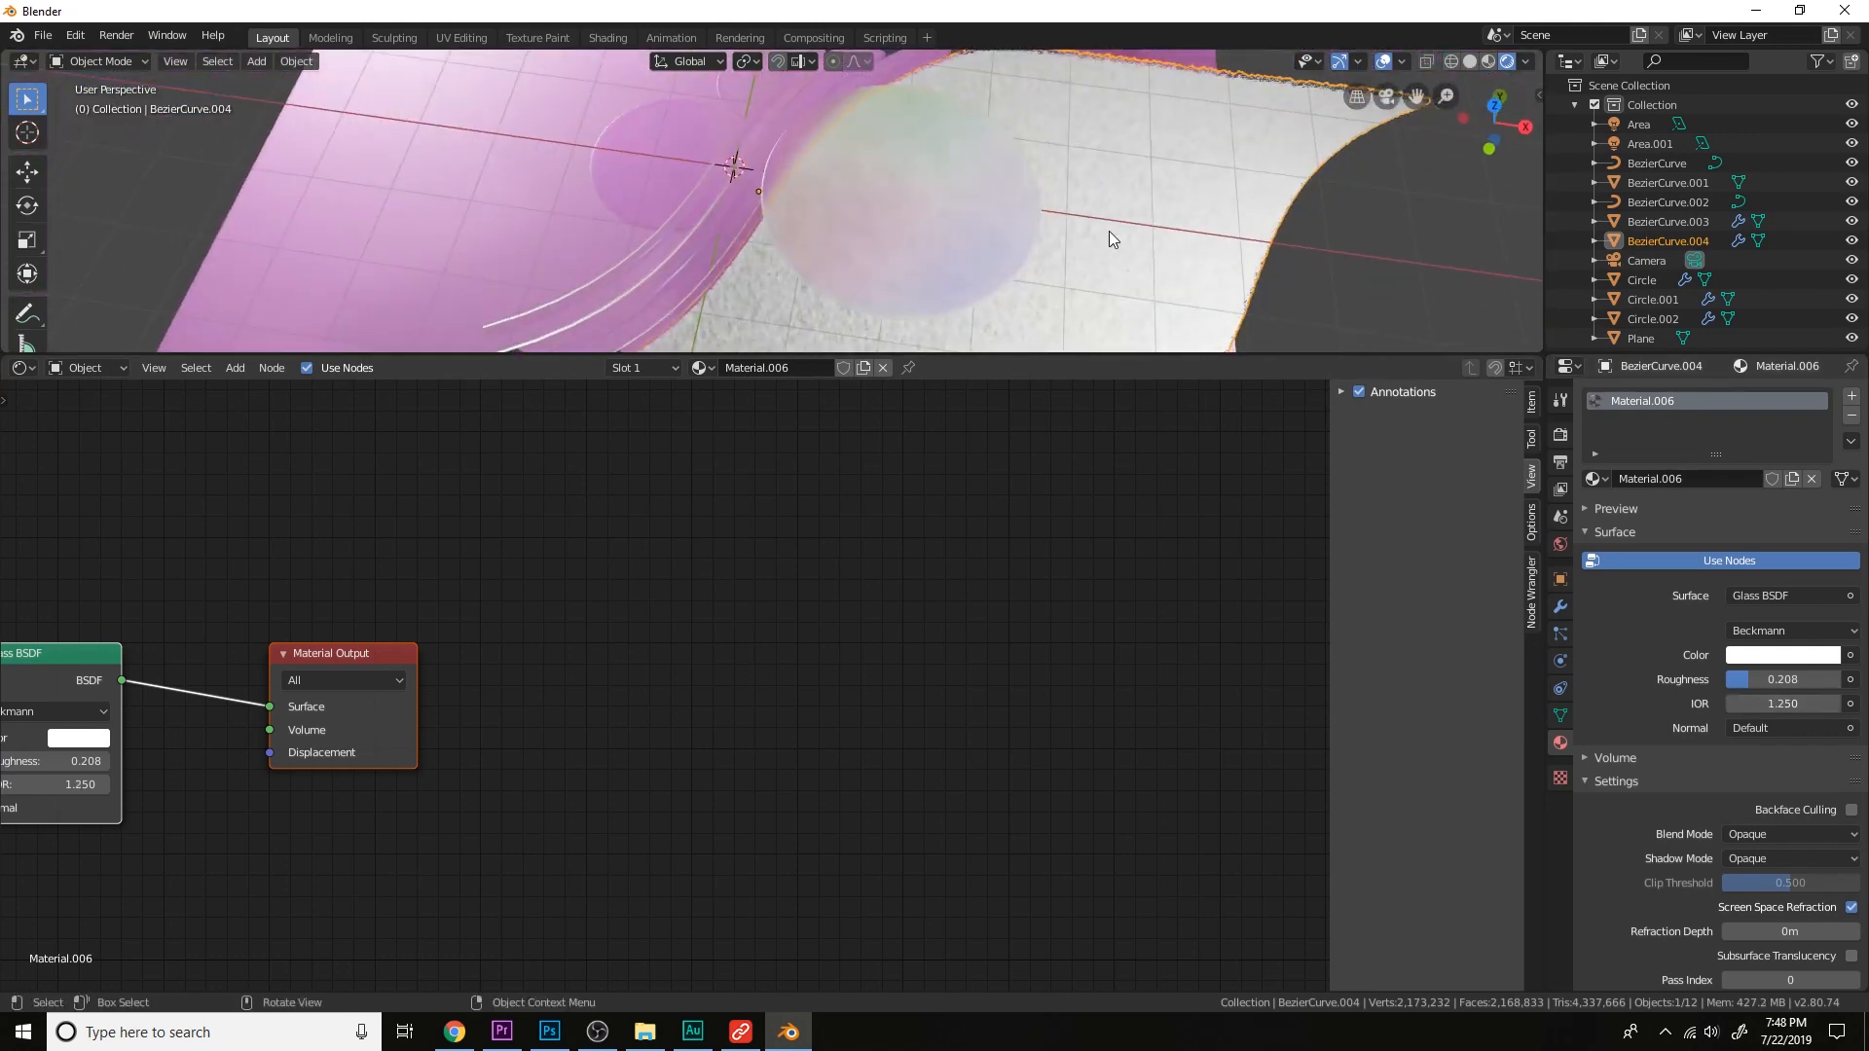
Deselect everything and examine the glass-covered sheet's texture up close through the camera.
key("KP_0")
middle_click_drag(1112, 235, 1065, 79, "shift")
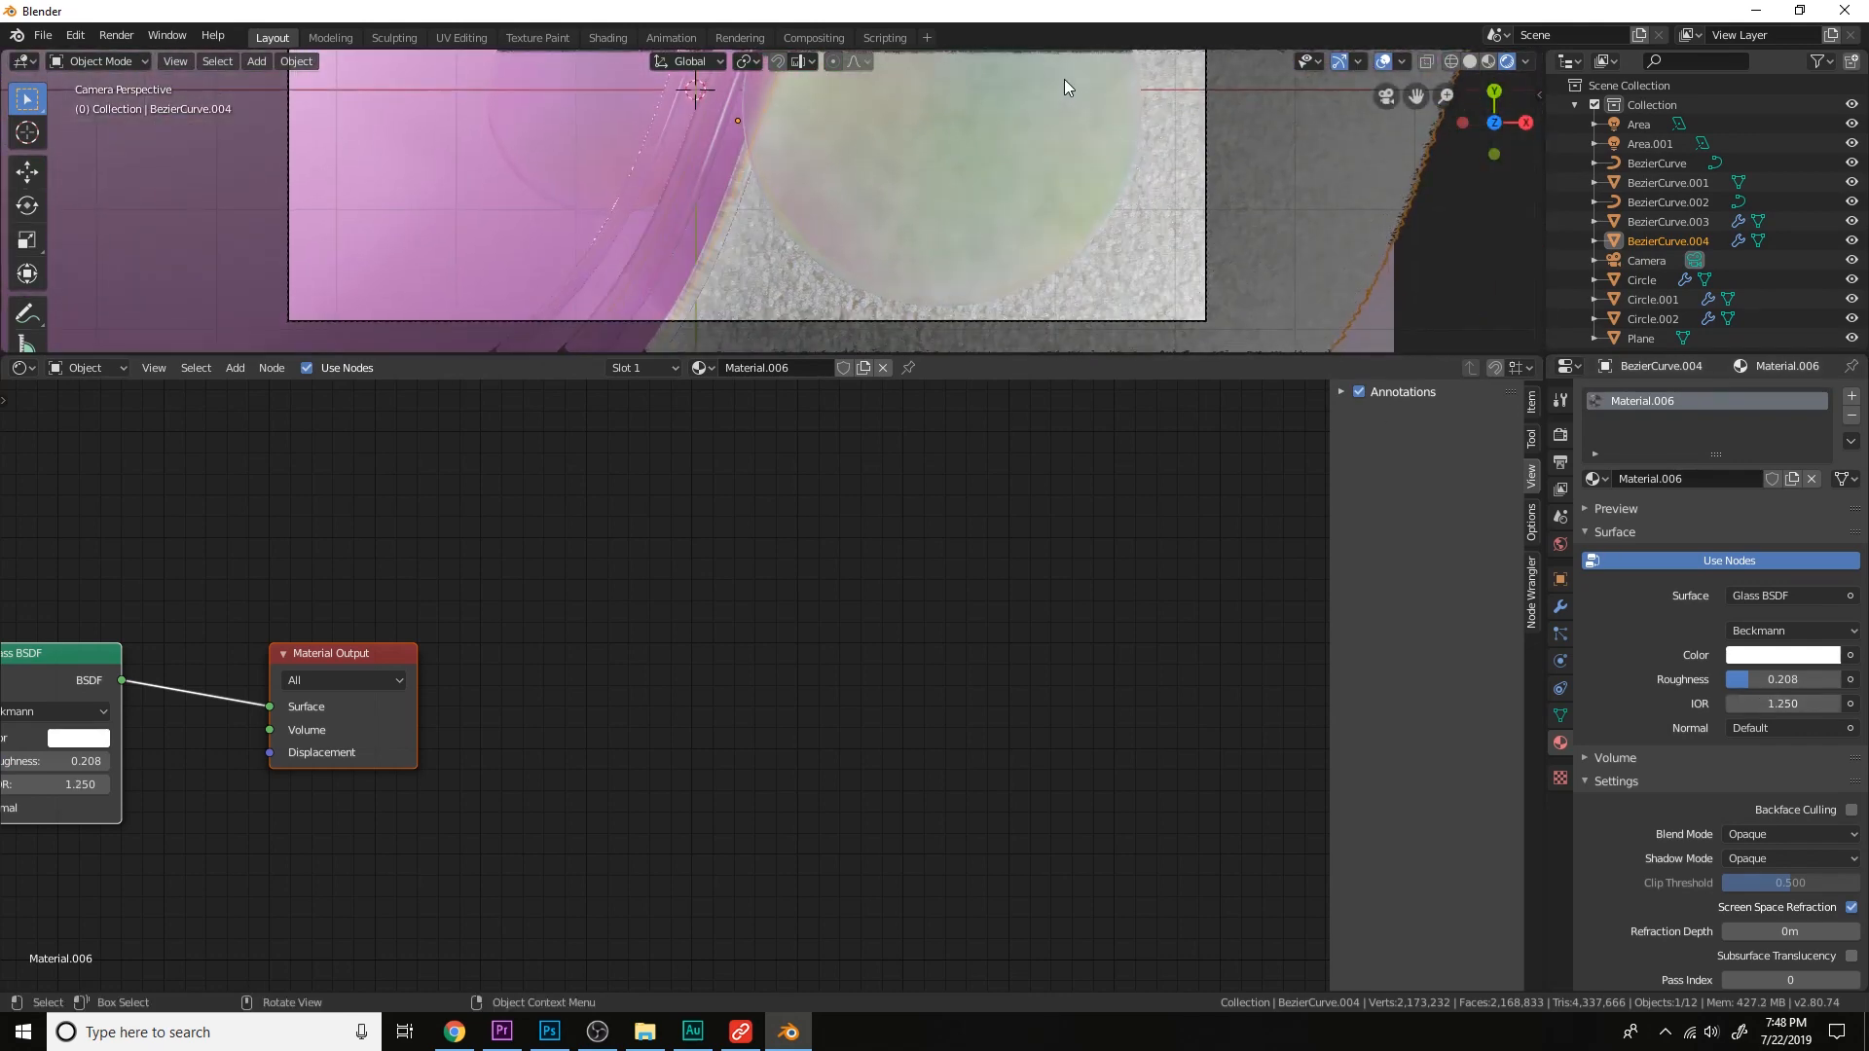
scroll(1067, 83, "down", 2)
key("a")
key("a")
middle_click_drag(1124, 250, 1088, 144, "shift")
scroll(1089, 144, "up", 2)
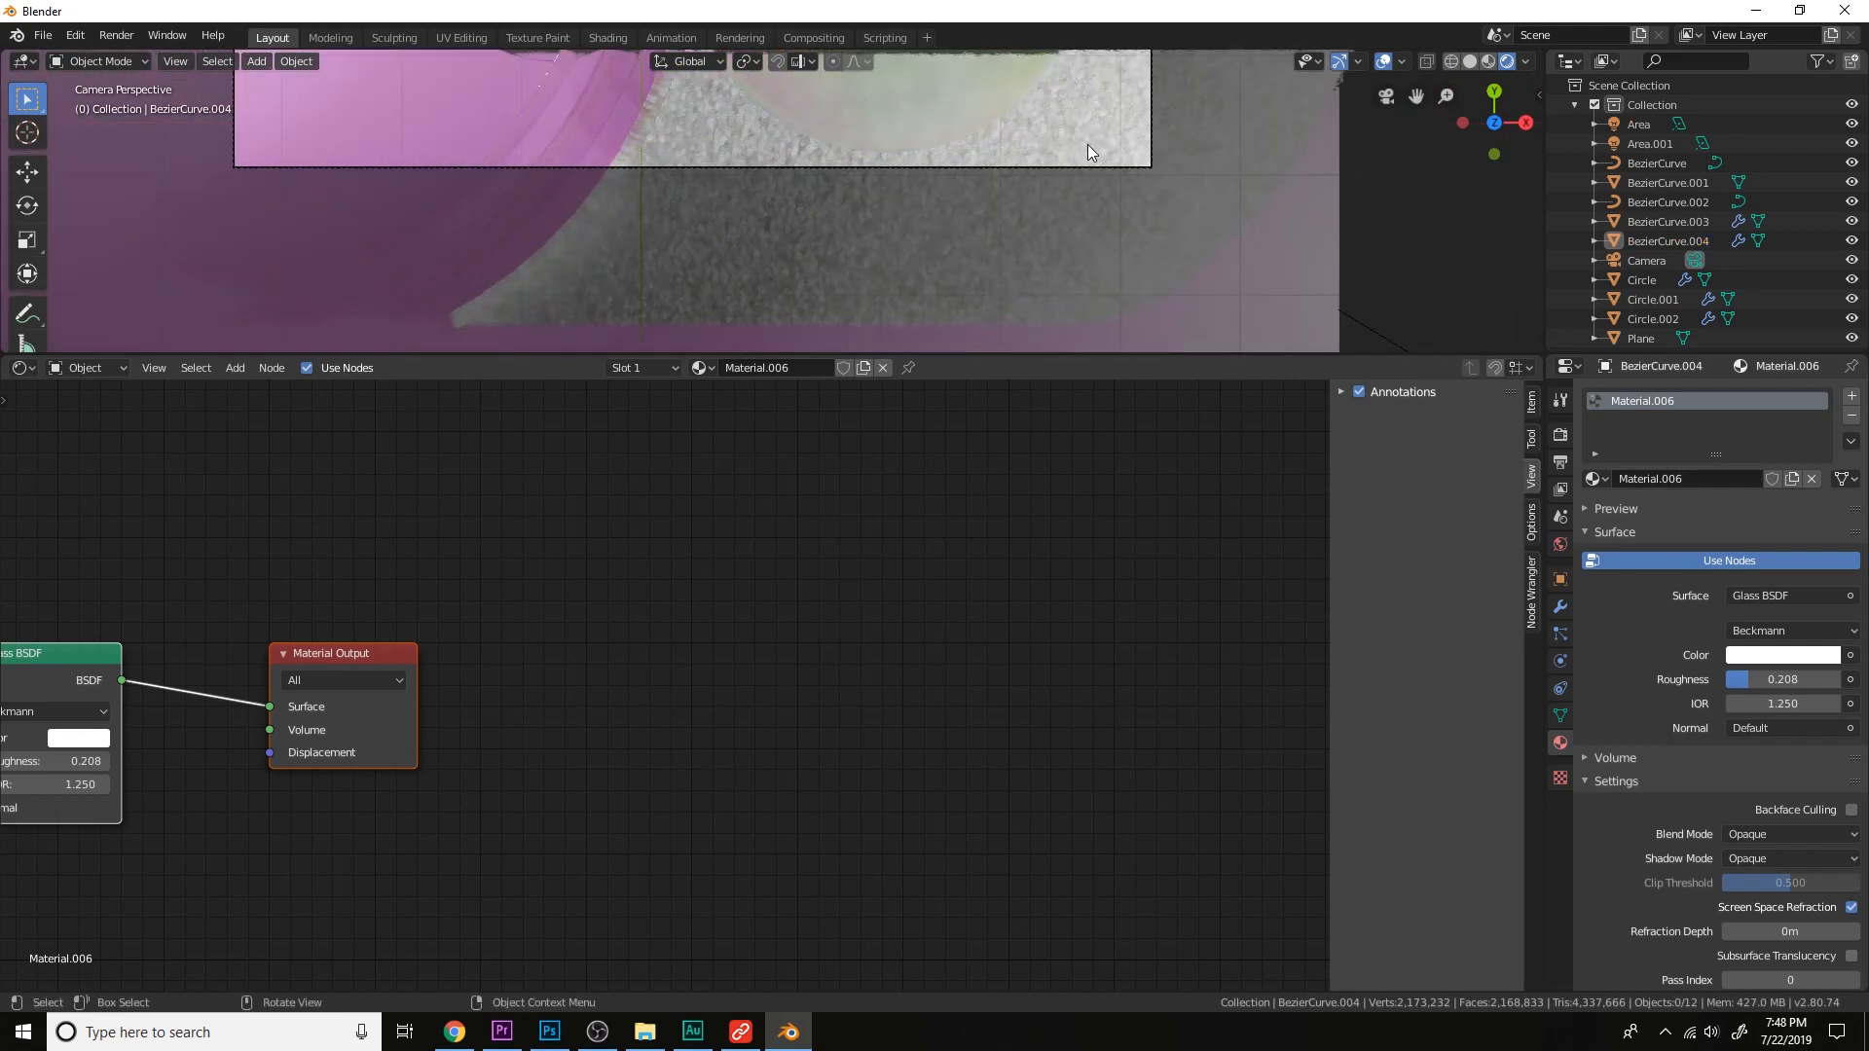
scroll(1089, 144, "up", 2)
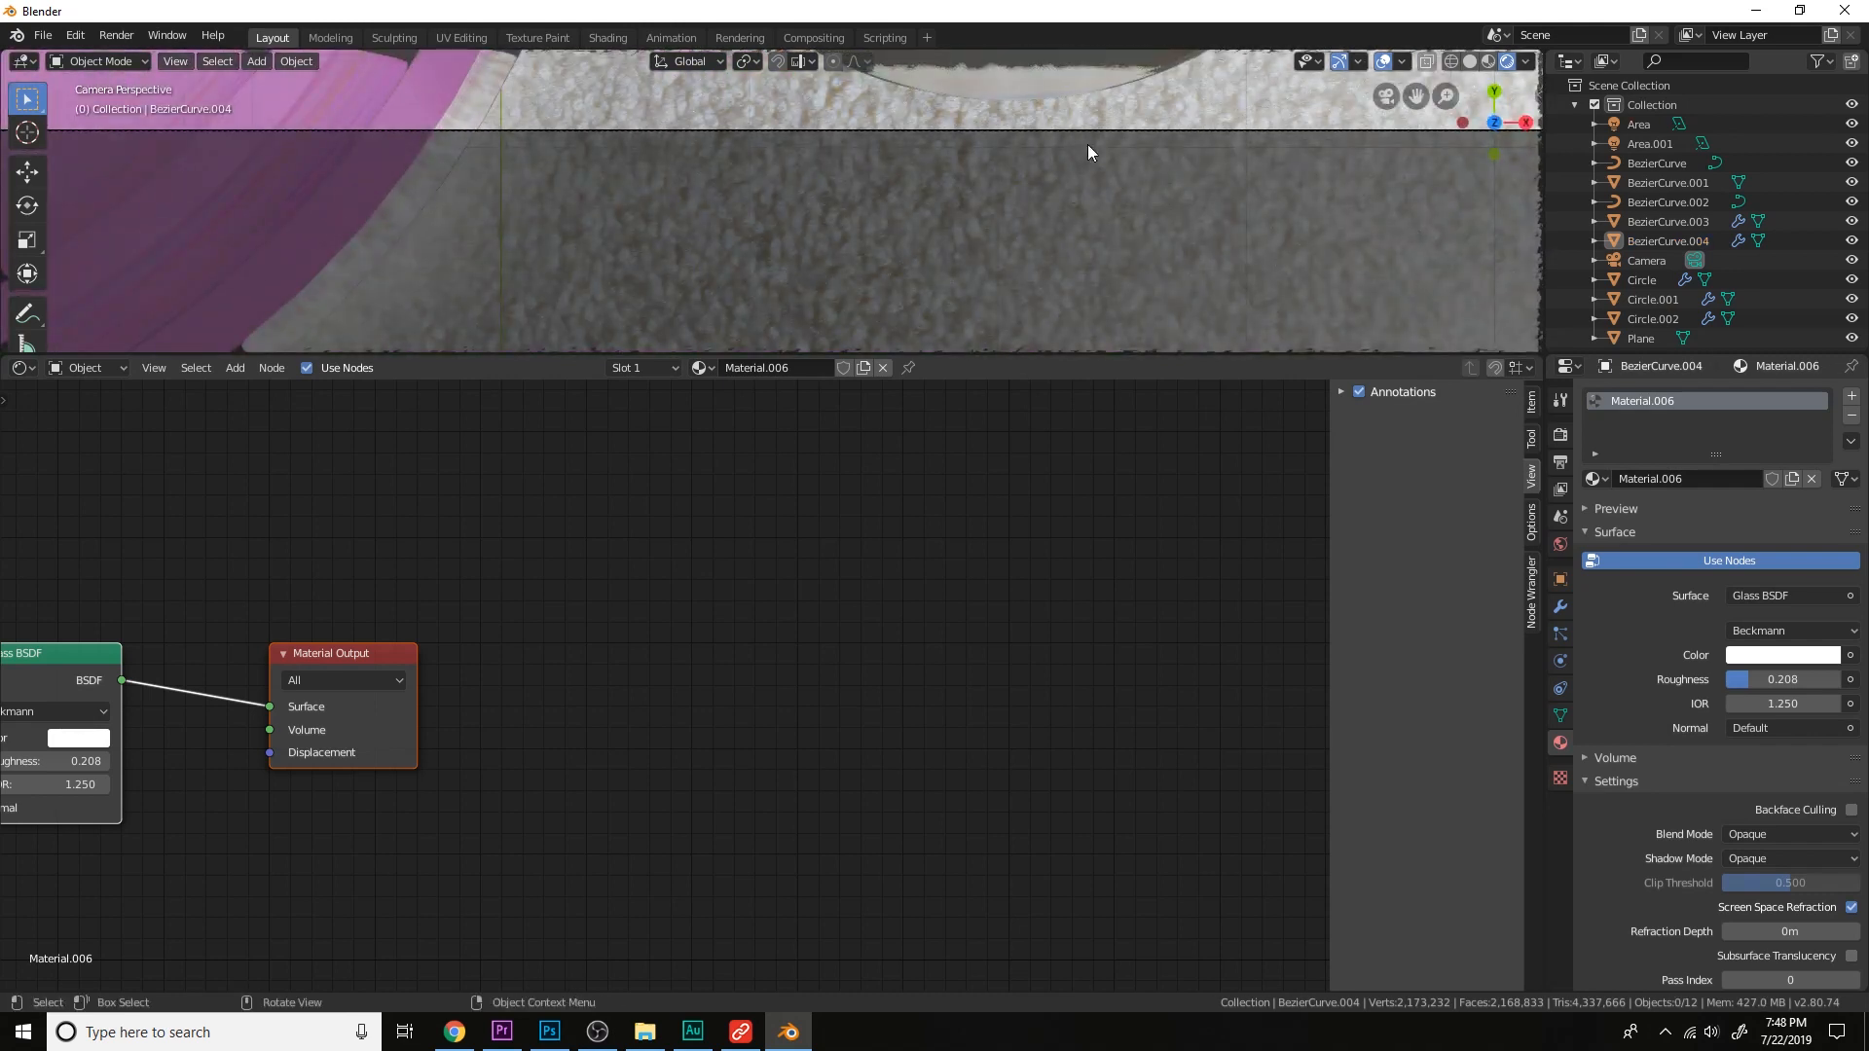
scroll(1110, 206, "up", 3)
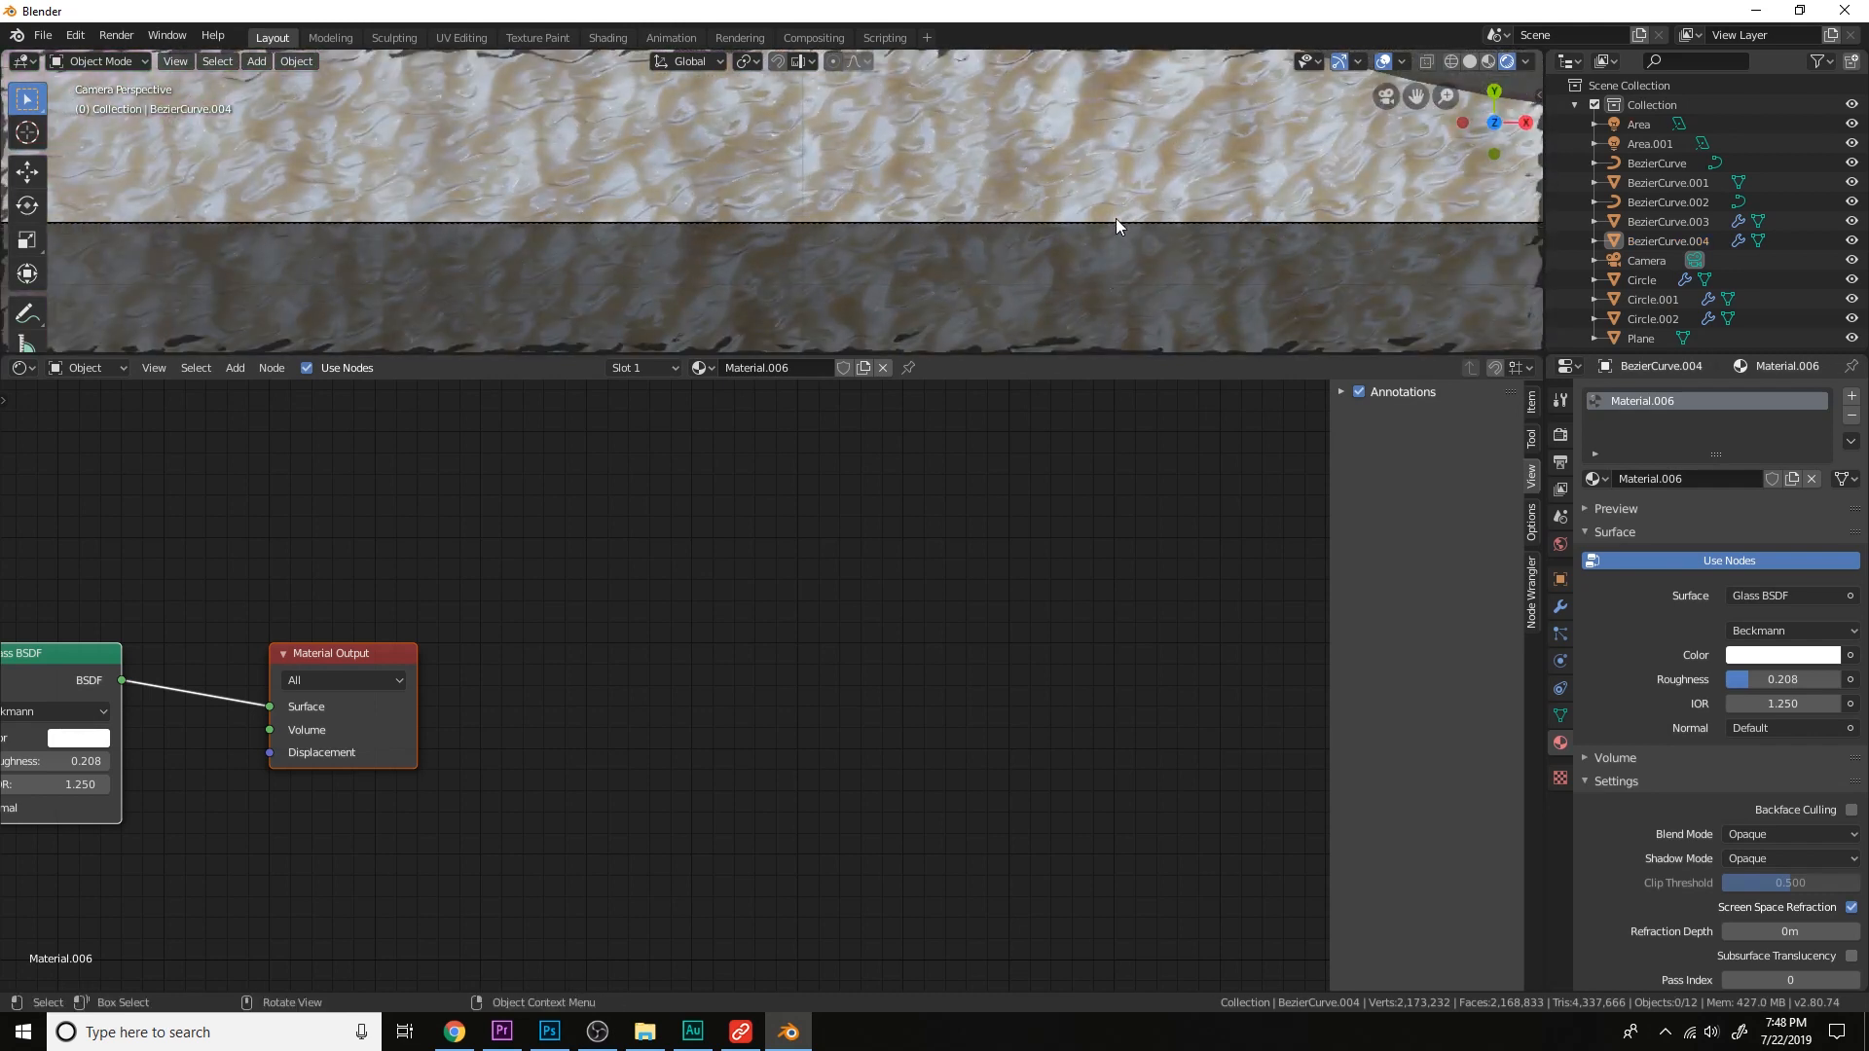
Enable depth of field on the camera and set its F-Stop to 0.2.
left_click(1116, 222)
left_click(1607, 645)
left_click(1585, 639)
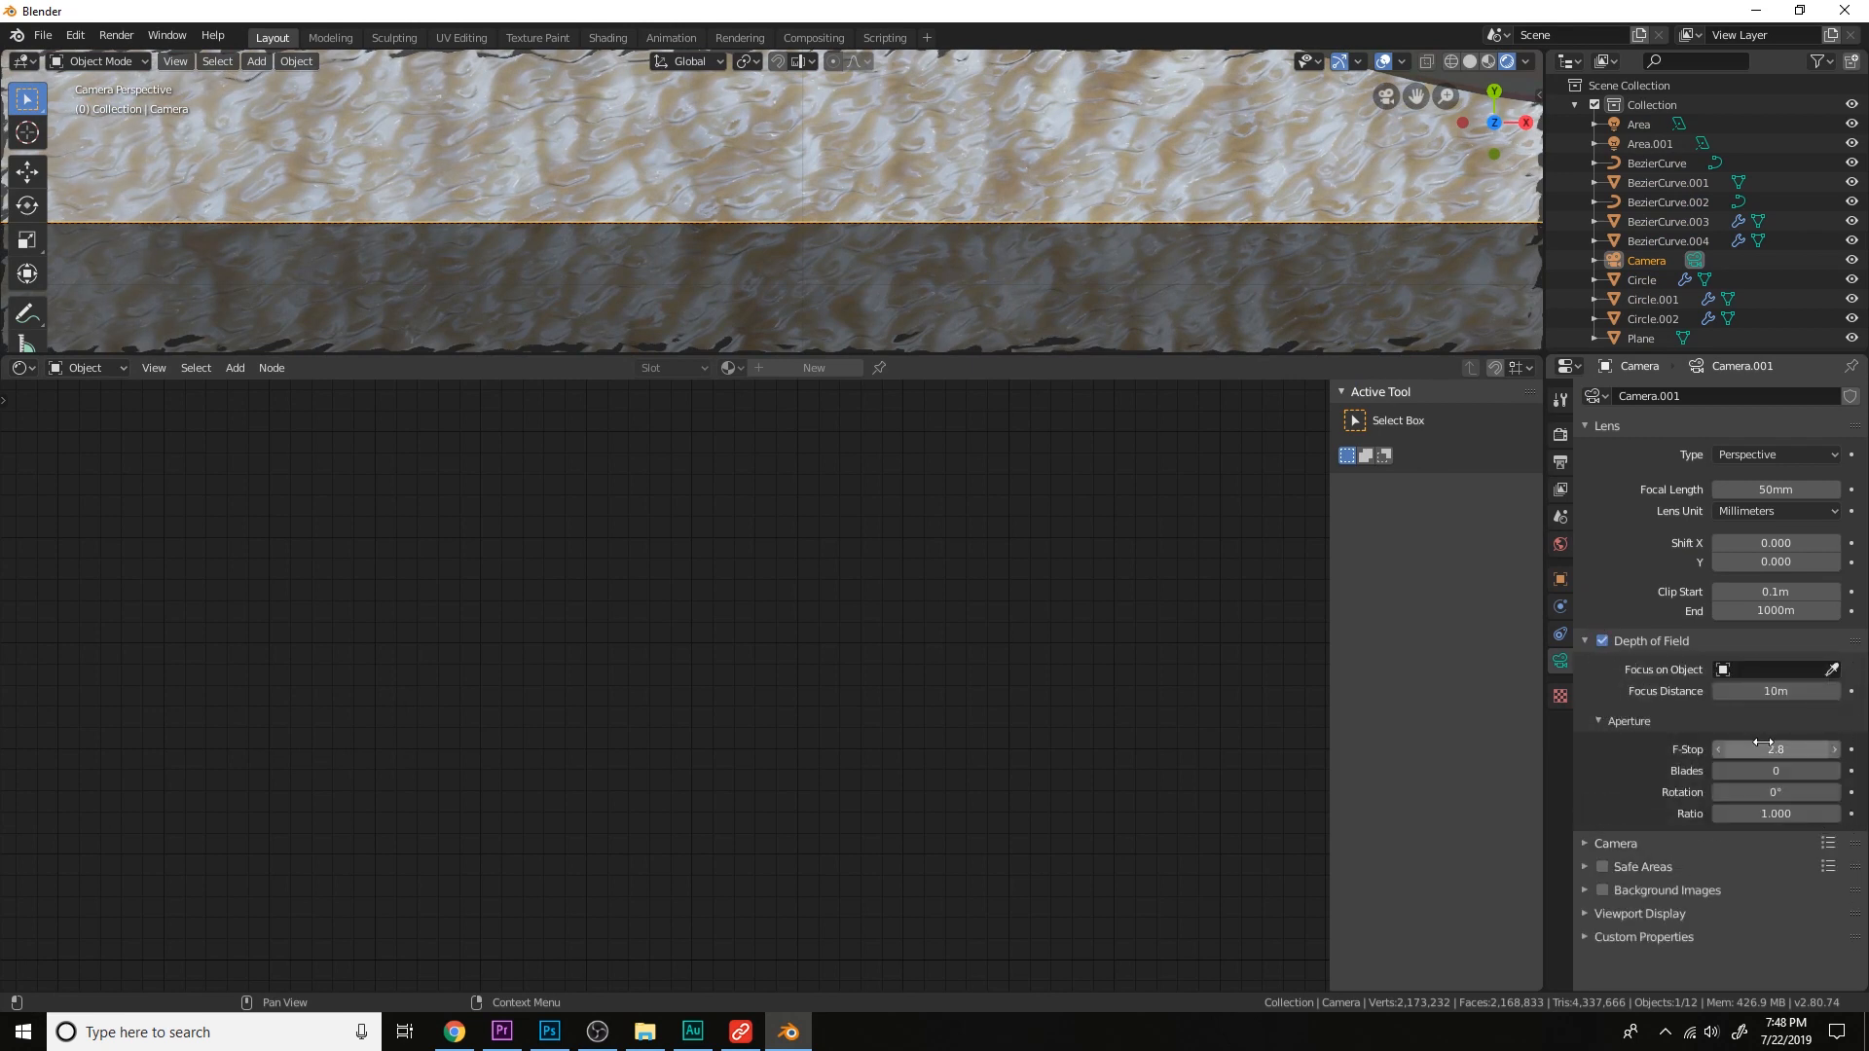
double_click(1763, 749)
type("0.2")
key("Return")
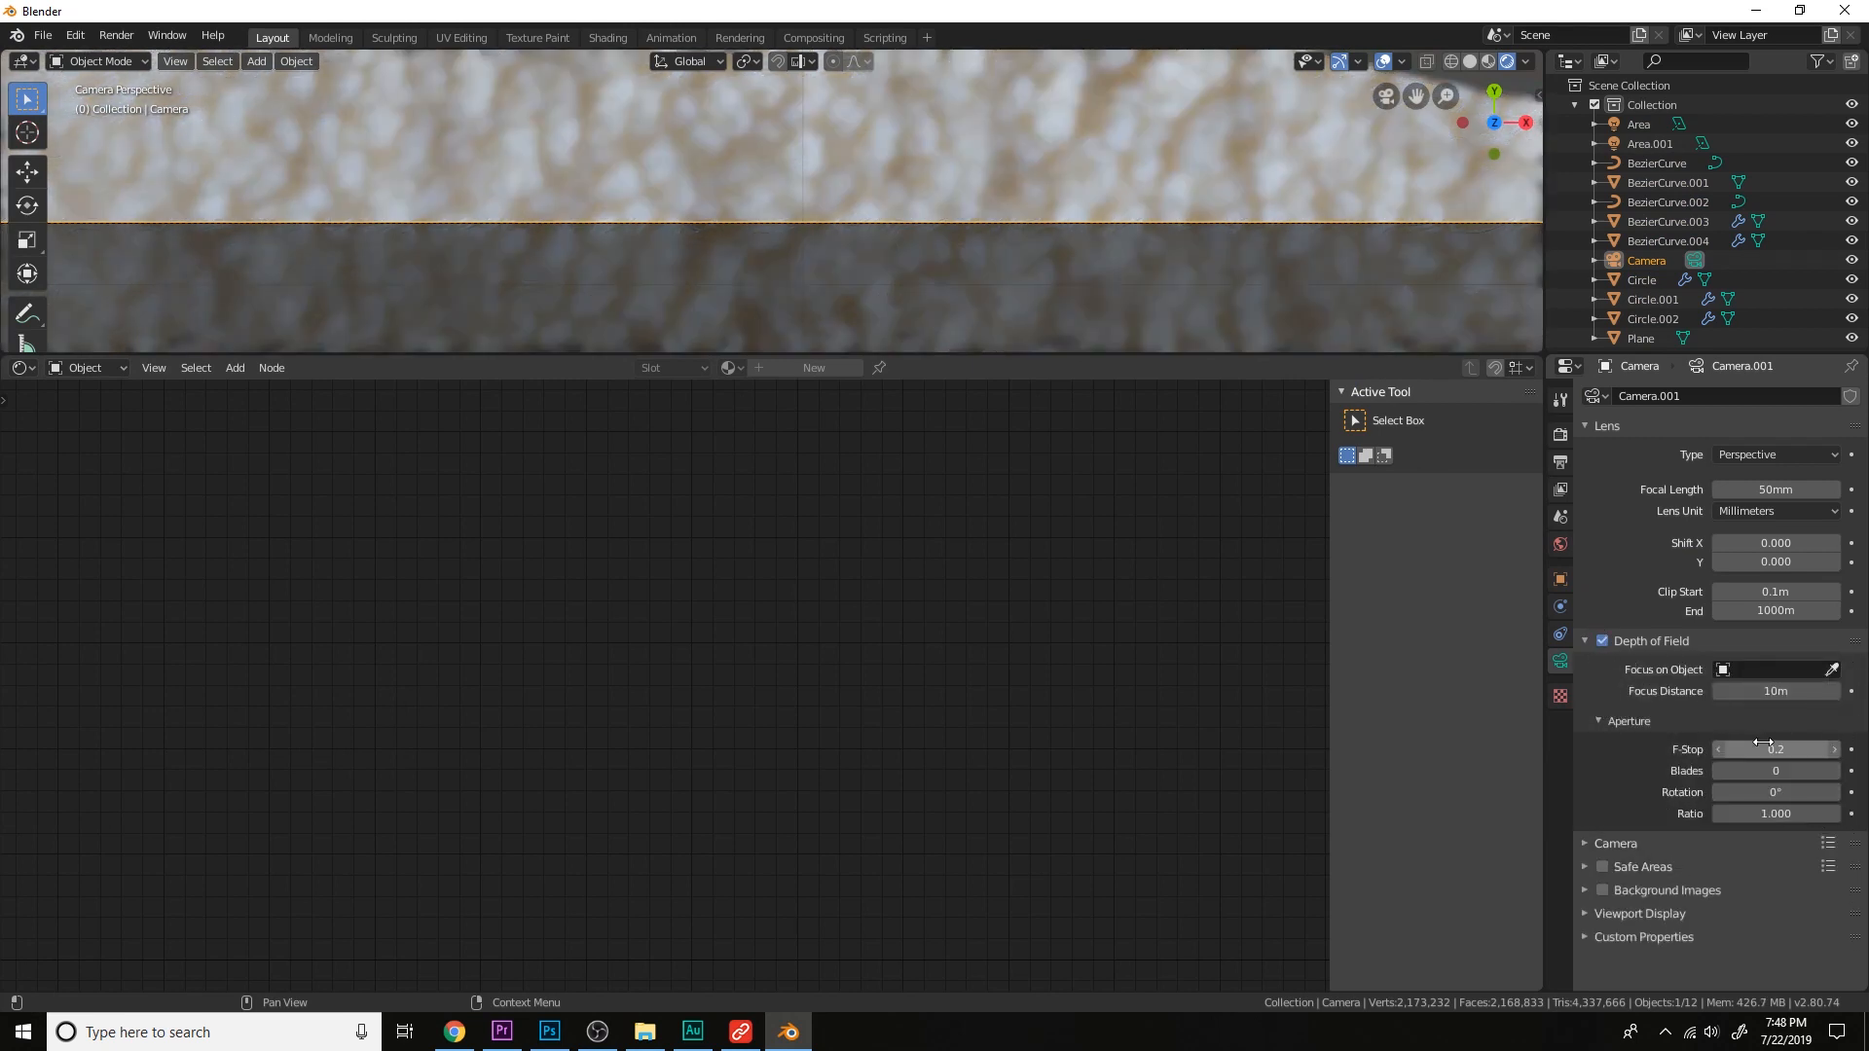
scroll(1170, 224, "down", 5)
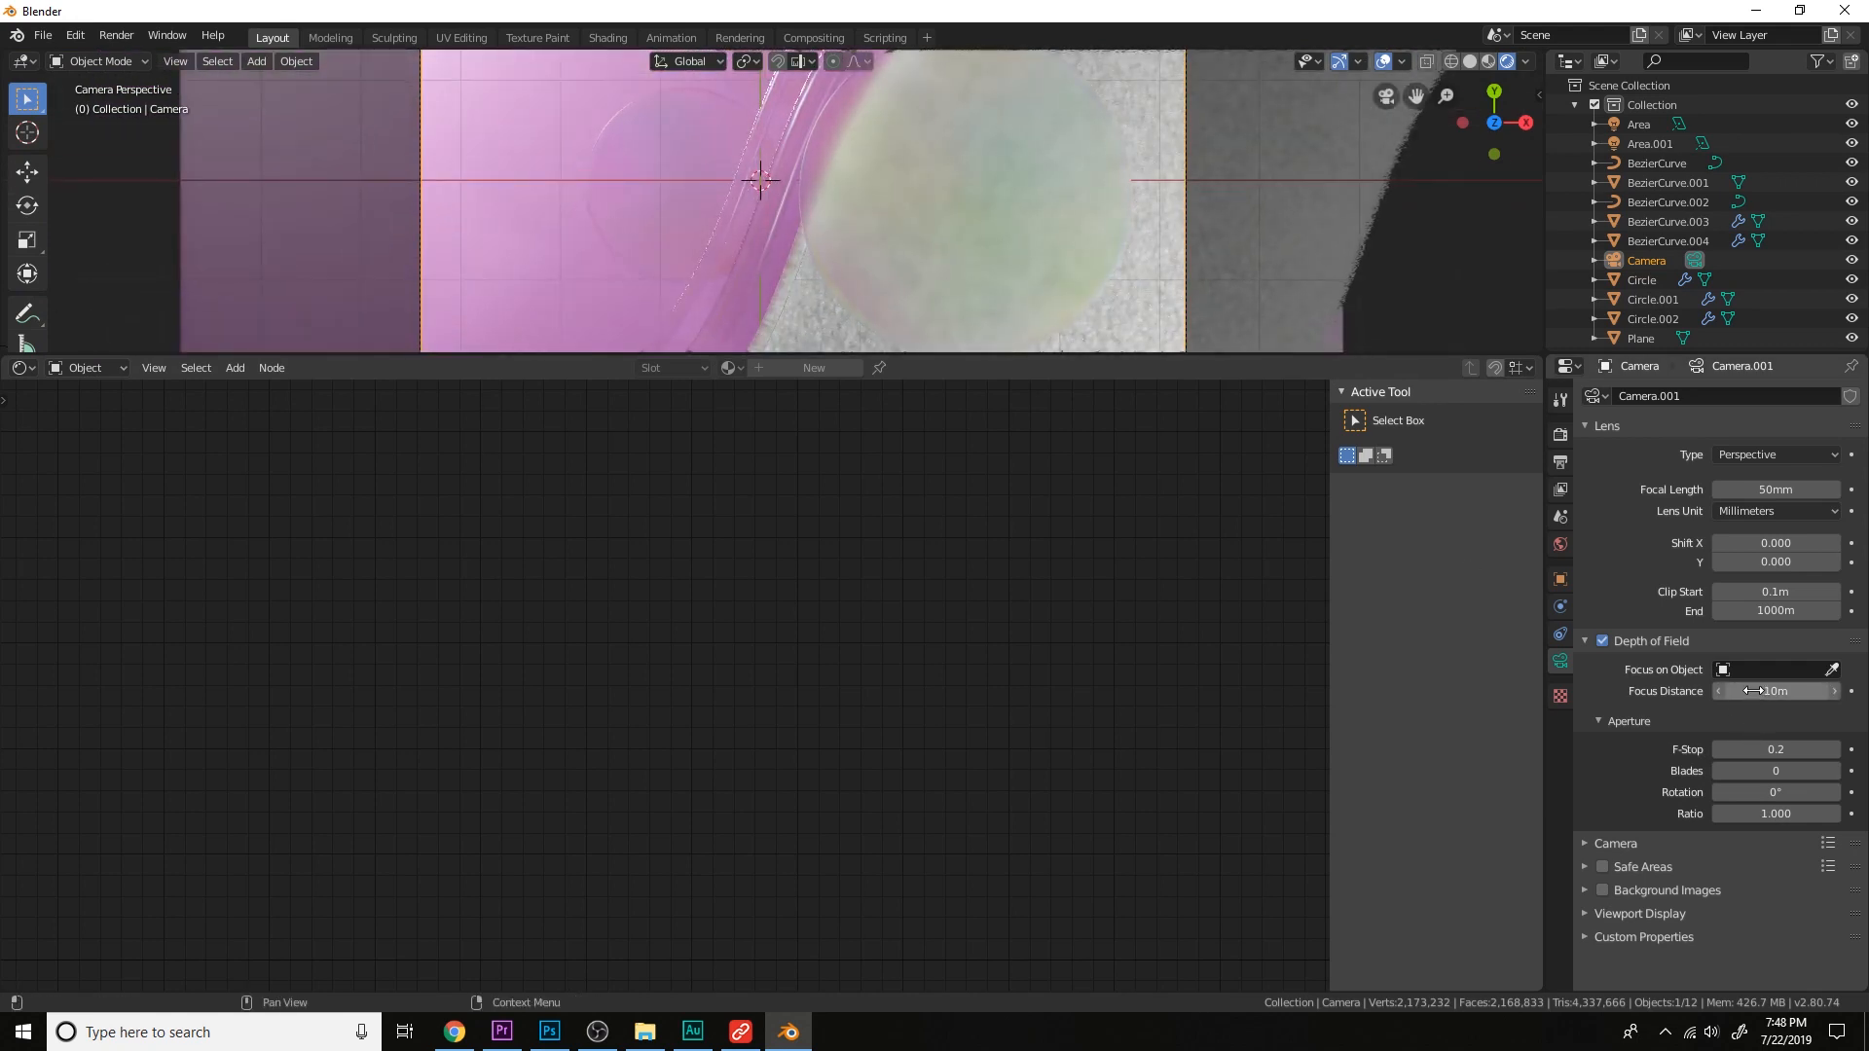
Try camera focus distances of 8.6 m and 14 m, and pick the large disc Circle.001 as the focus object.
left_click_drag(1754, 690, 1737, 691)
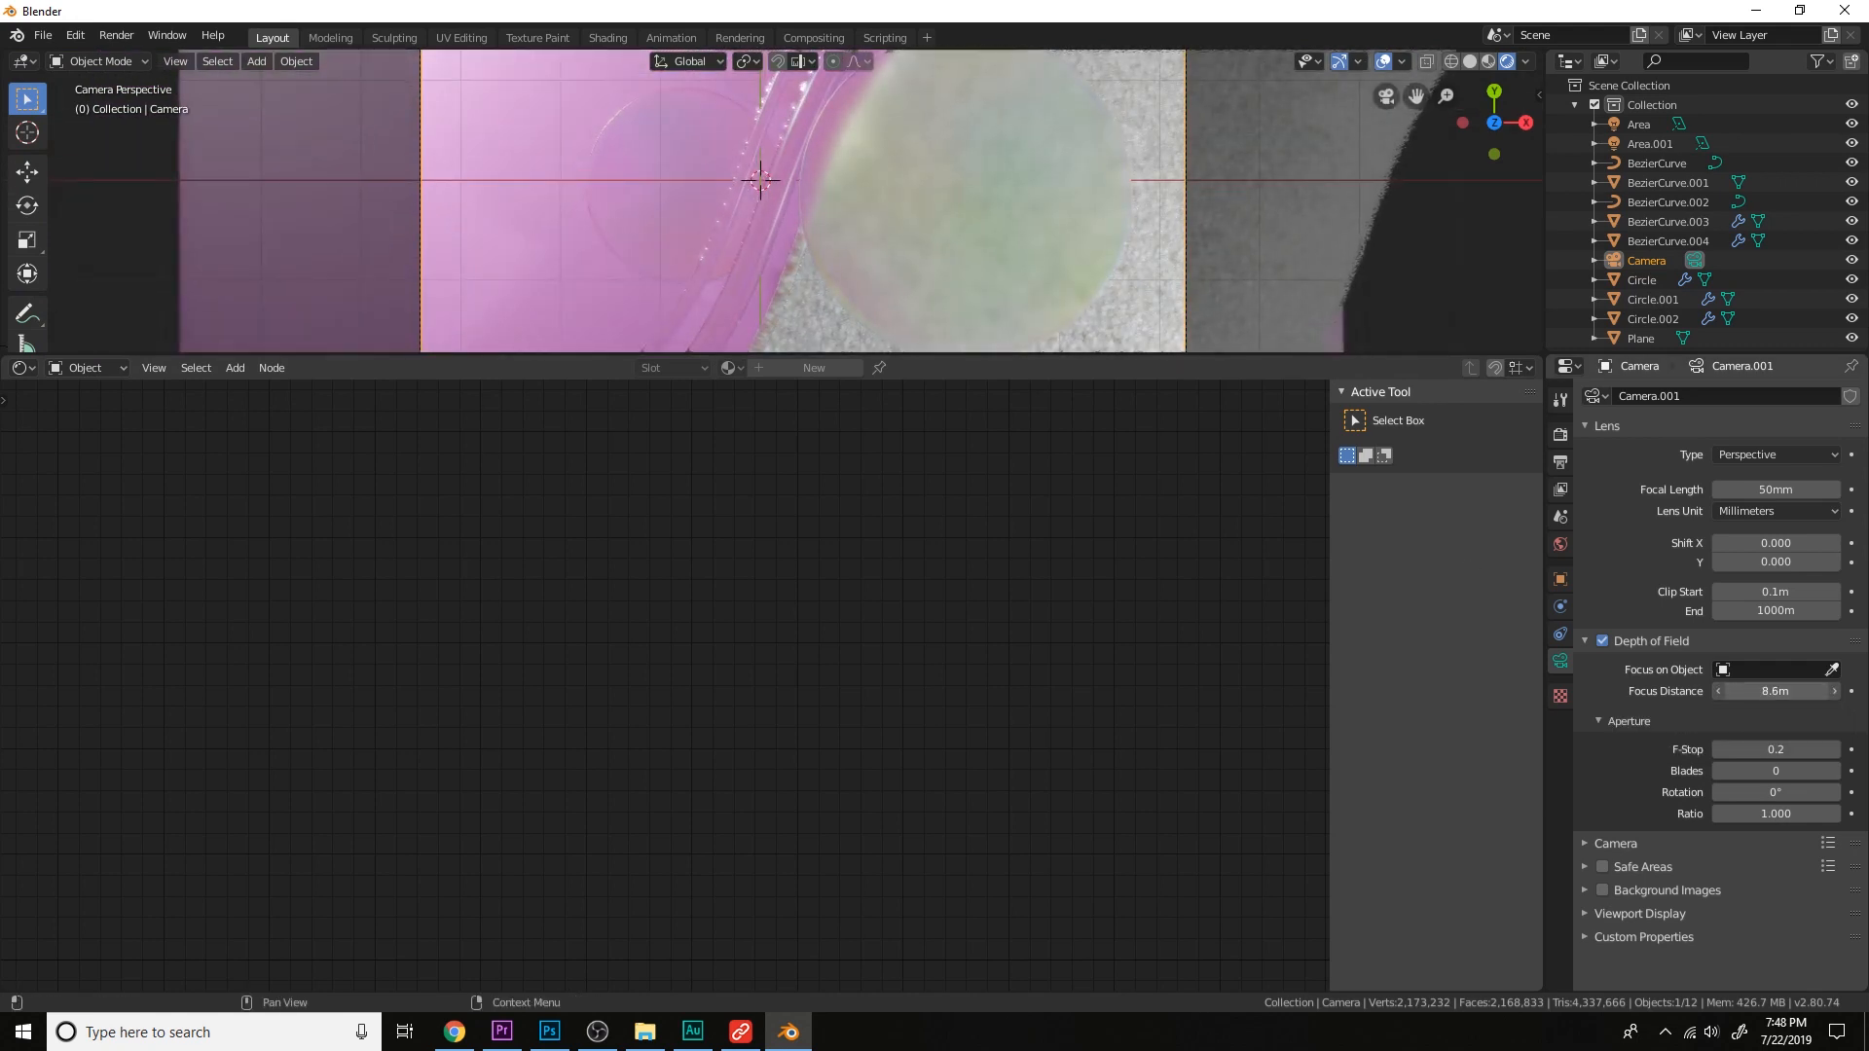
left_click_drag(1753, 690, 1836, 691)
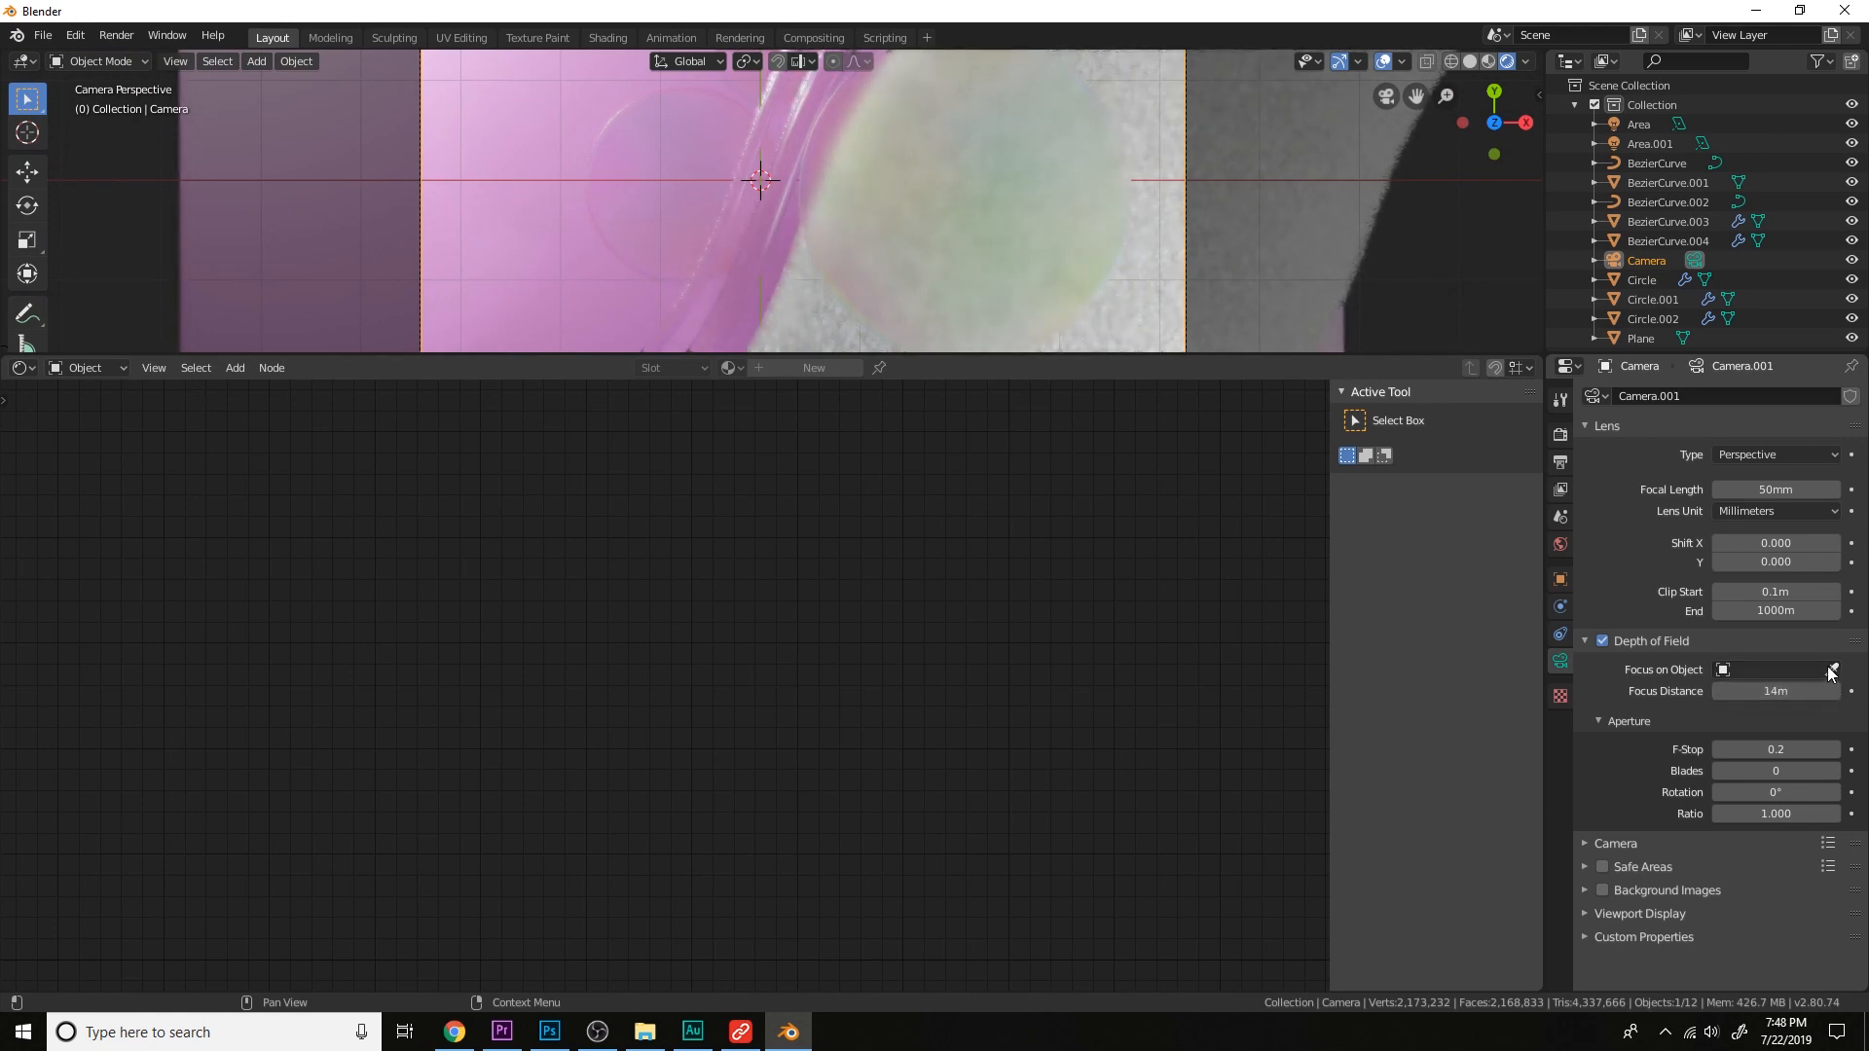
left_click(1830, 671)
left_click(941, 199)
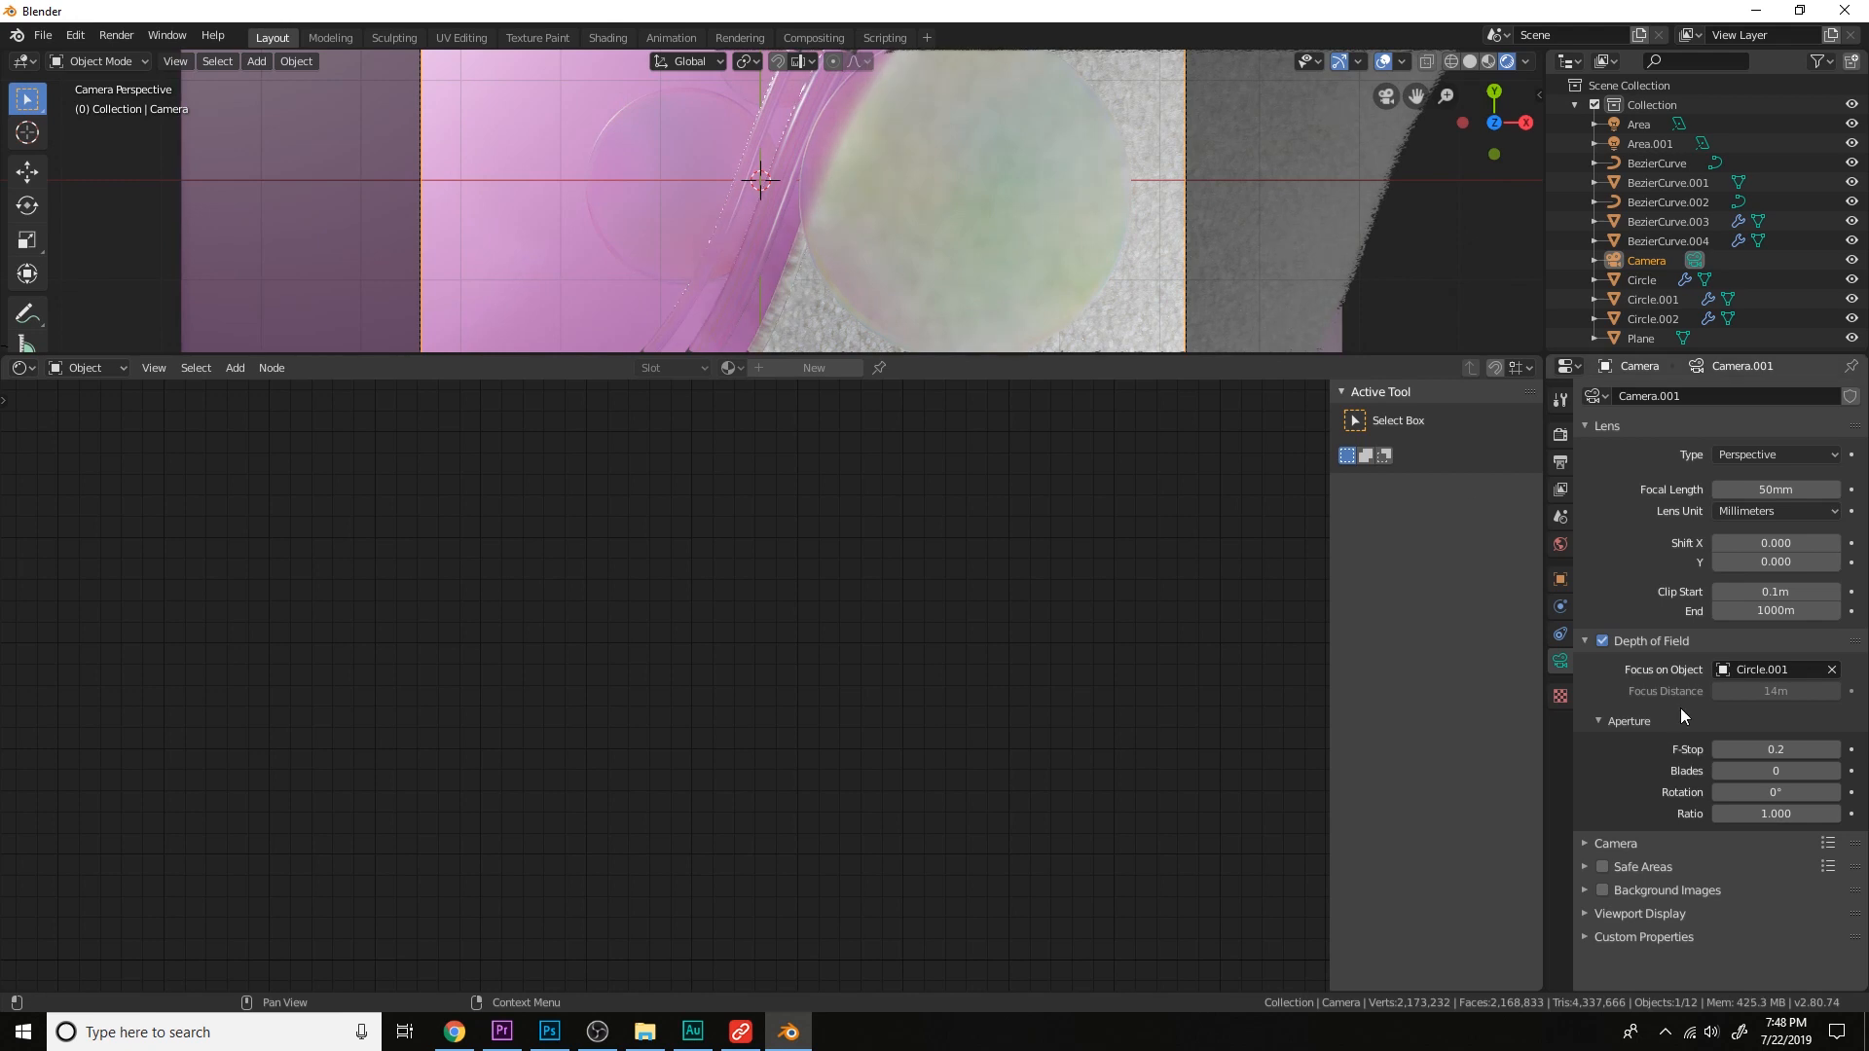
Set the camera's F-Stop to 0.5.
left_click(1774, 747)
left_click(1777, 748)
key("BackSpace")
type("5")
key("Return")
scroll(1208, 241, "up", 3)
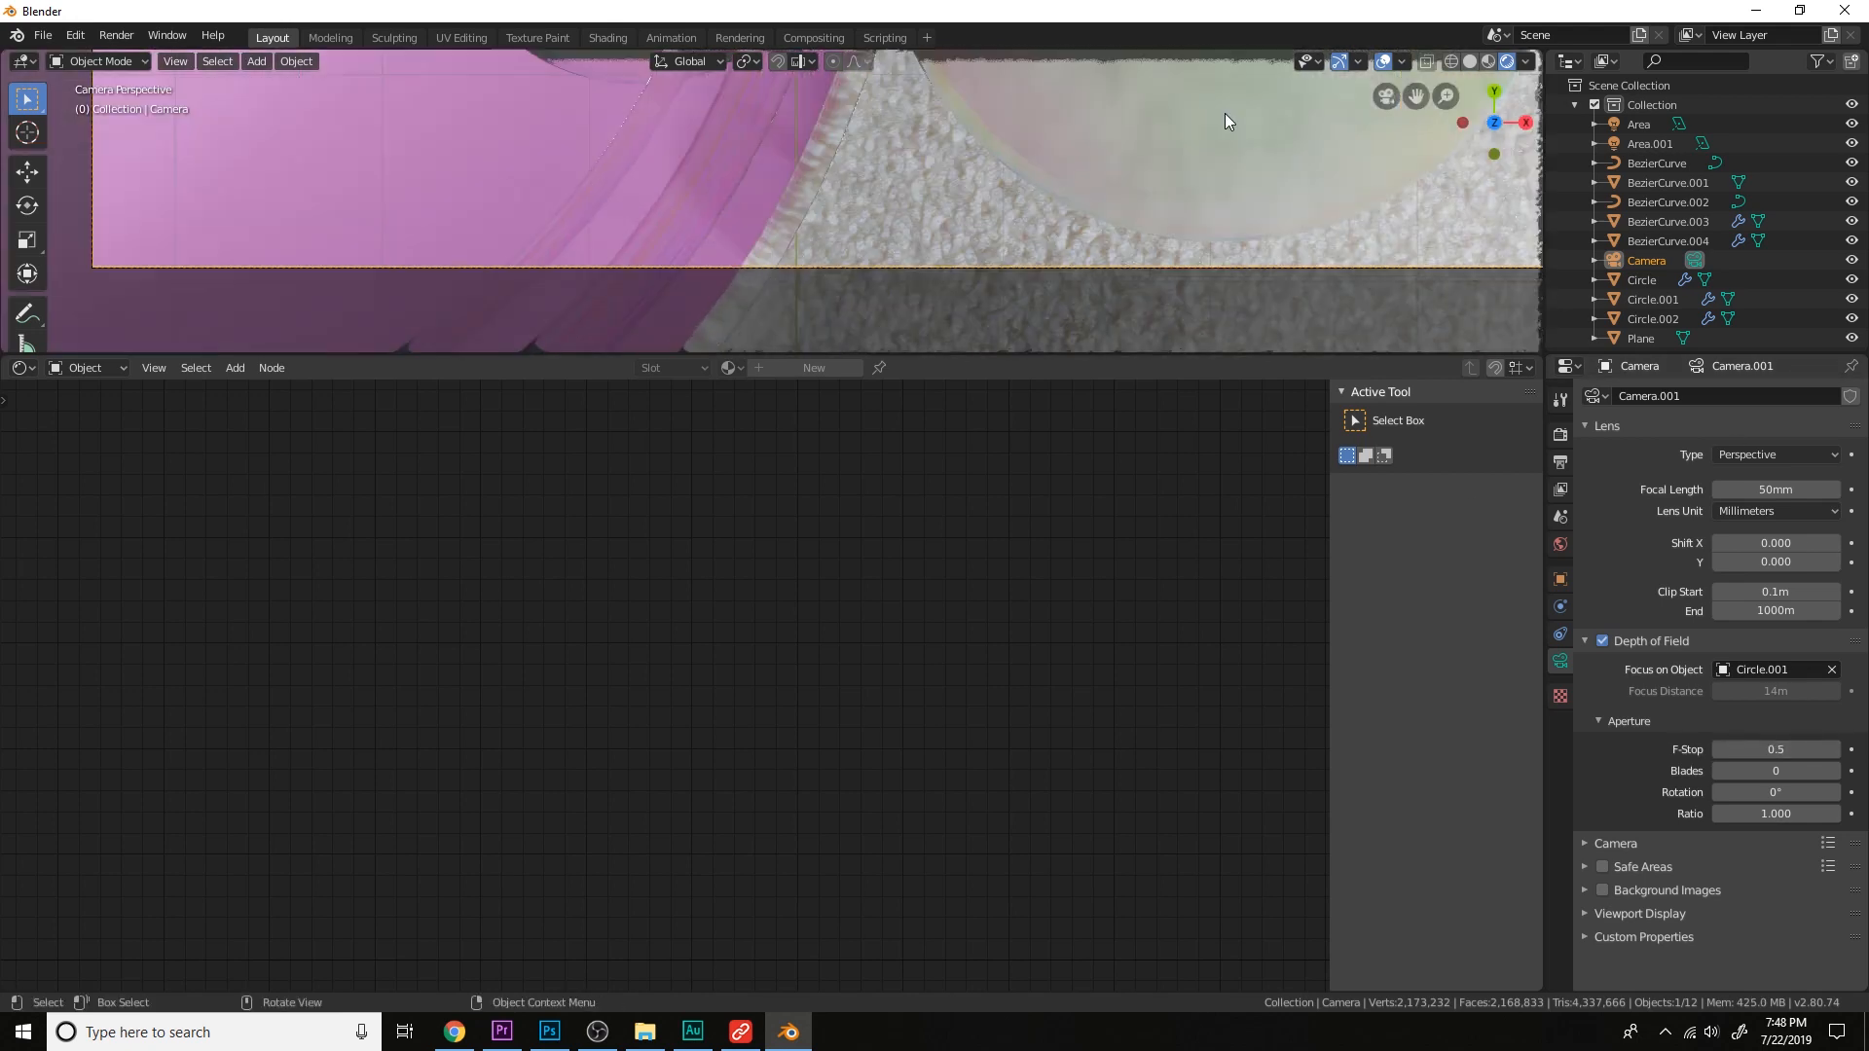
Set the camera's F-Stop to 0.3 and check the blur on the sheet and tubes.
scroll(1224, 117, "up", 2)
left_click(1781, 747)
key("BackSpace")
type("3")
key("Return")
left_click(1780, 747)
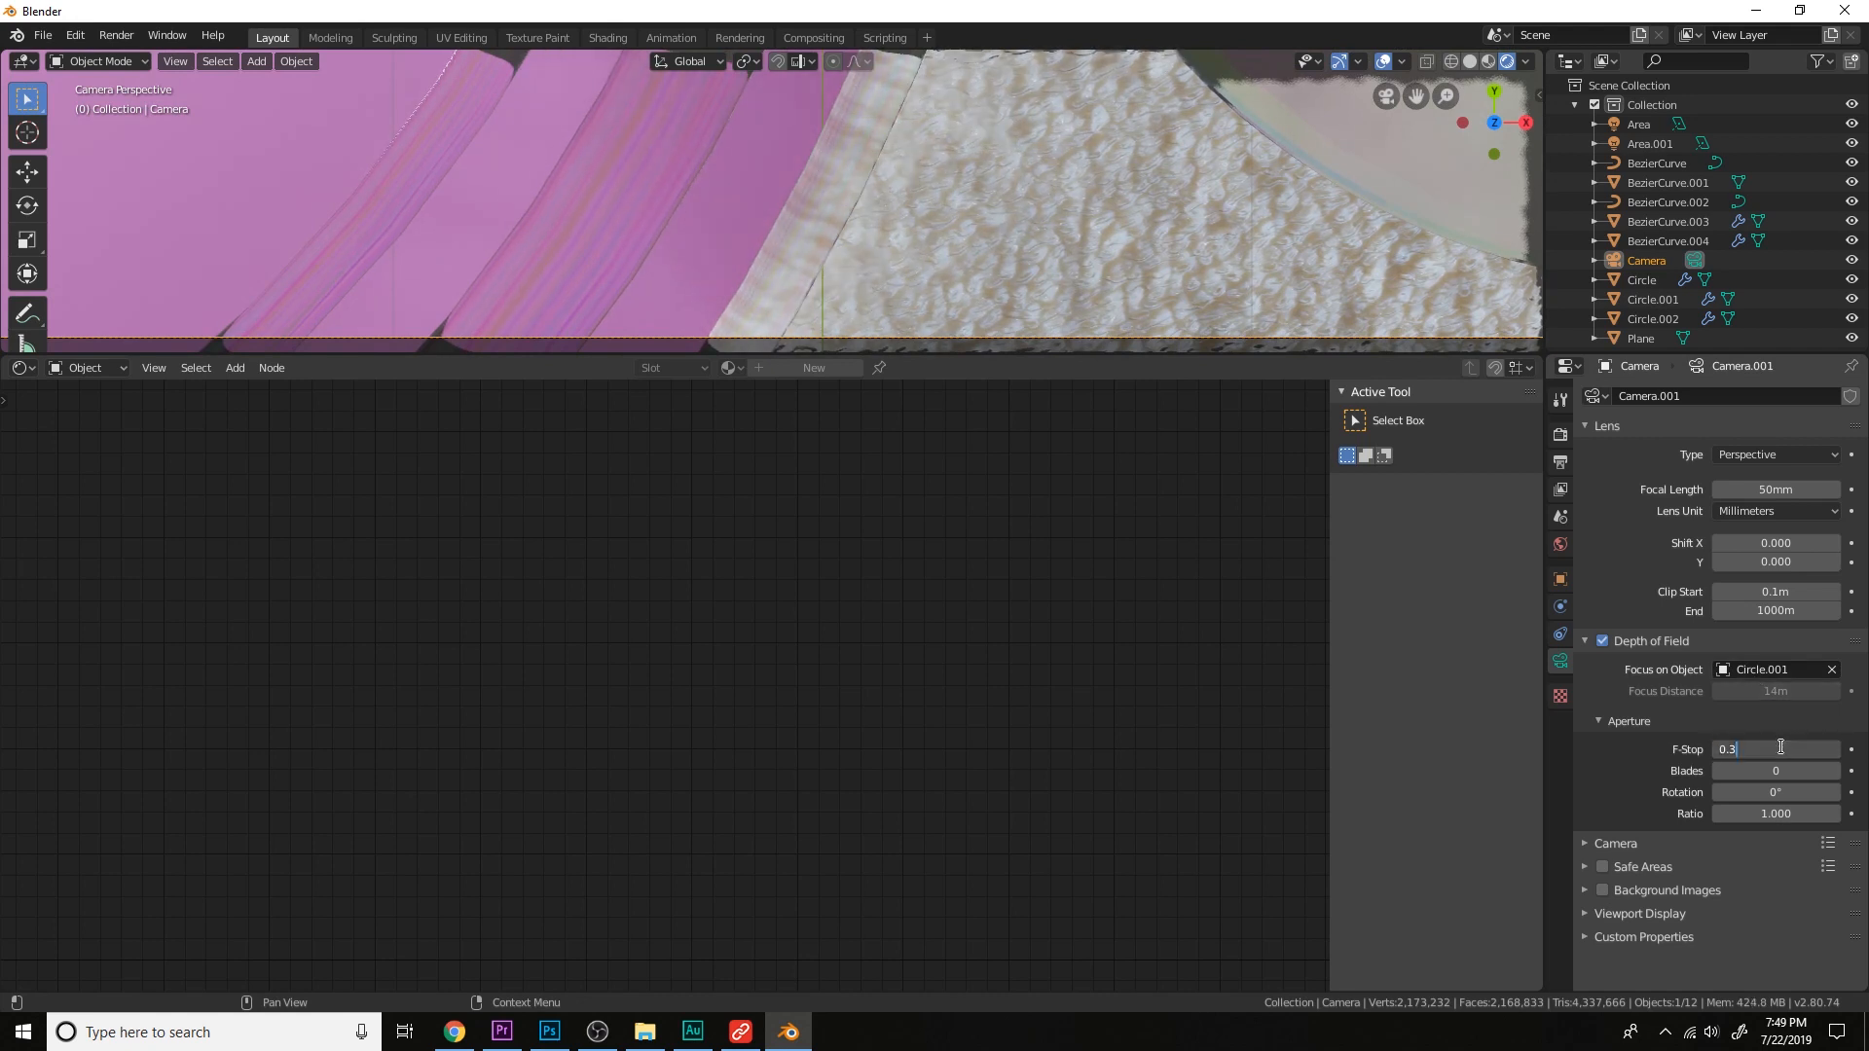
key("Return")
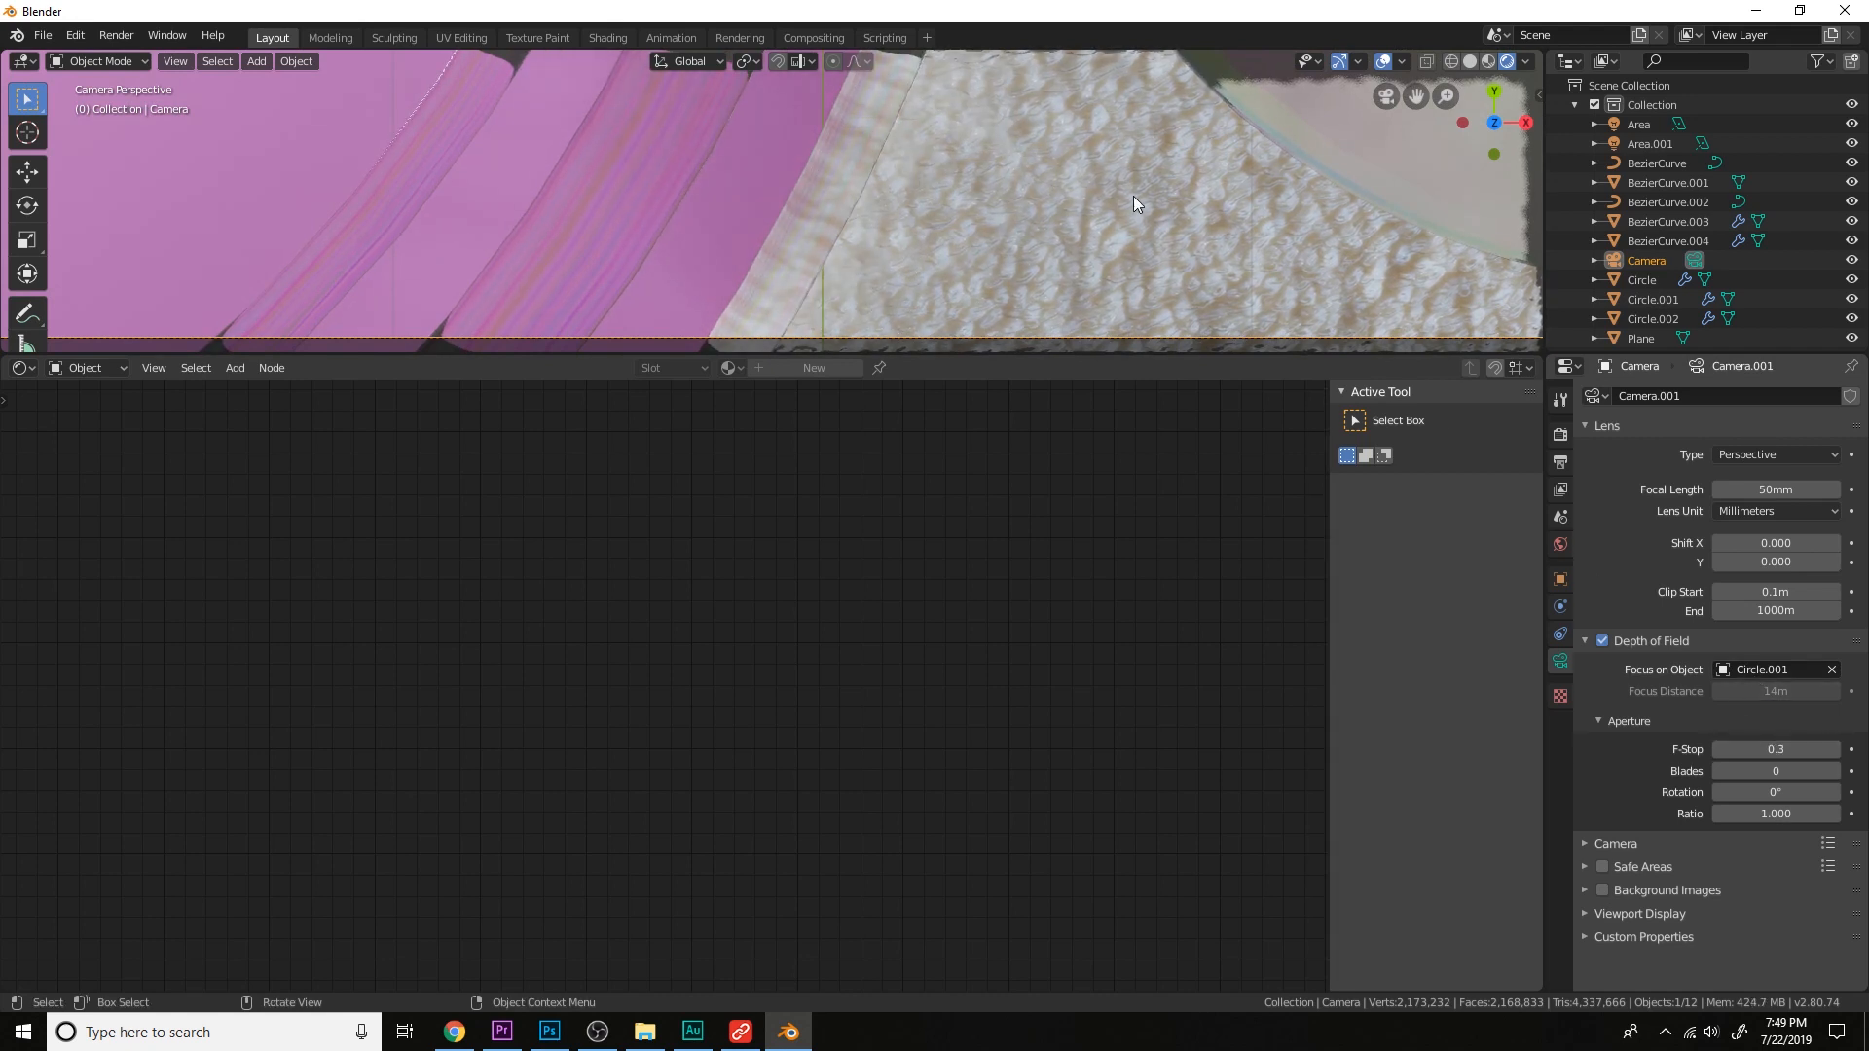
Add a level 1 subdivision surface to each of the three curved glass tubes.
scroll(1133, 196, "down", 2)
left_click(802, 185)
scroll(802, 185, "up", 3)
key("ctrl+1")
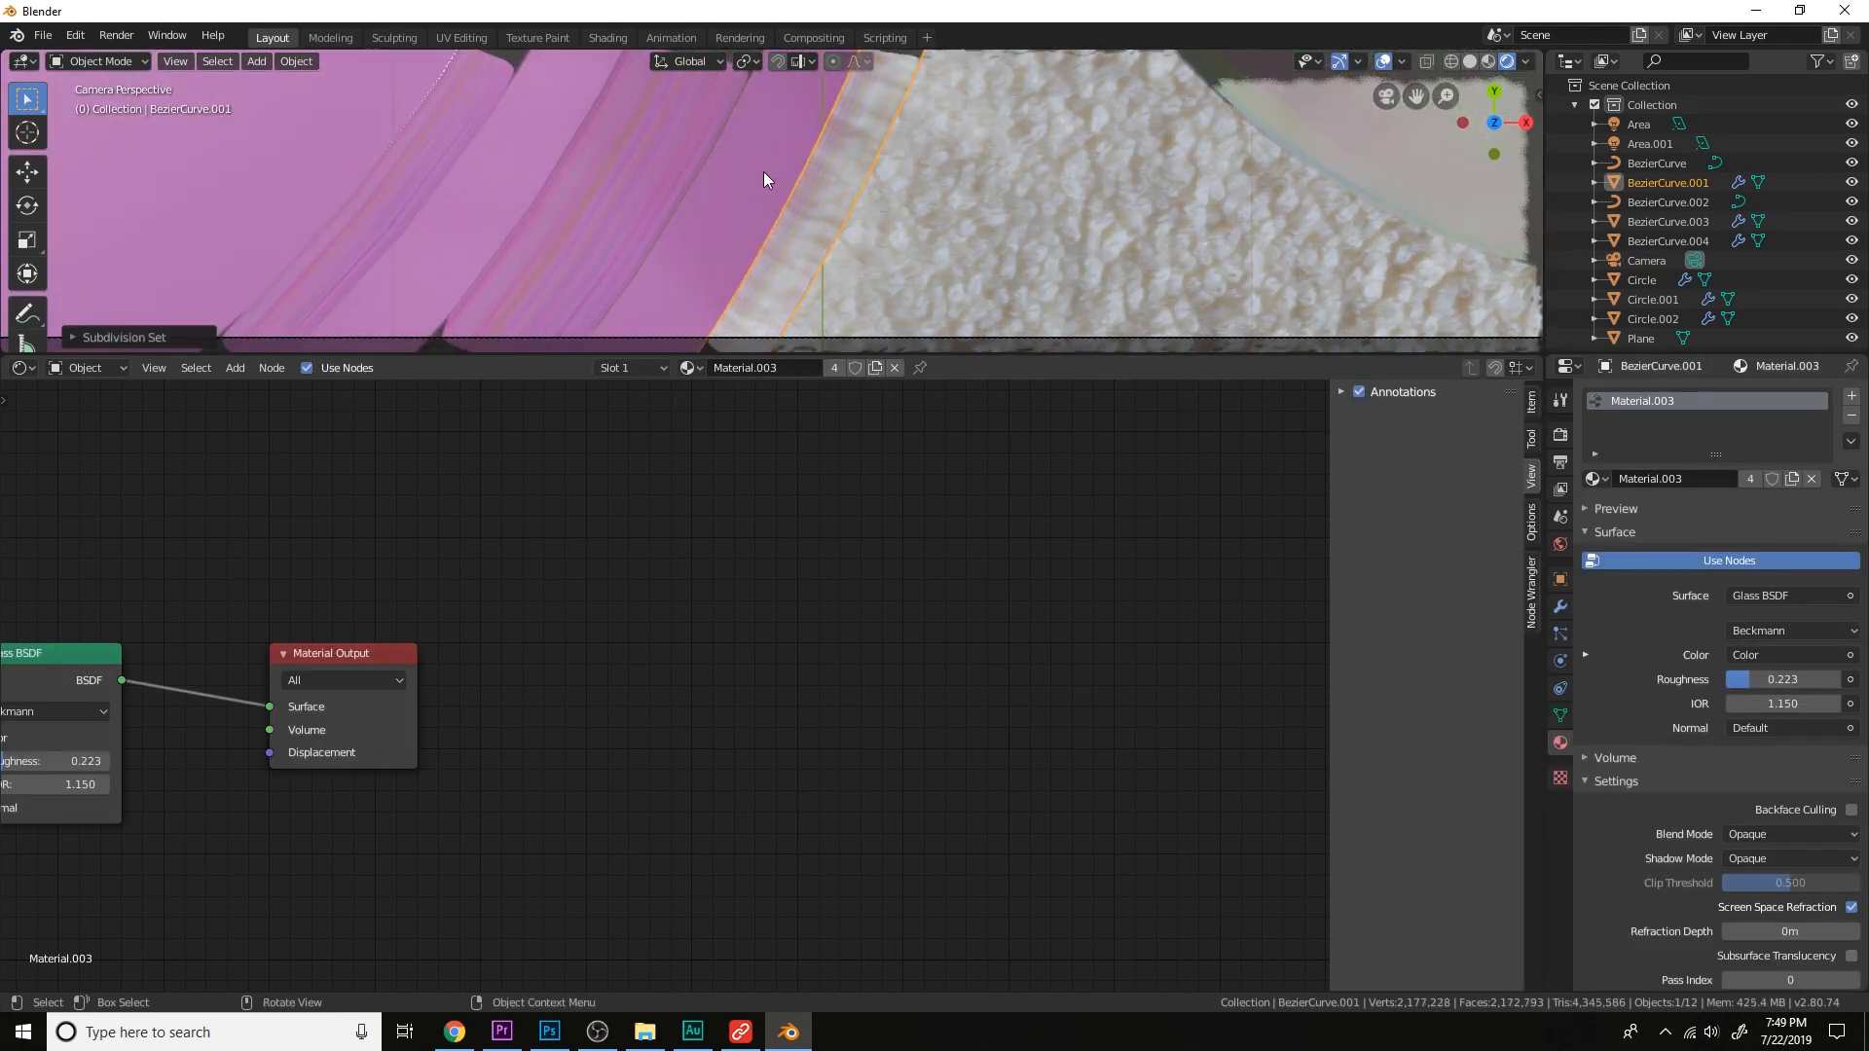
left_click(652, 172)
key("ctrl+1")
left_click(449, 151)
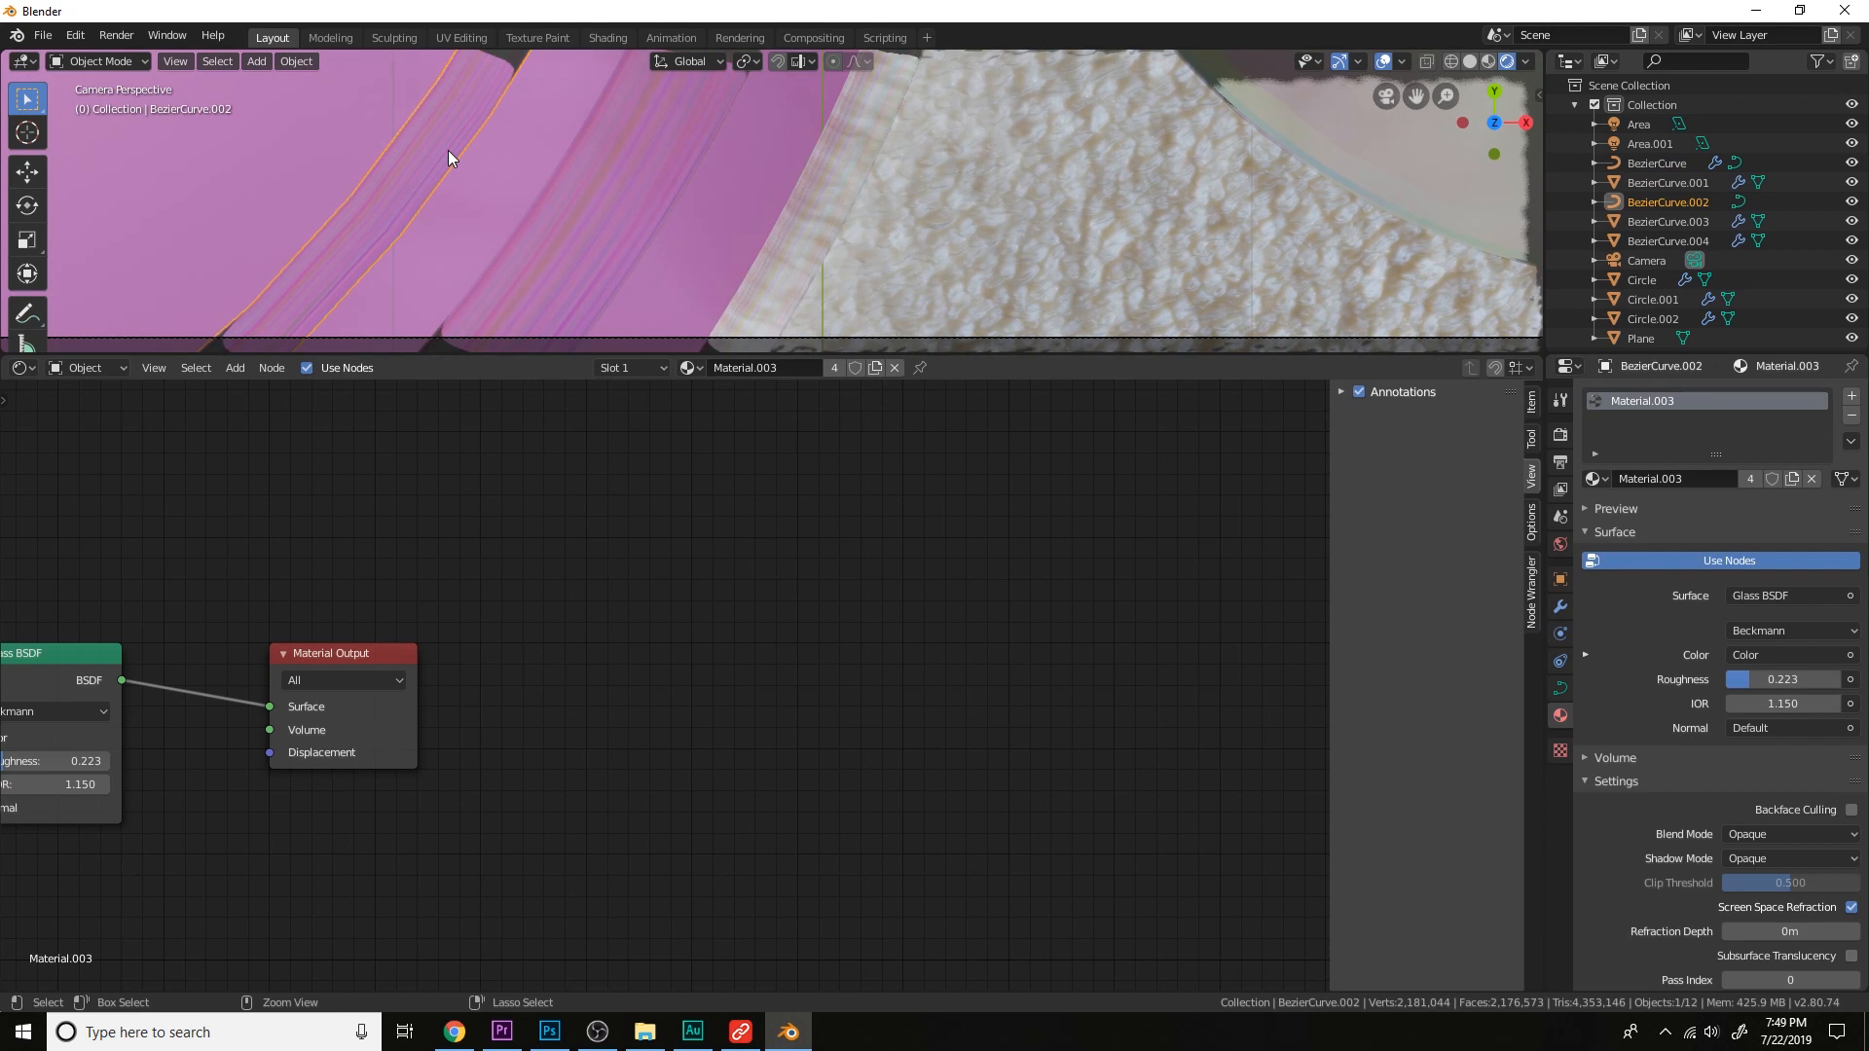
key("ctrl+1")
Tint the 5000 W area light peach with hue 0.077 and saturation 0.316.
scroll(666, 178, "down", 5)
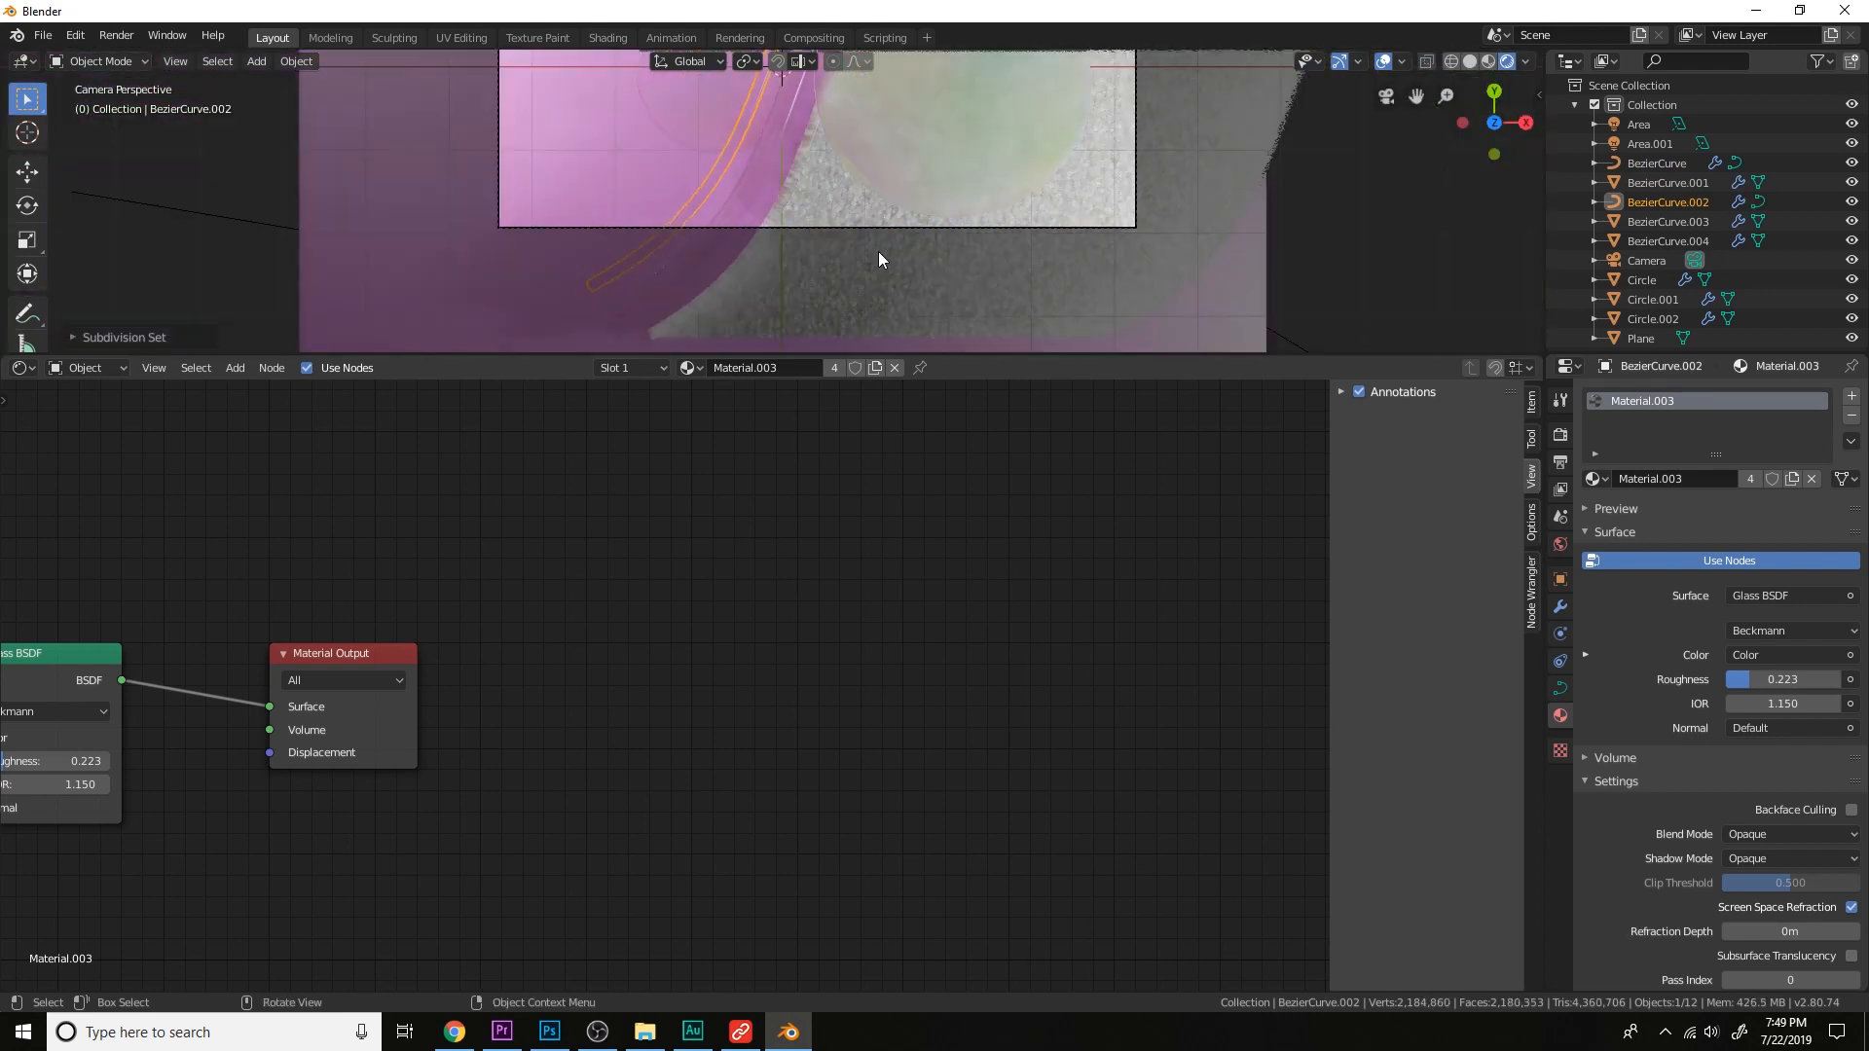
scroll(875, 247, "down", 5)
scroll(1059, 220, "up", 4)
middle_click_drag(1036, 161, 1015, 92, "shift")
scroll(1022, 137, "down", 4)
left_click(1024, 149)
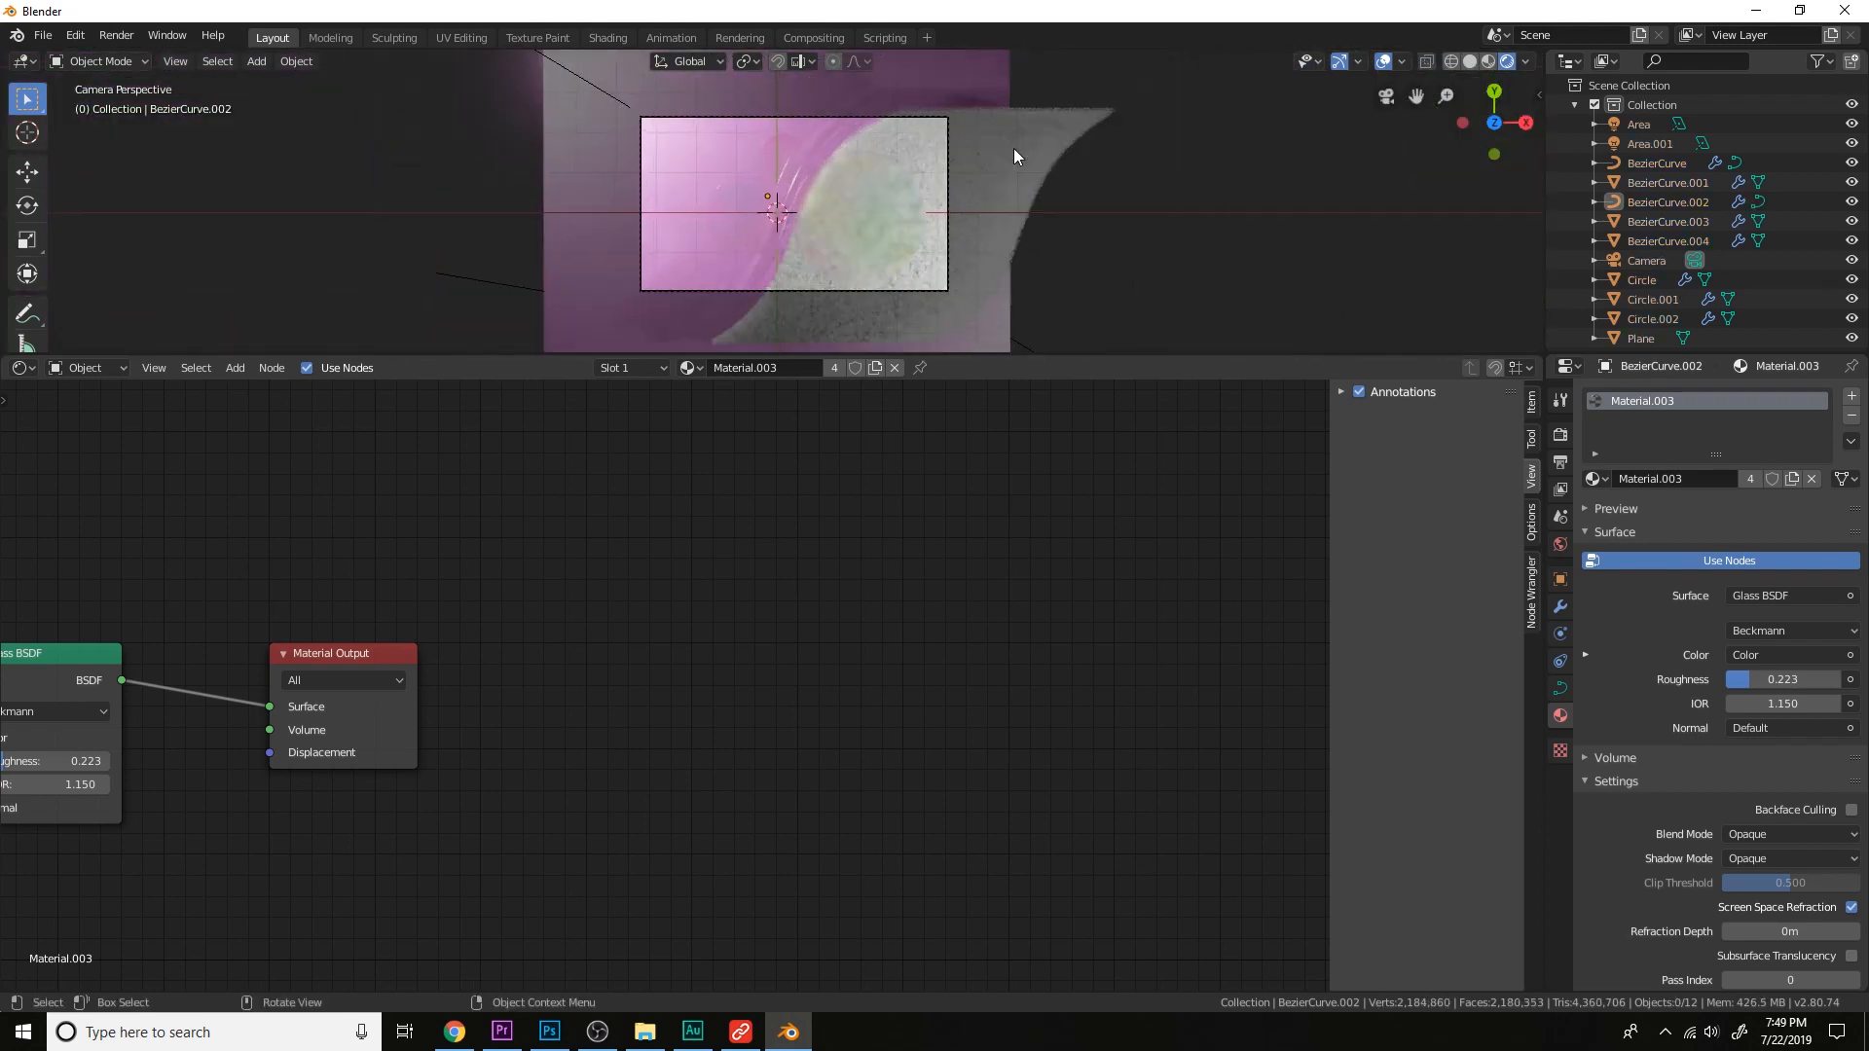
left_click(633, 125)
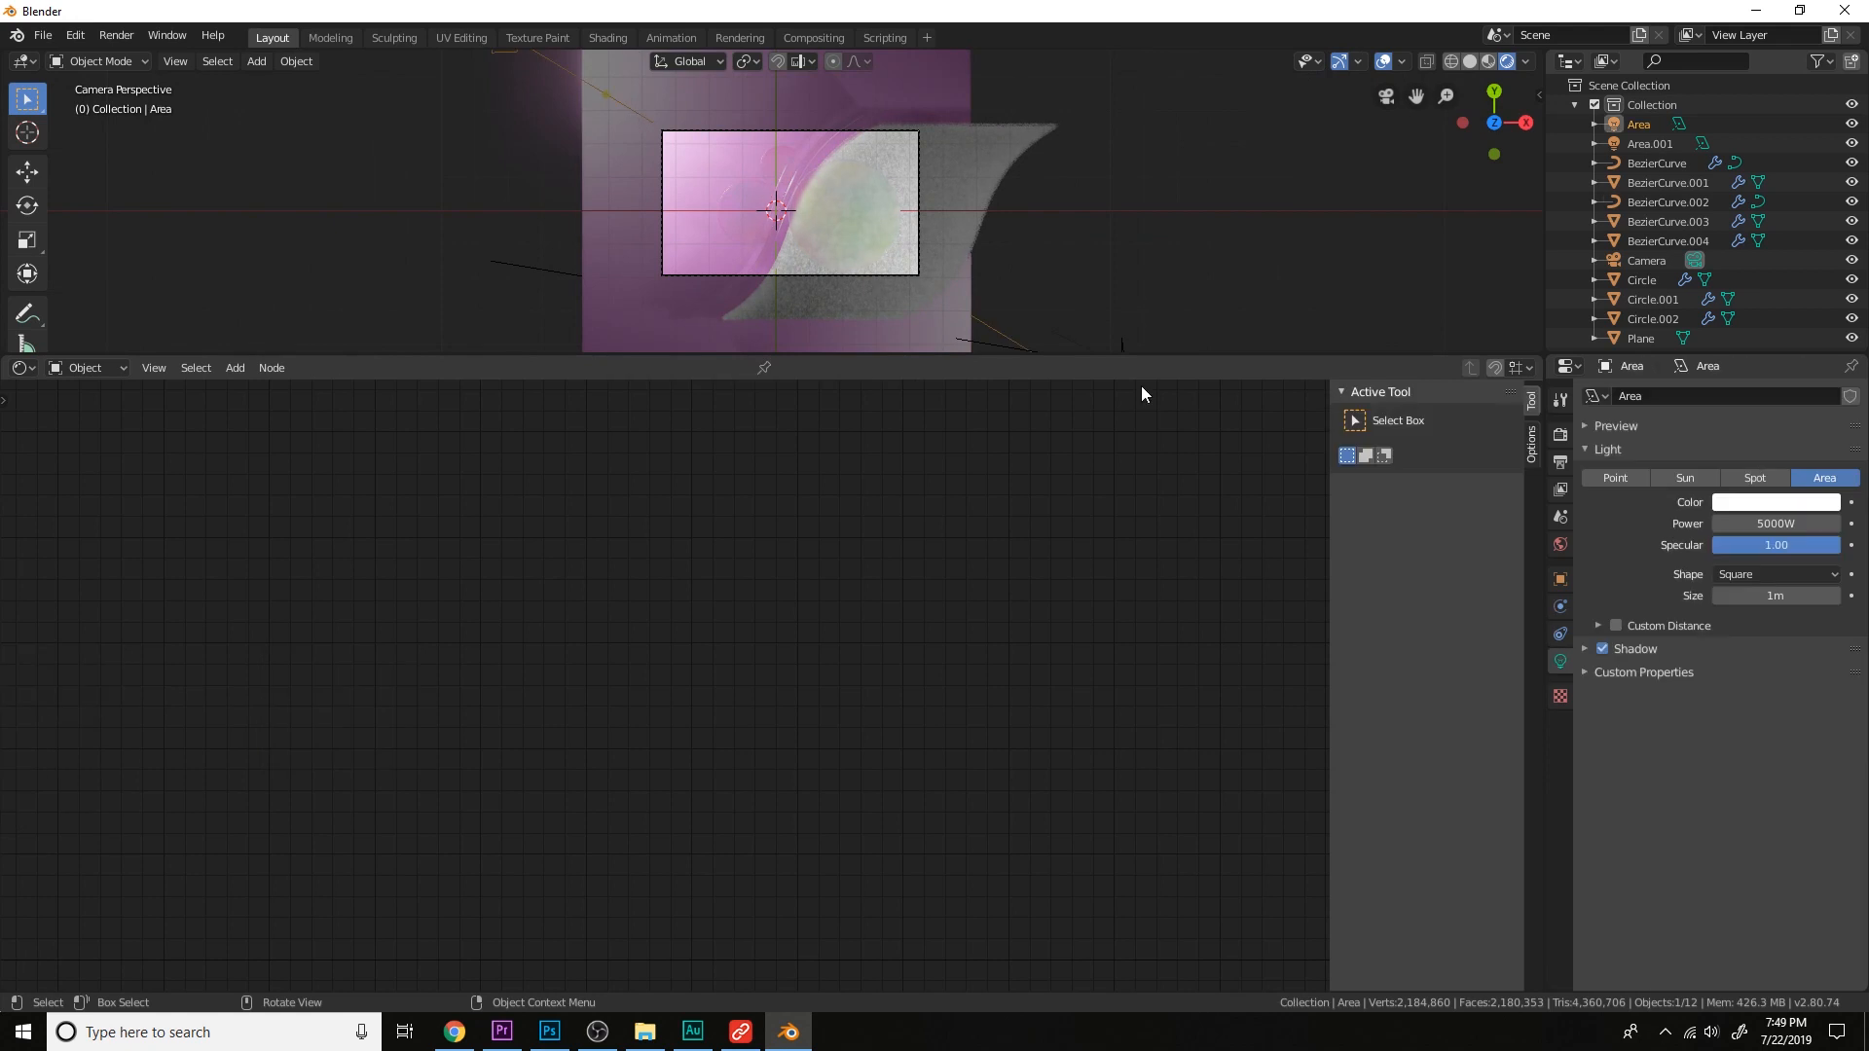
left_click(1789, 503)
left_click(1729, 334)
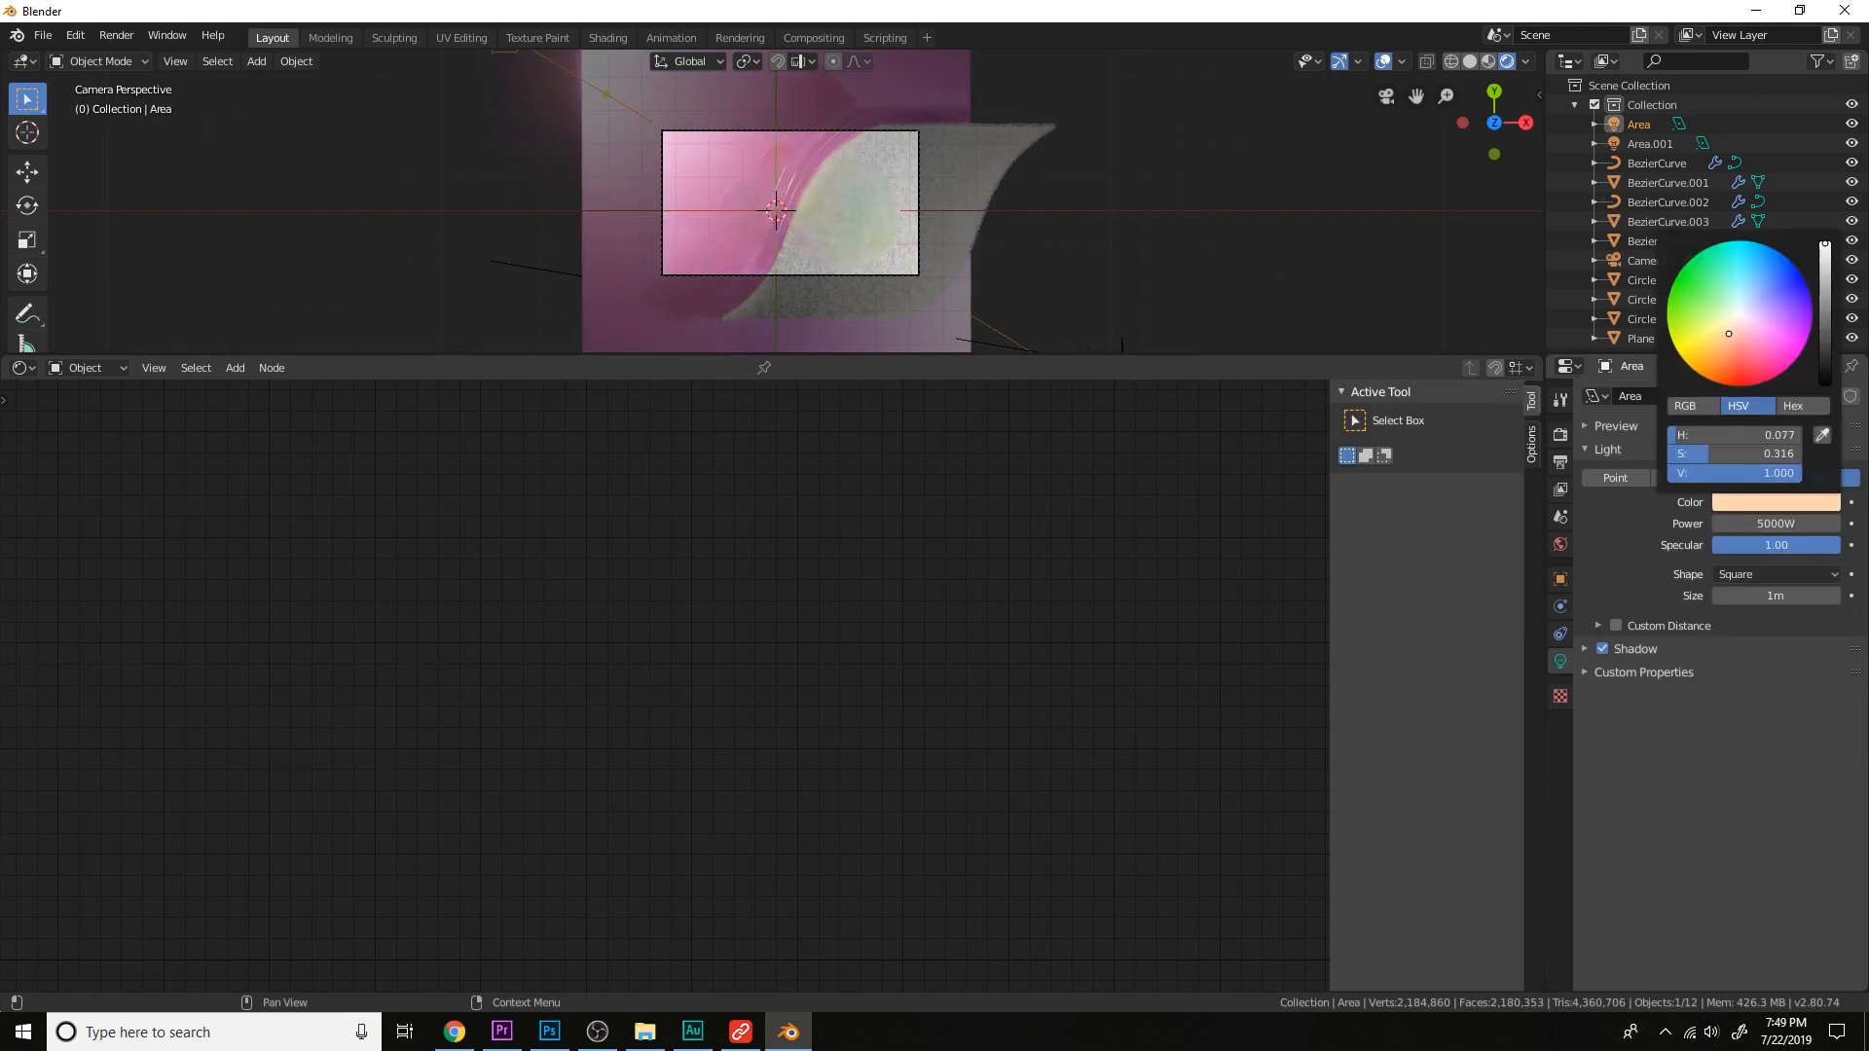
Try a peach tone (hue 0.092, saturation 0.318) on the 2000 W area light and settle on pink with hue 0.946, saturation 0.283.
middle_click_drag(1047, 309, 1079, 202)
scroll(1079, 201, "down", 8)
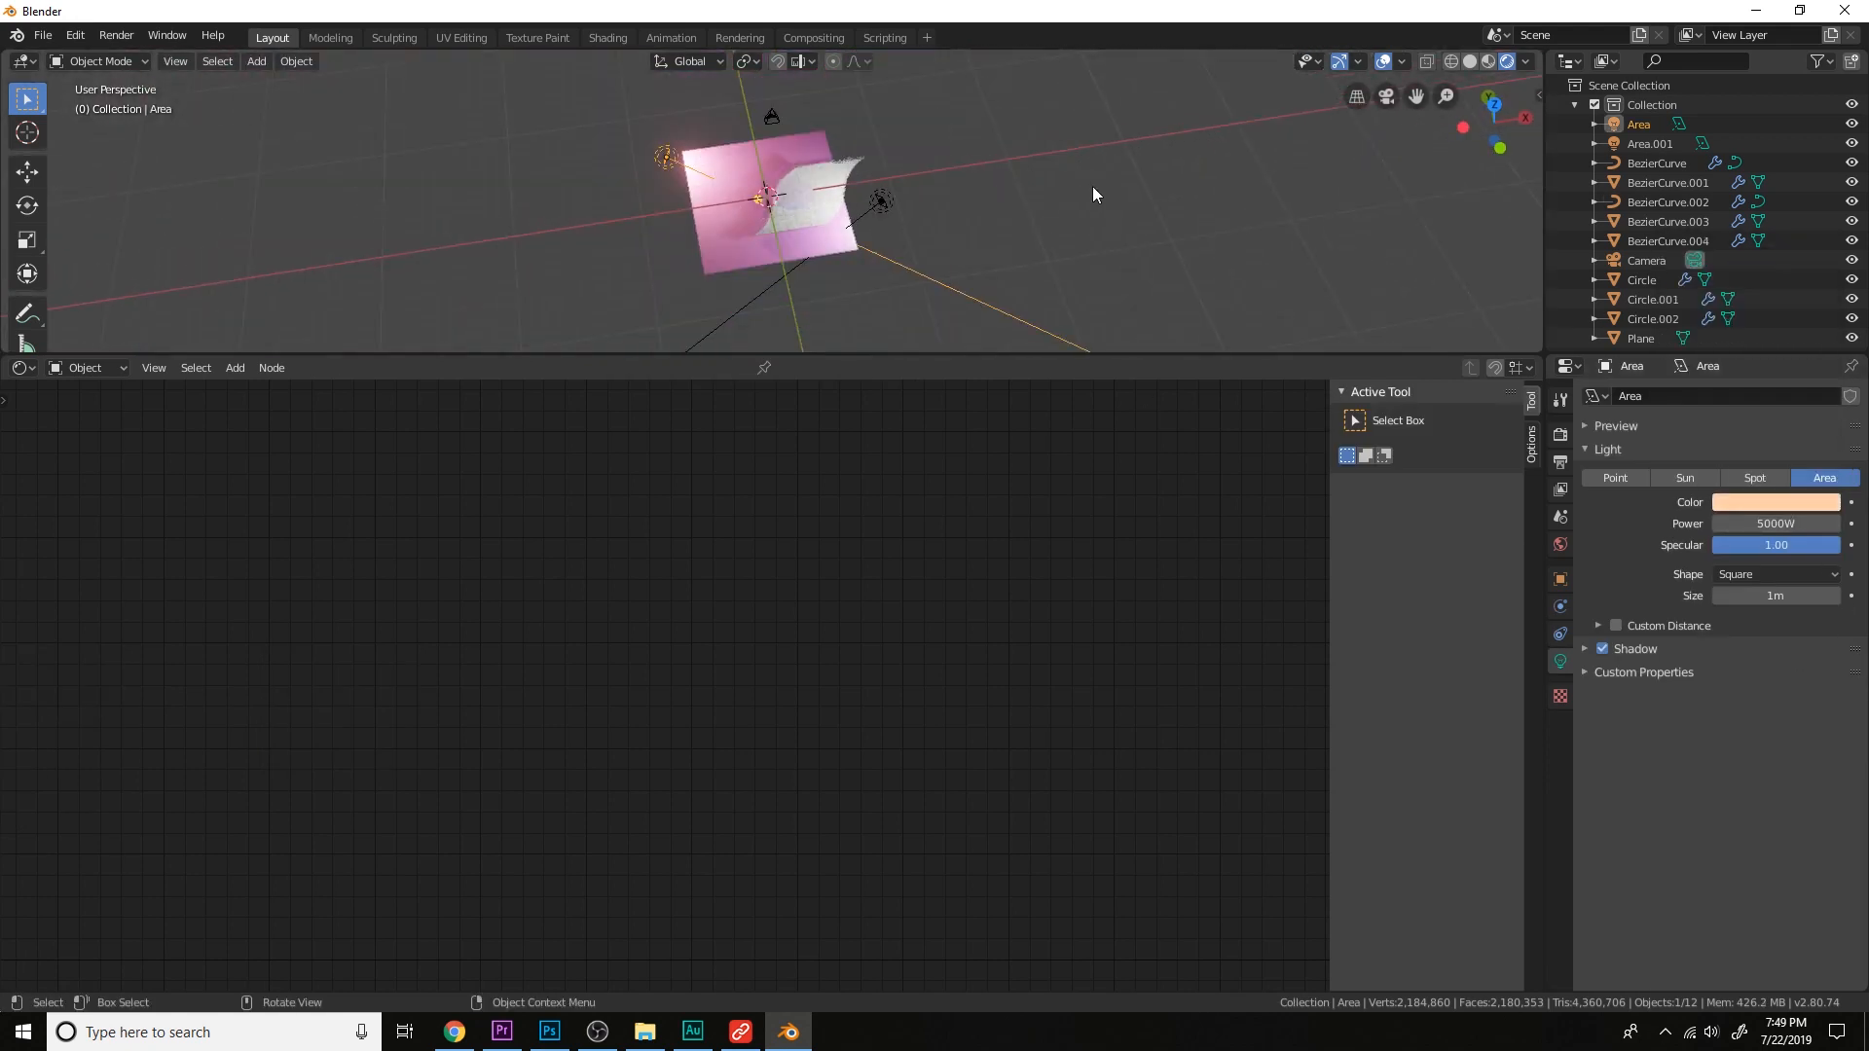
left_click(882, 200)
scroll(886, 198, "up", 5)
left_click(1760, 504)
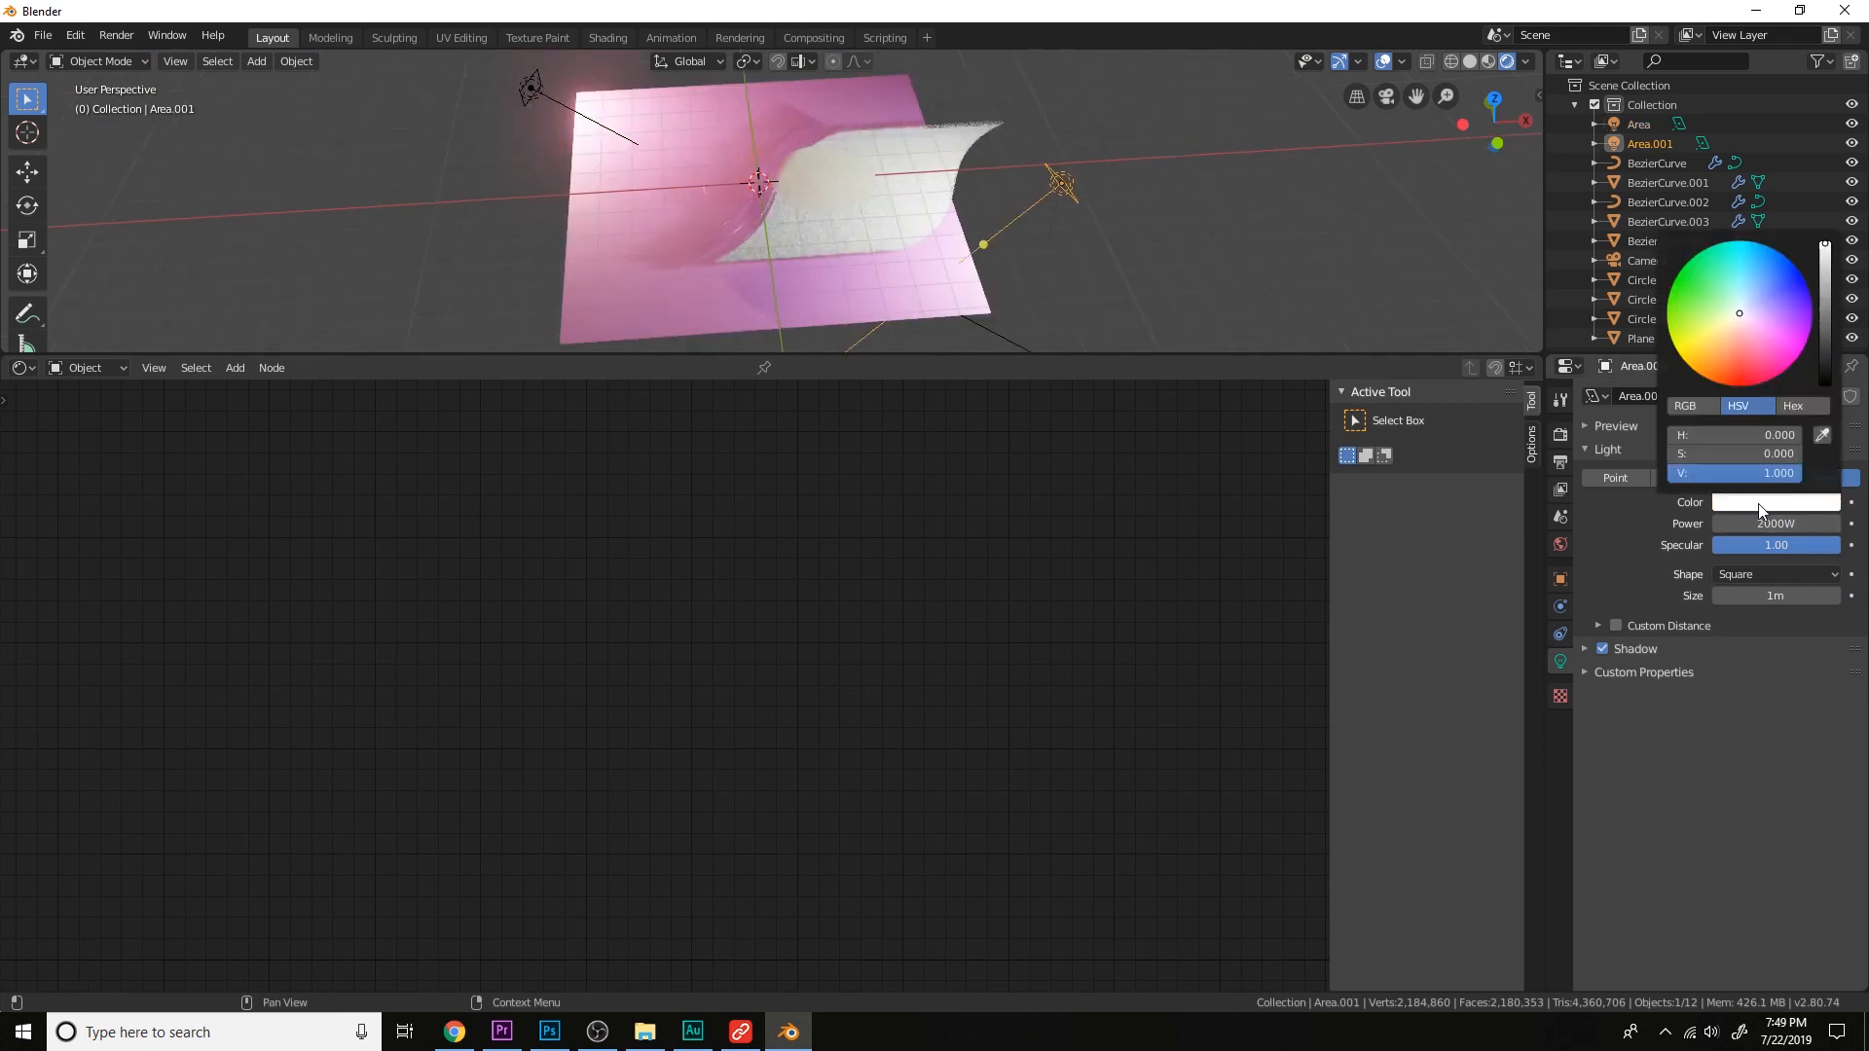
left_click(1727, 328)
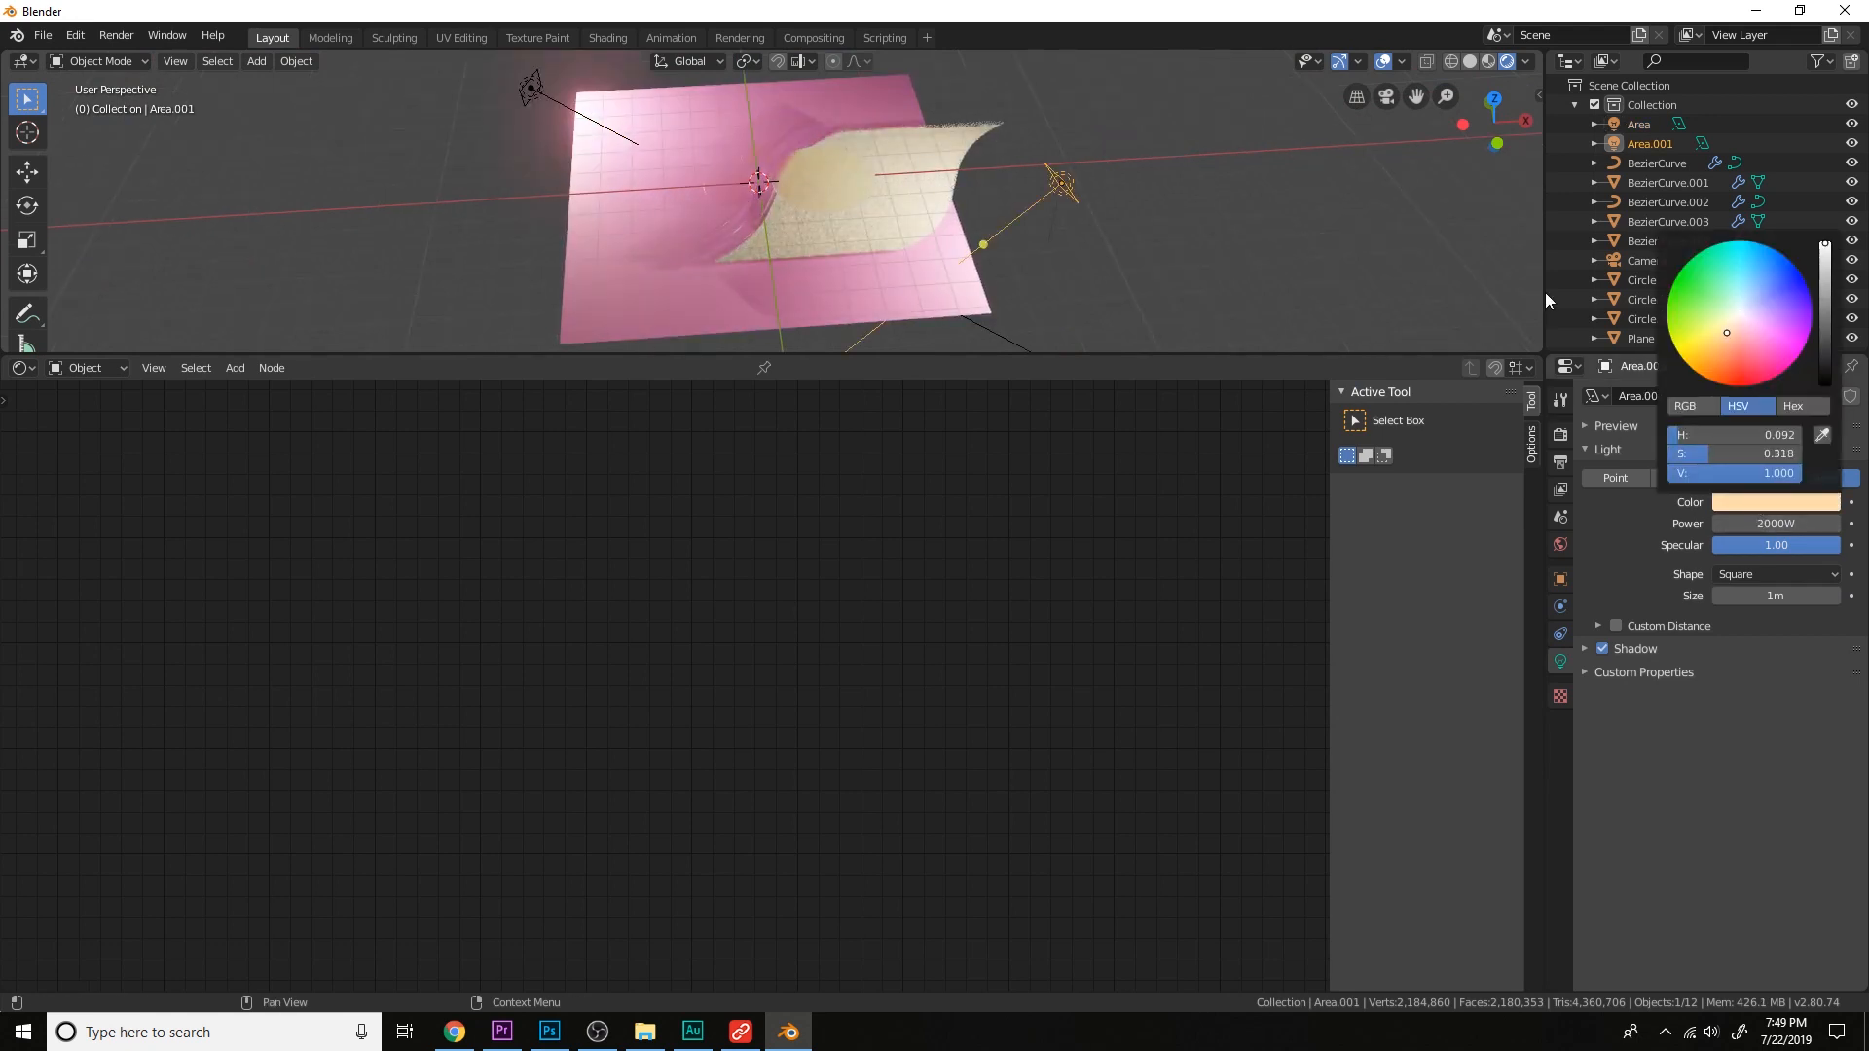
scroll(1240, 254, "up", 3)
key("KP_0")
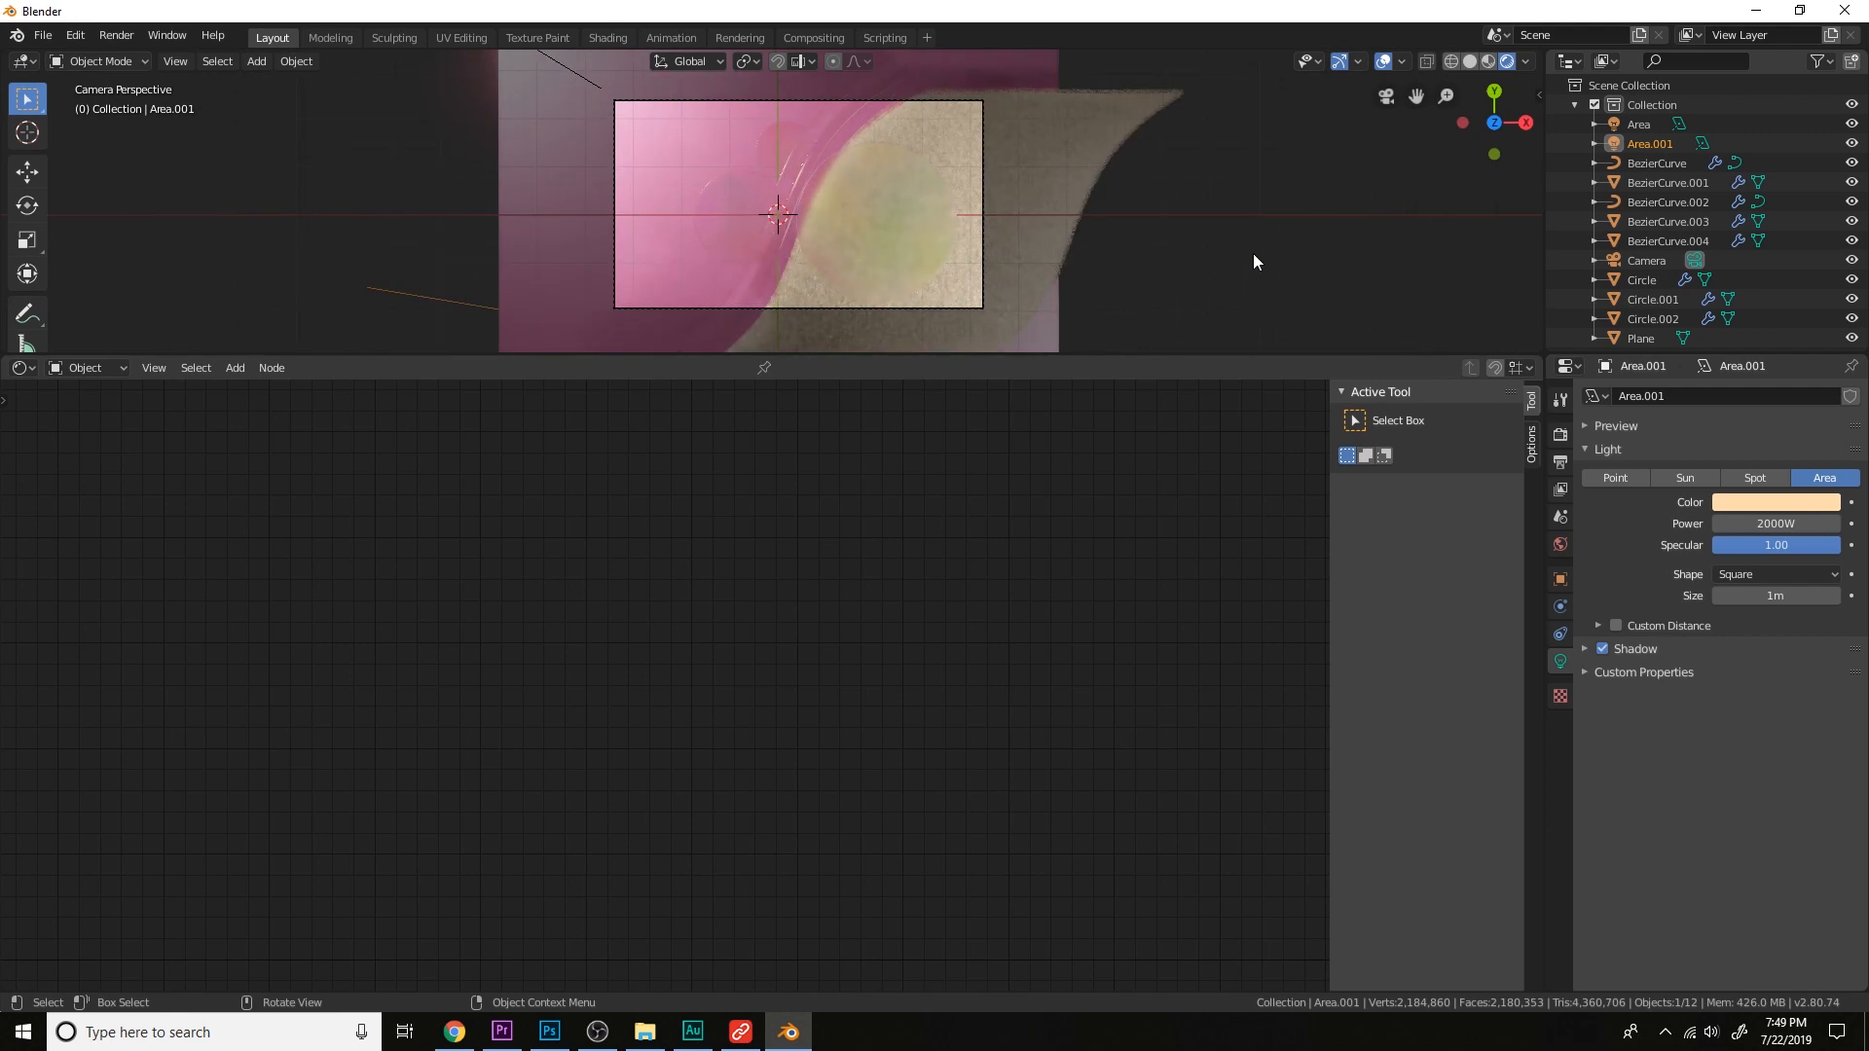
left_click(1760, 502)
left_click(1746, 334)
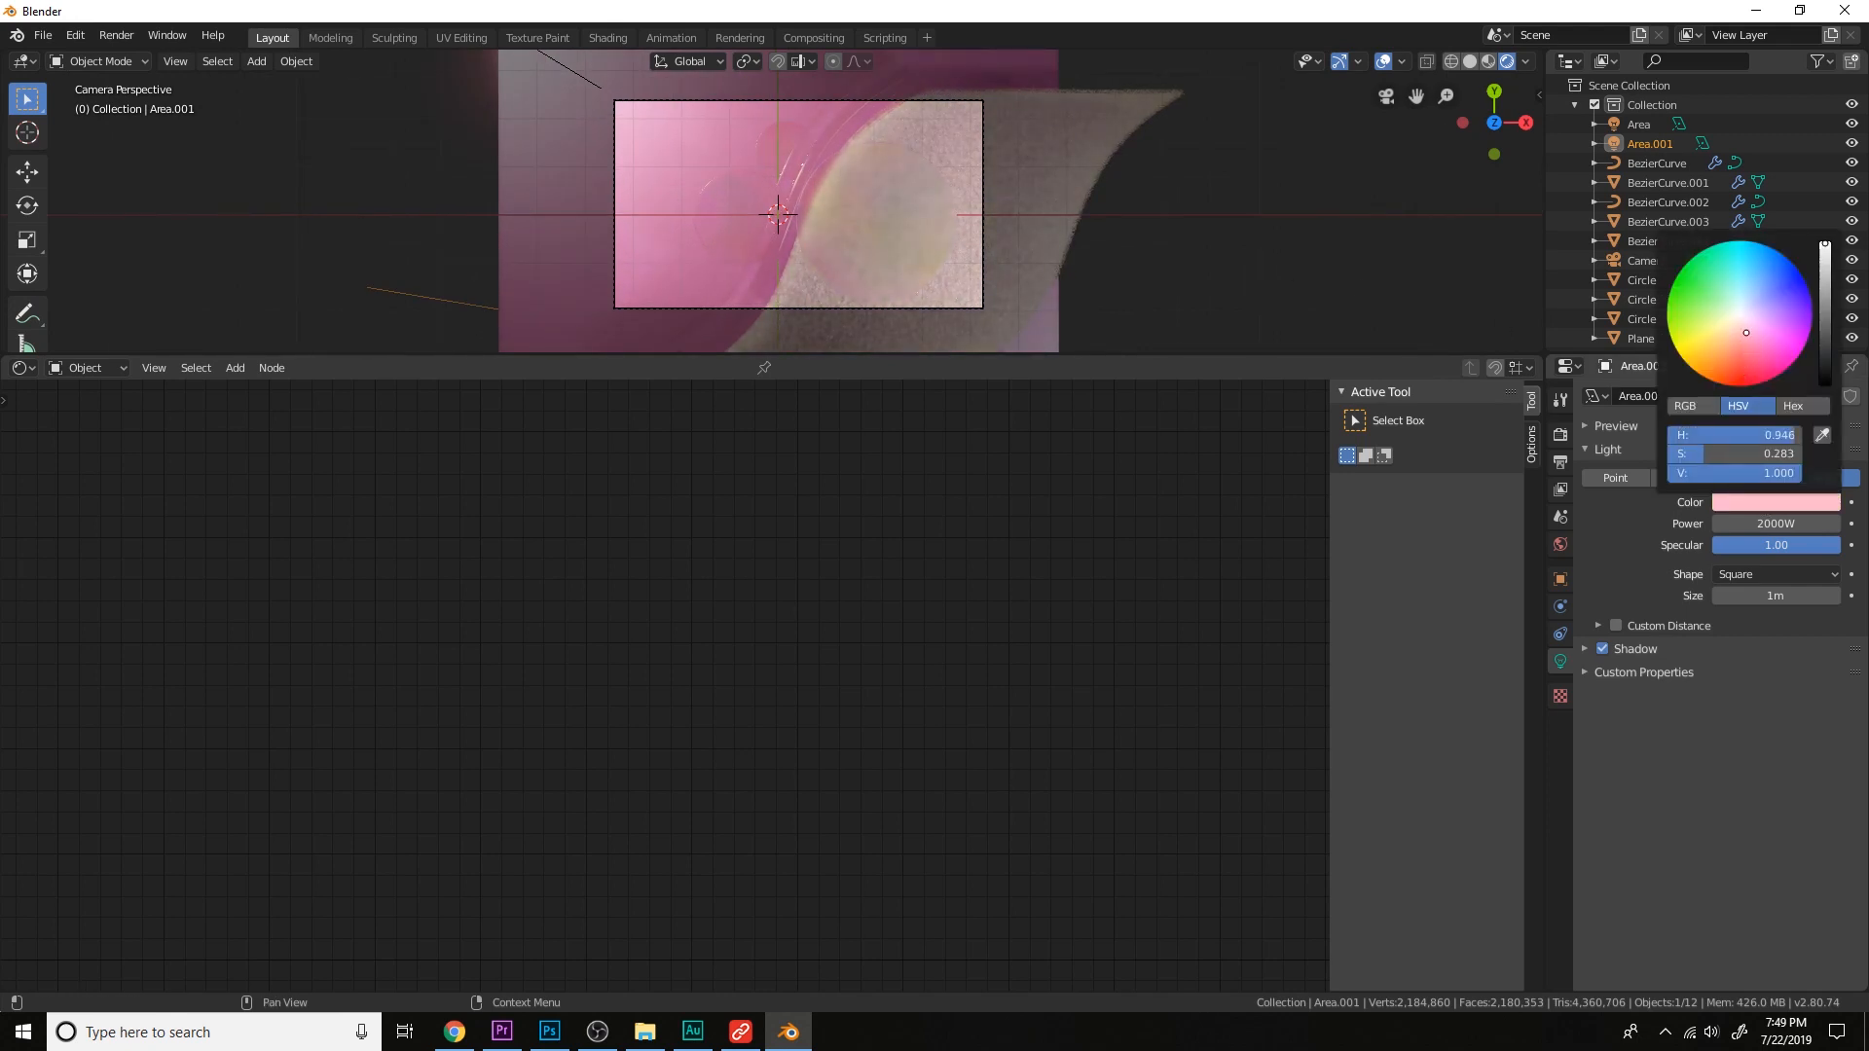
Duplicate the 5000 W peach area light, rotate the copy, and shift it about 1.7 m in X and 3.2 m in Y.
scroll(705, 159, "down", 2)
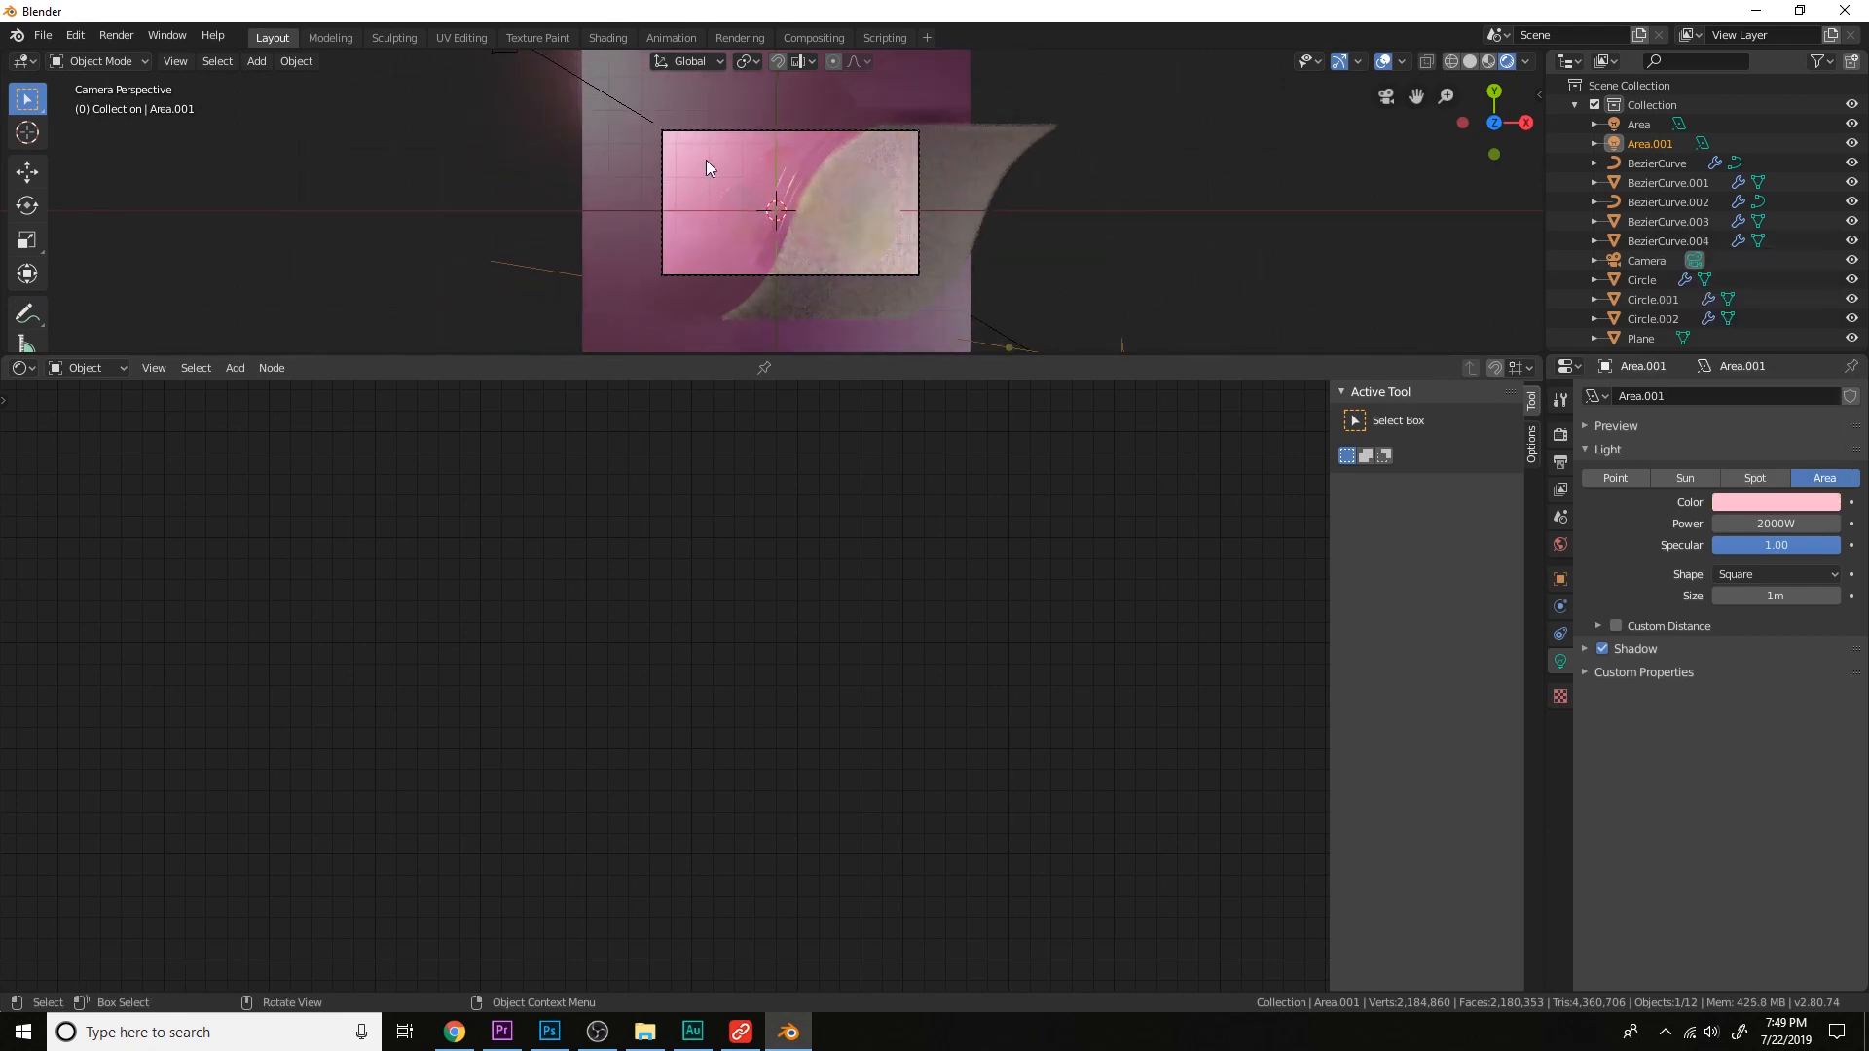
left_click(623, 103)
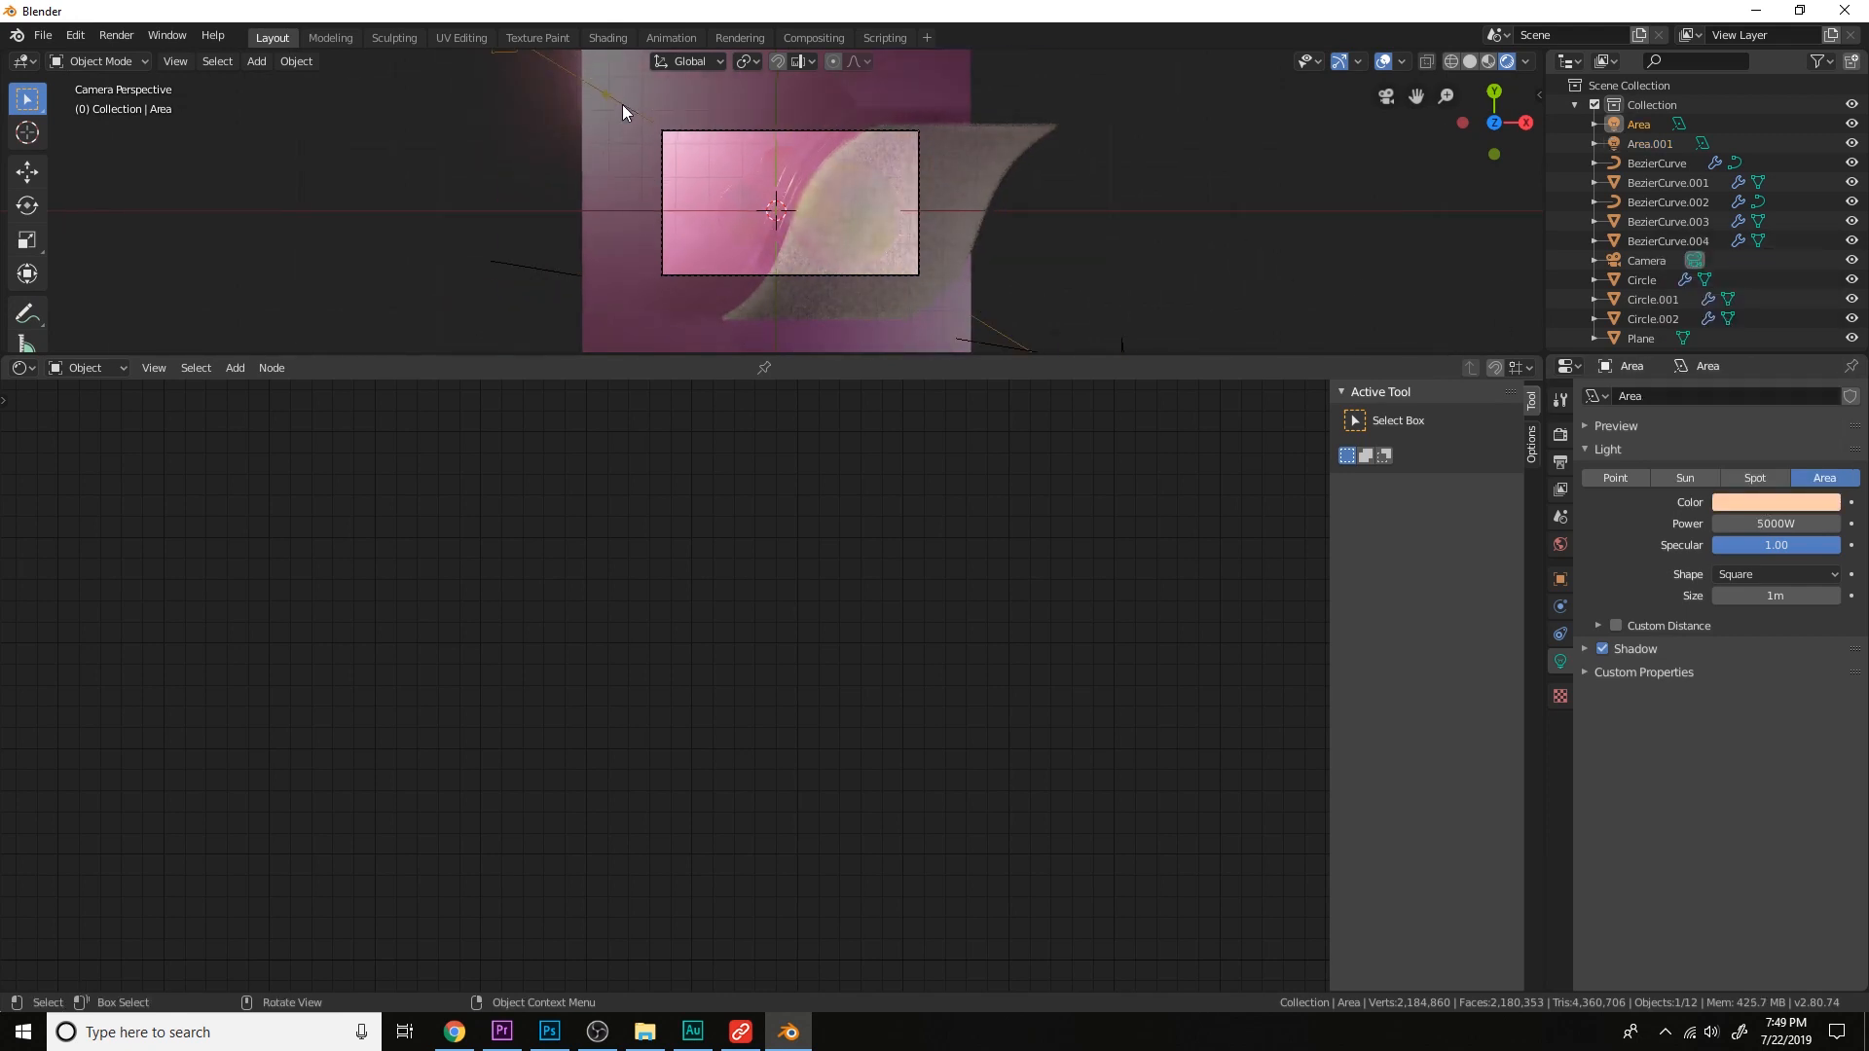
key("shift+d")
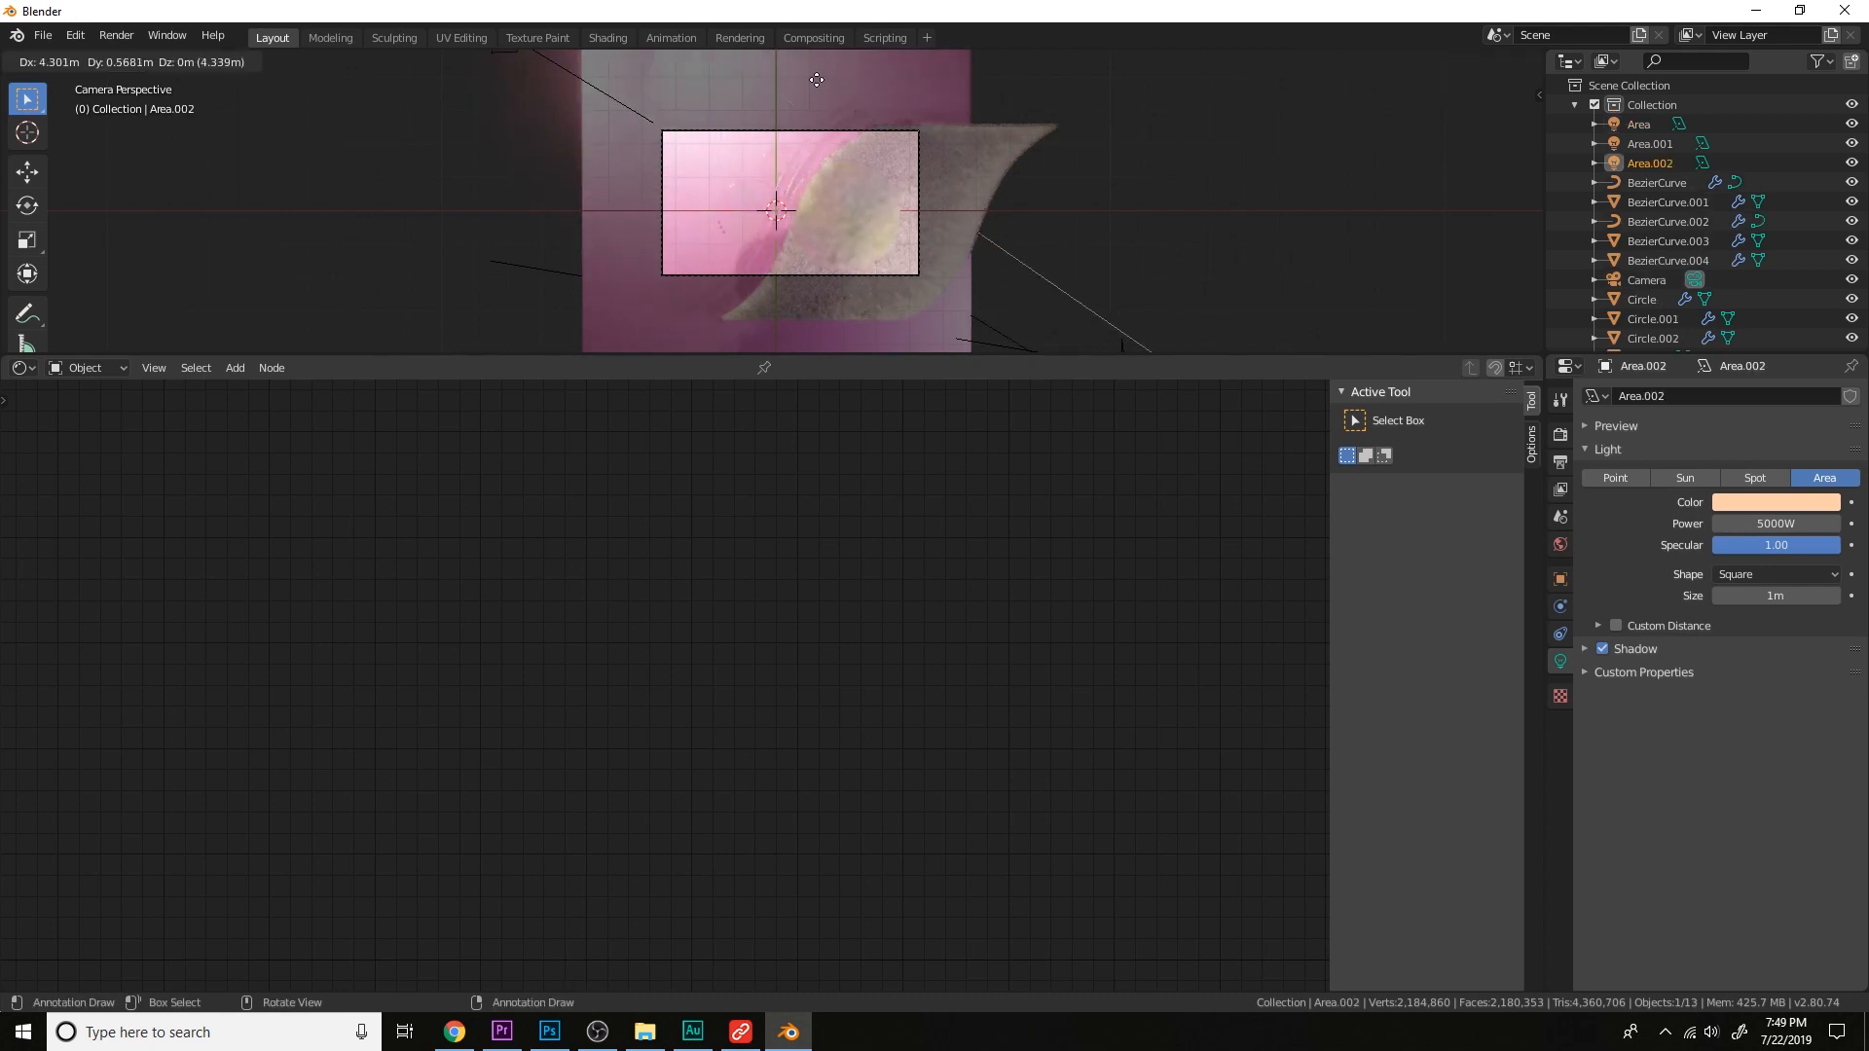
left_click(903, 350)
key("r")
left_click(751, 259)
key("g")
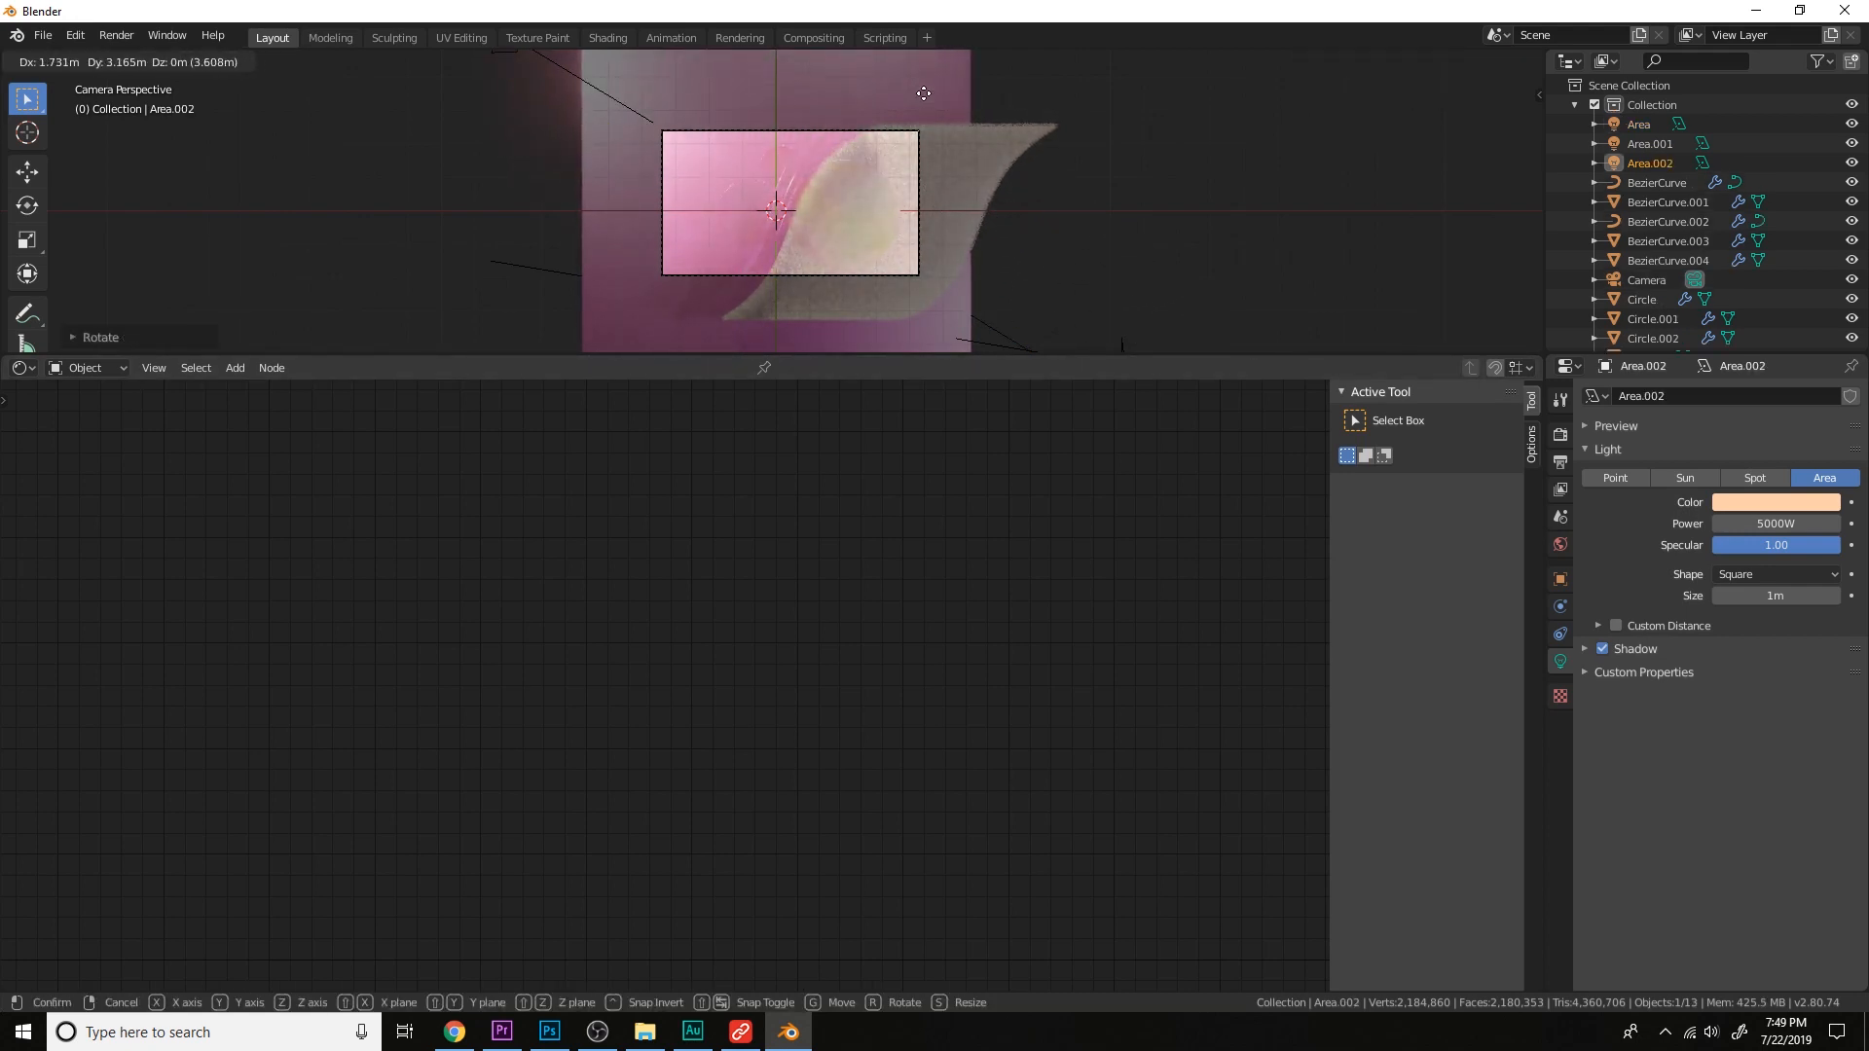
left_click(924, 93)
Duplicate the new area light once more, place the copy beside the sheet and rotate it freely on all axes.
middle_click_drag(931, 98, 1003, 119)
scroll(884, 166, "down", 7)
middle_click_drag(884, 165, 996, 113)
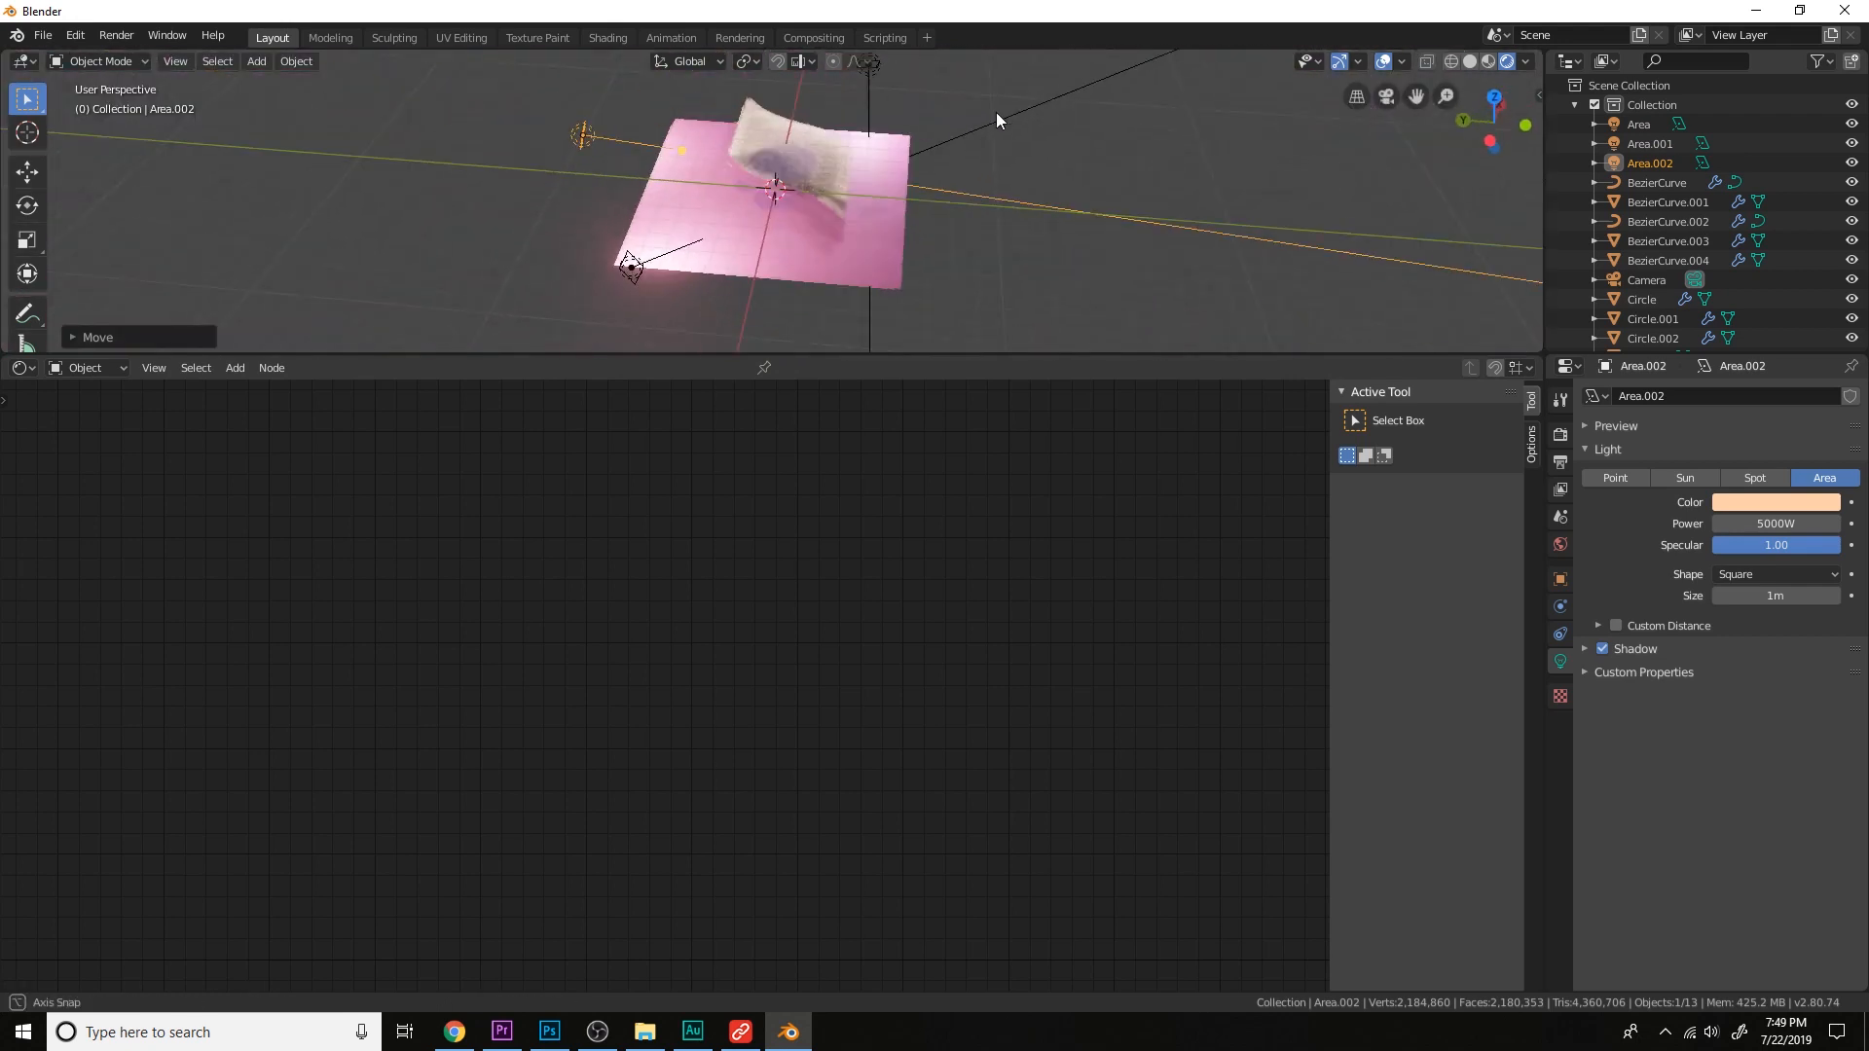
key("shift+d")
left_click(1240, 200)
key("r")
key("r")
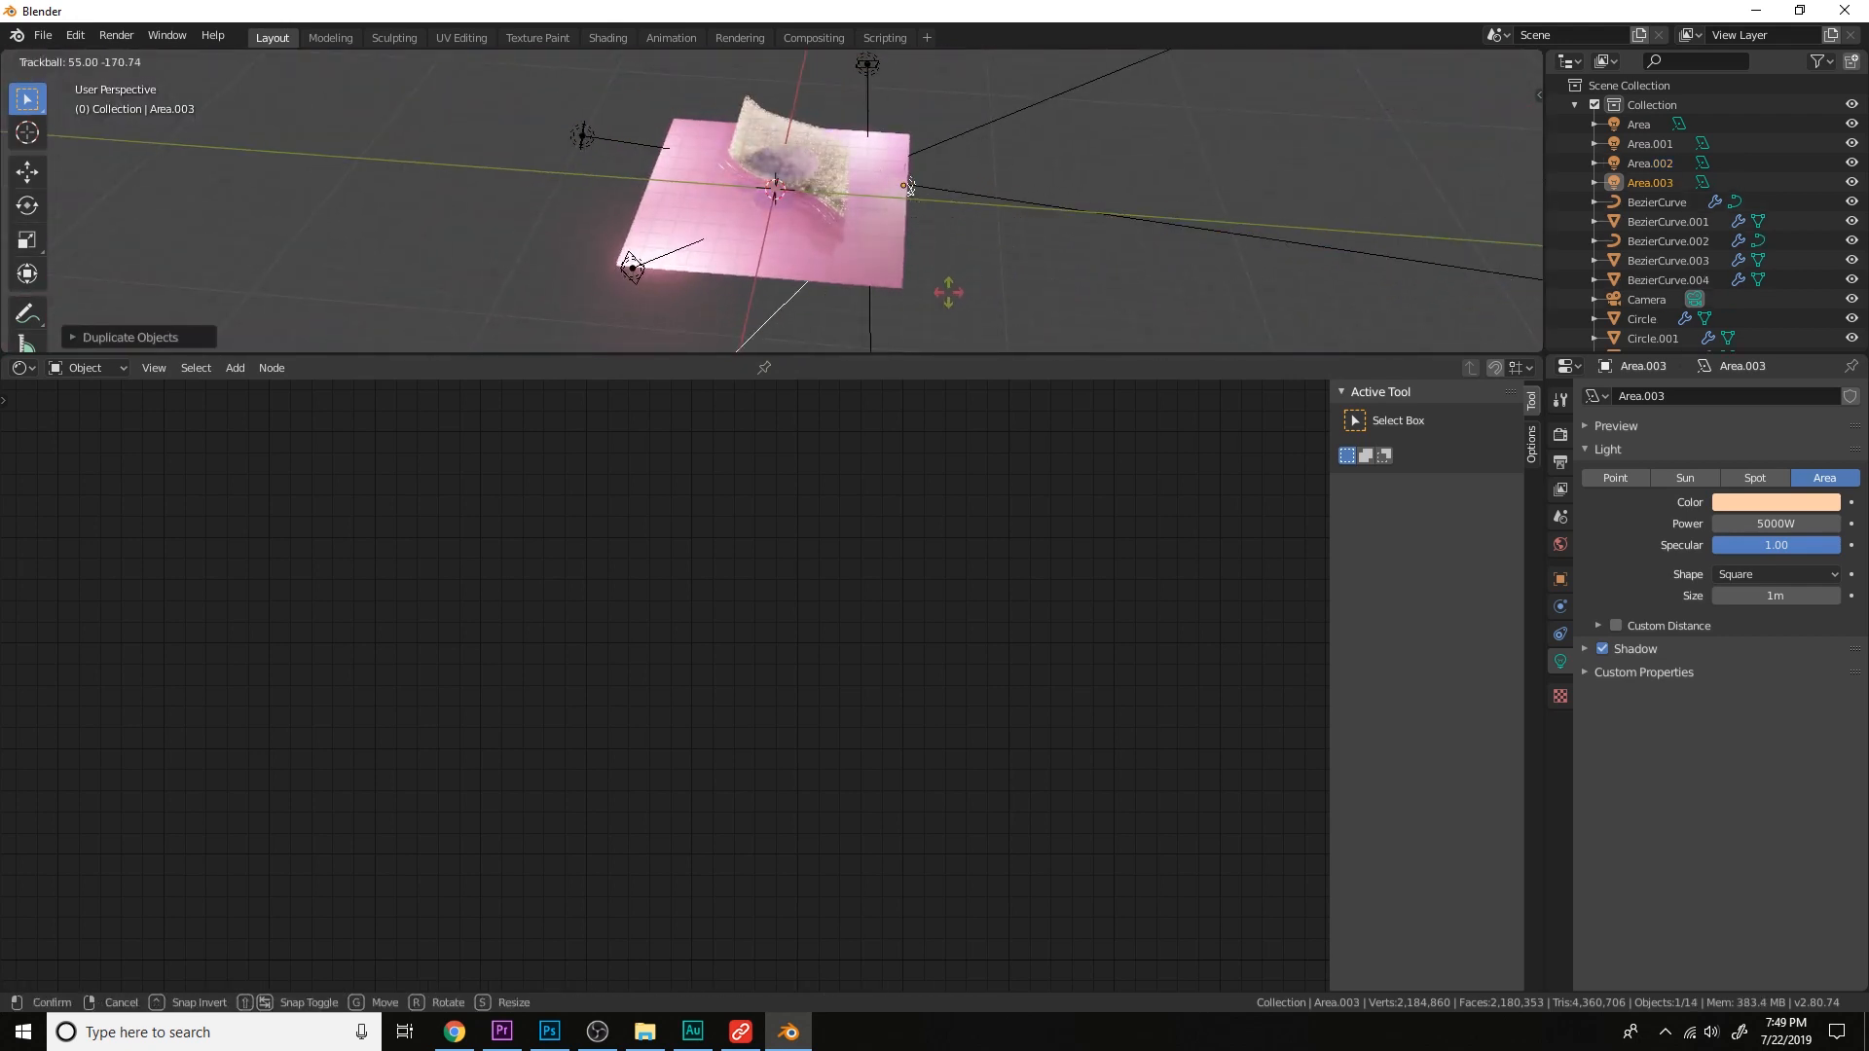
left_click(959, 292)
Reposition the newest area light in the perspective view and fine-tune its placement through the camera view.
middle_click_drag(1015, 305, 917, 205)
key("g")
left_click(878, 121)
middle_click_drag(880, 123, 1009, 197)
key("KP_0")
key("g")
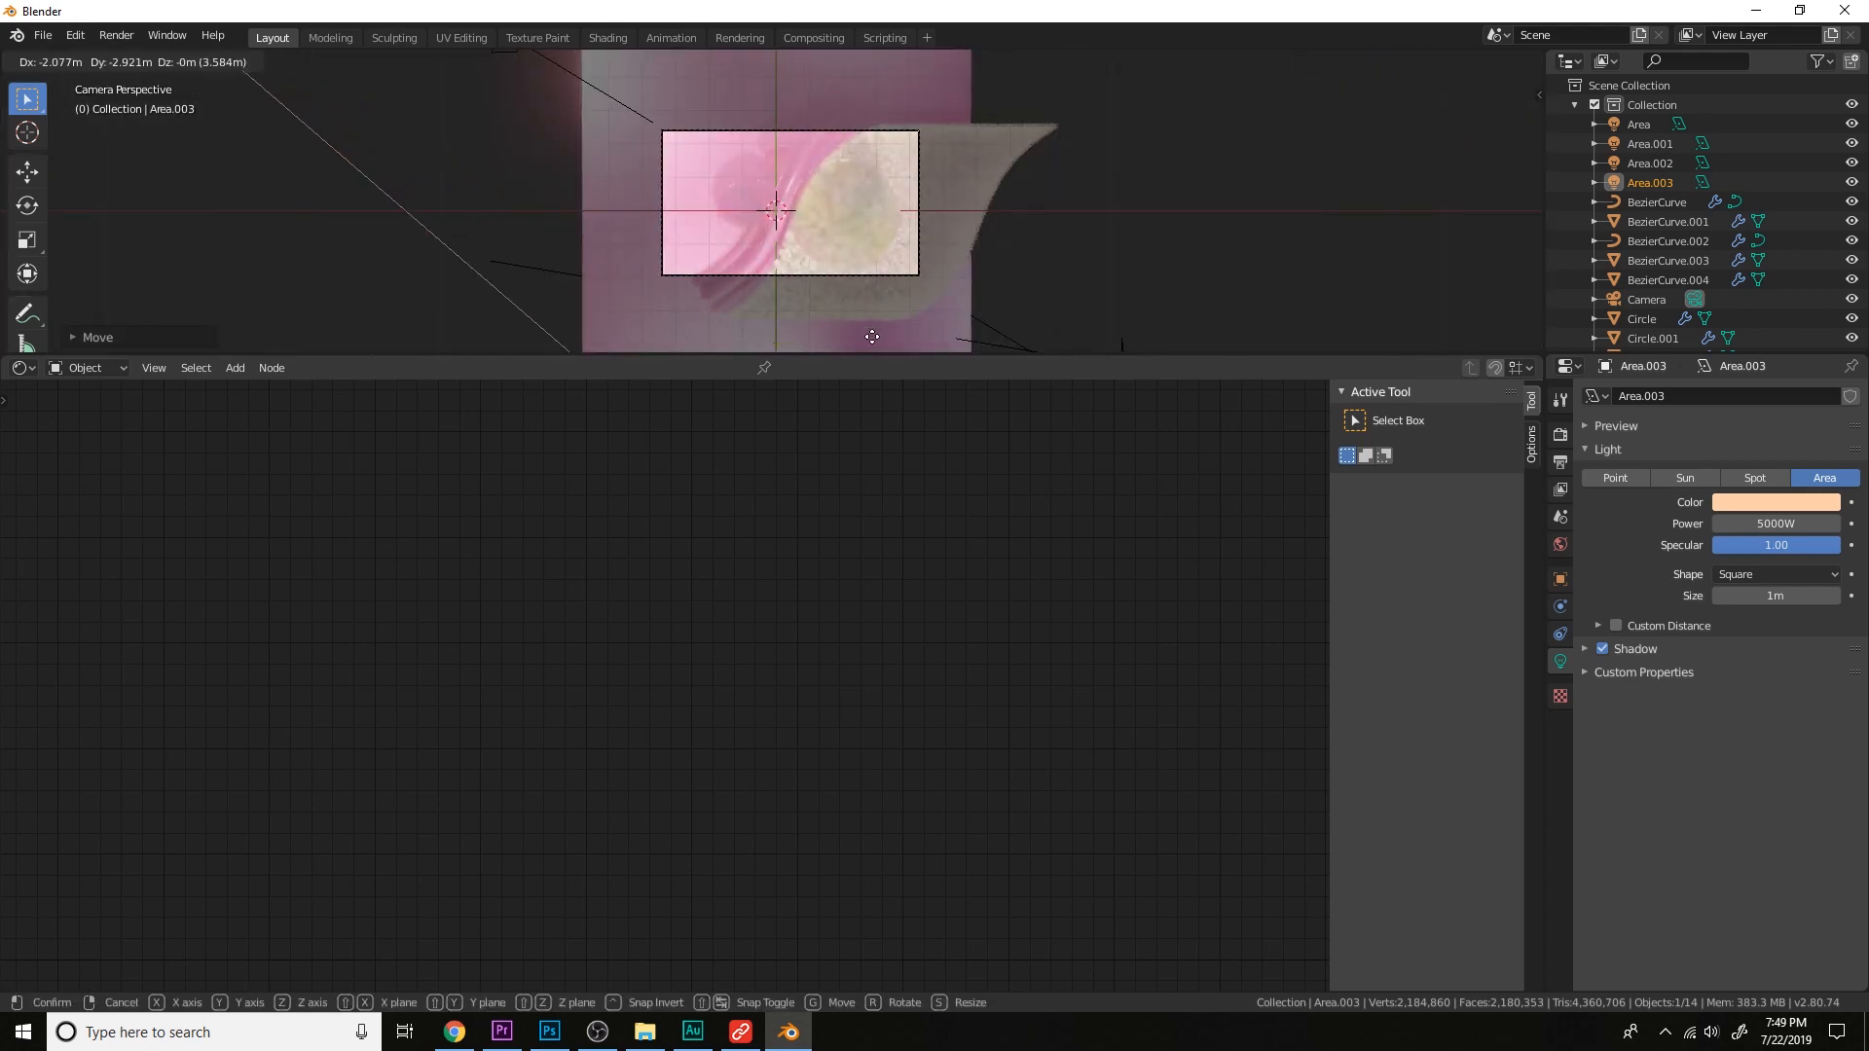
left_click(847, 167)
Enable color management curves for the scene and lower the dark end of the combined curve to about X 0.19, Y 0.15.
scroll(847, 166, "up", 3)
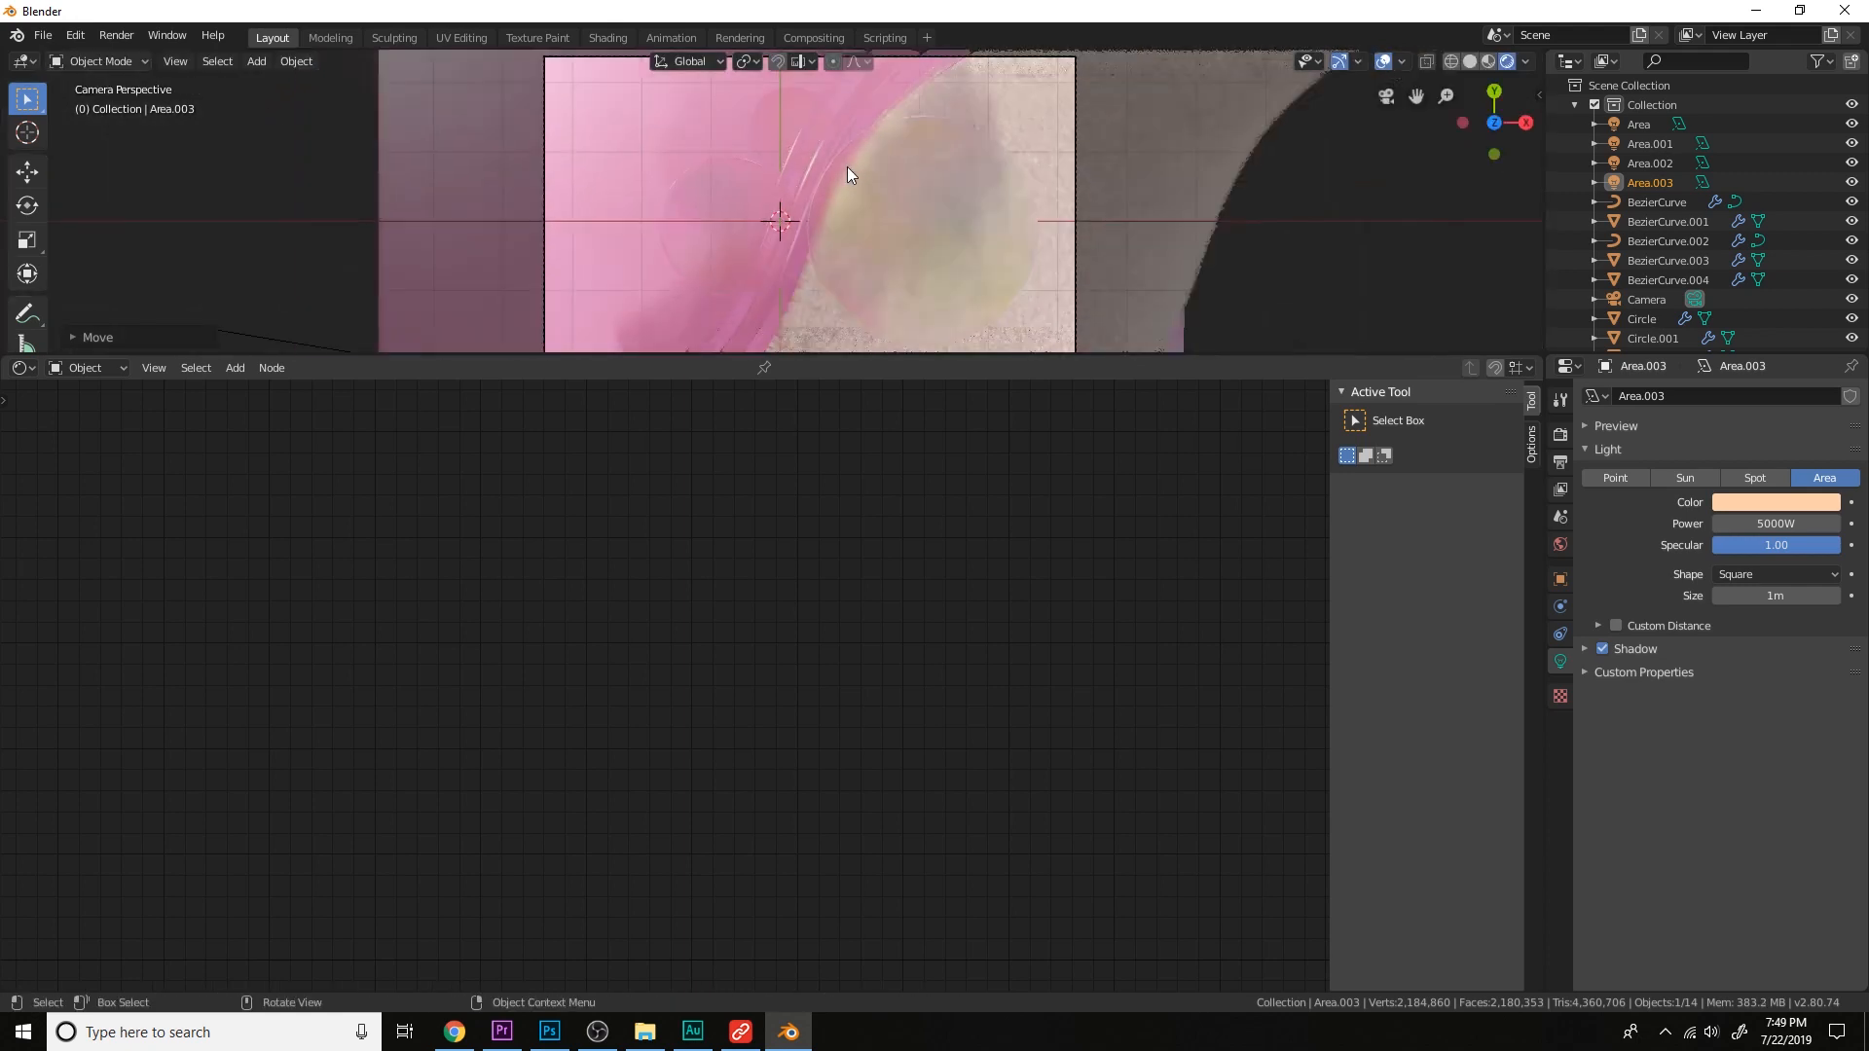
scroll(877, 166, "down", 2)
middle_click_drag(903, 165, 981, 166, "shift")
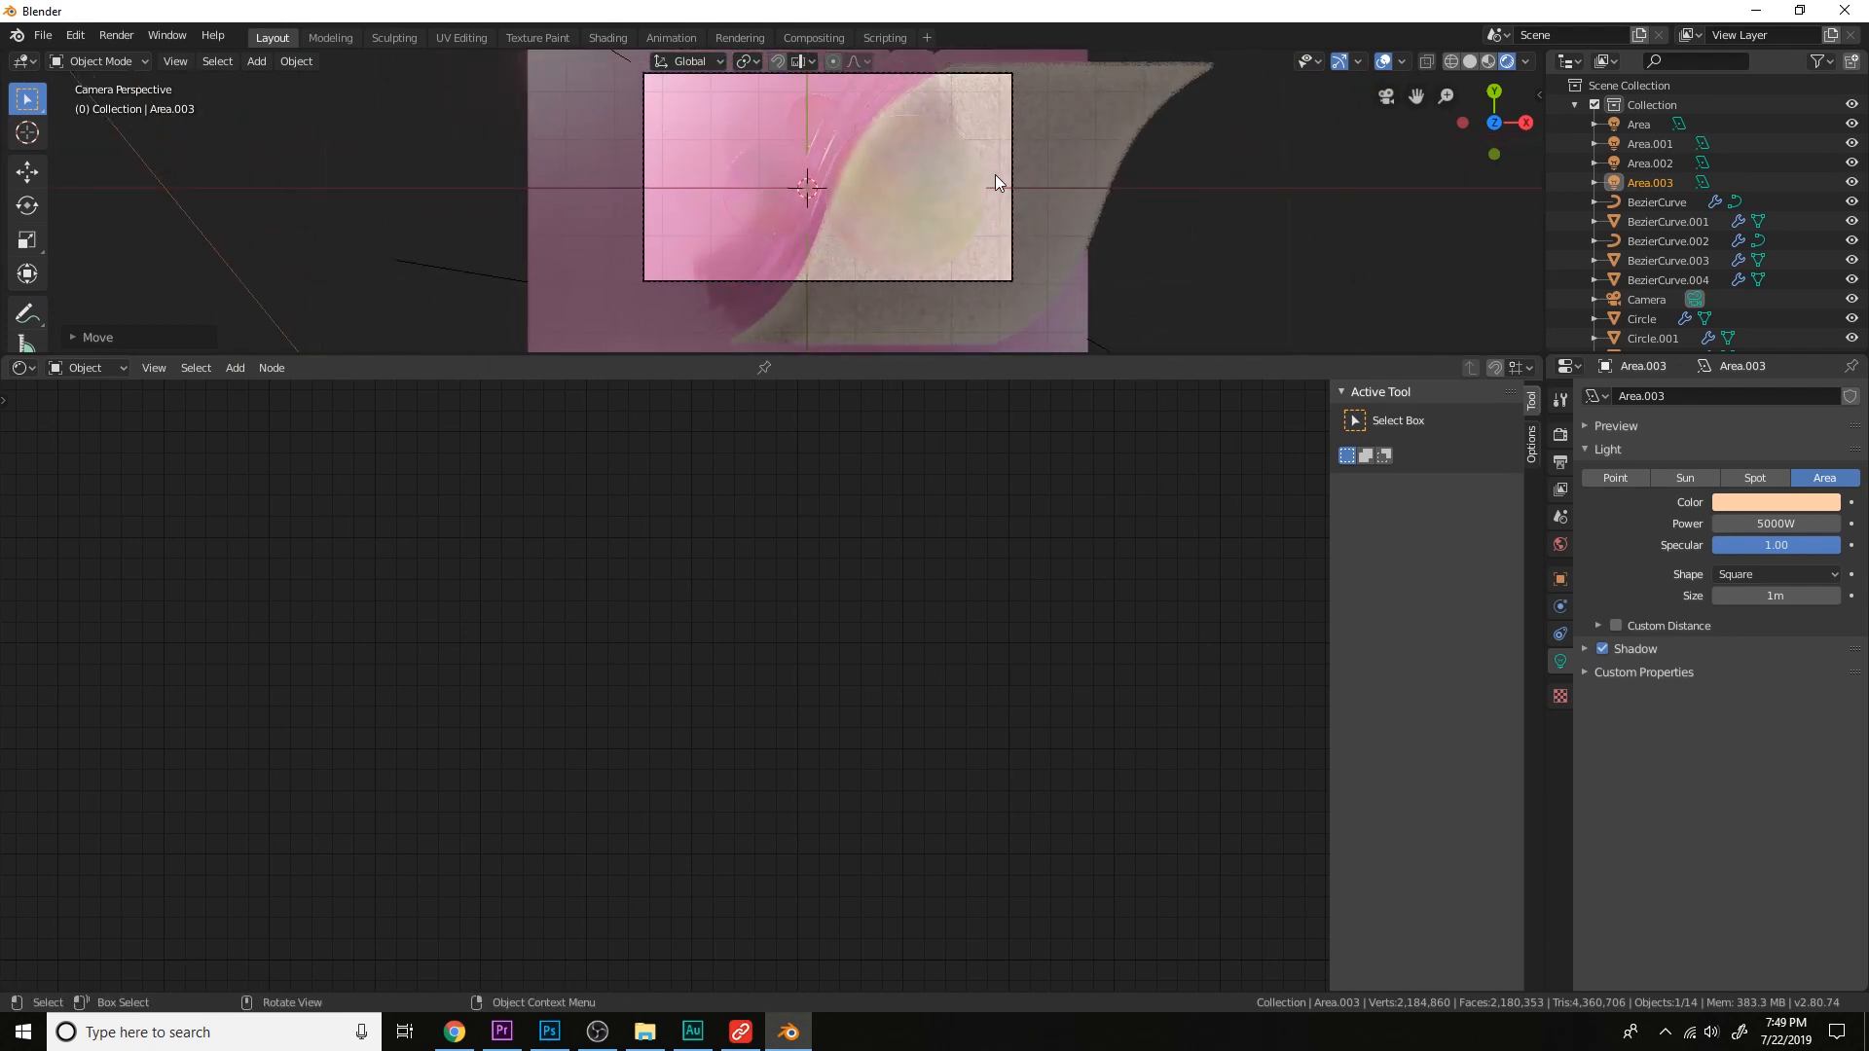
left_click(1013, 175)
scroll(1014, 171, "up", 2)
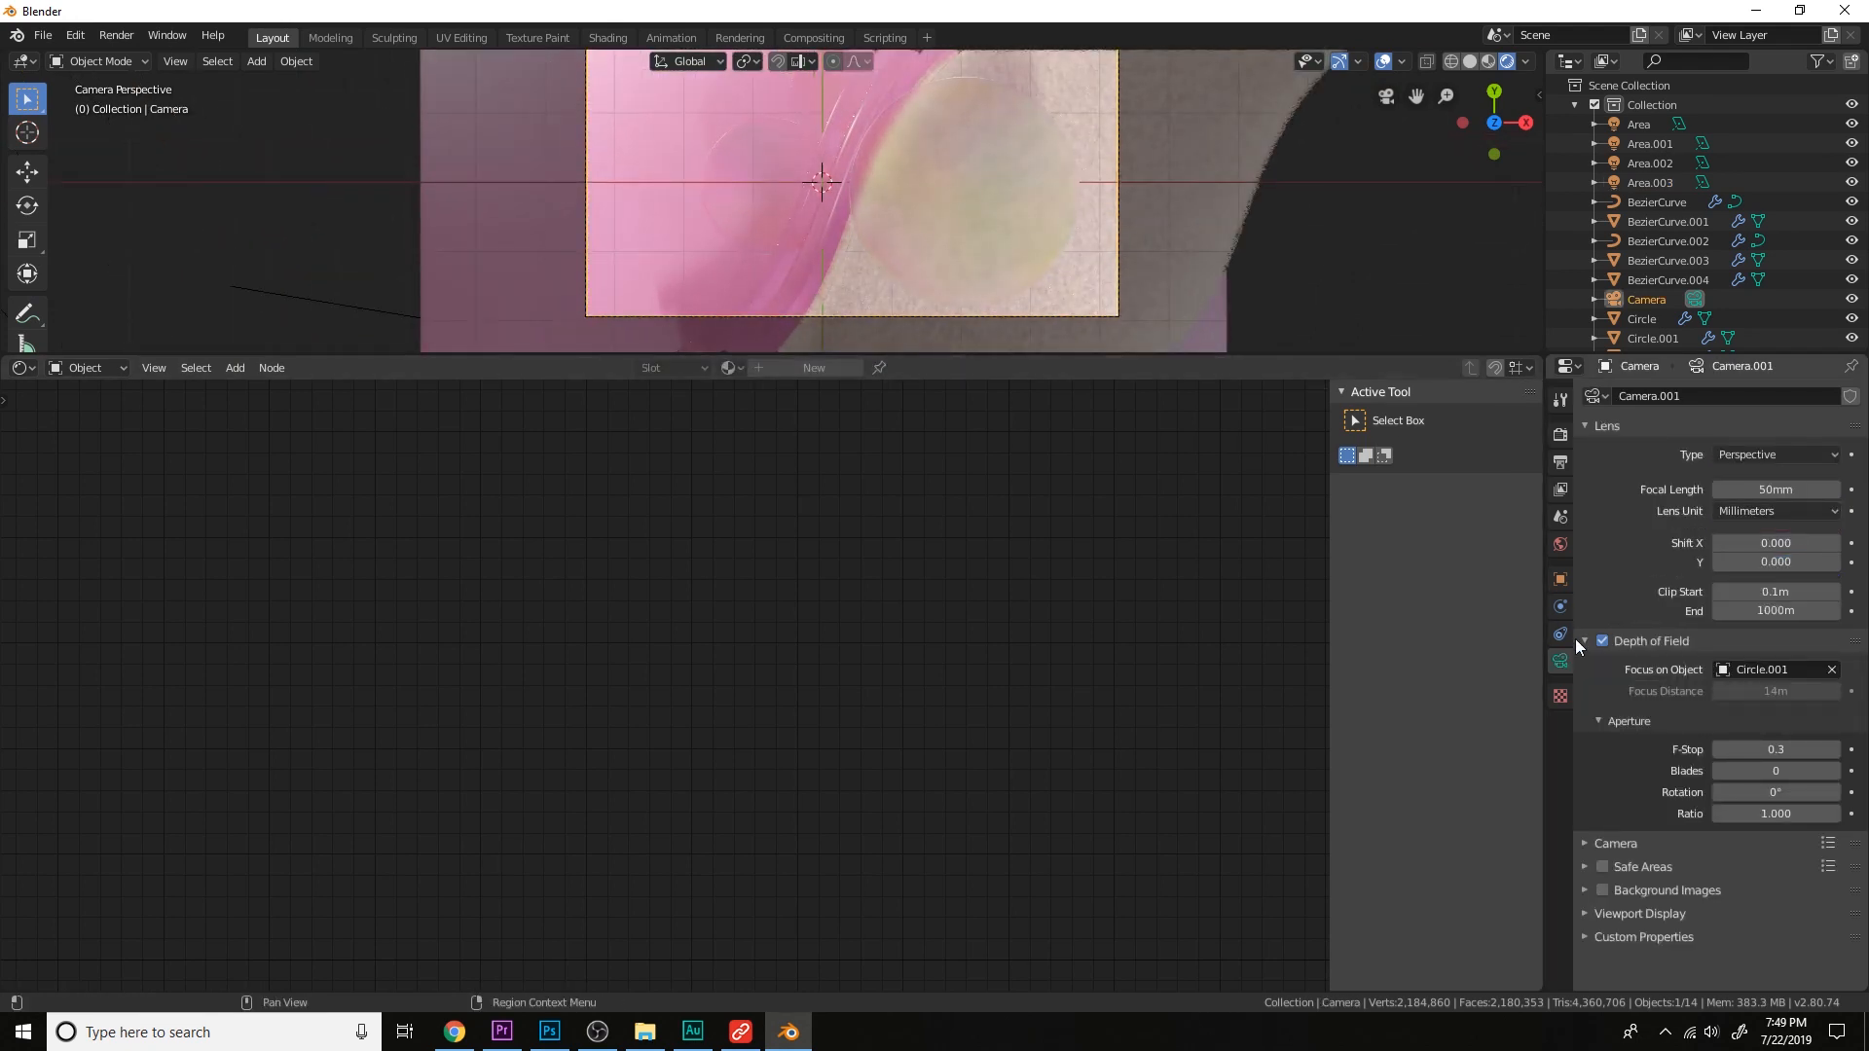
left_click(1559, 435)
left_click(1680, 981)
scroll(1680, 978, "down", 5)
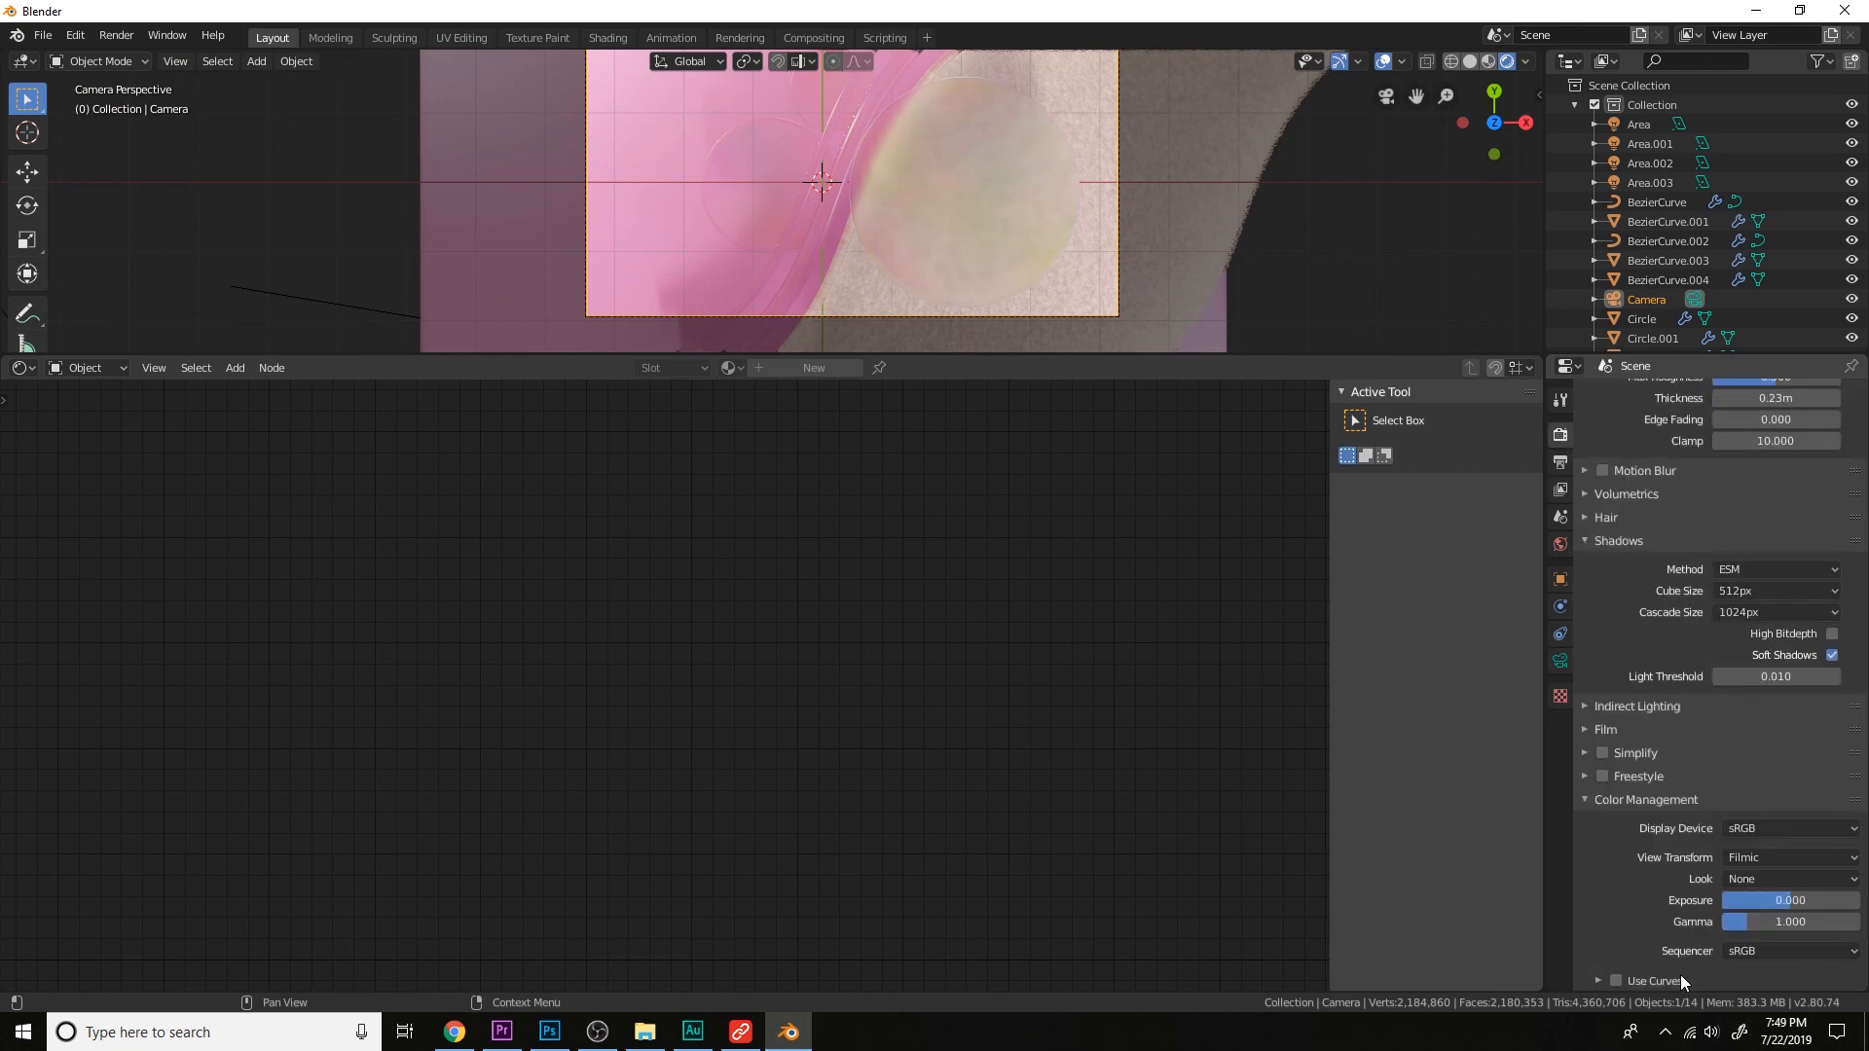
left_click(1615, 983)
left_click(1597, 983)
scroll(1649, 963, "down", 6)
left_click_drag(1634, 915, 1638, 921)
Check the adjusted lighting and contrast in the camera view and render the image.
scroll(1096, 285, "down", 4)
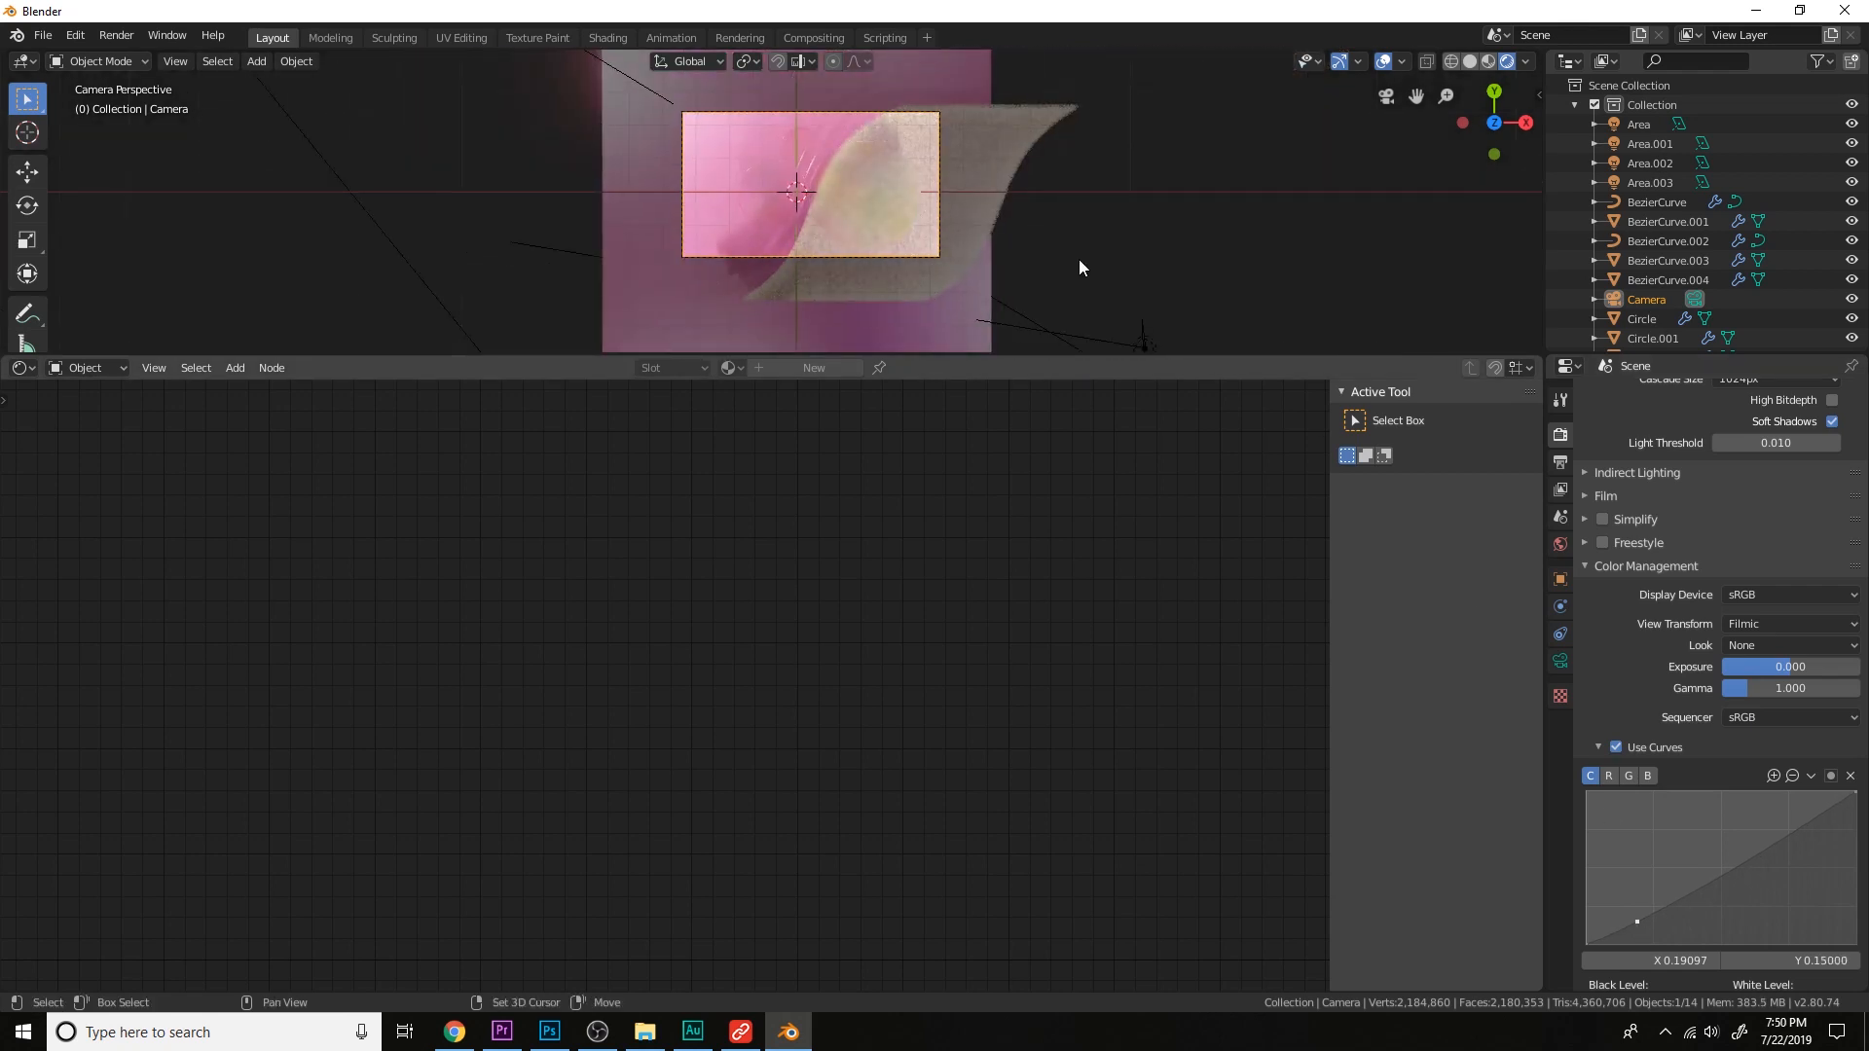
scroll(1079, 259, "up", 3)
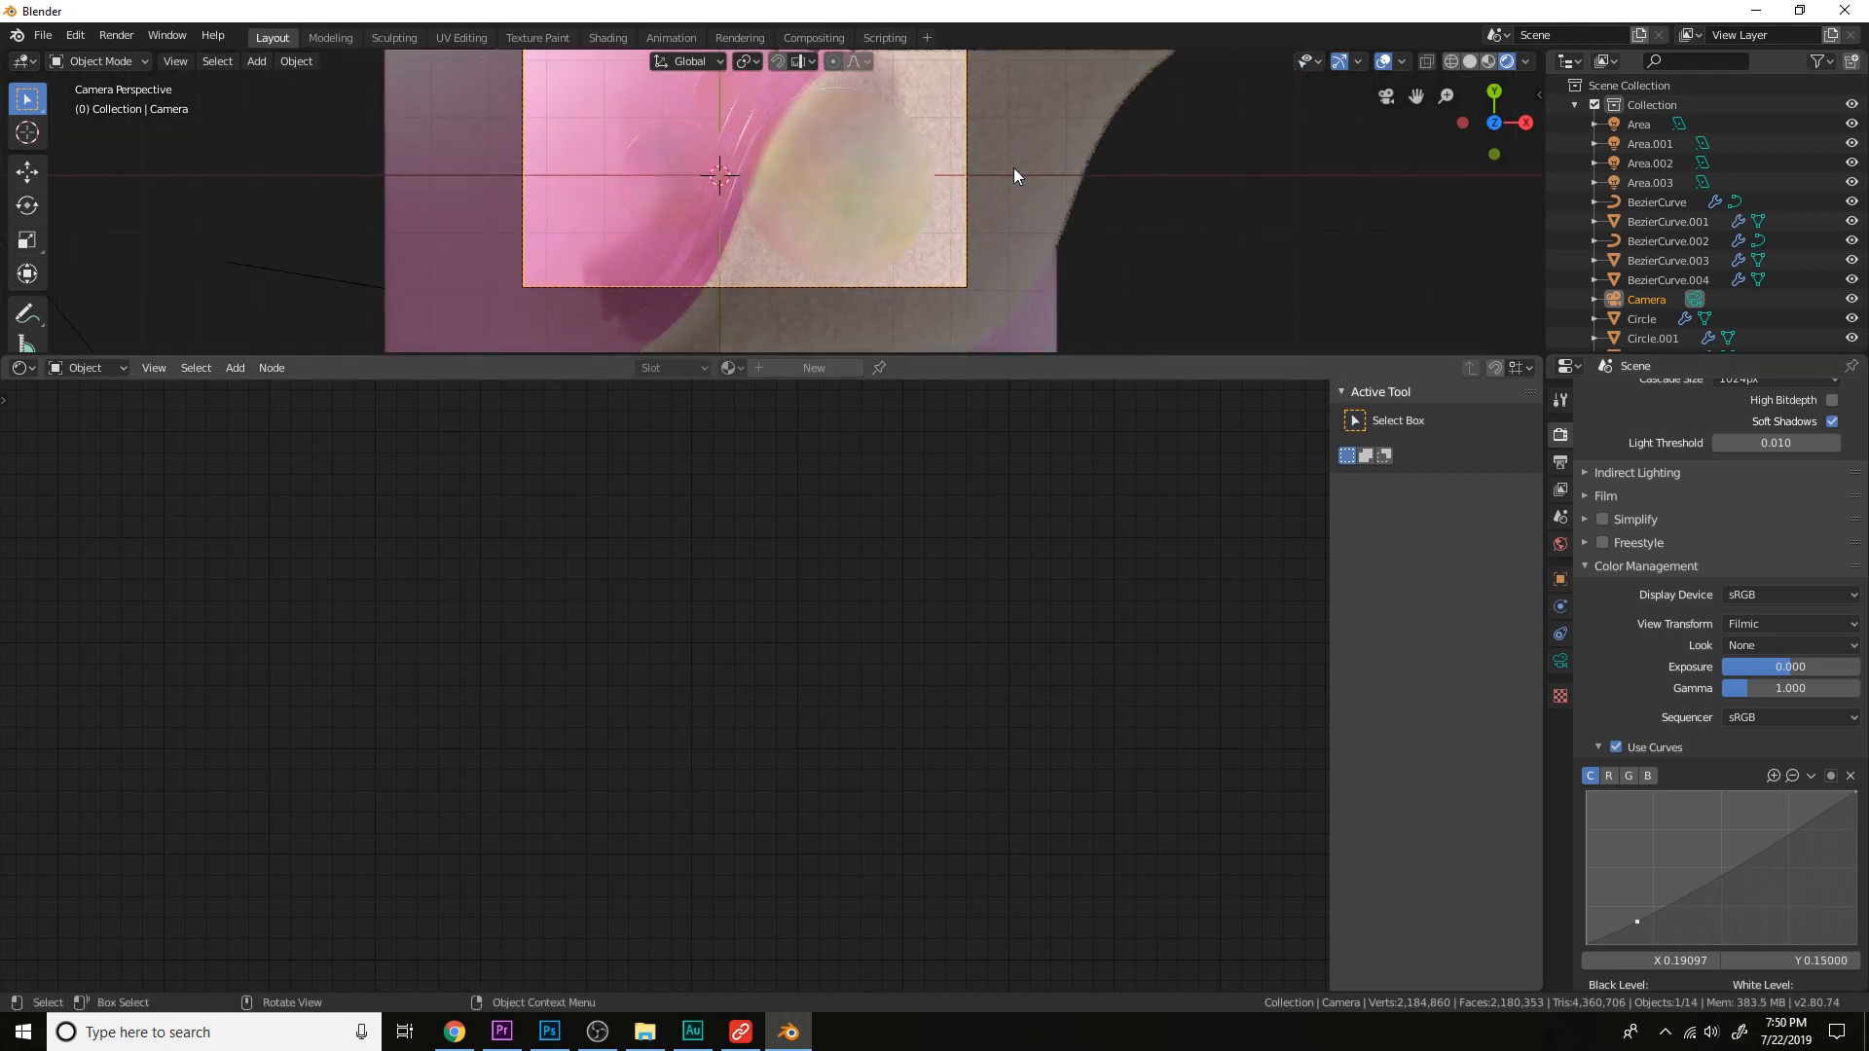
key("F12")
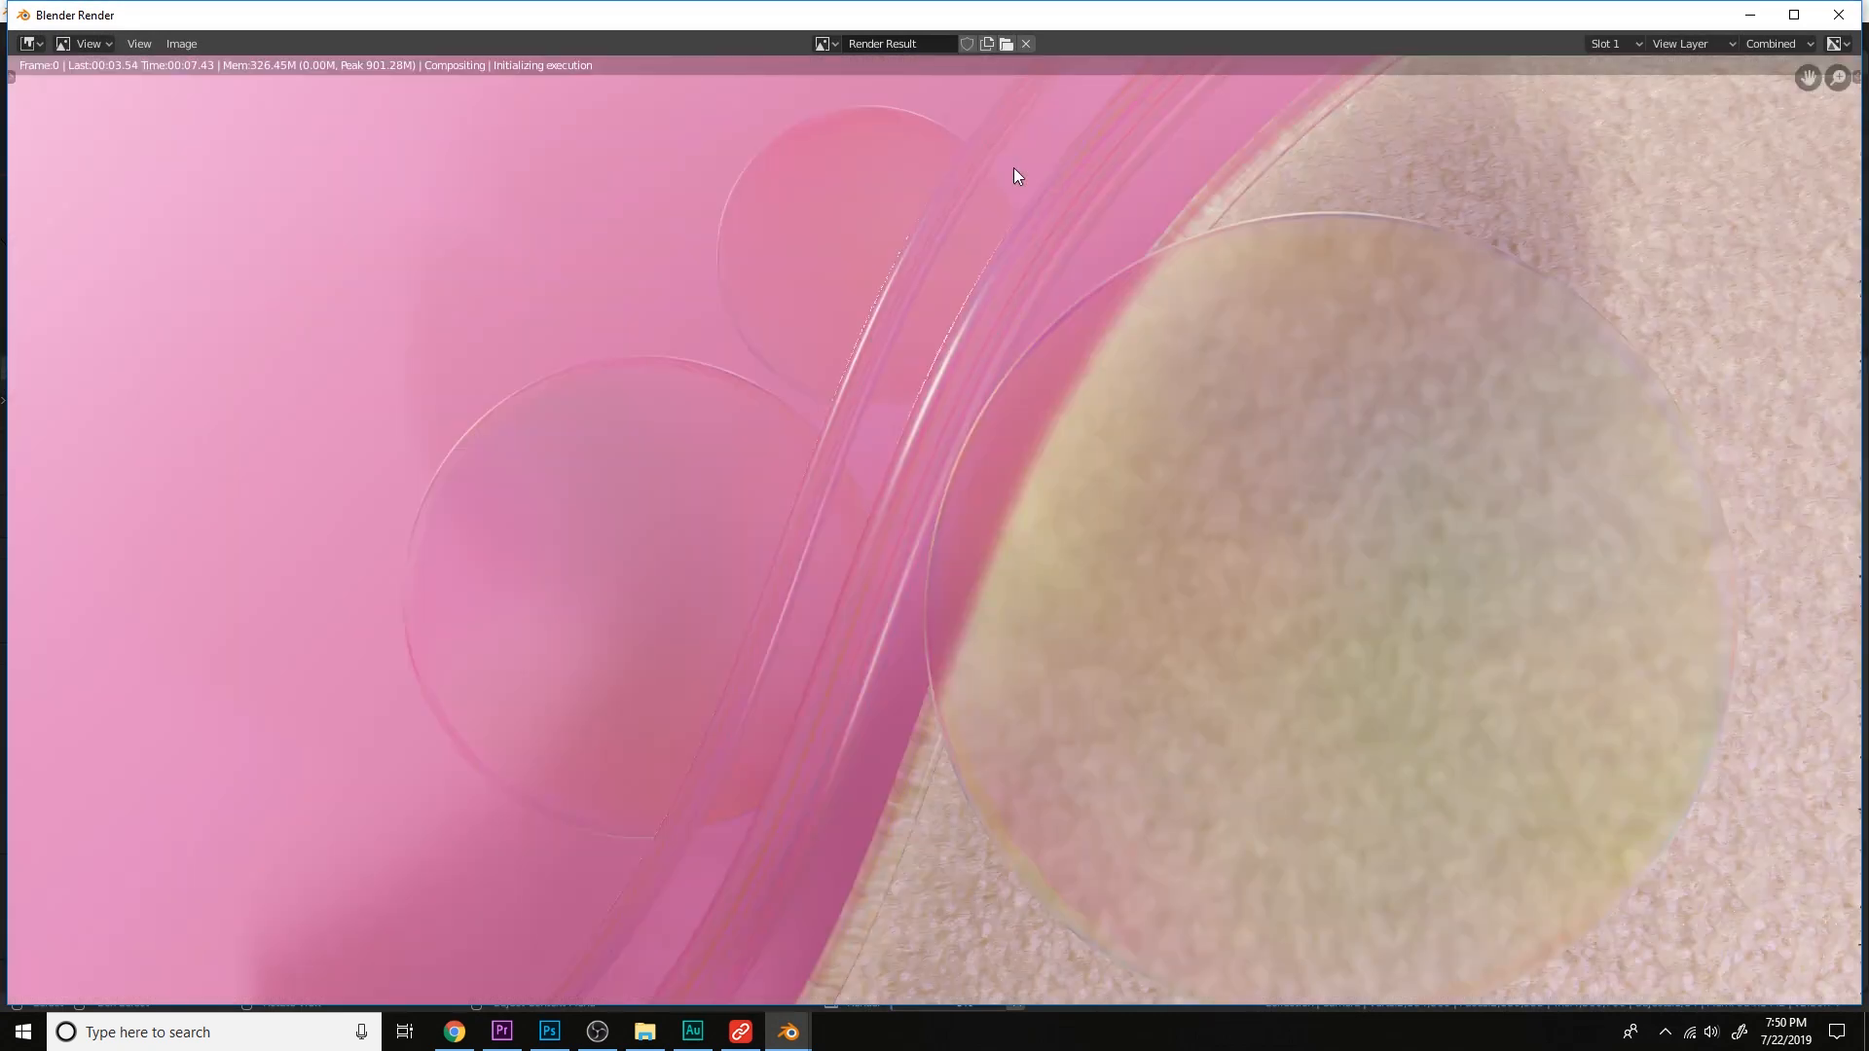
Examine the composited render for edge artifacts around the frame and the surface detail of the sheet and discs.
scroll(1107, 220, "down", 2)
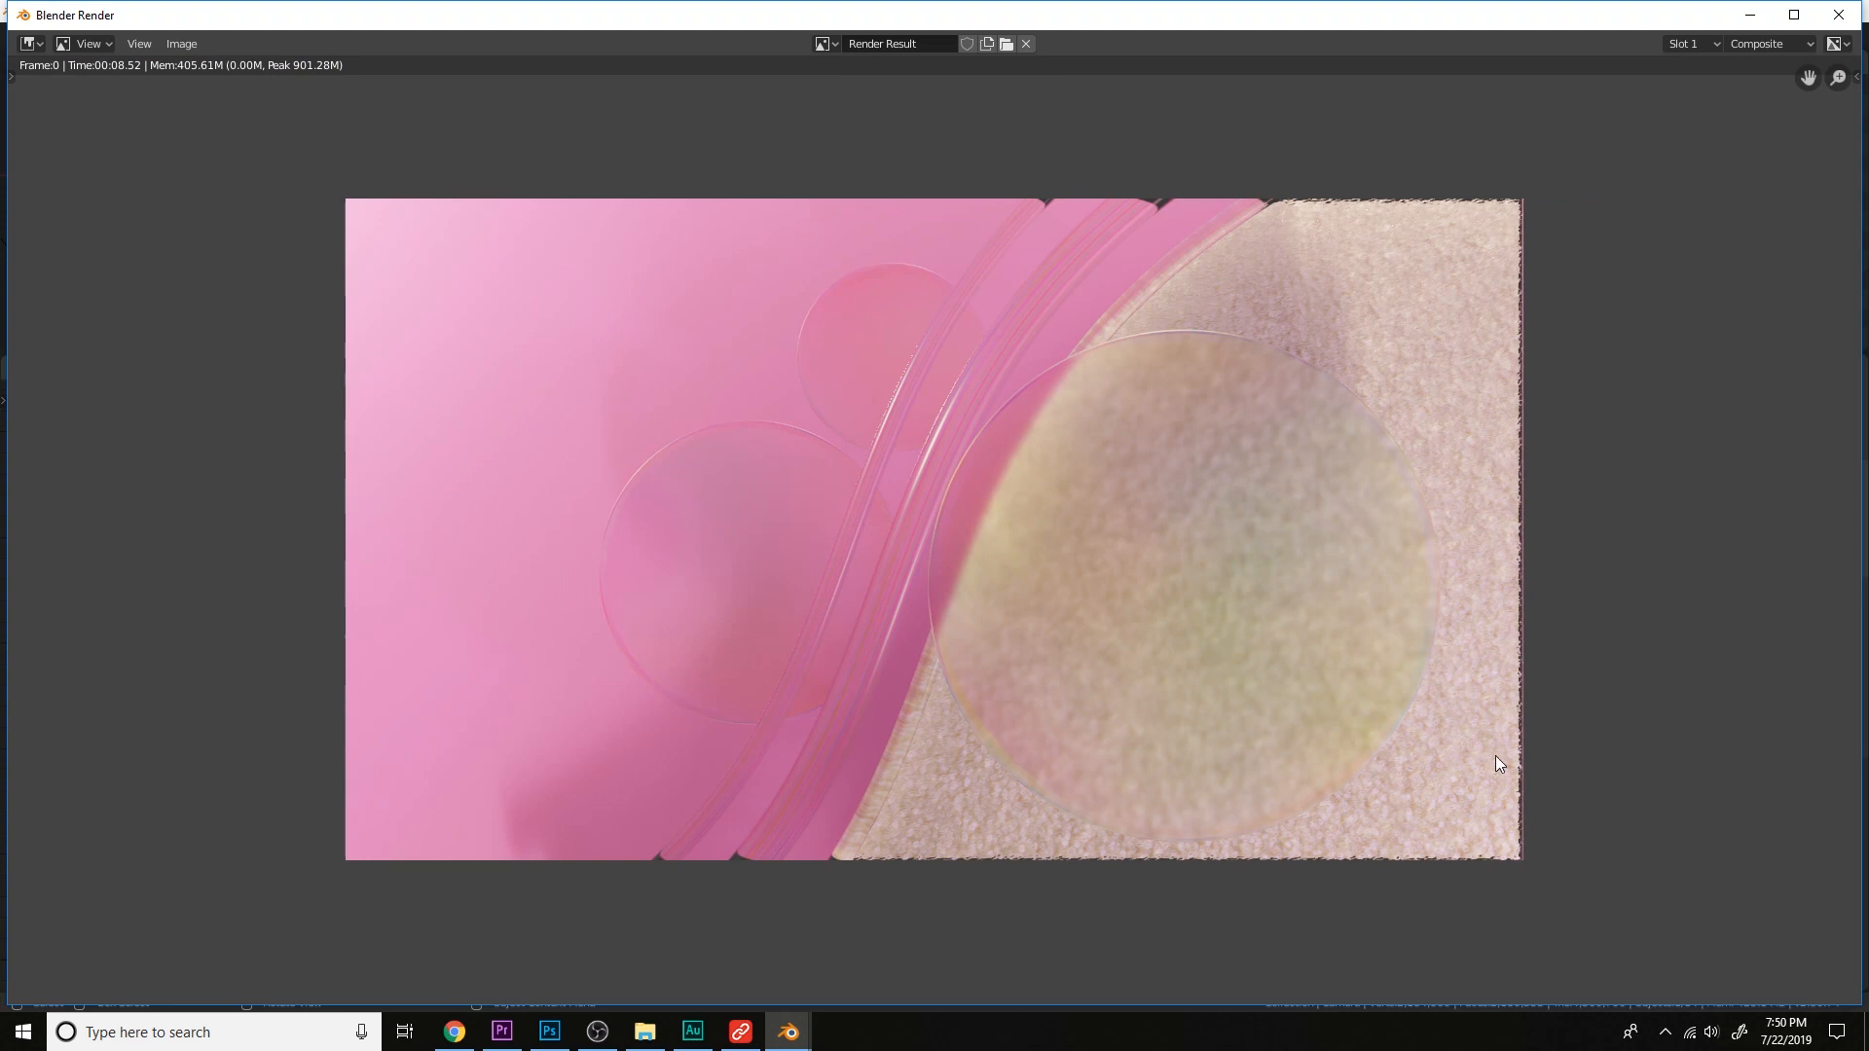
scroll(1489, 580, "up", 4)
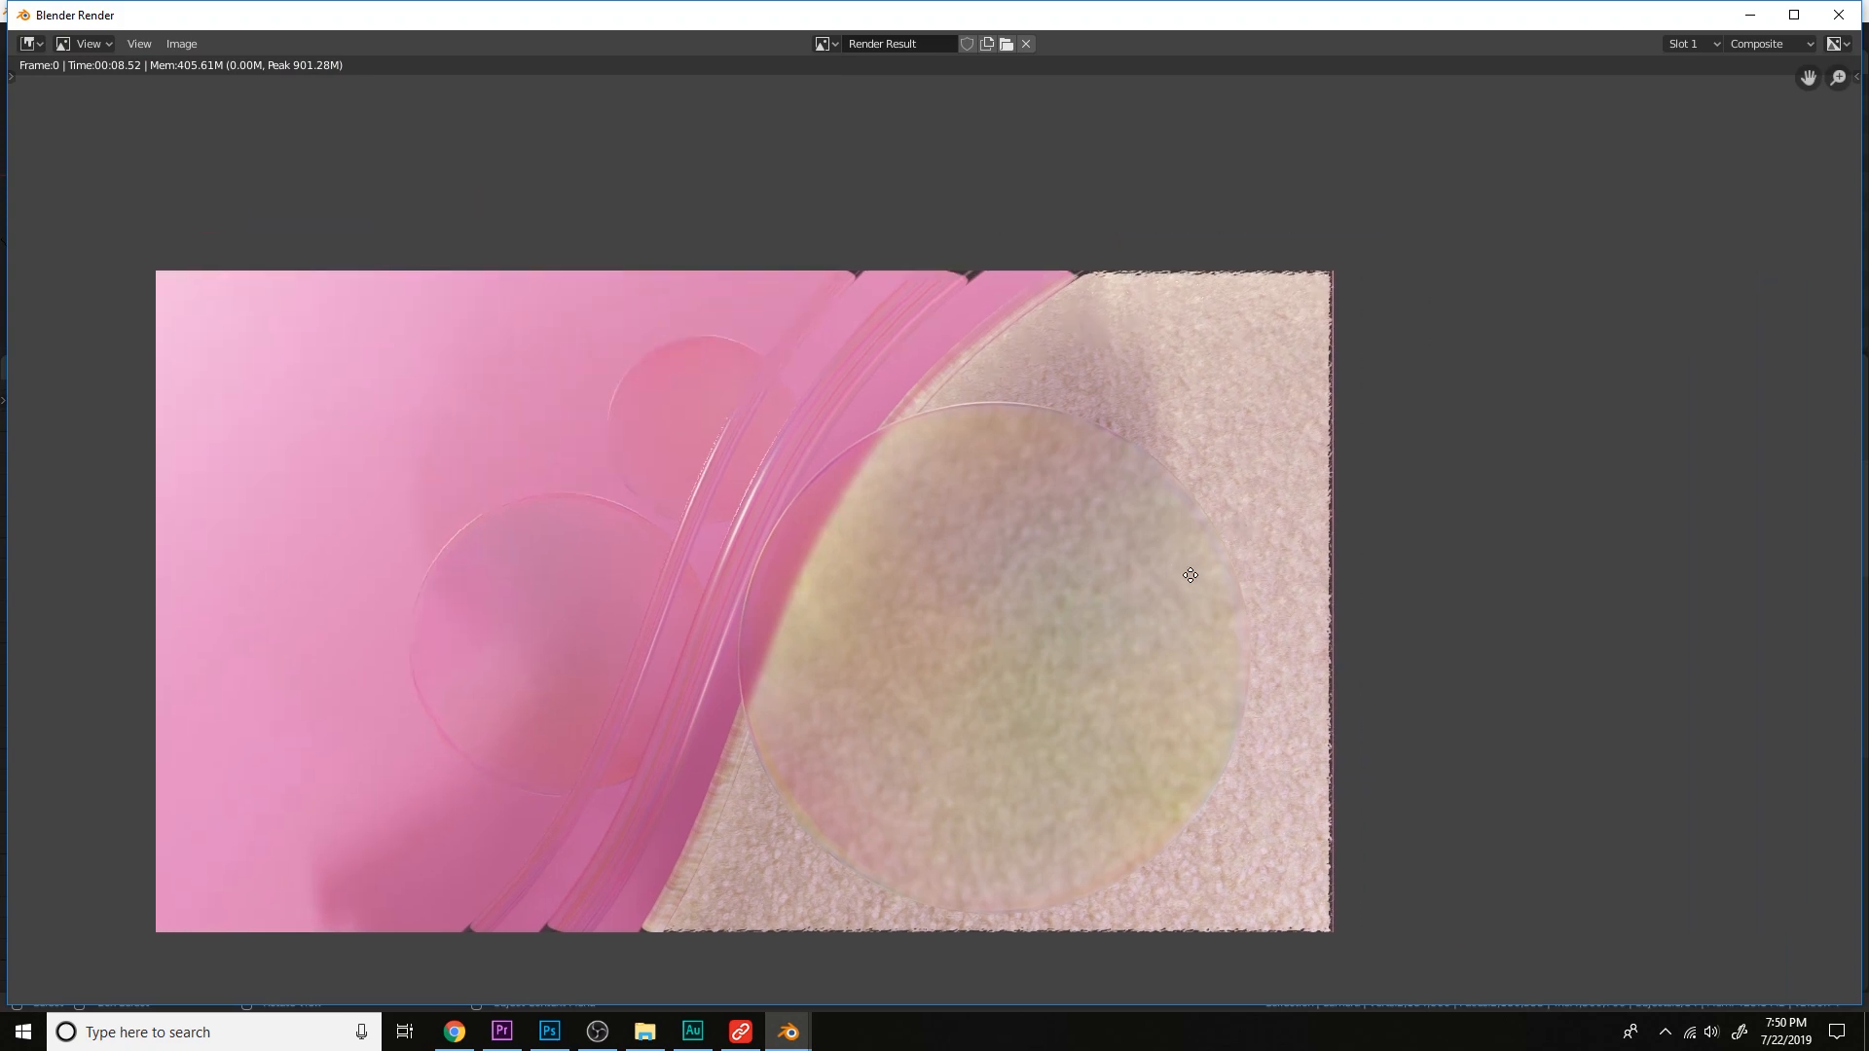
scroll(1181, 654, "down", 2)
scroll(1236, 455, "up", 3)
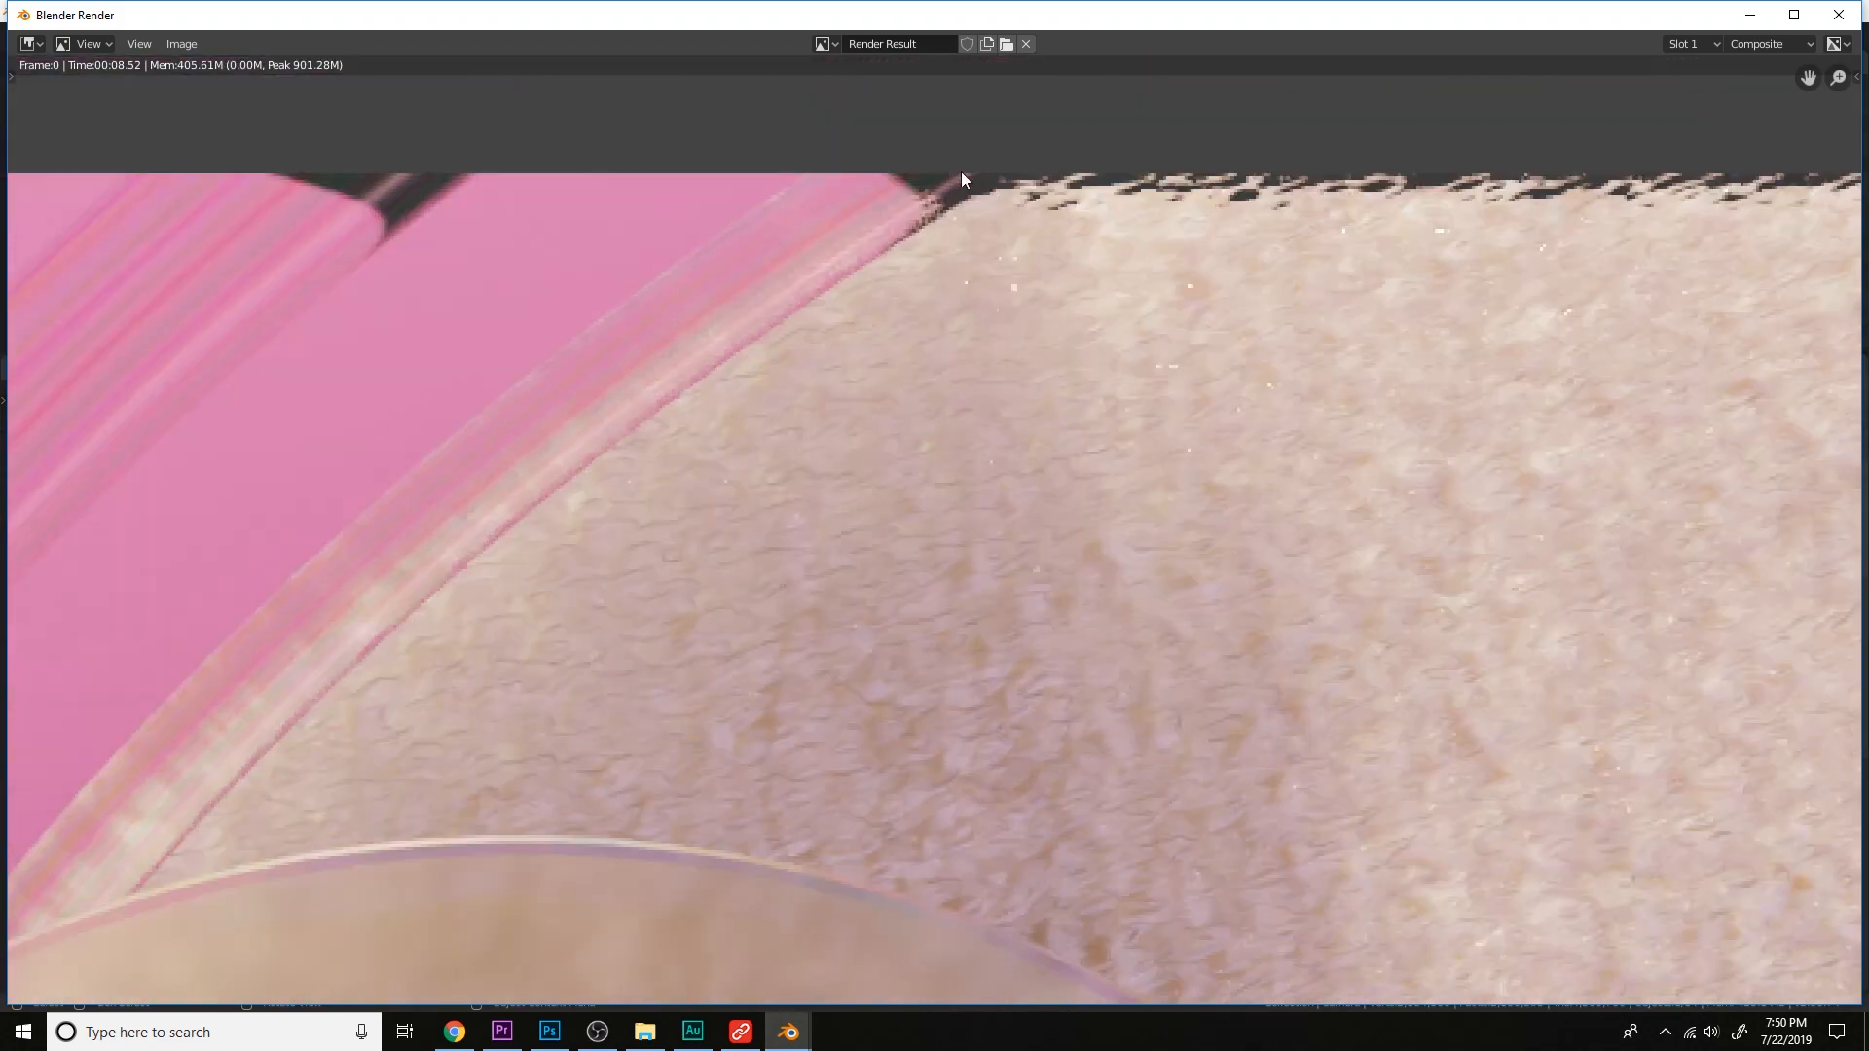
scroll(1126, 275, "down", 5)
scroll(1172, 379, "up", 4)
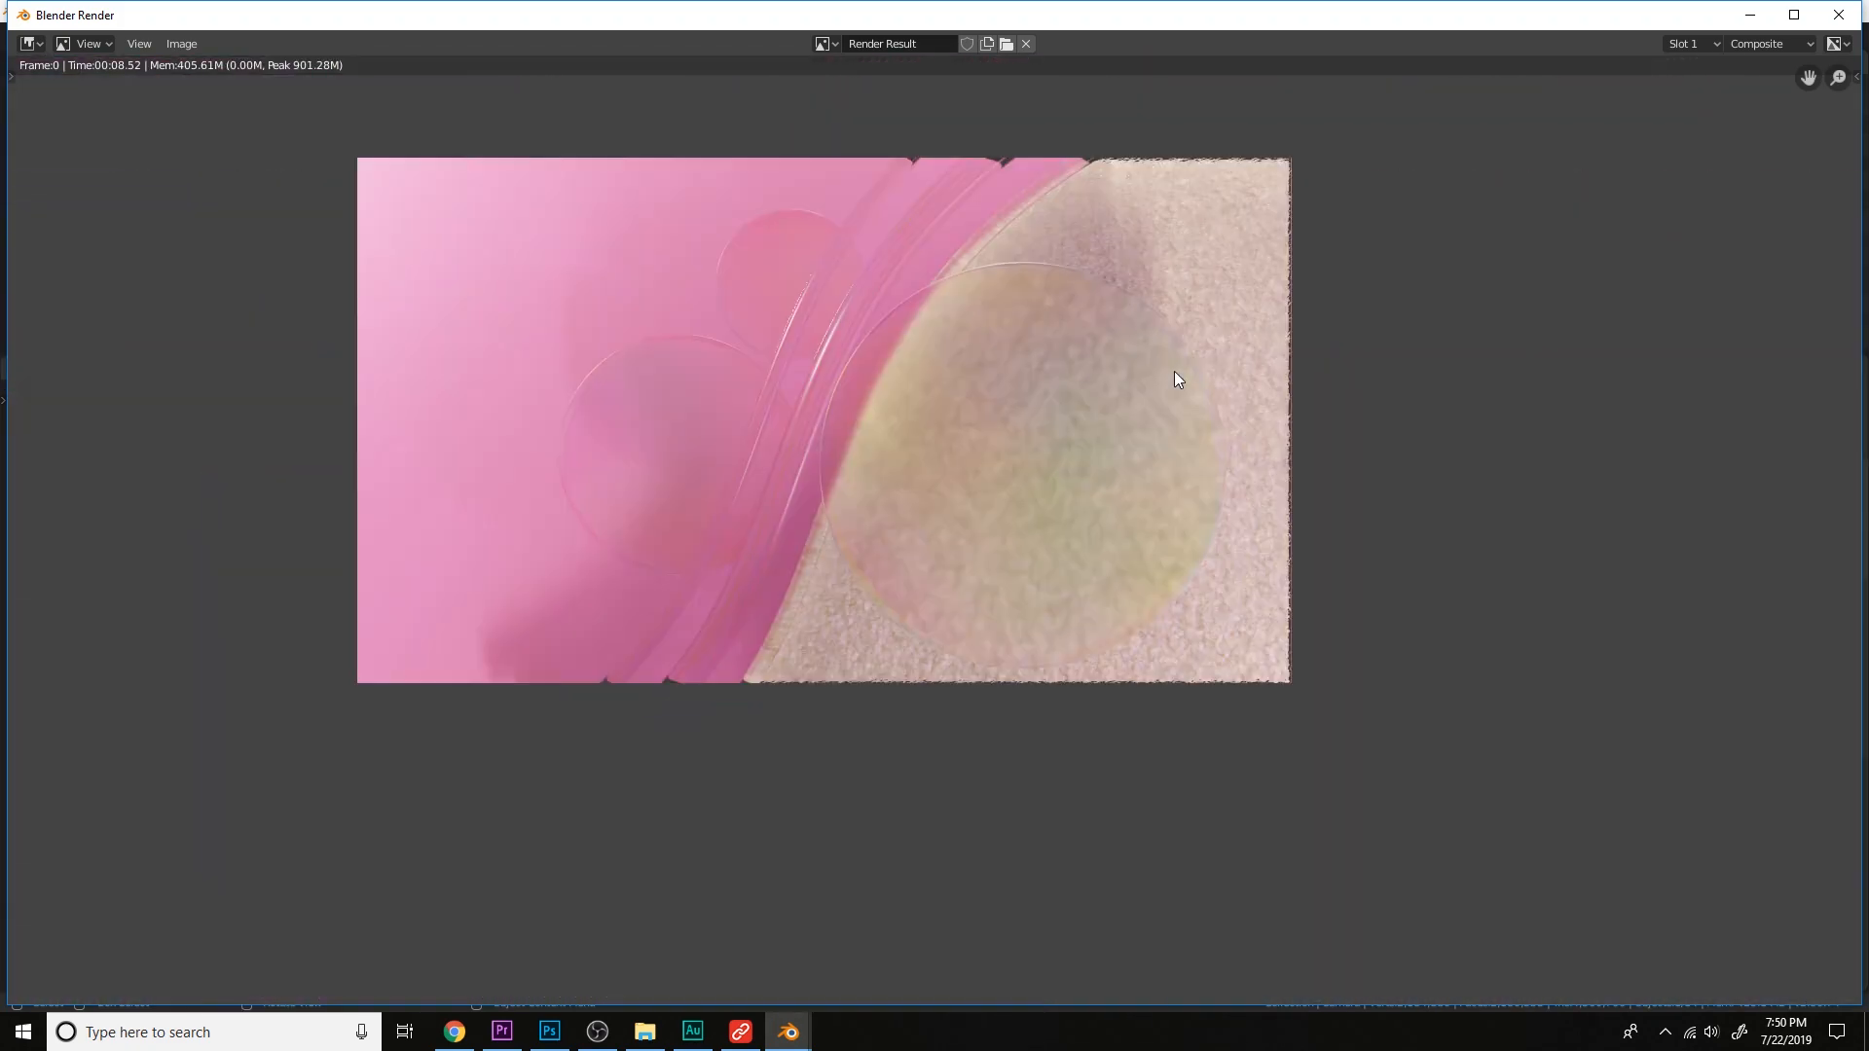
scroll(1174, 371, "down", 3)
scroll(1174, 372, "down", 1)
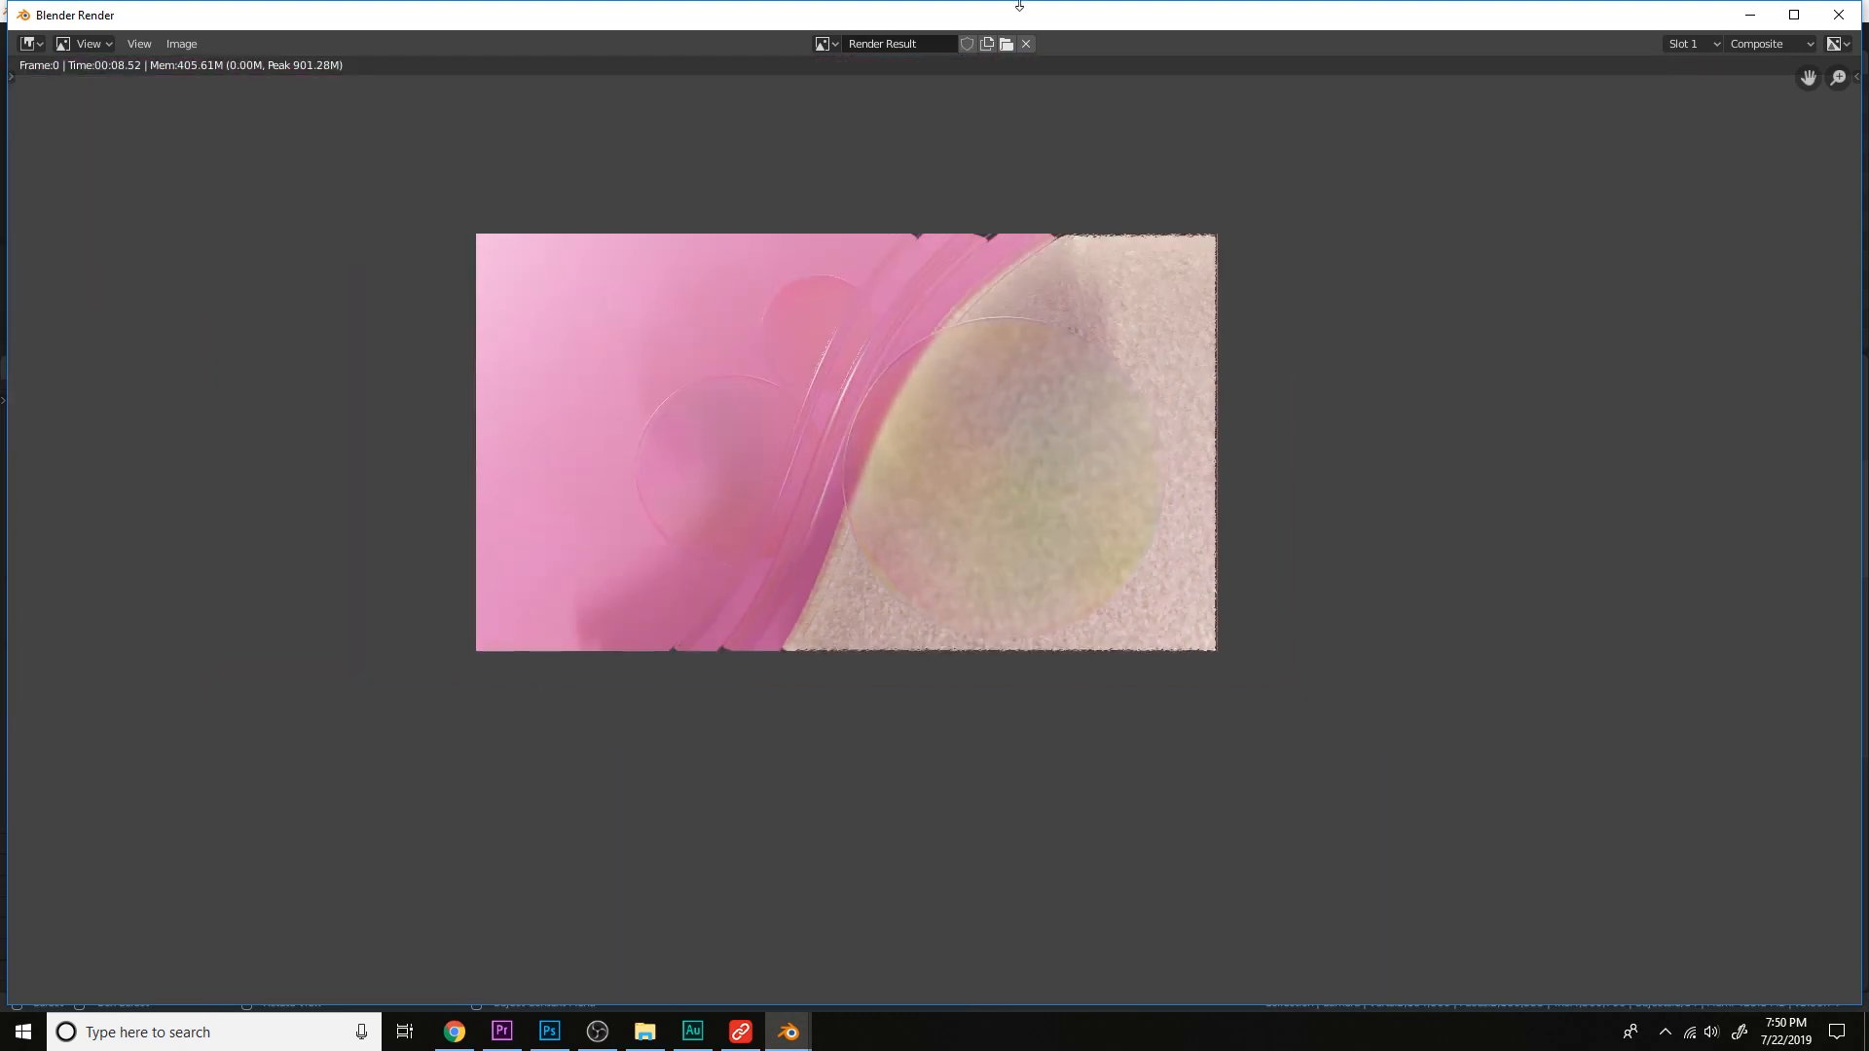